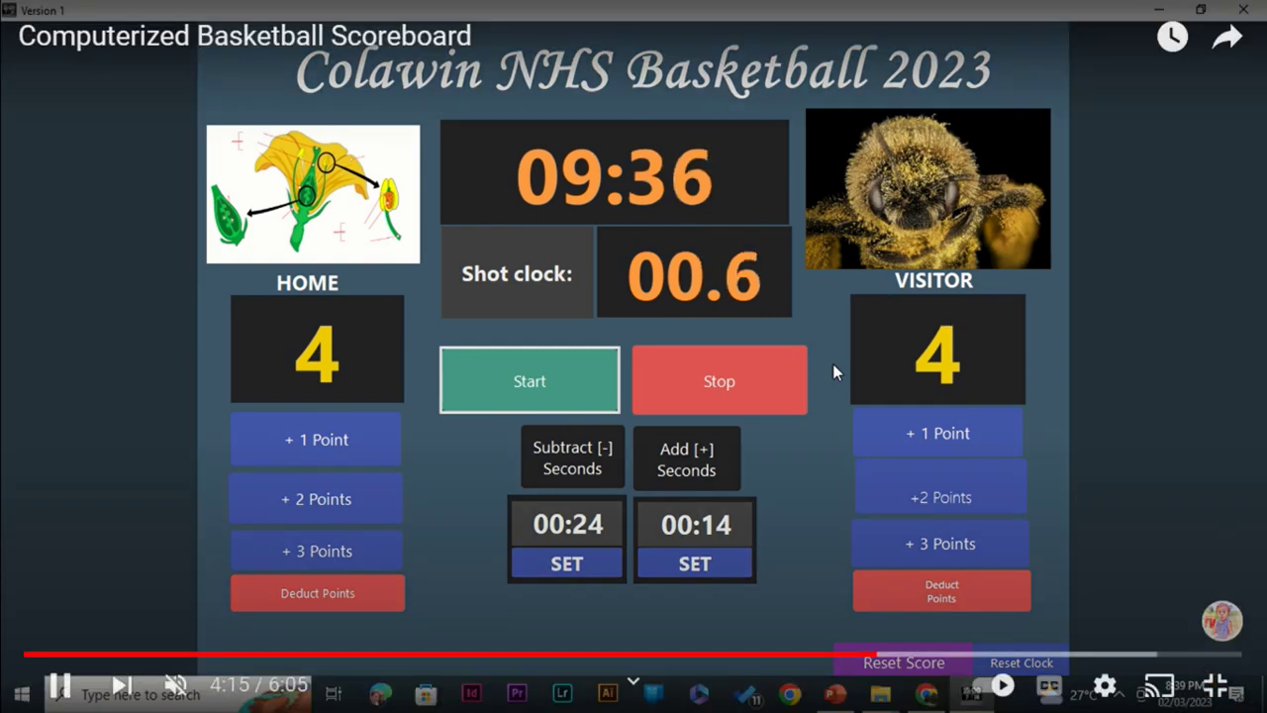
Switch from the browser to TeleScore and add a Time Display in the layout's upper middle, enlarged to about 182 by 132.
{"action": "left_click", "coordinate": [1227, 685]}
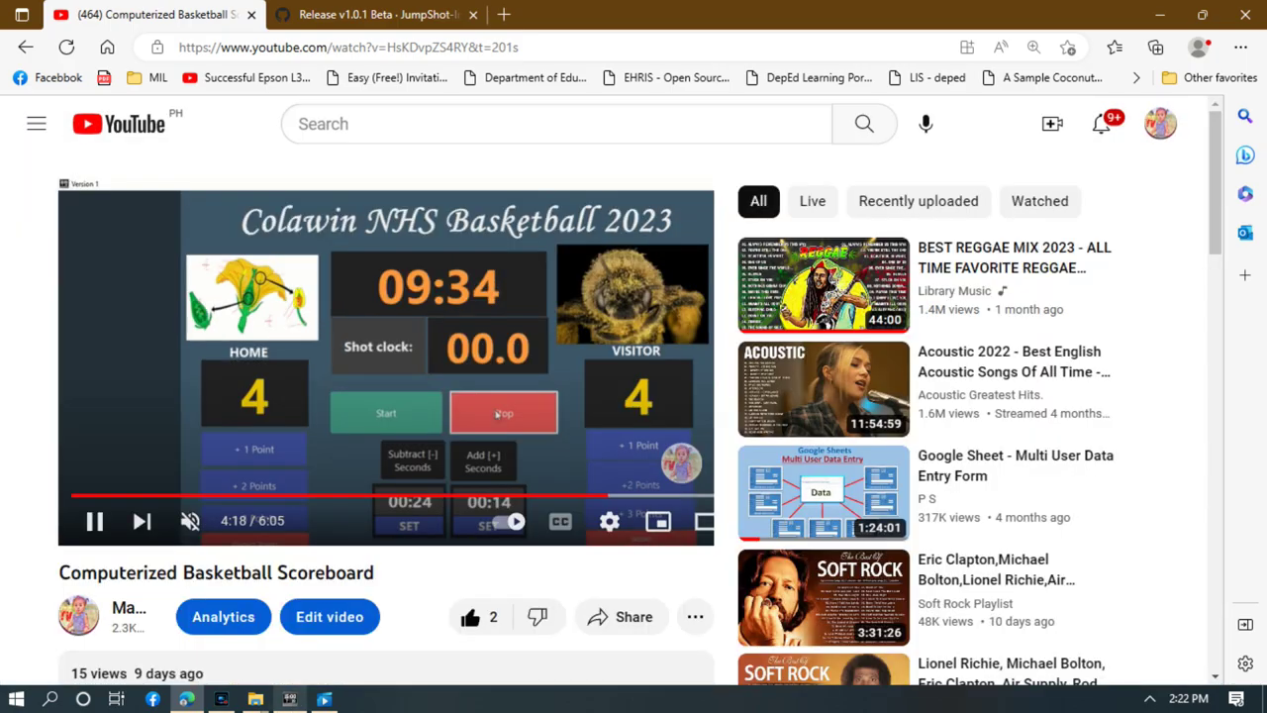
{"action": "left_click", "coordinate": [289, 698]}
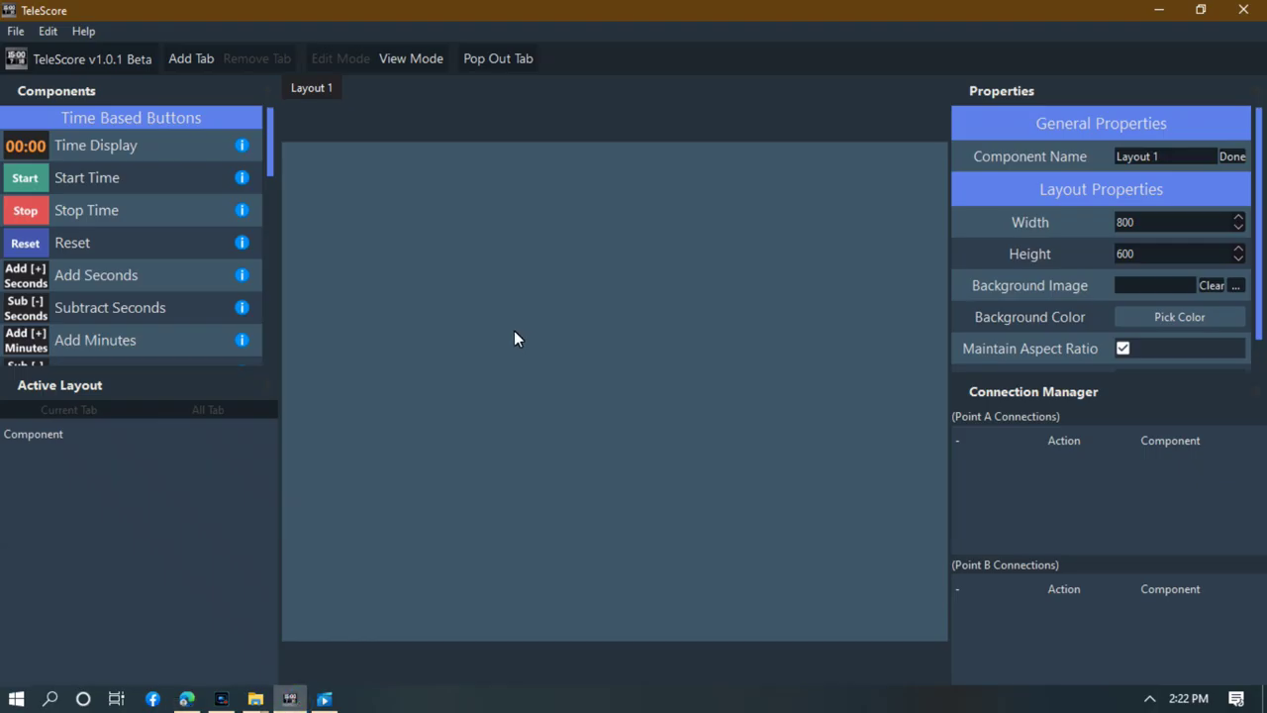
{"action": "left_click_drag", "start_coordinate": [63, 142], "coordinate": [250, 186]}
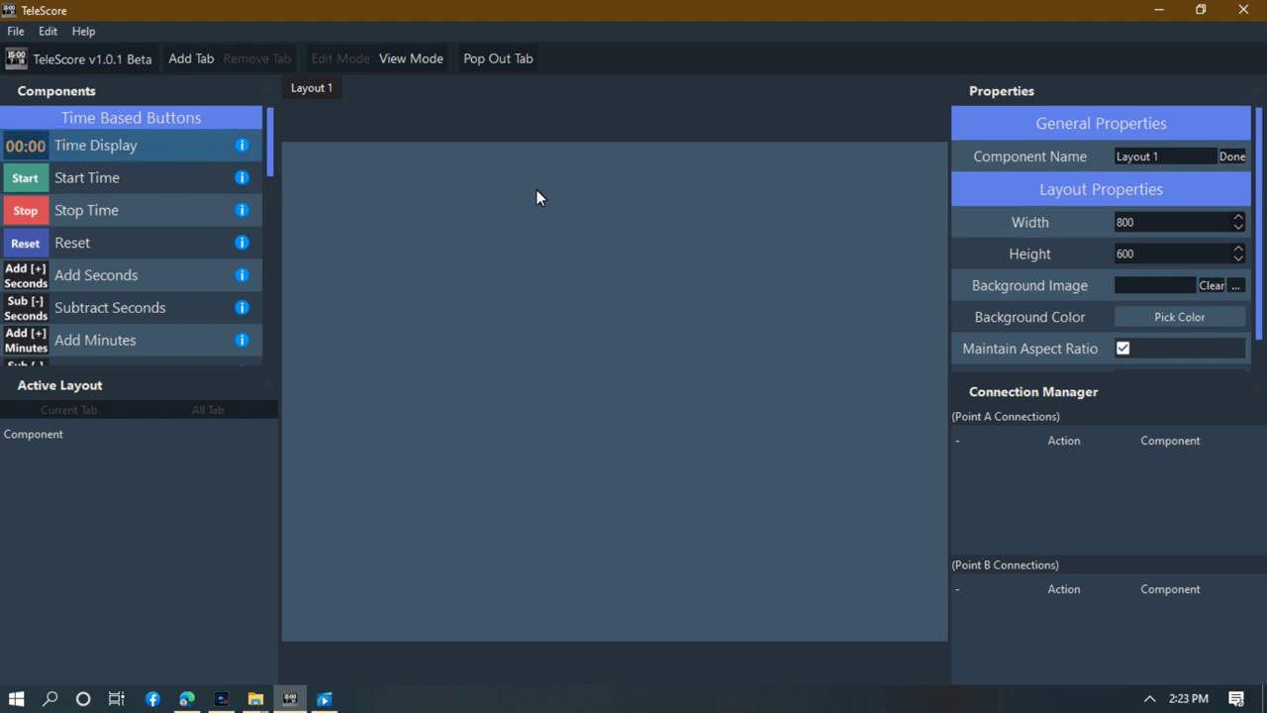
{"action": "left_click_drag", "start_coordinate": [536, 189], "coordinate": [536, 189]}
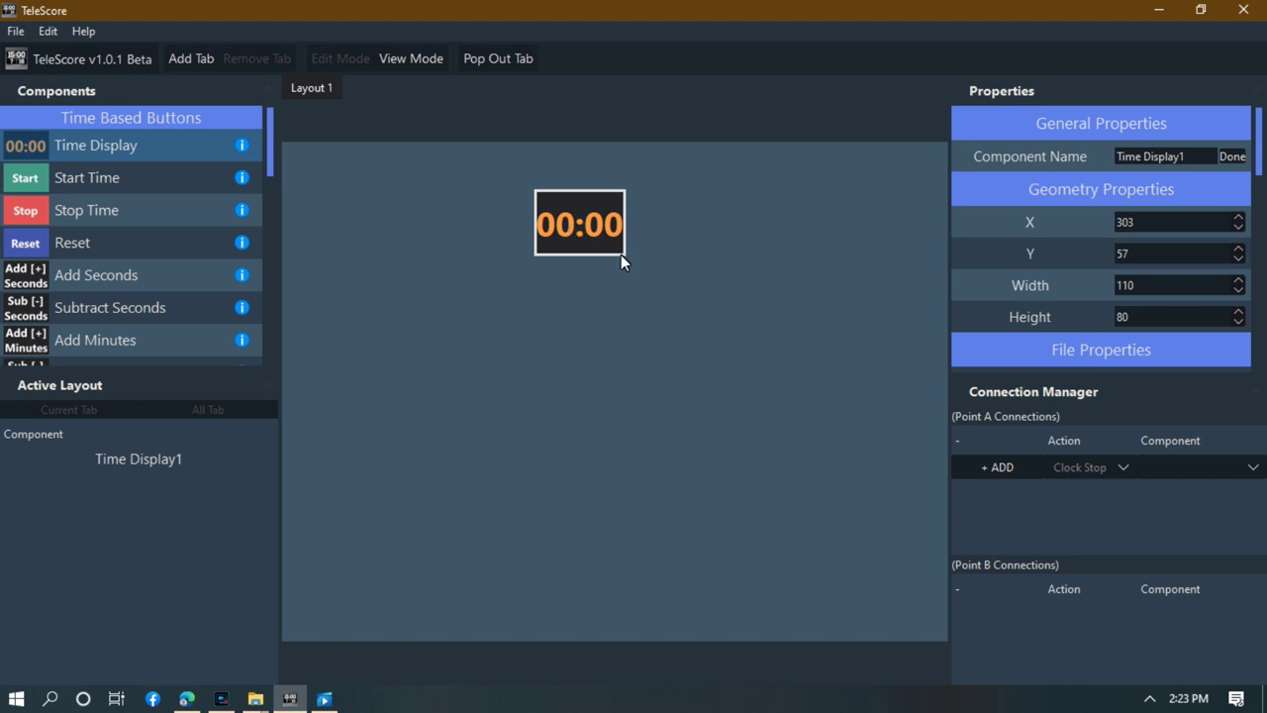
{"action": "left_click_drag", "start_coordinate": [625, 253], "coordinate": [641, 324]}
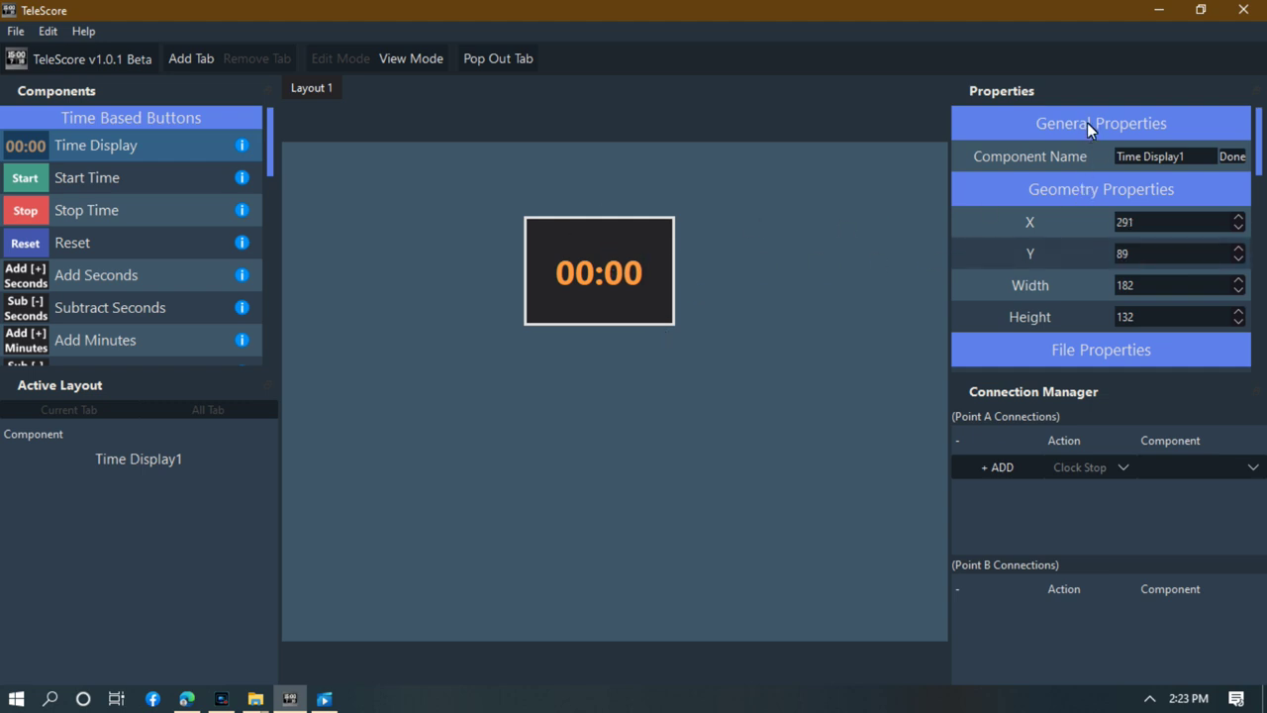
Rename the time display as Time DisplayMain and enable Auto Font Size for it.
{"action": "left_click", "coordinate": [1160, 158]}
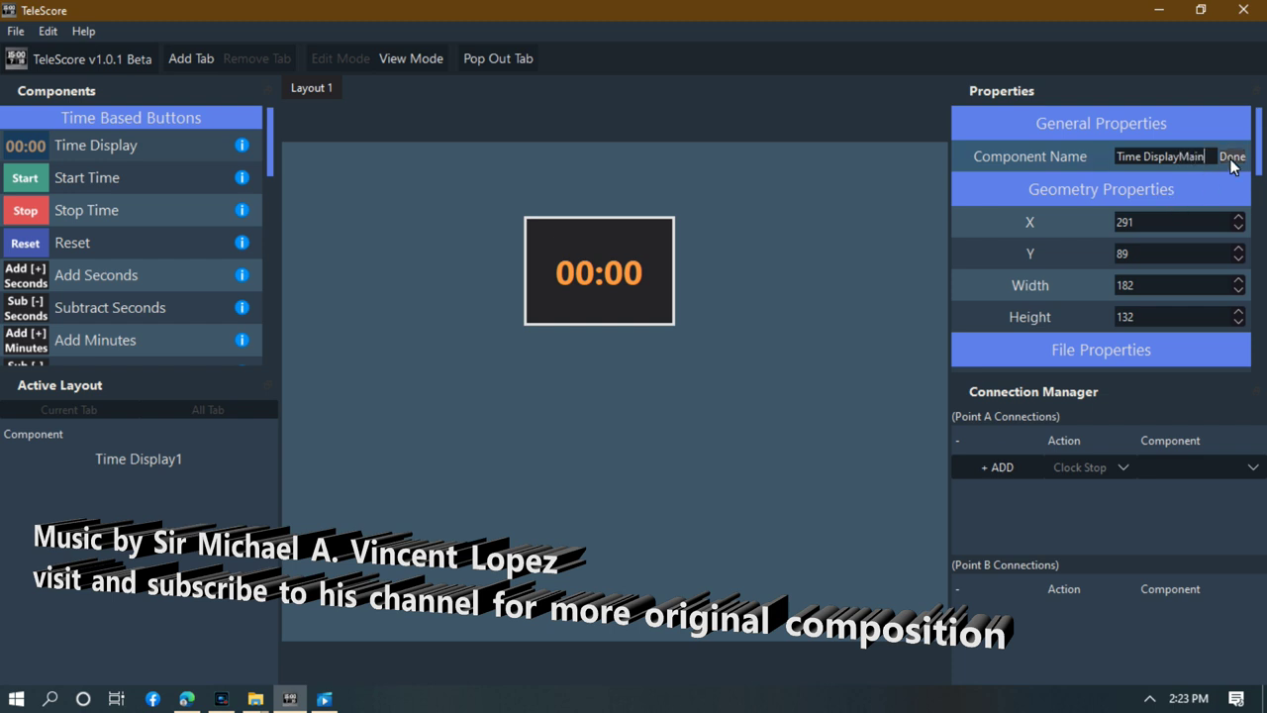
{"action": "left_click", "coordinate": [1231, 159]}
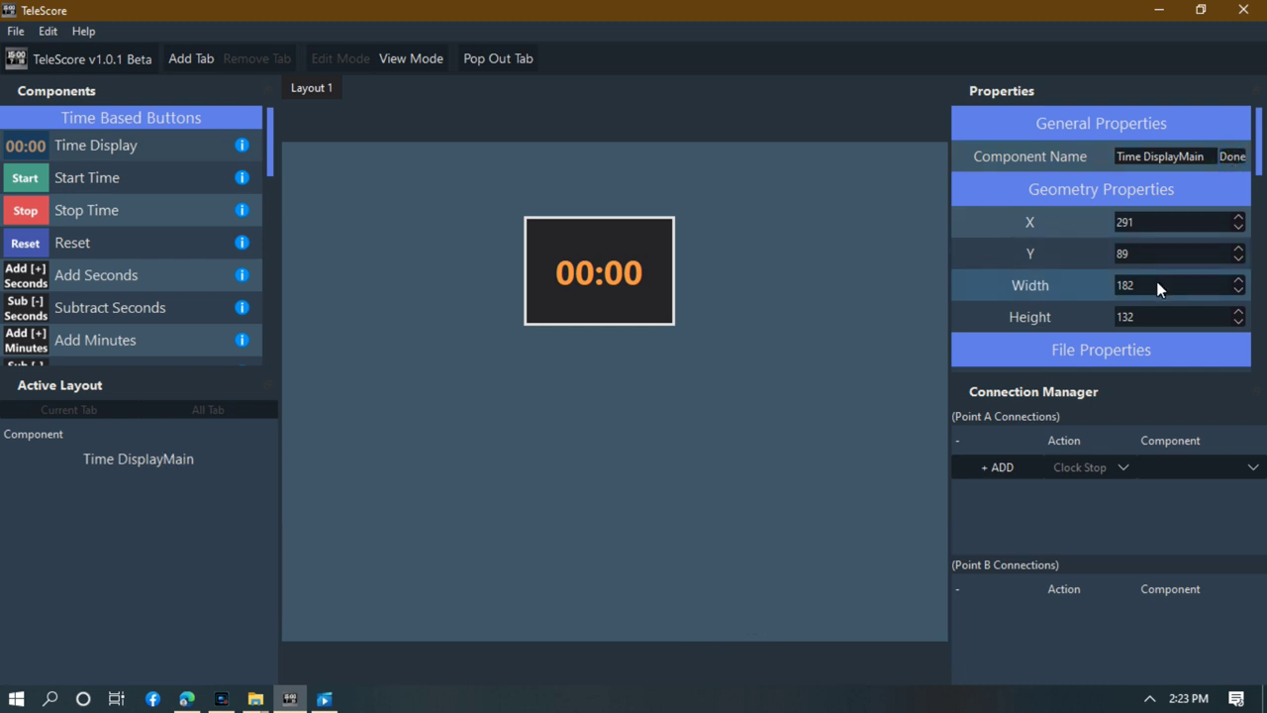
{"action": "scroll", "coordinate": [1135, 296], "scroll_direction": "down", "scroll_amount": 5}
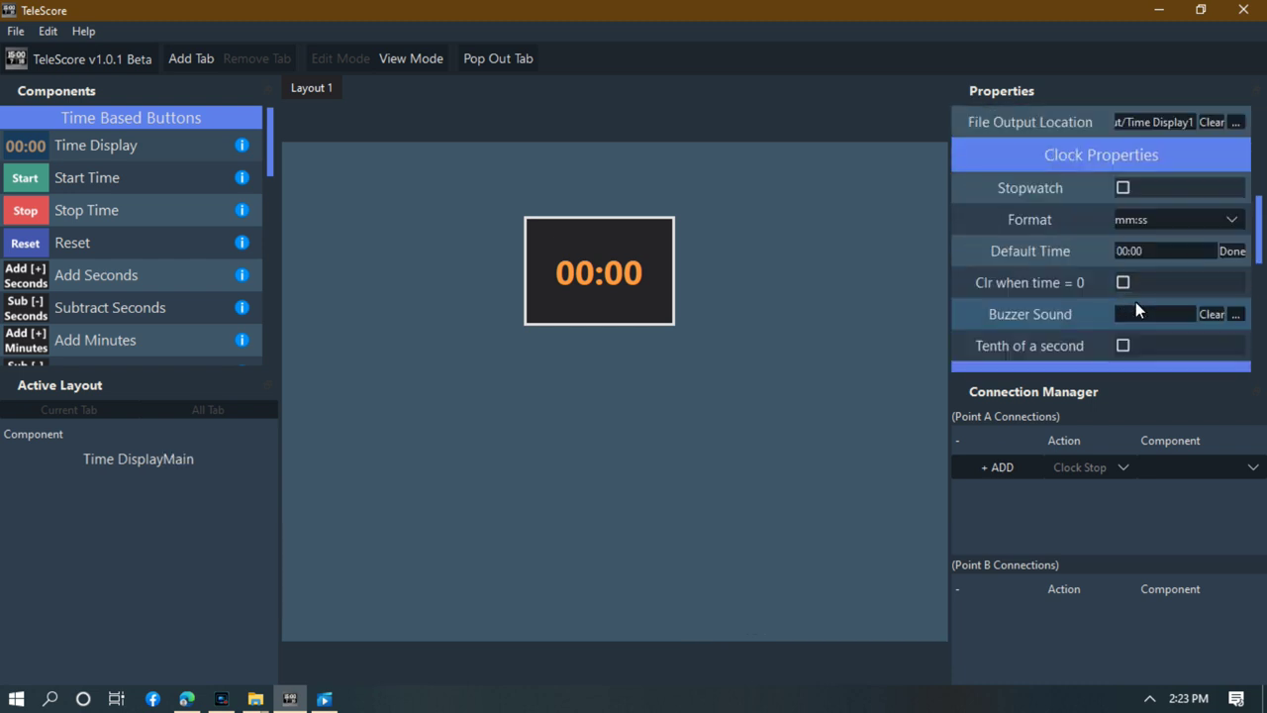
{"action": "scroll", "coordinate": [1135, 306], "scroll_direction": "down", "scroll_amount": 5}
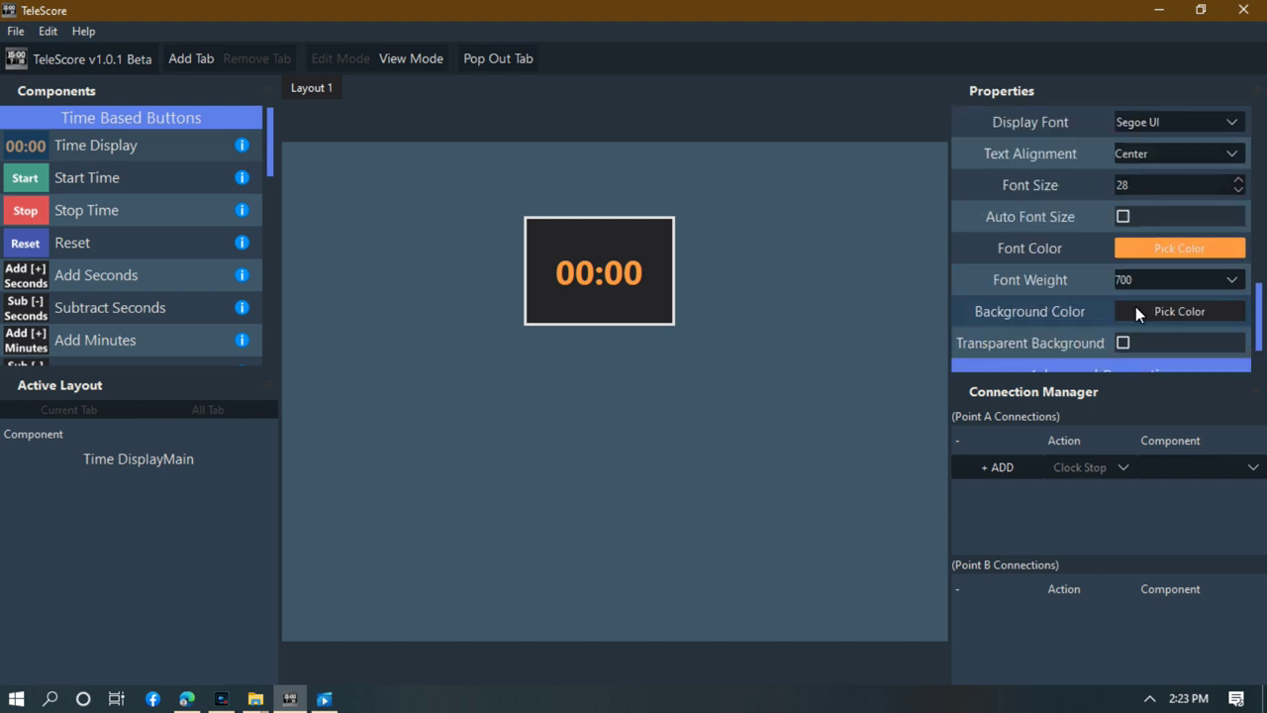
{"action": "scroll", "coordinate": [1134, 329], "scroll_direction": "down", "scroll_amount": 2}
{"action": "double_click", "coordinate": [1143, 346]}
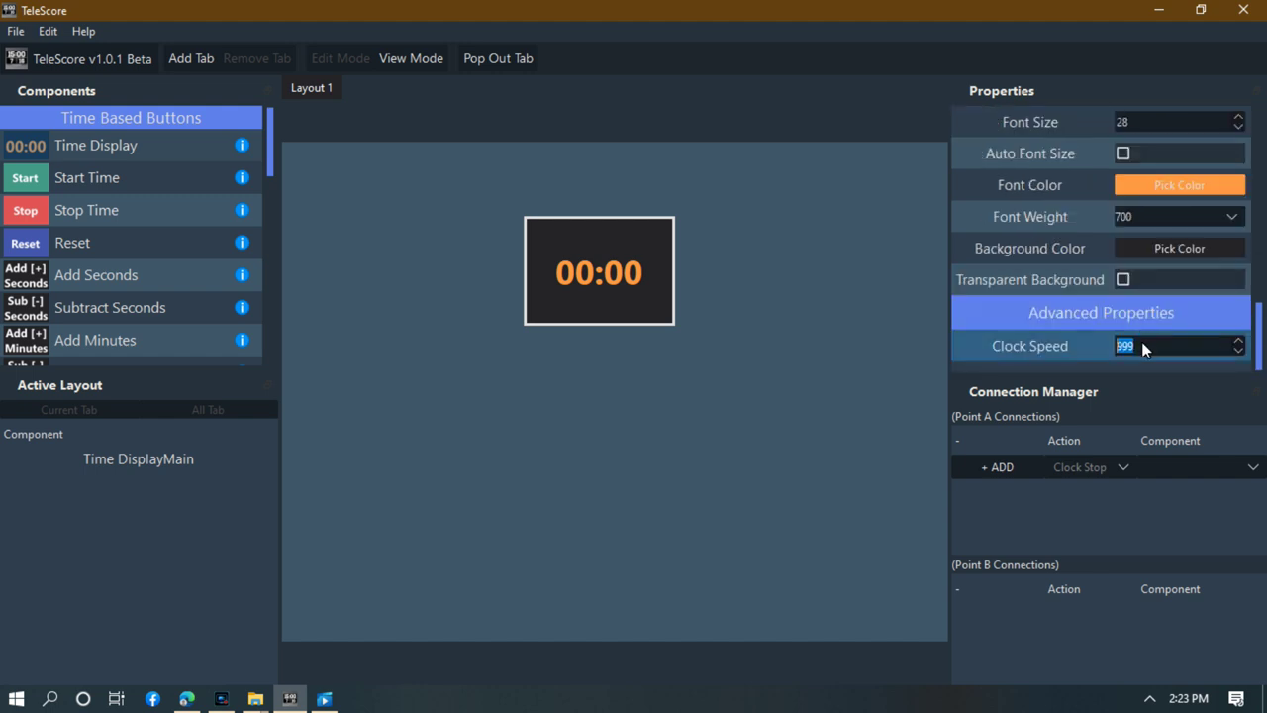
{"action": "left_click", "coordinate": [1122, 154]}
Resize the time display to about 238 by 118 and move it to about X 274, Y 93.
{"action": "left_click_drag", "start_coordinate": [673, 324], "coordinate": [722, 315]}
{"action": "left_click", "coordinate": [751, 348]}
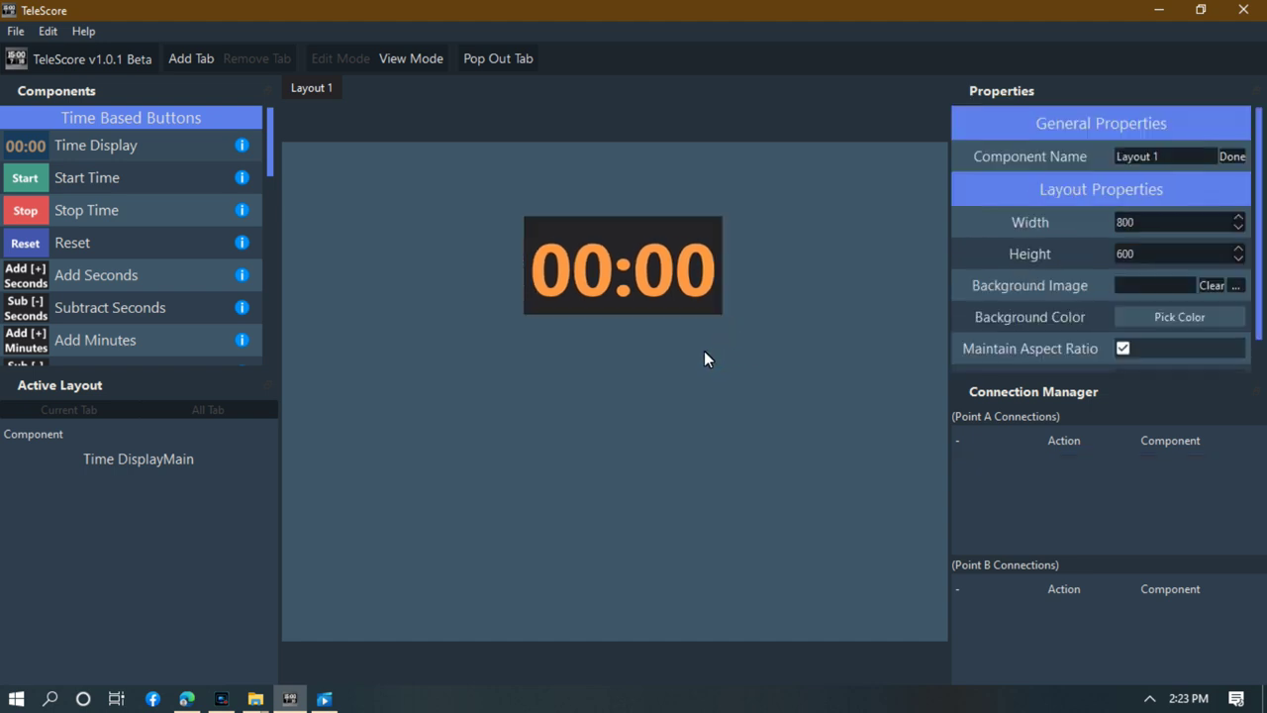
{"action": "left_click_drag", "start_coordinate": [672, 311], "coordinate": [658, 314]}
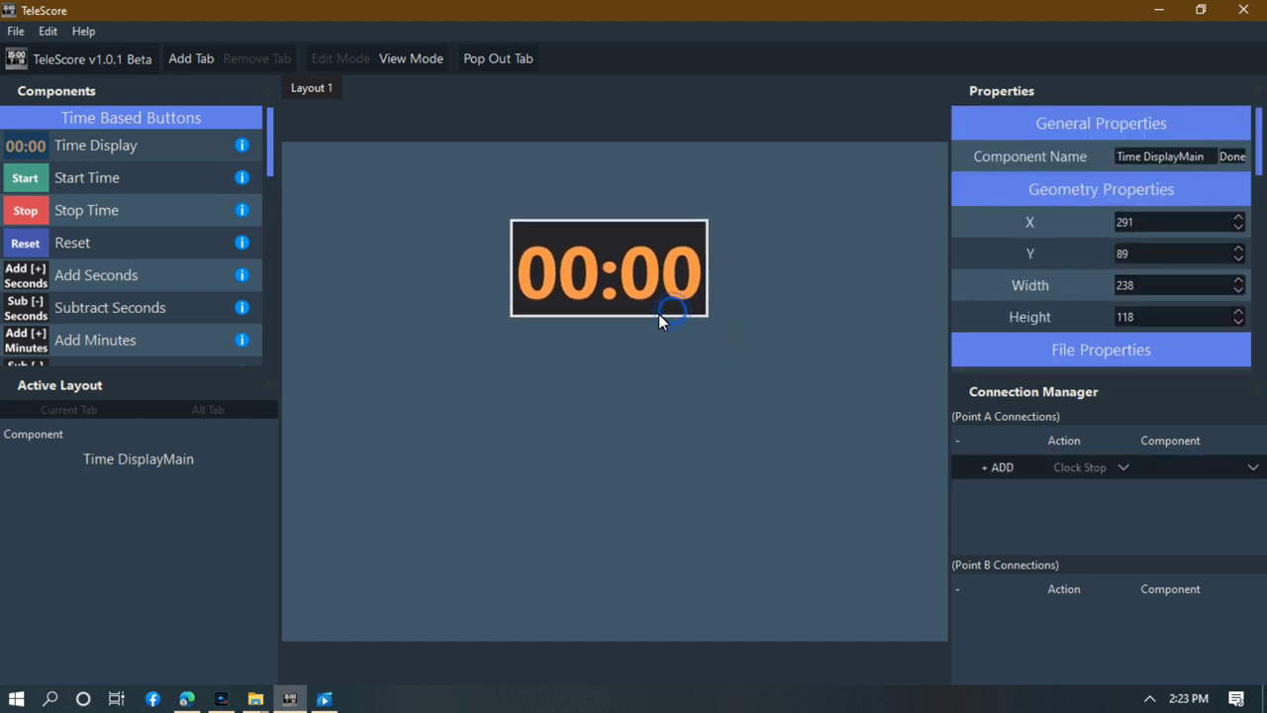
{"action": "left_click", "coordinate": [746, 316]}
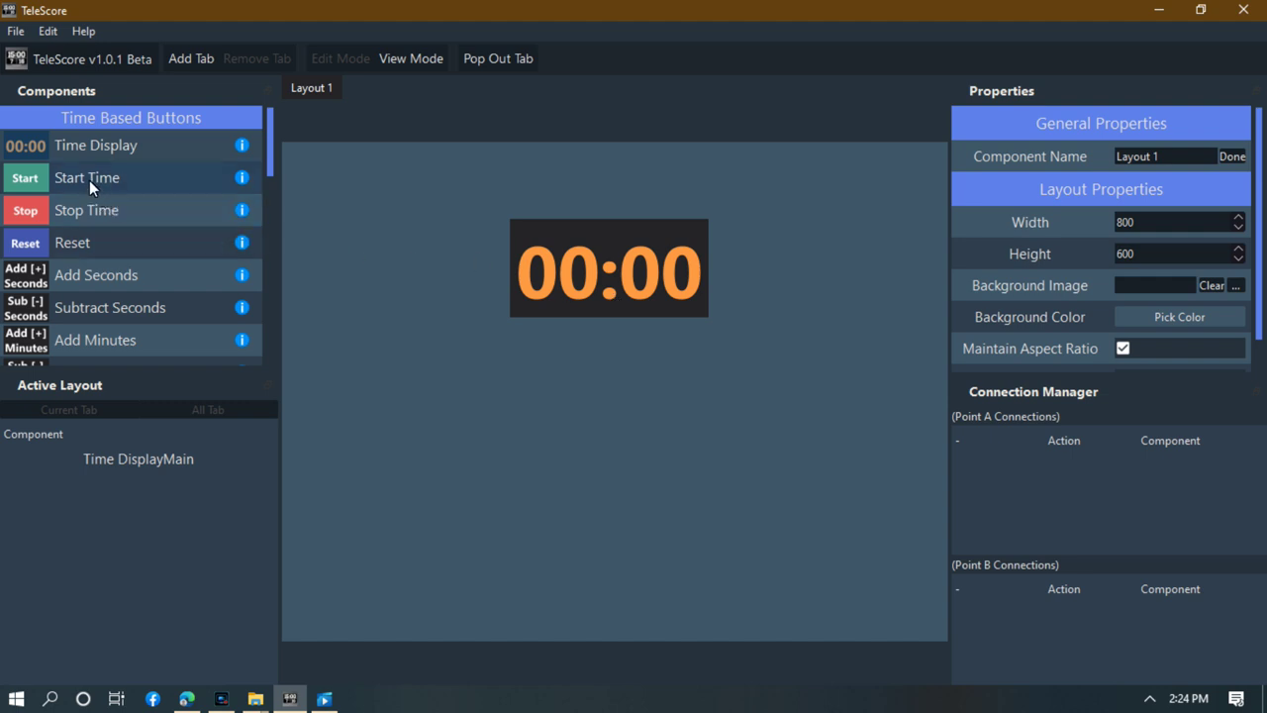
{"action": "left_click", "coordinate": [596, 291]}
{"action": "left_click", "coordinate": [597, 357]}
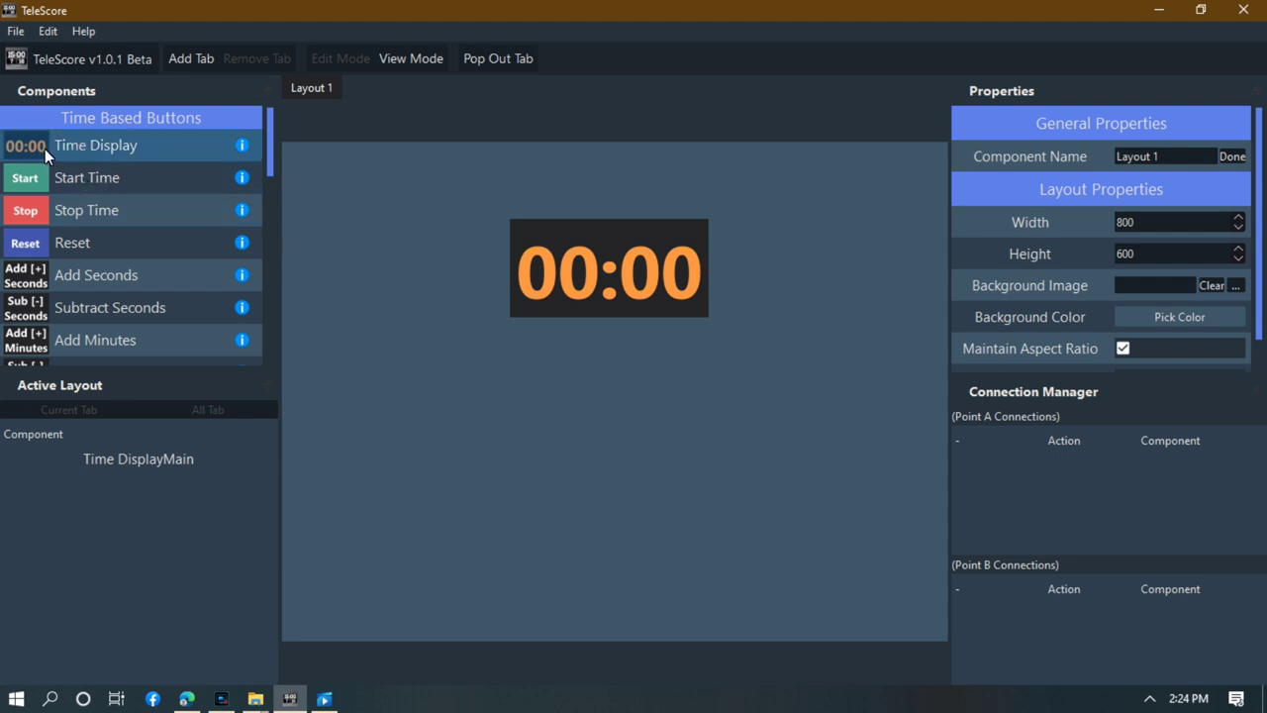
Add a Start Time button below the time display at about X 275, Y 284.
{"action": "left_click_drag", "start_coordinate": [65, 178], "coordinate": [354, 327]}
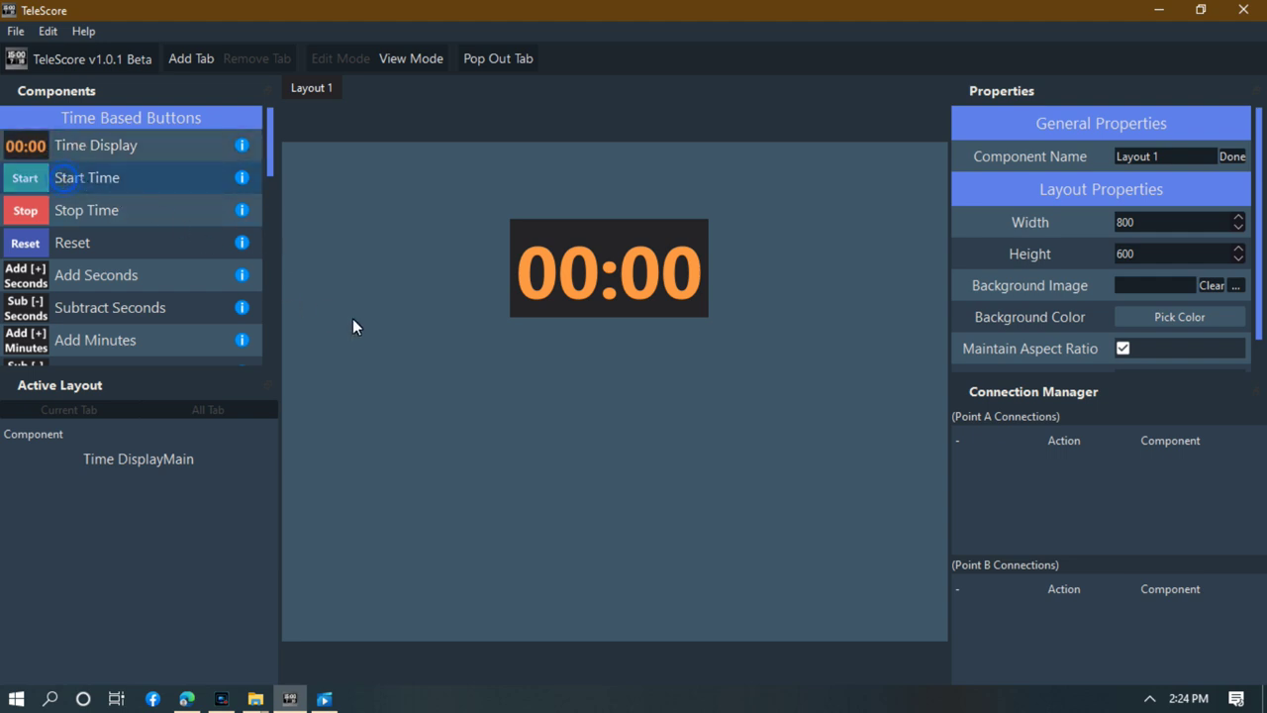
{"action": "left_click_drag", "start_coordinate": [523, 383], "coordinate": [527, 379]}
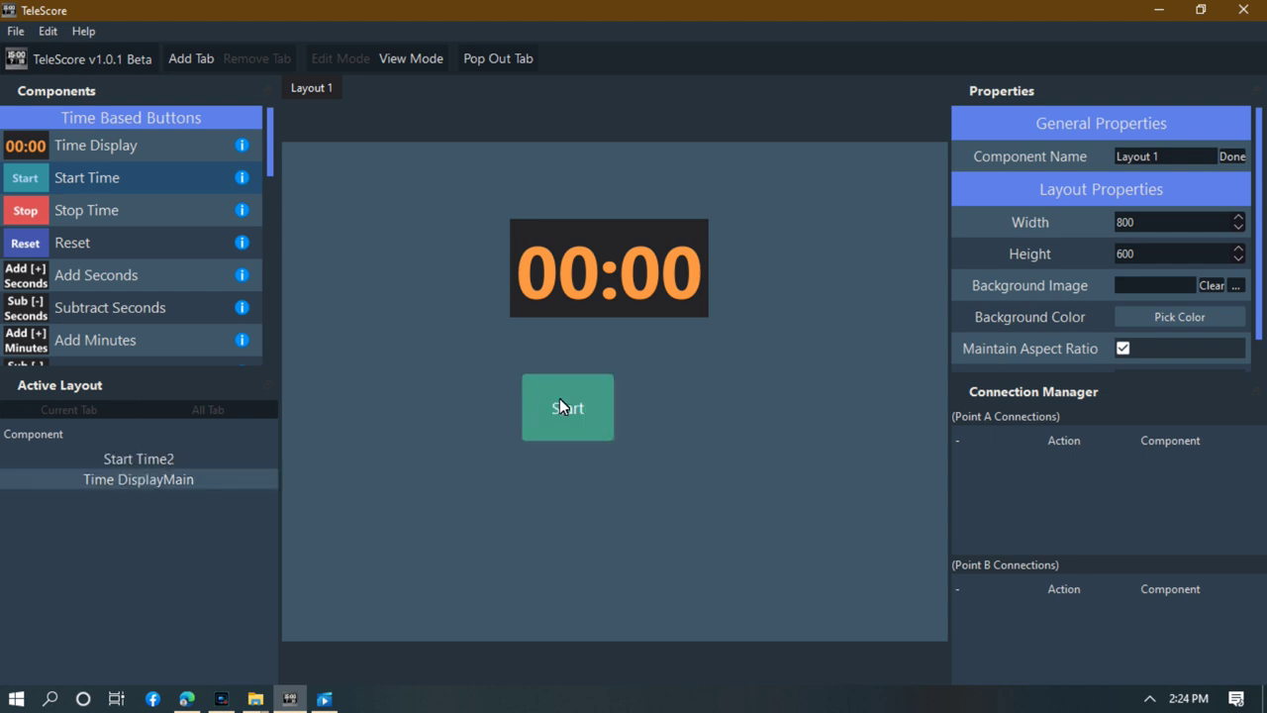
{"action": "left_click", "coordinate": [562, 419]}
{"action": "left_click", "coordinate": [560, 420]}
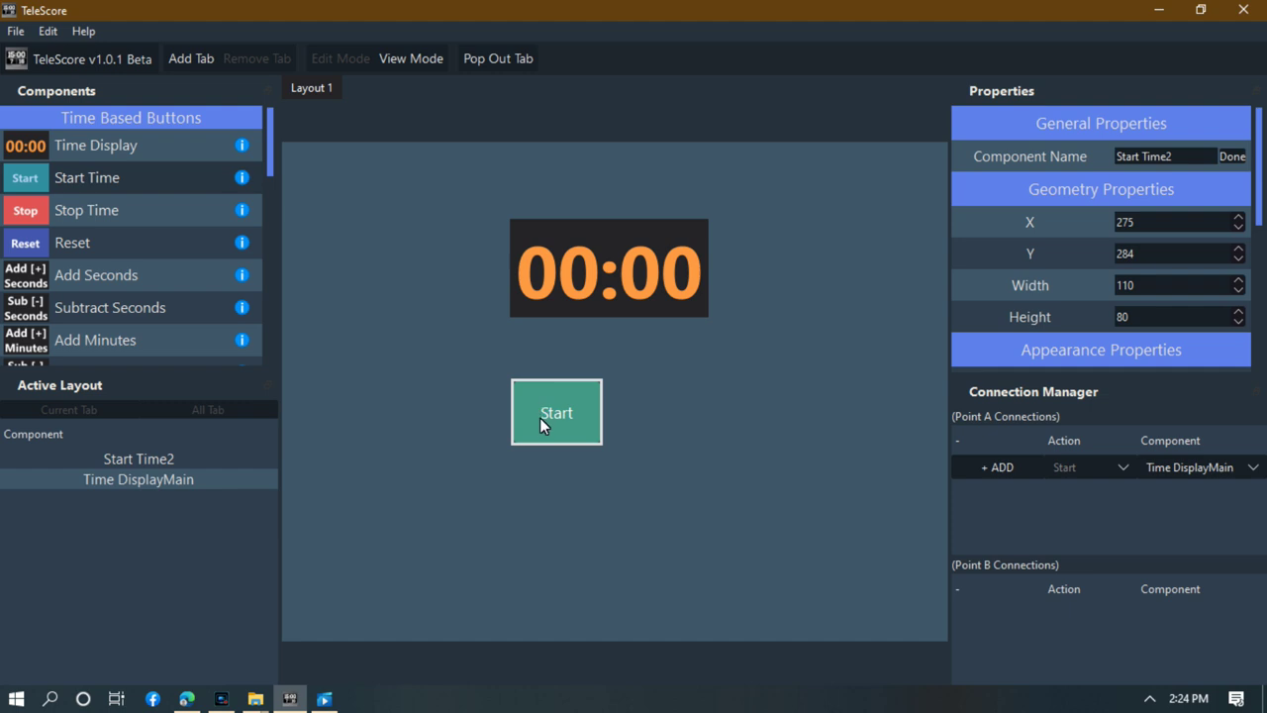
Rename the start button component as Start TimeBtn.
{"action": "left_click", "coordinate": [553, 419]}
{"action": "key", "text": "BackSpace"}
{"action": "type", "text": "bt"}
{"action": "key", "text": "BackSpace"}
{"action": "key", "text": "BackSpace"}
{"action": "type", "text": "Btn"}
{"action": "left_click", "coordinate": [1231, 158]}
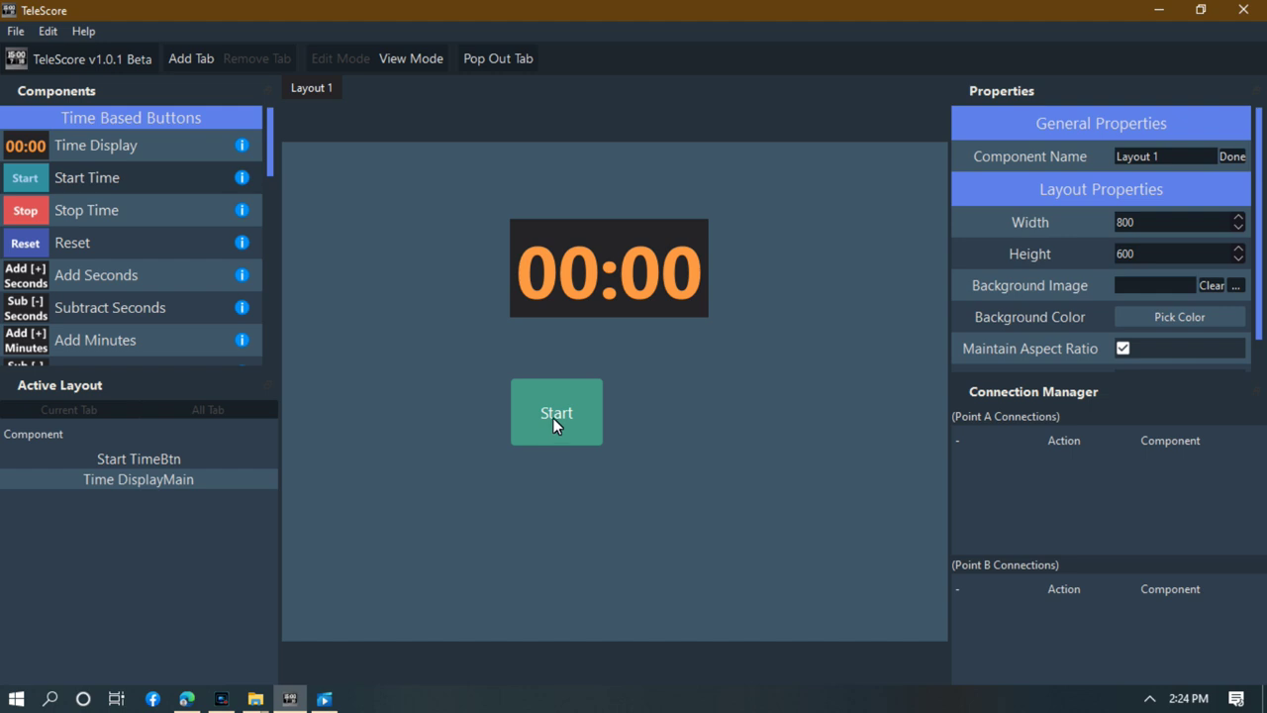
Set the default time of Time DisplayMain to 10:00.
{"action": "left_click", "coordinate": [623, 282]}
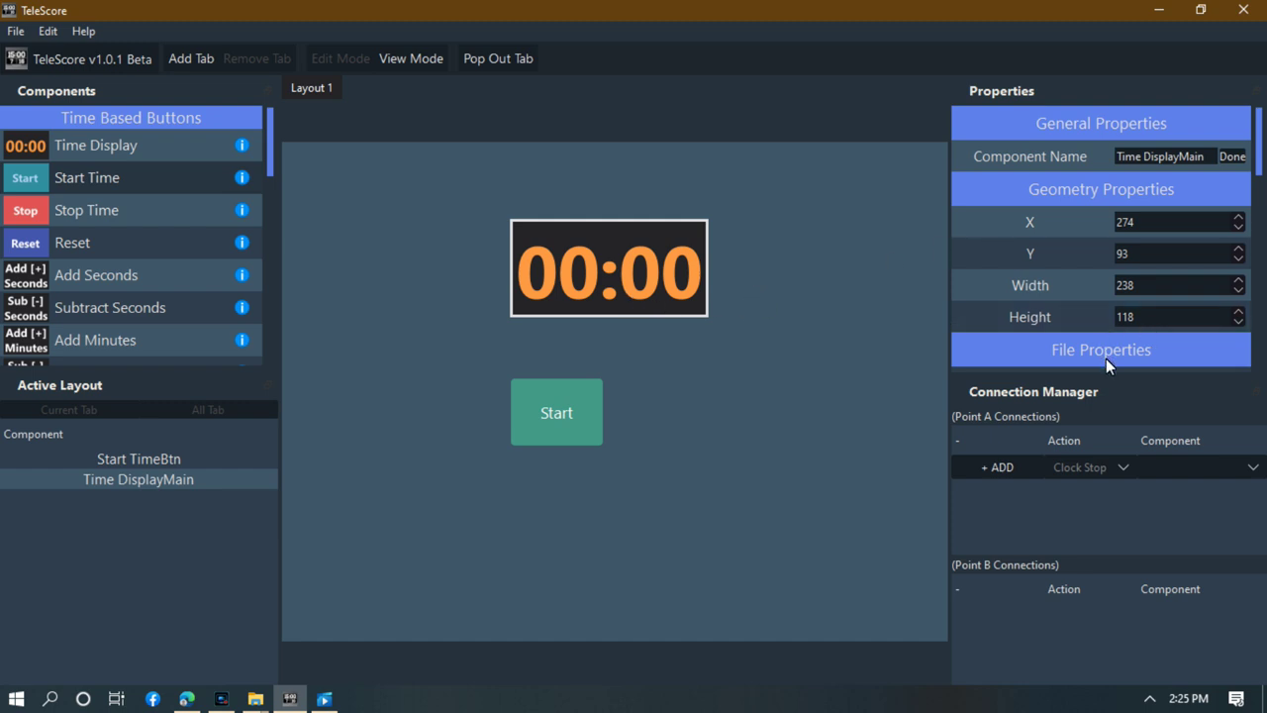
{"action": "scroll", "coordinate": [1106, 355], "scroll_direction": "down", "scroll_amount": 3}
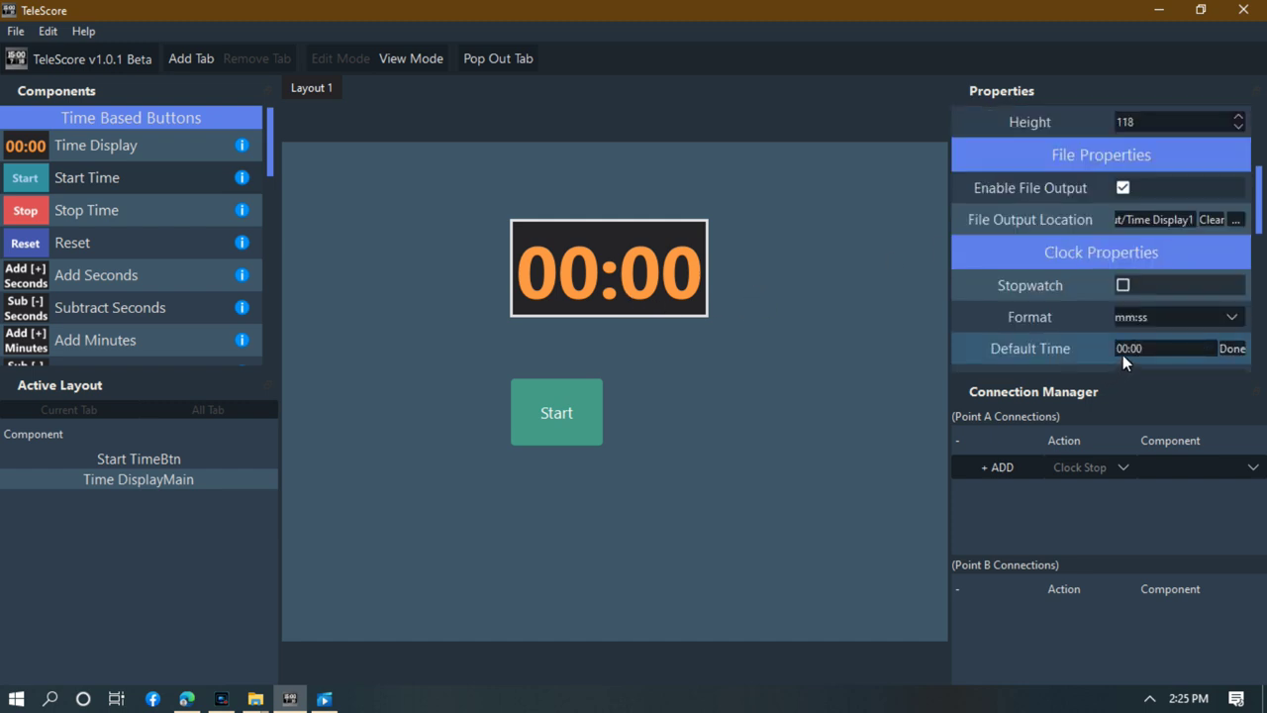
{"action": "left_click_drag", "start_coordinate": [1126, 356], "coordinate": [1117, 356]}
{"action": "key", "text": "BackSpace"}
{"action": "type", "text": "1"}
{"action": "left_click", "coordinate": [1232, 350]}
{"action": "left_click", "coordinate": [677, 388]}
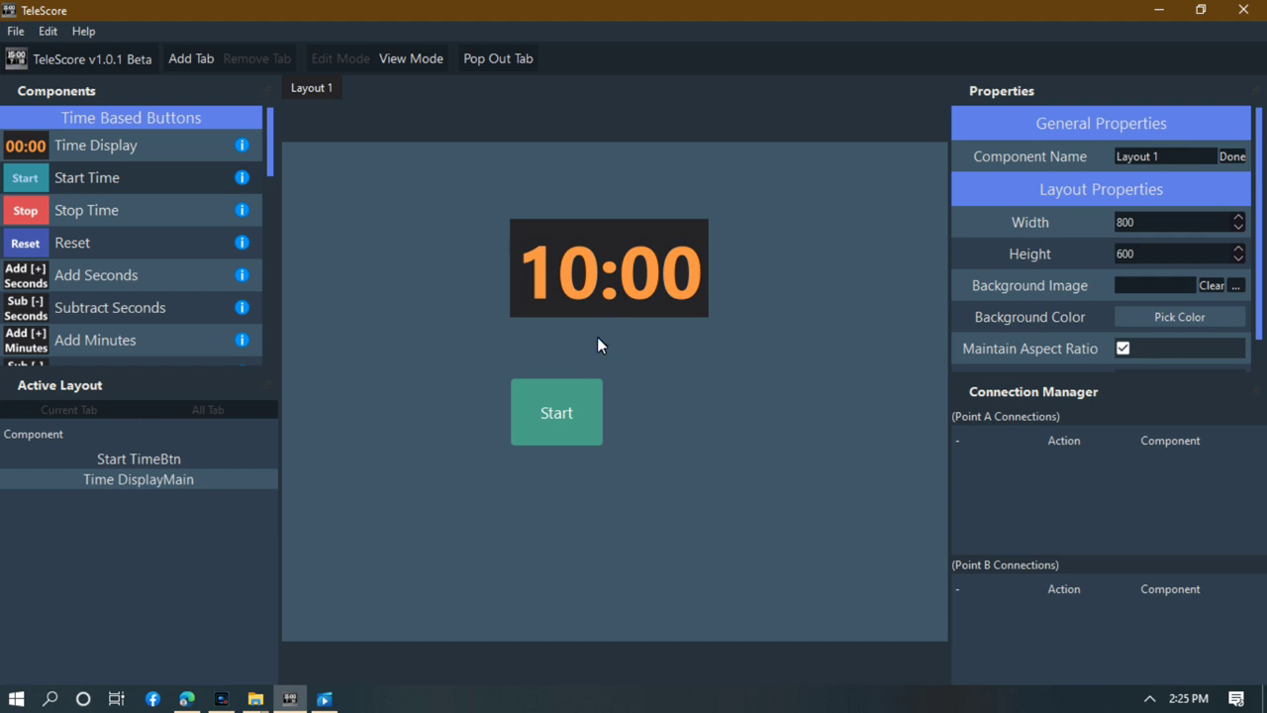
Try to run the main clock with the unconnected Start button.
{"action": "left_click", "coordinate": [566, 420]}
{"action": "left_click", "coordinate": [656, 416]}
{"action": "left_click", "coordinate": [559, 422]}
{"action": "left_click", "coordinate": [681, 400]}
{"action": "left_click", "coordinate": [577, 410]}
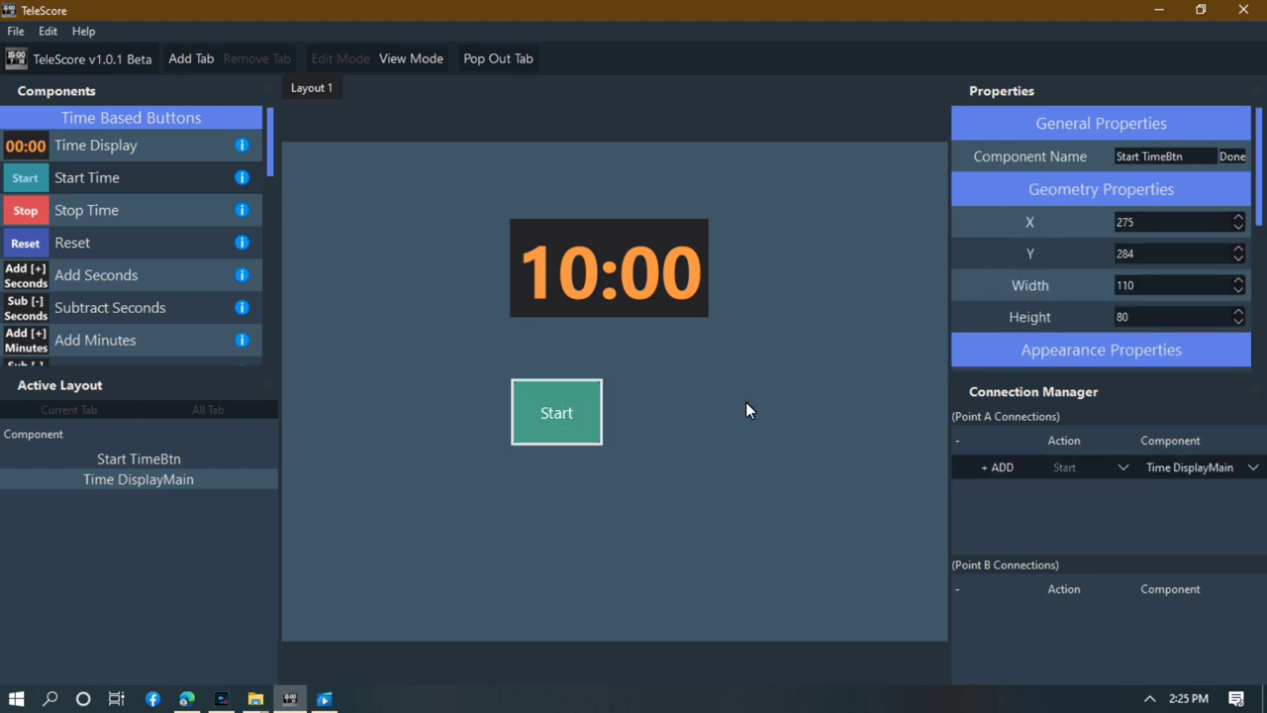
{"action": "left_click", "coordinate": [748, 396]}
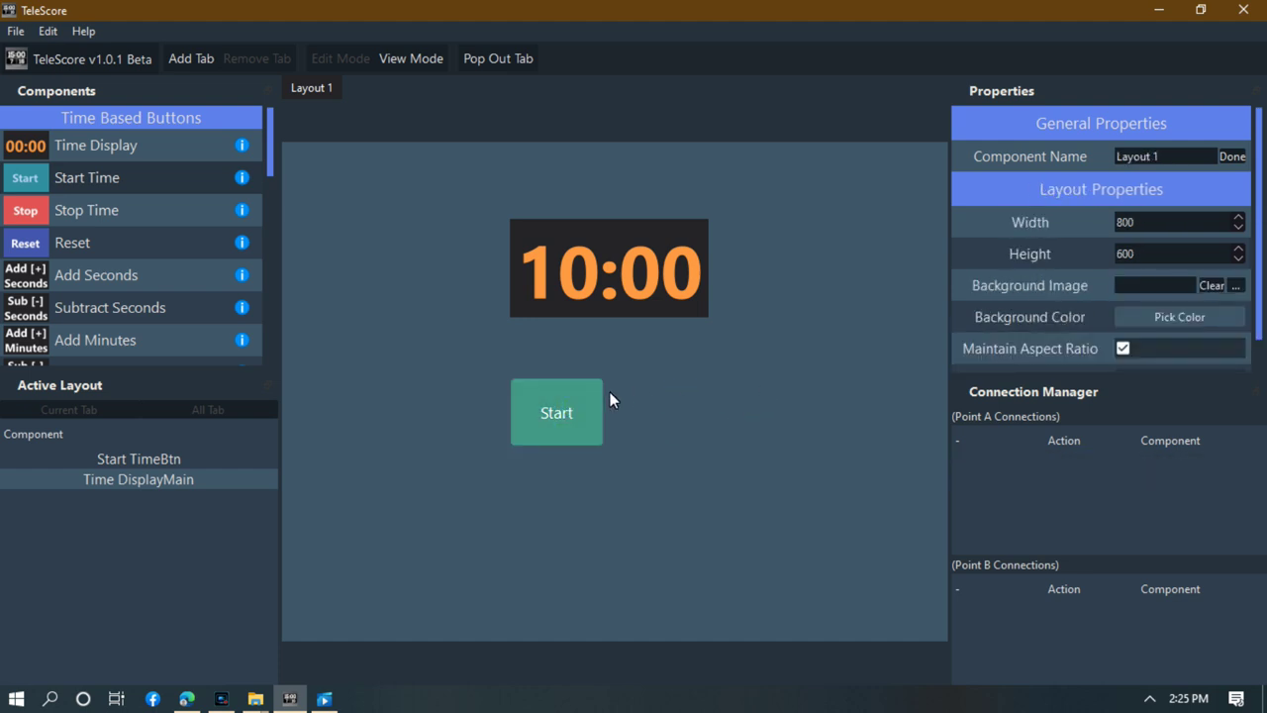
{"action": "left_click", "coordinate": [570, 417]}
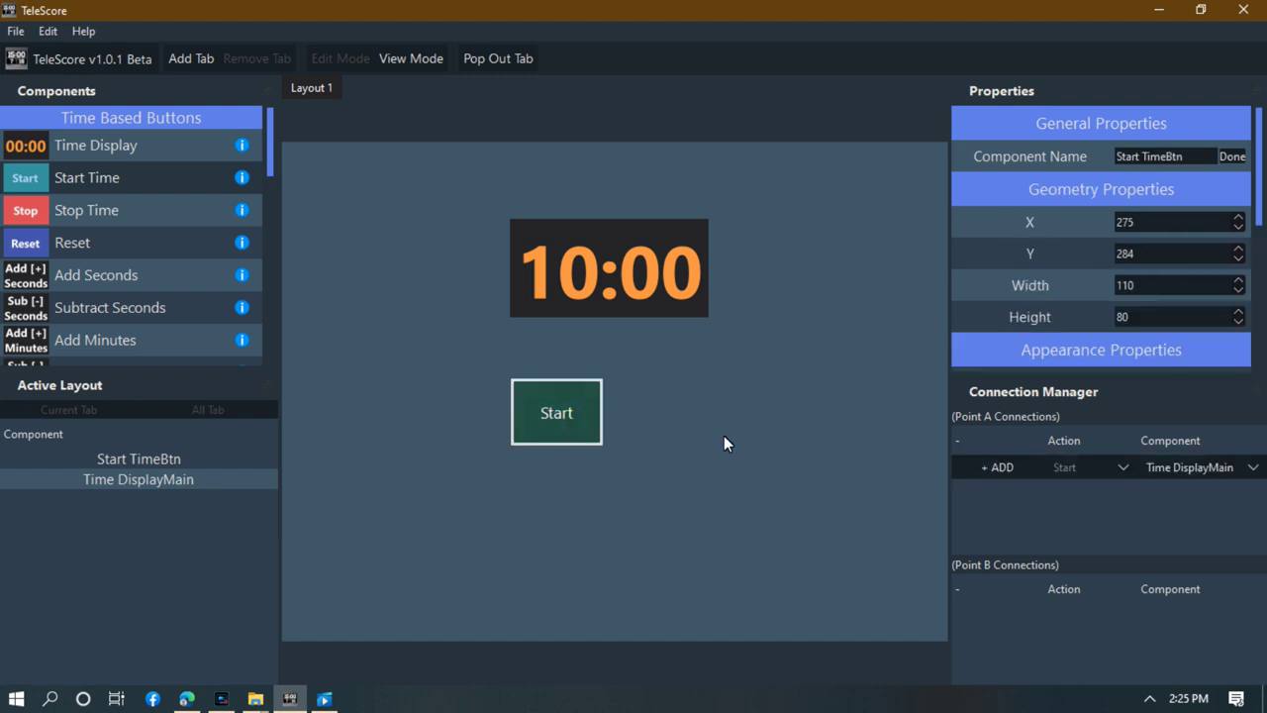
Connect the Start button's Start action to Time DisplayMain and start the clock with it.
{"action": "left_click", "coordinate": [995, 468]}
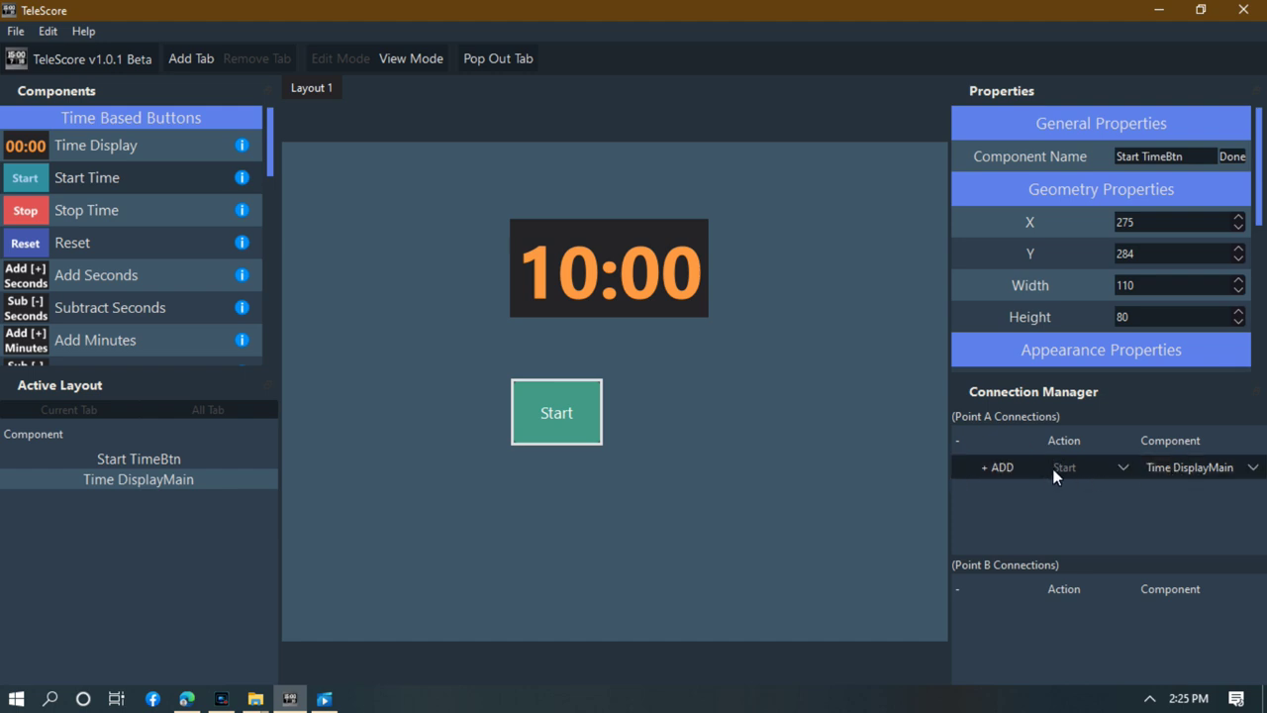
{"action": "left_click", "coordinate": [1004, 465]}
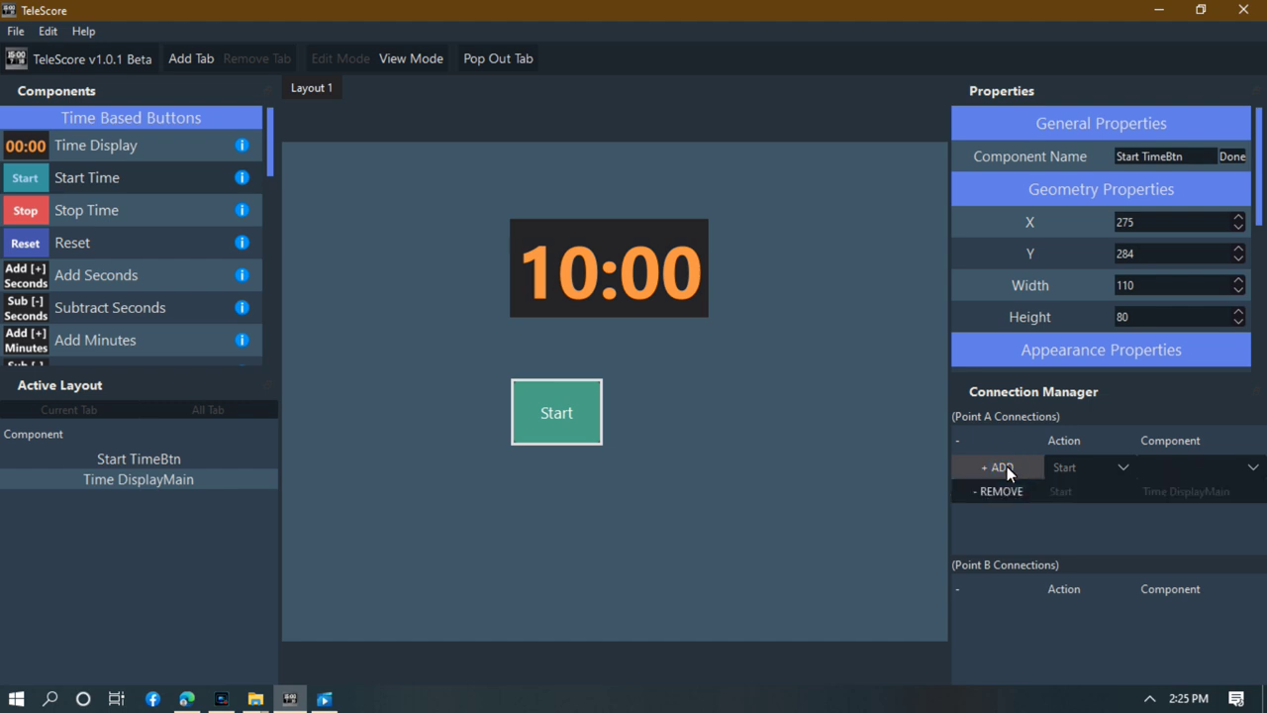
{"action": "left_click", "coordinate": [566, 420]}
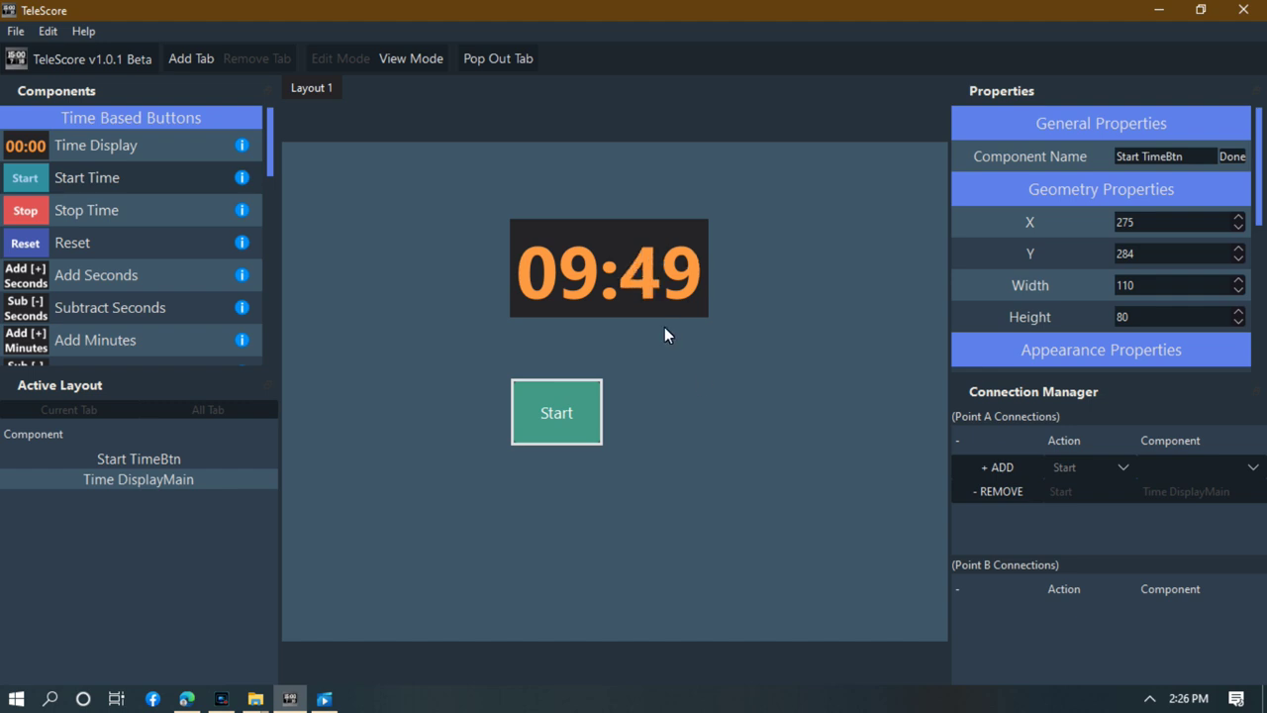
Add a Stop Time button beside the Start button at about X 391, Y 284.
{"action": "left_click", "coordinate": [84, 211]}
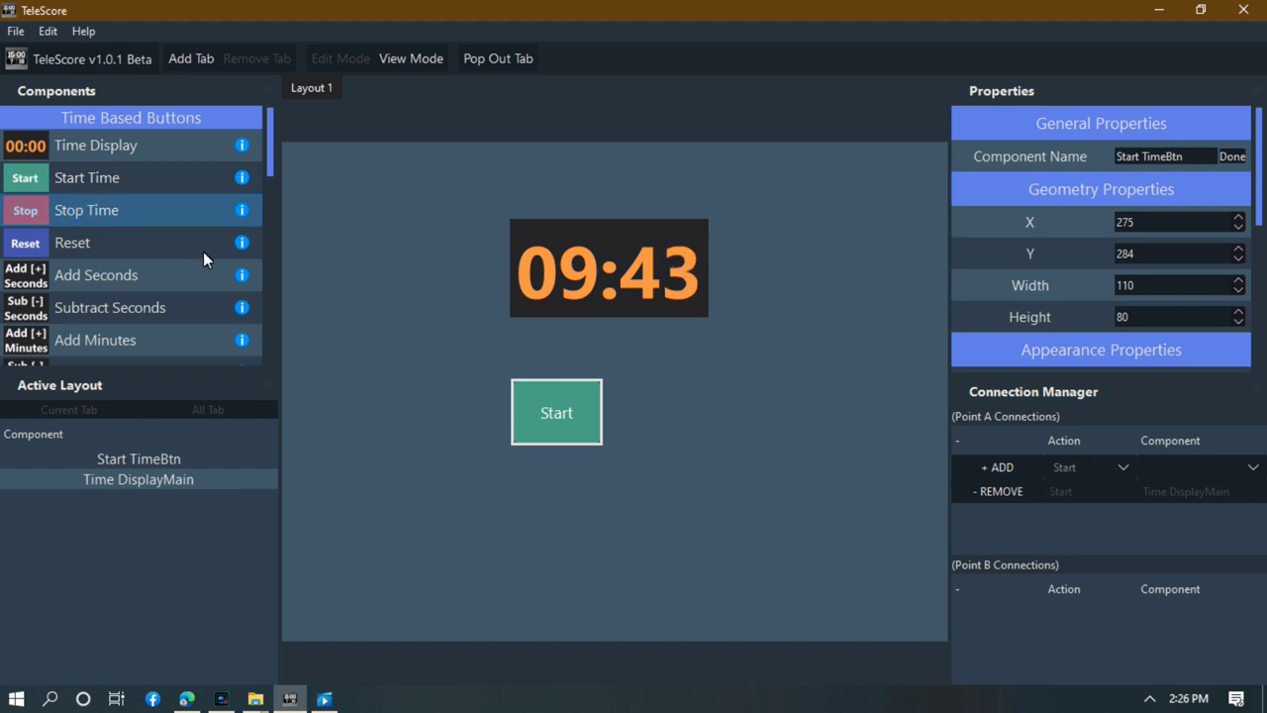
{"action": "left_click", "coordinate": [629, 381]}
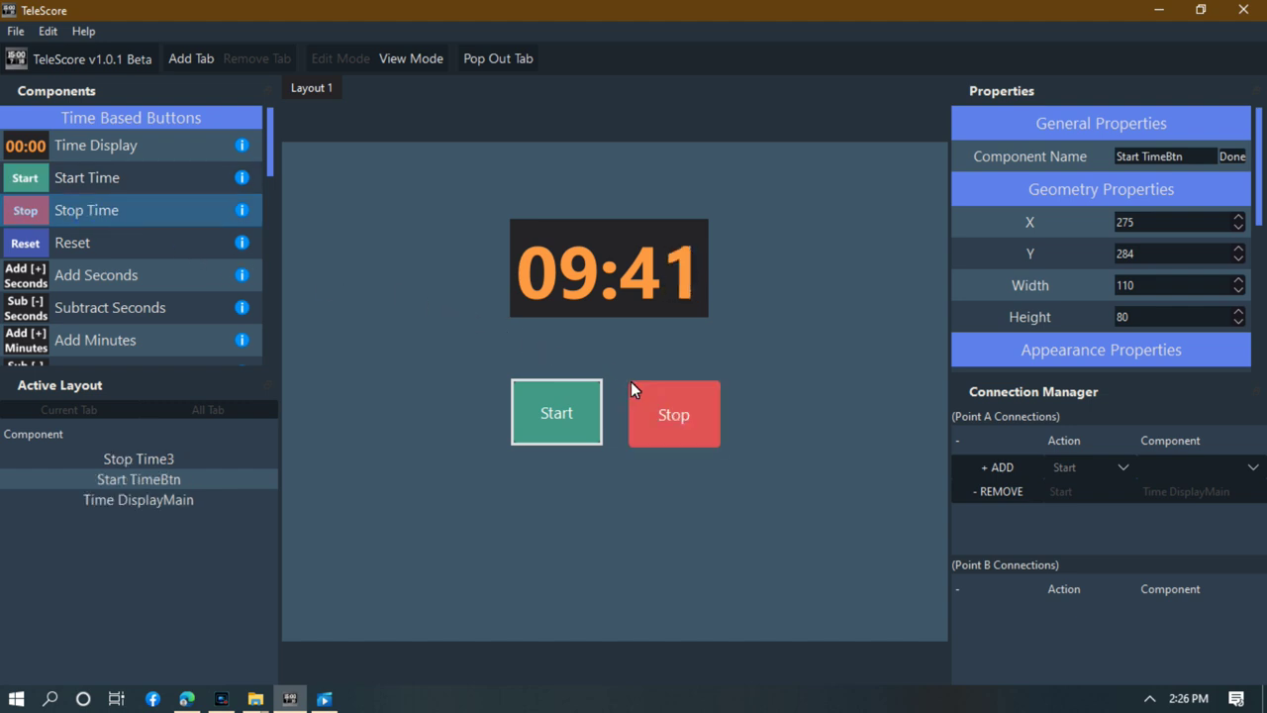
{"action": "left_click_drag", "start_coordinate": [665, 407], "coordinate": [646, 408]}
{"action": "left_click", "coordinate": [741, 408]}
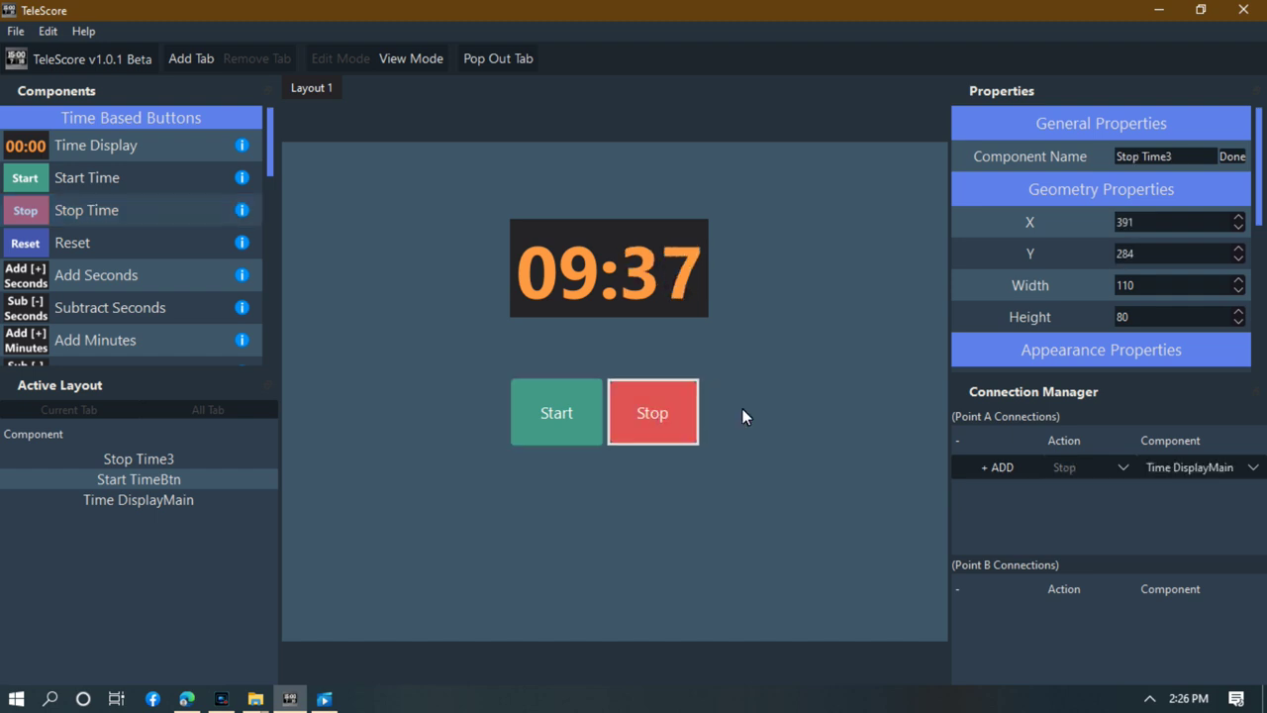
Try to stop the clock with the unconnected Stop button and nudge the button closer to Start, to about X 389, Y 284.
{"action": "left_click", "coordinate": [643, 414]}
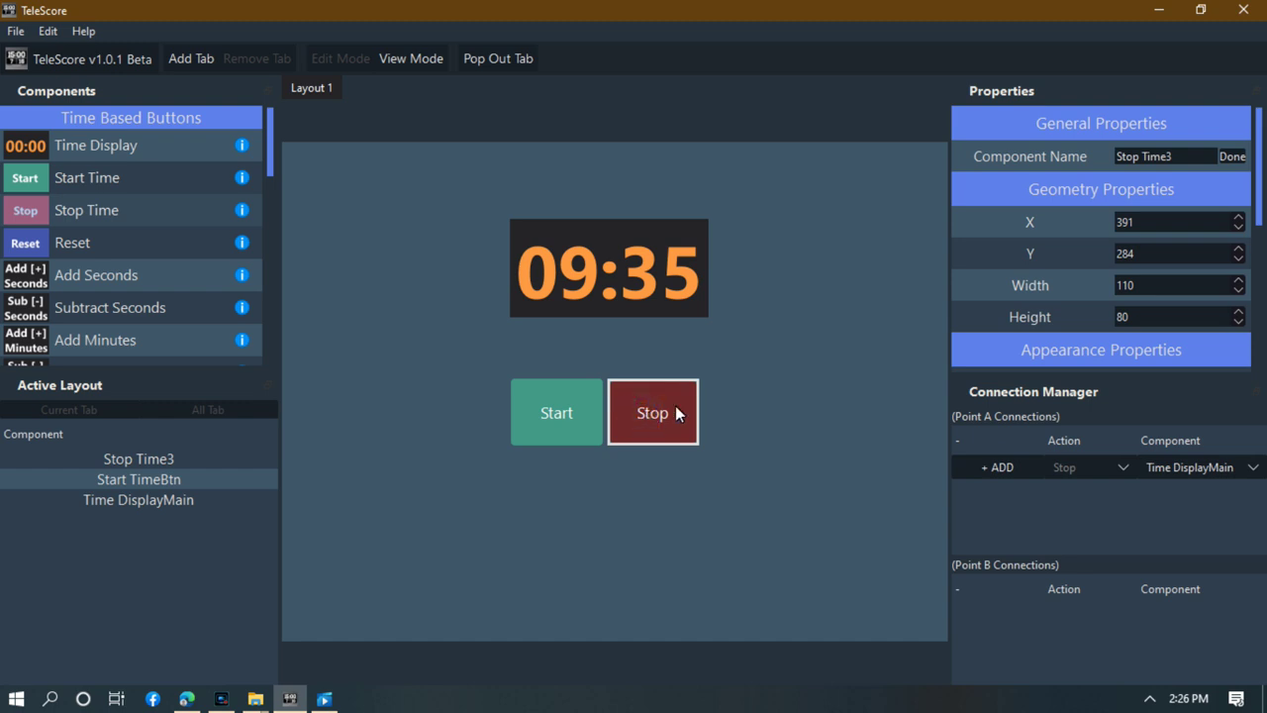
{"action": "left_click_drag", "start_coordinate": [664, 410], "coordinate": [661, 409]}
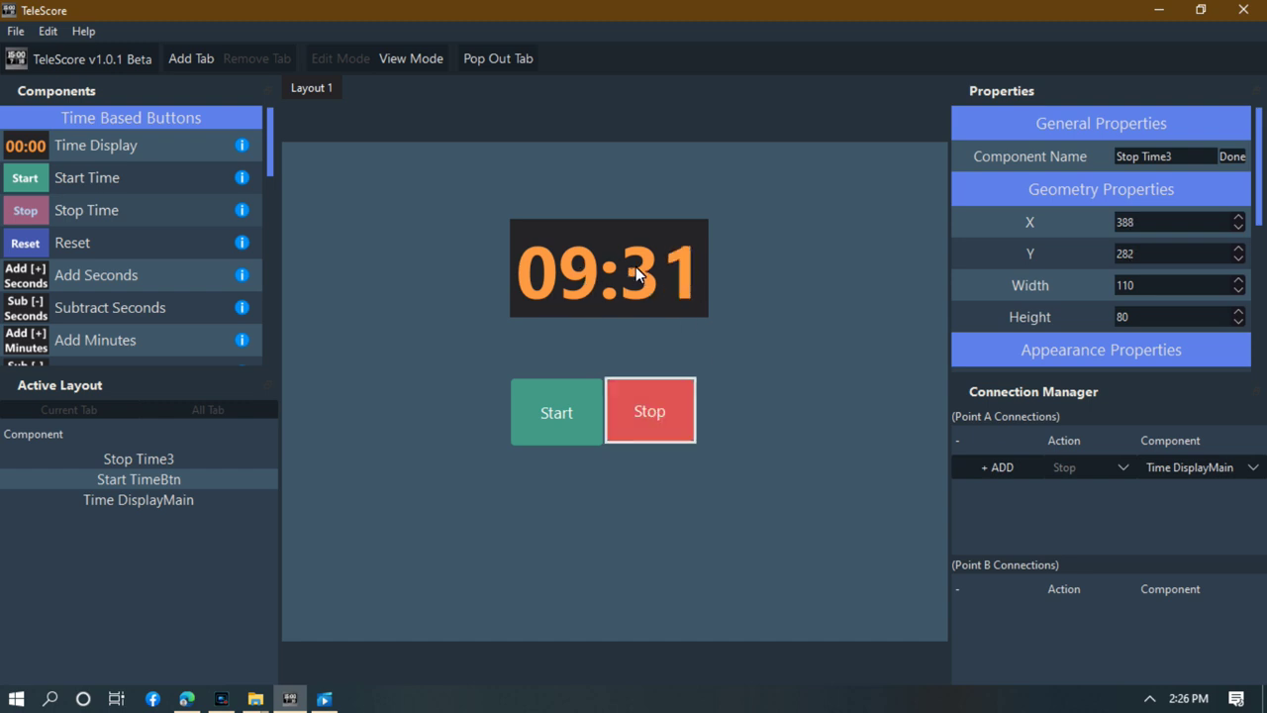
{"action": "left_click", "coordinate": [843, 425]}
Connect the Stop button's Stop action to Time DisplayMain.
{"action": "left_click", "coordinate": [662, 421]}
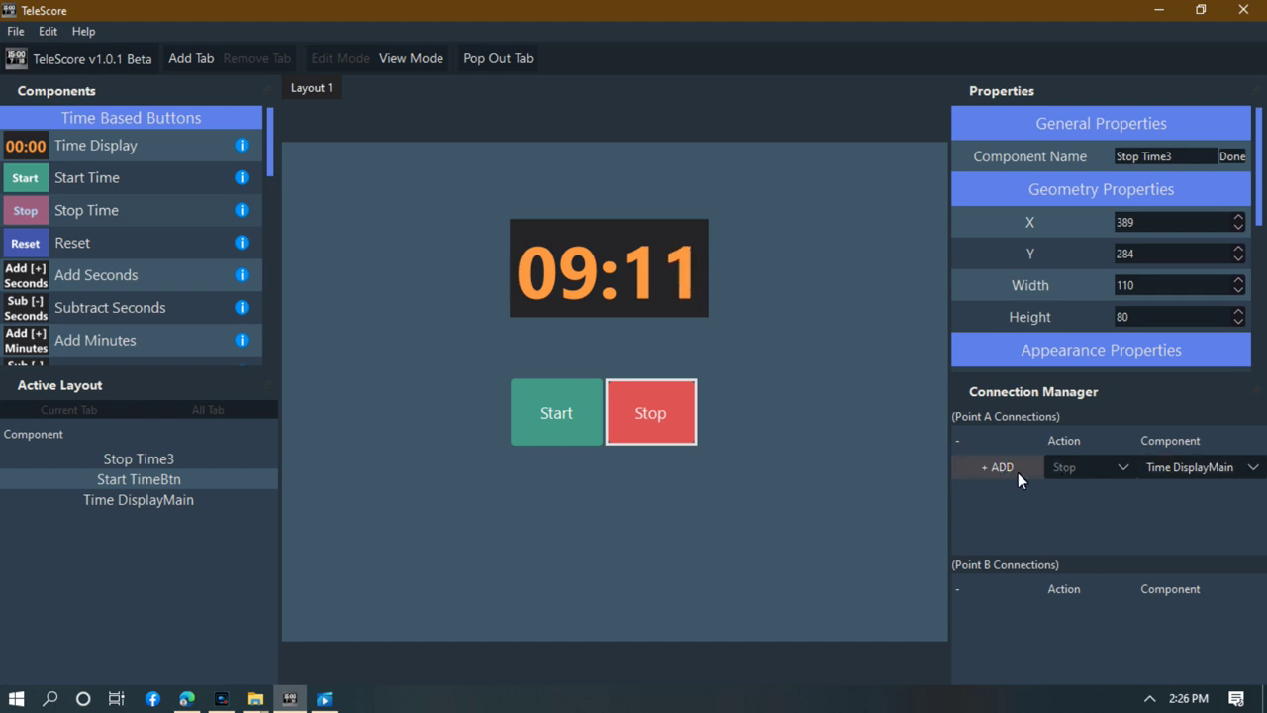
{"action": "left_click", "coordinate": [1001, 467]}
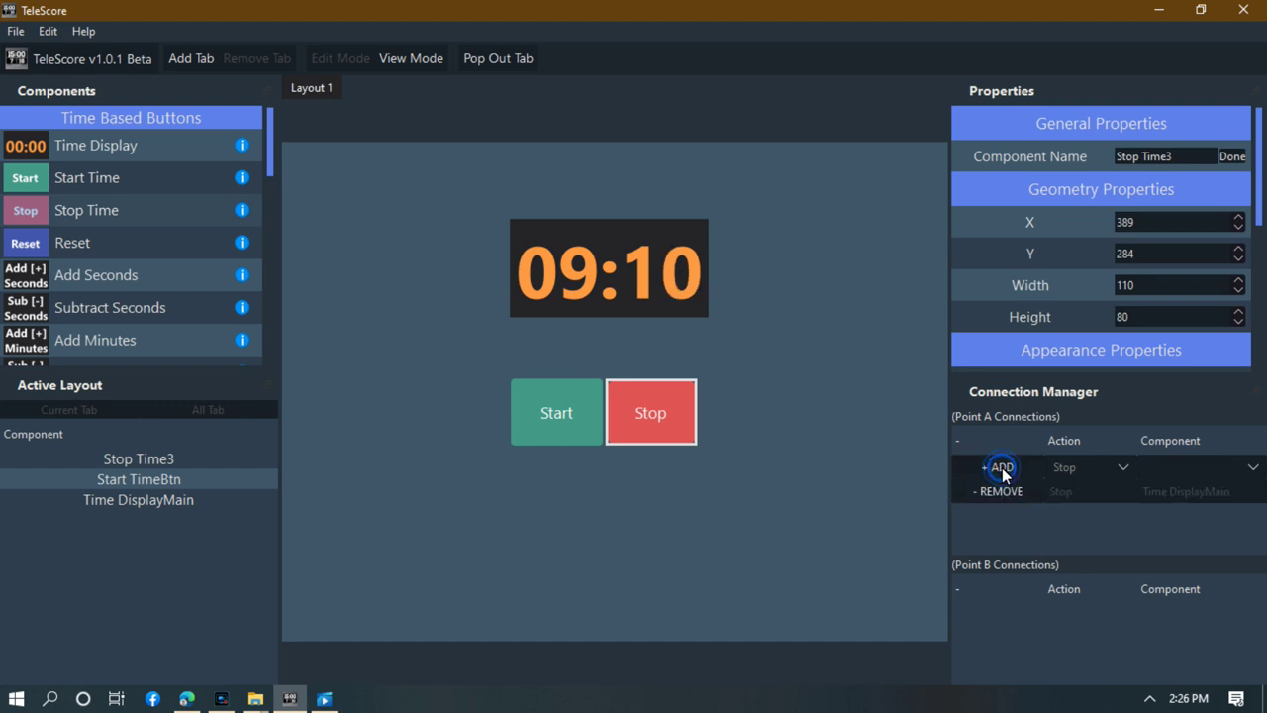
{"action": "left_click", "coordinate": [753, 478]}
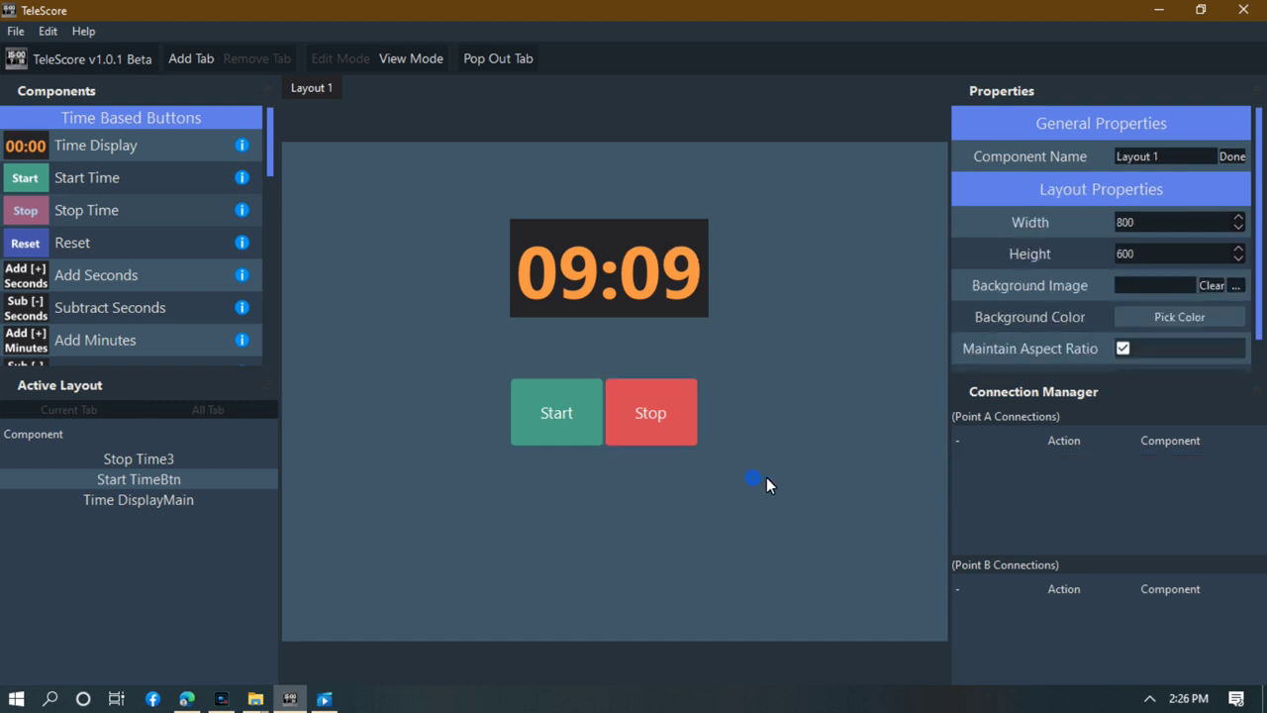
Shift the Start button to about X 284, Y 291 and the Stop button to about X 399, Y 290.
{"action": "left_click", "coordinate": [661, 412]}
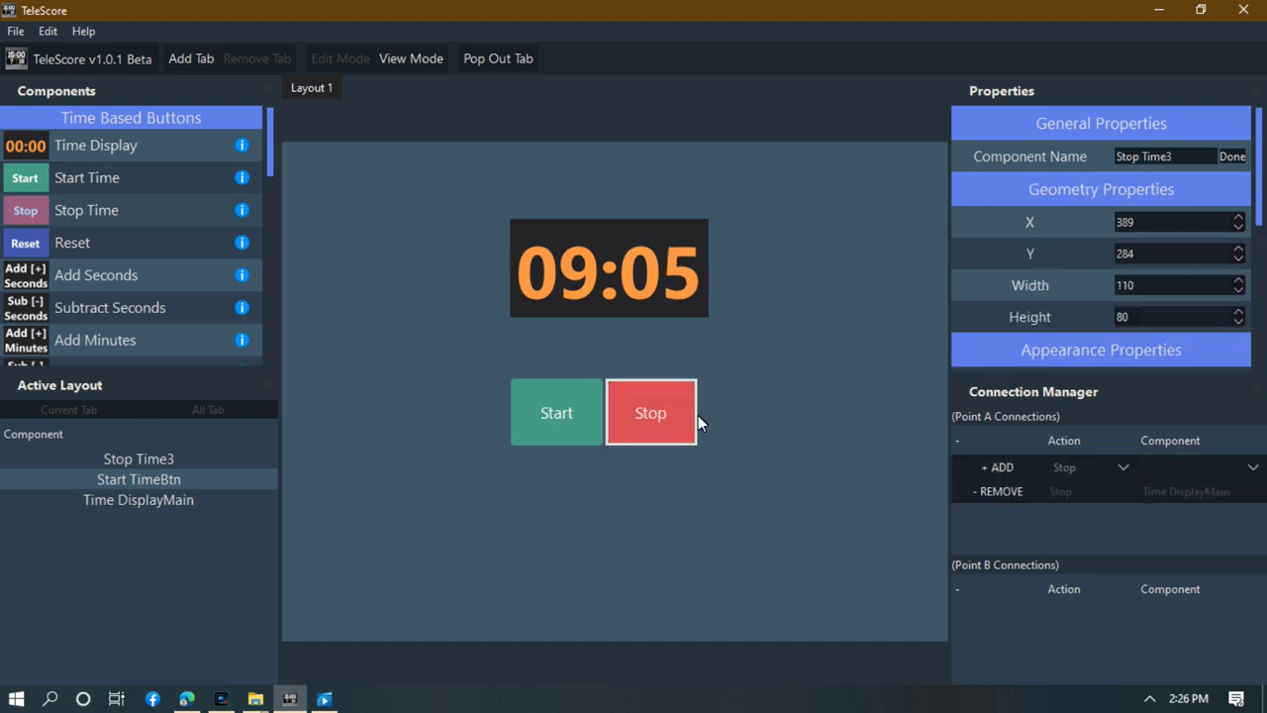
{"action": "left_click_drag", "start_coordinate": [649, 401], "coordinate": [602, 431]}
{"action": "left_click", "coordinate": [638, 345]}
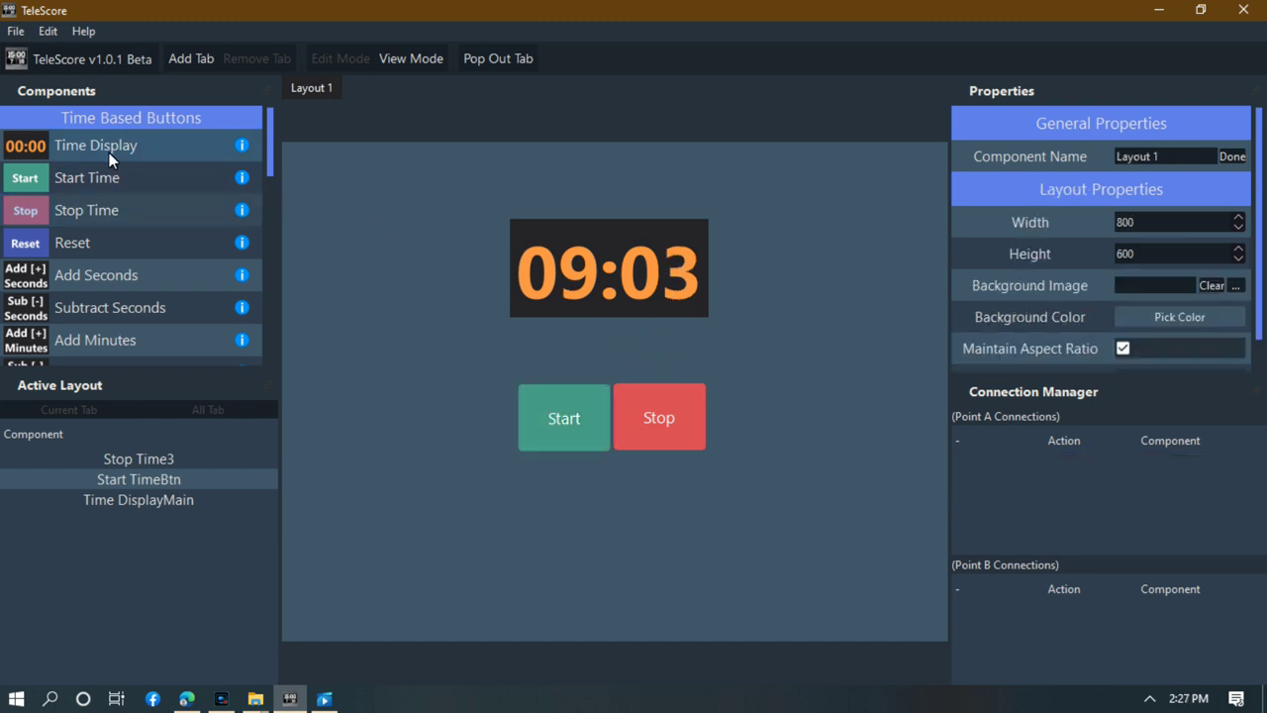
Add a second Time Display at about X 398, Y 209, moving the main clock slightly up and the Start and Stop buttons slightly down around it.
{"action": "left_click", "coordinate": [622, 331]}
{"action": "left_click_drag", "start_coordinate": [646, 342], "coordinate": [636, 333]}
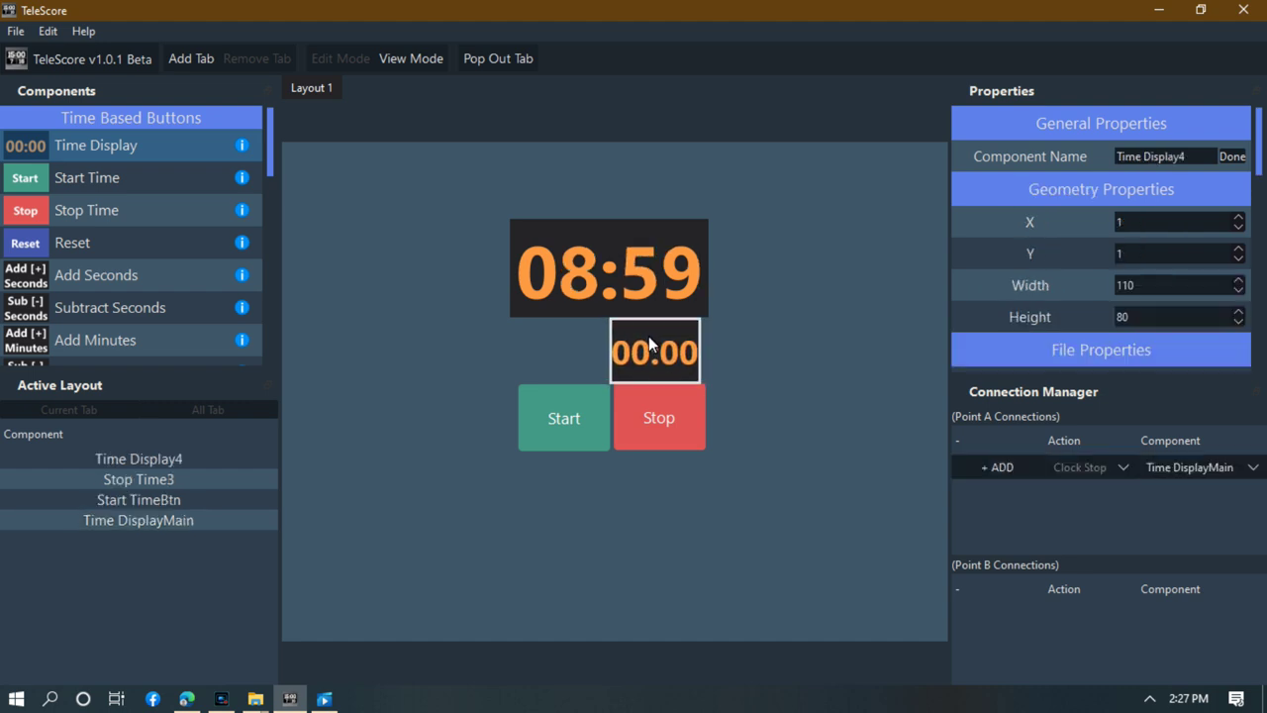
{"action": "left_click_drag", "start_coordinate": [652, 304], "coordinate": [649, 294]}
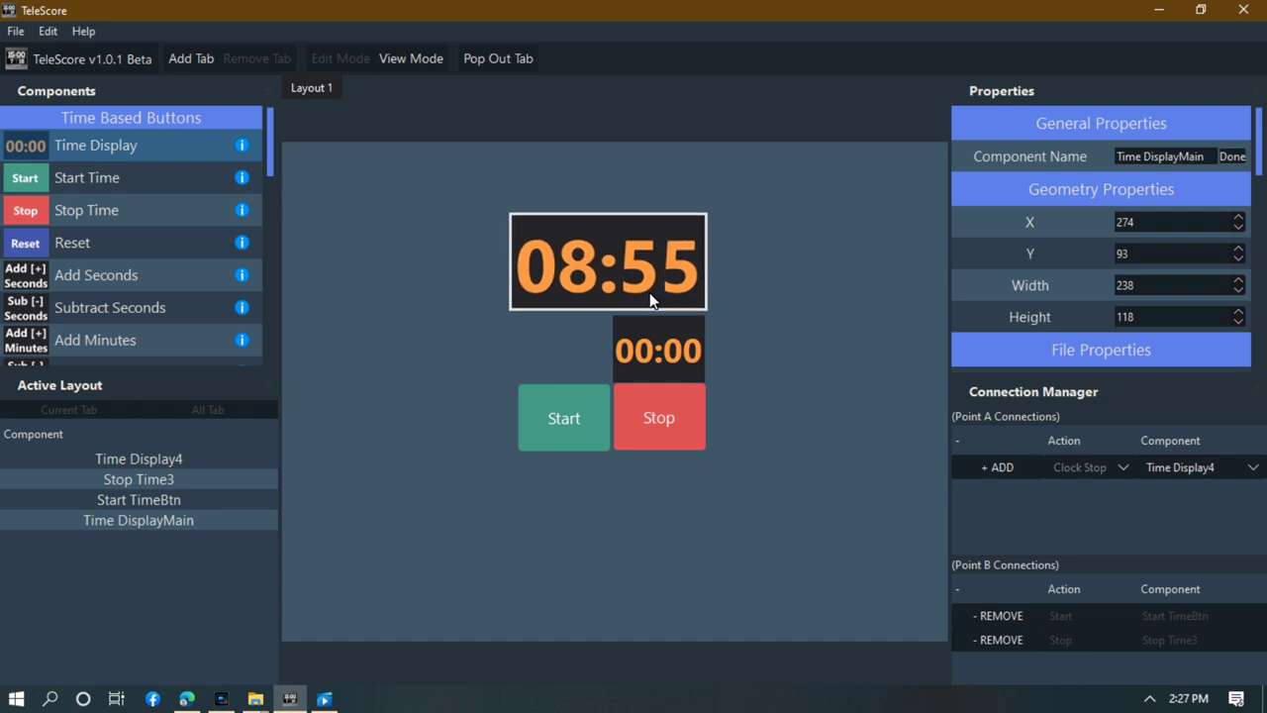
{"action": "left_click_drag", "start_coordinate": [659, 422], "coordinate": [661, 429]}
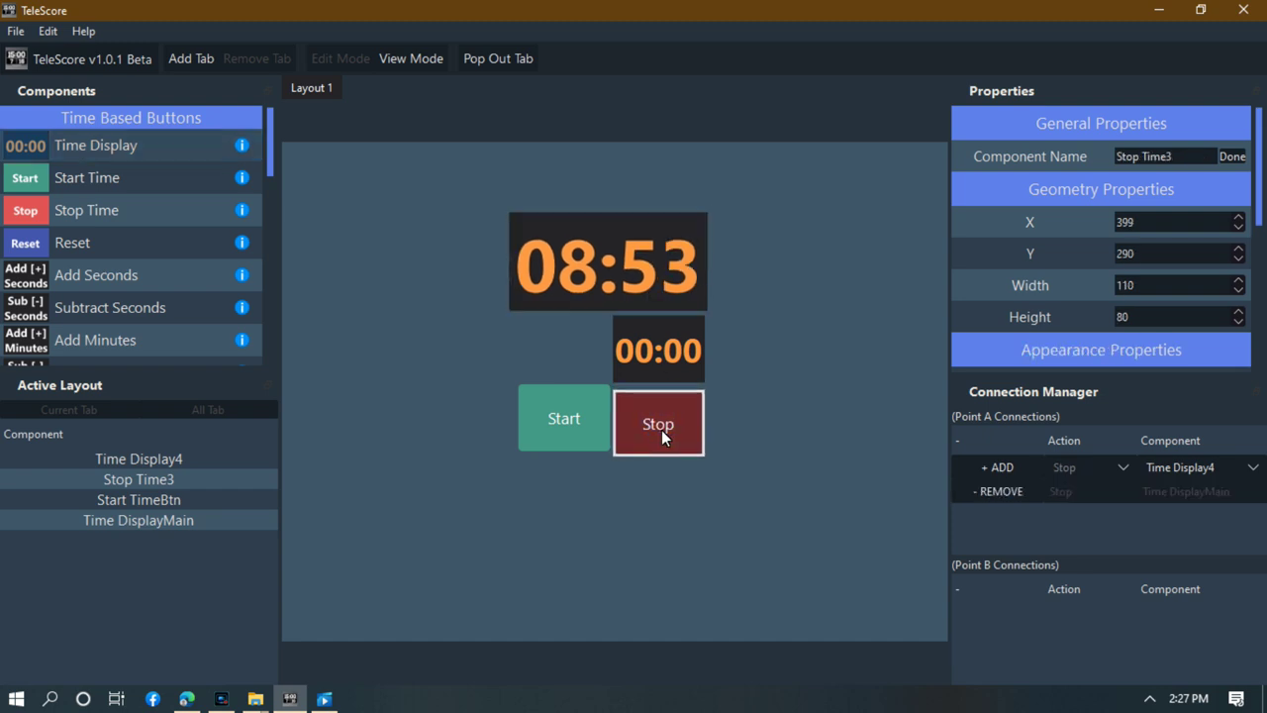
{"action": "left_click", "coordinate": [583, 429]}
{"action": "left_click_drag", "start_coordinate": [583, 432], "coordinate": [586, 434]}
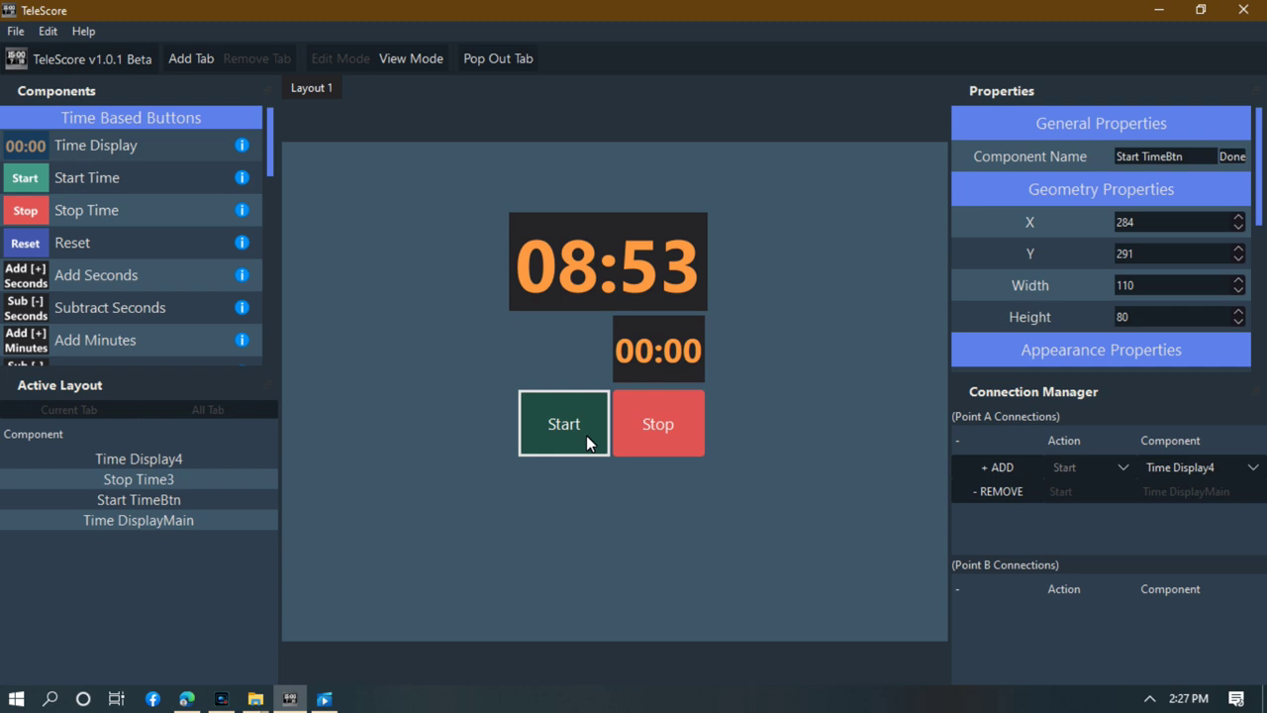
Rename the new small time display component to "Time DisplayShotClock".
{"action": "left_click", "coordinate": [641, 349]}
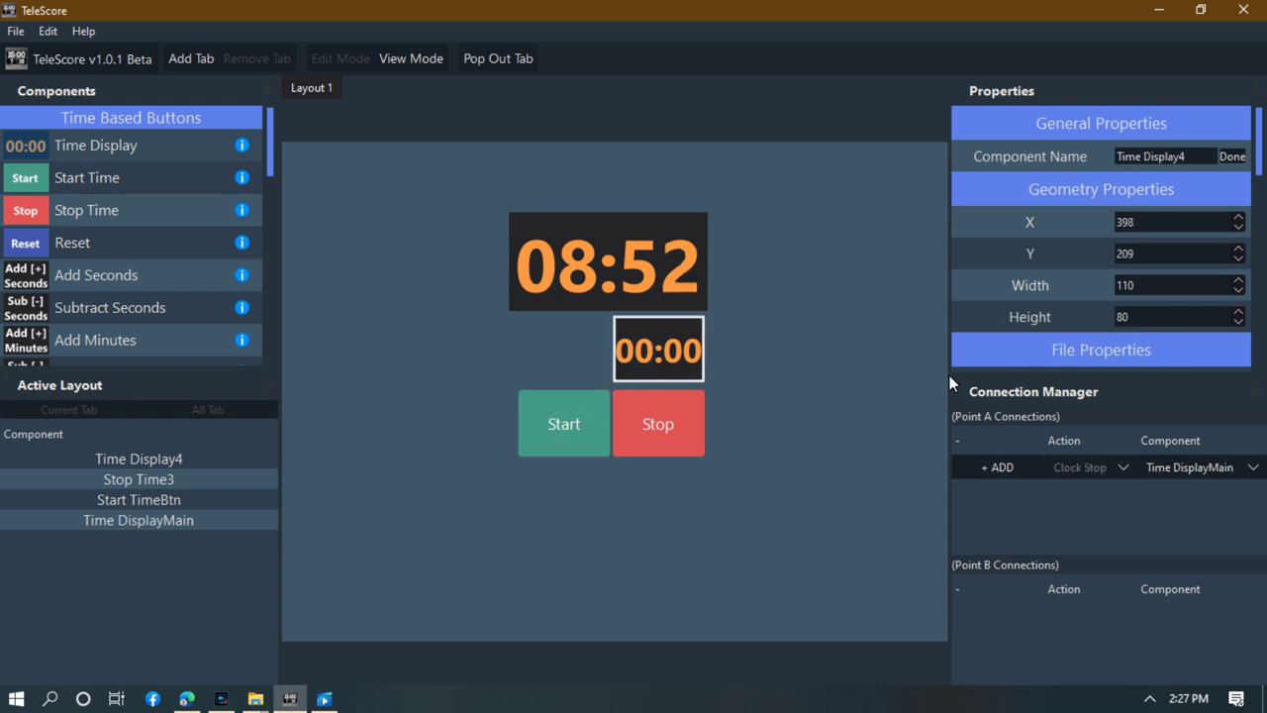
{"action": "left_click", "coordinate": [1187, 157]}
{"action": "key", "text": "BackSpace"}
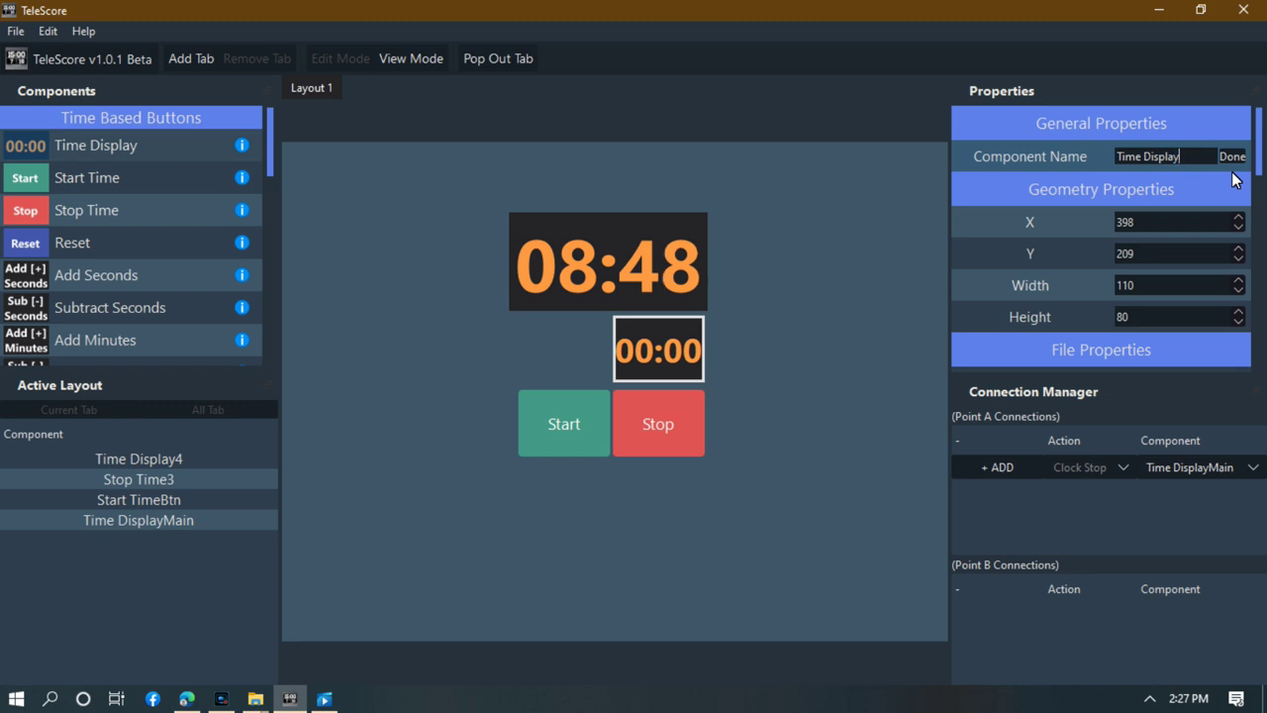
{"action": "type", "text": "Sch"}
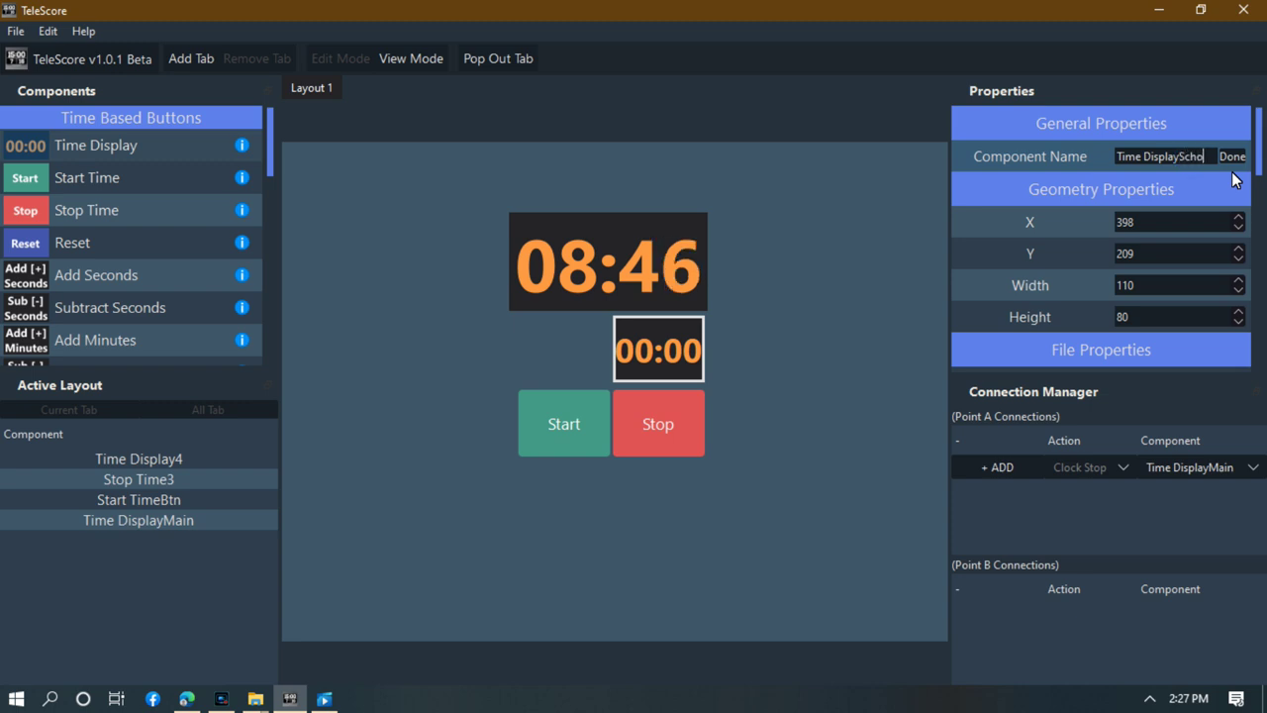
{"action": "type", "text": "otC"}
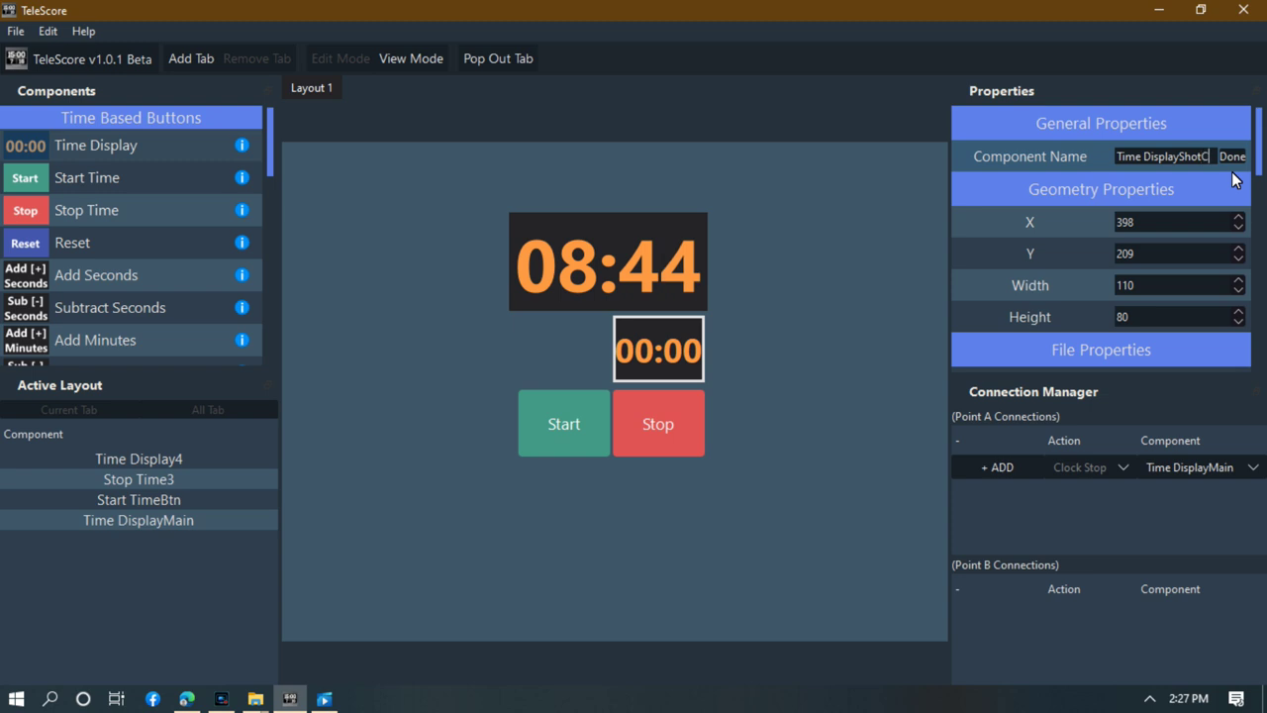
{"action": "type", "text": "lock"}
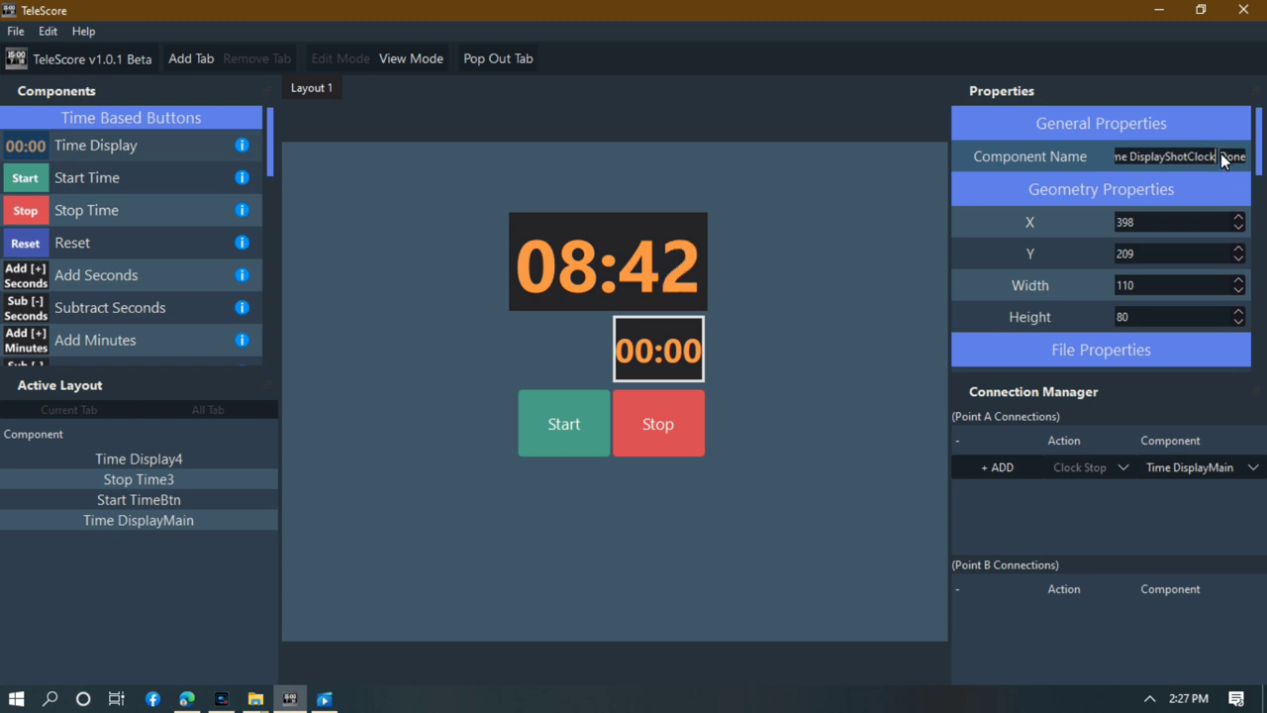
{"action": "left_click", "coordinate": [1232, 156]}
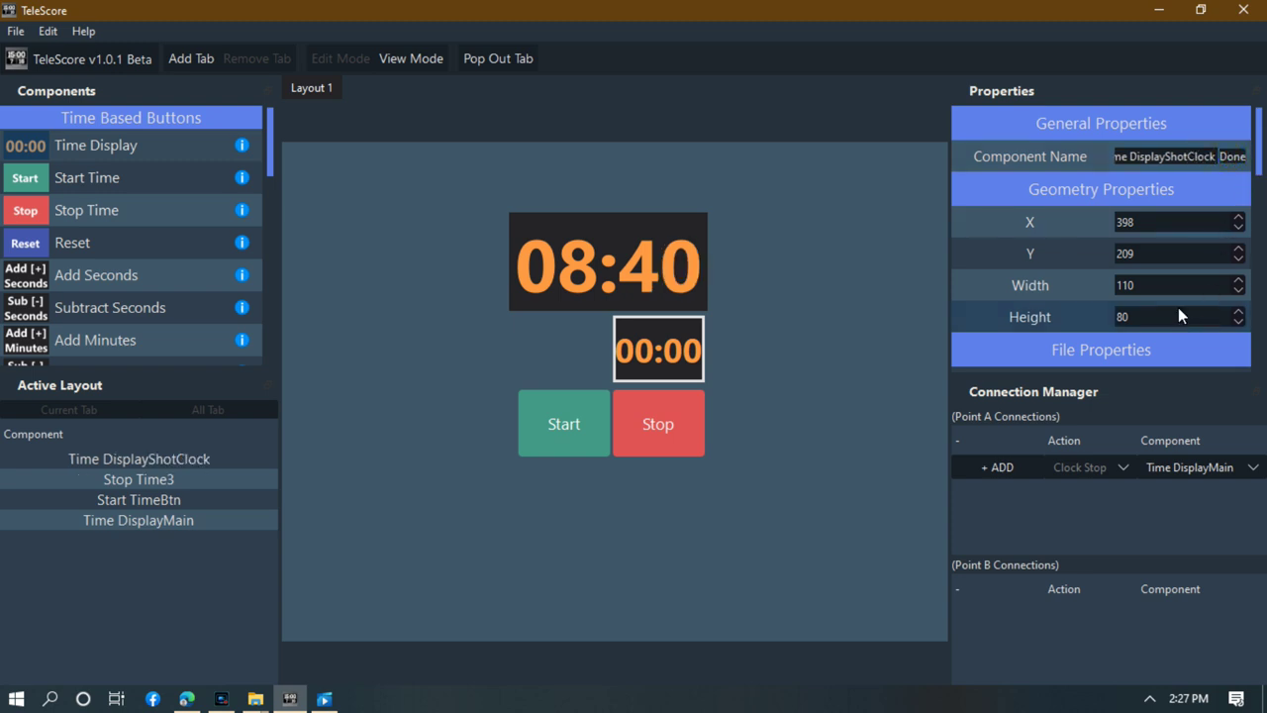
Enable Auto Font Size for the shot clock display and resize it to about 118 by 72 at X 396, Y 209.
{"action": "scroll", "coordinate": [1179, 310], "scroll_direction": "down", "scroll_amount": 1}
{"action": "scroll", "coordinate": [1178, 308], "scroll_direction": "down", "scroll_amount": 1}
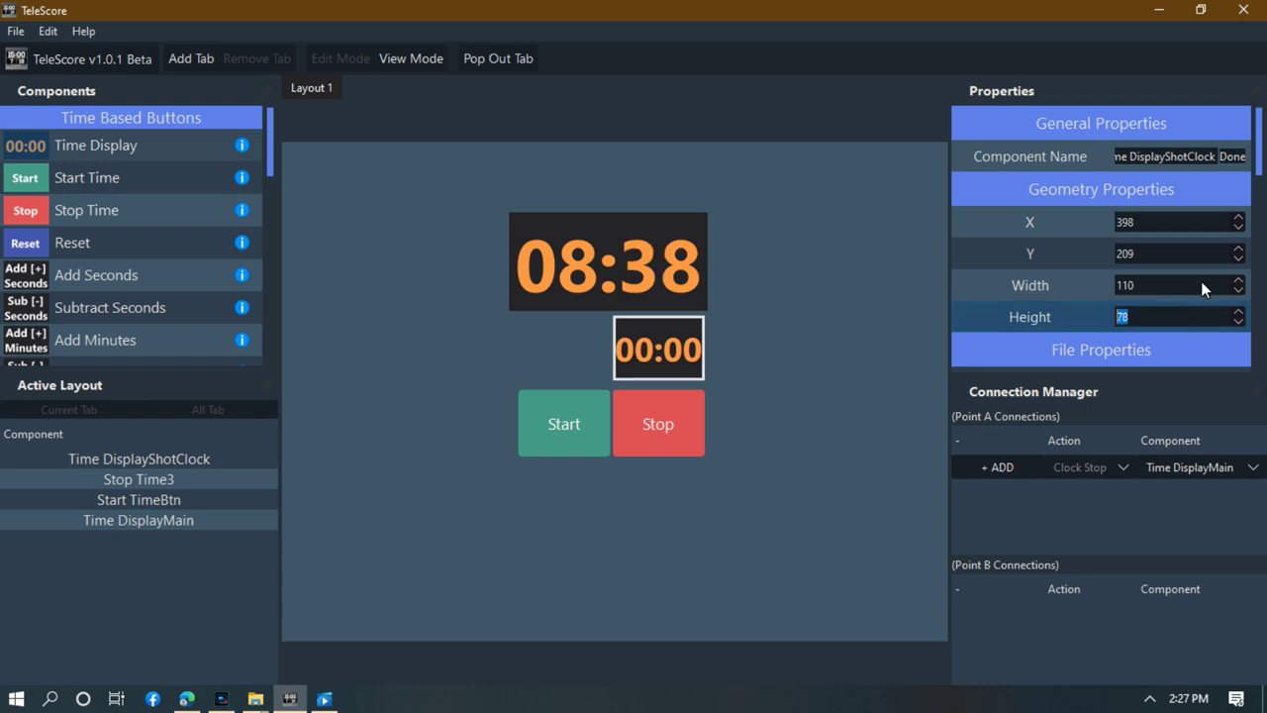
{"action": "left_click_drag", "start_coordinate": [1260, 174], "coordinate": [1265, 284]}
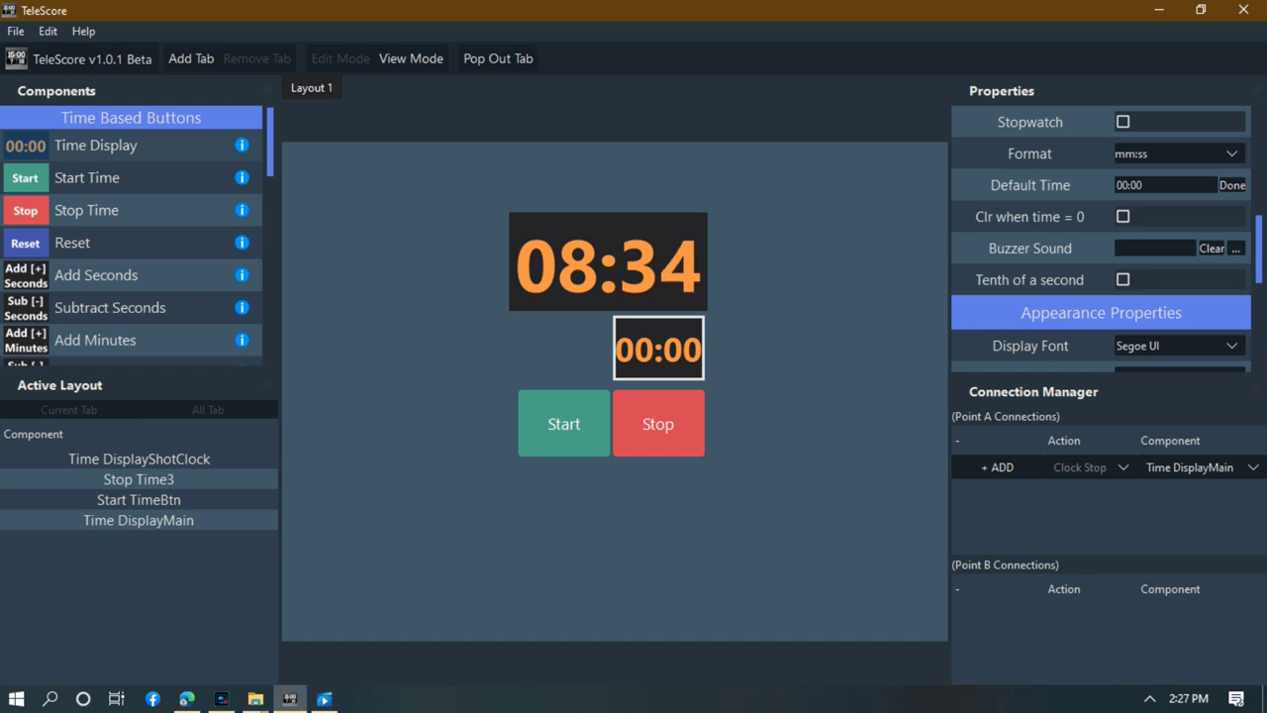
{"action": "scroll", "coordinate": [1158, 292], "scroll_direction": "down", "scroll_amount": 3}
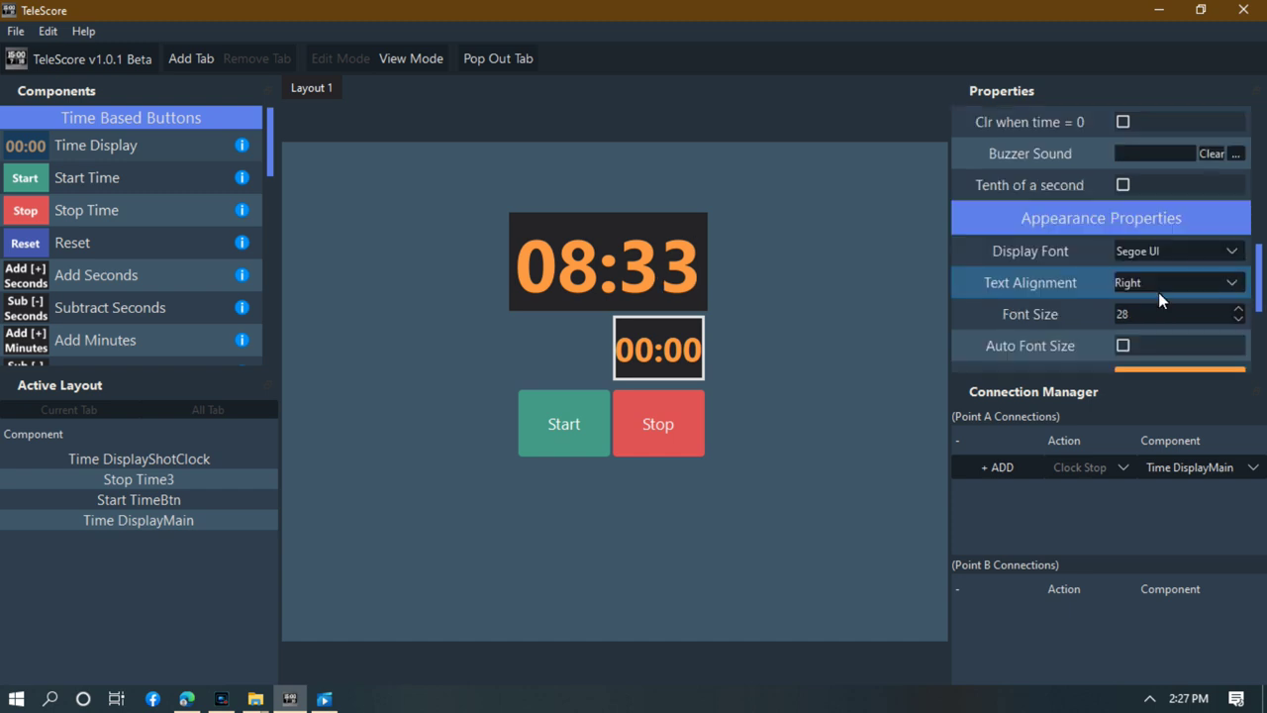
{"action": "left_click", "coordinate": [1124, 344]}
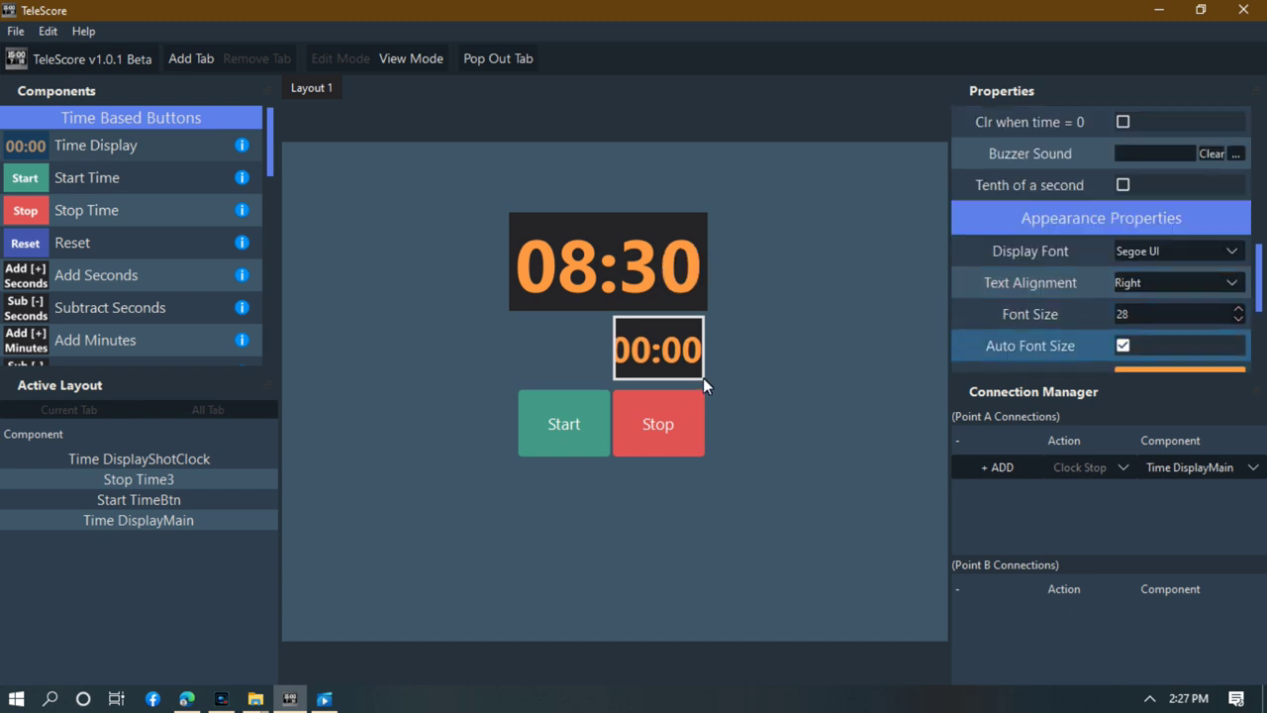
{"action": "left_click_drag", "start_coordinate": [703, 377], "coordinate": [713, 379]}
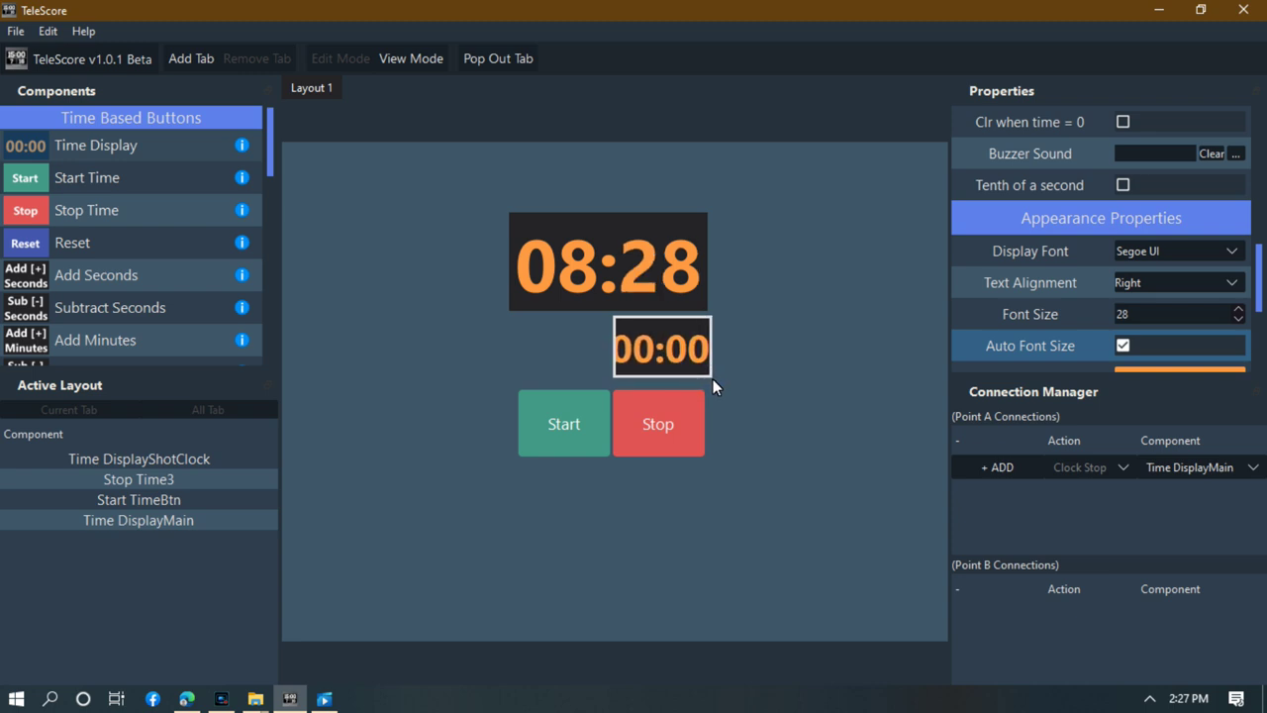
{"action": "left_click", "coordinate": [619, 374]}
{"action": "left_click_drag", "start_coordinate": [613, 375], "coordinate": [609, 377]}
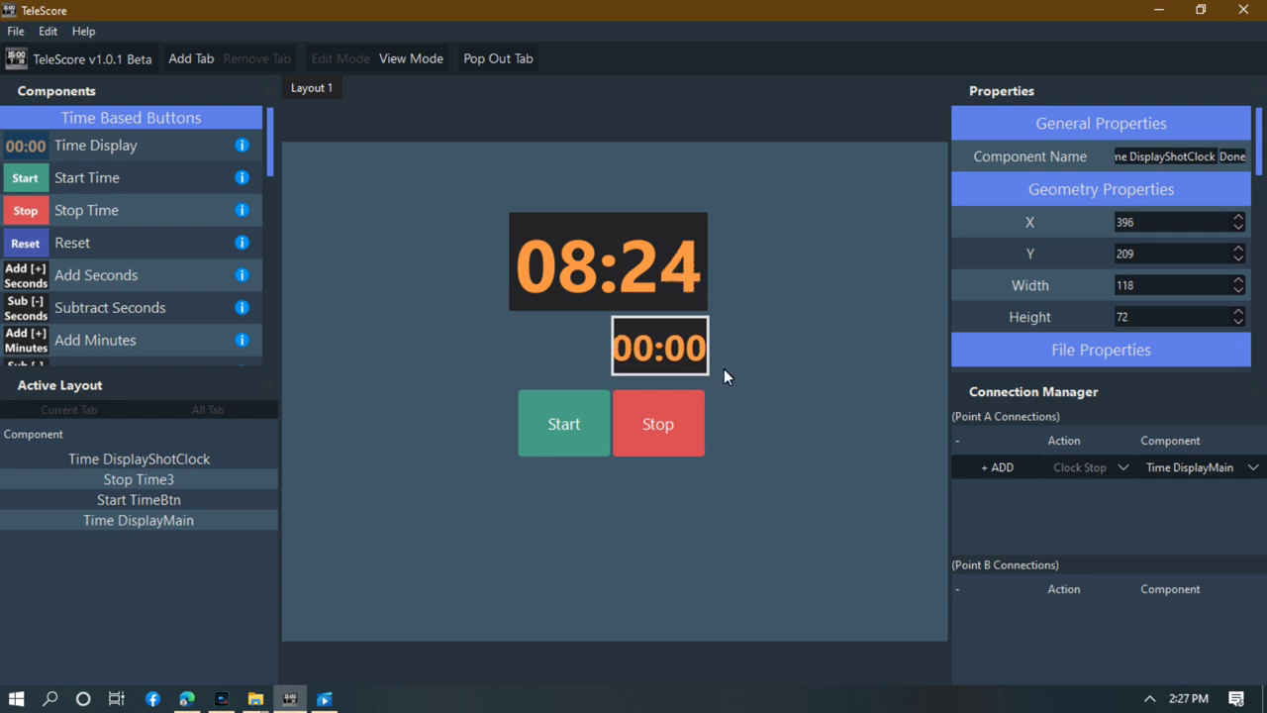
{"action": "left_click", "coordinate": [727, 366]}
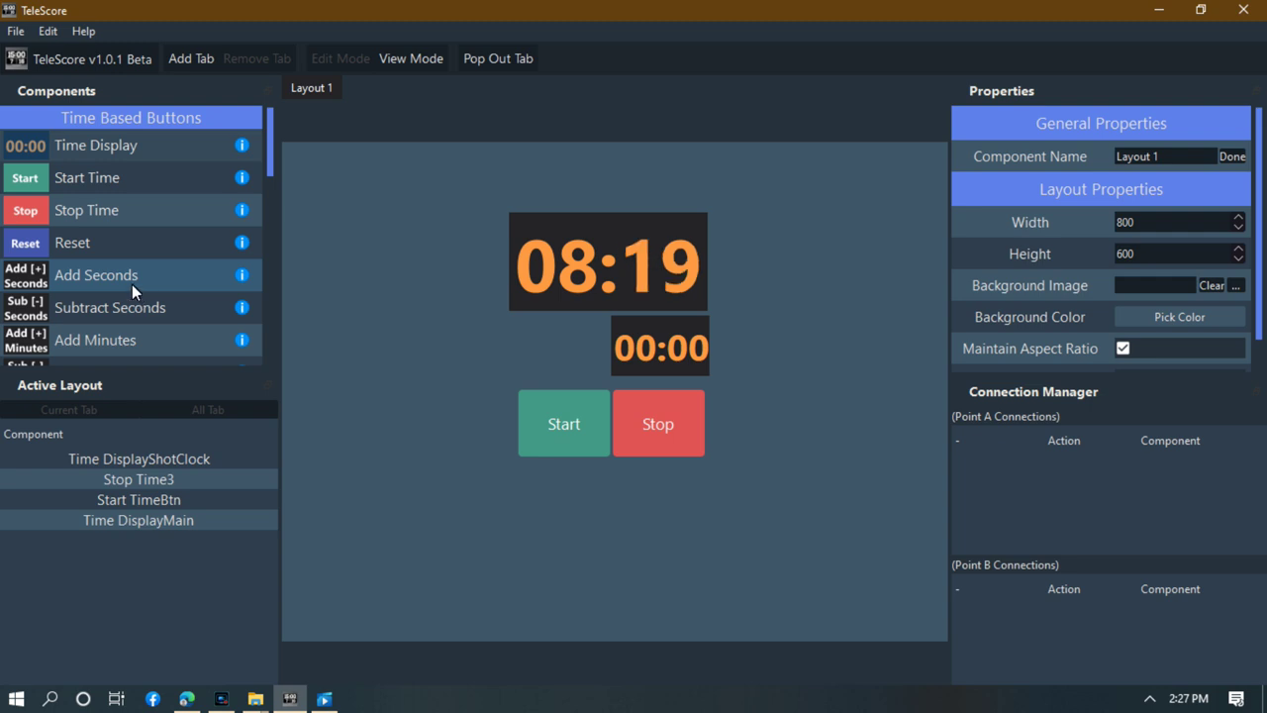
Add a Text Display beside the shot clock, above the Start button, about 121 by 77 in size at X 270, Y 206.
{"action": "scroll", "coordinate": [132, 285], "scroll_direction": "down", "scroll_amount": 2}
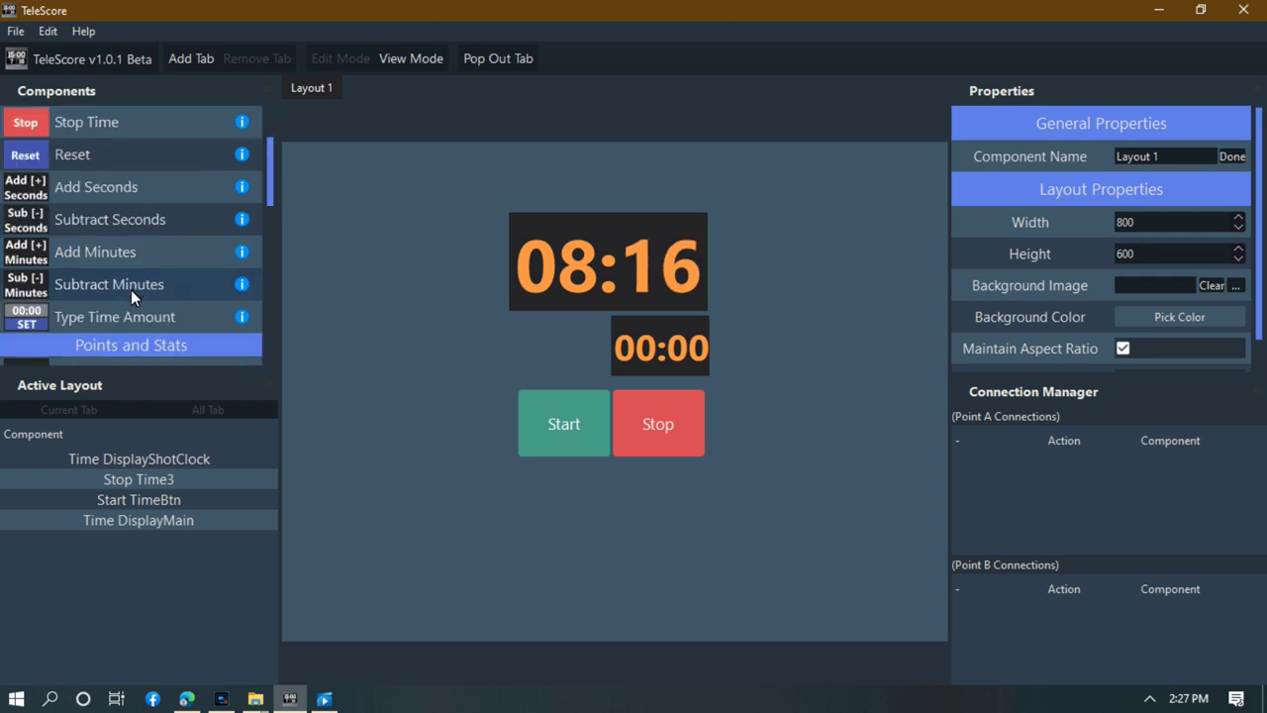
{"action": "scroll", "coordinate": [131, 291], "scroll_direction": "down", "scroll_amount": 4}
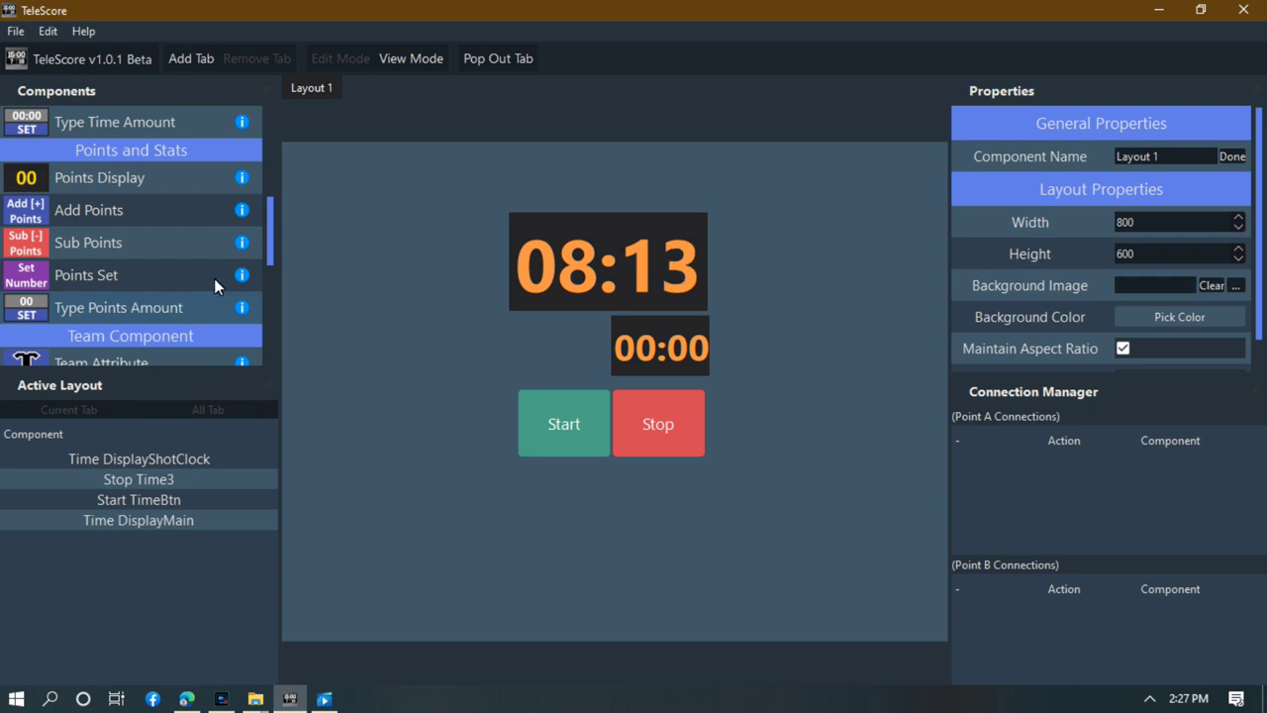
{"action": "scroll", "coordinate": [222, 265], "scroll_direction": "down", "scroll_amount": 2}
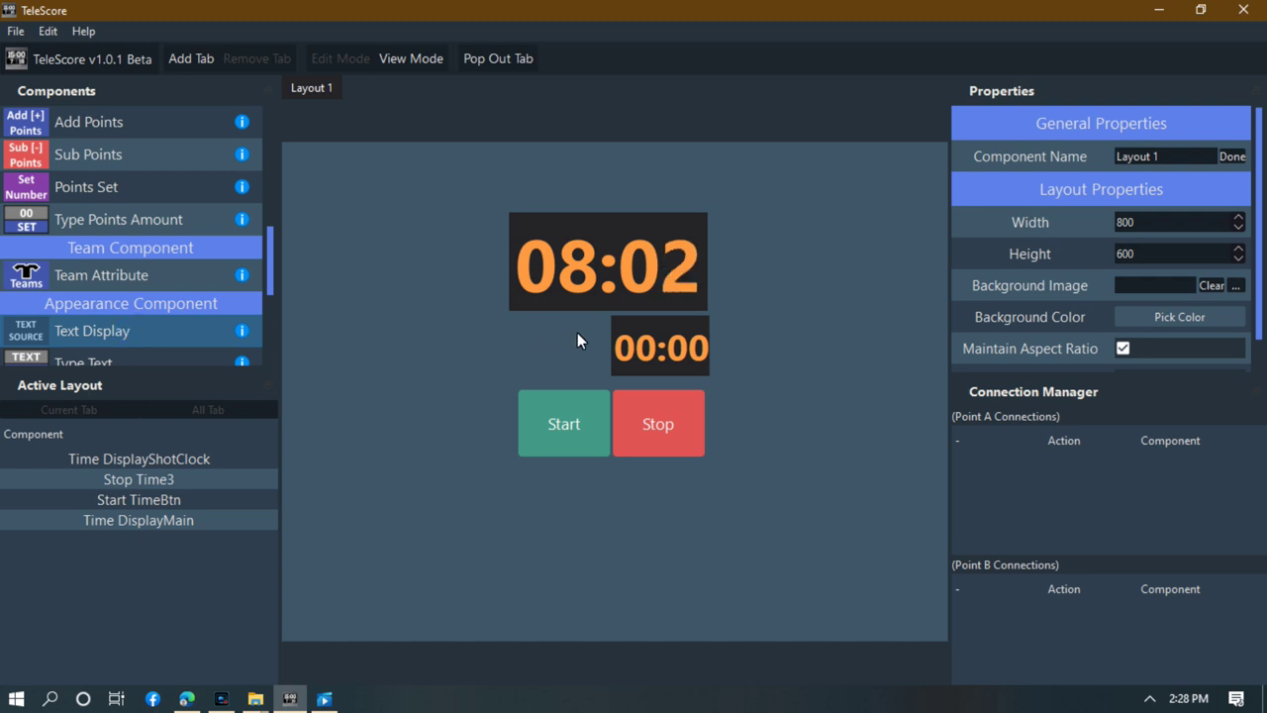
{"action": "left_click", "coordinate": [565, 397]}
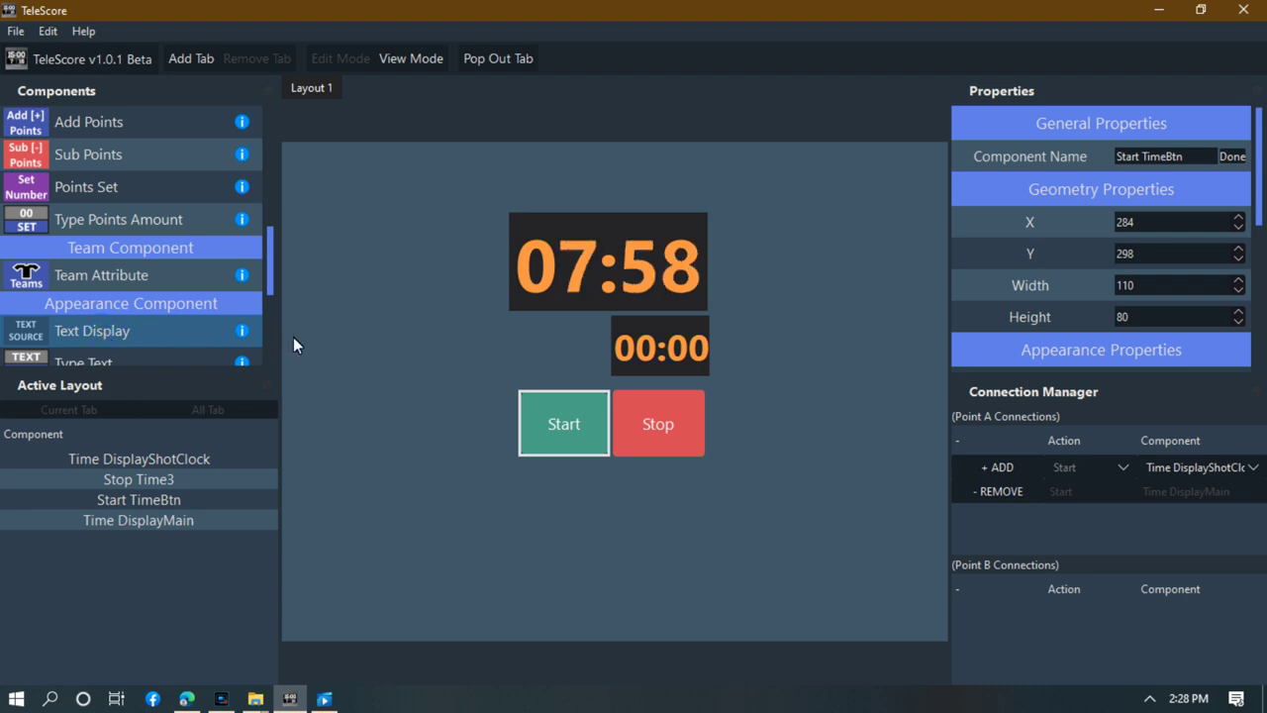
{"action": "left_click_drag", "start_coordinate": [444, 333], "coordinate": [528, 338]}
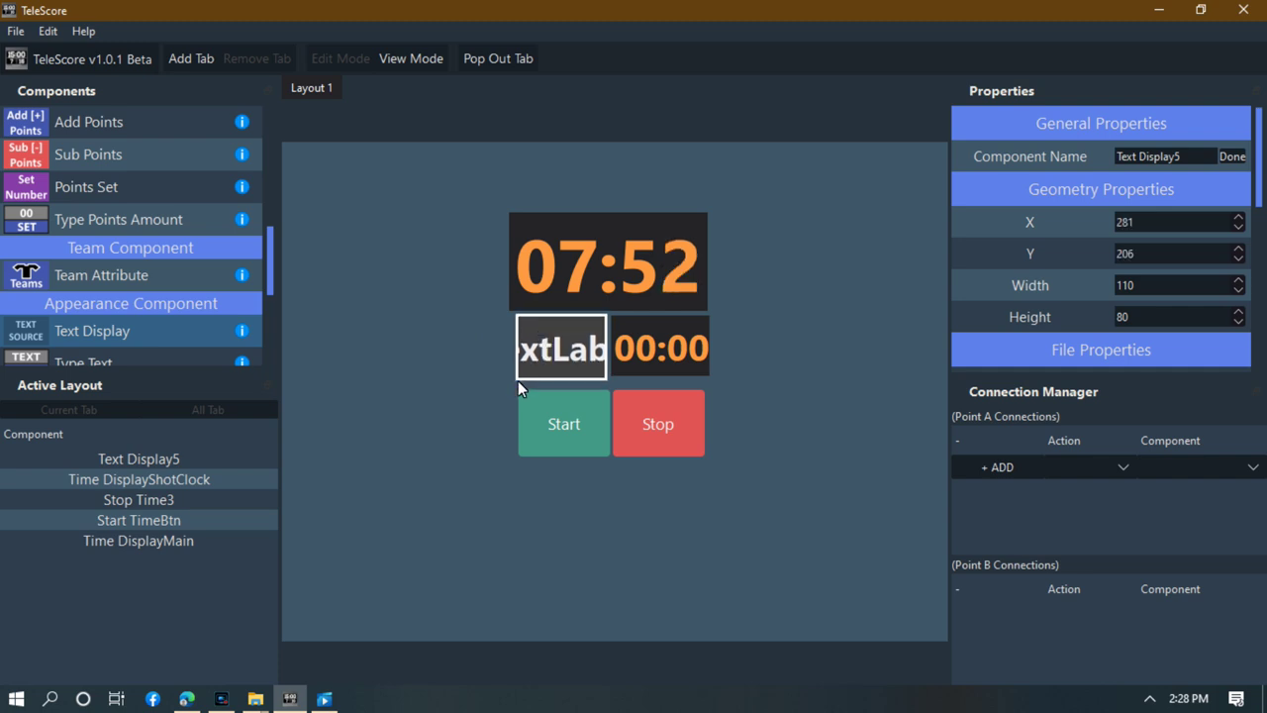
{"action": "left_click_drag", "start_coordinate": [517, 379], "coordinate": [507, 379]}
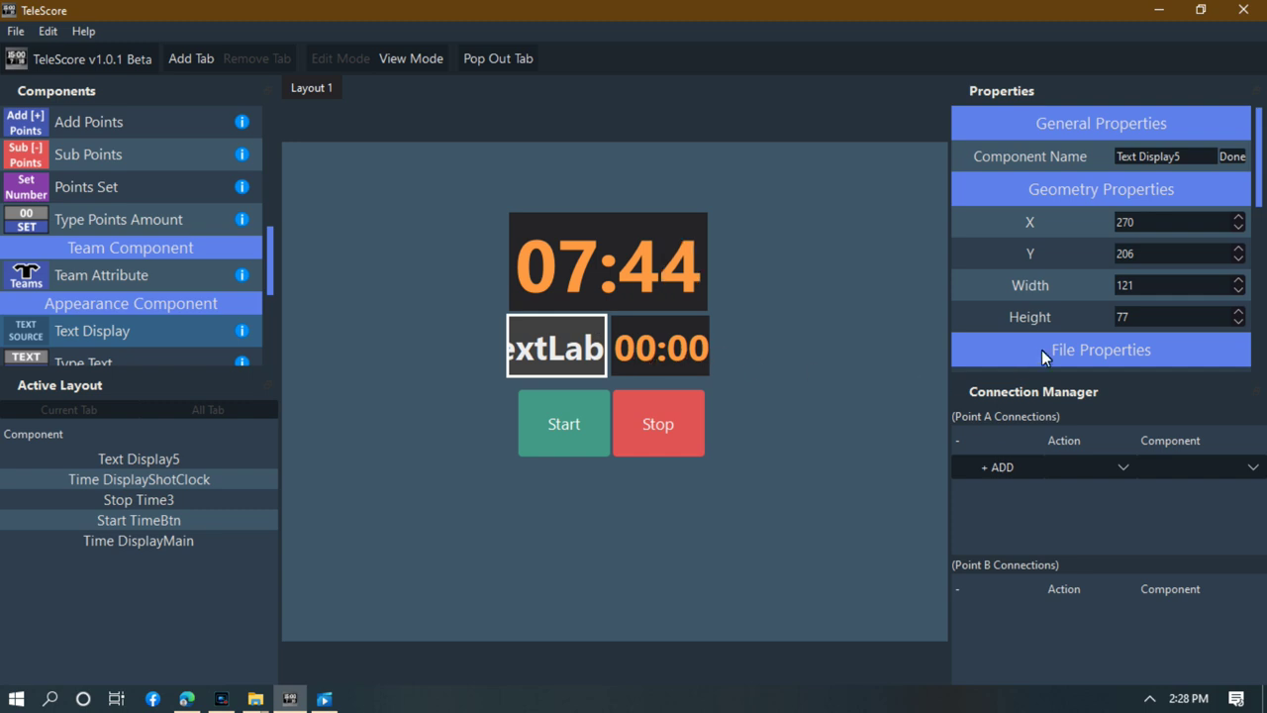
Set the new label's display text to "ShotClock:" and enable Auto Font Size for it.
{"action": "scroll", "coordinate": [1162, 361], "scroll_direction": "down", "scroll_amount": 1}
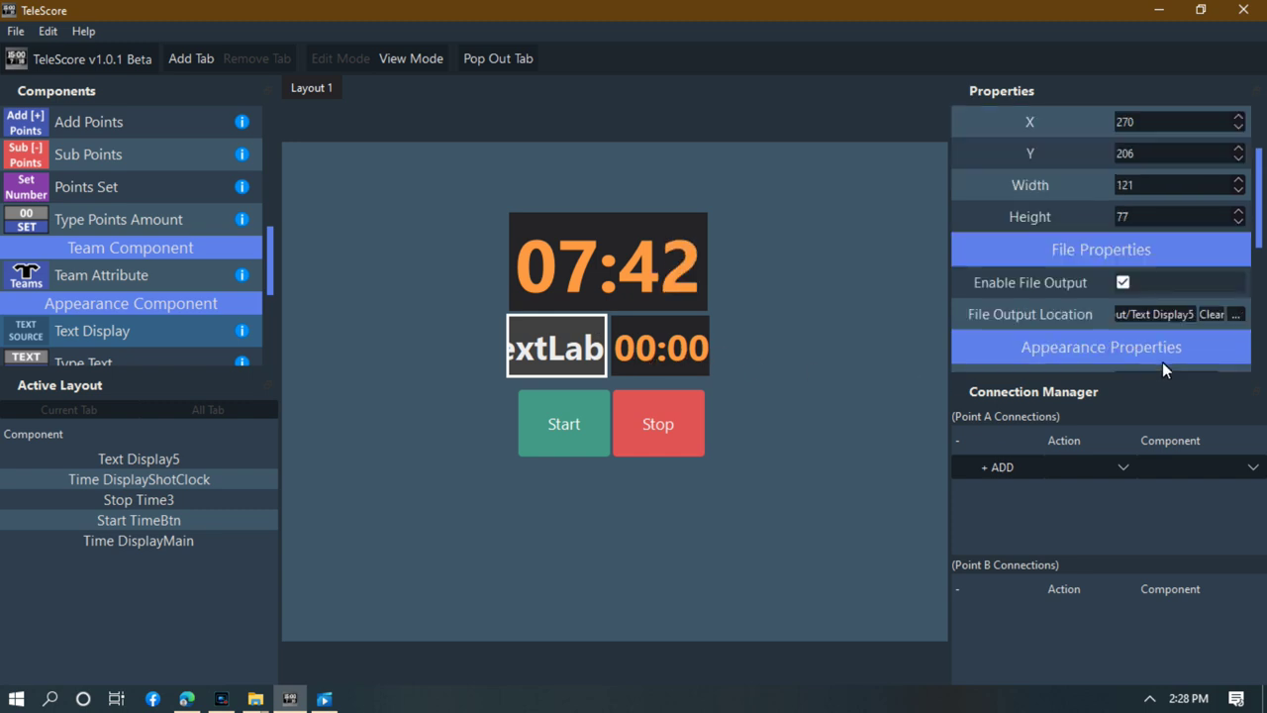
{"action": "scroll", "coordinate": [1136, 356], "scroll_direction": "down", "scroll_amount": 2}
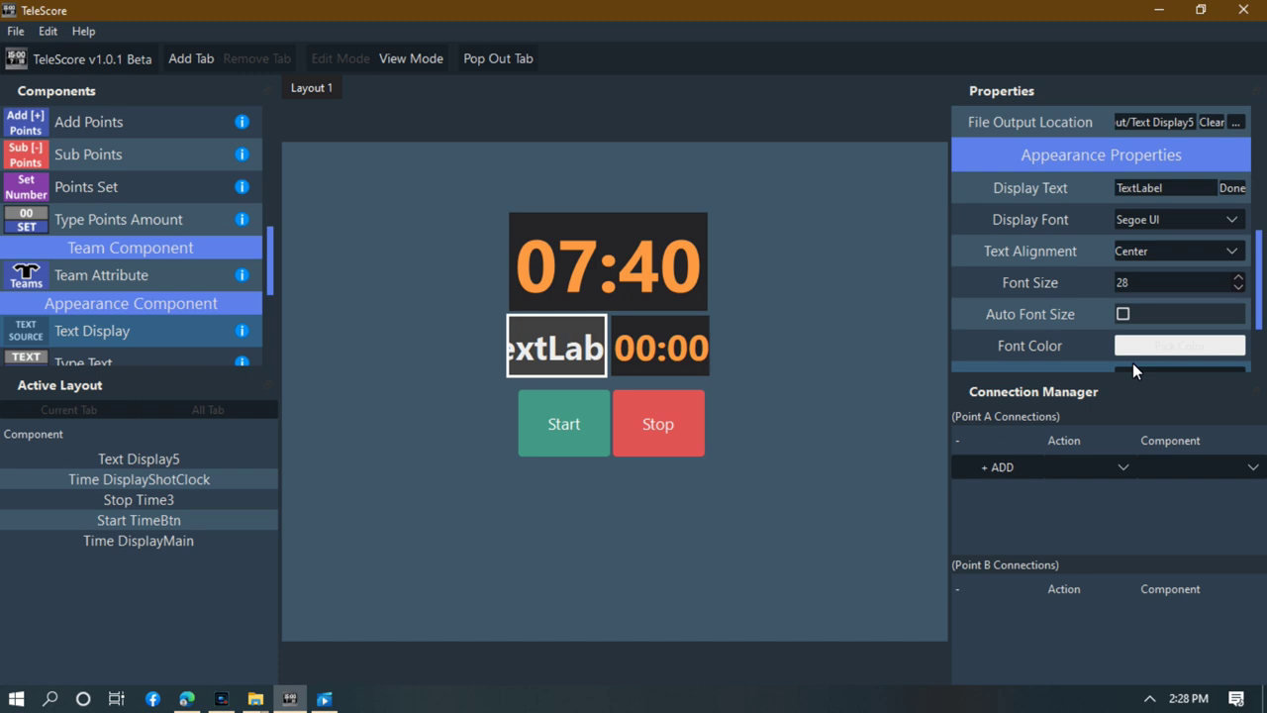
{"action": "left_click", "coordinate": [1181, 188]}
{"action": "left_click_drag", "start_coordinate": [1180, 188], "coordinate": [1112, 186]}
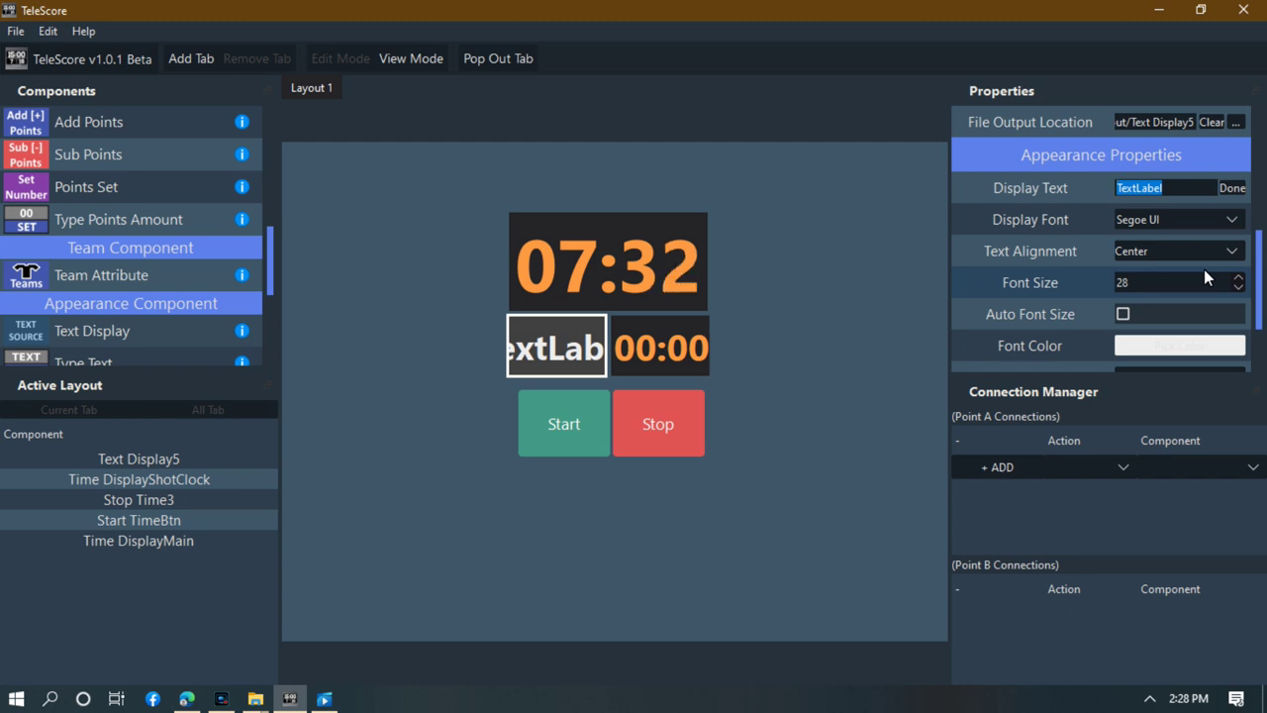
{"action": "type", "text": "Sh"}
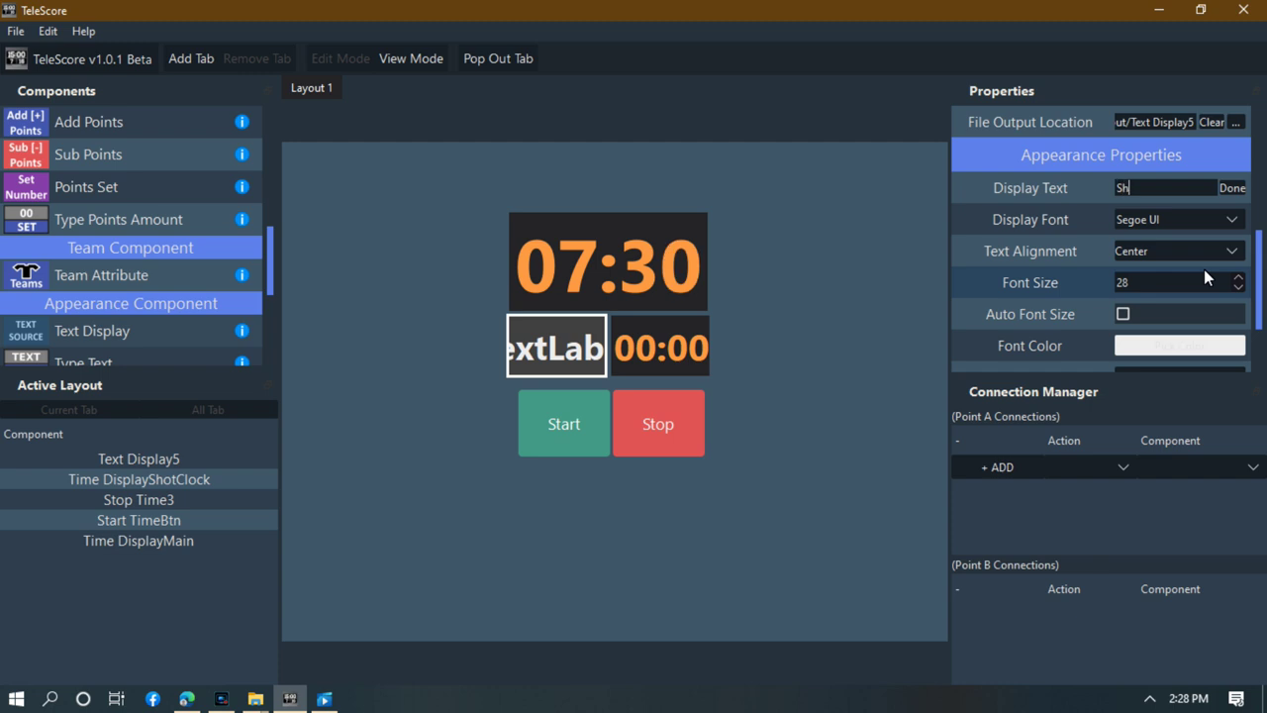
{"action": "type", "text": "otClock"}
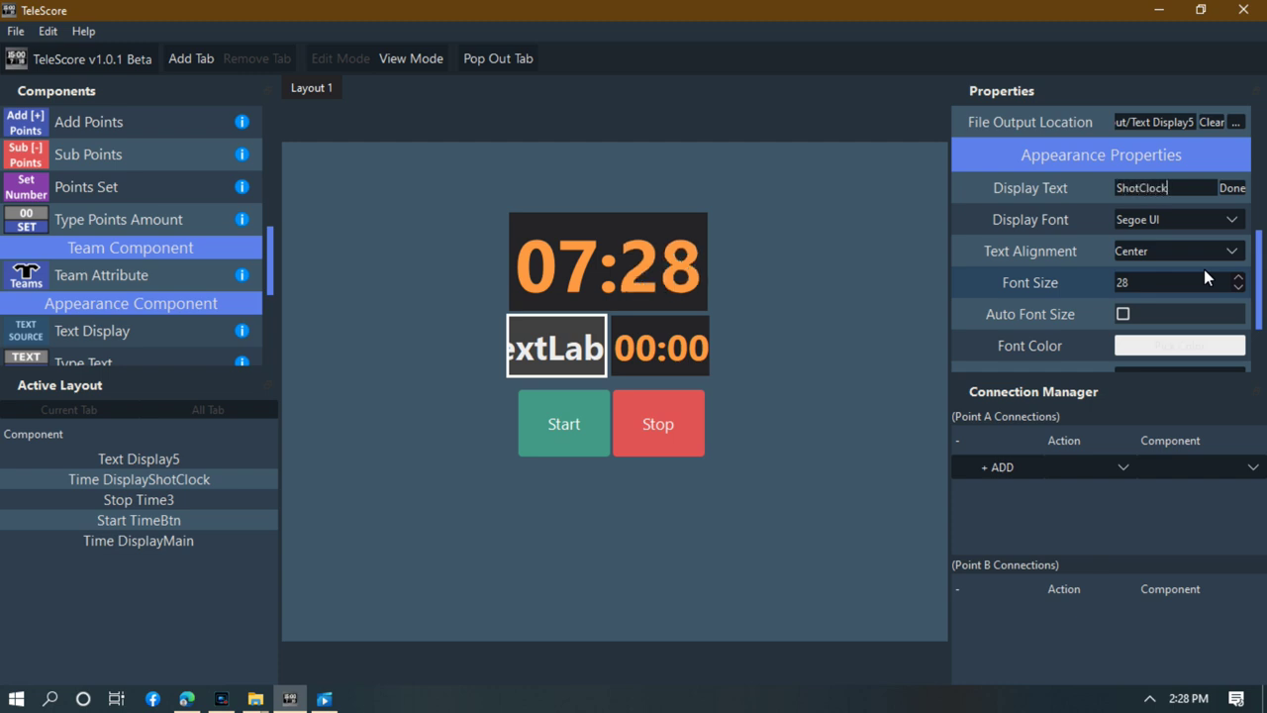
{"action": "left_click", "coordinate": [1122, 314]}
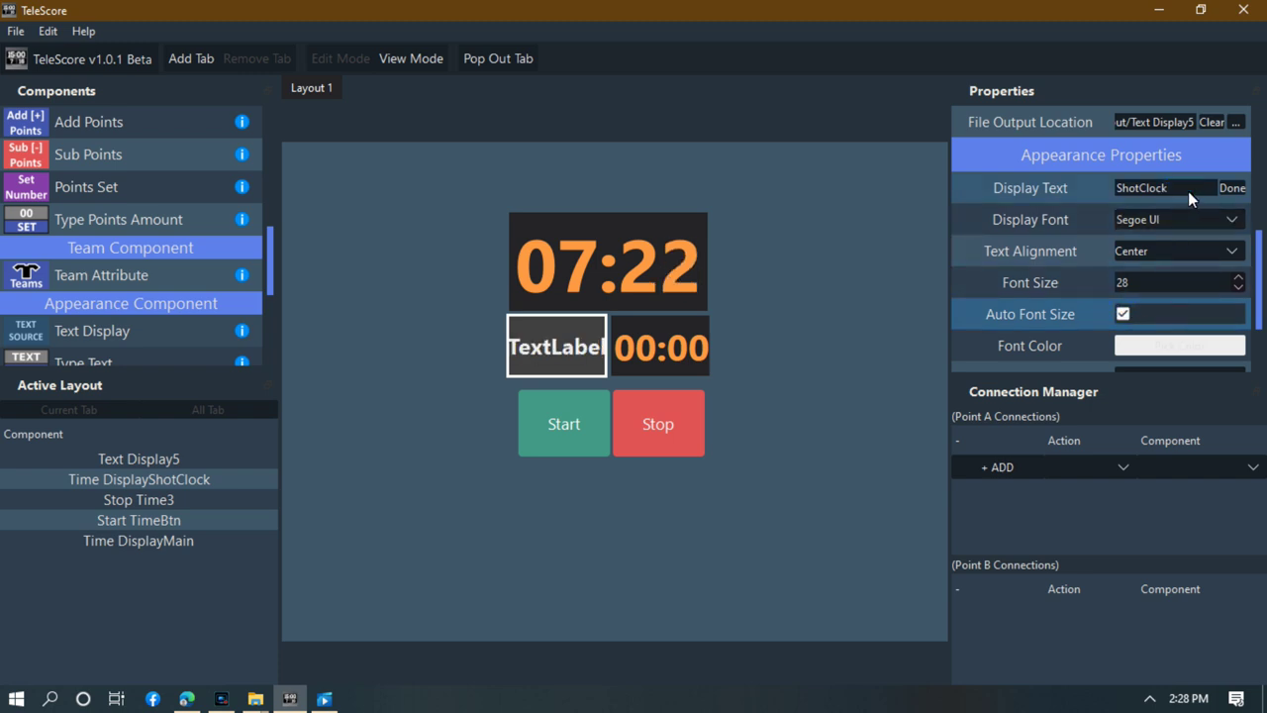
{"action": "left_click", "coordinate": [1232, 188]}
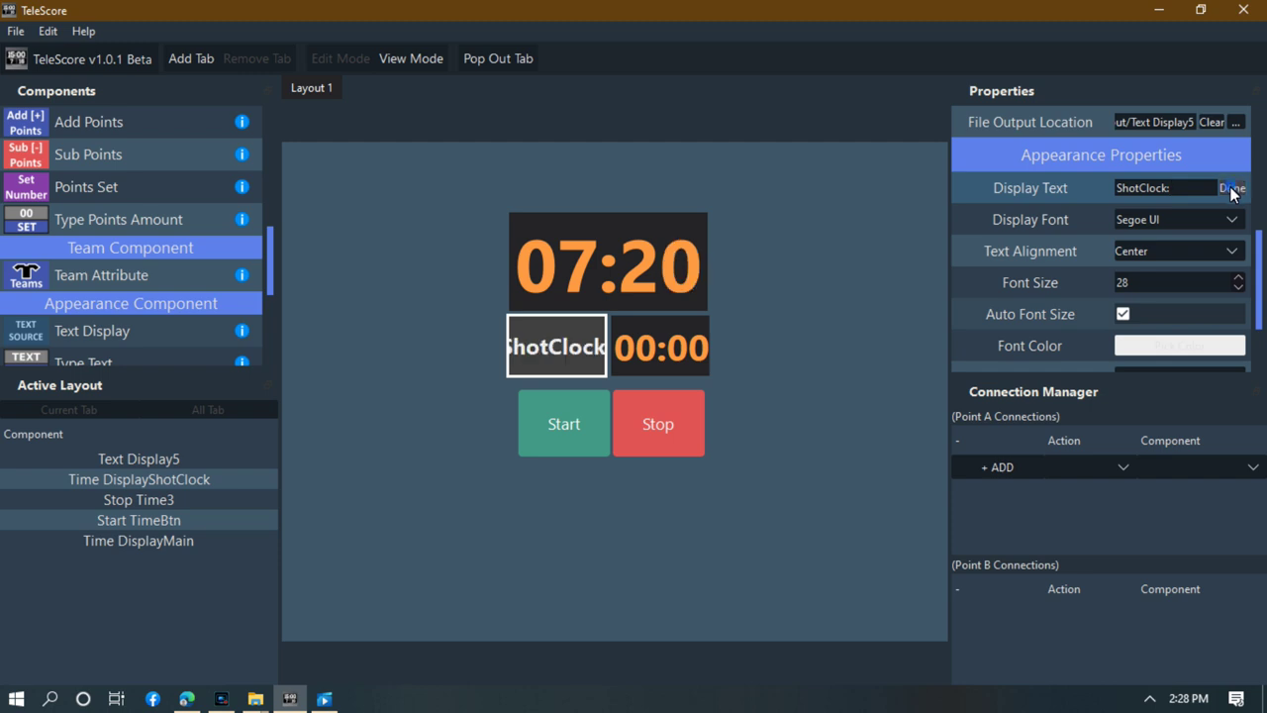
{"action": "left_click", "coordinate": [821, 344]}
{"action": "left_click", "coordinate": [799, 435]}
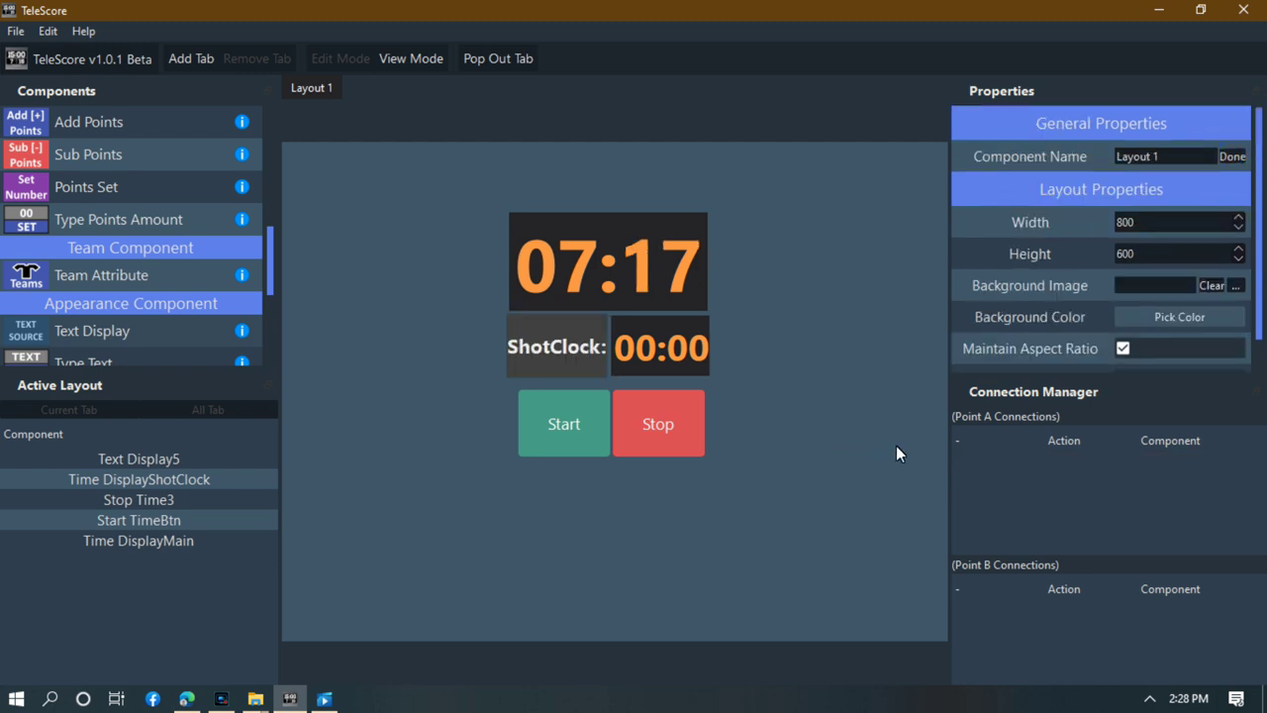
{"action": "left_click", "coordinate": [841, 432]}
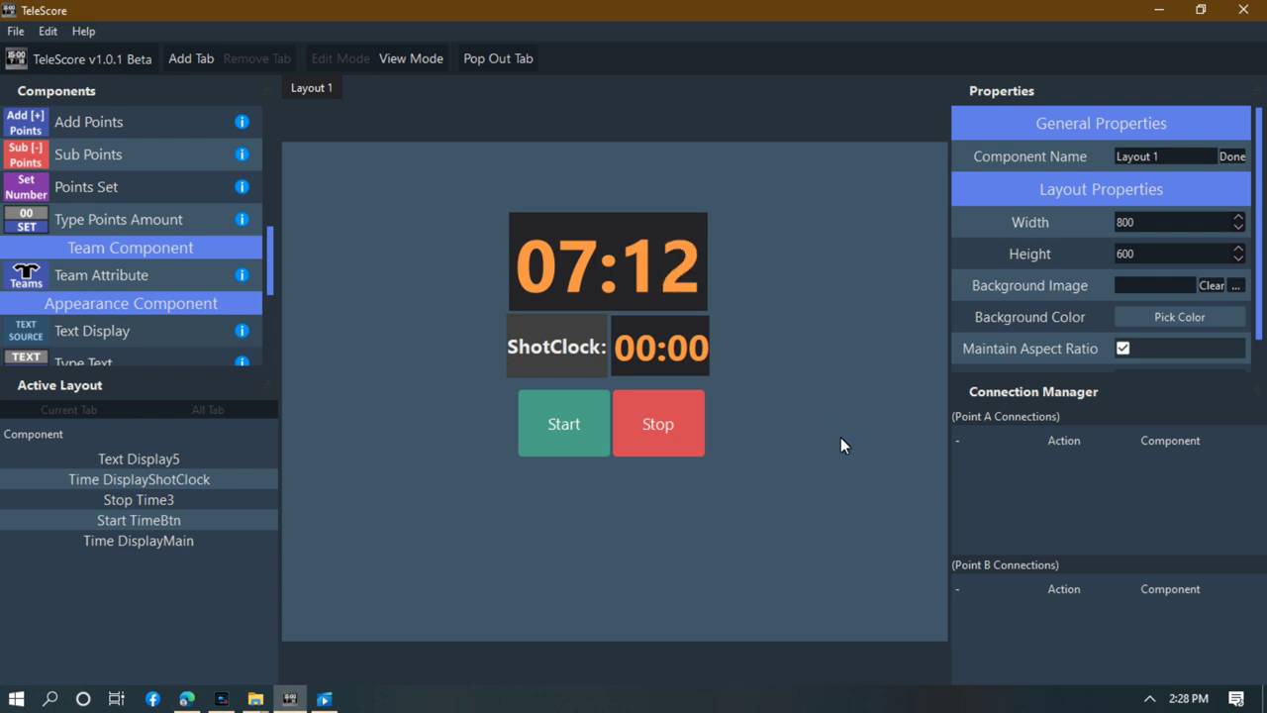
{"action": "left_click", "coordinate": [650, 364]}
{"action": "left_click", "coordinate": [728, 374]}
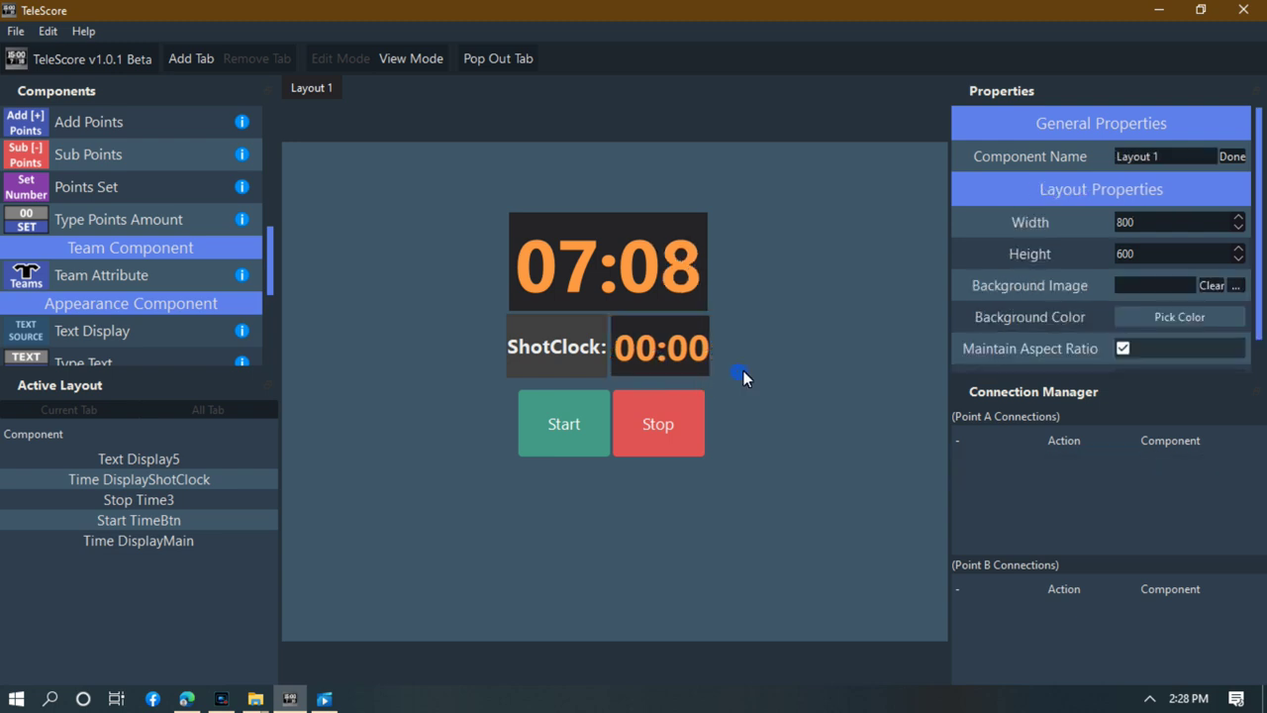
Resize the shot clock display to about 115 by 75 so it fits beside its label under the main clock.
{"action": "left_click", "coordinate": [693, 368]}
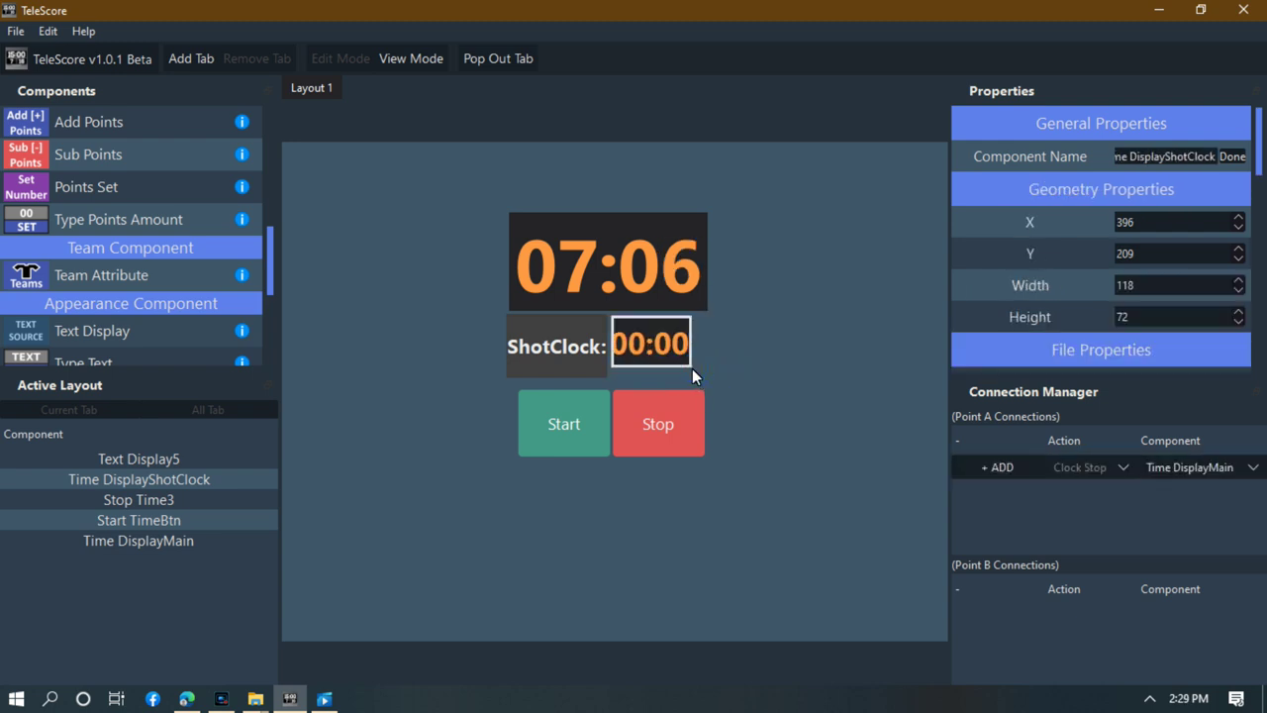
{"action": "left_click_drag", "start_coordinate": [695, 368], "coordinate": [706, 378]}
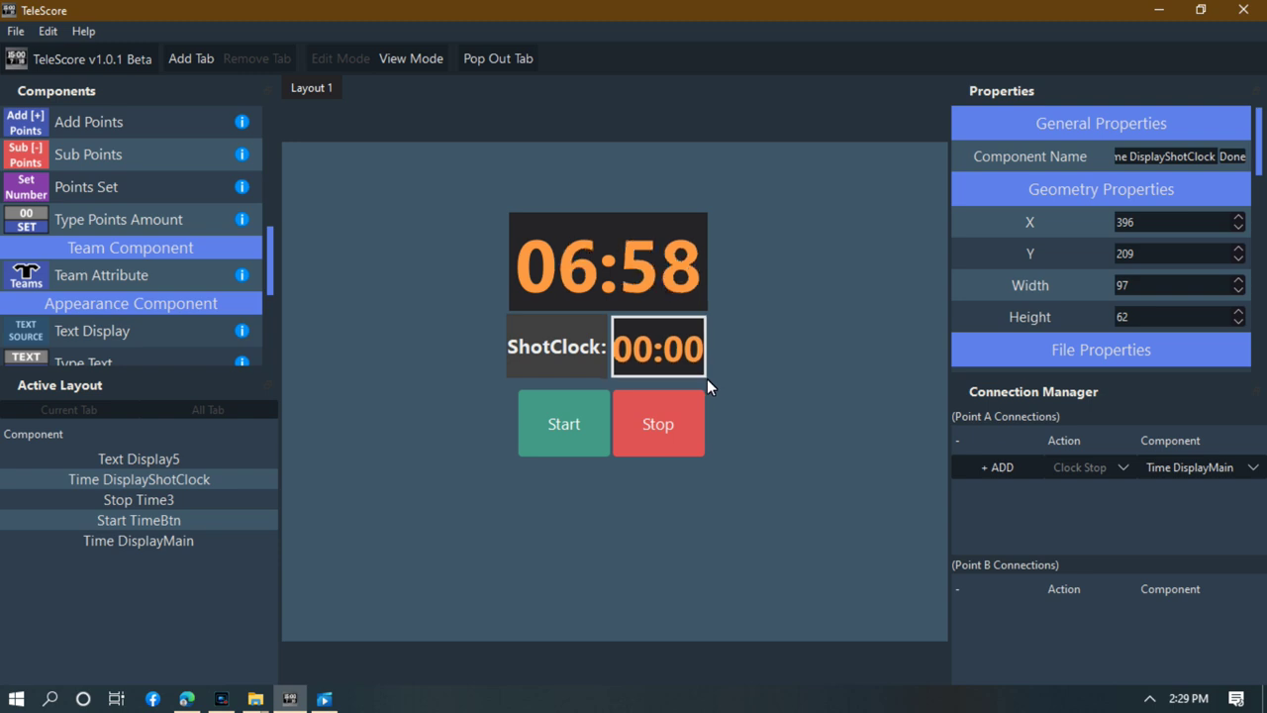
{"action": "left_click", "coordinate": [759, 378]}
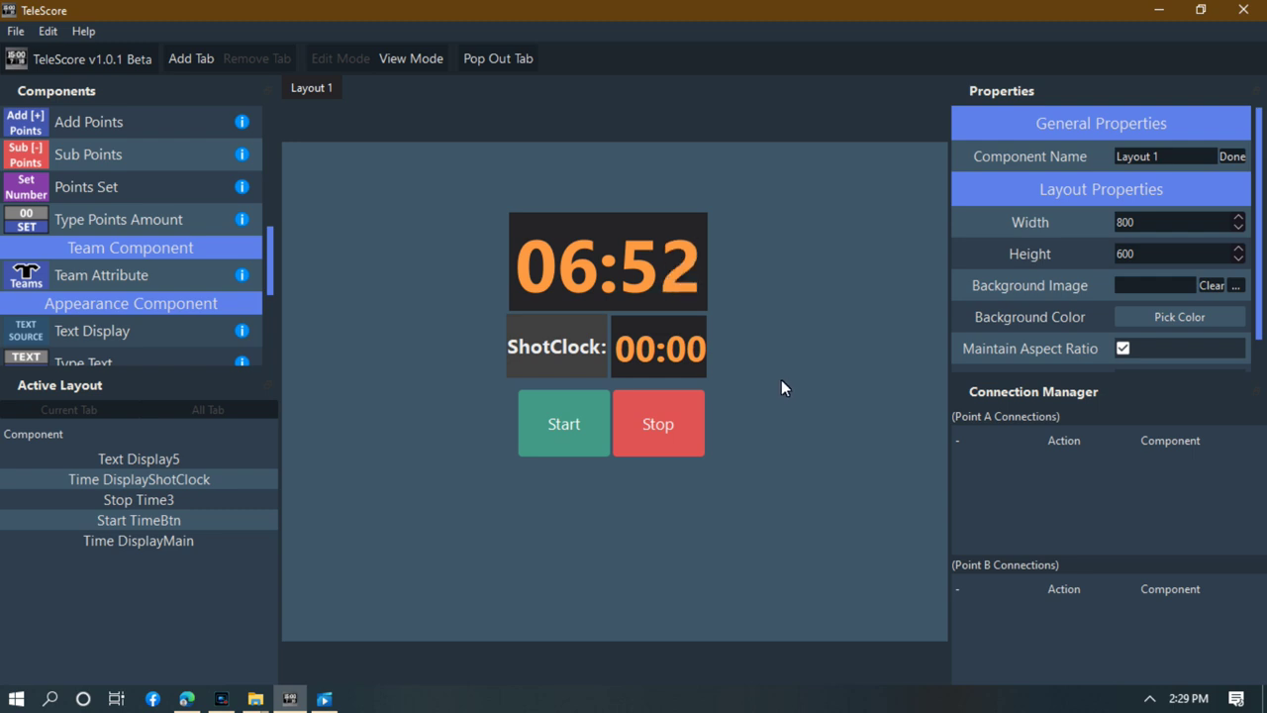
Switch to the browser, go back to the Computerized Basketball Scoreboard video, pause it to examine the reference layout, and return to TeleScore.
{"action": "left_click", "coordinate": [186, 698]}
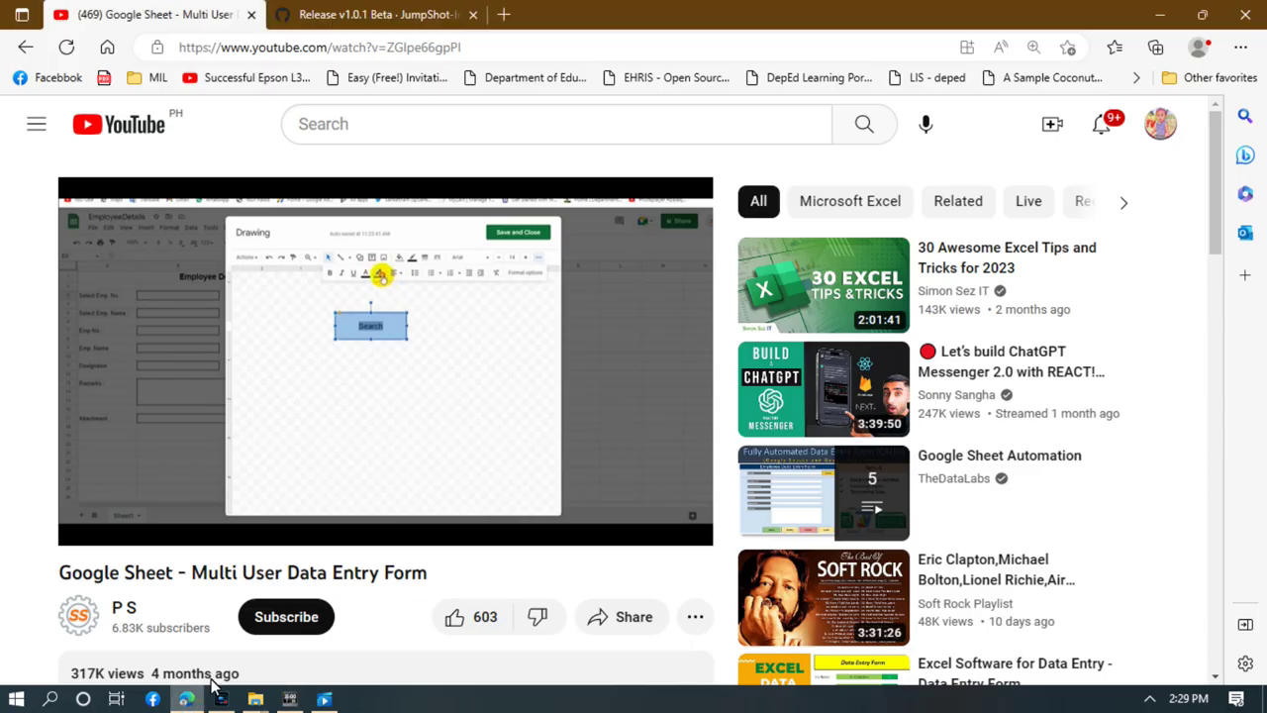
{"action": "left_click", "coordinate": [25, 47]}
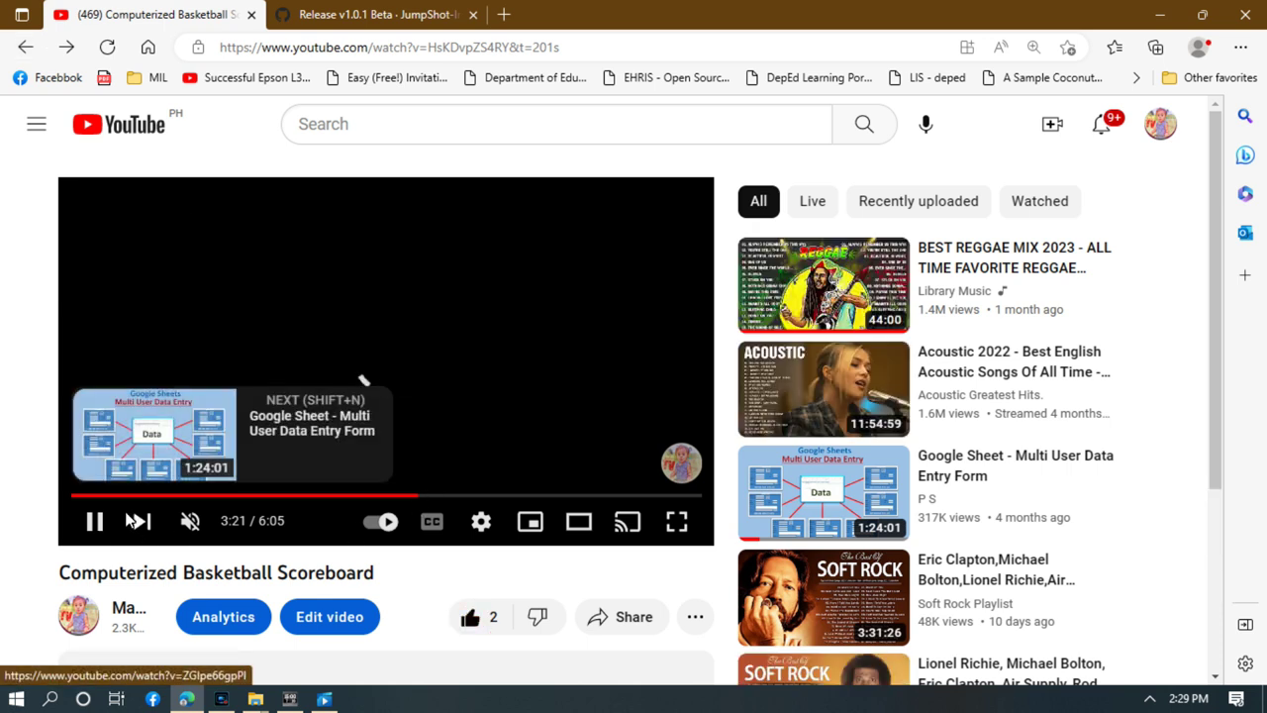
{"action": "left_click", "coordinate": [89, 525]}
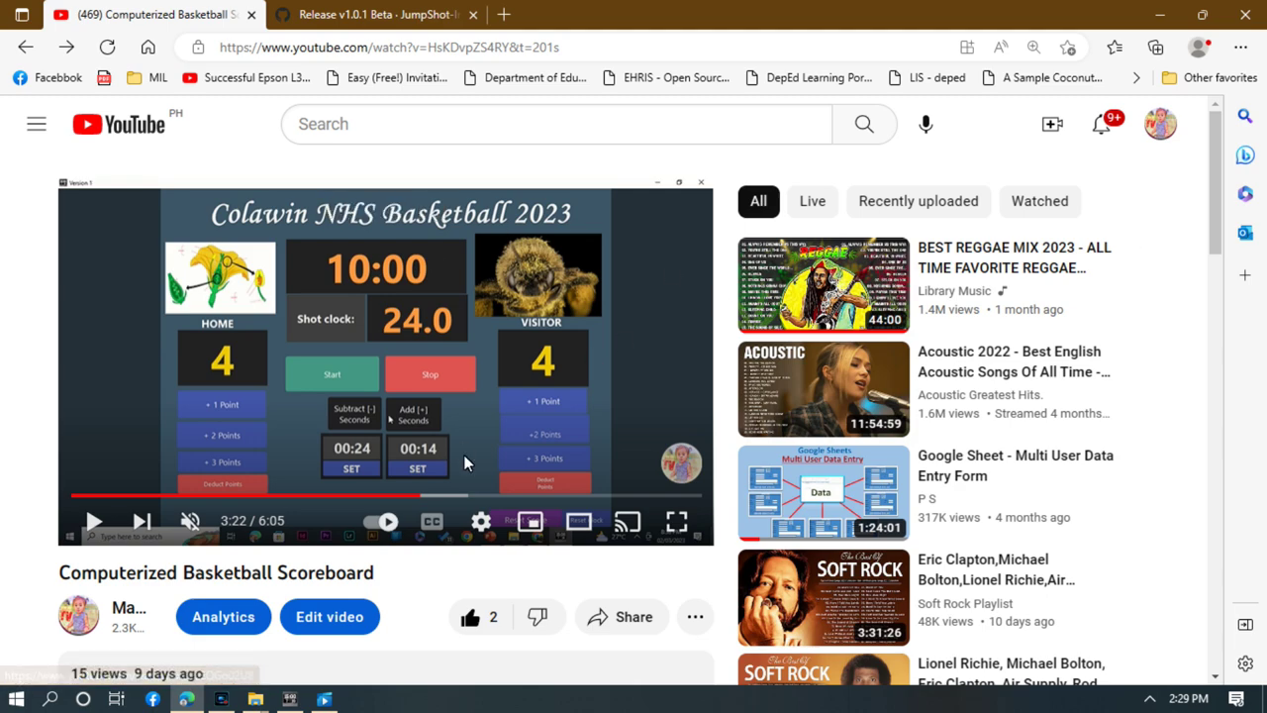
{"action": "key", "text": "alt+Tab"}
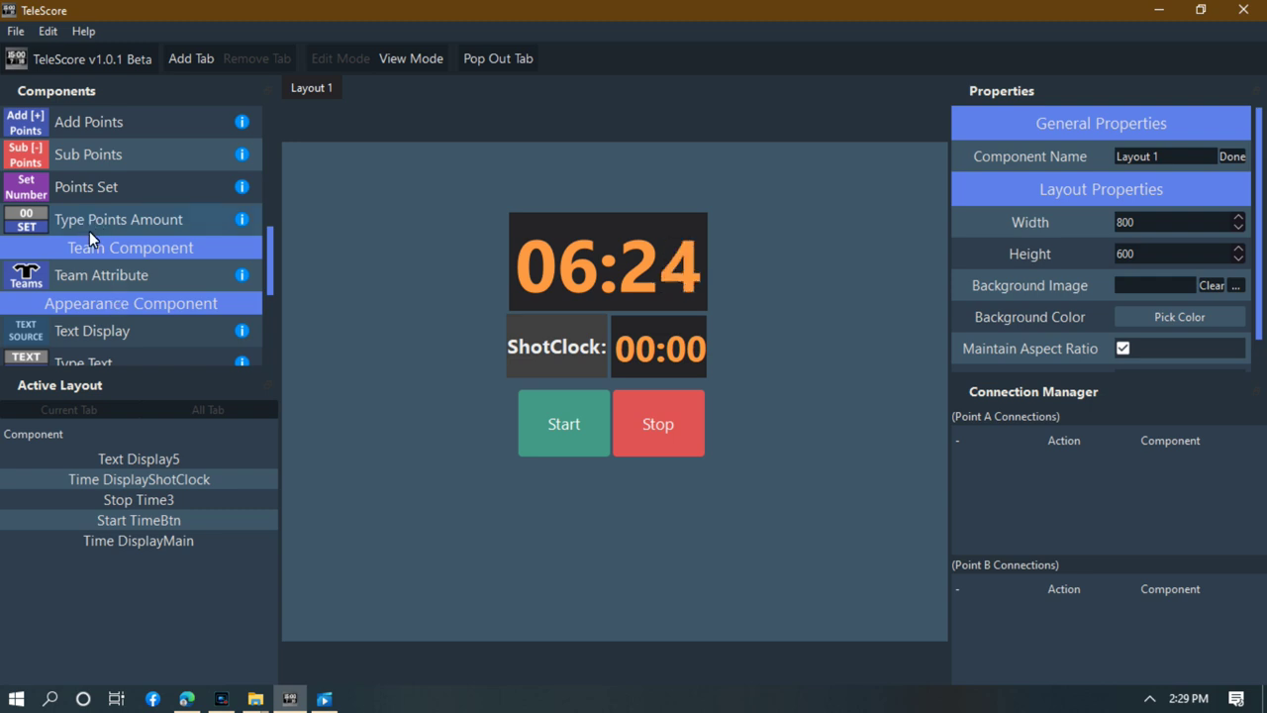
Add a Type Time Amount component below the Start button and position it at about X 283, Y 408.
{"action": "scroll", "coordinate": [84, 222], "scroll_direction": "up", "scroll_amount": 3}
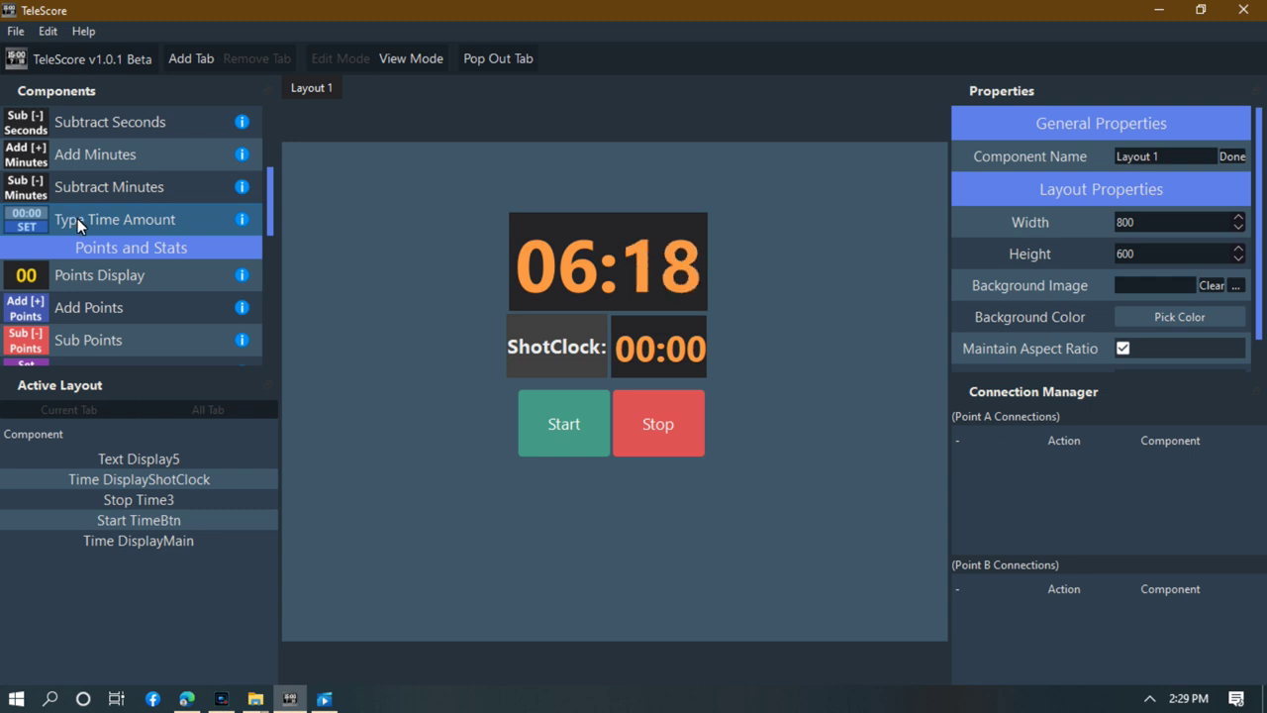
{"action": "left_click", "coordinate": [512, 482]}
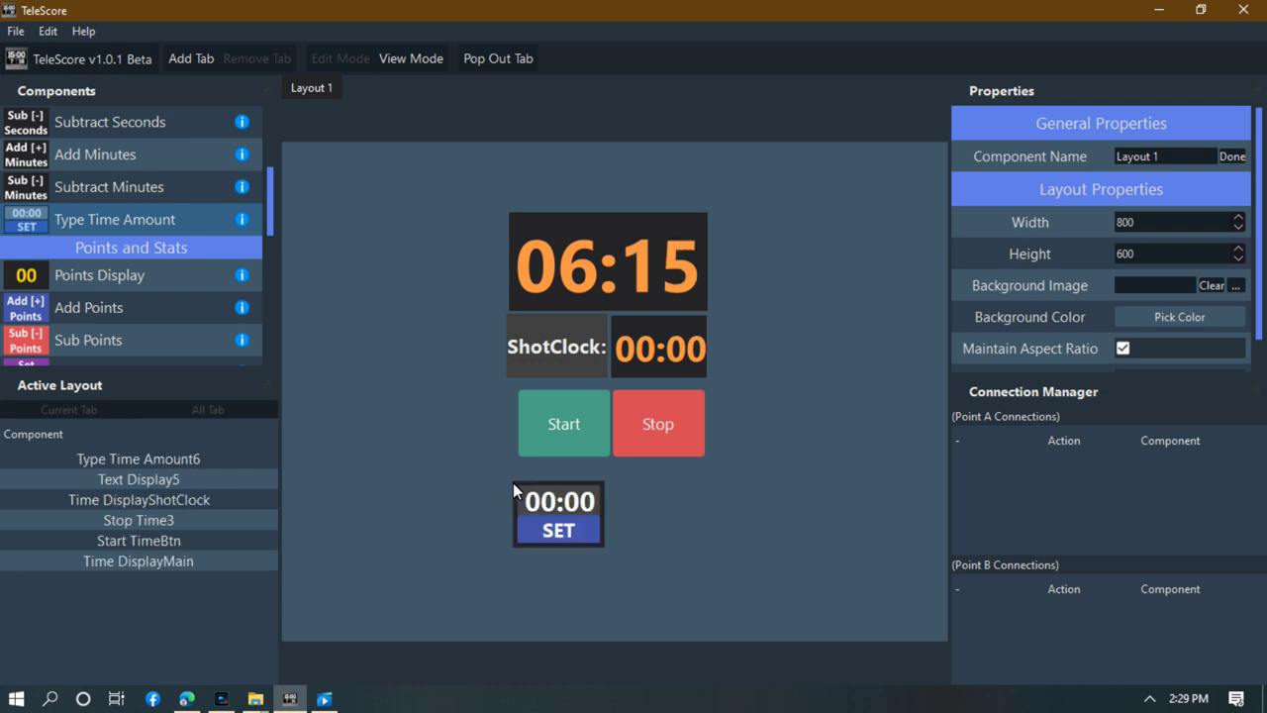
{"action": "left_click", "coordinate": [585, 537]}
{"action": "left_click_drag", "start_coordinate": [583, 532], "coordinate": [604, 534]}
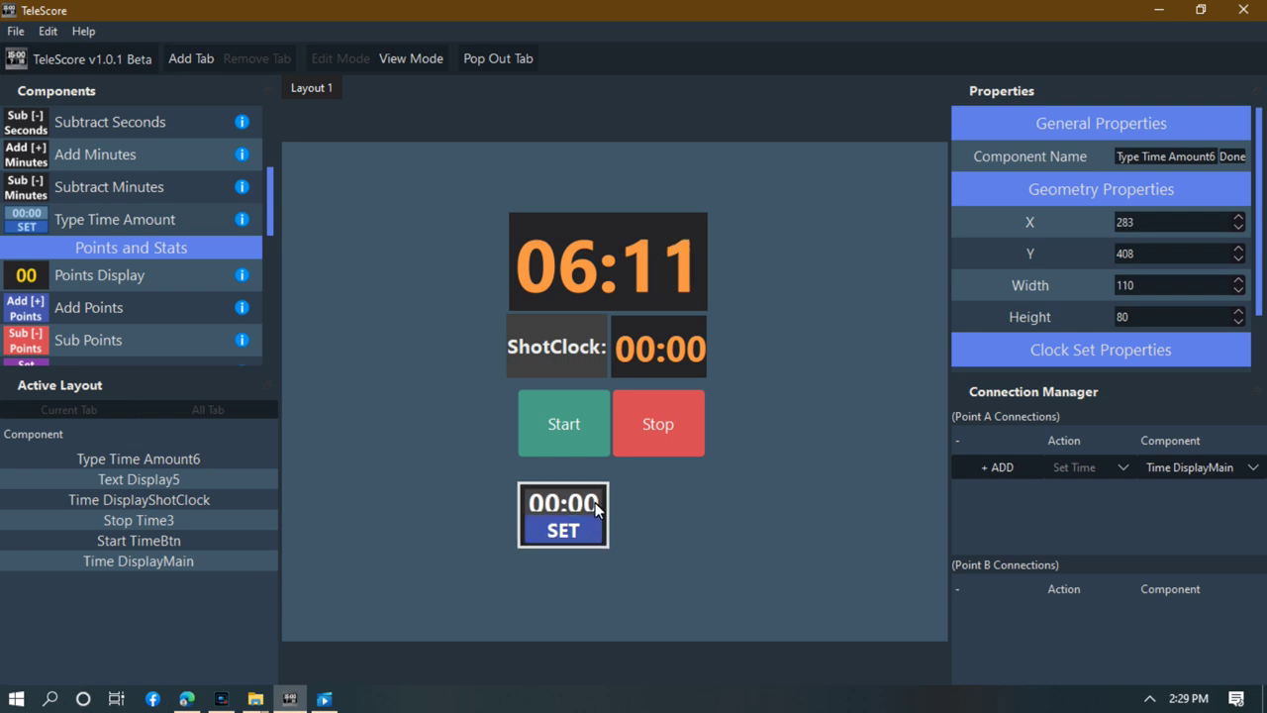
Set the time amount in the component below the Start button to 00:24.
{"action": "key", "text": "BackSpace"}
{"action": "key", "text": "BackSpace"}
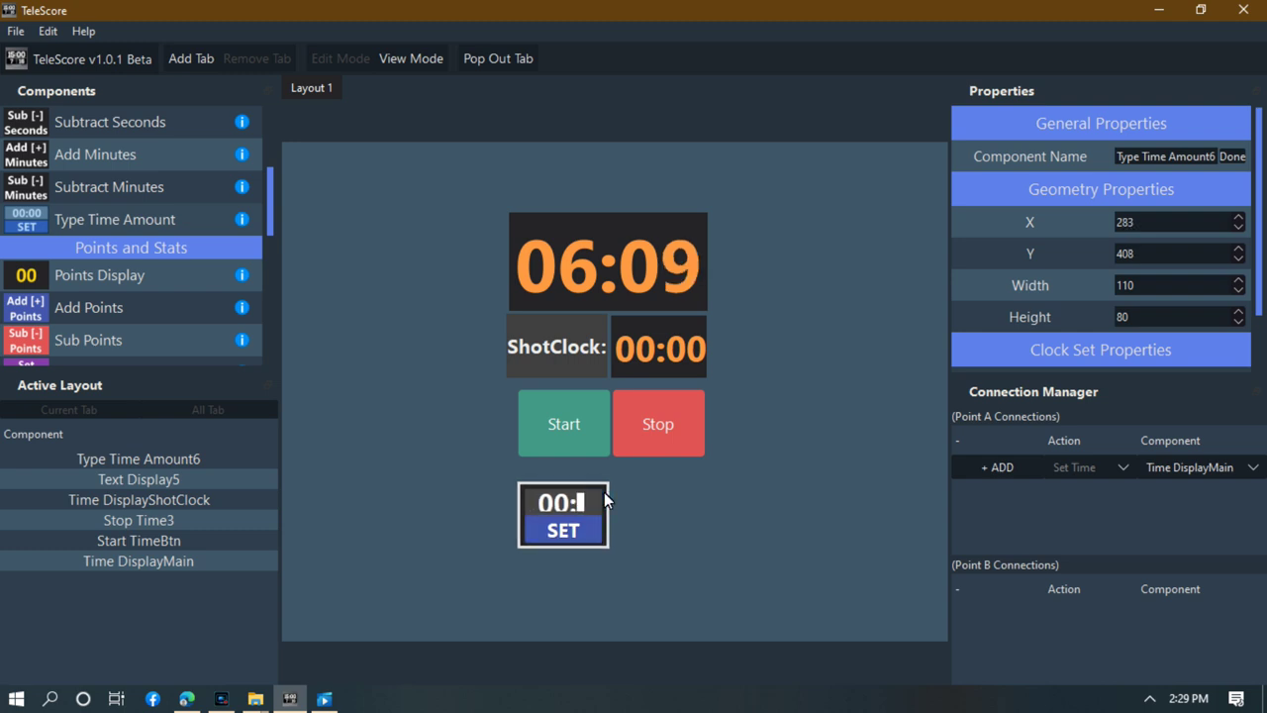
{"action": "type", "text": "24"}
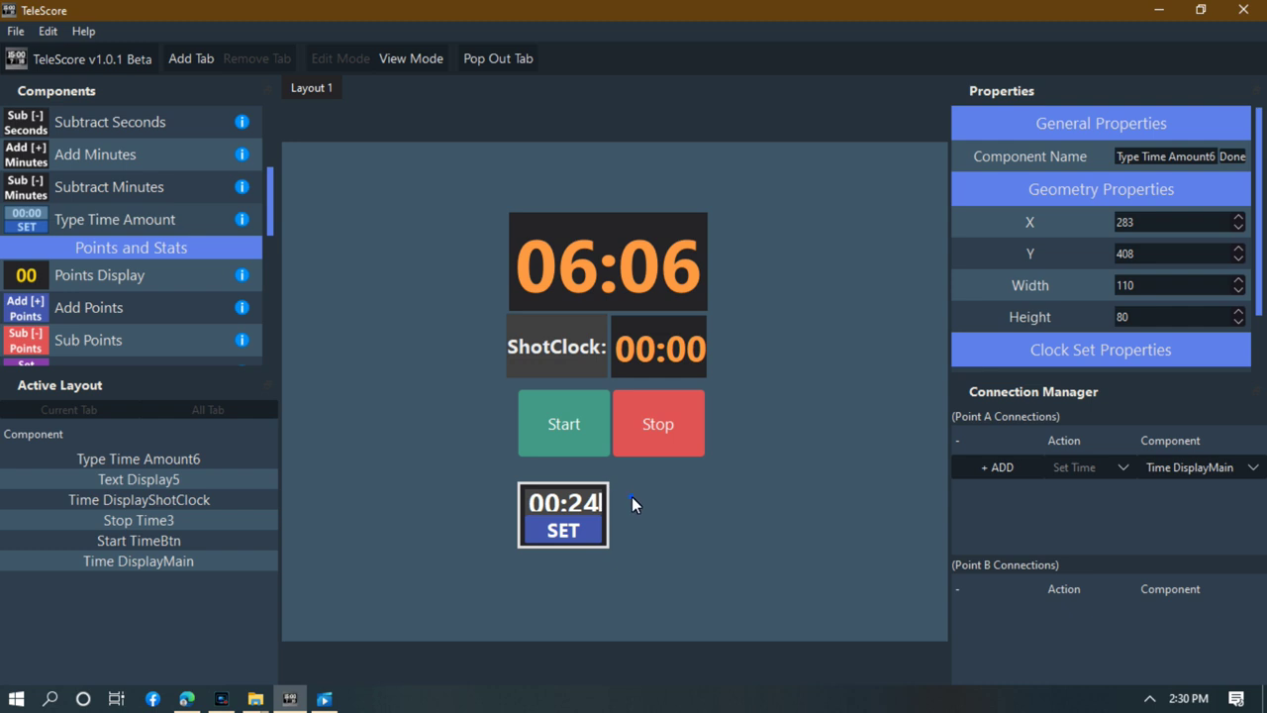
{"action": "left_click", "coordinate": [631, 496]}
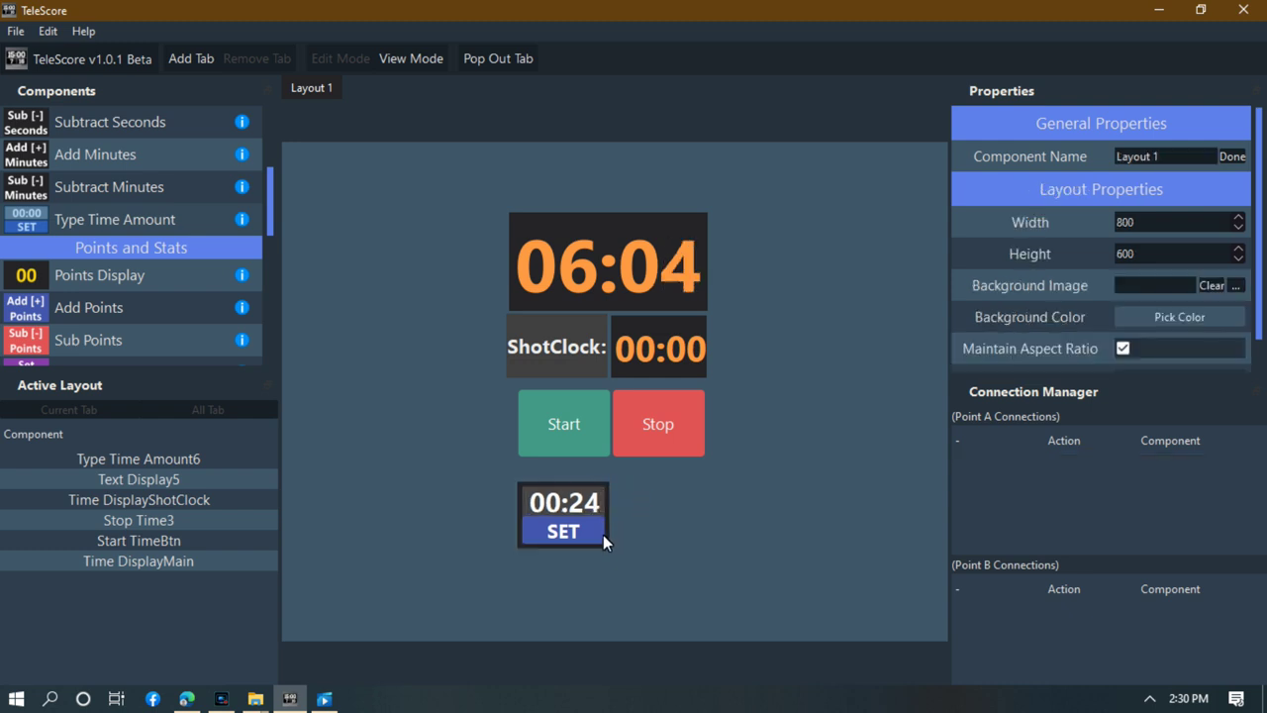
{"action": "left_click", "coordinate": [602, 535]}
{"action": "left_click", "coordinate": [638, 560]}
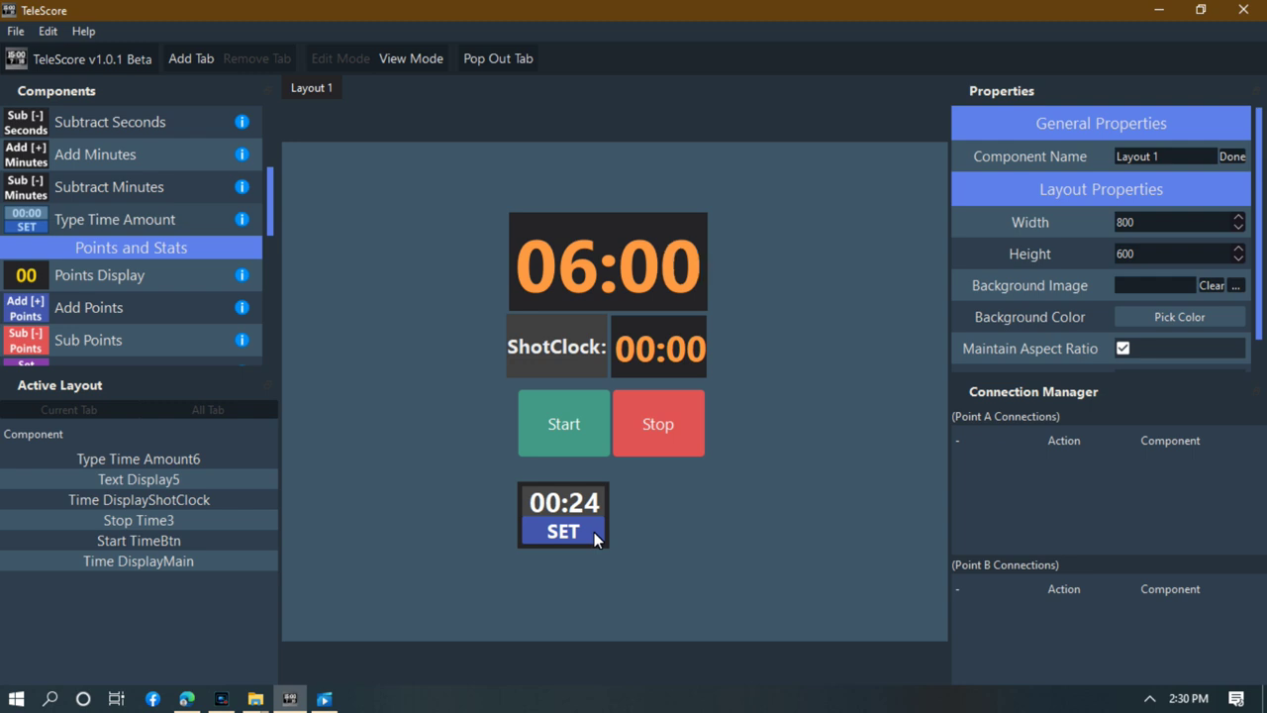
Connect the 00:24 time component's Set Time action to Time DisplayShotClock.
{"action": "left_click", "coordinate": [652, 348]}
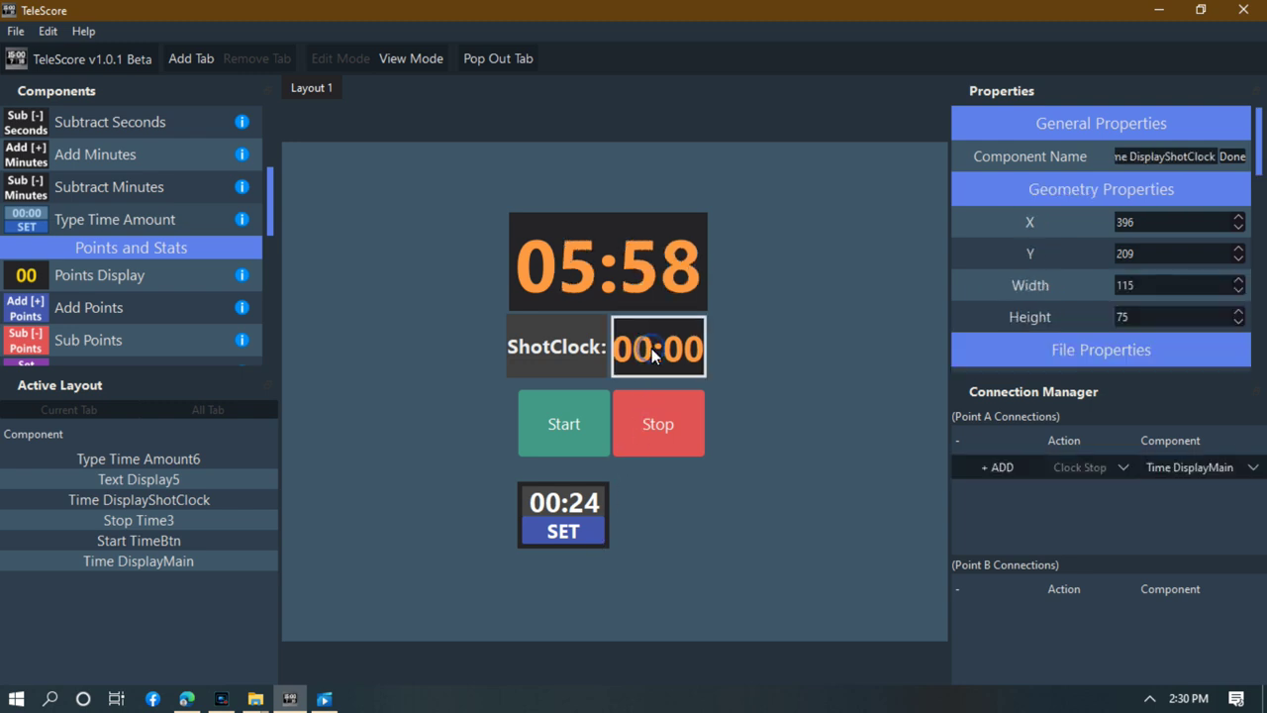
{"action": "left_click", "coordinate": [638, 537]}
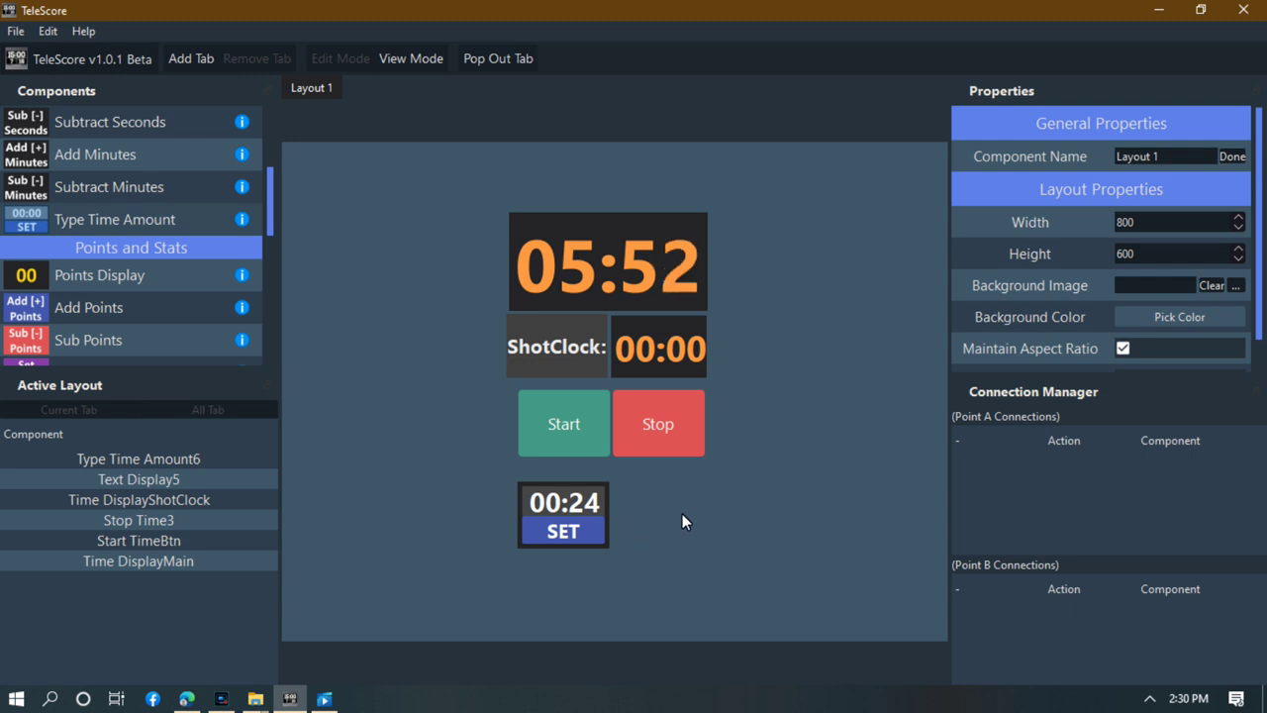
{"action": "left_click", "coordinate": [566, 543]}
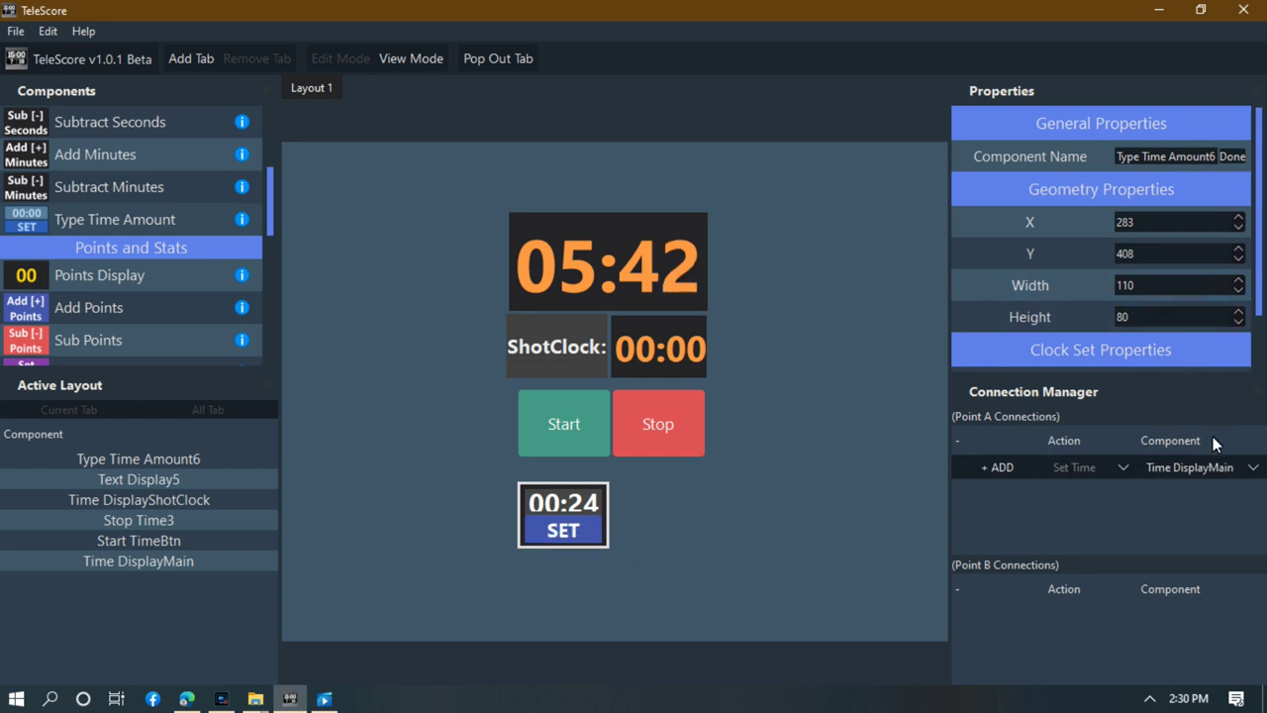
{"action": "left_click", "coordinate": [660, 359]}
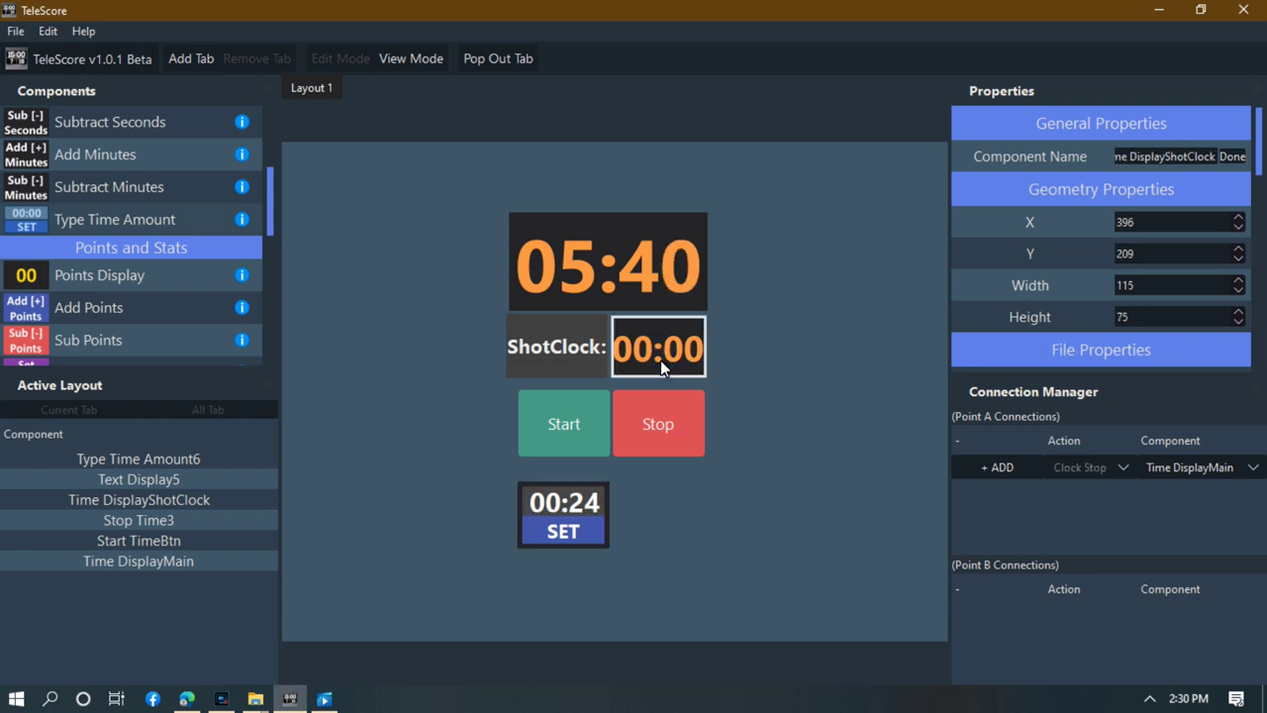
{"action": "left_click_drag", "start_coordinate": [1158, 158], "coordinate": [1132, 156]}
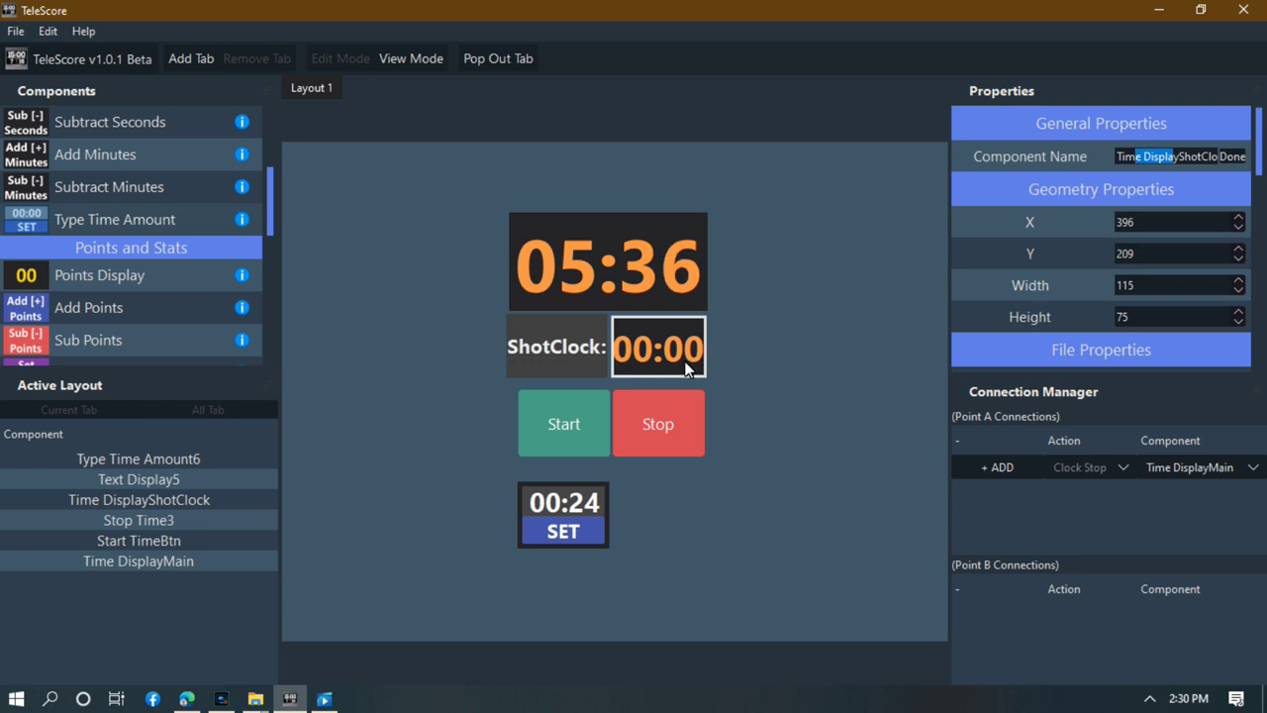
{"action": "left_click", "coordinate": [599, 520]}
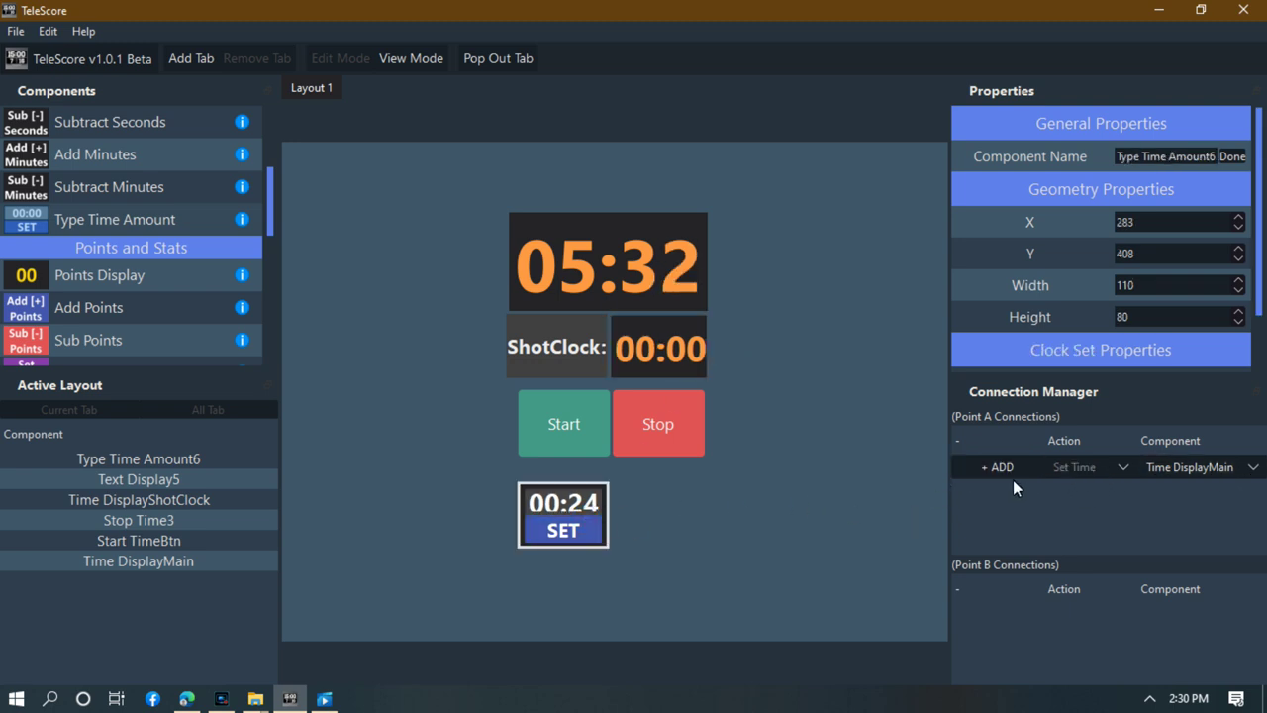
{"action": "left_click", "coordinate": [1253, 469]}
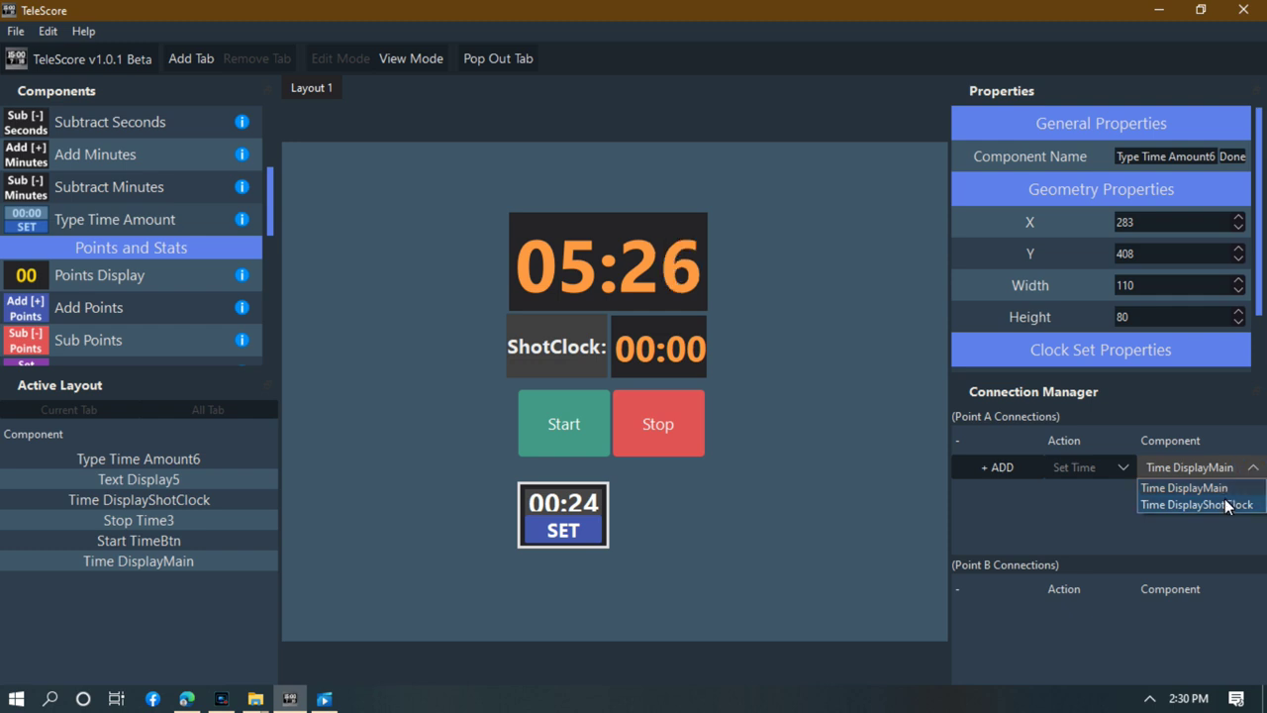
{"action": "left_click", "coordinate": [1224, 505]}
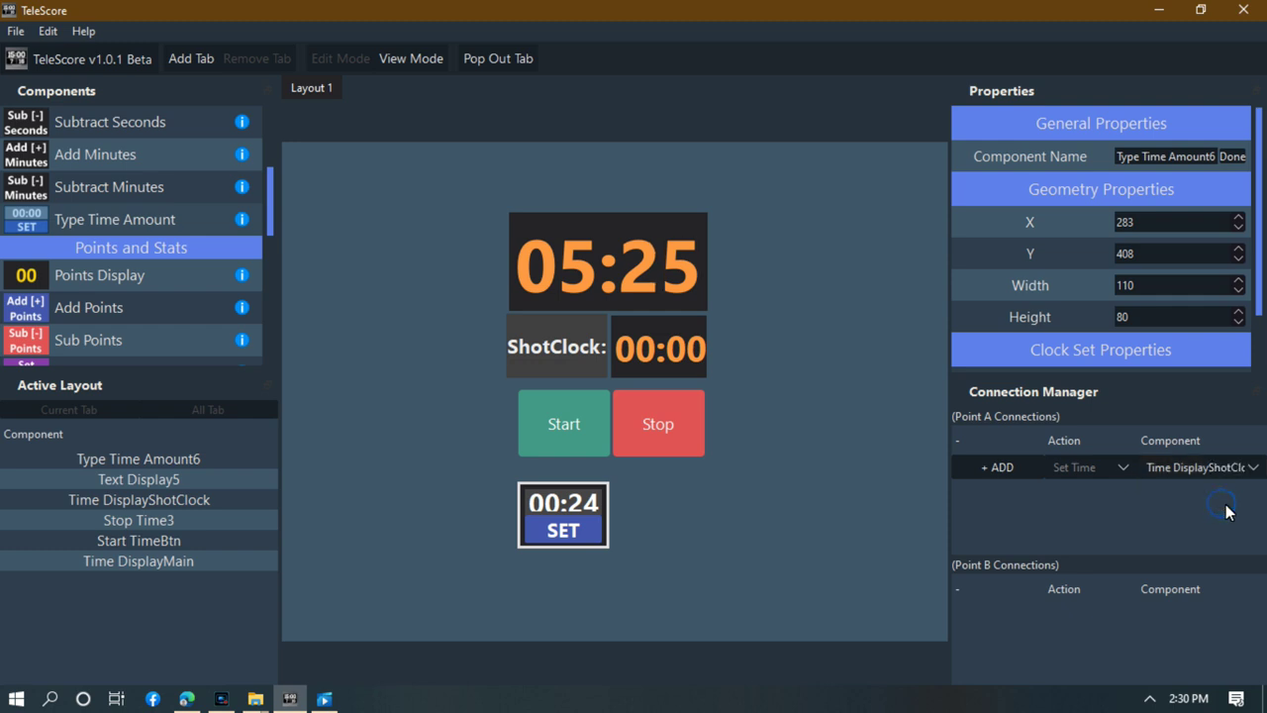
{"action": "left_click", "coordinate": [987, 469]}
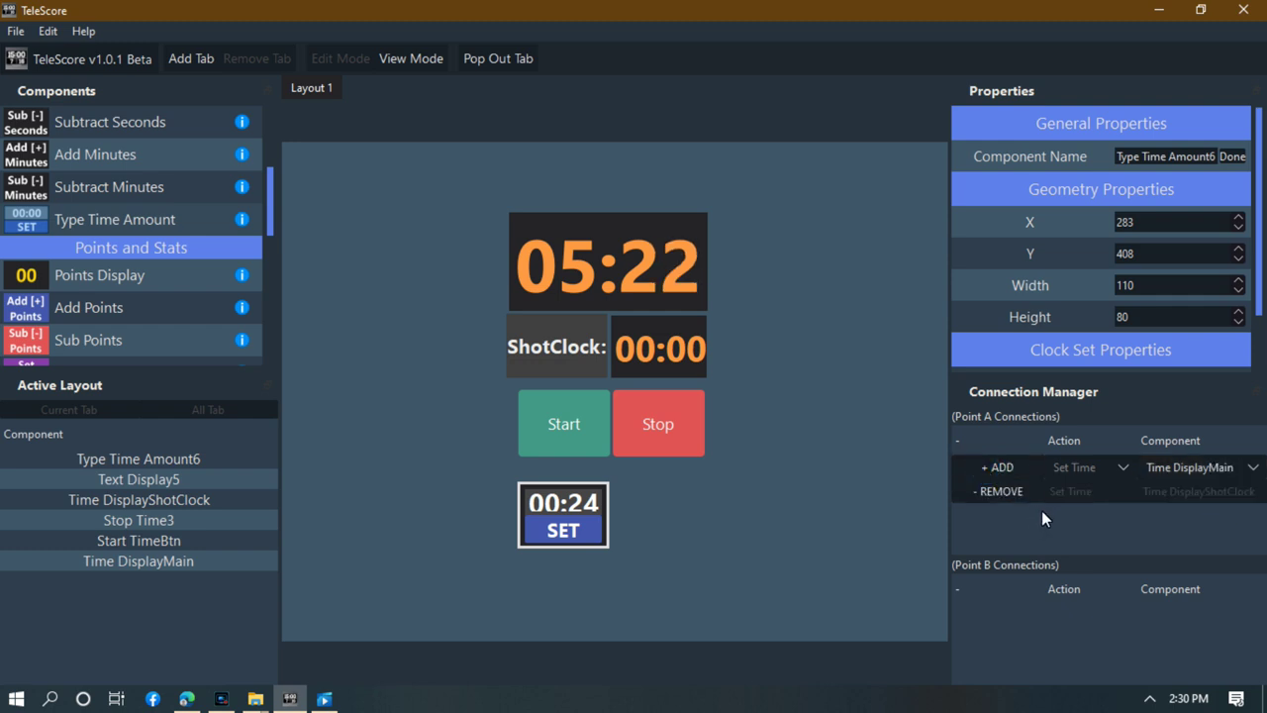
{"action": "left_click", "coordinate": [740, 519]}
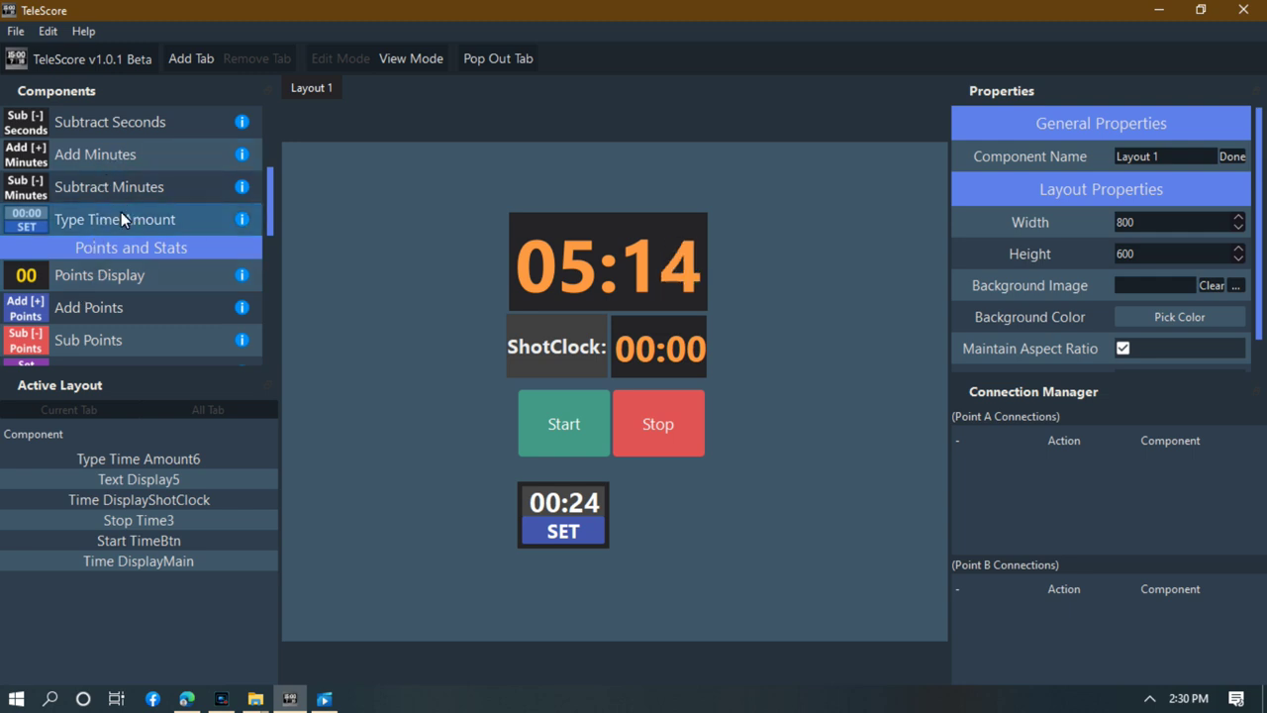
Add a second Type Time Amount component below the Stop button, aligned with the 00:24 one at about X 401, Y 408.
{"action": "left_click_drag", "start_coordinate": [99, 218], "coordinate": [163, 235]}
{"action": "left_click_drag", "start_coordinate": [356, 345], "coordinate": [637, 509]}
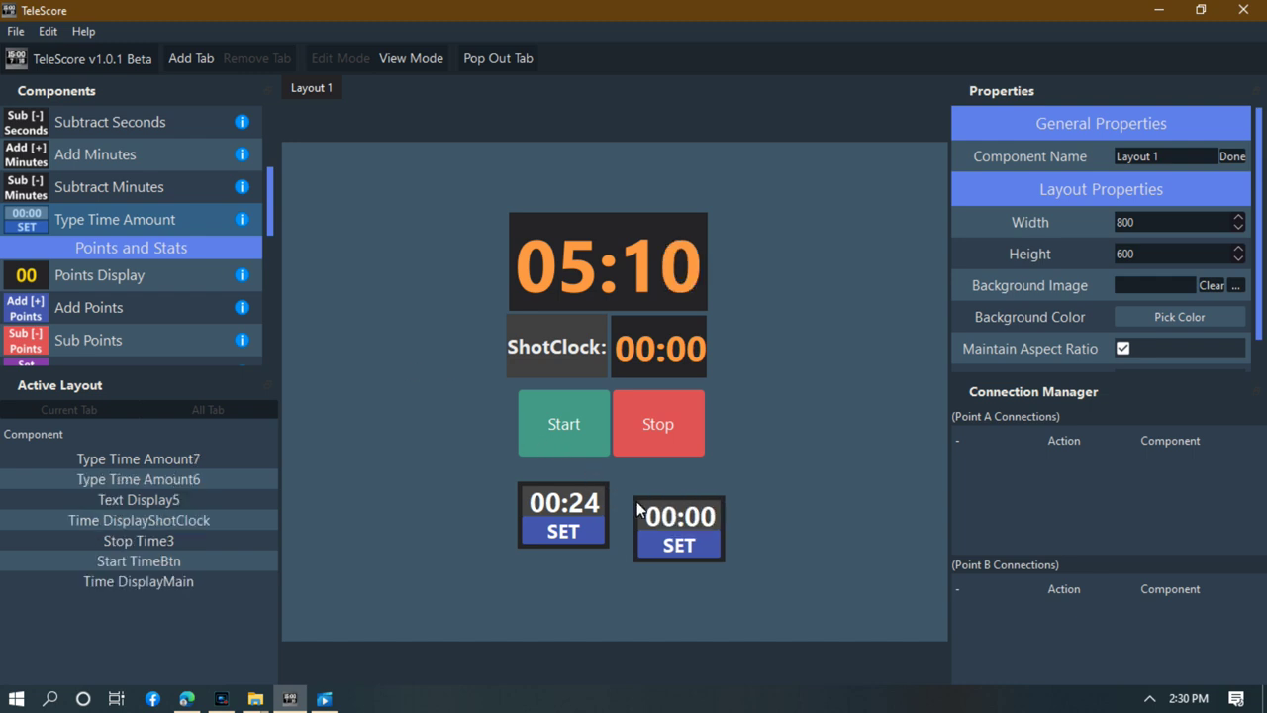
{"action": "left_click_drag", "start_coordinate": [695, 545], "coordinate": [680, 531]}
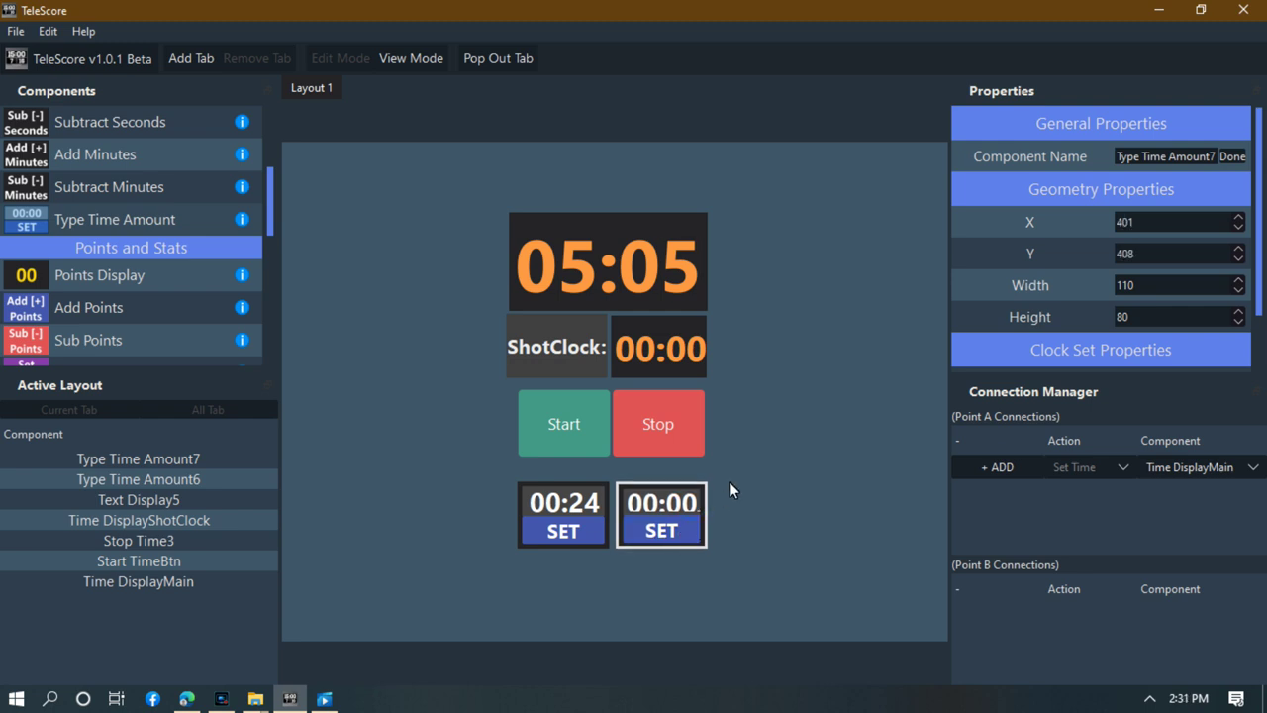
Set the time amount in the component below the Stop button to 00:14.
{"action": "key", "text": "BackSpace"}
{"action": "key", "text": "BackSpace"}
{"action": "type", "text": "14"}
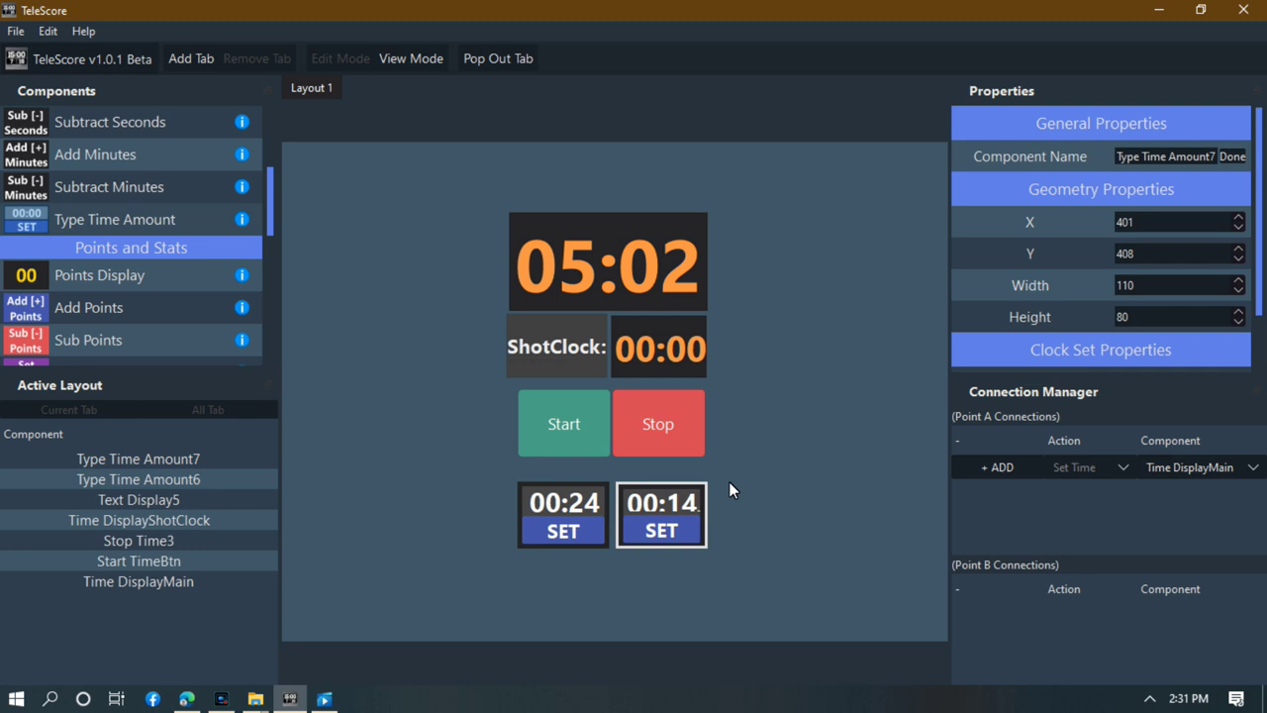
{"action": "left_click", "coordinate": [771, 495]}
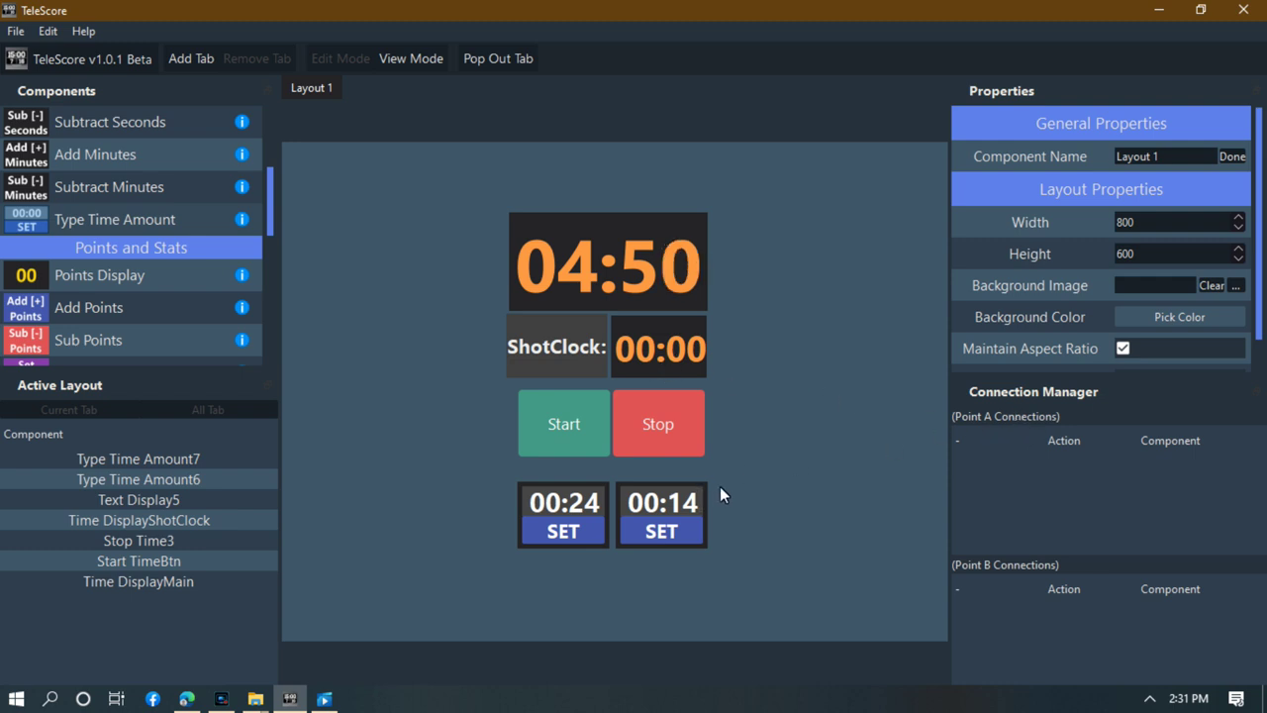
Connect the 00:14 time component's Set Time action to Time DisplayShotClock.
{"action": "left_click", "coordinate": [700, 521]}
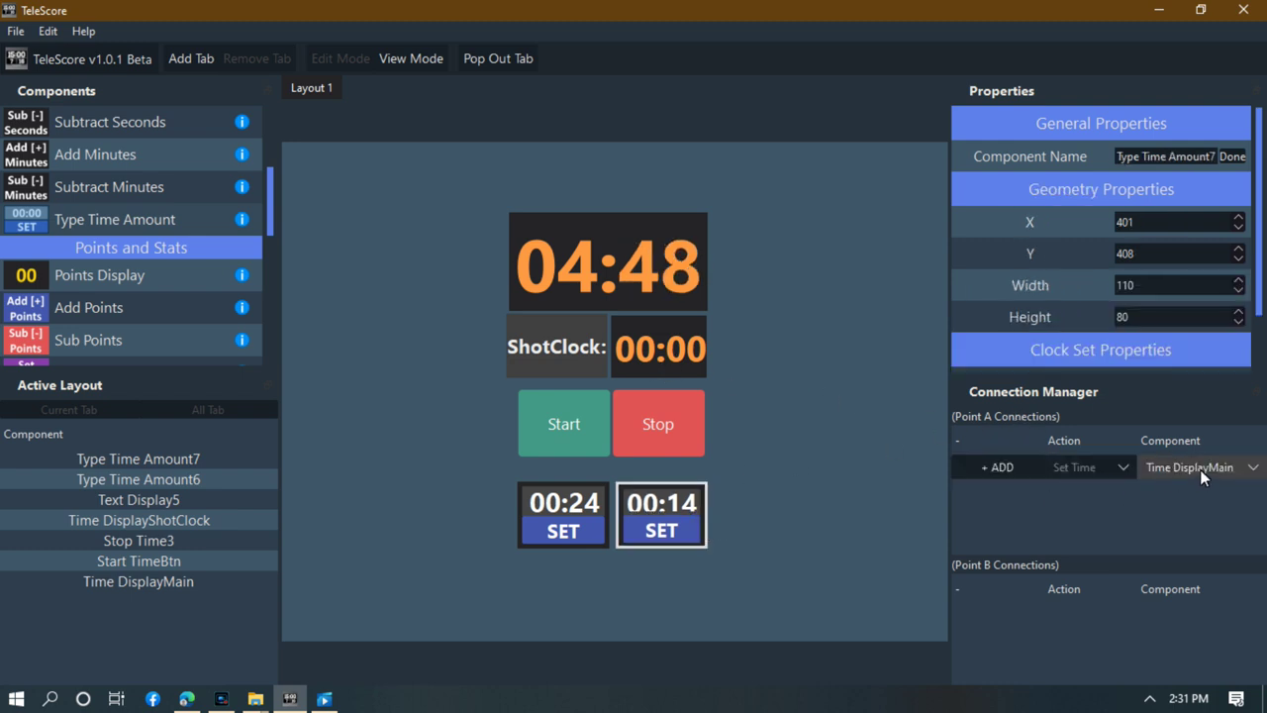
{"action": "left_click", "coordinate": [1233, 473]}
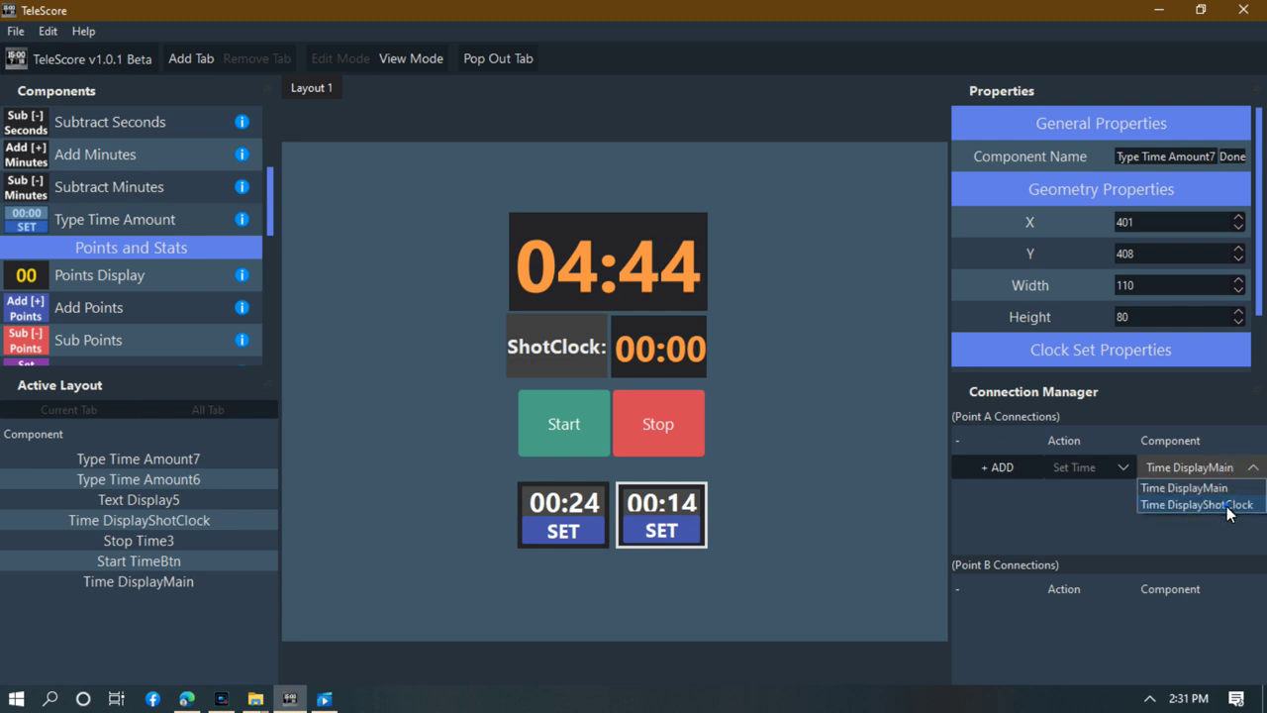
{"action": "left_click", "coordinate": [1227, 507]}
{"action": "left_click", "coordinate": [1004, 468]}
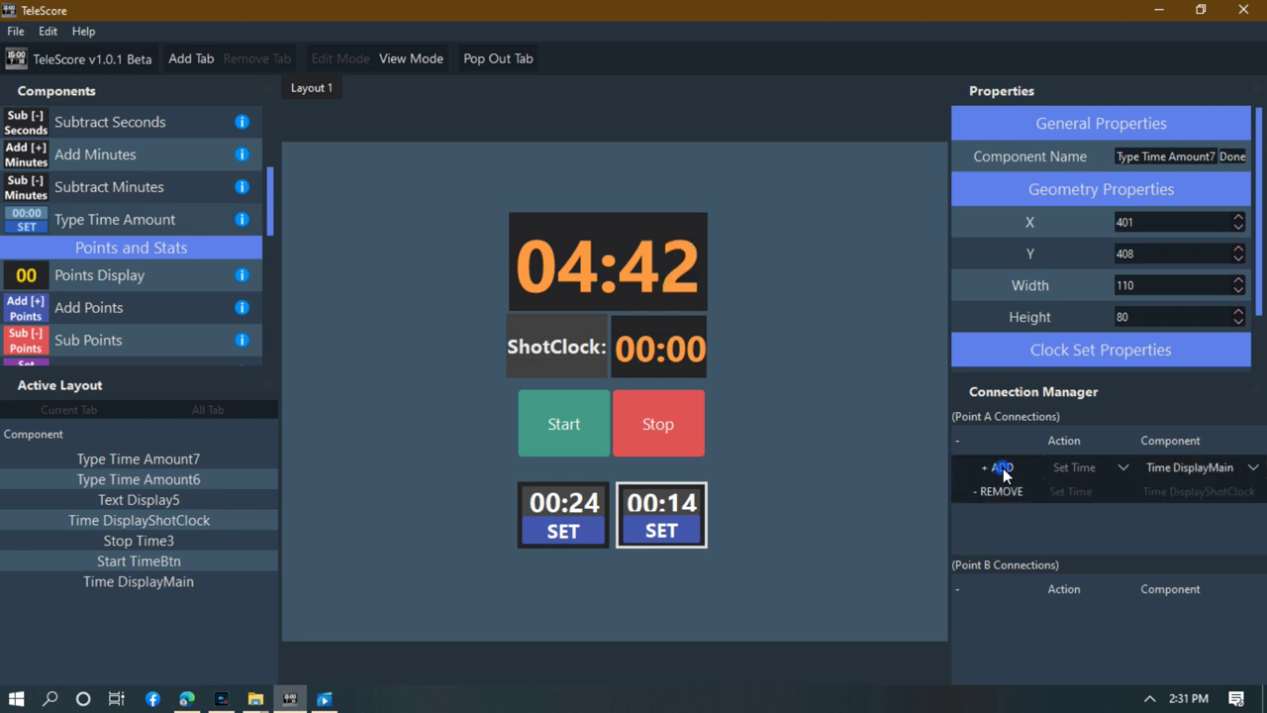
{"action": "left_click", "coordinate": [898, 509]}
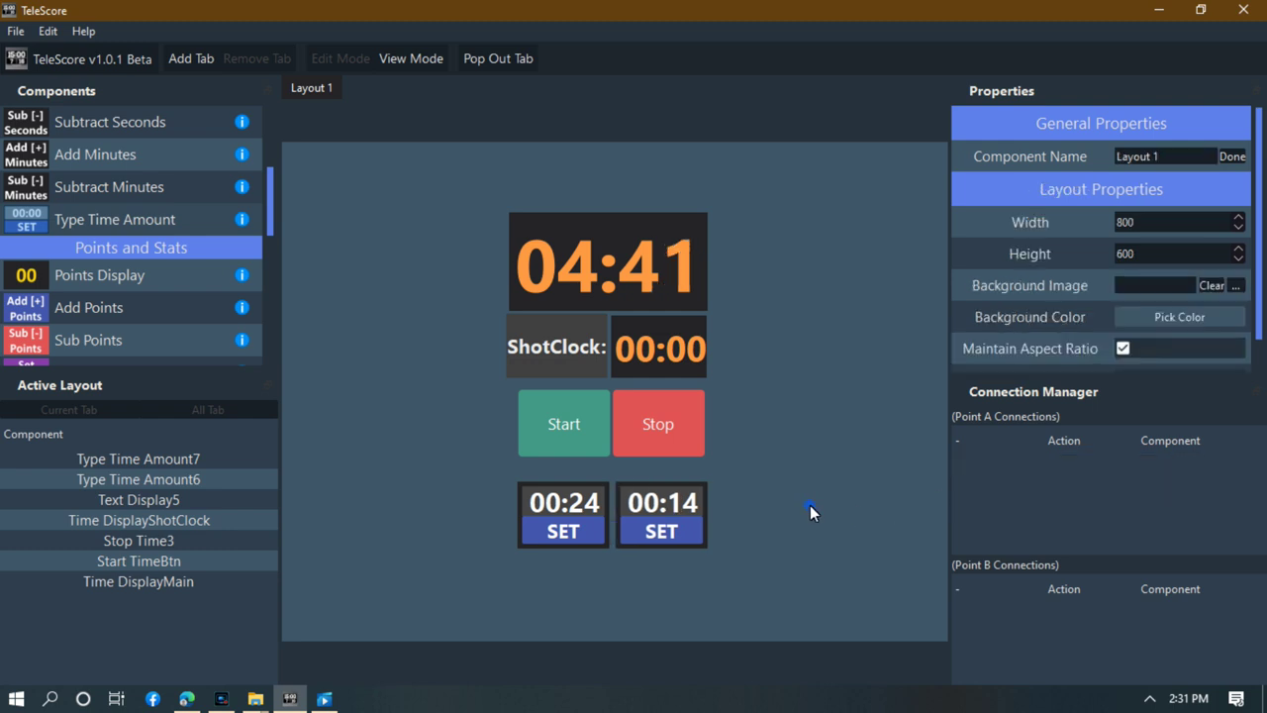
Test both preset components by setting the shot clock to 00:24 and to 00:14, and deselect them.
{"action": "left_click", "coordinate": [560, 535]}
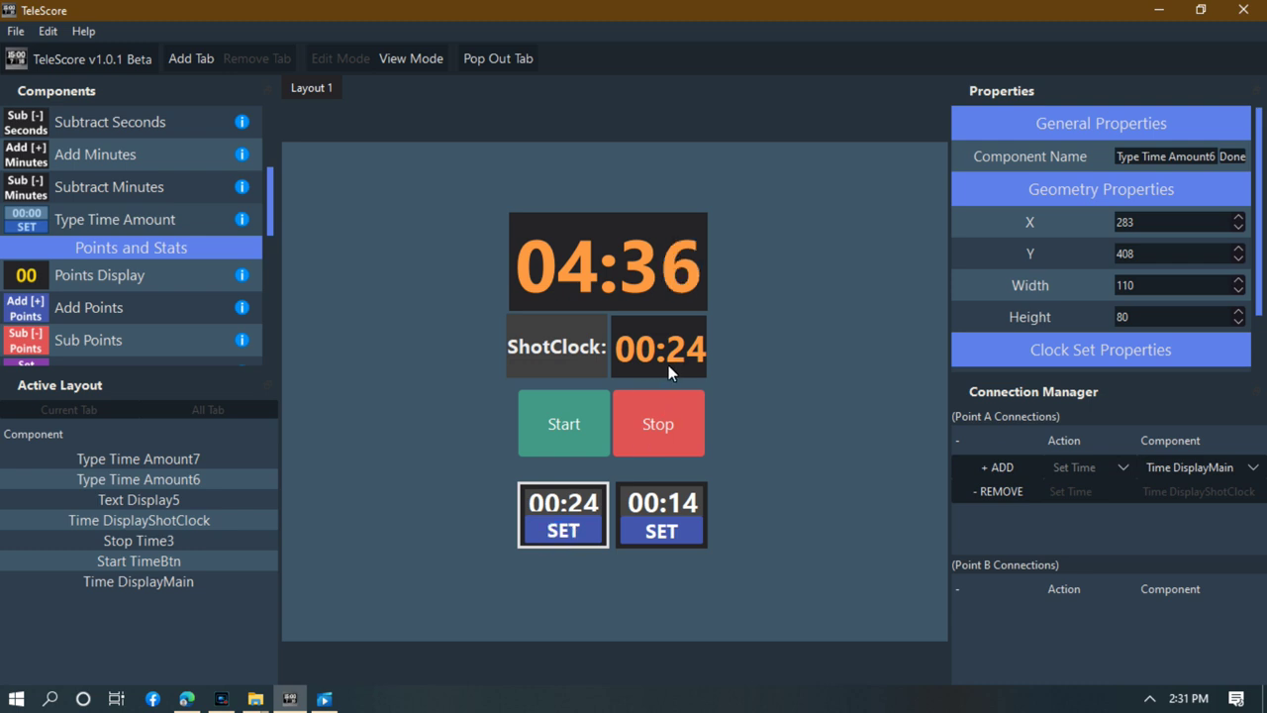
{"action": "left_click", "coordinate": [684, 533]}
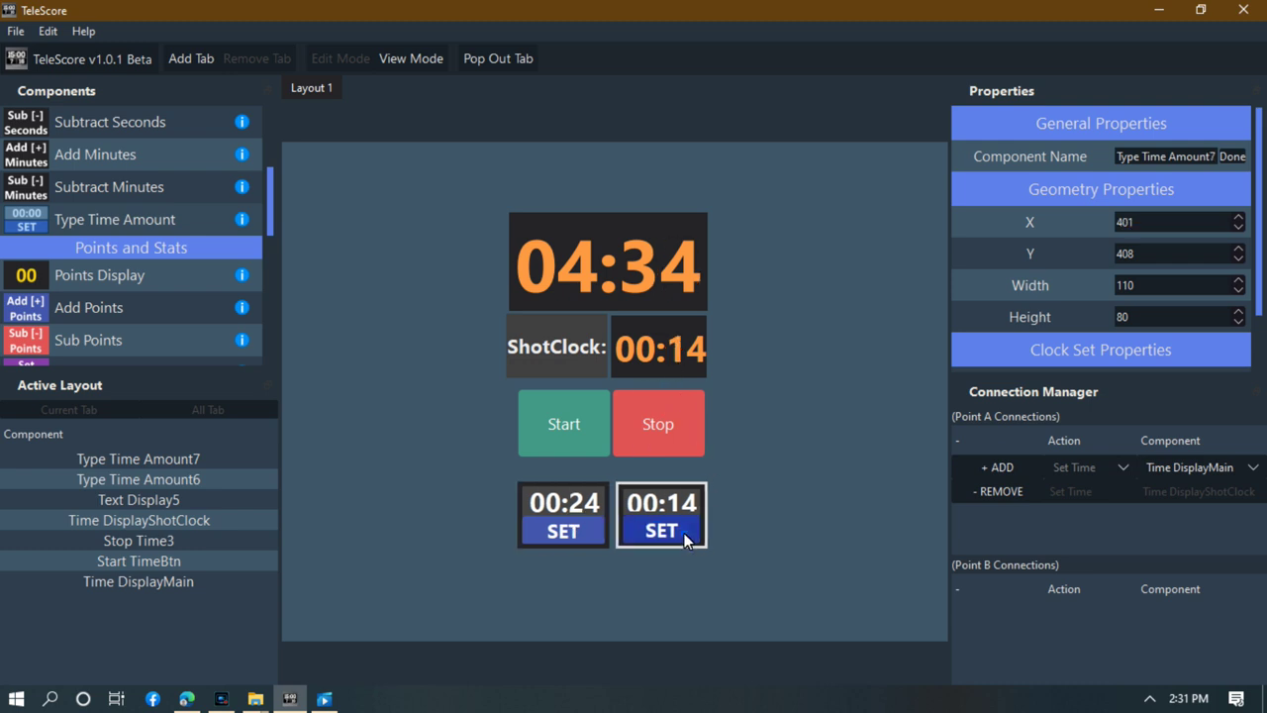
{"action": "left_click", "coordinate": [779, 442]}
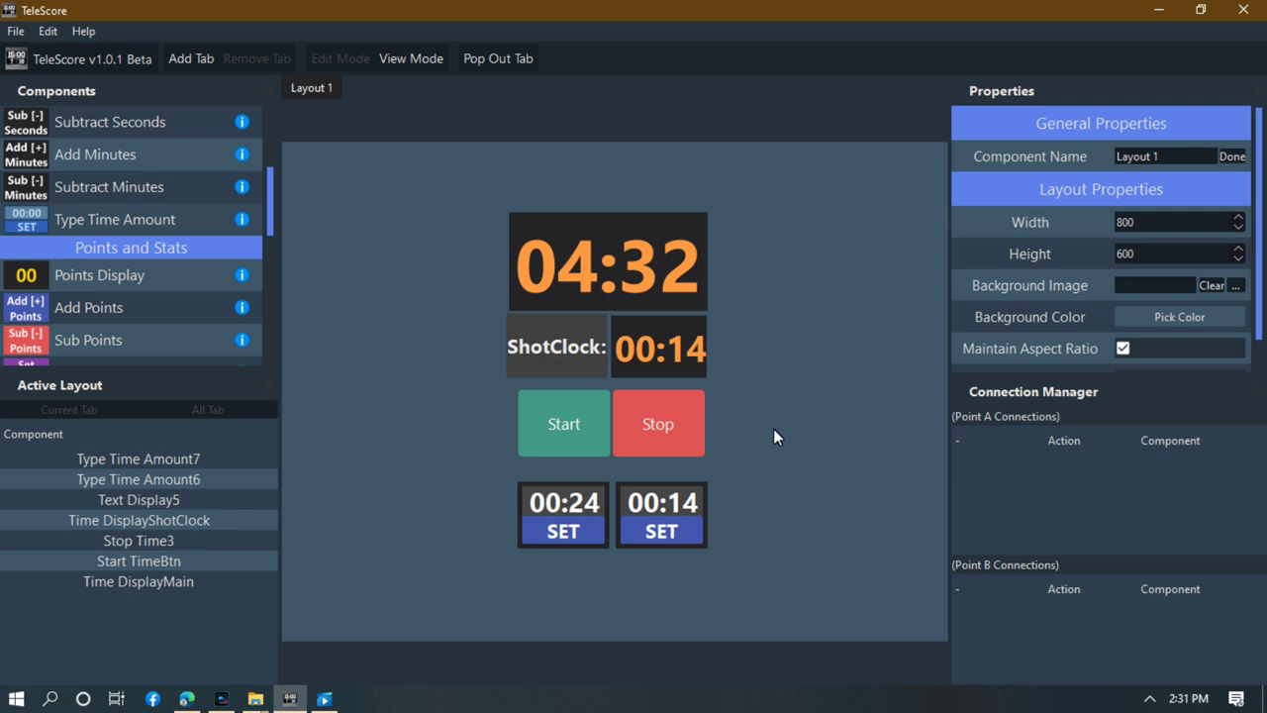
Test the Stop and Start buttons by stopping, restarting and stopping the game clock while checking the shot clock.
{"action": "left_click", "coordinate": [658, 431]}
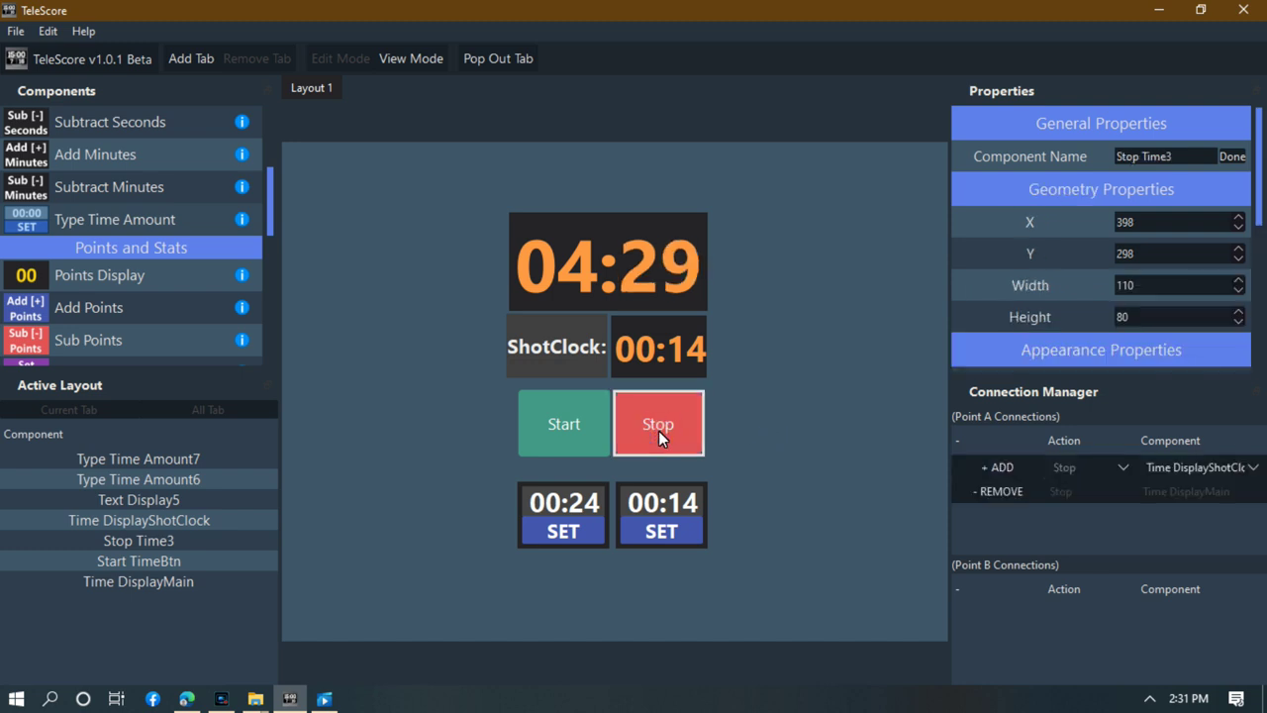
{"action": "left_click", "coordinate": [730, 412]}
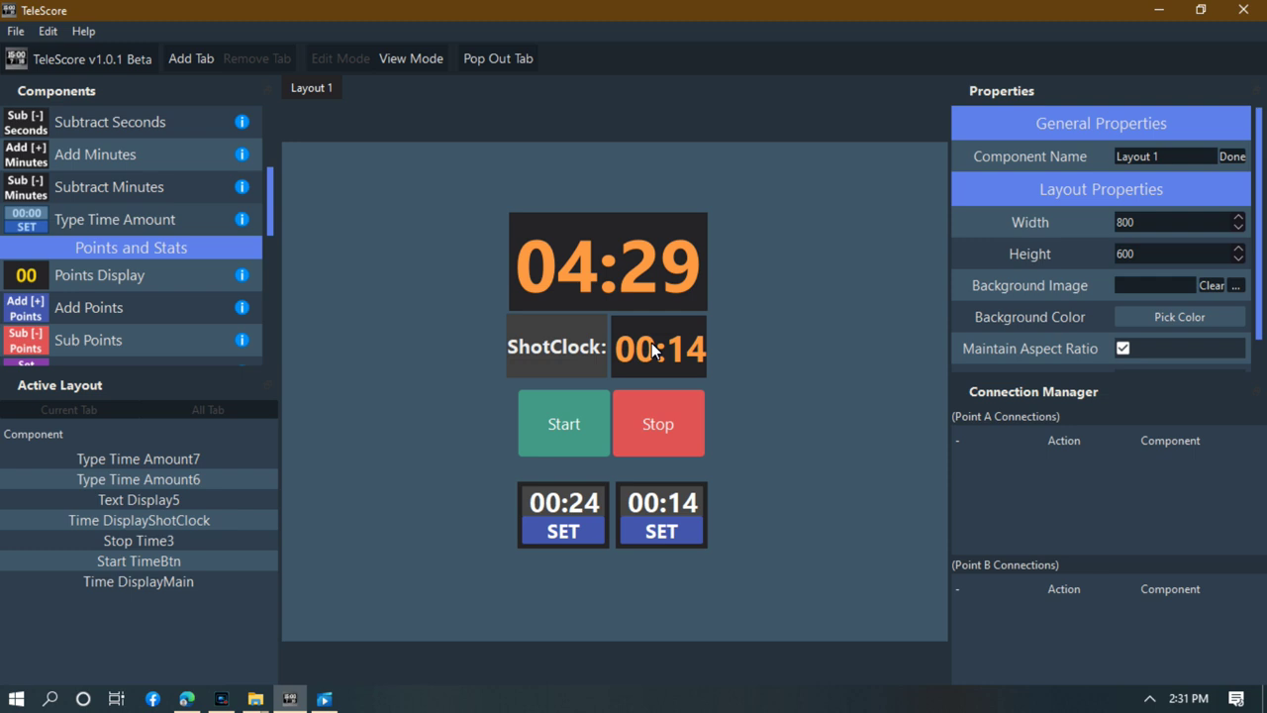
{"action": "left_click", "coordinate": [568, 432]}
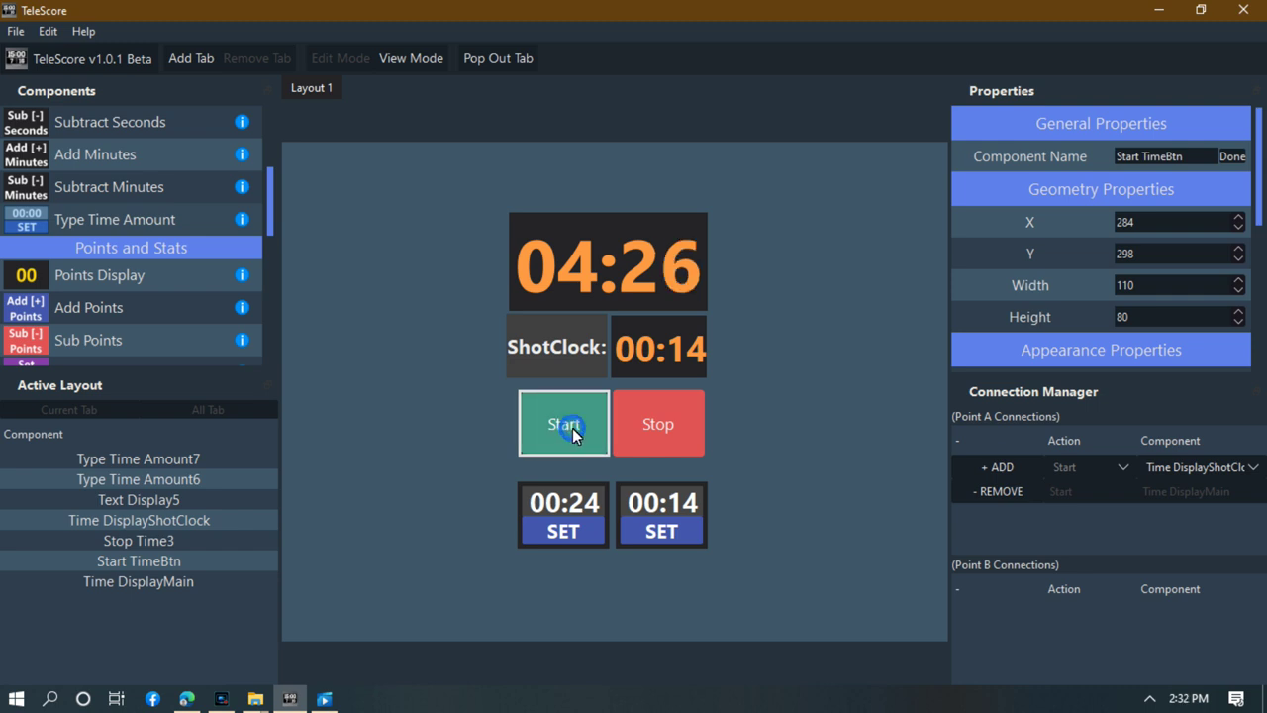
{"action": "left_click", "coordinate": [648, 424]}
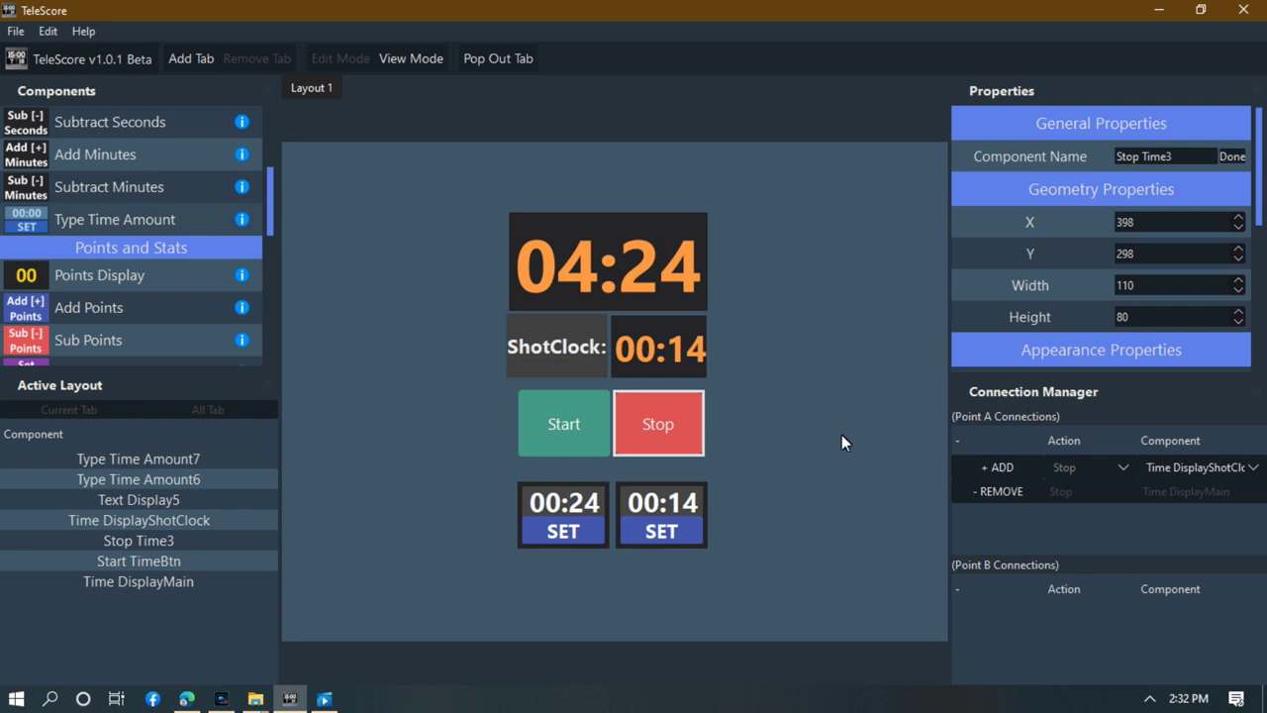
Connect the Start button's Start action to Time DisplayShotClock and deselect the button.
{"action": "left_click", "coordinate": [585, 427]}
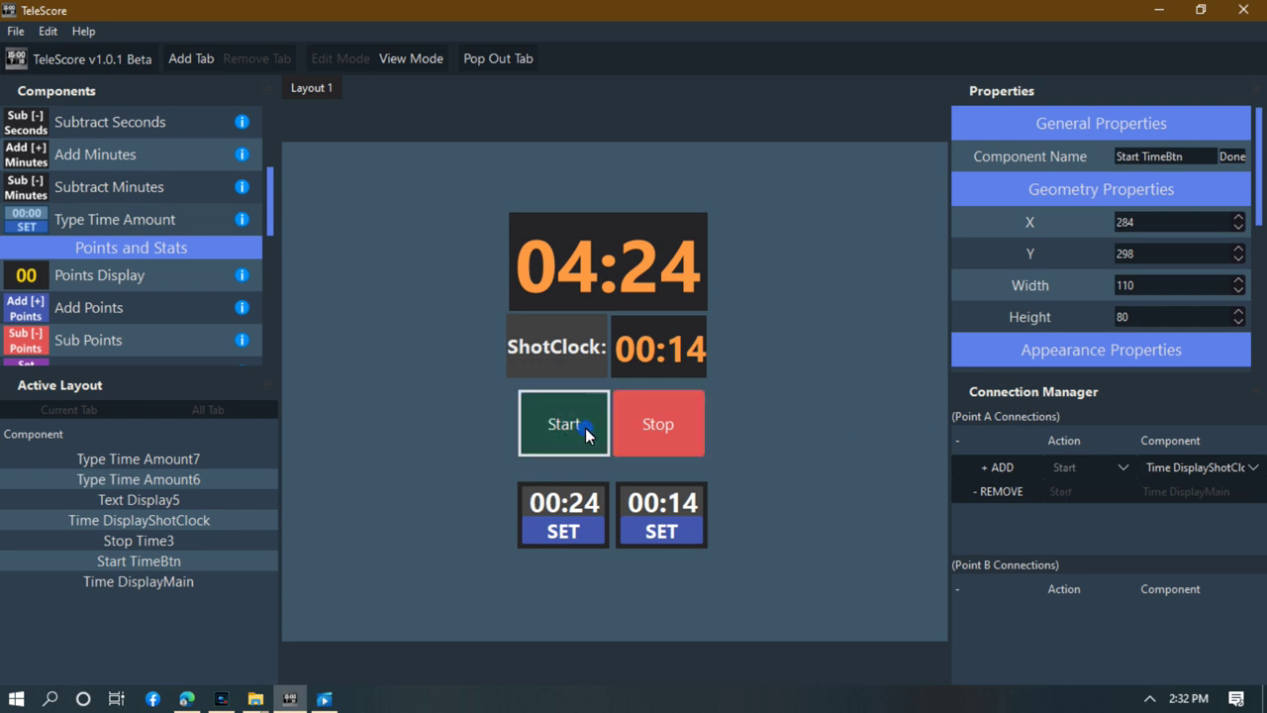
{"action": "left_click", "coordinate": [1015, 470]}
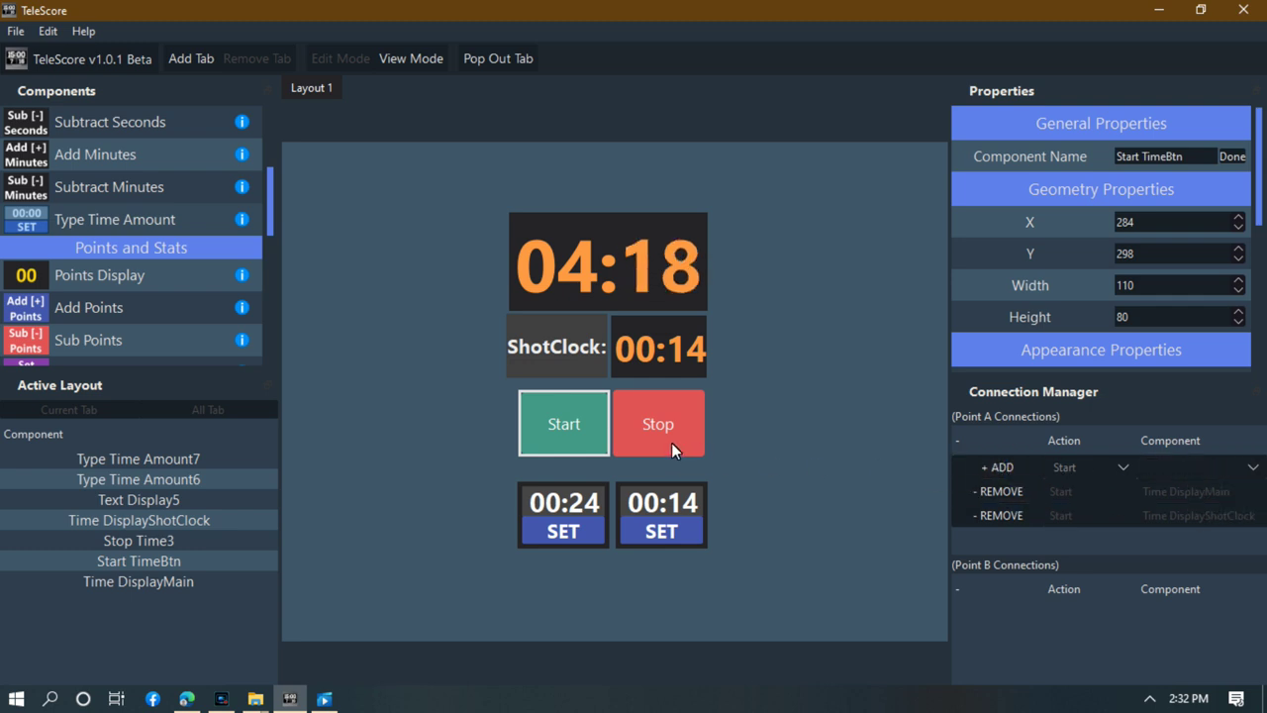
{"action": "left_click", "coordinate": [745, 447]}
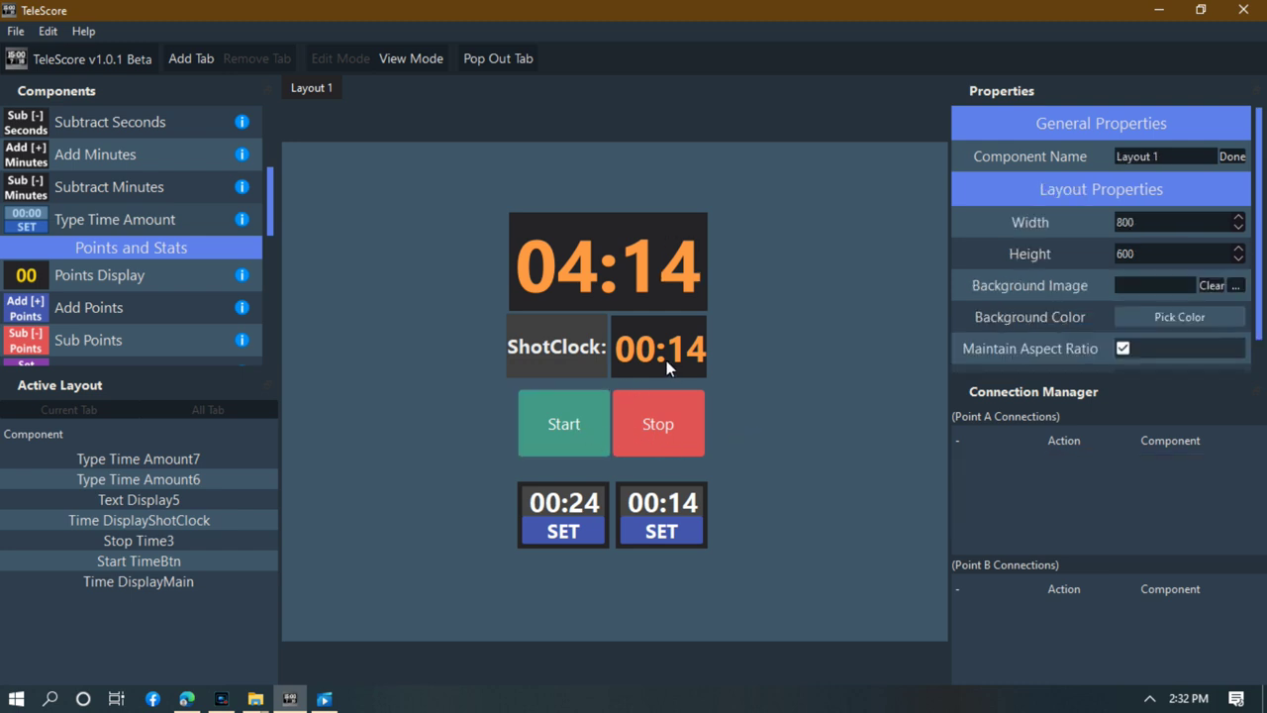
Test the new Start connection by stopping the clock, starting both clocks and stopping again.
{"action": "left_click", "coordinate": [681, 428]}
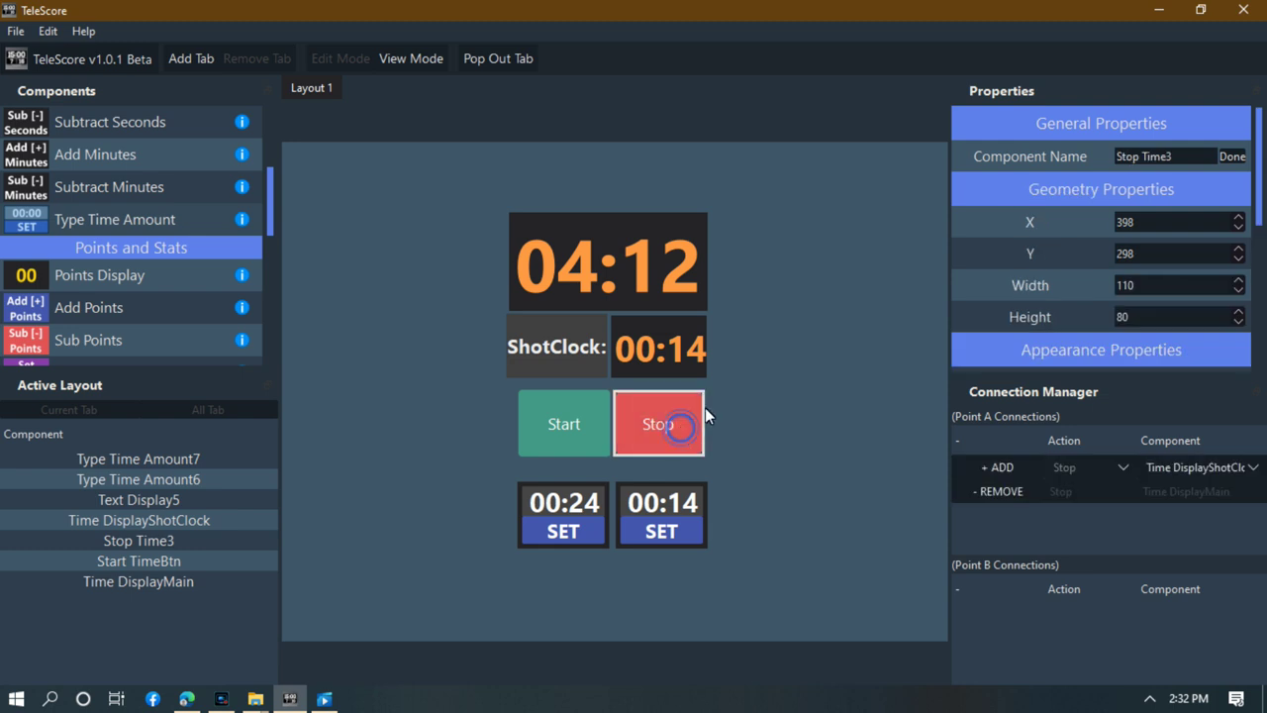
{"action": "left_click", "coordinate": [562, 428]}
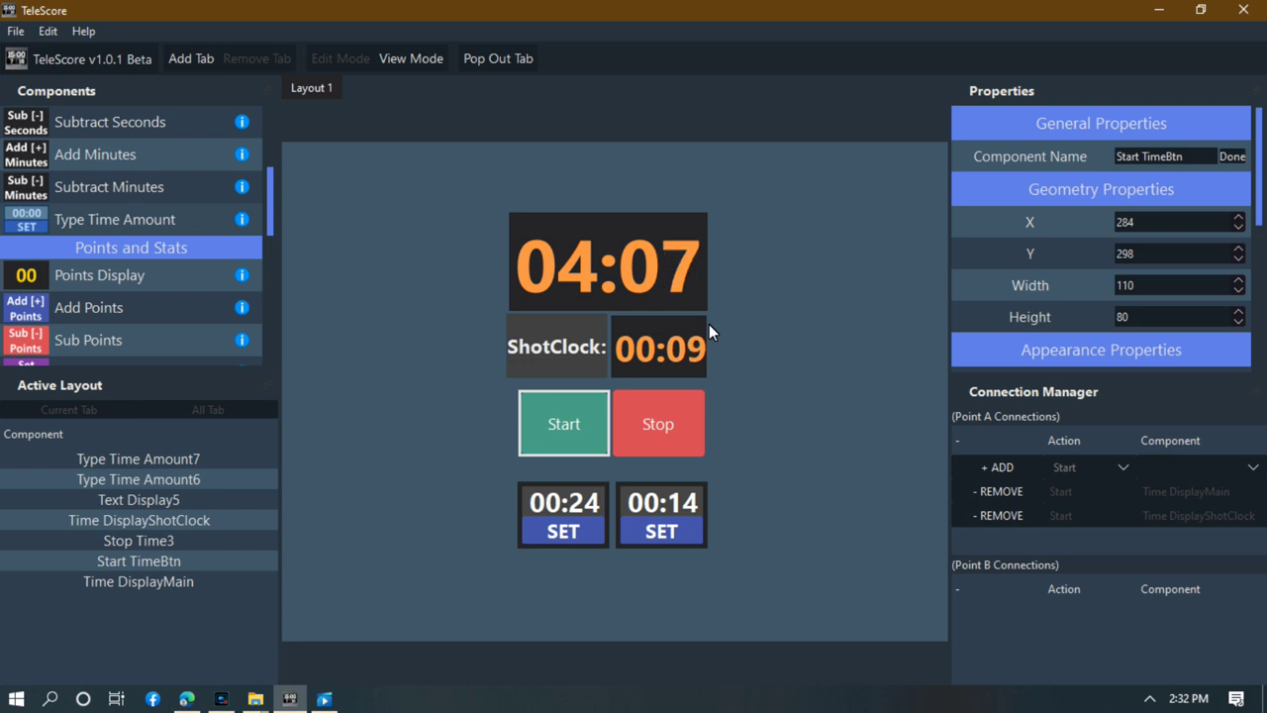
{"action": "left_click", "coordinate": [670, 430]}
Connect the Stop button's Stop action to Time DisplayShotClock and deselect the button.
{"action": "left_click", "coordinate": [672, 432]}
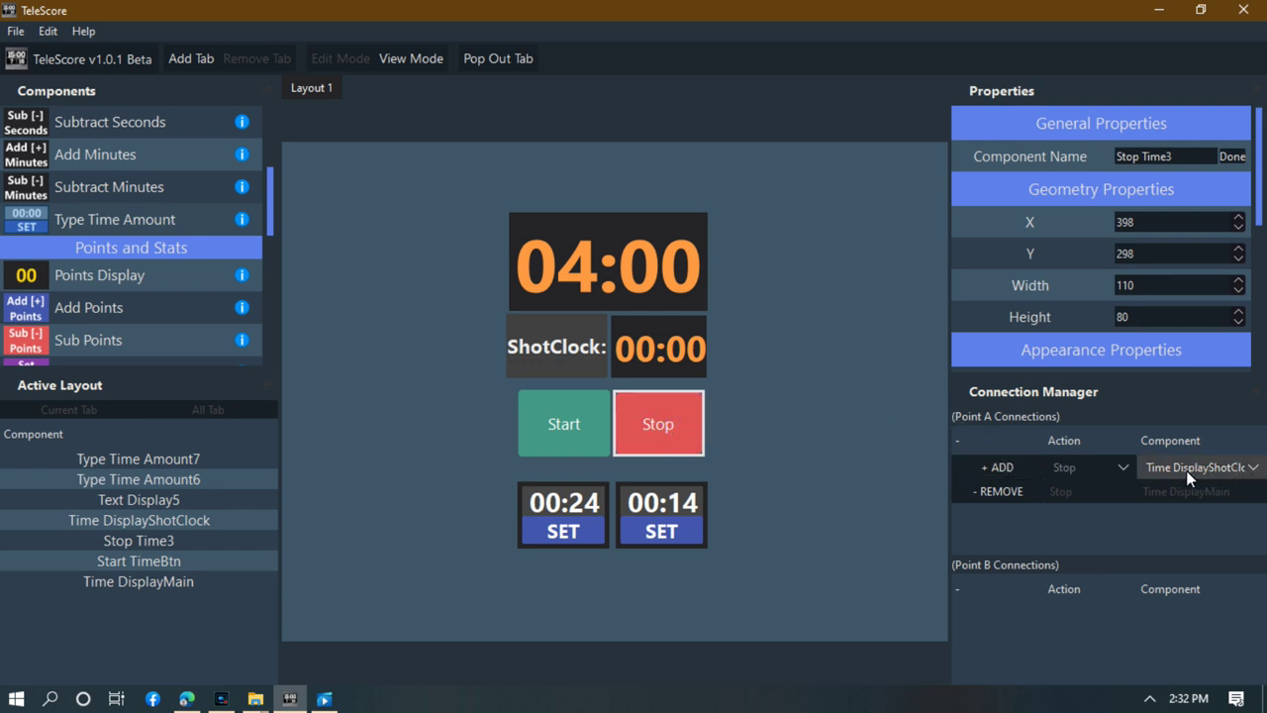
{"action": "left_click", "coordinate": [1019, 469]}
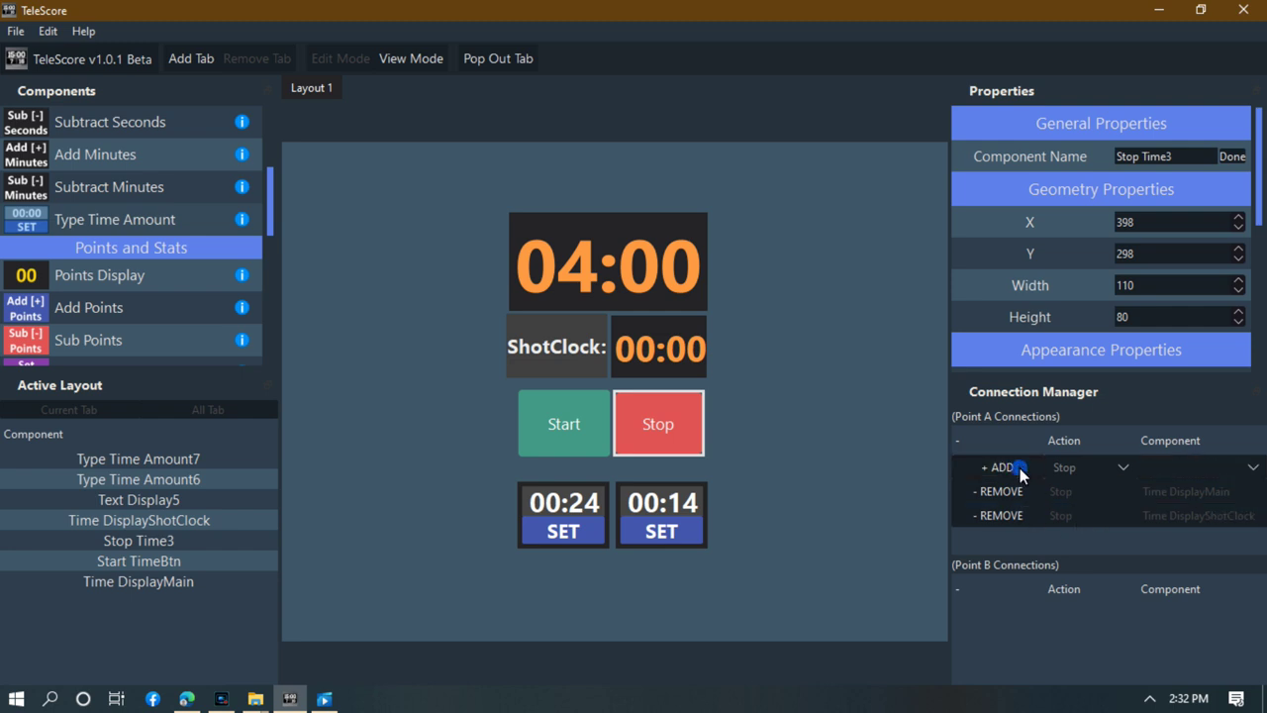
{"action": "left_click", "coordinate": [871, 470]}
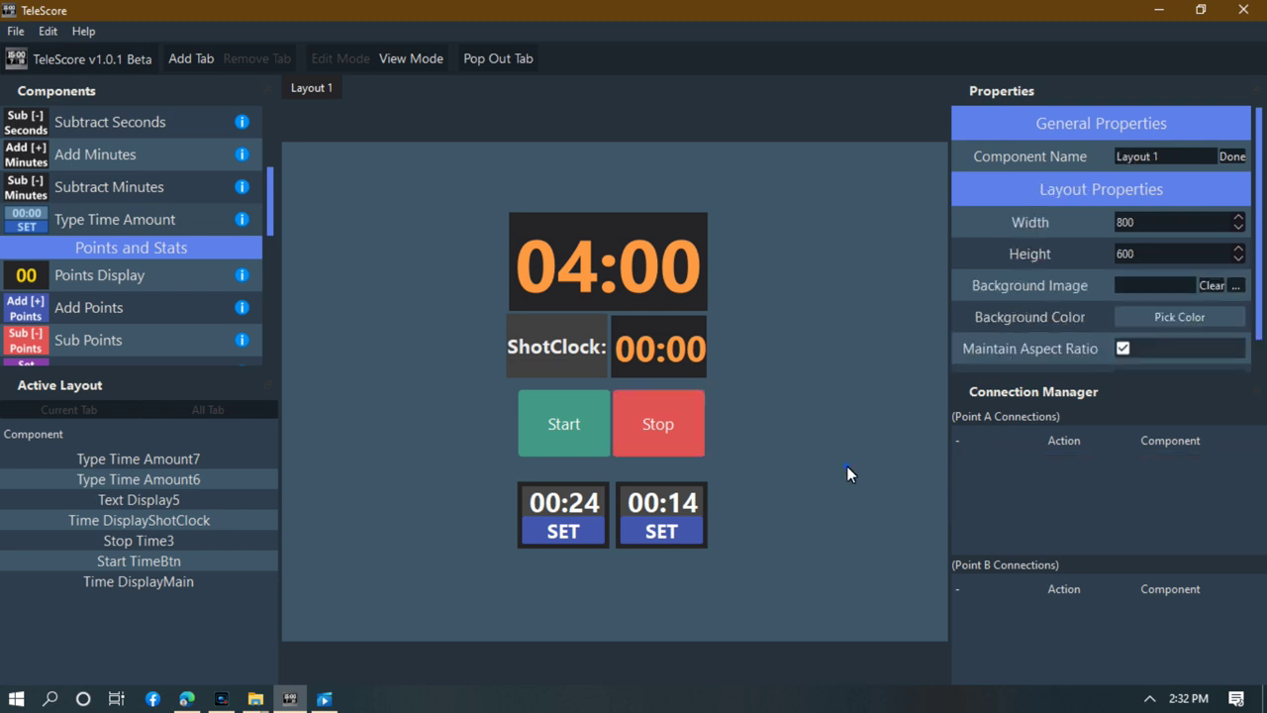
Test both clocks together by starting them, setting the shot clock to 00:24, restarting and stopping them.
{"action": "left_click", "coordinate": [557, 428]}
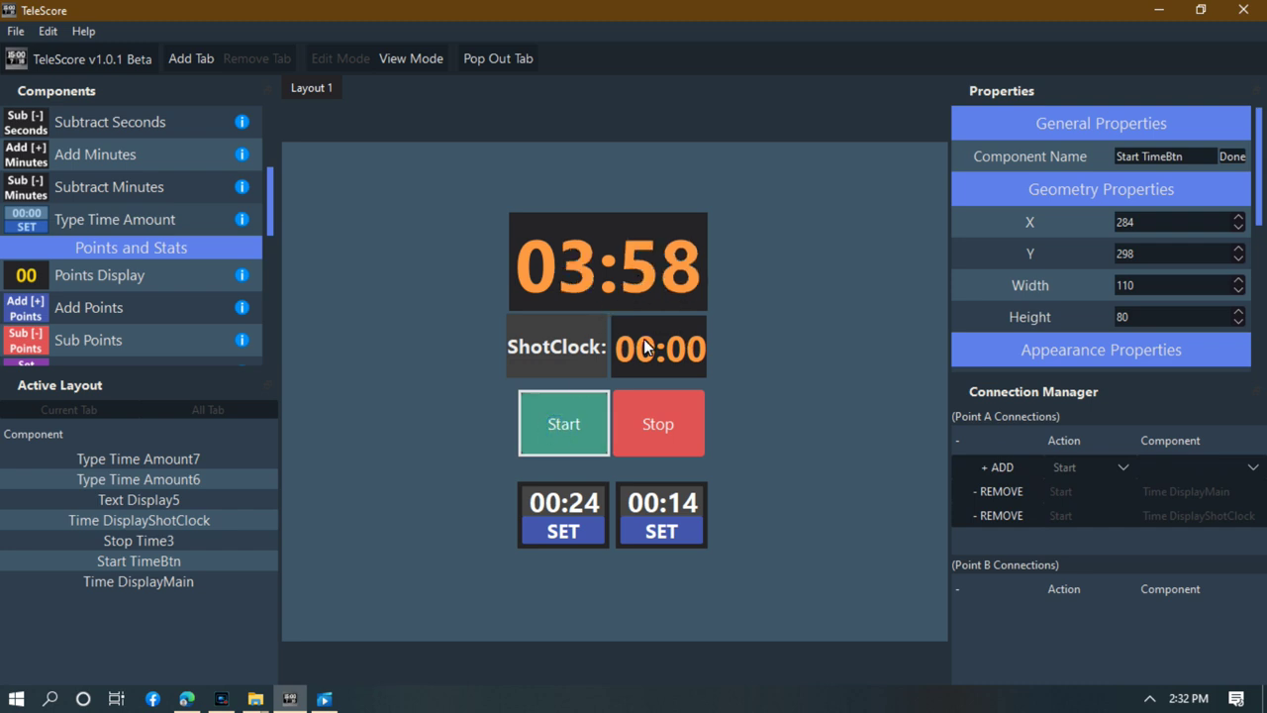
{"action": "left_click", "coordinate": [582, 534]}
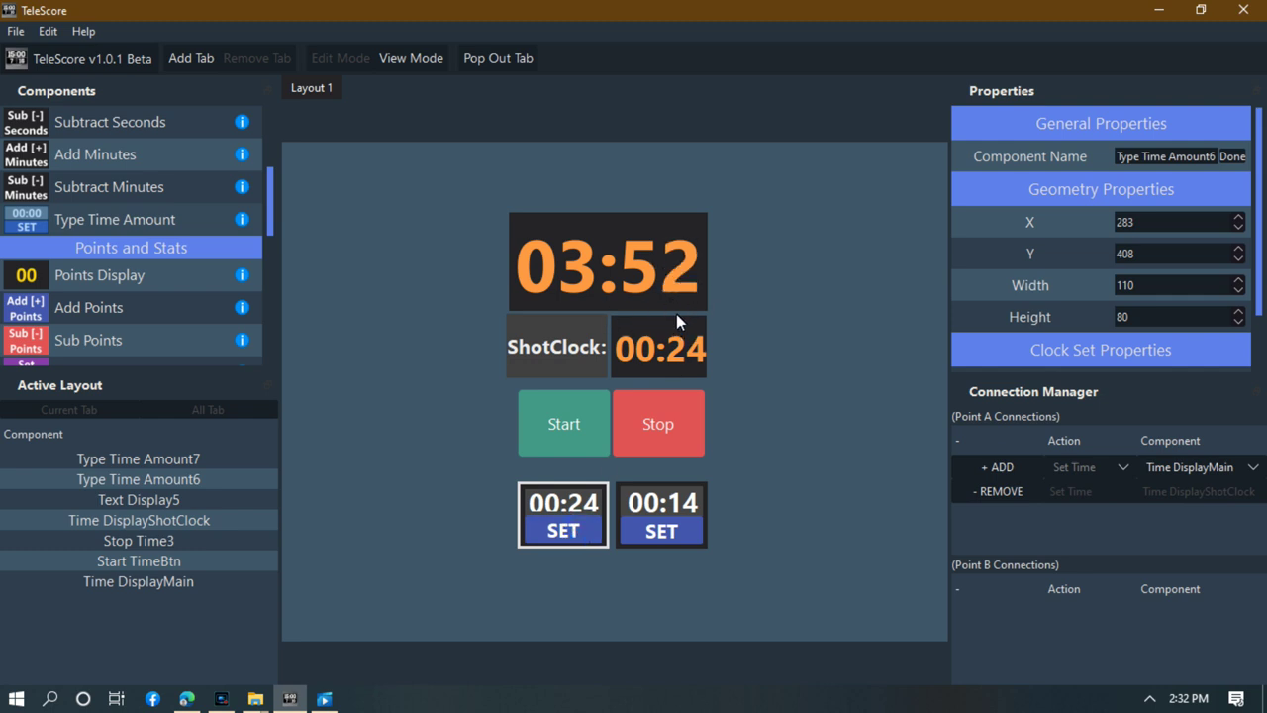
{"action": "left_click", "coordinate": [560, 439]}
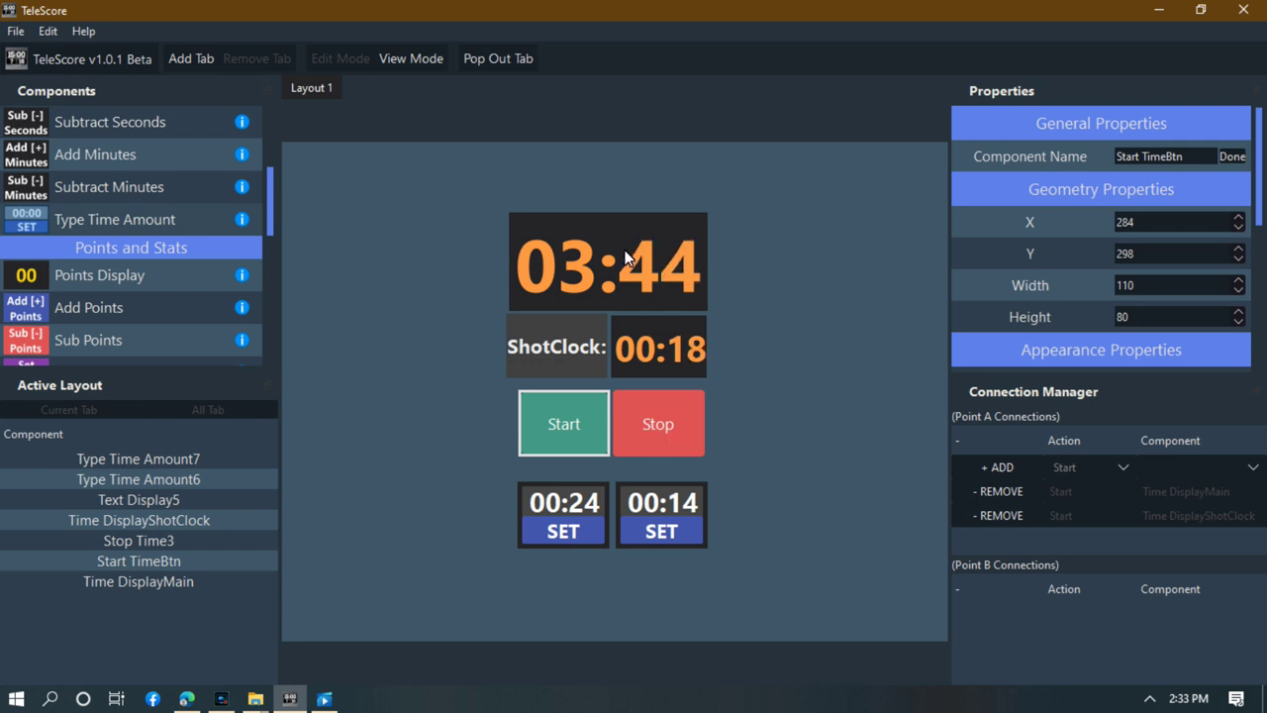
{"action": "left_click", "coordinate": [654, 441]}
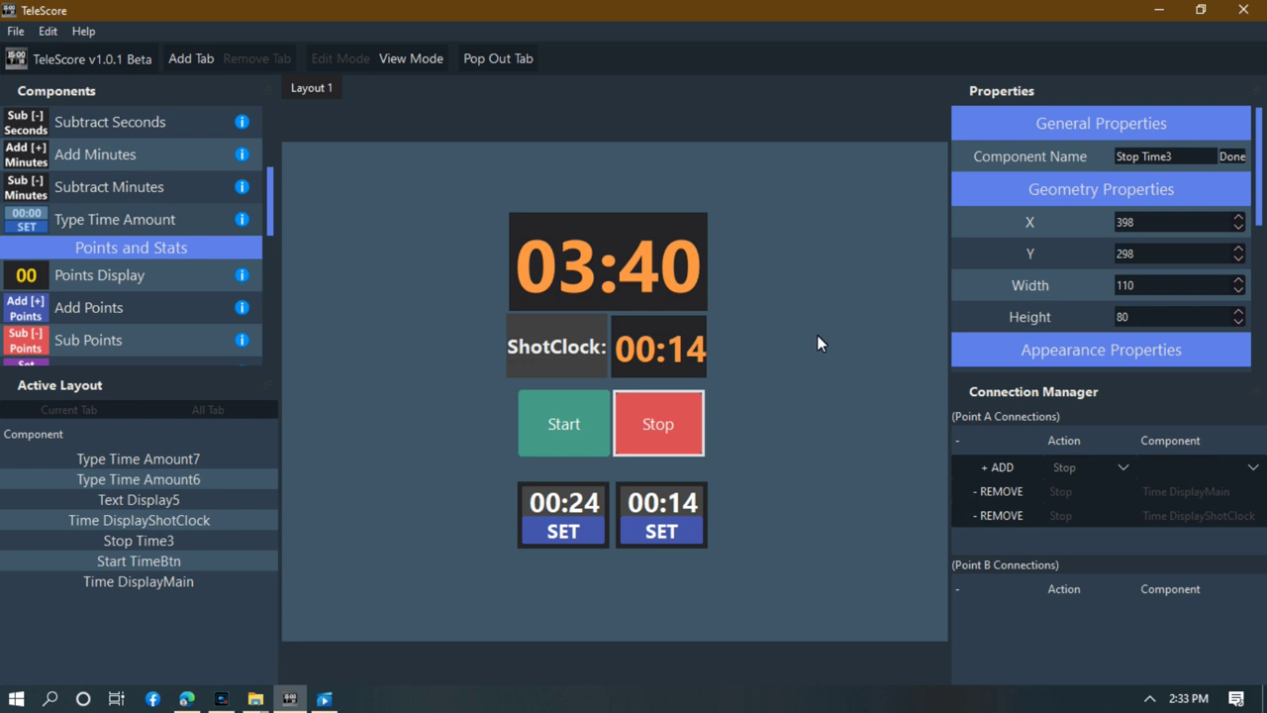
{"action": "left_click", "coordinate": [812, 344]}
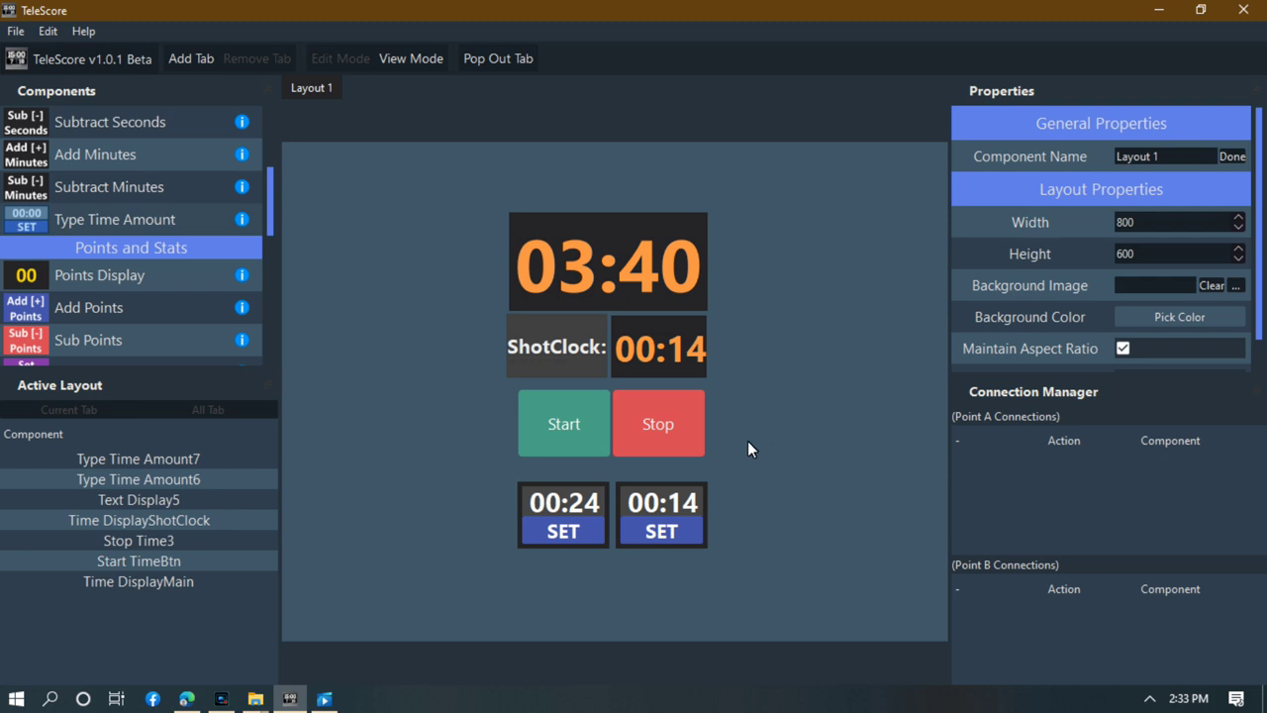
Lower the 00:24 and 00:14 preset components to about Y 442, and nudge the Start and Stop buttons, with Stop at about X 394, Y 299.
{"action": "left_click_drag", "start_coordinate": [587, 536], "coordinate": [589, 564]}
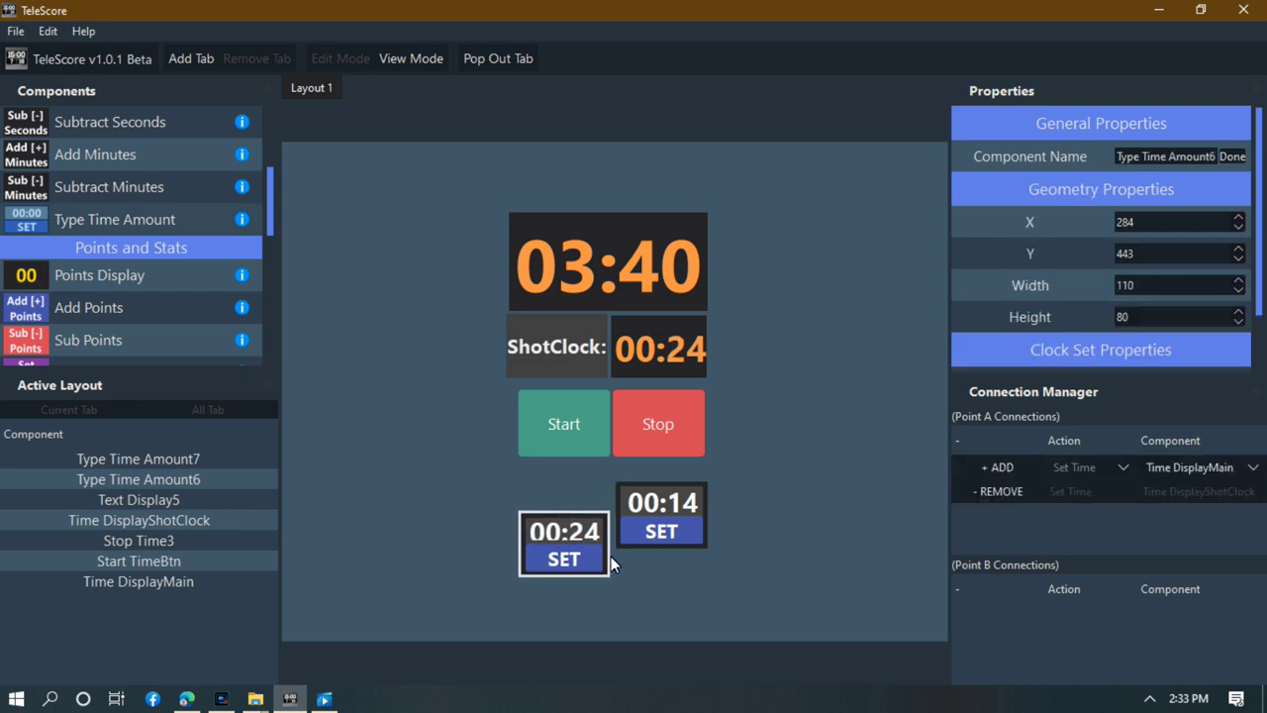
{"action": "left_click", "coordinate": [647, 530]}
{"action": "left_click_drag", "start_coordinate": [647, 530], "coordinate": [647, 556]}
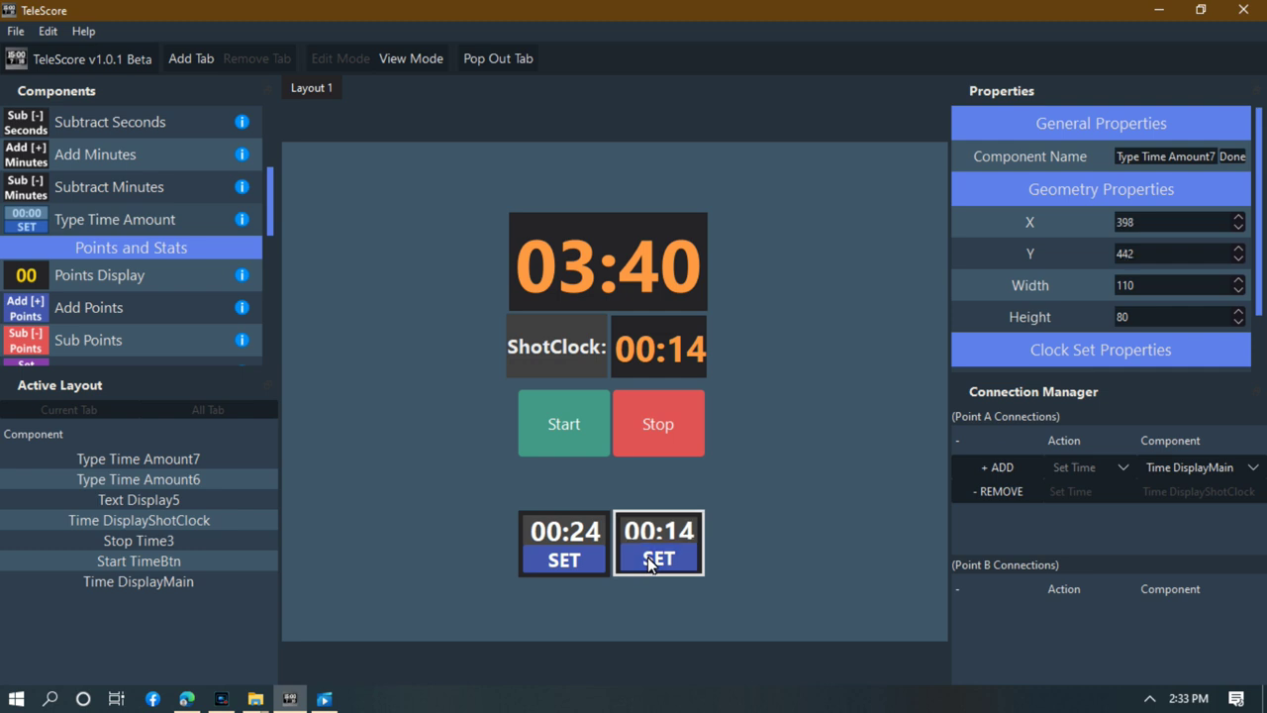
{"action": "left_click", "coordinate": [846, 529]}
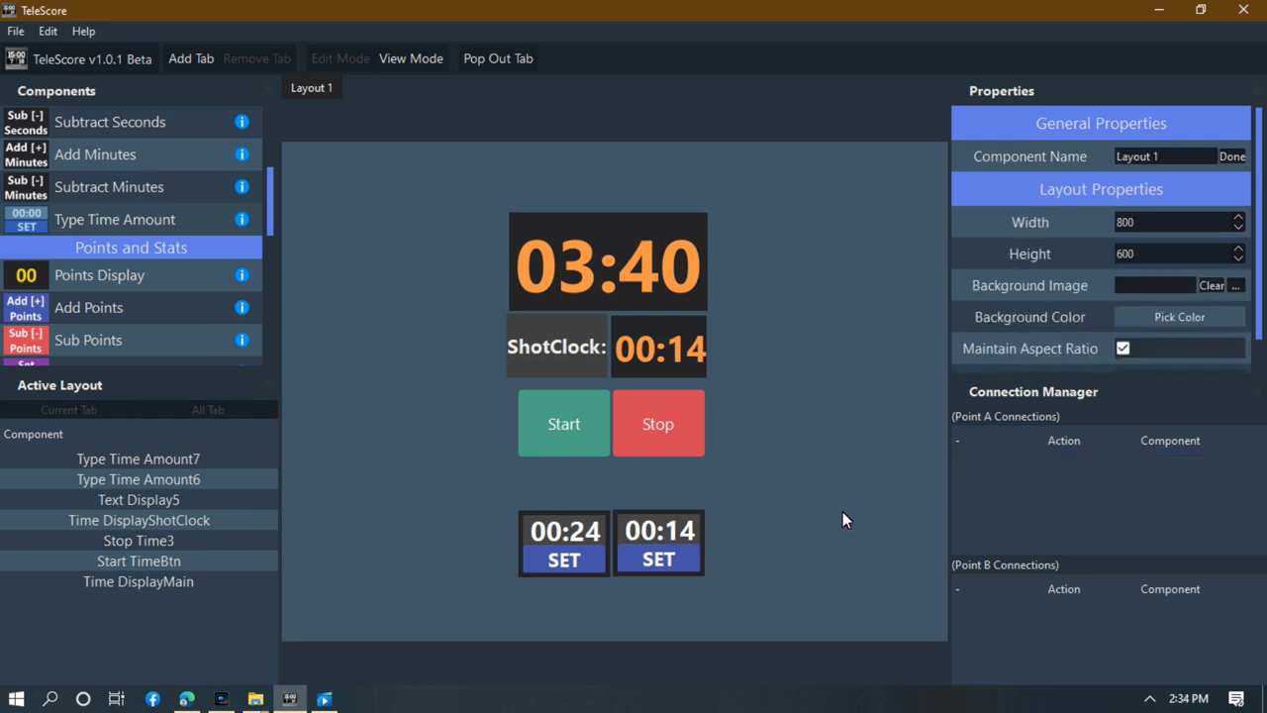
{"action": "left_click_drag", "start_coordinate": [573, 442], "coordinate": [639, 436]}
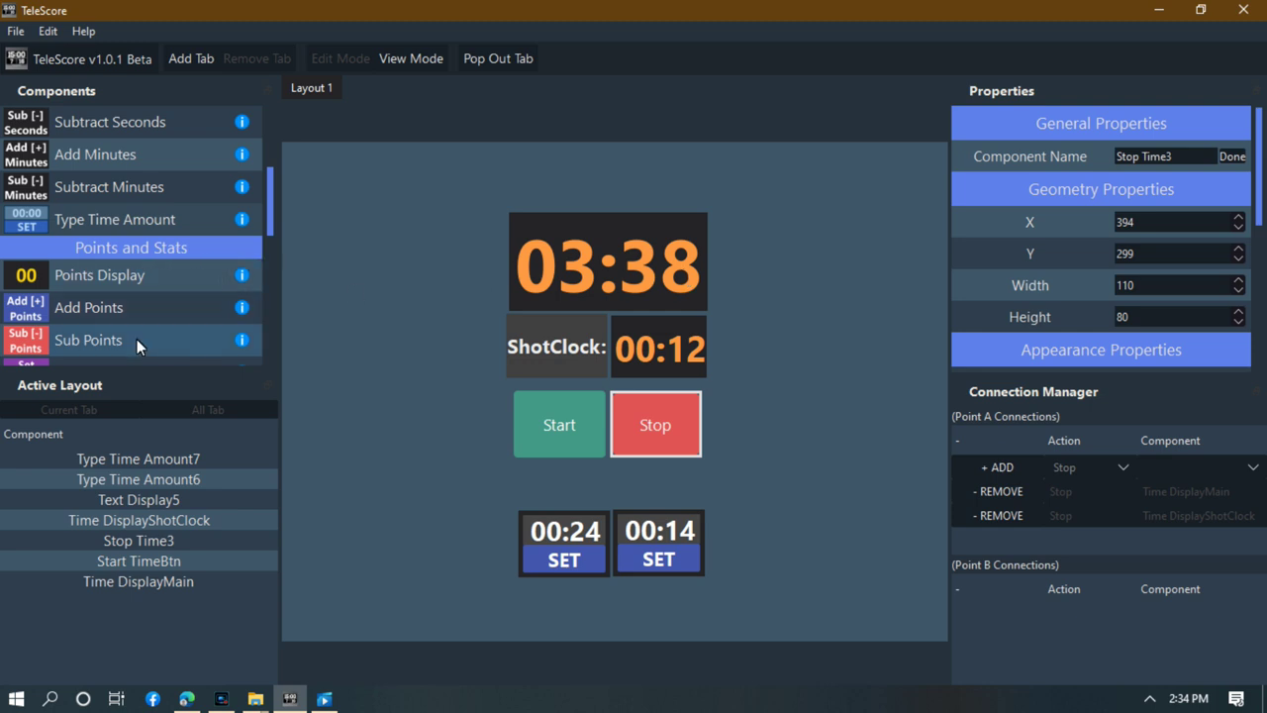
Add an Add Seconds component between the Start button and the 00:24 preset, about 191 by 50, at about X 219, Y 384.
{"action": "scroll", "coordinate": [140, 287], "scroll_direction": "up", "scroll_amount": 2}
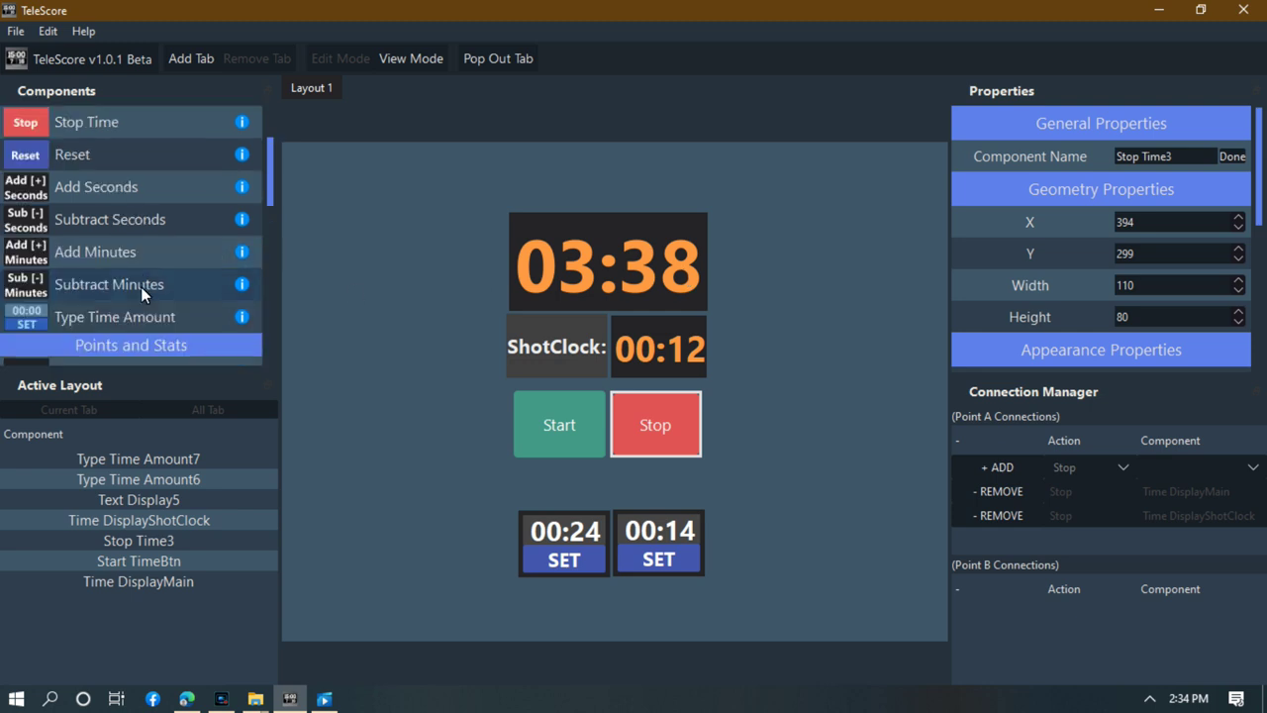
{"action": "left_click", "coordinate": [97, 186]}
{"action": "left_click", "coordinate": [525, 457]}
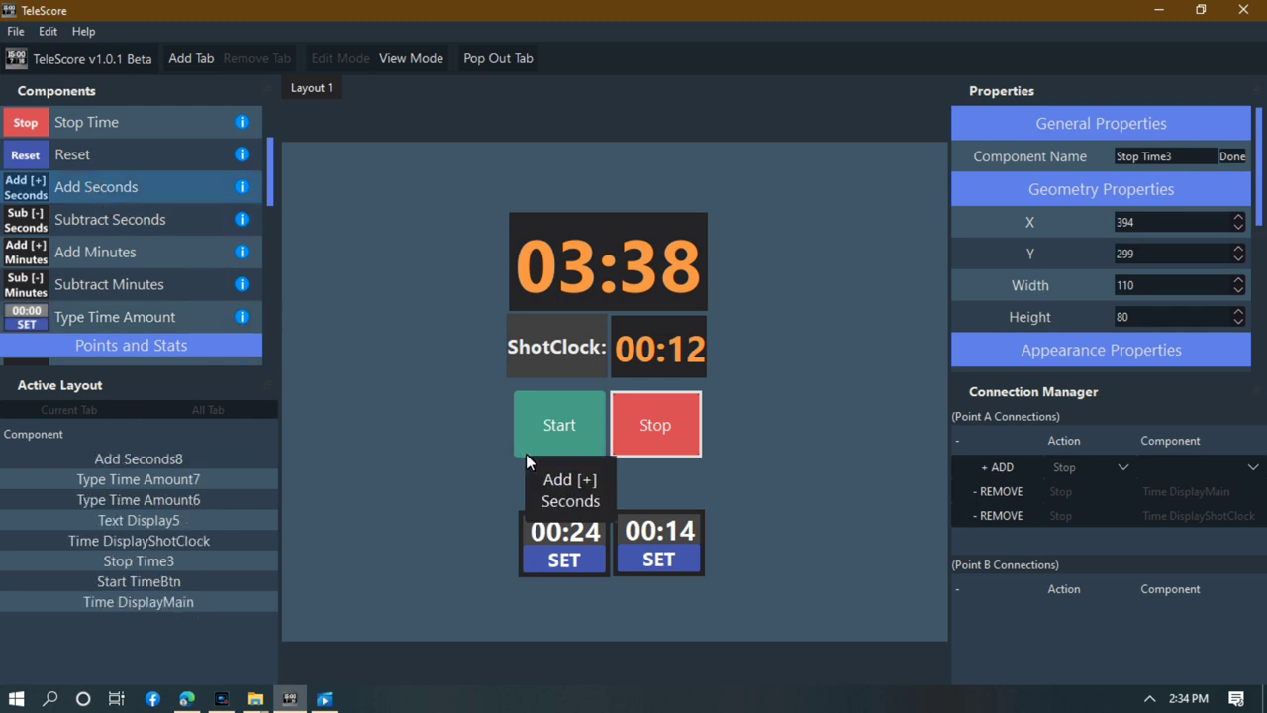
{"action": "left_click", "coordinate": [601, 483]}
{"action": "mouse_move", "coordinate": [615, 521]}
{"action": "left_mouse_down"}
{"action": "mouse_move", "coordinate": [664, 501]}
{"action": "mouse_move", "coordinate": [720, 502]}
{"action": "mouse_move", "coordinate": [602, 503]}
{"action": "left_mouse_up"}
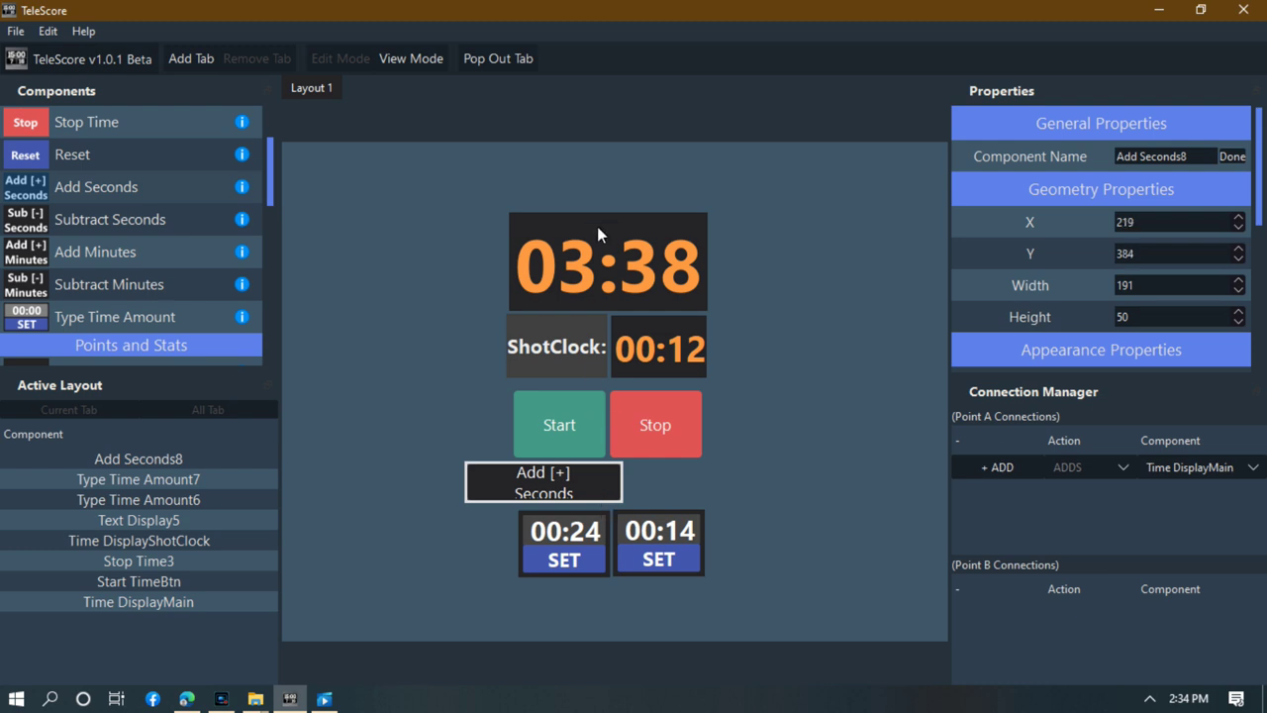
{"action": "left_click", "coordinate": [669, 495]}
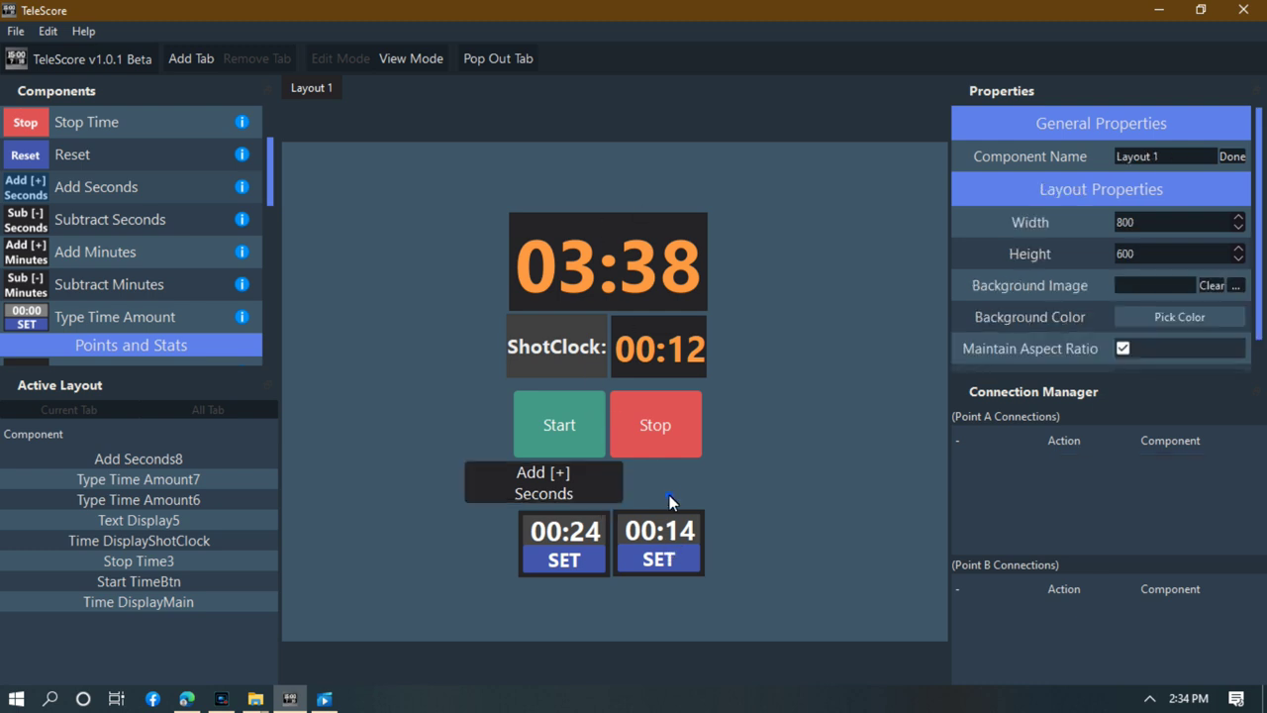
Change the display font of the Add Seconds component to Segoe UI Light.
{"action": "left_click", "coordinate": [593, 490]}
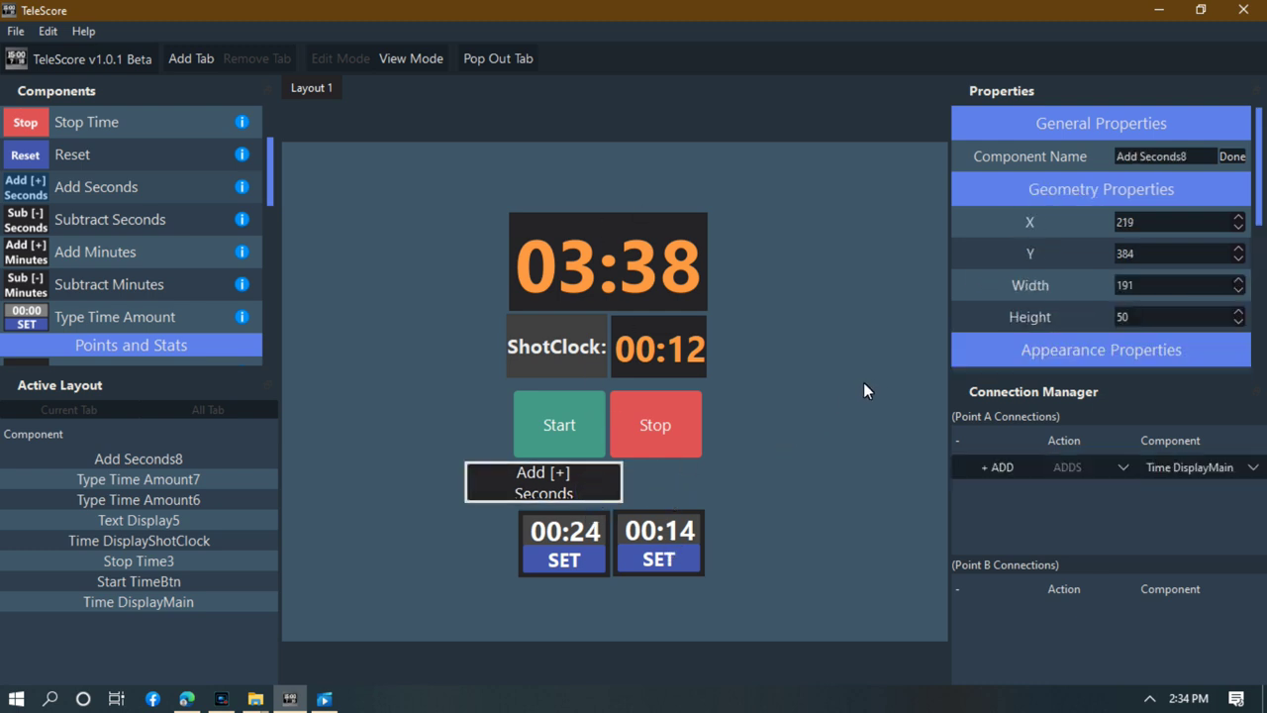
{"action": "scroll", "coordinate": [1128, 361], "scroll_direction": "down", "scroll_amount": 2}
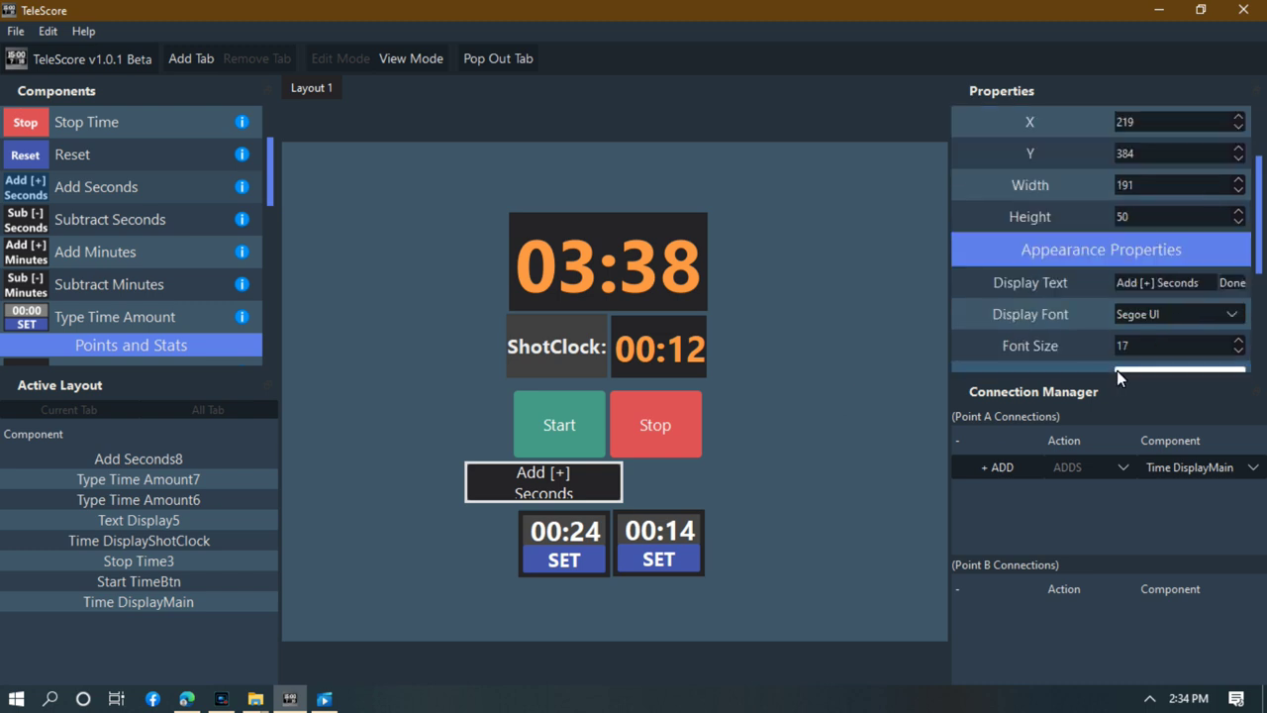
{"action": "scroll", "coordinate": [1138, 326], "scroll_direction": "down", "scroll_amount": 2}
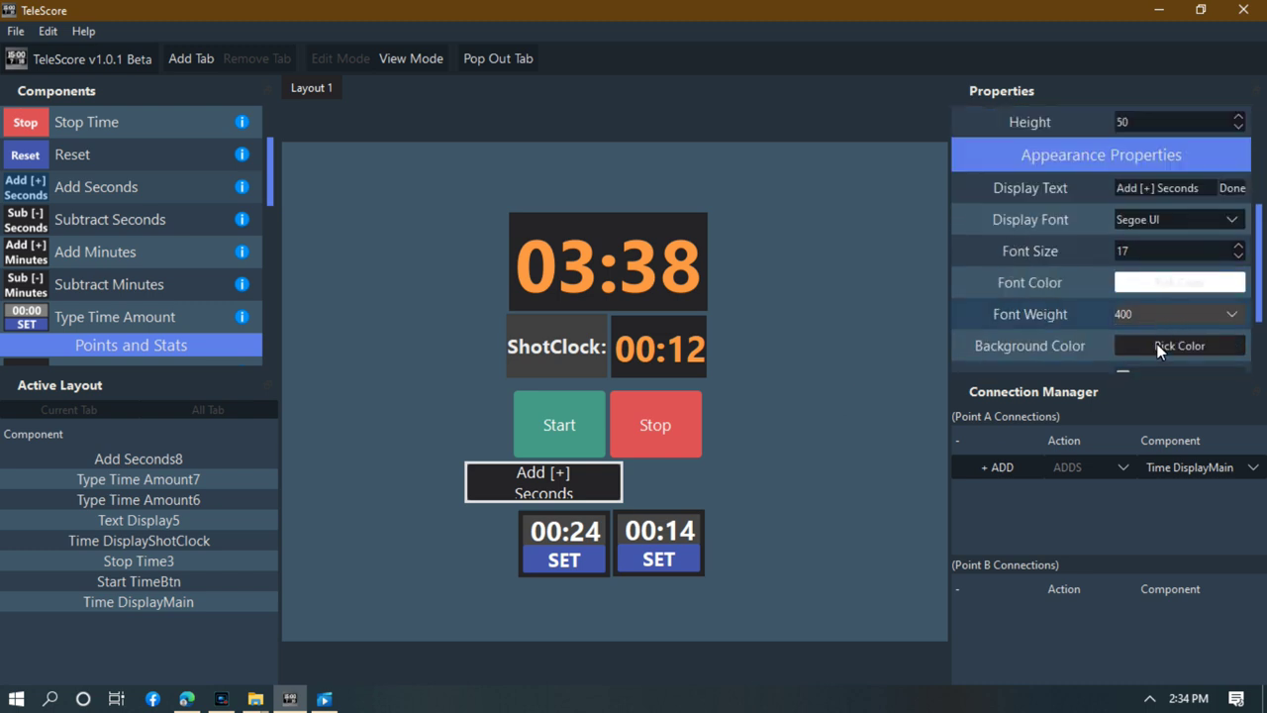
{"action": "left_click", "coordinate": [1161, 187]}
{"action": "scroll", "coordinate": [1166, 185], "scroll_direction": "up", "scroll_amount": 3}
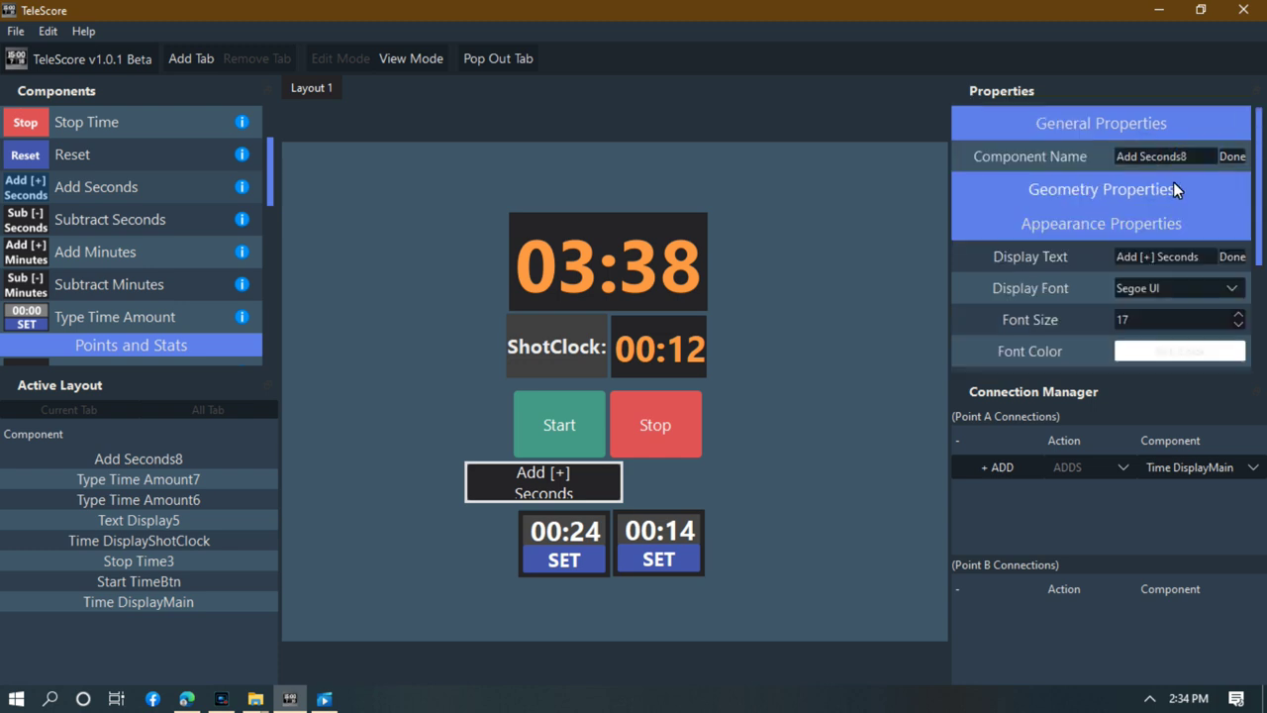
{"action": "left_click", "coordinate": [1184, 157]}
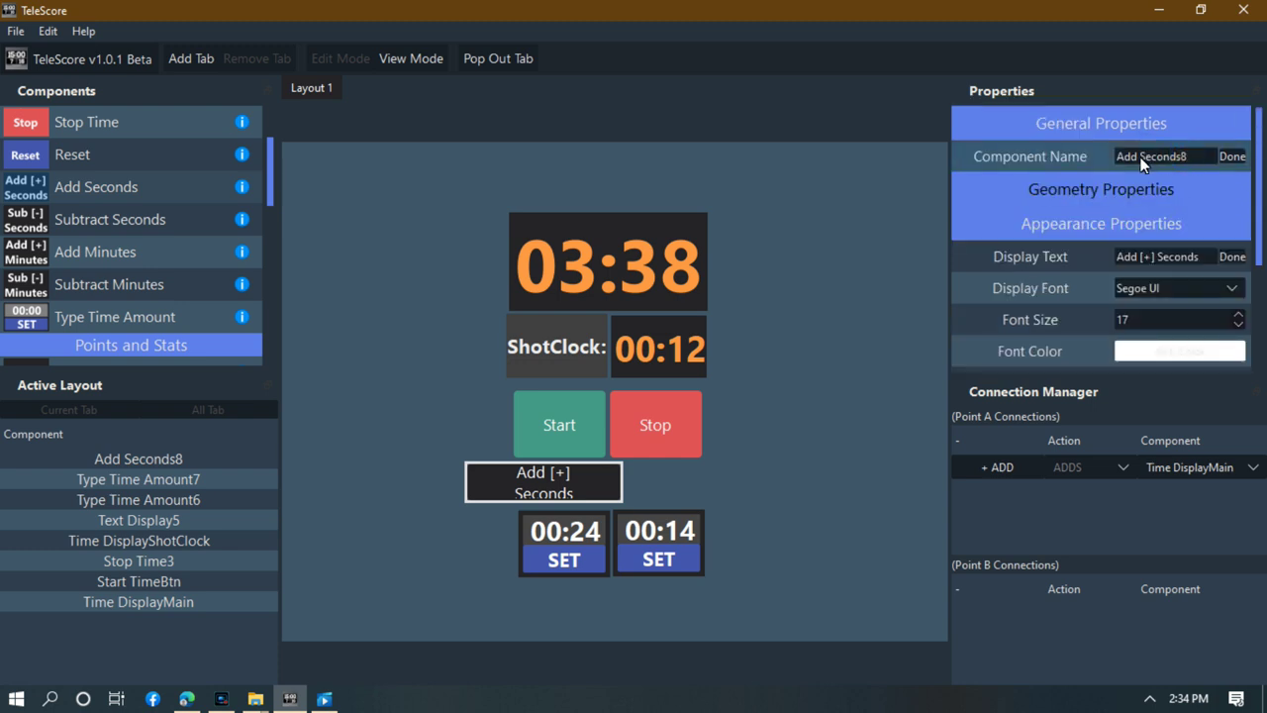
{"action": "left_click", "coordinate": [1160, 285]}
{"action": "scroll", "coordinate": [1161, 287], "scroll_direction": "down", "scroll_amount": 4}
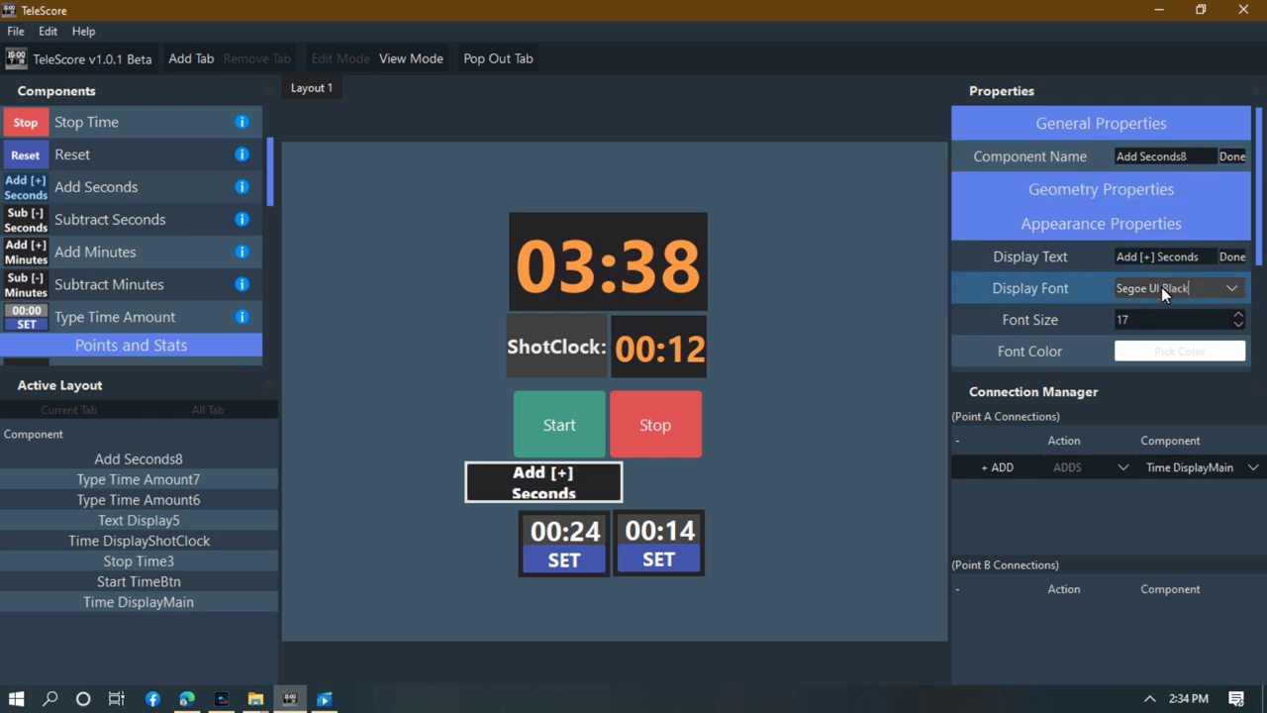
Change the Add Seconds component's display text to "Add Seconds", without the [+] sign.
{"action": "left_click", "coordinate": [1154, 257]}
{"action": "key", "text": "BackSpace"}
{"action": "key", "text": "BackSpace"}
{"action": "key", "text": "BackSpace"}
{"action": "key", "text": "BackSpace"}
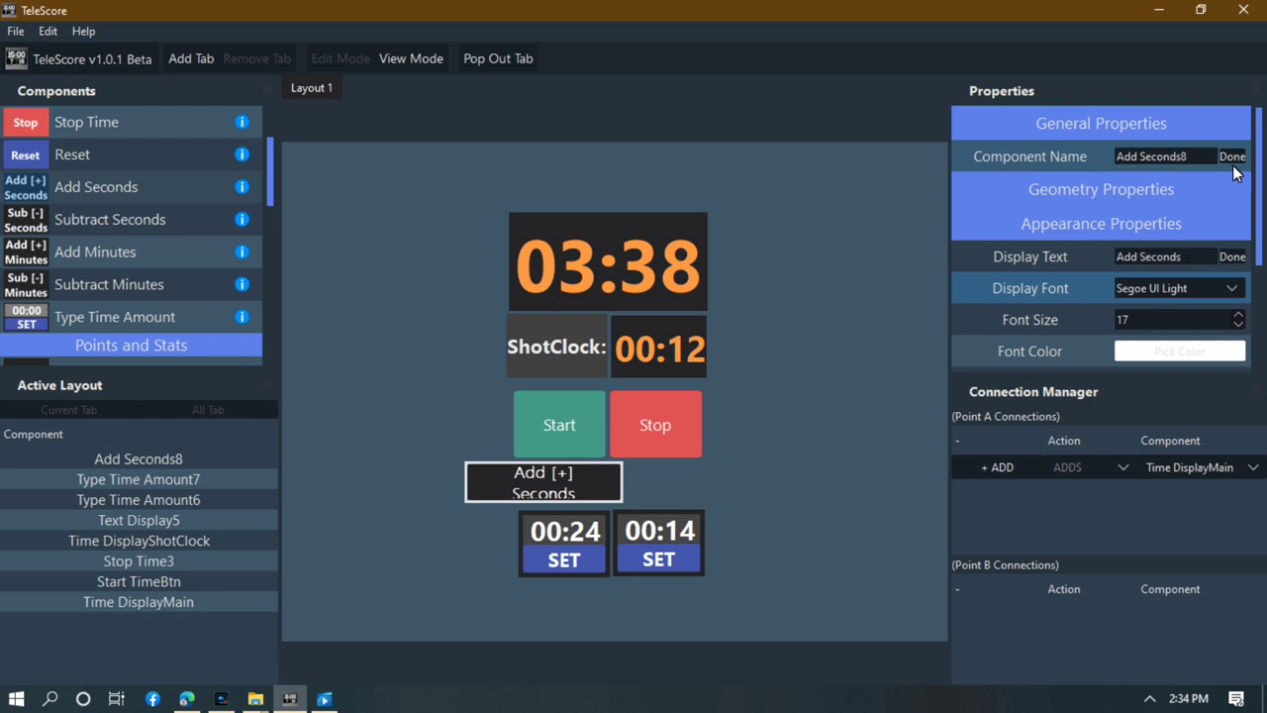
{"action": "left_click", "coordinate": [1231, 256]}
Widen the Add Seconds component to about 257 by 51 and move it to about X 211, Y 384.
{"action": "left_click", "coordinate": [572, 477]}
{"action": "left_click_drag", "start_coordinate": [620, 503], "coordinate": [678, 504]}
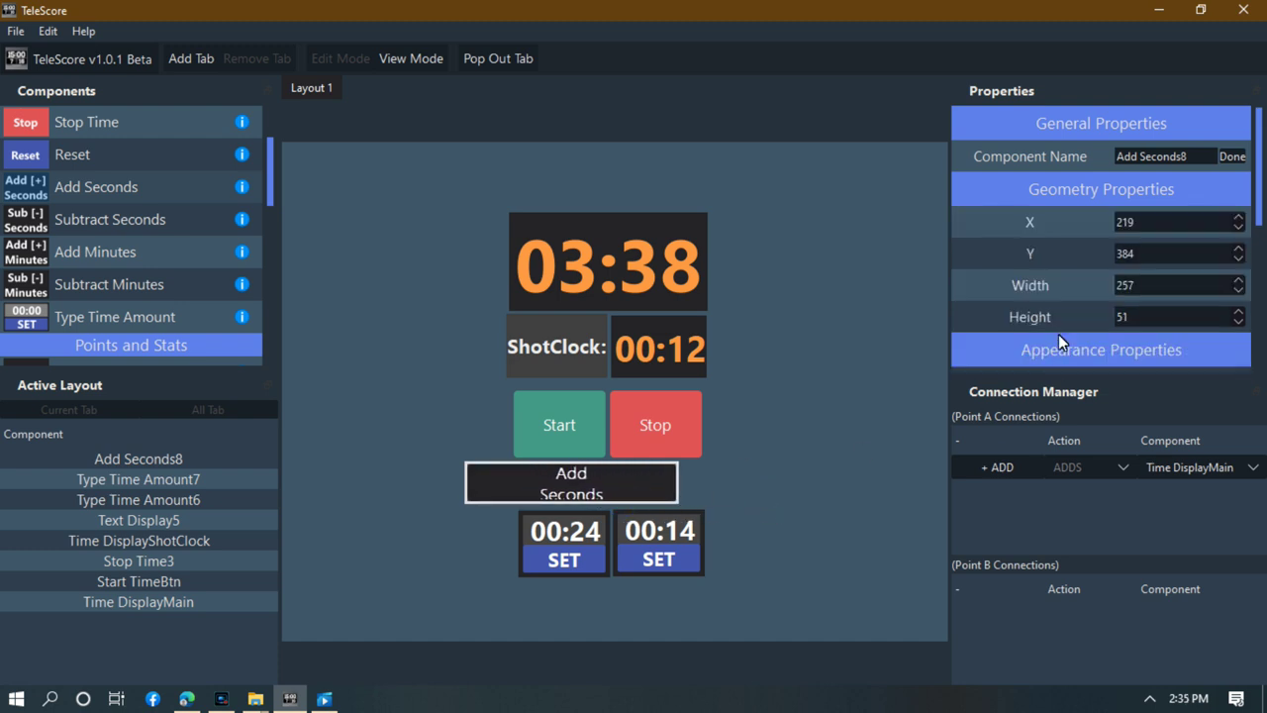
{"action": "left_click_drag", "start_coordinate": [602, 500], "coordinate": [593, 500]}
{"action": "scroll", "coordinate": [1100, 277], "scroll_direction": "down", "scroll_amount": 5}
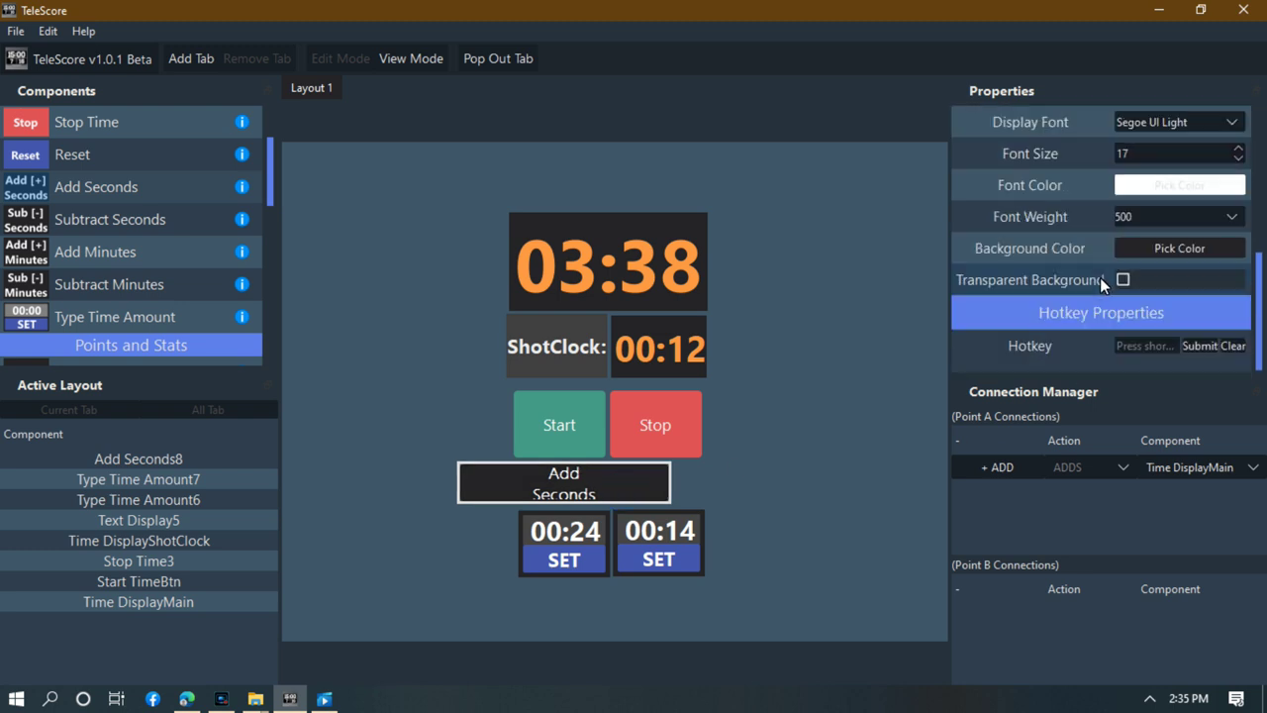
{"action": "scroll", "coordinate": [1100, 277], "scroll_direction": "up", "scroll_amount": 5}
{"action": "scroll", "coordinate": [1101, 278], "scroll_direction": "down", "scroll_amount": 5}
{"action": "scroll", "coordinate": [1101, 285], "scroll_direction": "up", "scroll_amount": 5}
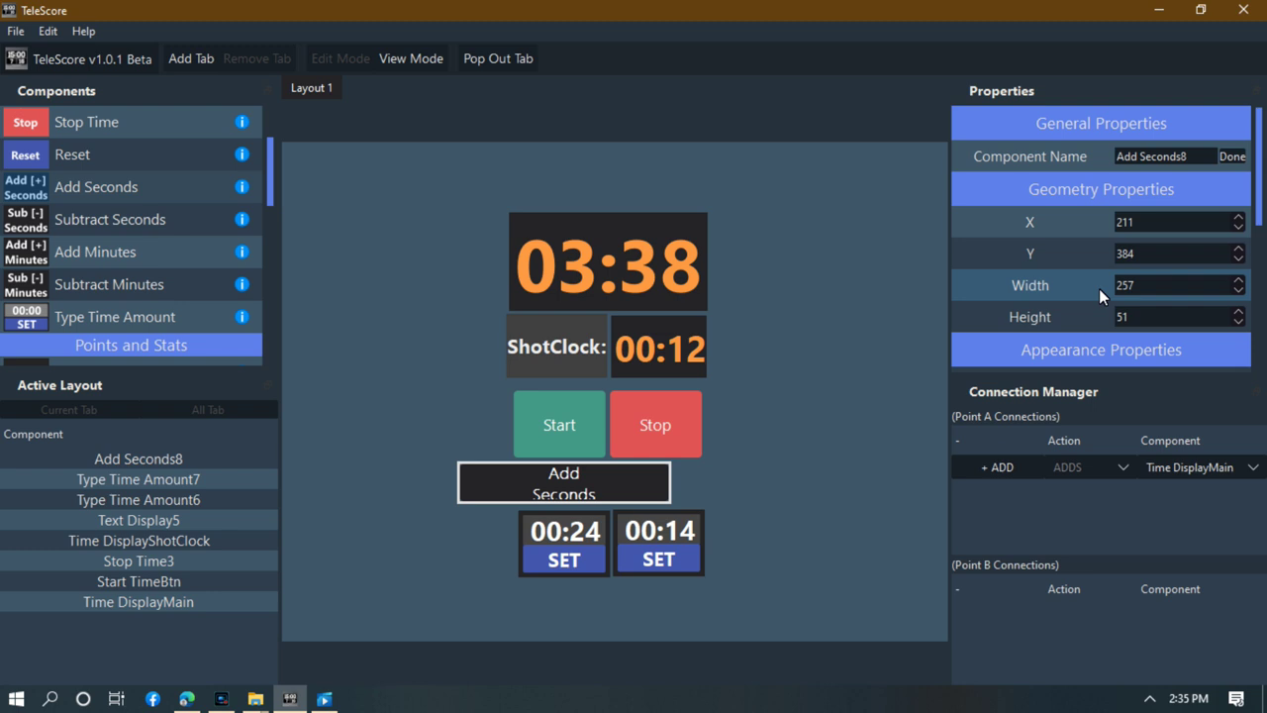
Narrow the Add Seconds component to about 111 by 51 and place it under the Start button at about X 277, Y 384.
{"action": "scroll", "coordinate": [1102, 303], "scroll_direction": "down", "scroll_amount": 2}
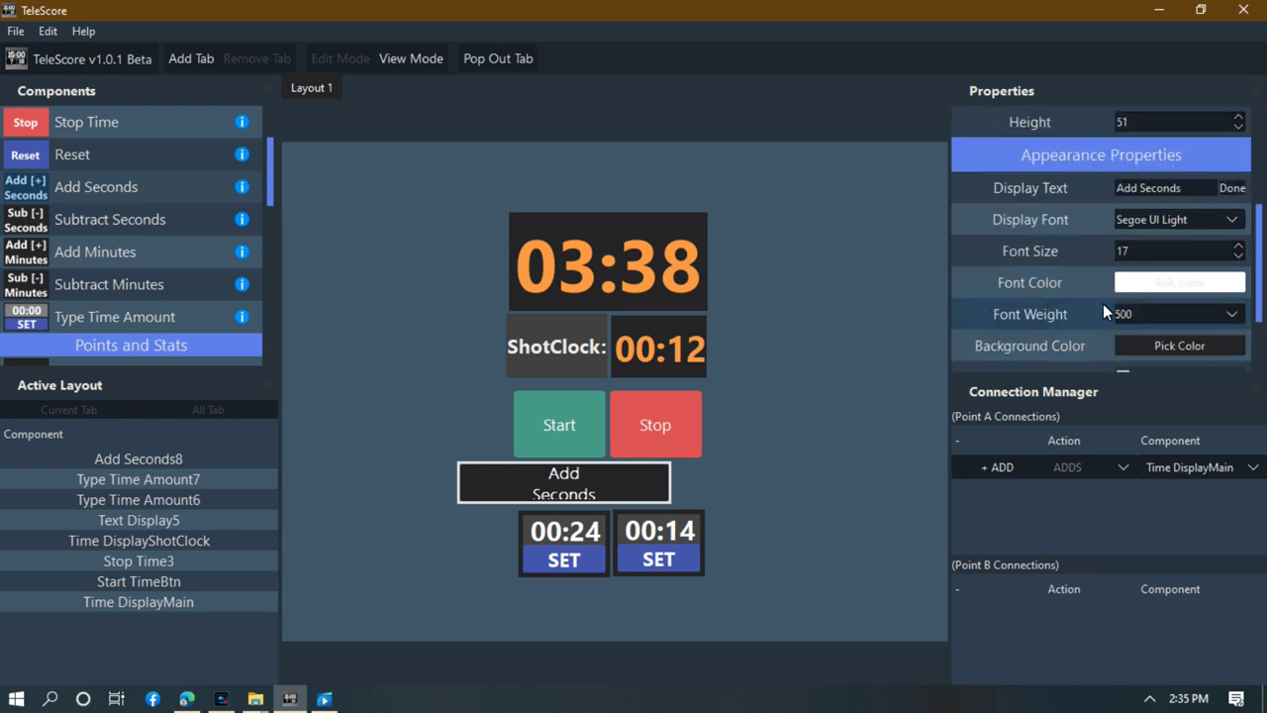
{"action": "left_click", "coordinate": [617, 505]}
{"action": "left_click", "coordinate": [633, 499]}
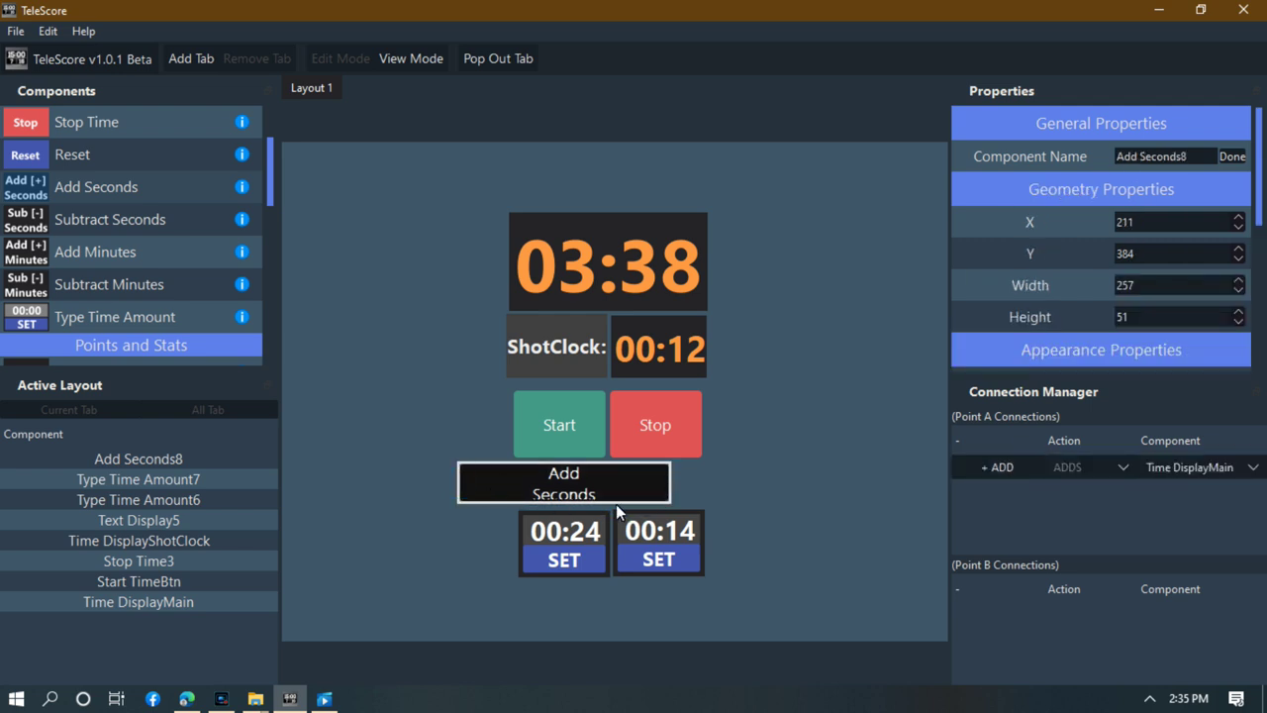
{"action": "left_click_drag", "start_coordinate": [671, 501], "coordinate": [608, 502]}
{"action": "left_click", "coordinate": [628, 493]}
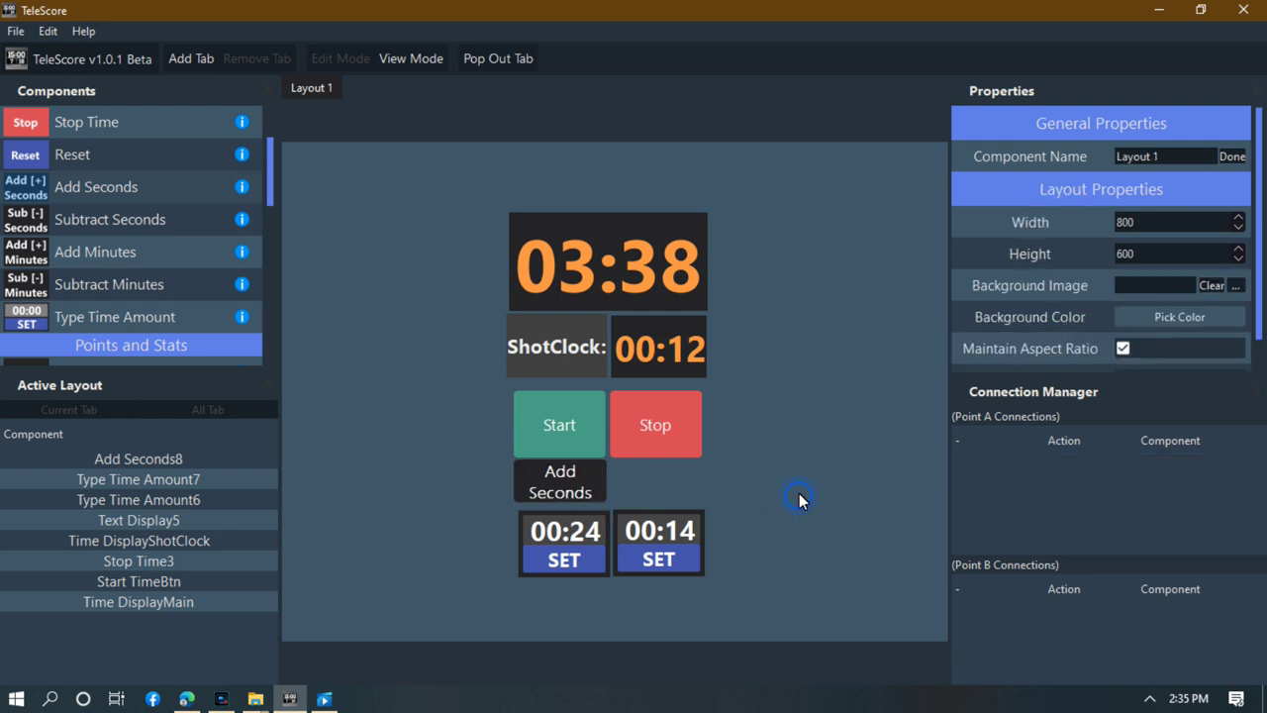
{"action": "left_click", "coordinate": [572, 493]}
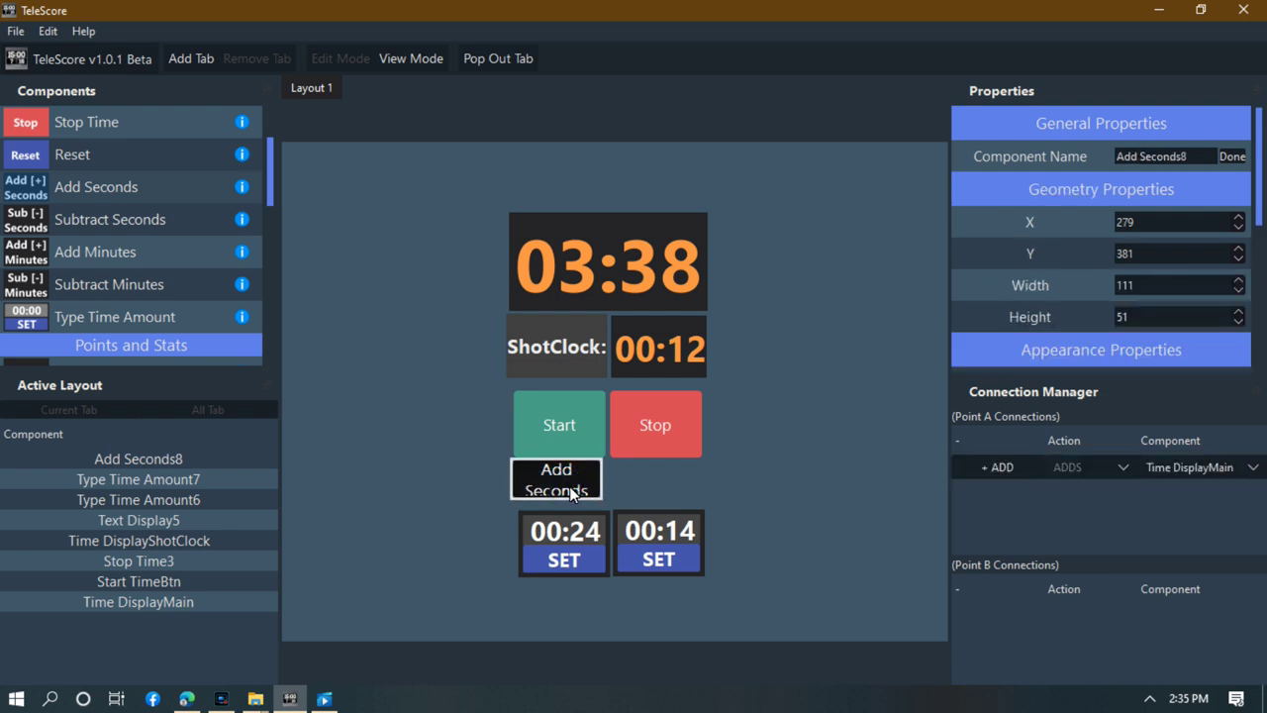
{"action": "left_click", "coordinate": [651, 479]}
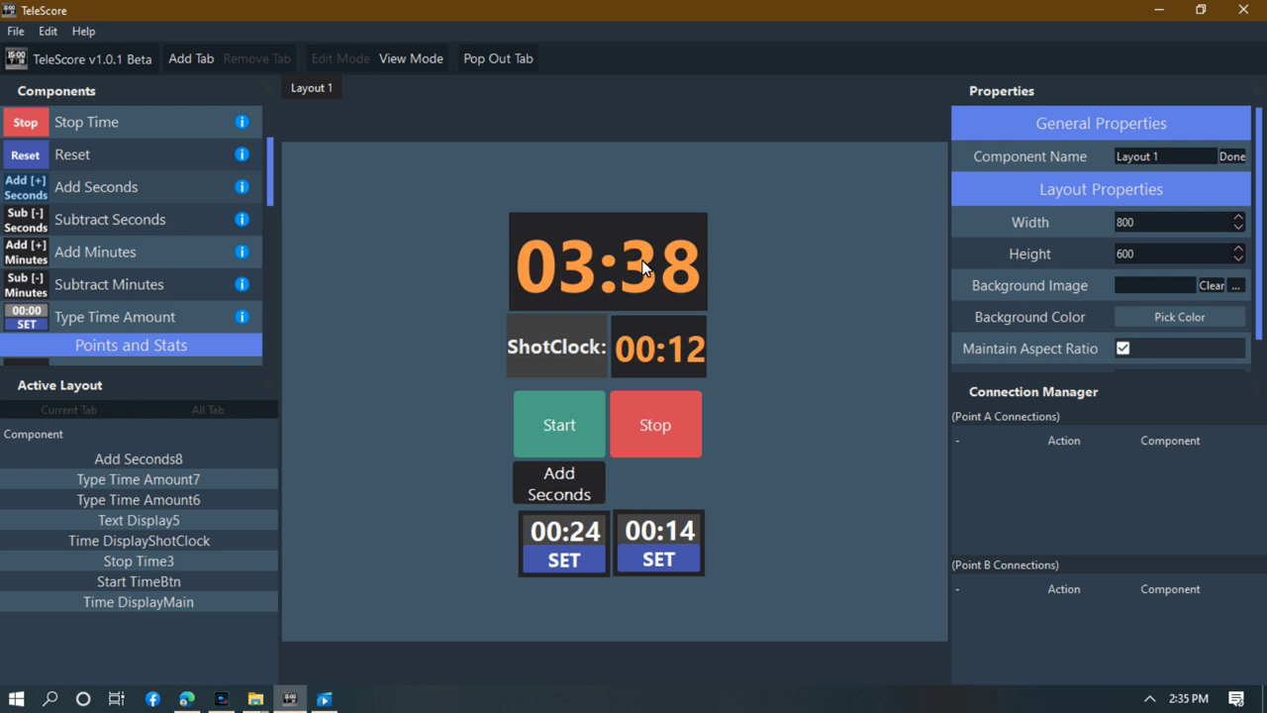
Connect the Add Seconds component's ADDS action to Time DisplayMain.
{"action": "left_click", "coordinate": [582, 494]}
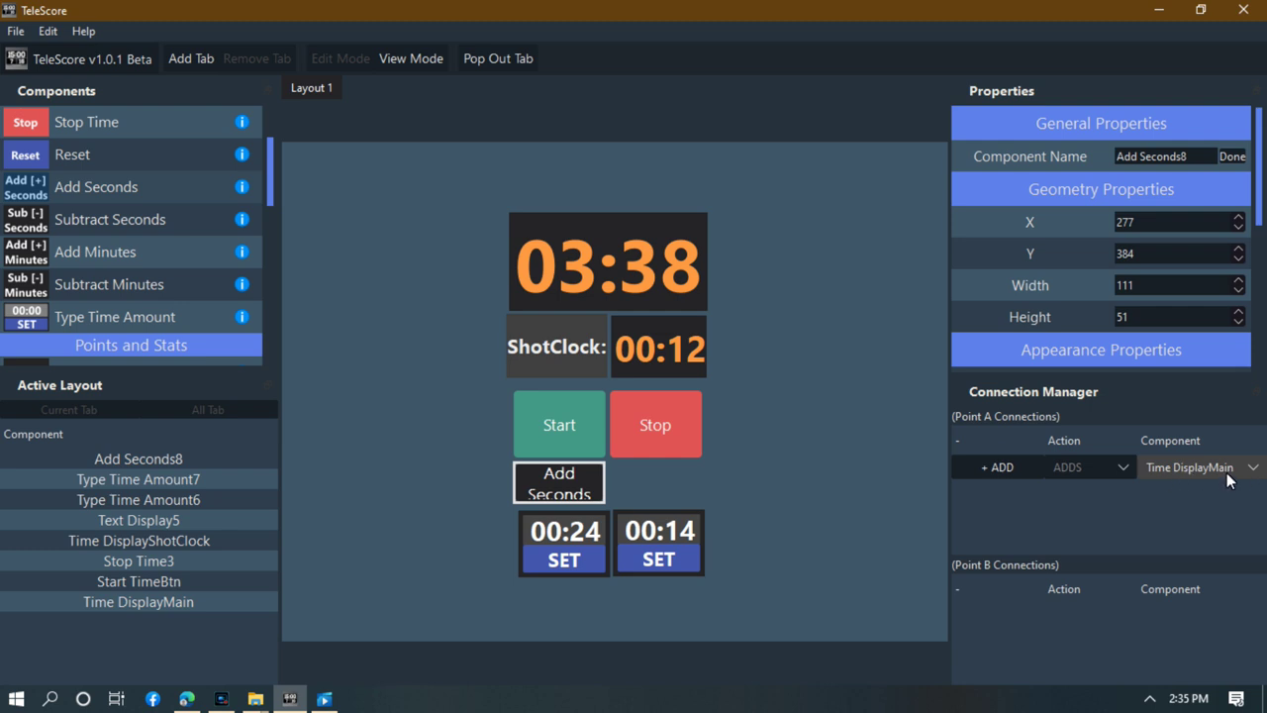
{"action": "left_click", "coordinate": [996, 471]}
{"action": "left_click", "coordinate": [776, 457]}
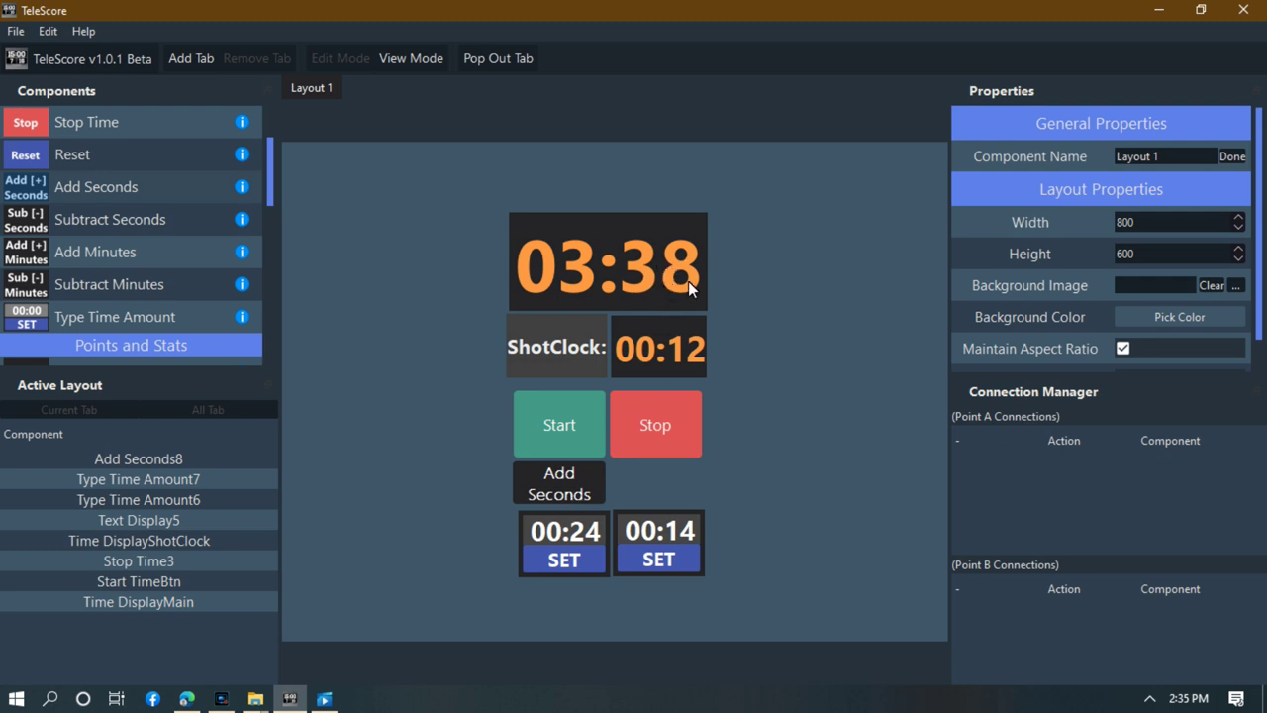
Test the Add Seconds button on the game clock and nudge the component to about X 280.
{"action": "left_click", "coordinate": [575, 497]}
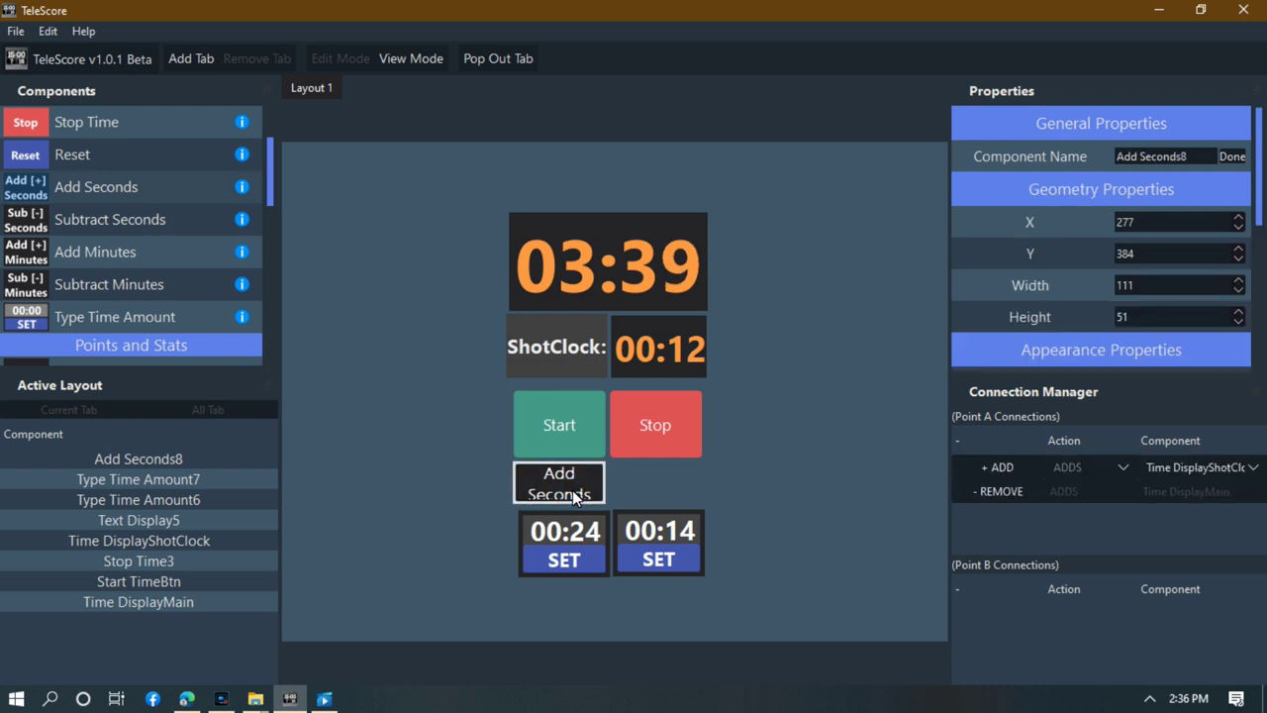
{"action": "left_click_drag", "start_coordinate": [573, 490], "coordinate": [591, 489]}
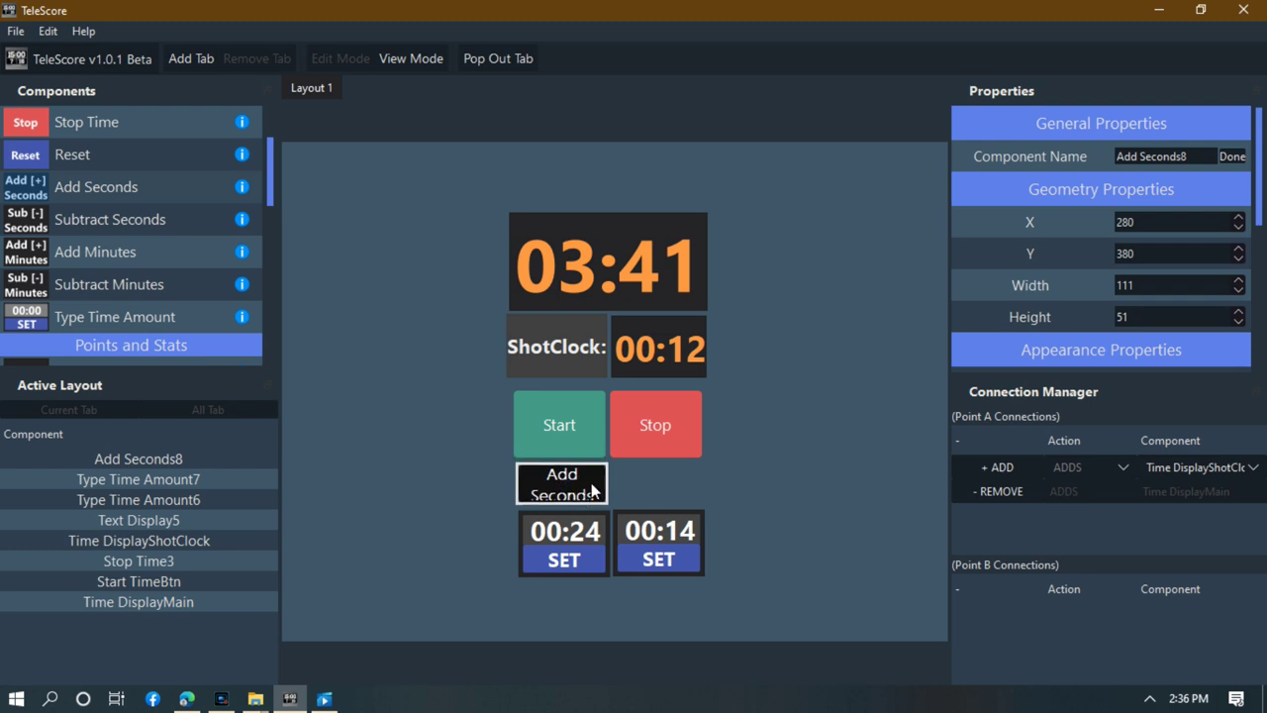
{"action": "left_click", "coordinate": [656, 473]}
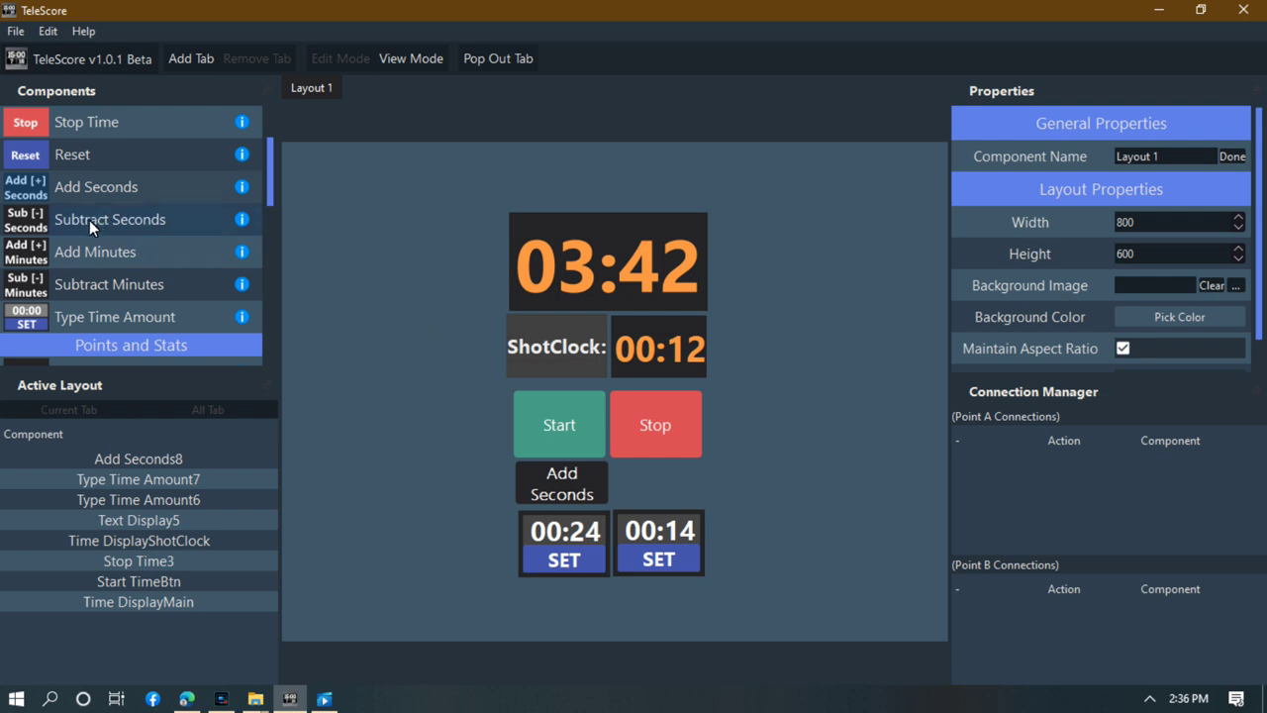
Add a Subtract Seconds component in the empty area beside the Stop button, about 110 by 80, at about X 608, Y 309.
{"action": "left_click_drag", "start_coordinate": [90, 218], "coordinate": [144, 223]}
{"action": "left_click_drag", "start_coordinate": [719, 472], "coordinate": [789, 400]}
{"action": "left_click", "coordinate": [836, 444]}
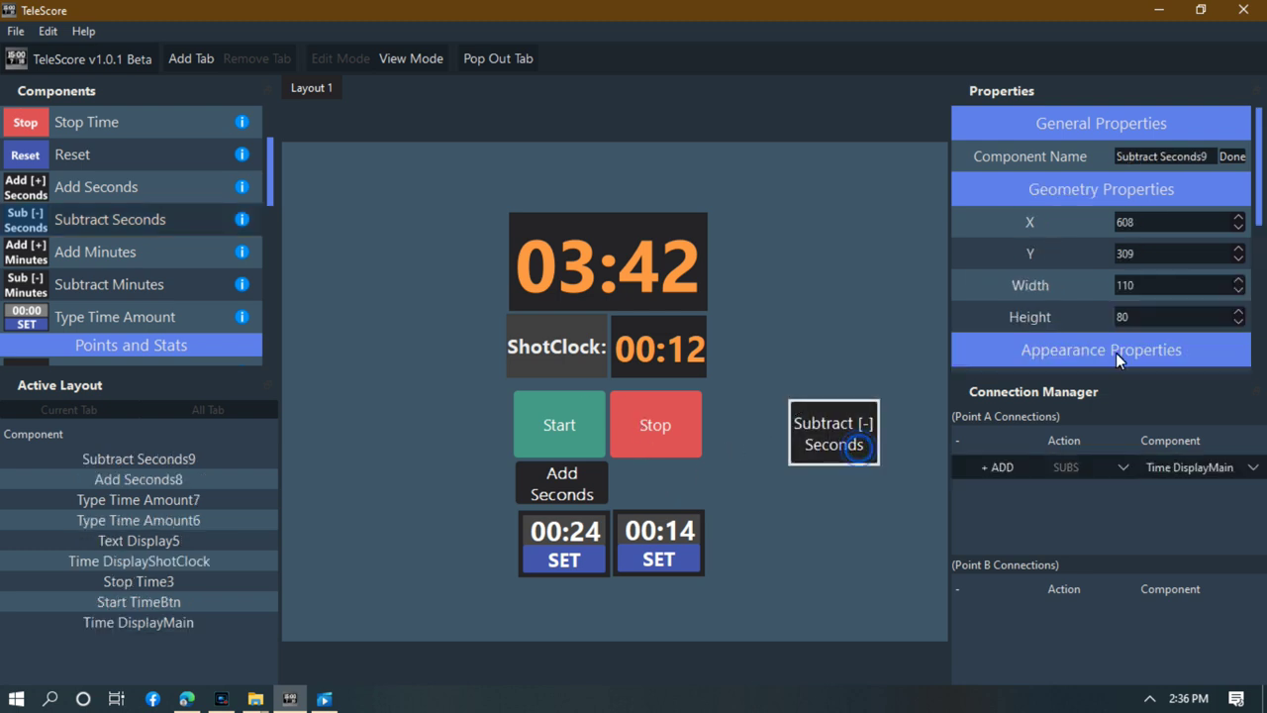
Try to remove the [-] sign from the Subtract Seconds component's display text.
{"action": "scroll", "coordinate": [1186, 284], "scroll_direction": "down", "scroll_amount": 2}
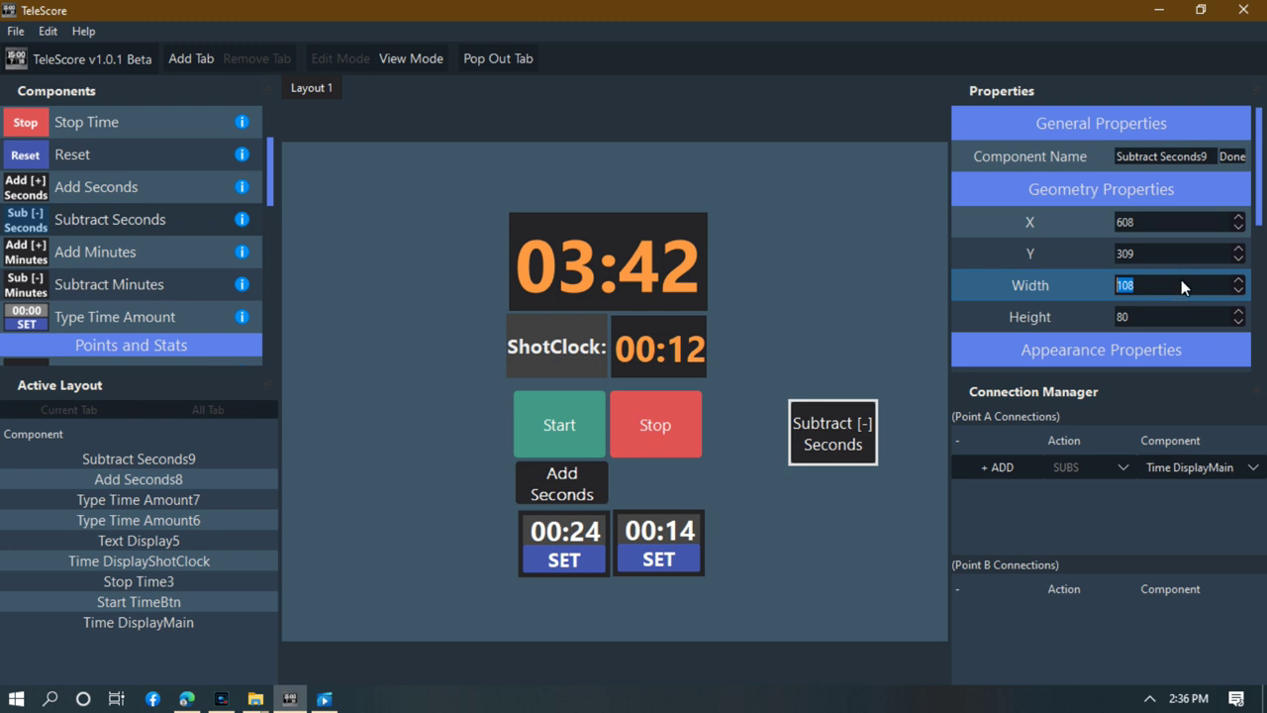
{"action": "scroll", "coordinate": [1259, 223], "scroll_direction": "down", "scroll_amount": 2}
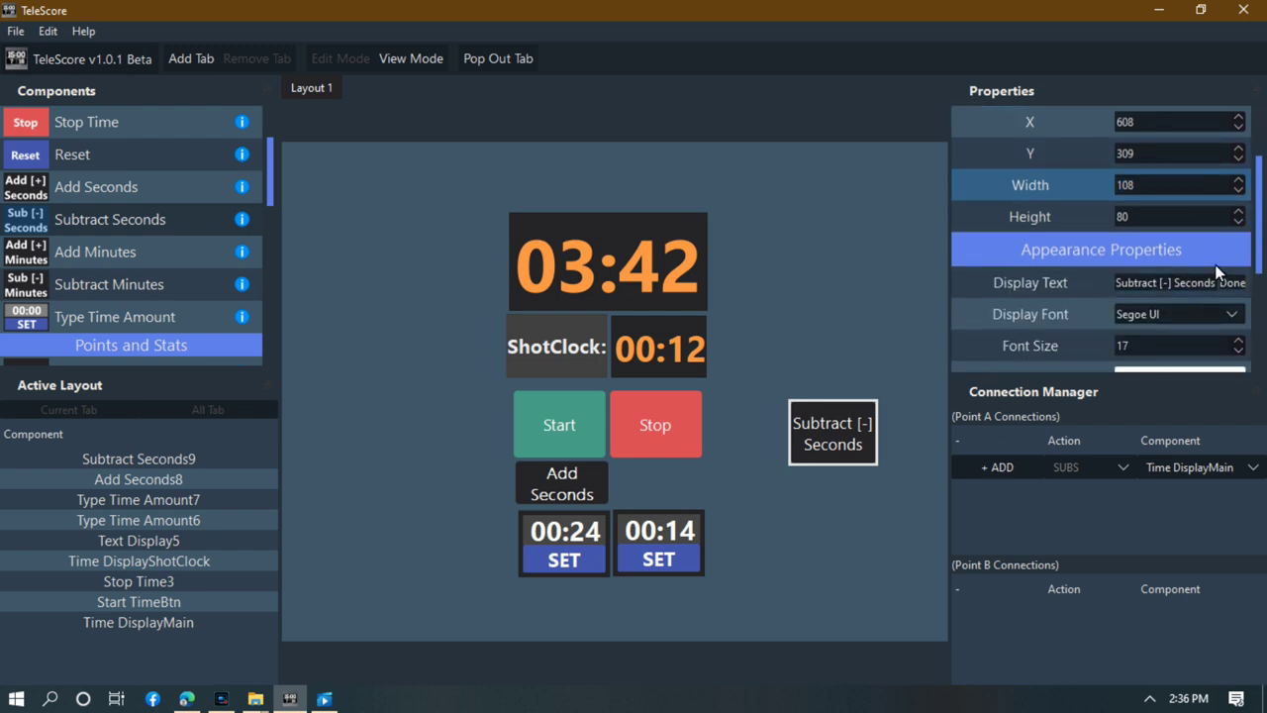
{"action": "double_click", "coordinate": [1178, 284]}
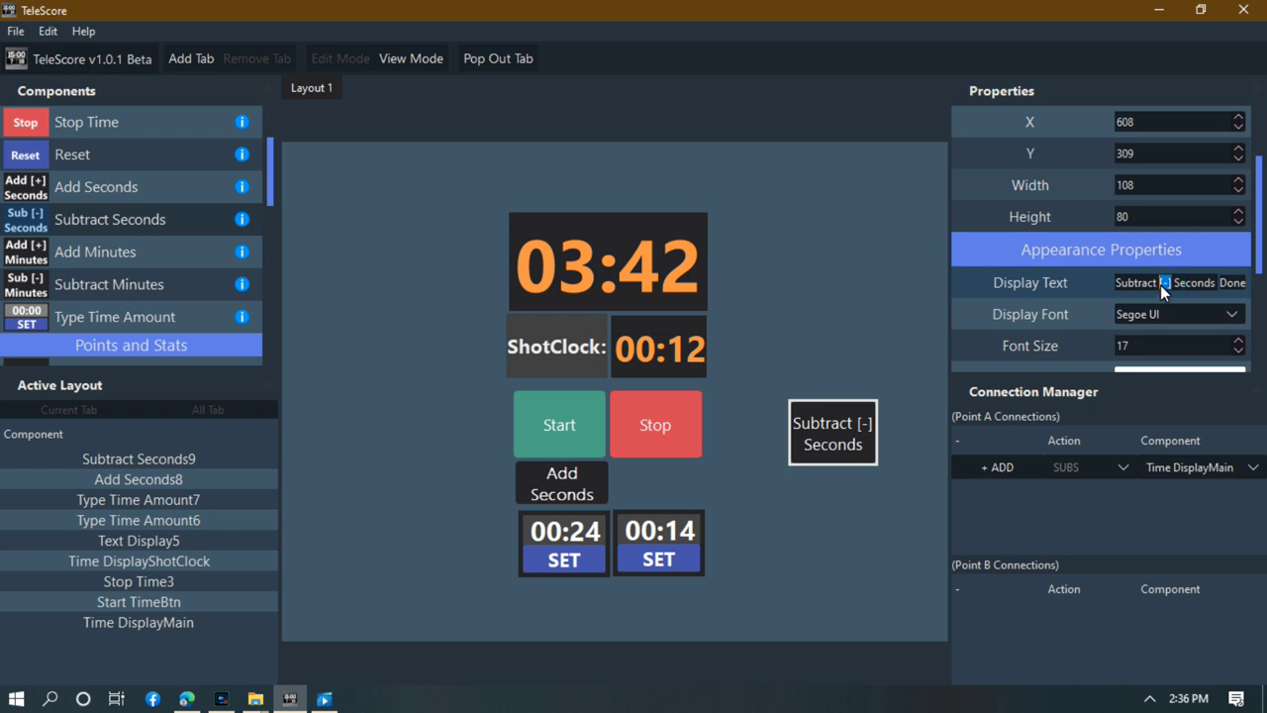
{"action": "key", "text": "BackSpace"}
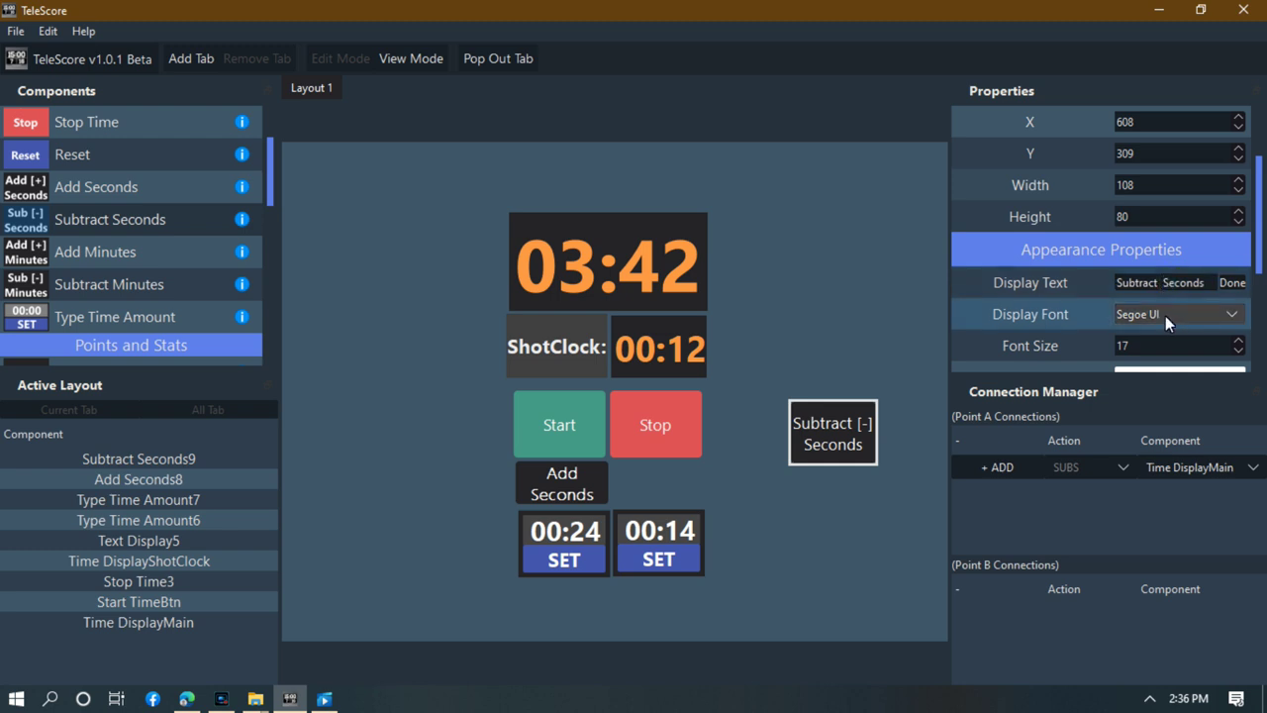
Move the Subtract Seconds component beneath the Stop button at about X 396, Y 385 and resize it to about 114 by 51.
{"action": "left_click_drag", "start_coordinate": [865, 468], "coordinate": [732, 506]}
{"action": "left_click", "coordinate": [892, 427]}
{"action": "left_click", "coordinate": [730, 483]}
{"action": "left_click", "coordinate": [734, 473]}
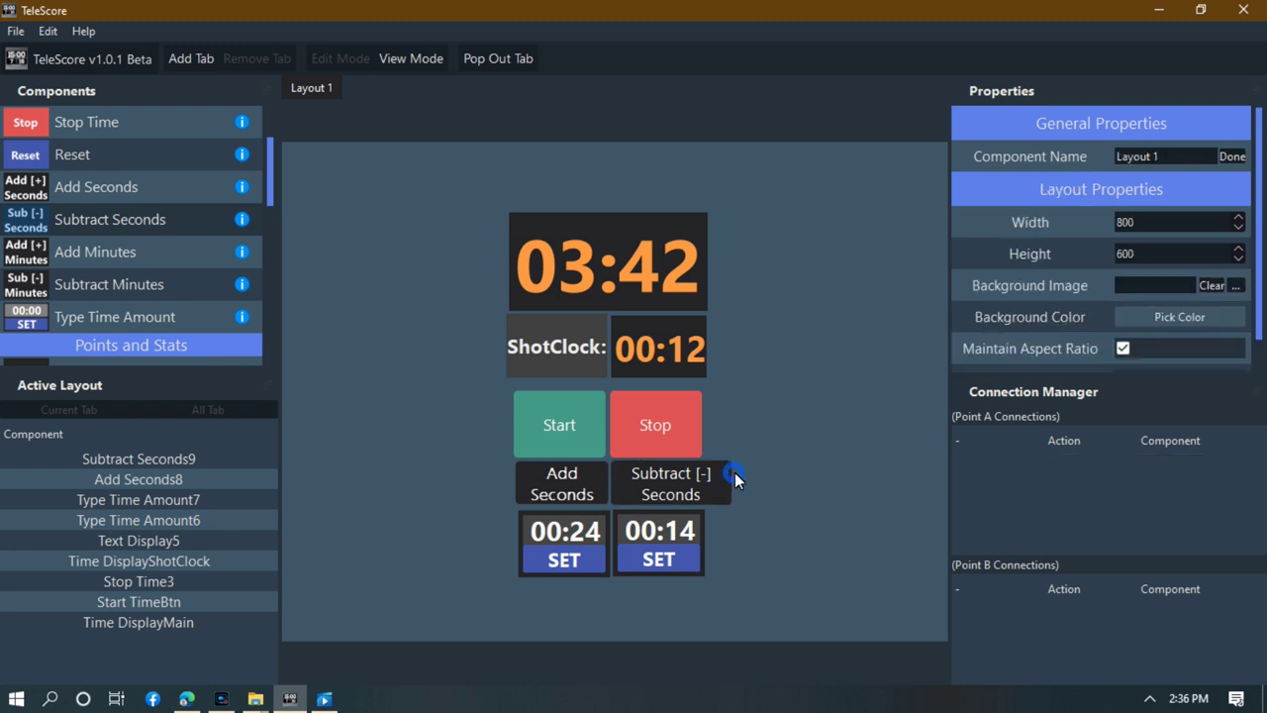
{"action": "left_click", "coordinate": [725, 472]}
{"action": "left_click_drag", "start_coordinate": [730, 467], "coordinate": [710, 463]}
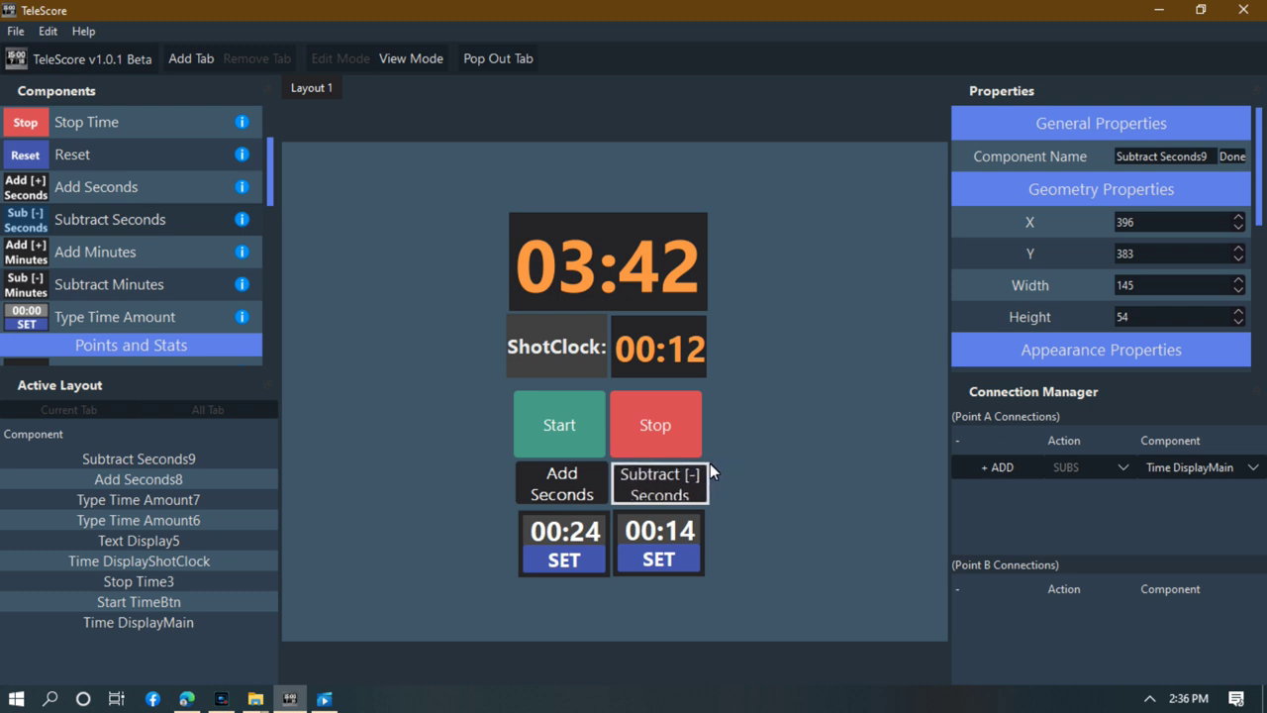
{"action": "left_click_drag", "start_coordinate": [709, 463], "coordinate": [706, 463]}
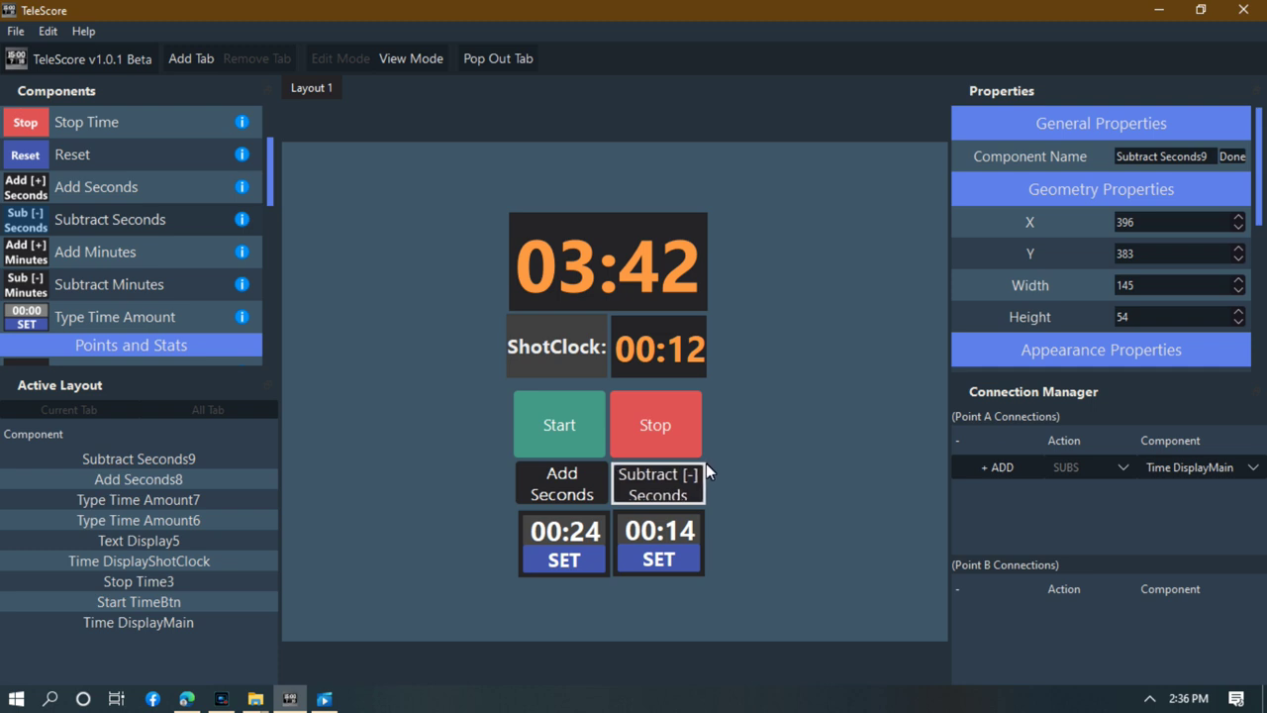
{"action": "left_click", "coordinate": [731, 463]}
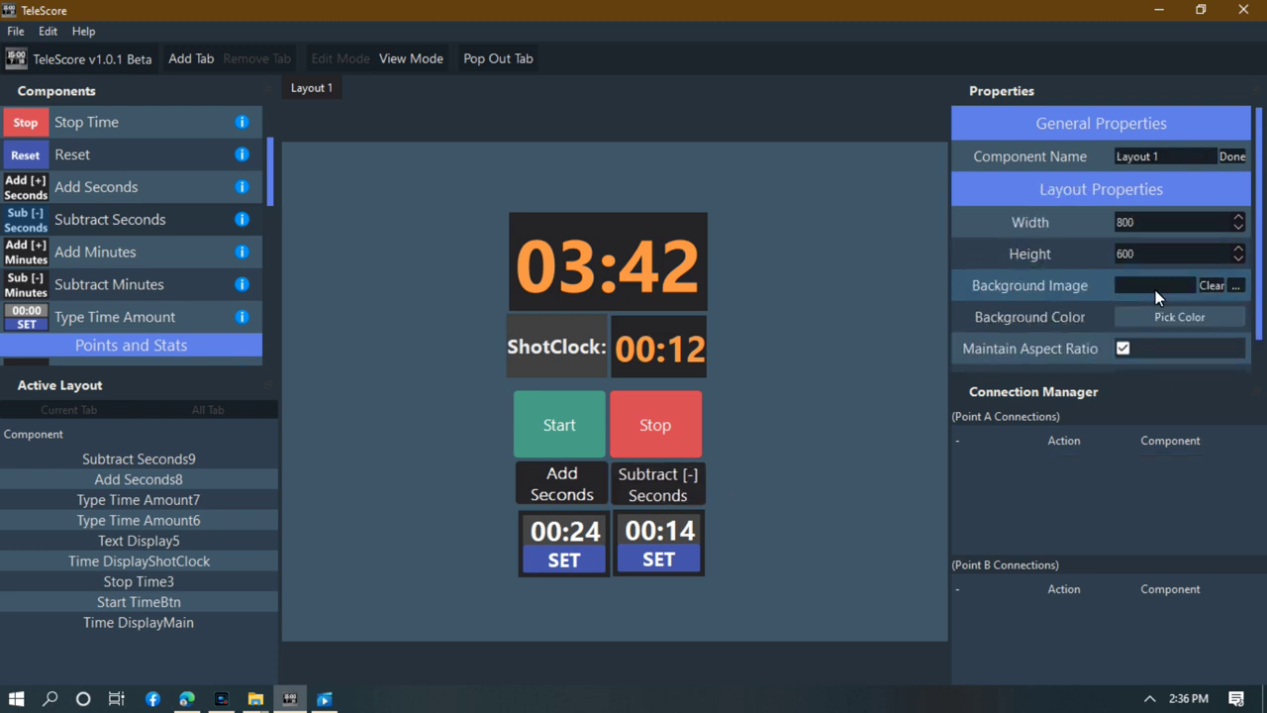
Change the Subtract Seconds component's display text to "Subtract Seconds", without the [-] sign.
{"action": "left_click", "coordinate": [688, 493]}
{"action": "scroll", "coordinate": [1171, 307], "scroll_direction": "down", "scroll_amount": 2}
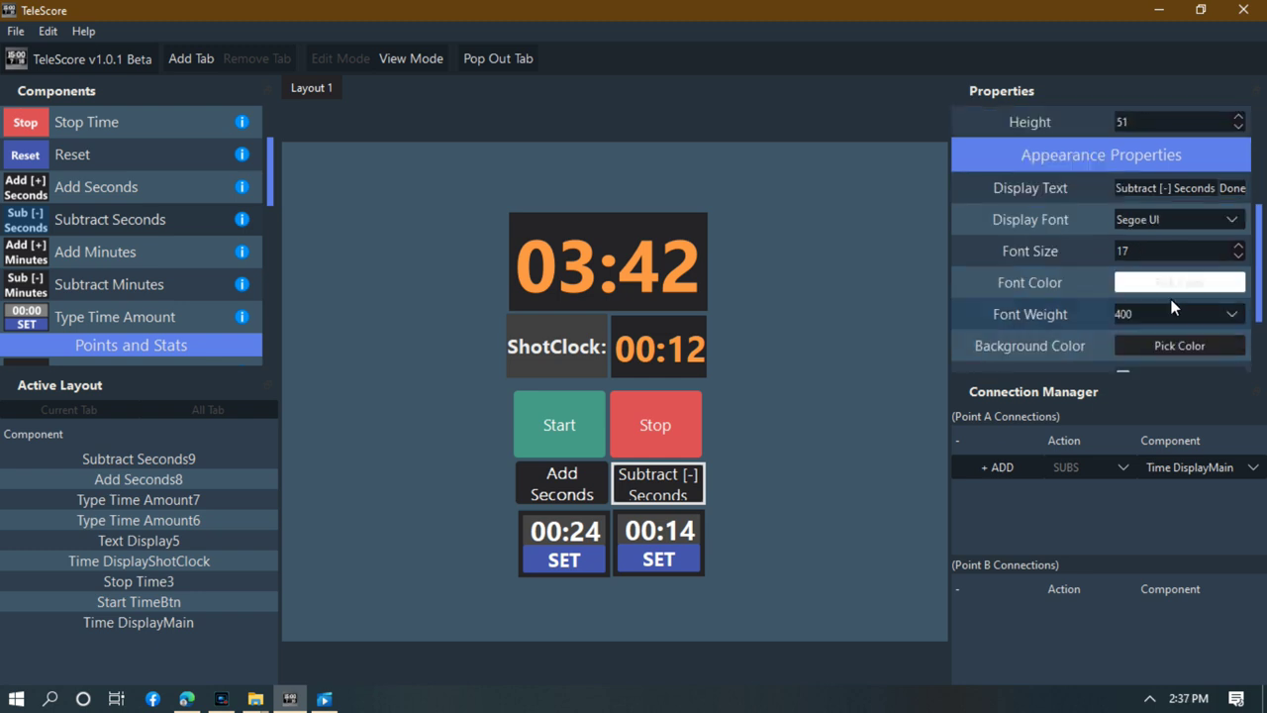
{"action": "left_click", "coordinate": [1170, 187]}
{"action": "key", "text": "BackSpace"}
{"action": "key", "text": "BackSpace"}
{"action": "key", "text": "BackSpace"}
{"action": "left_click", "coordinate": [1234, 187]}
{"action": "left_click", "coordinate": [824, 502]}
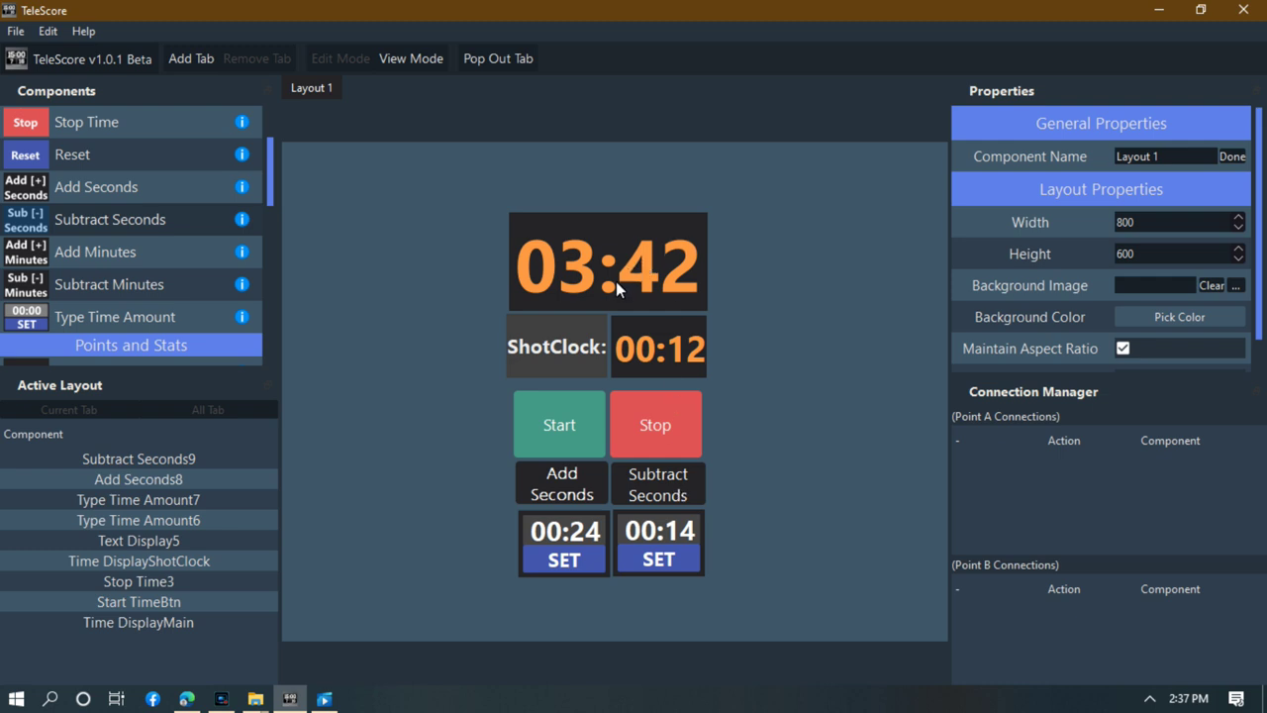
Connect the Subtract Seconds component's SUBS action to Time DisplayMain and test it by taking a second off the game clock.
{"action": "left_click", "coordinate": [655, 492]}
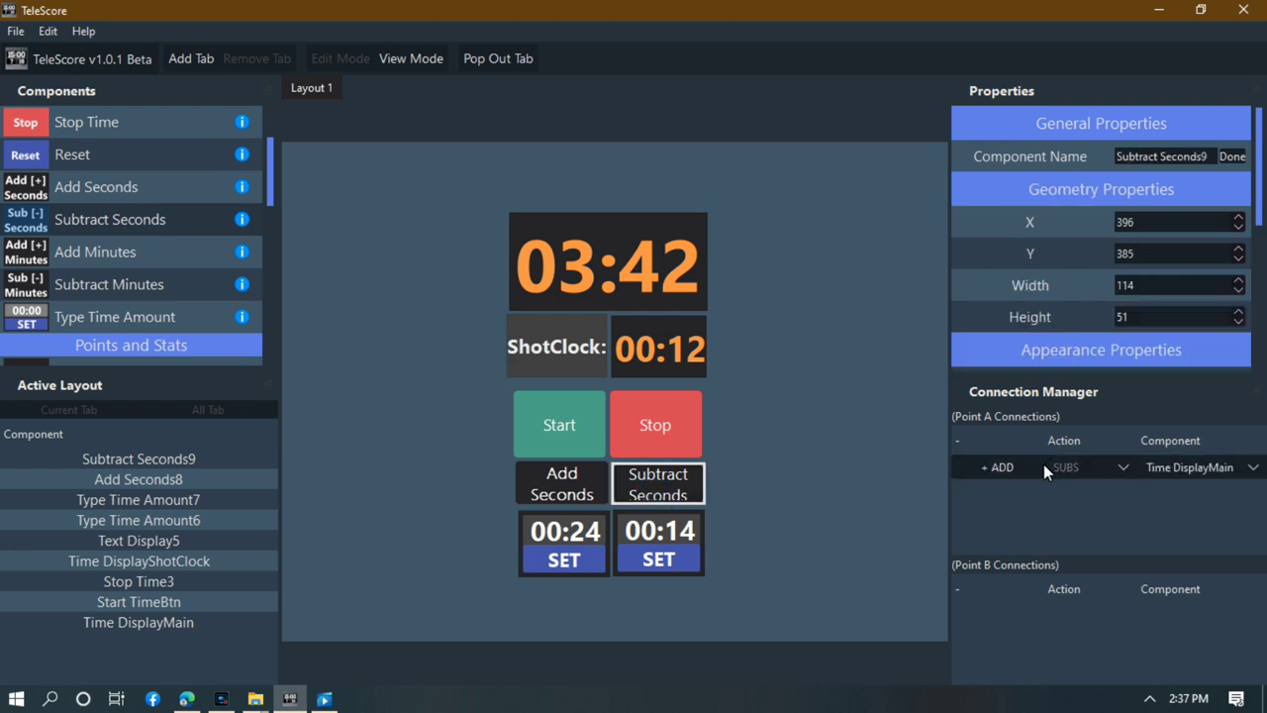
{"action": "left_click", "coordinate": [1232, 473]}
{"action": "left_click", "coordinate": [1223, 487]}
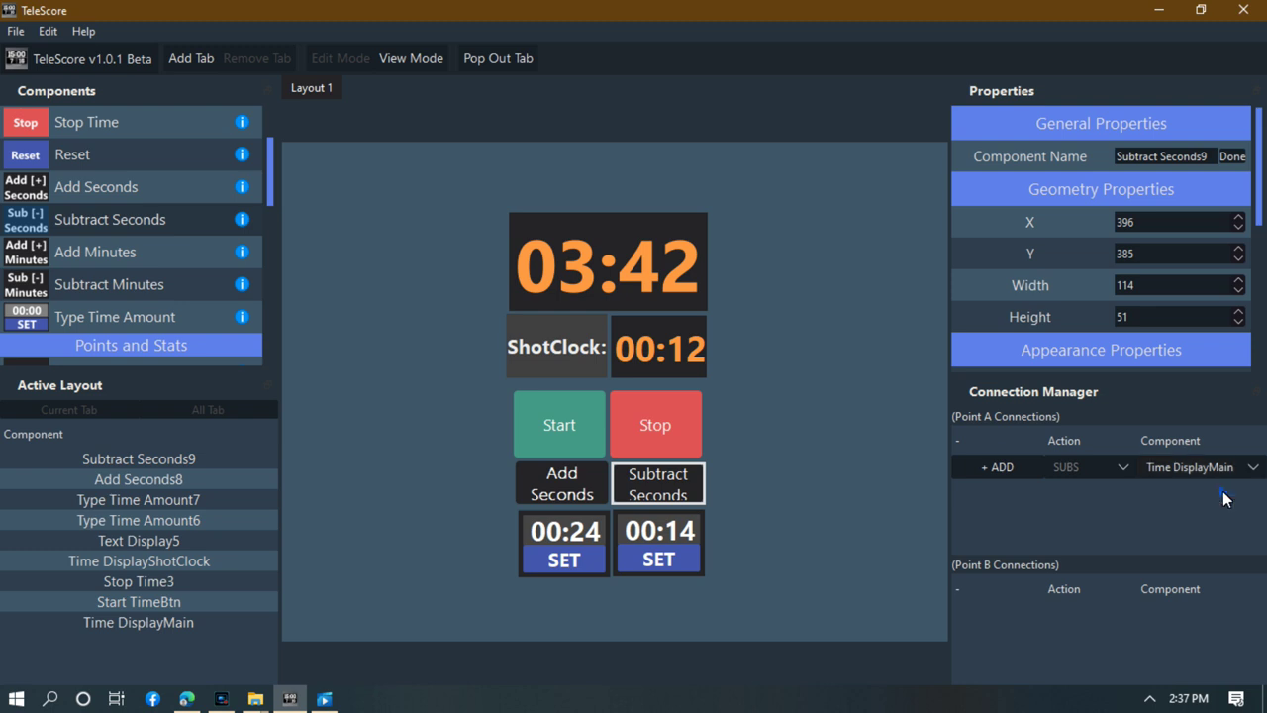
{"action": "left_click", "coordinate": [1011, 472]}
{"action": "left_click", "coordinate": [839, 479]}
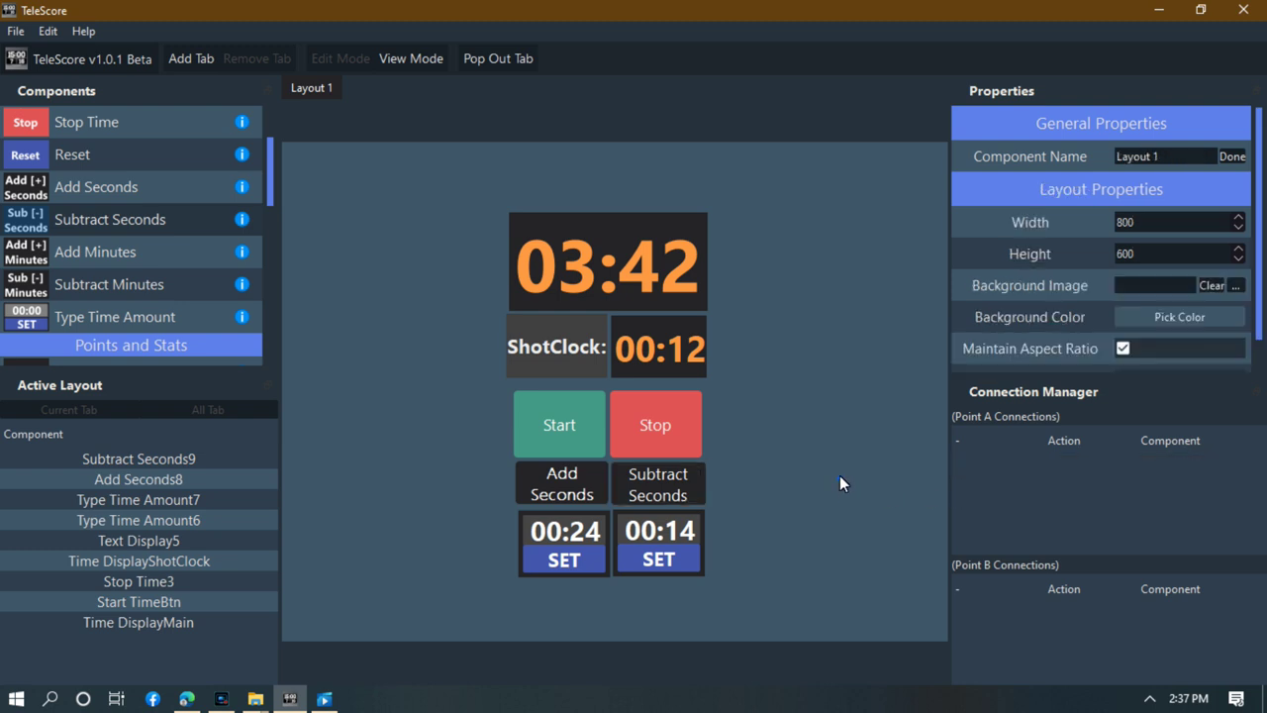
{"action": "left_click", "coordinate": [657, 483]}
{"action": "left_click", "coordinate": [802, 403]}
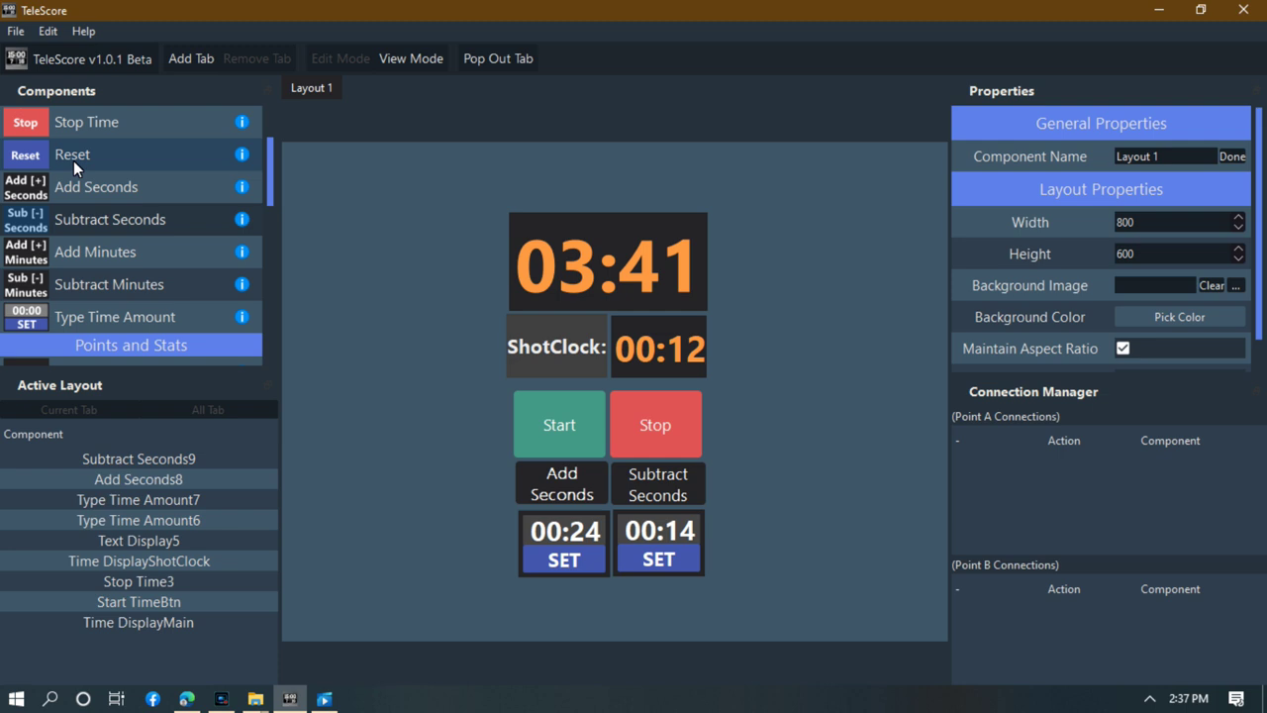
Add a Reset component at the layout's lower edge, about 107 by 80, at about X 586, Y 520.
{"action": "left_click_drag", "start_coordinate": [73, 157], "coordinate": [72, 159]}
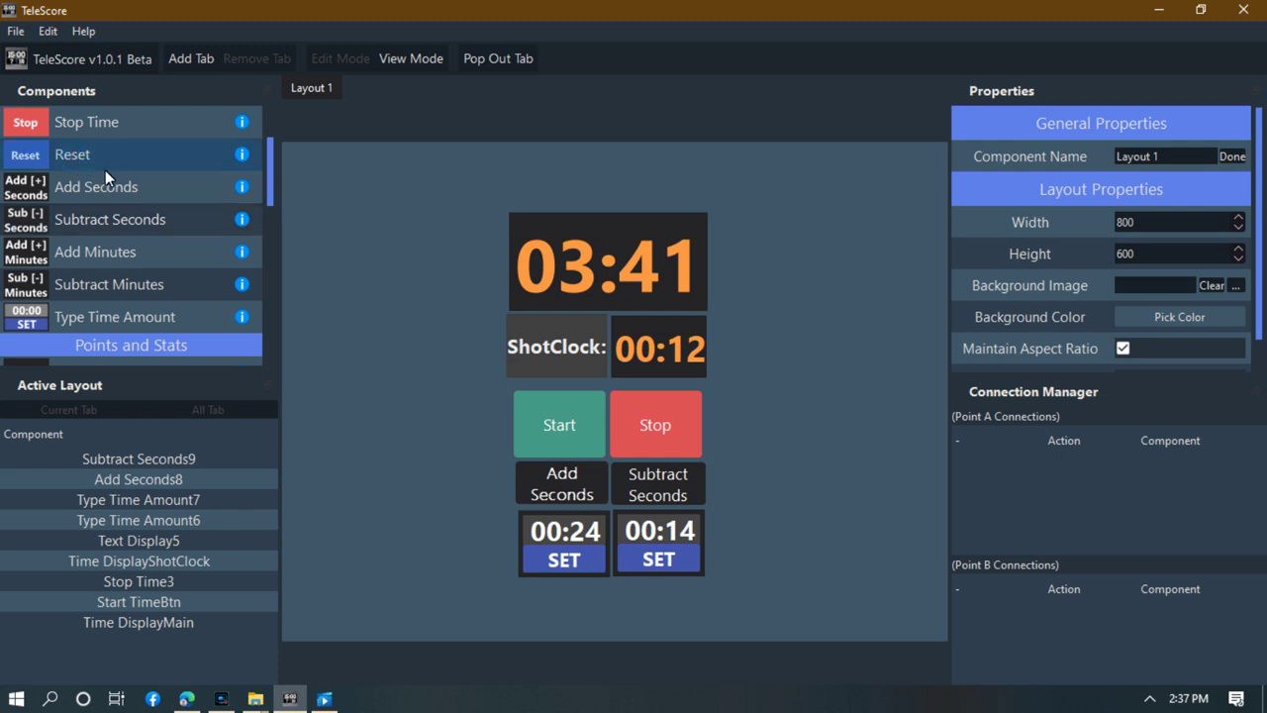
{"action": "left_click", "coordinate": [792, 606]}
{"action": "left_click_drag", "start_coordinate": [828, 623], "coordinate": [809, 597]}
{"action": "left_click", "coordinate": [1151, 285]}
Change the Reset component's display text to "Reset Clock".
{"action": "scroll", "coordinate": [1153, 285], "scroll_direction": "down", "scroll_amount": 2}
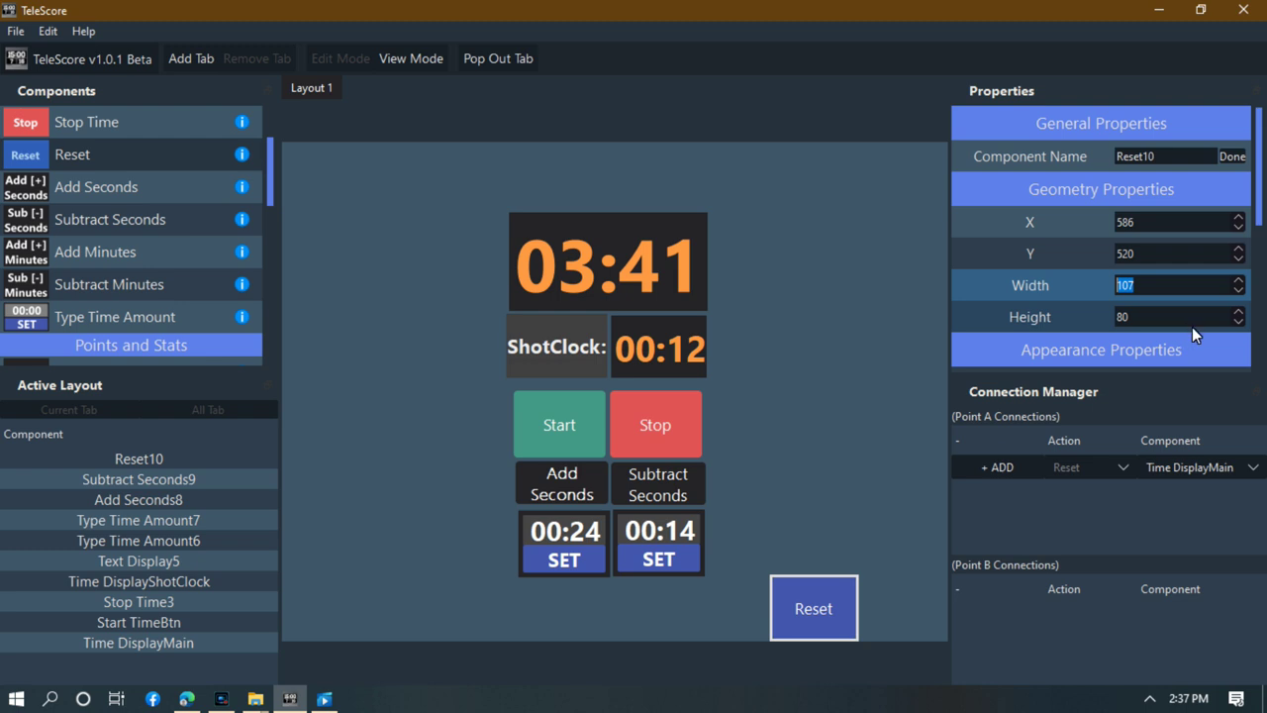
{"action": "left_click_drag", "start_coordinate": [1261, 219], "coordinate": [1262, 263]}
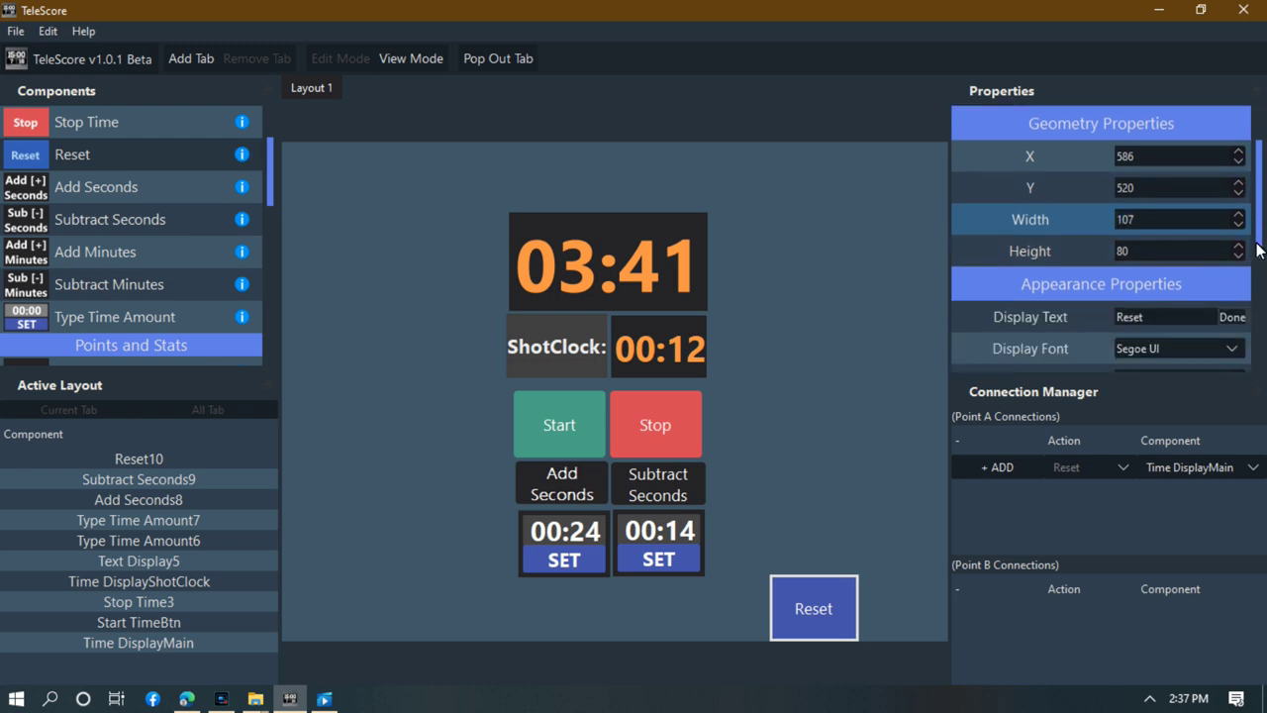
{"action": "left_click", "coordinate": [1171, 322]}
{"action": "type", "text": "Clock"}
{"action": "left_click", "coordinate": [1232, 317]}
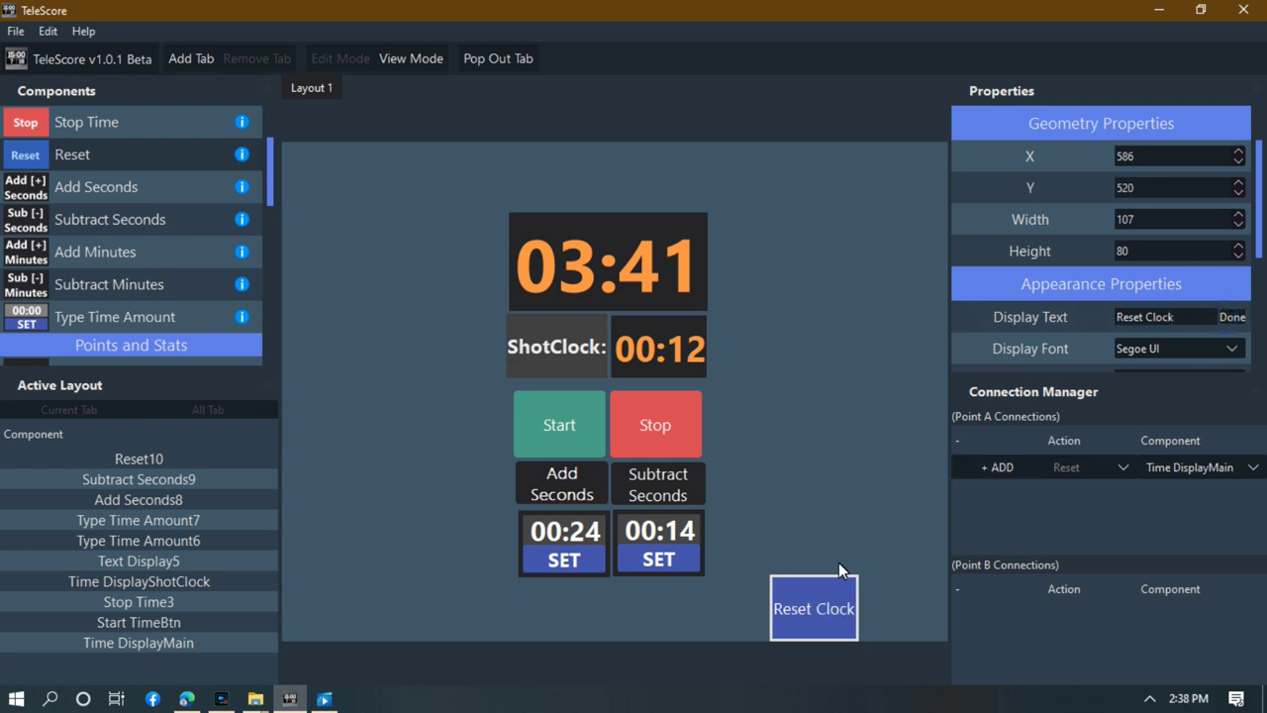
Resize the Reset Clock component to about 116 by 36, at about X 586, Y 564.
{"action": "left_click", "coordinate": [807, 605]}
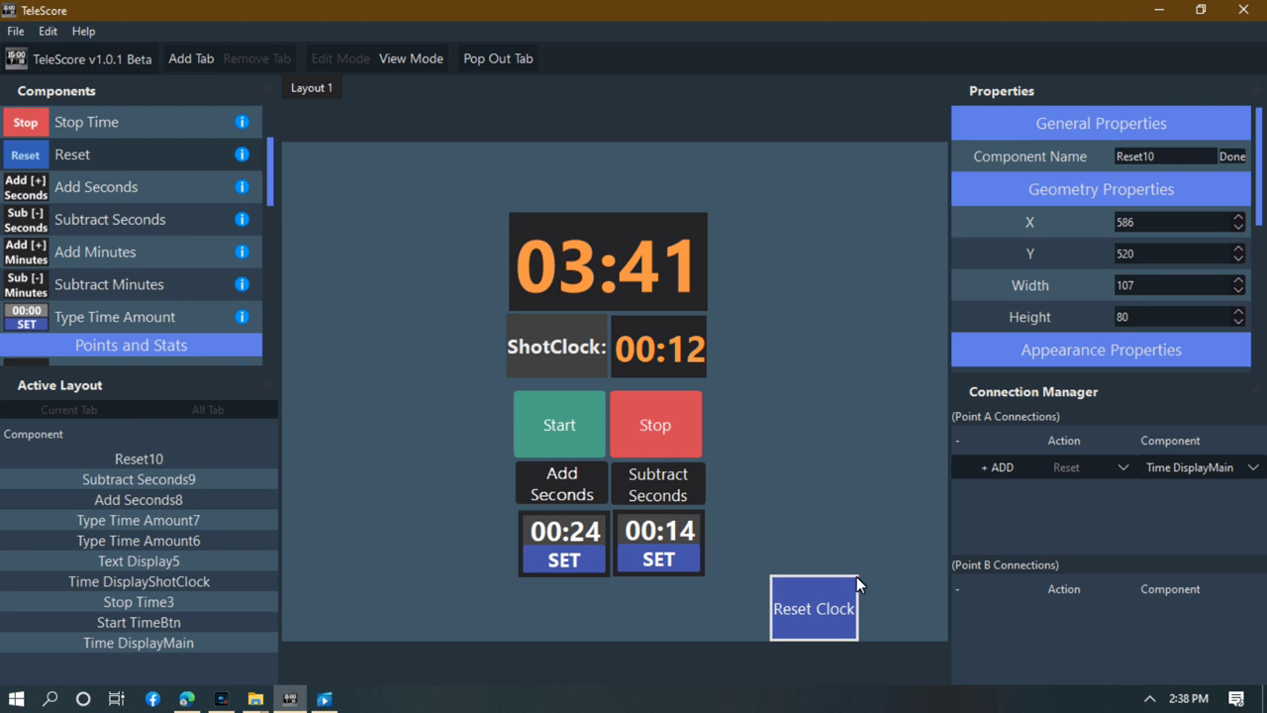
{"action": "left_click_drag", "start_coordinate": [856, 576], "coordinate": [866, 613]}
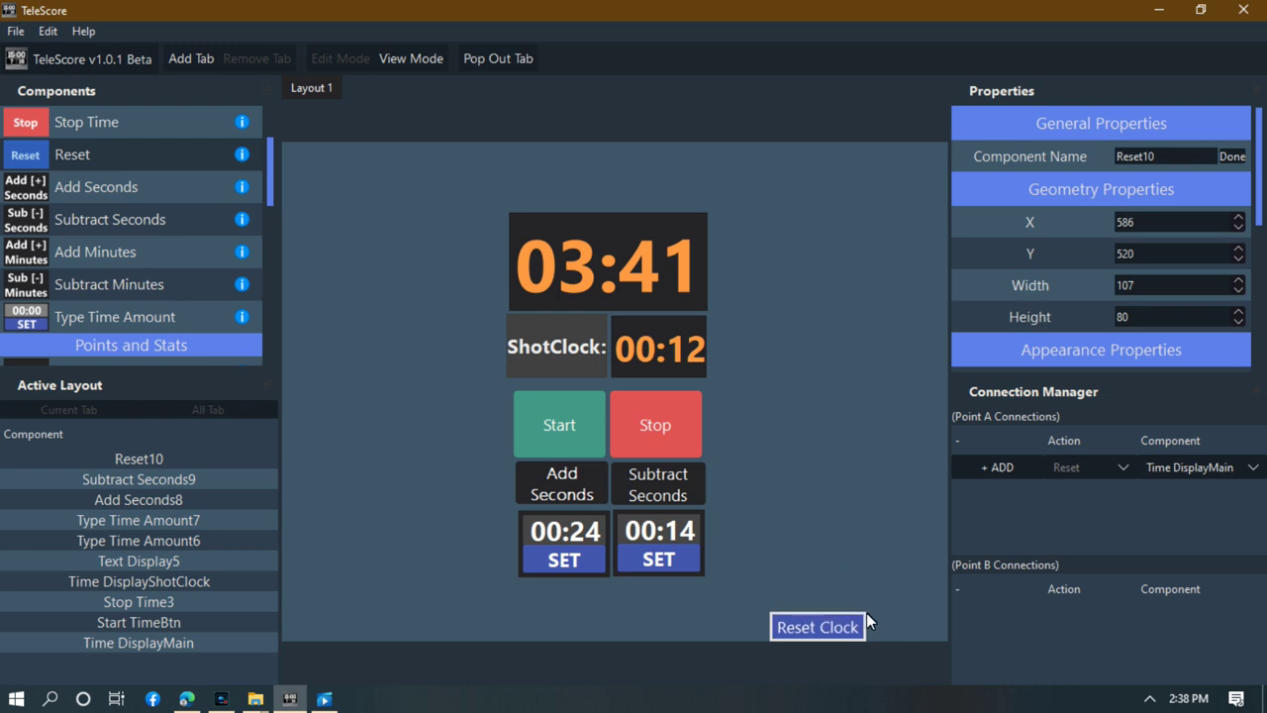
{"action": "left_click", "coordinate": [842, 563]}
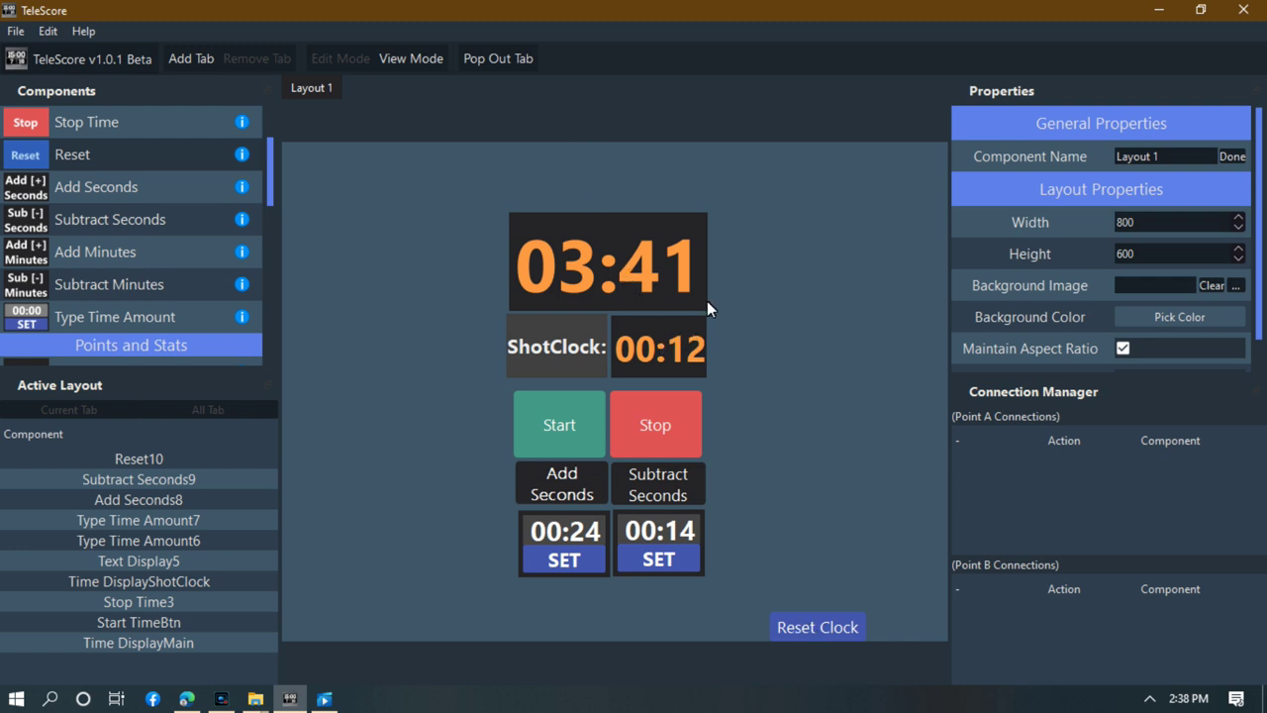
Connect the Reset Clock component's Reset action to both Time DisplayMain and Time DisplayShotClock.
{"action": "left_click", "coordinate": [814, 619]}
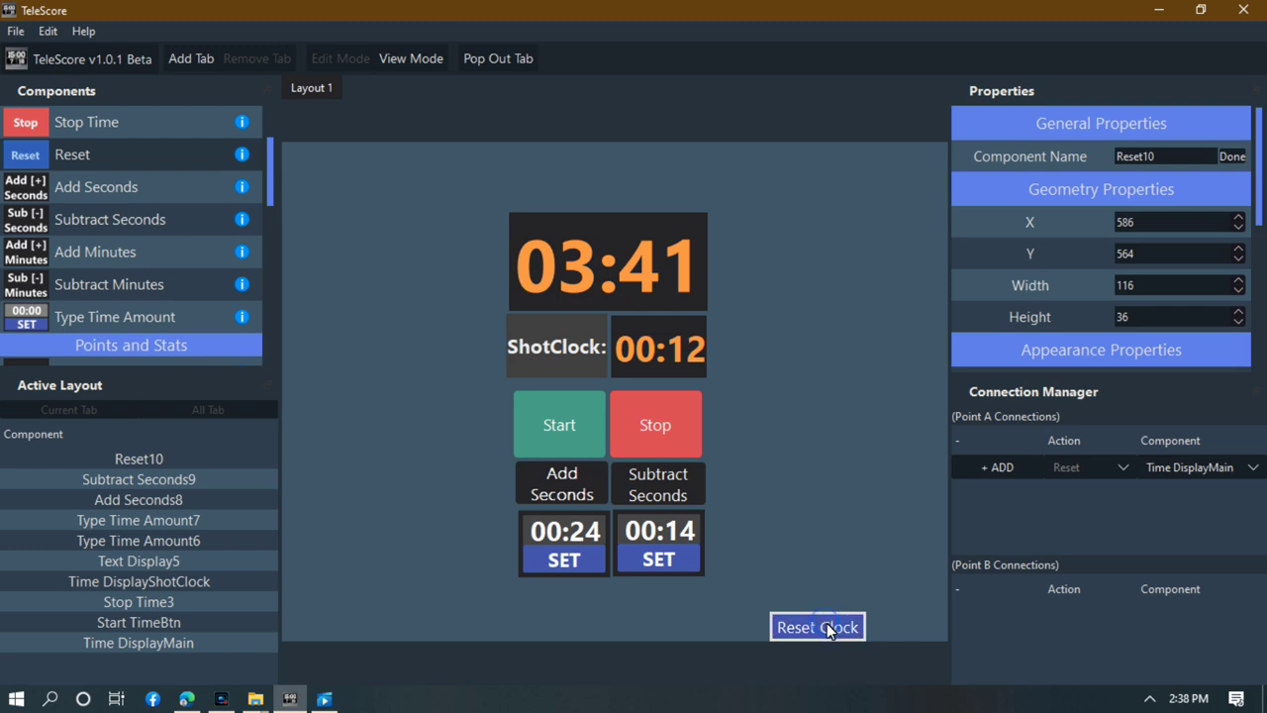
{"action": "left_click", "coordinate": [1002, 470]}
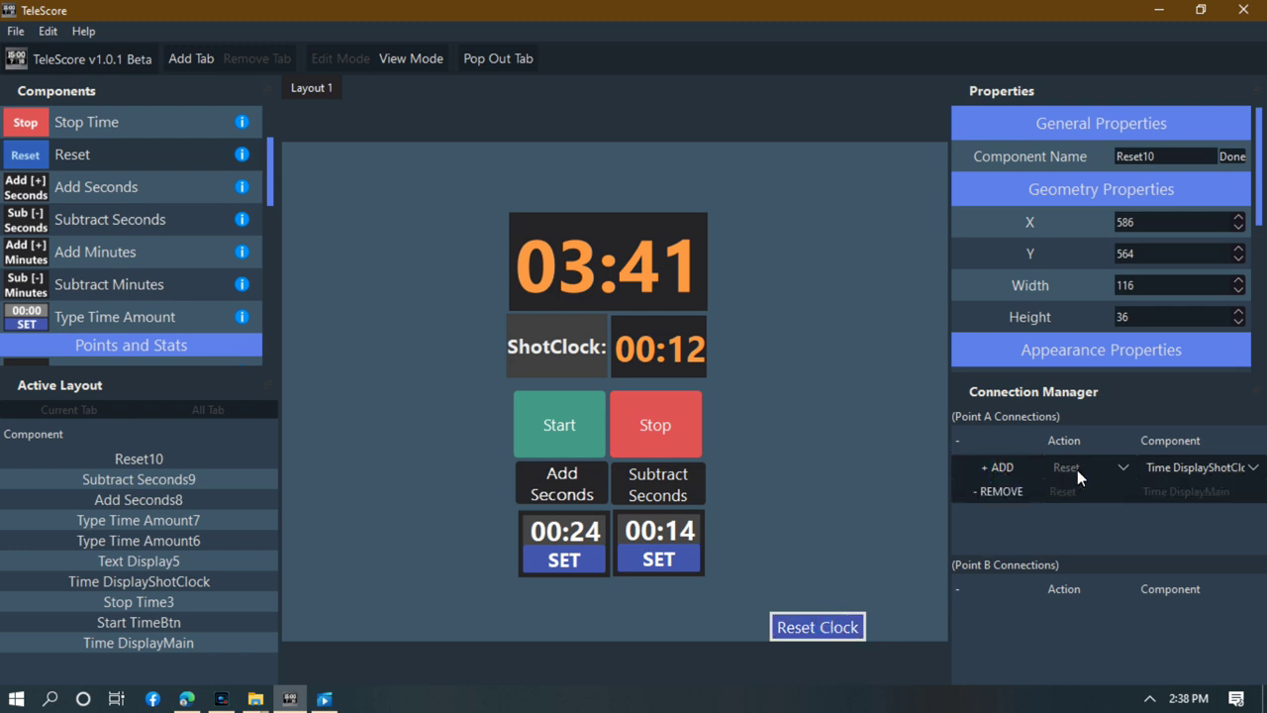
{"action": "left_click", "coordinate": [1000, 467]}
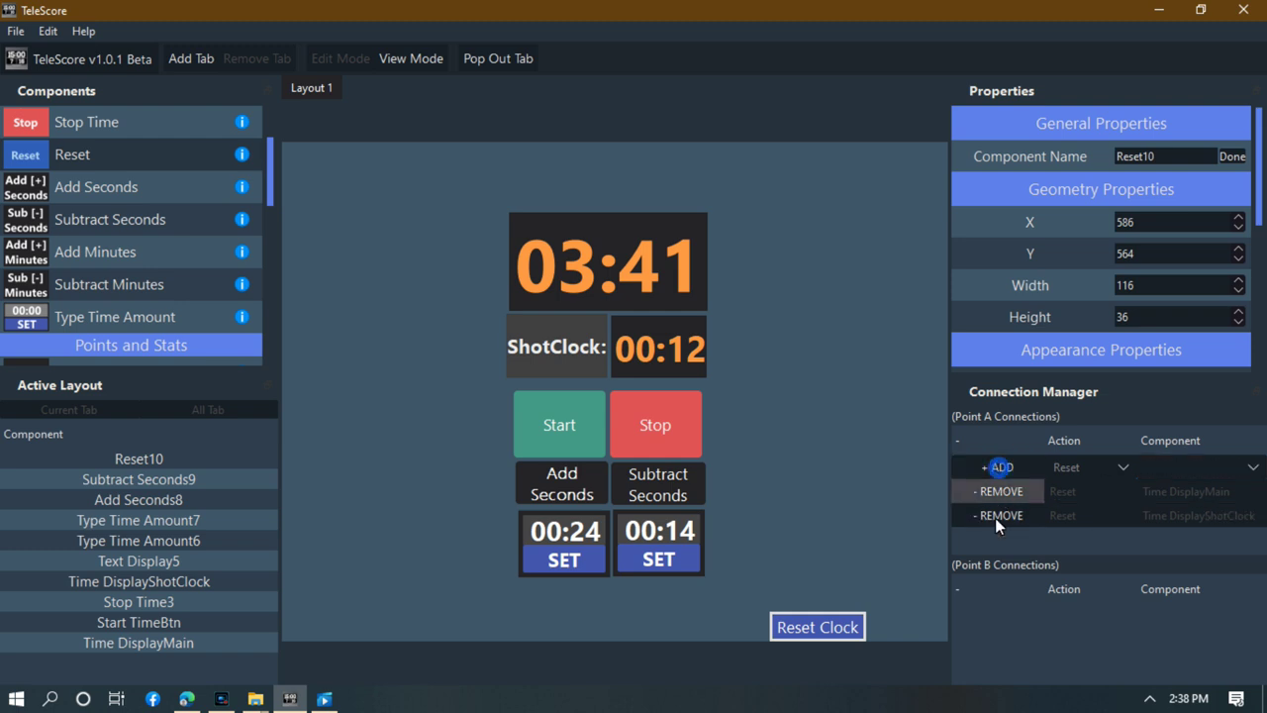
Test the Reset Clock component by starting both clocks, stopping them and resetting them.
{"action": "left_click", "coordinate": [798, 502]}
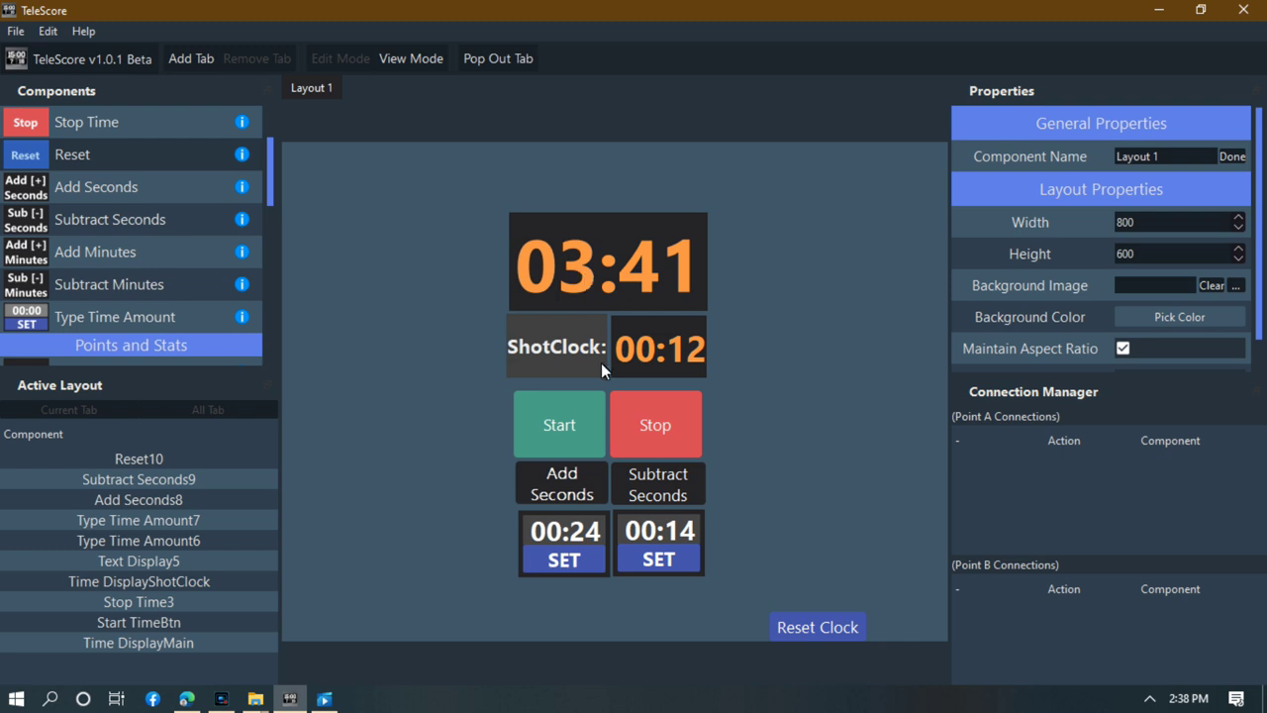
{"action": "left_click", "coordinate": [566, 445]}
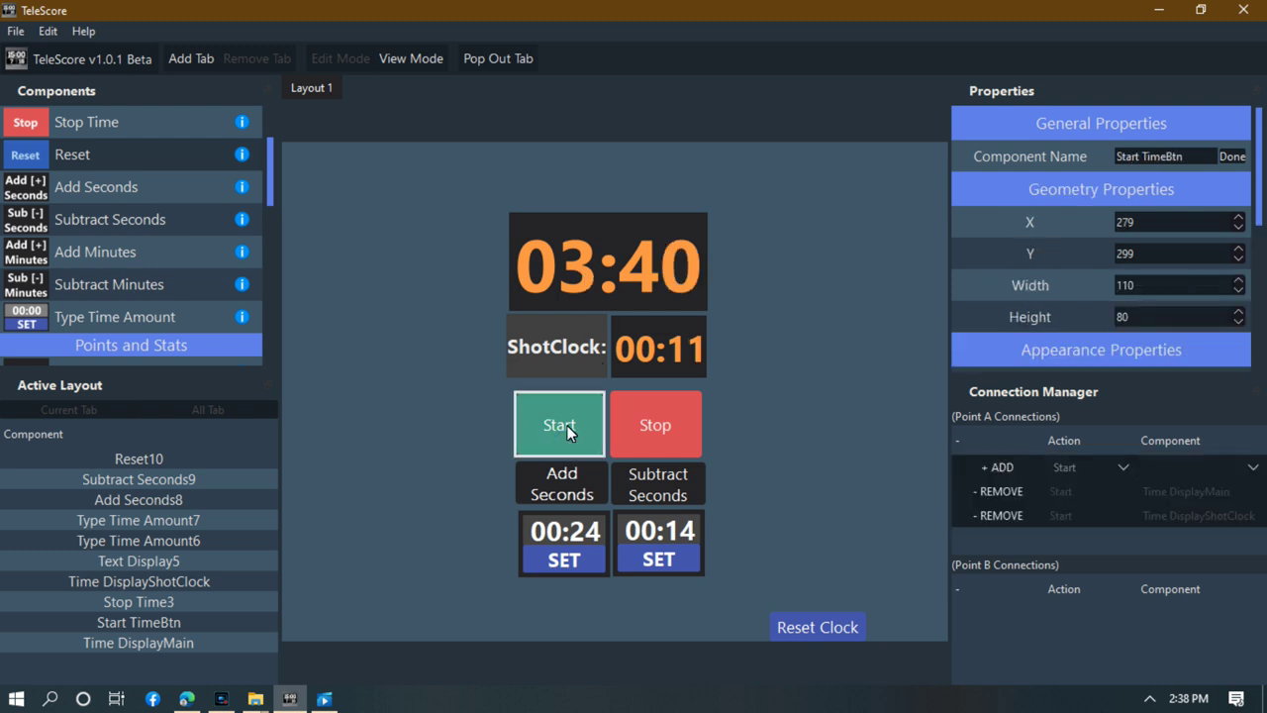
{"action": "left_click", "coordinate": [662, 425]}
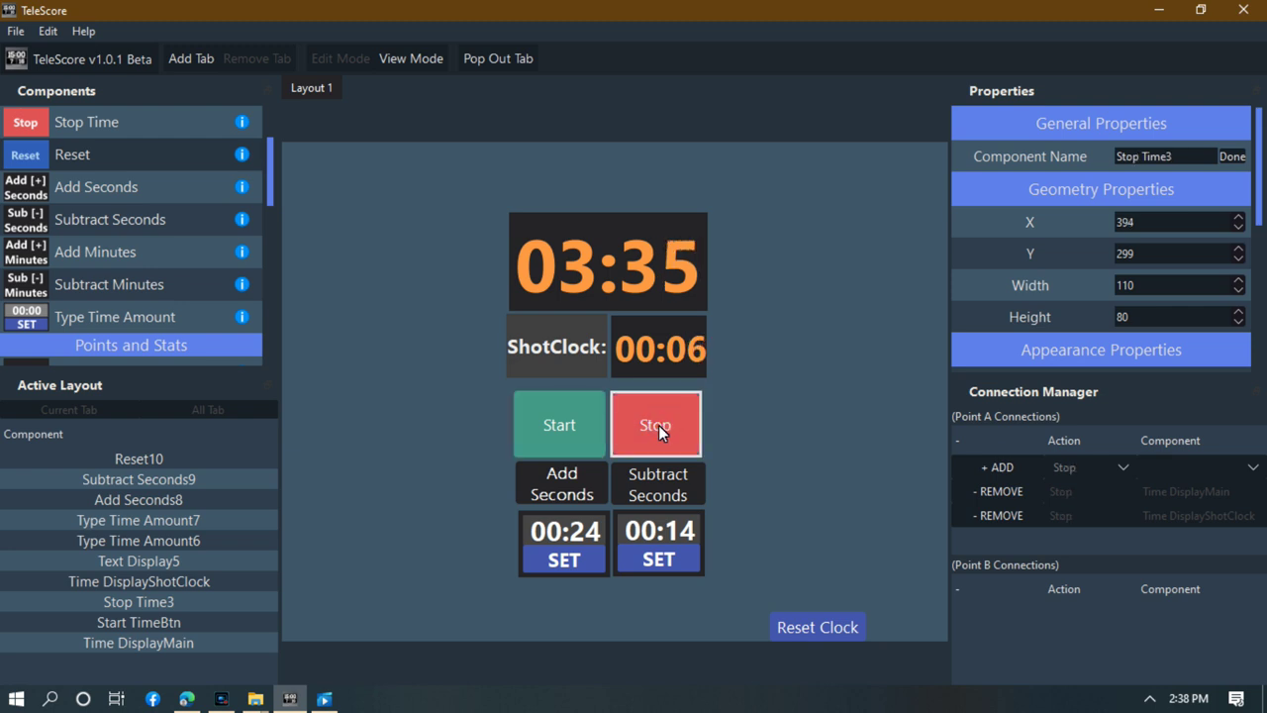
{"action": "left_click", "coordinate": [810, 631]}
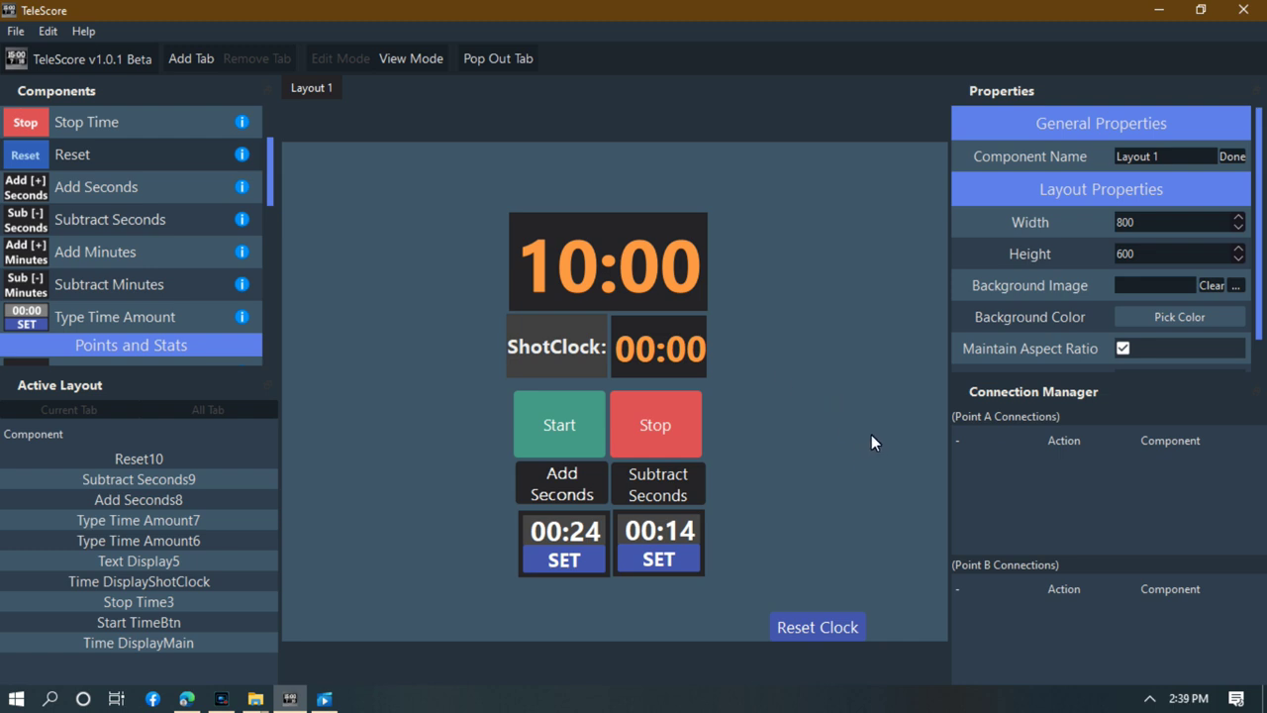
Set the default time of Time DisplayShotClock to 00:24.
{"action": "left_click", "coordinate": [653, 366]}
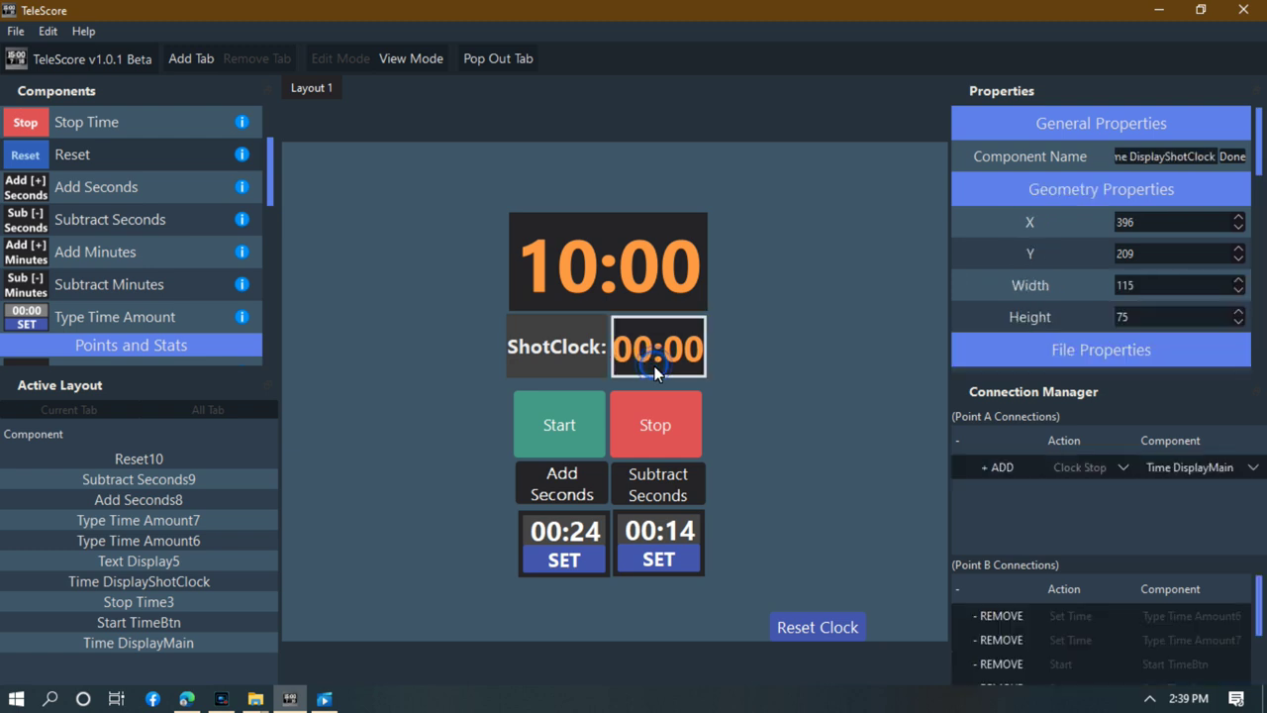
{"action": "scroll", "coordinate": [1195, 274], "scroll_direction": "down", "scroll_amount": 5}
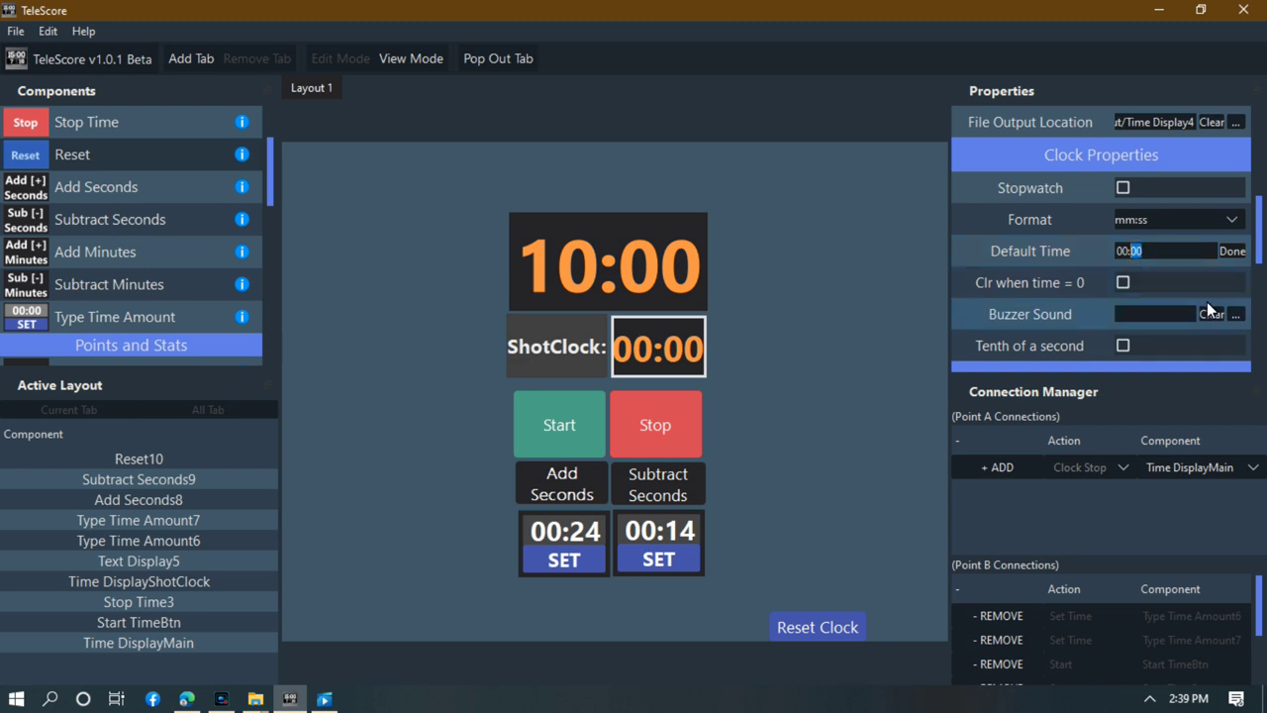
{"action": "type", "text": "24"}
{"action": "left_click", "coordinate": [1231, 250]}
{"action": "left_click", "coordinate": [765, 349]}
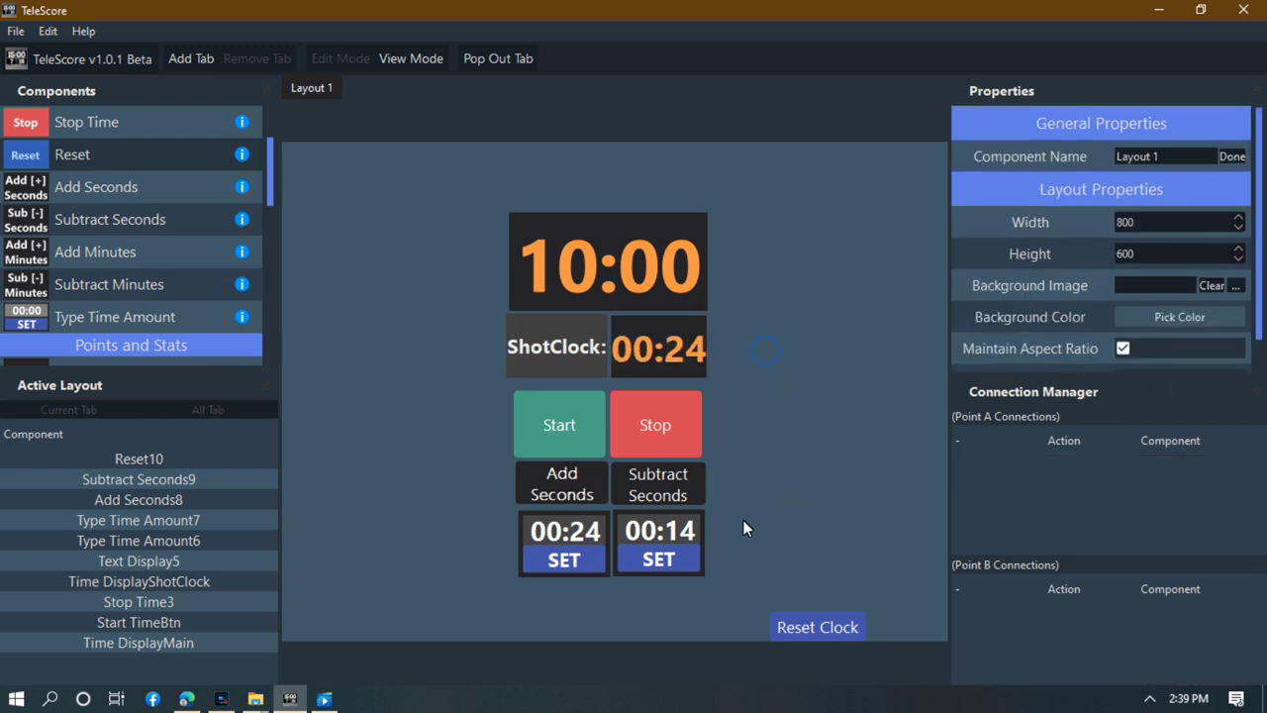
Run both clocks briefly, stop them and reset them to check the shot clock's default time.
{"action": "left_click", "coordinate": [572, 427]}
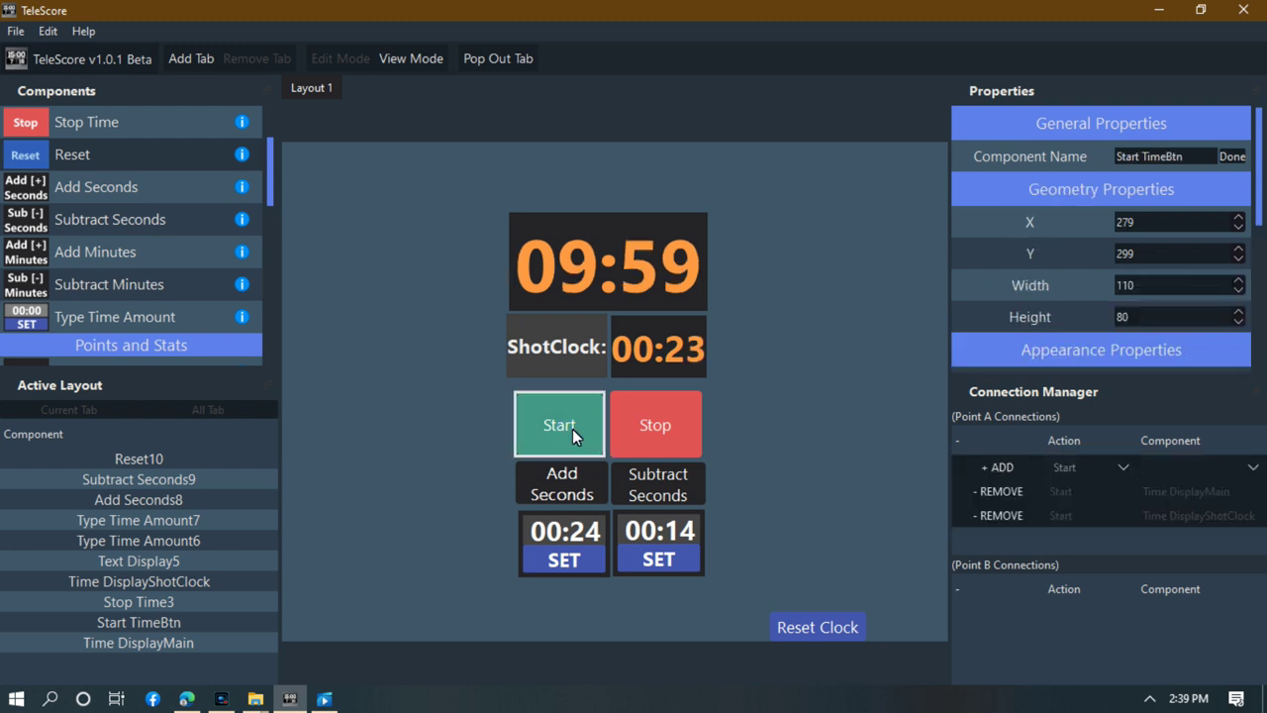
{"action": "left_click", "coordinate": [657, 424]}
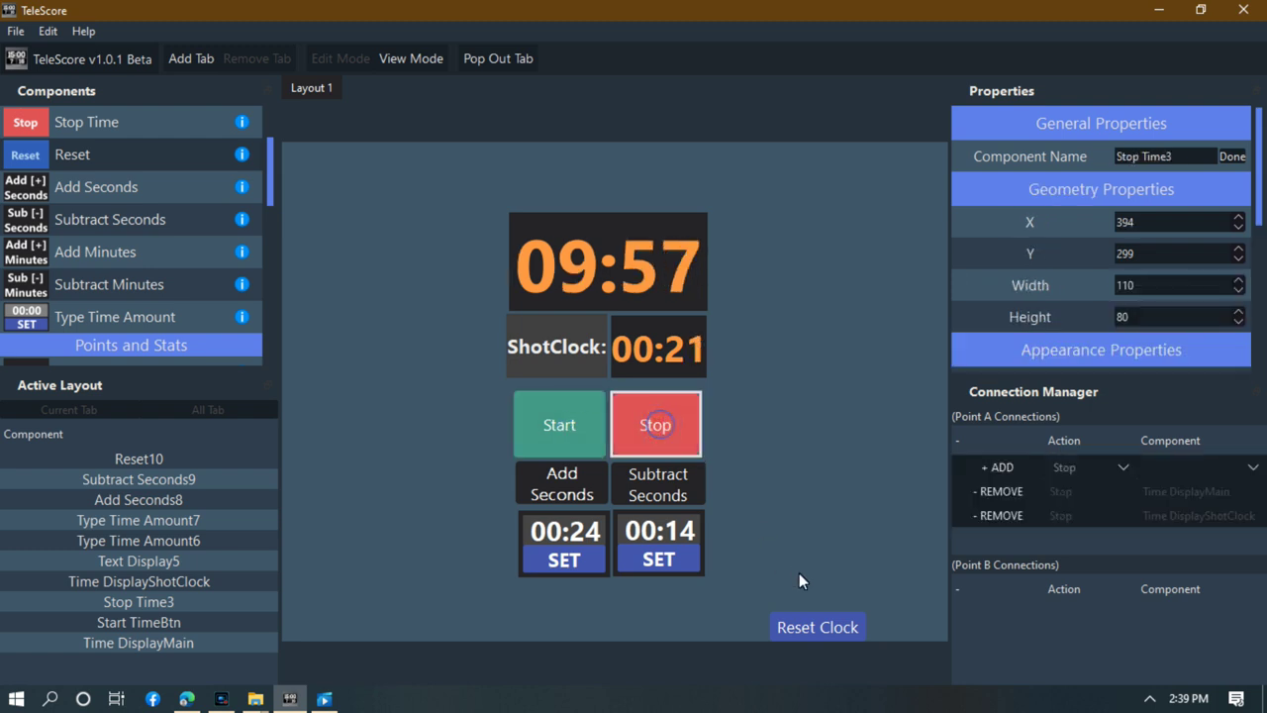
{"action": "left_click", "coordinate": [810, 625]}
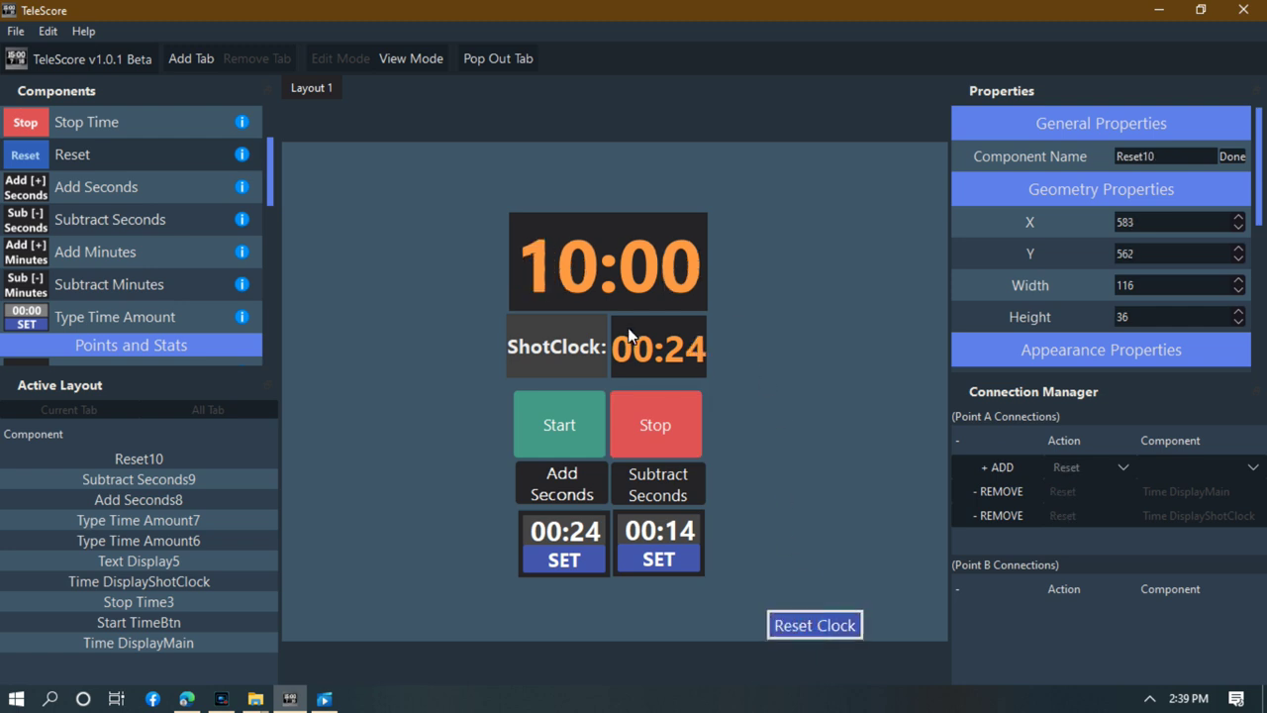
Test the shot clock presets by applying 00:14 and then 00:24.
{"action": "left_click", "coordinate": [667, 541]}
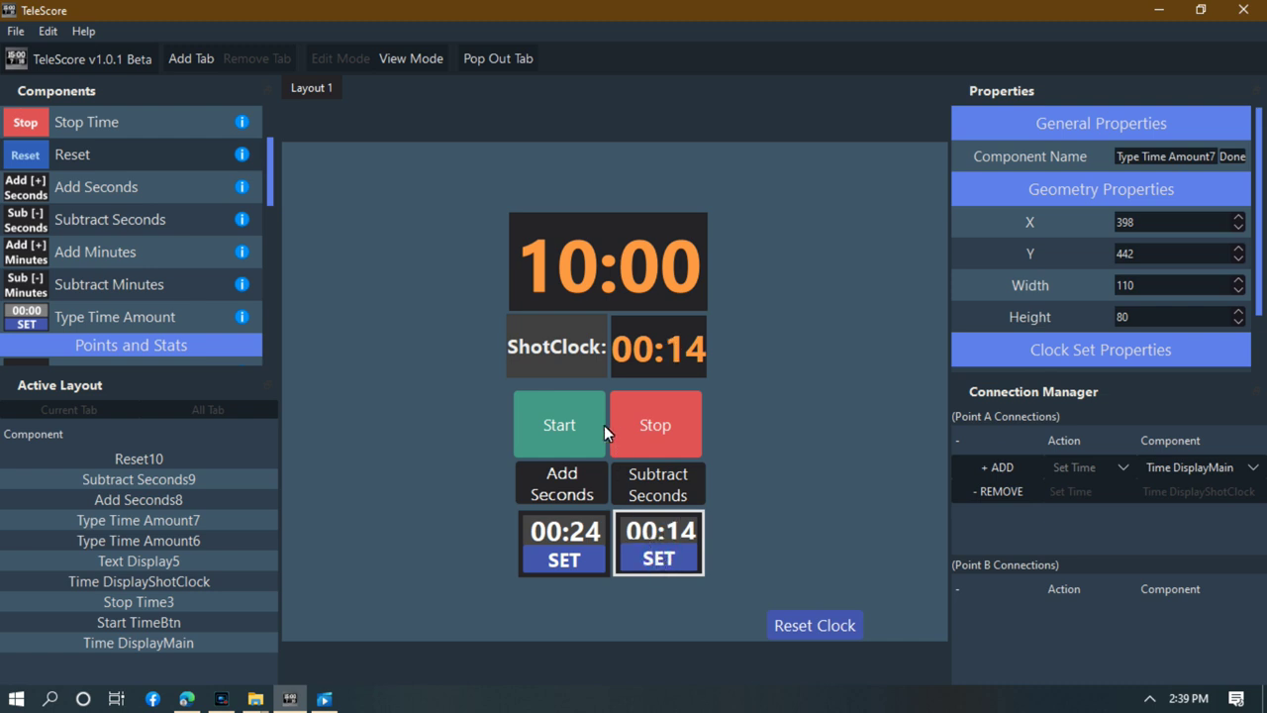
{"action": "left_click", "coordinate": [572, 564]}
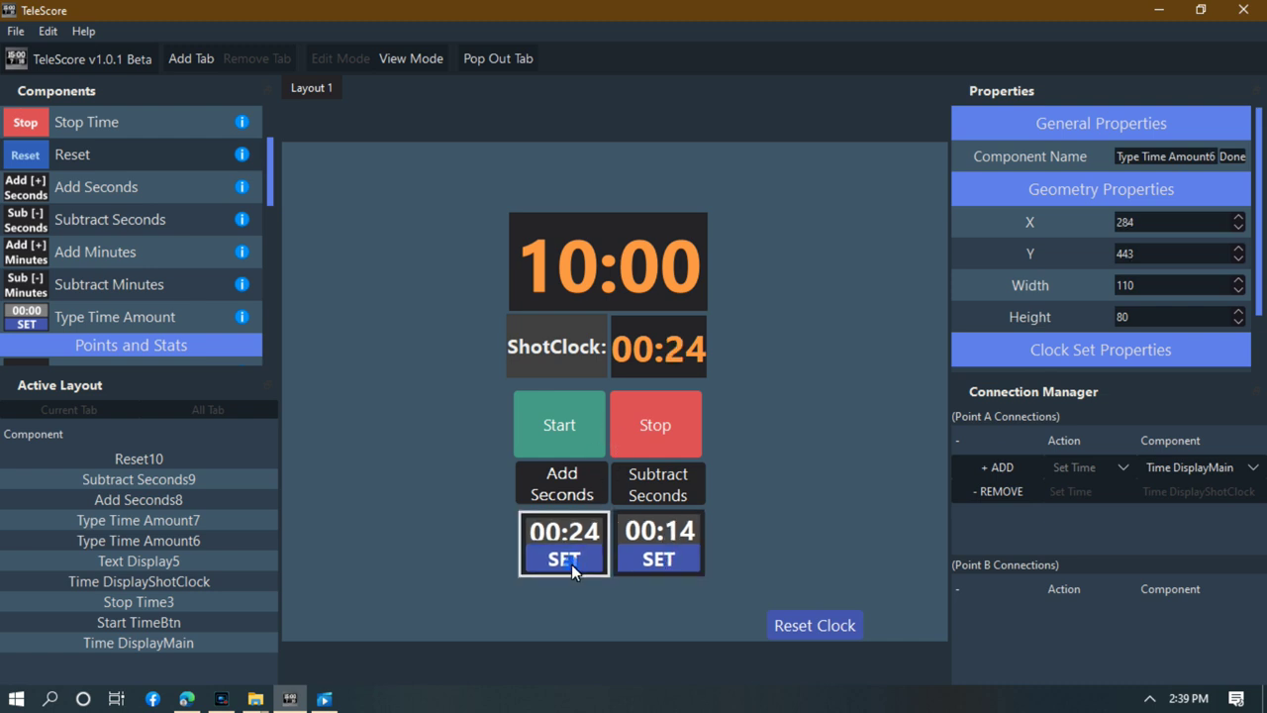
{"action": "left_click", "coordinate": [755, 340]}
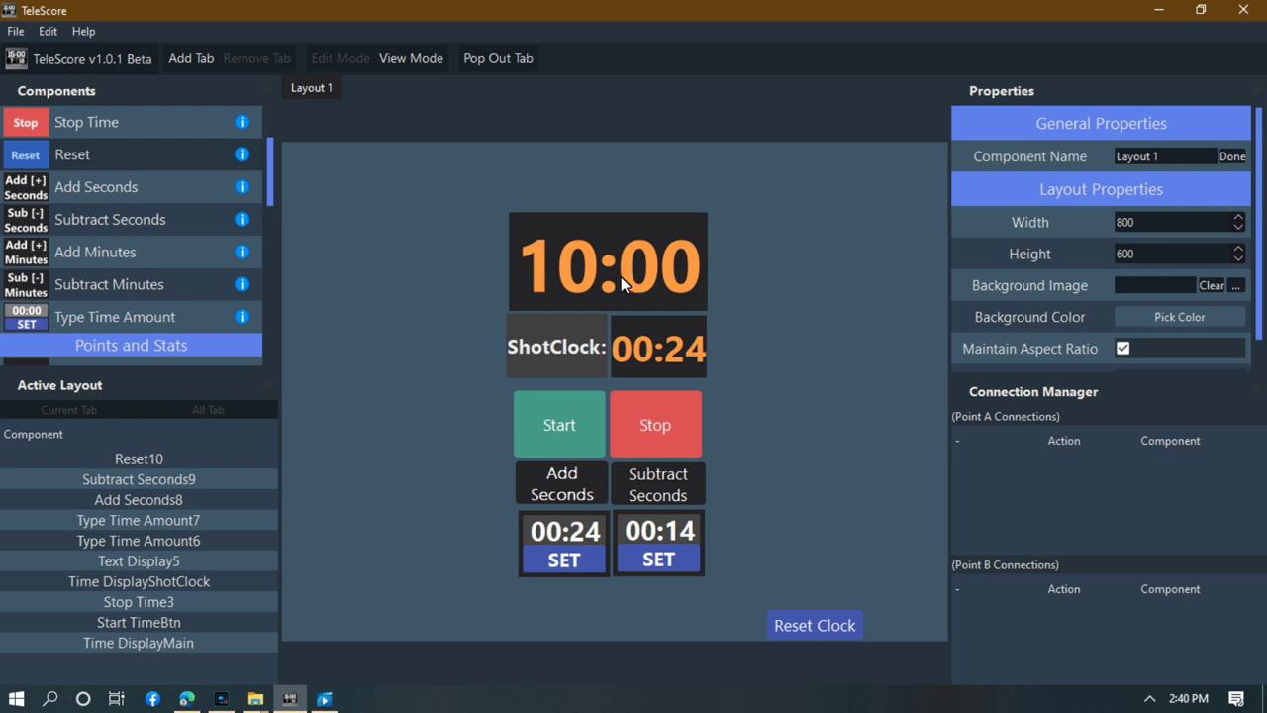
Assign the Buzzer sound file from the scoreboard folder on Local Disk (I:) as the buzzer sound of Time DisplayMain.
{"action": "left_click", "coordinate": [614, 279]}
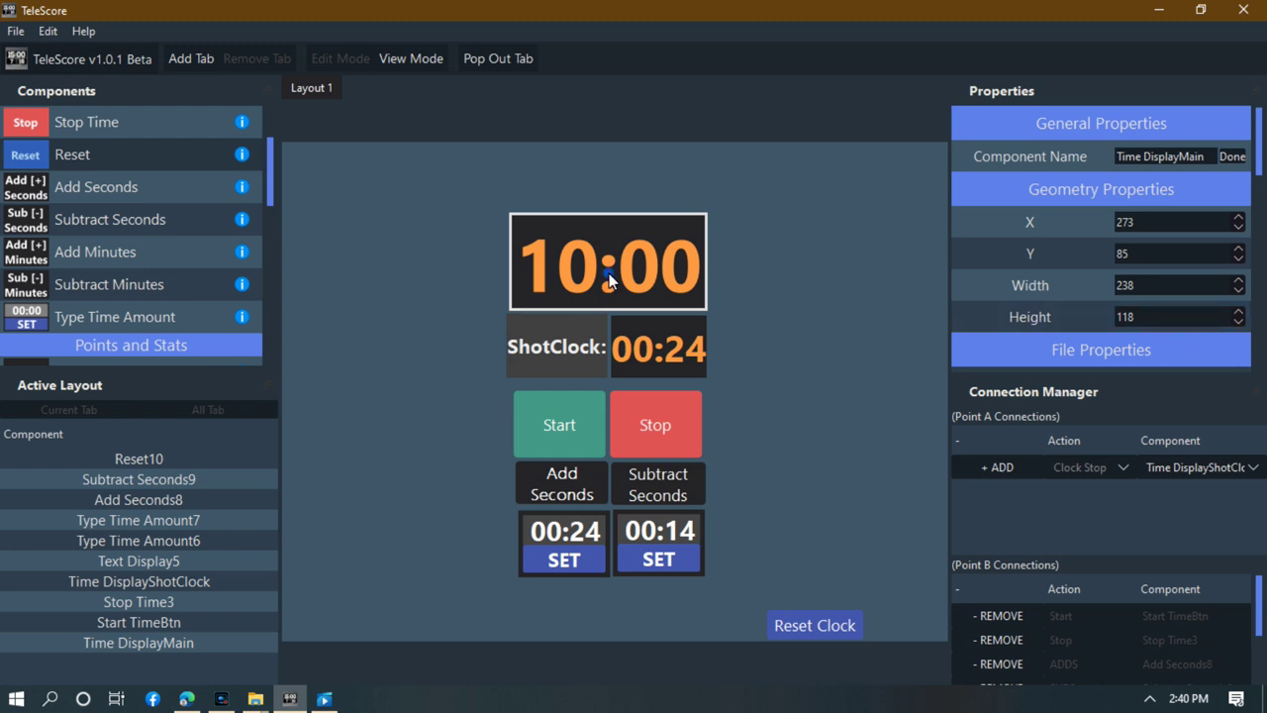
{"action": "scroll", "coordinate": [1187, 307], "scroll_direction": "down", "scroll_amount": 1}
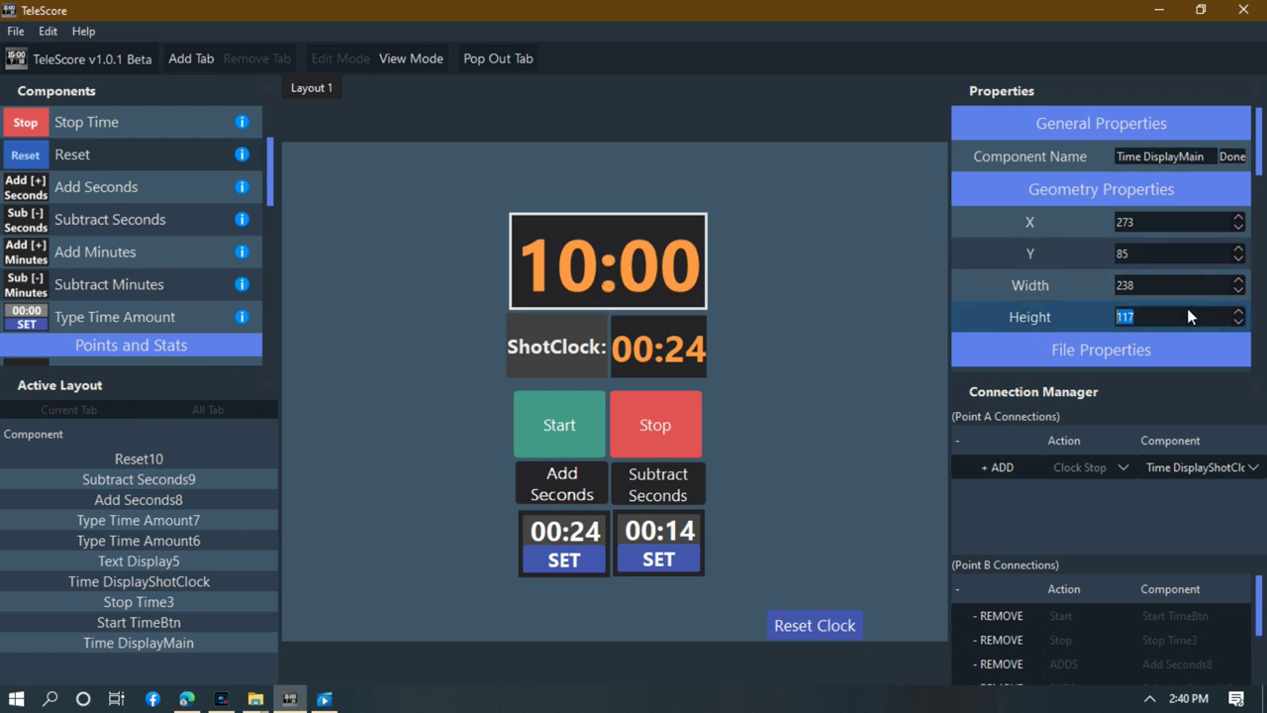
{"action": "left_click_drag", "start_coordinate": [1260, 171], "coordinate": [1255, 259]}
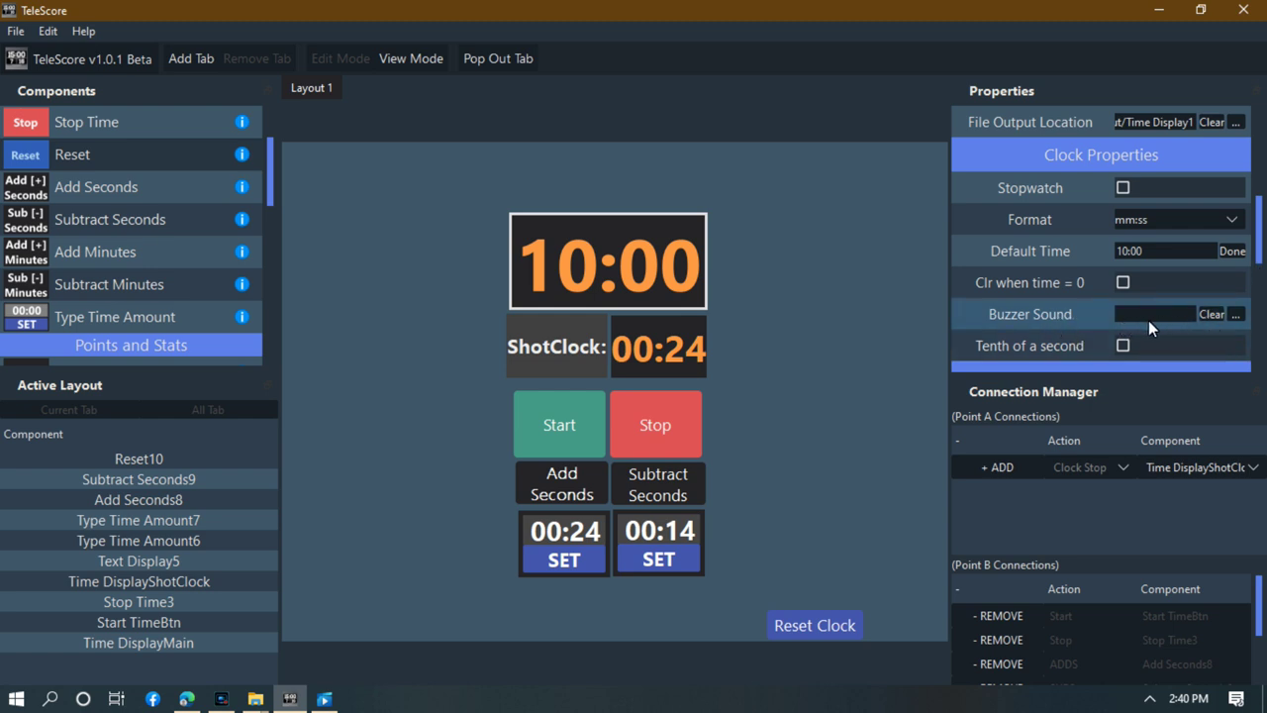
{"action": "left_click", "coordinate": [1237, 314]}
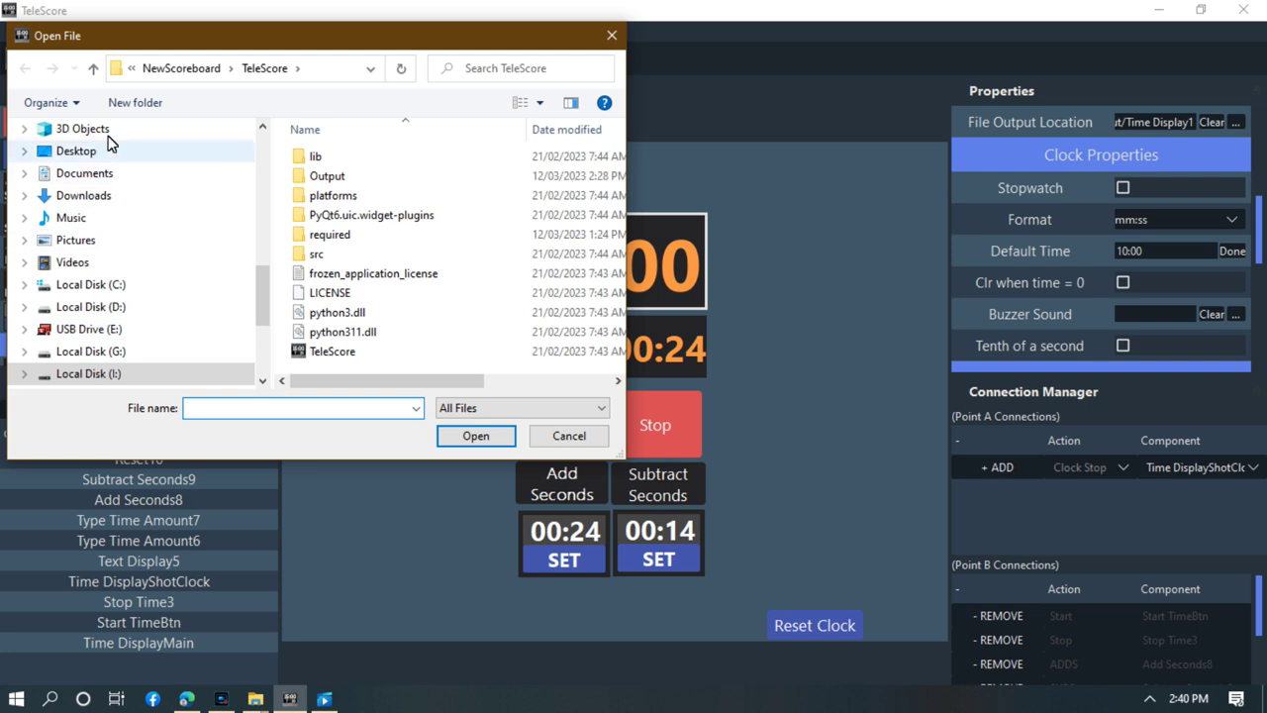
{"action": "left_click", "coordinate": [95, 67]}
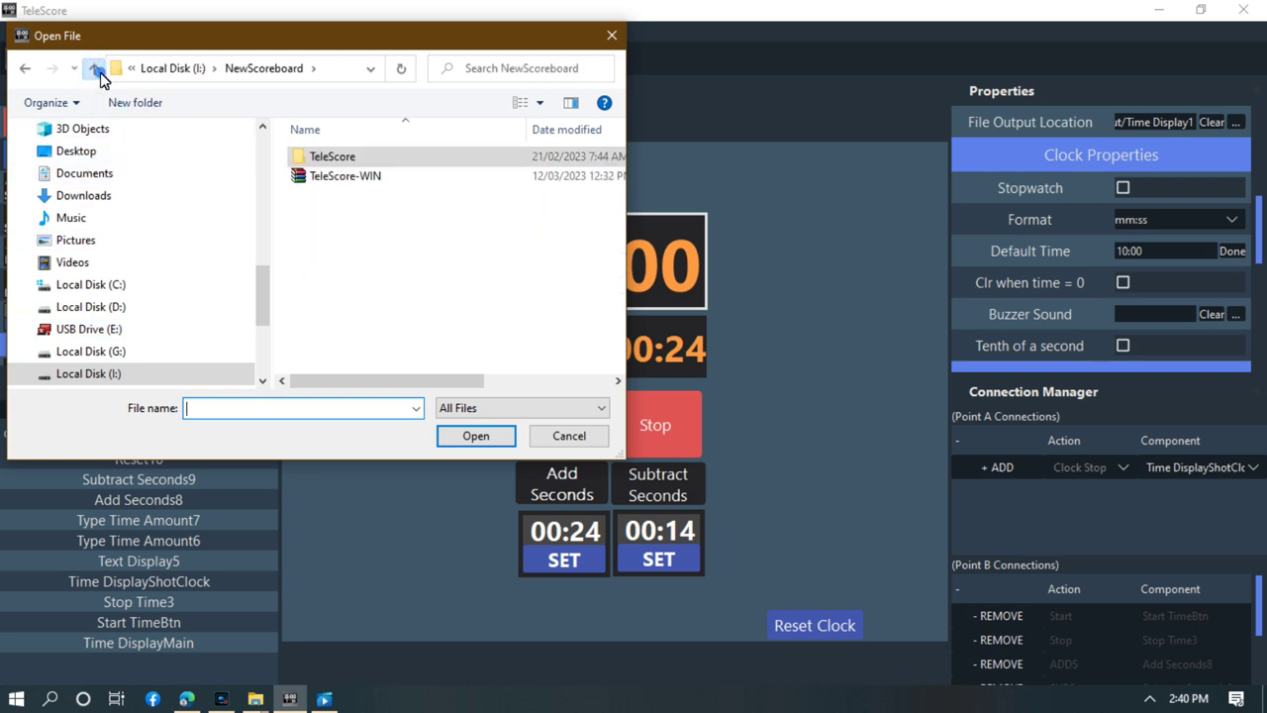
{"action": "left_click", "coordinate": [97, 69]}
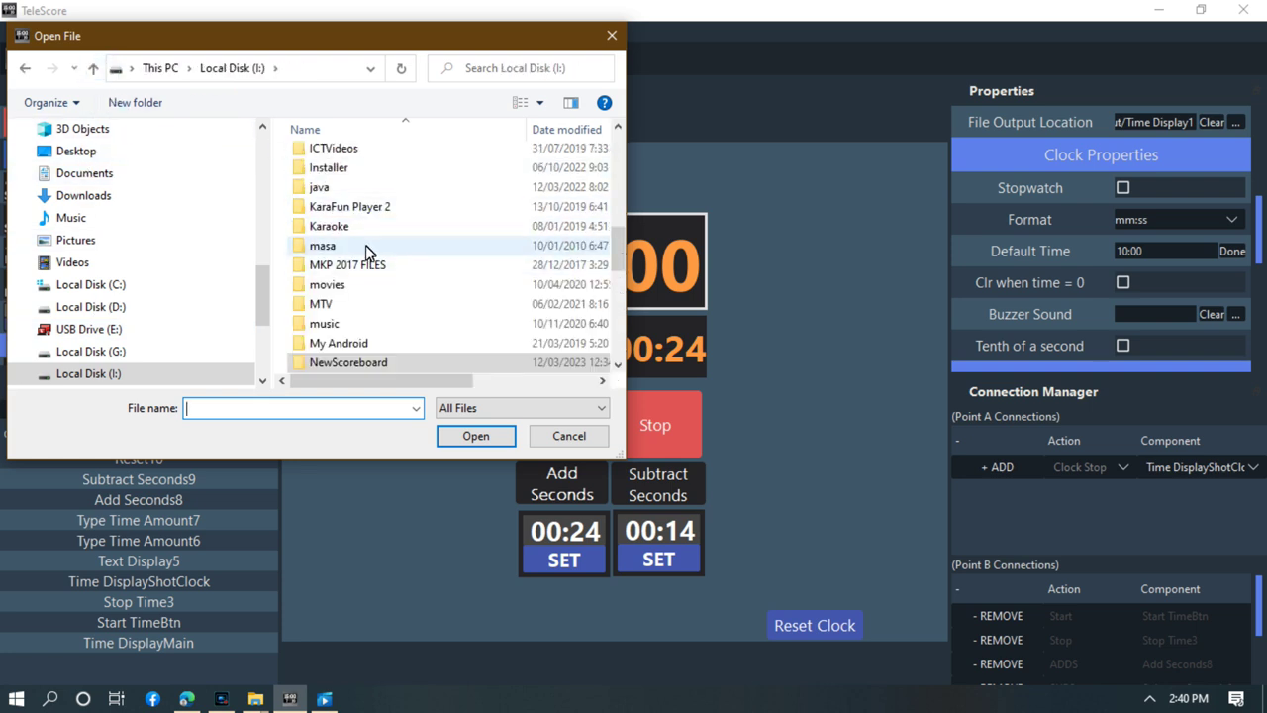
{"action": "scroll", "coordinate": [381, 251], "scroll_direction": "down", "scroll_amount": 2}
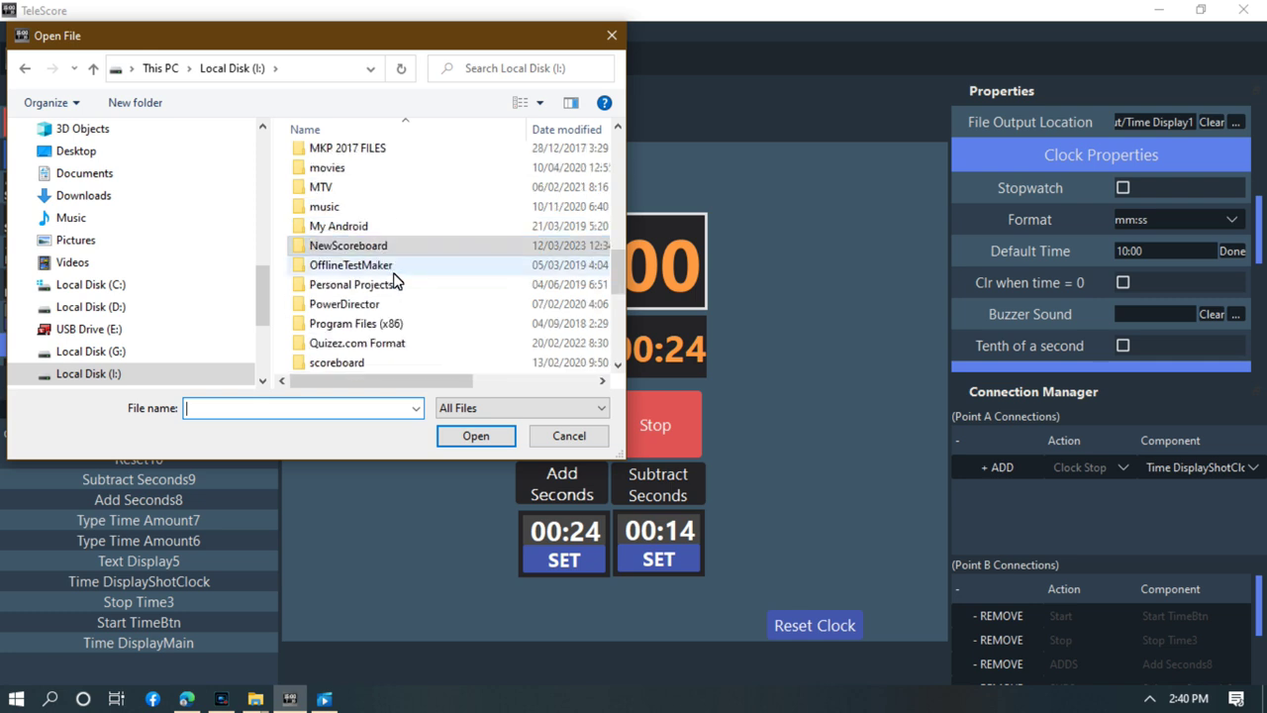
{"action": "scroll", "coordinate": [414, 306], "scroll_direction": "down", "scroll_amount": 1}
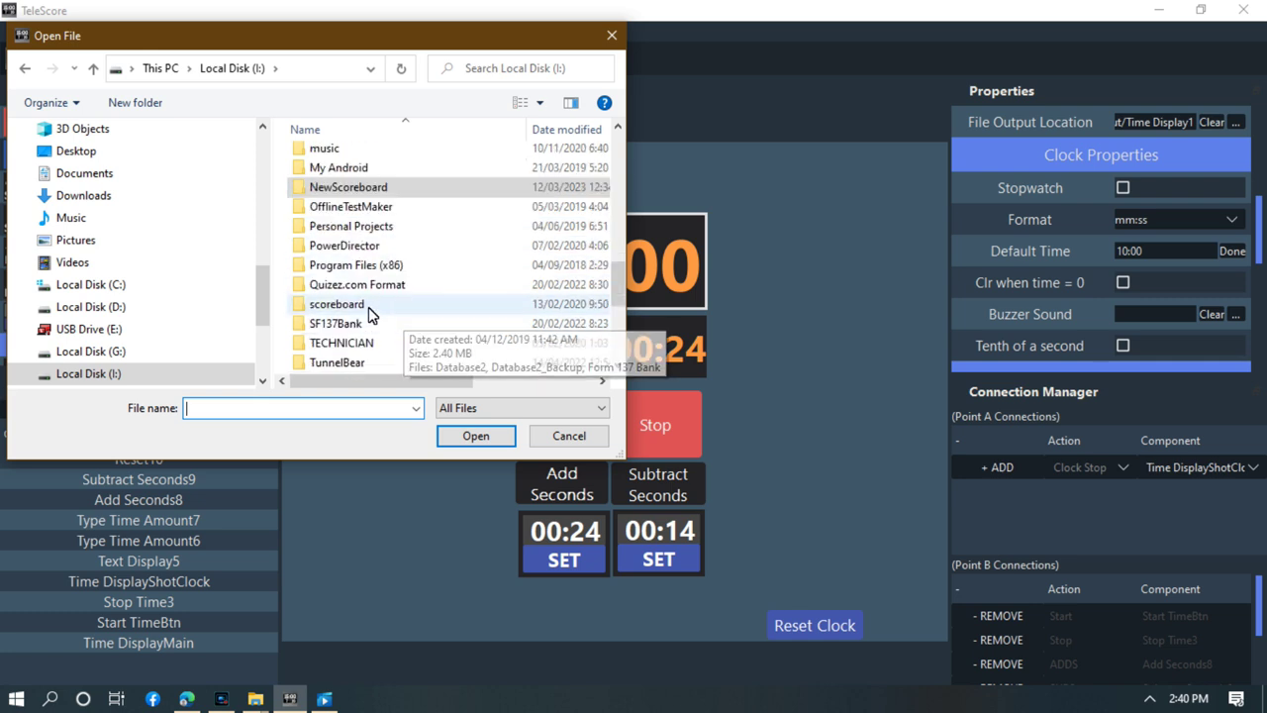
{"action": "left_click", "coordinate": [369, 308]}
{"action": "double_click", "coordinate": [369, 308]}
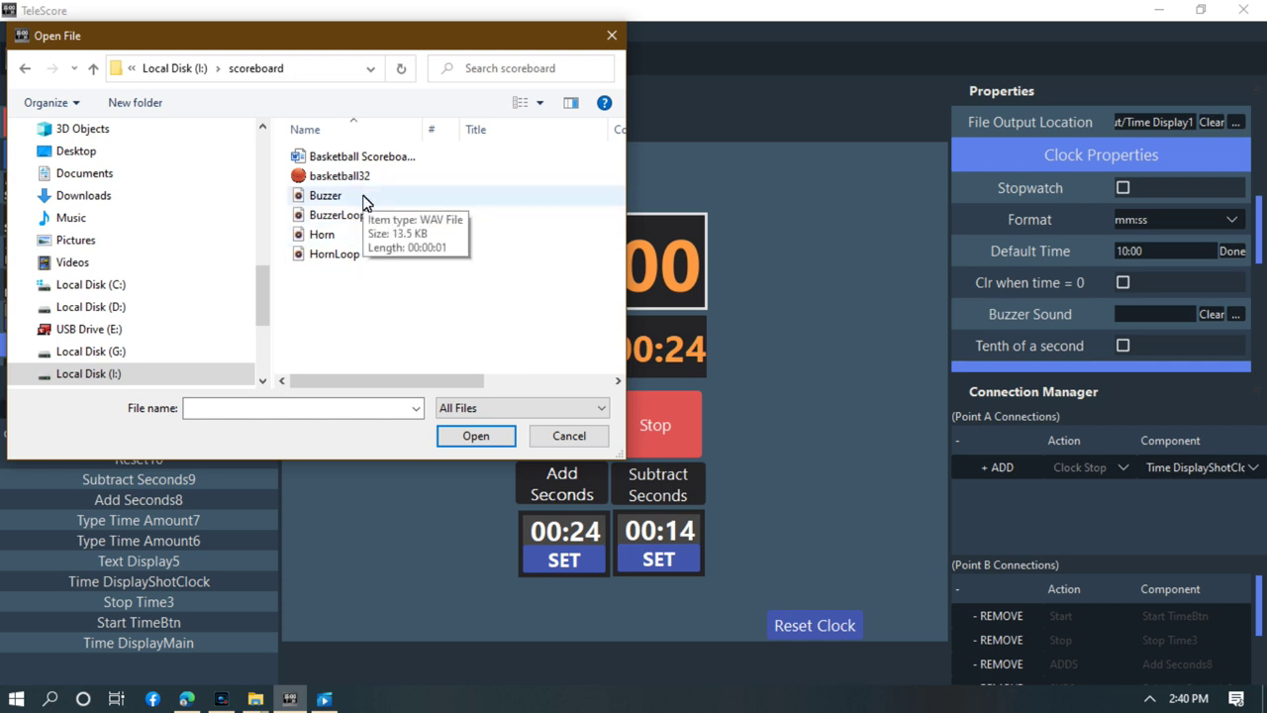
{"action": "double_click", "coordinate": [327, 195]}
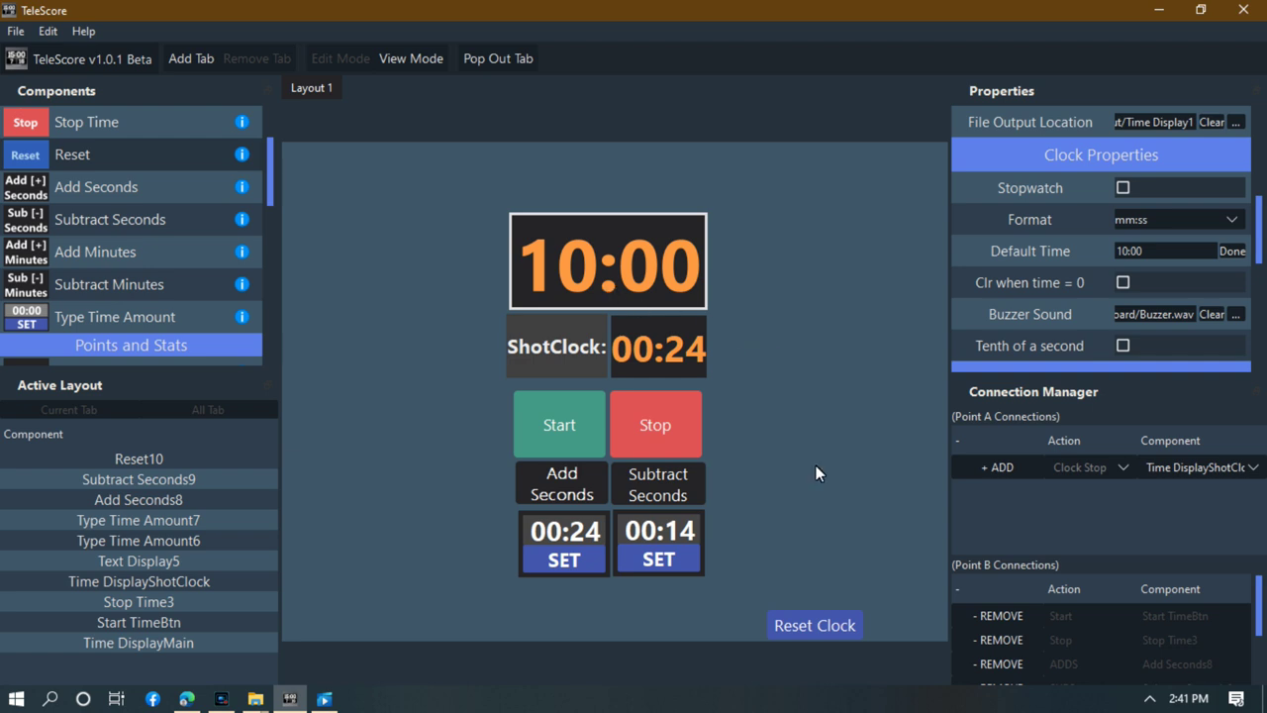
Start both clocks to watch them count down together, then stop them.
{"action": "left_click", "coordinate": [573, 434]}
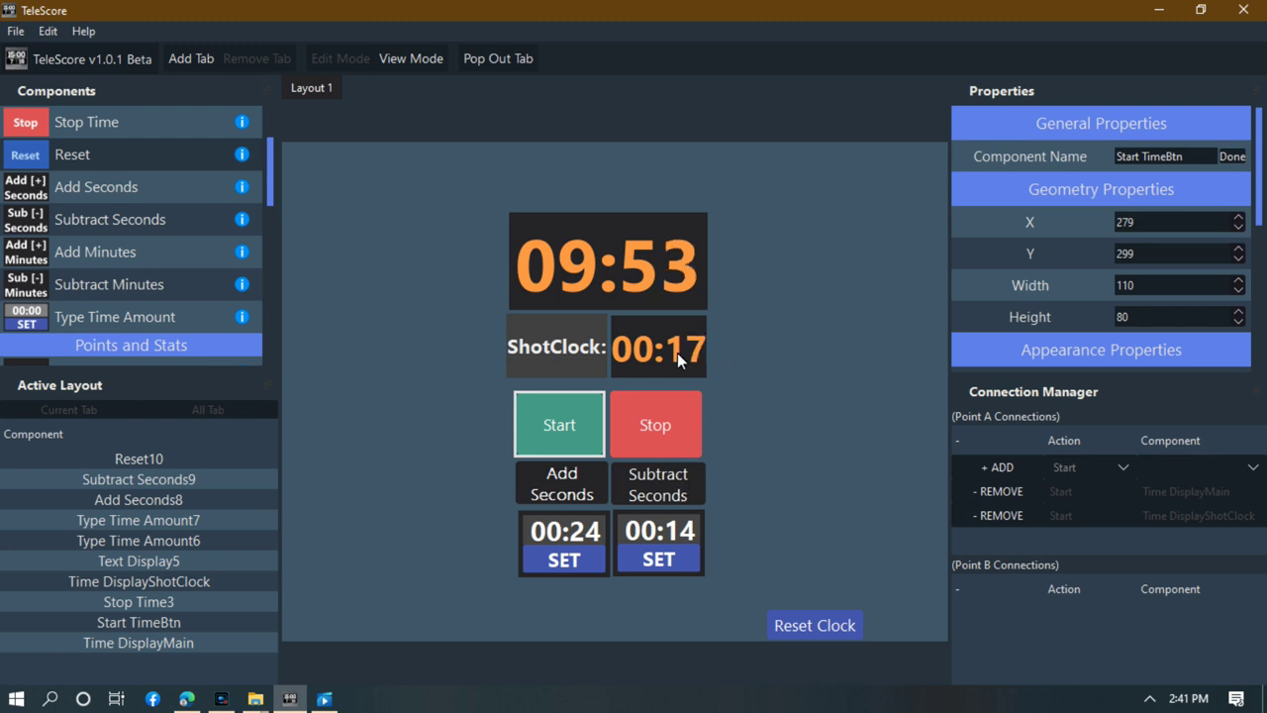
{"action": "left_click", "coordinate": [658, 430]}
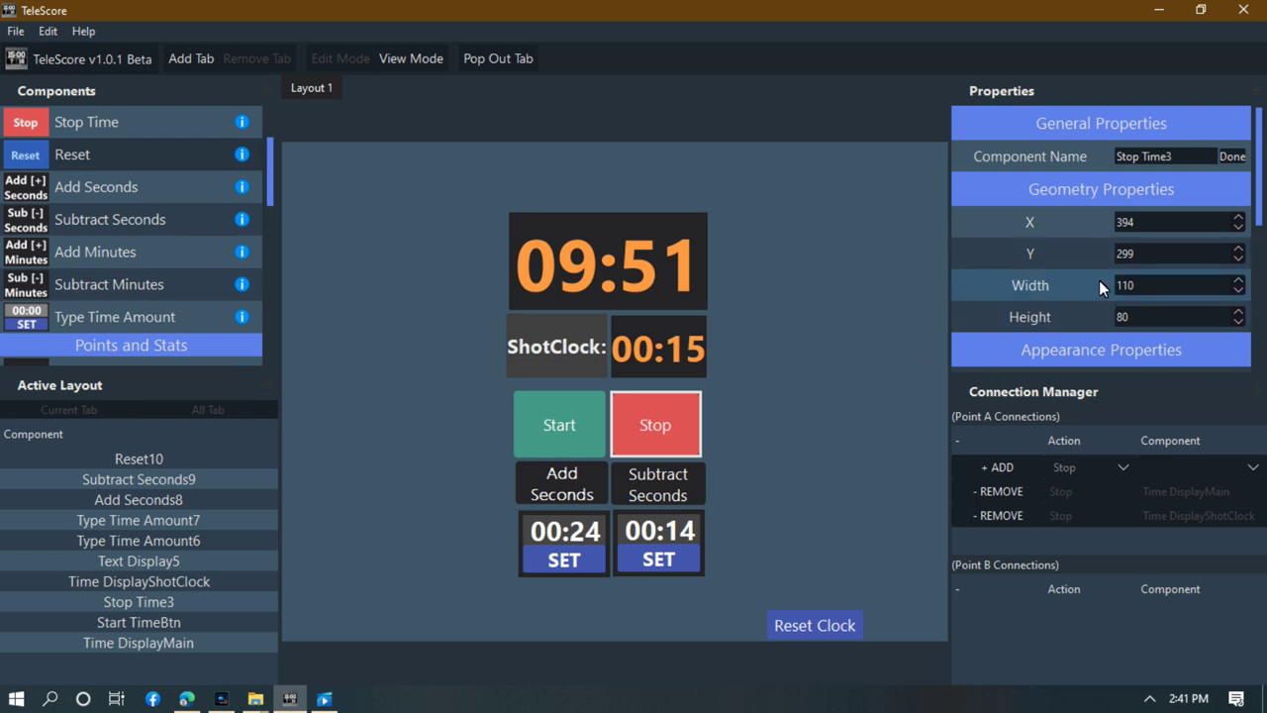
Assign the Buzzer file from the scoreboard folder as the buzzer sound of Time DisplayShotClock.
{"action": "scroll", "coordinate": [1095, 295], "scroll_direction": "down", "scroll_amount": 2}
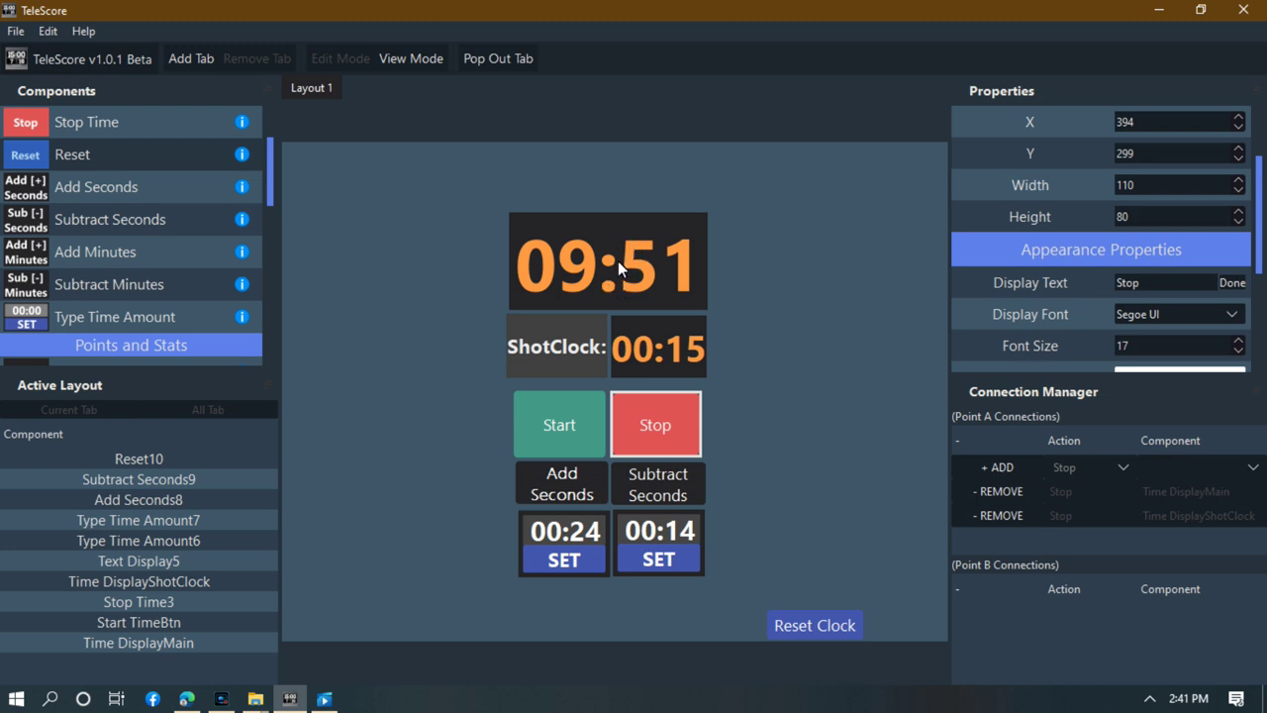
{"action": "left_click", "coordinate": [653, 354]}
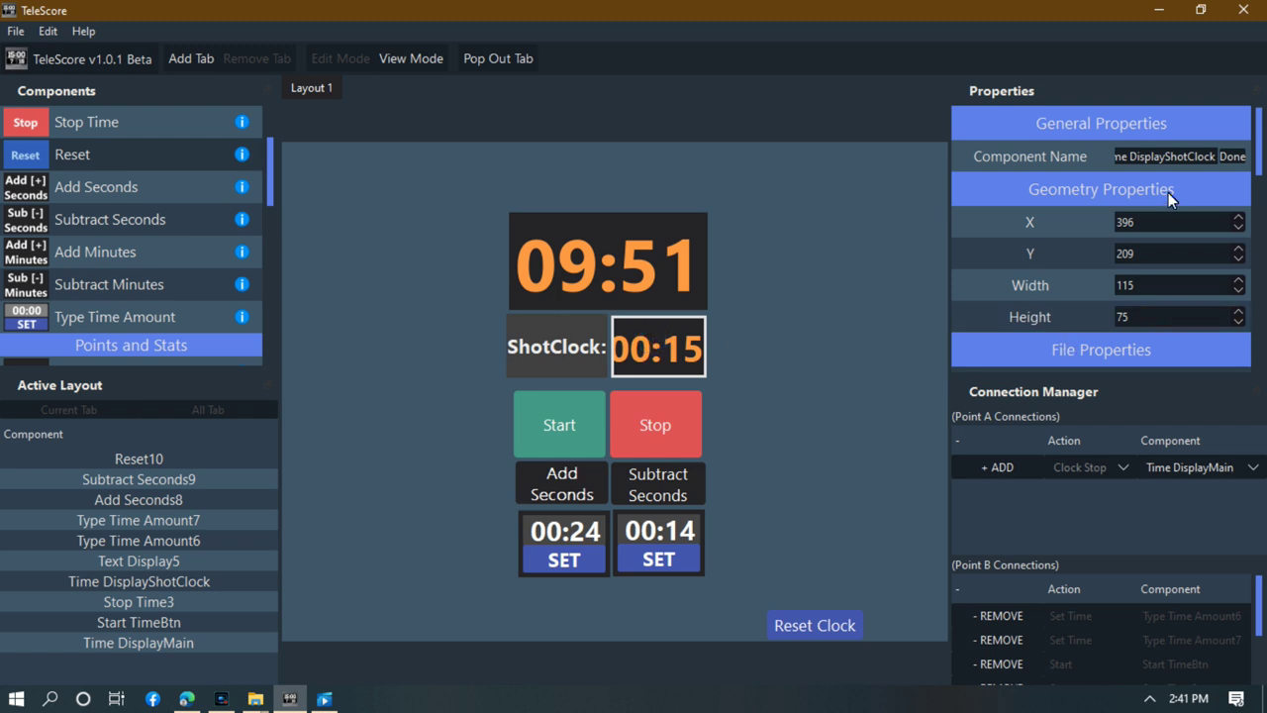
{"action": "scroll", "coordinate": [1154, 341], "scroll_direction": "down", "scroll_amount": 3}
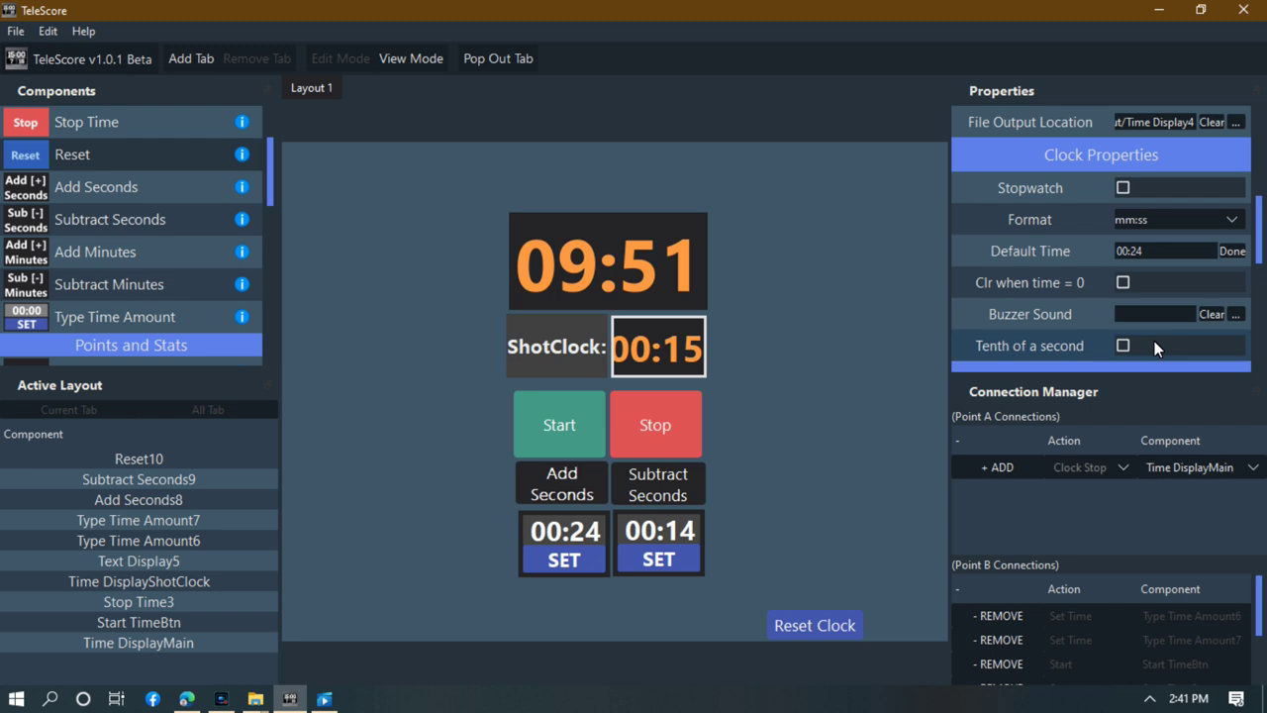
{"action": "scroll", "coordinate": [1103, 347], "scroll_direction": "down", "scroll_amount": 1}
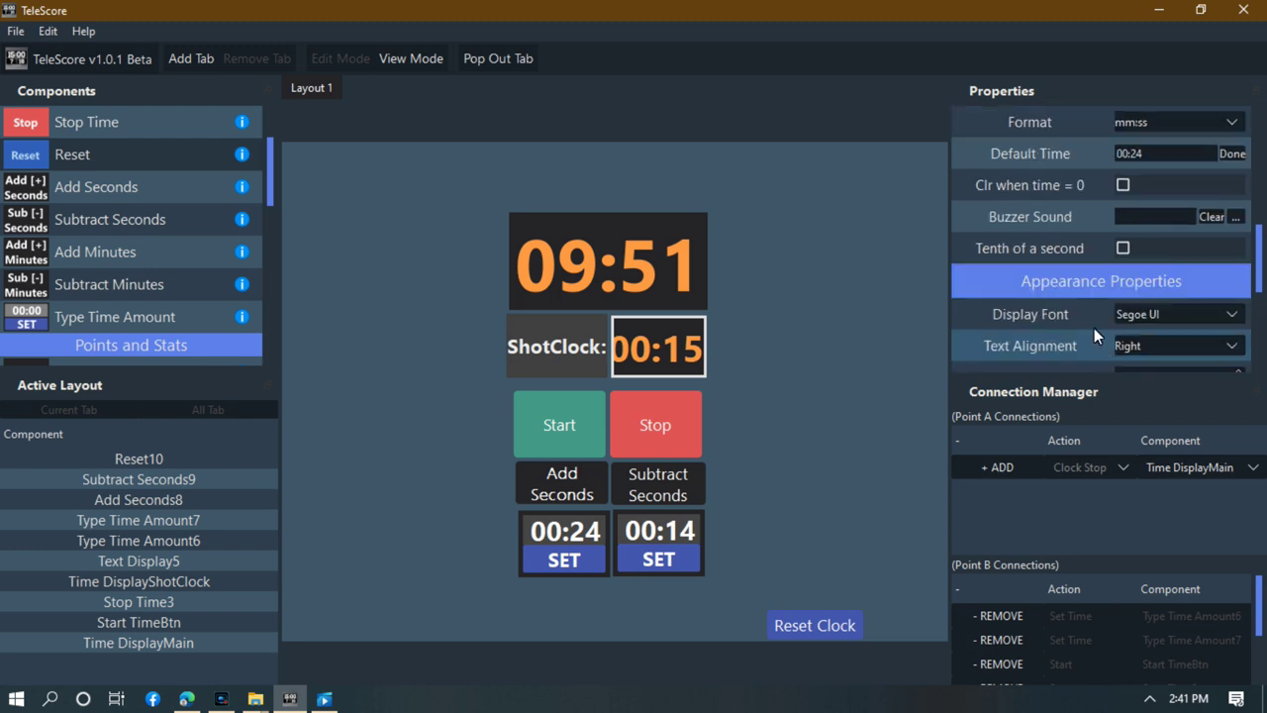
{"action": "left_click", "coordinate": [1235, 216]}
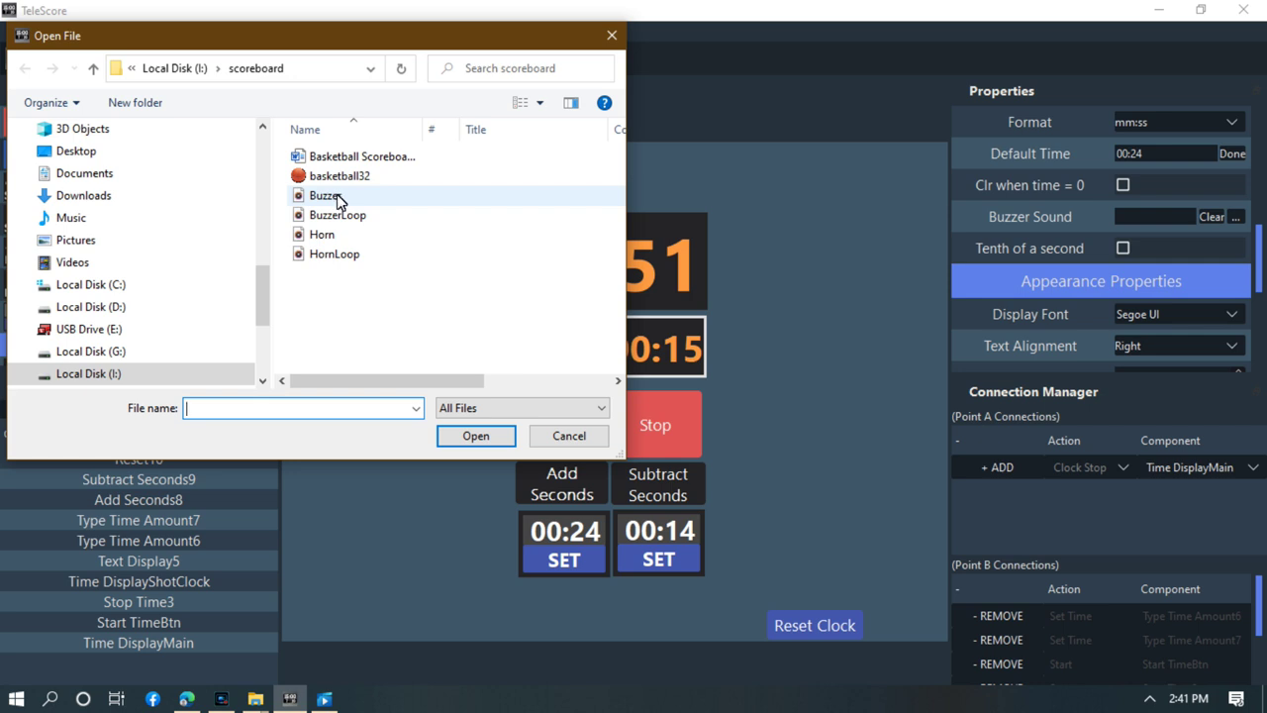
{"action": "double_click", "coordinate": [334, 198]}
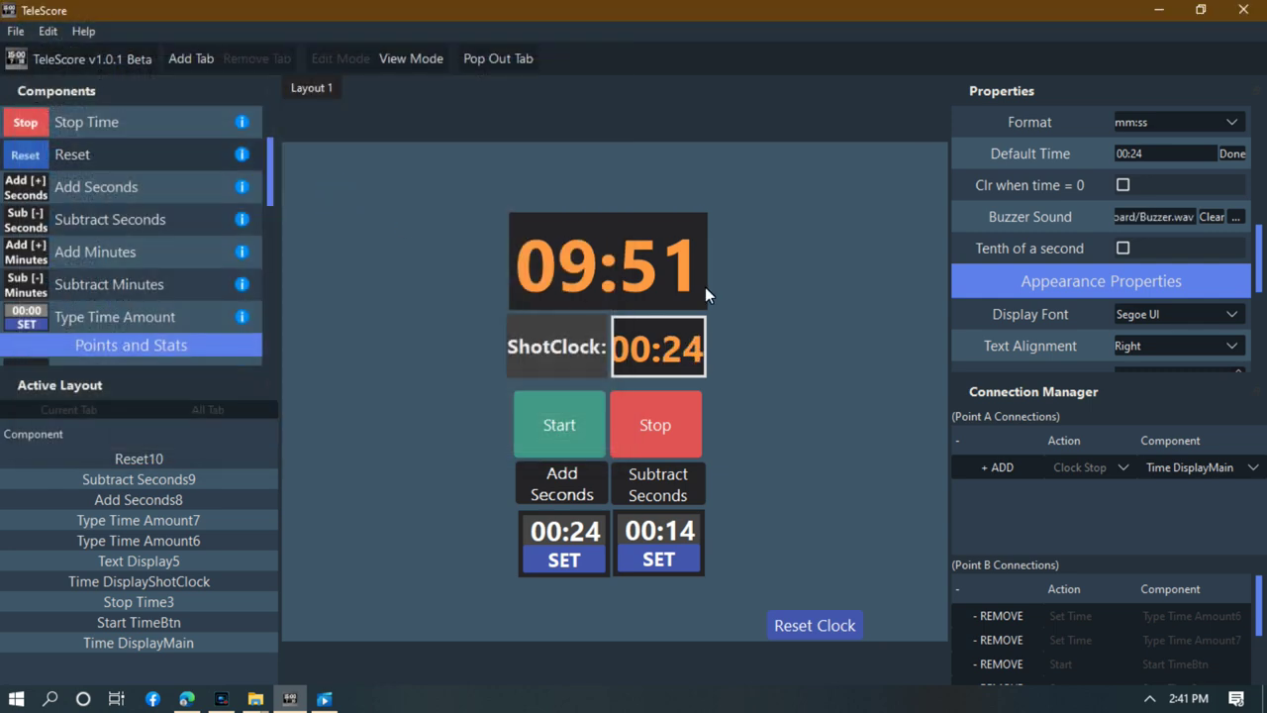
{"action": "left_click", "coordinate": [853, 366]}
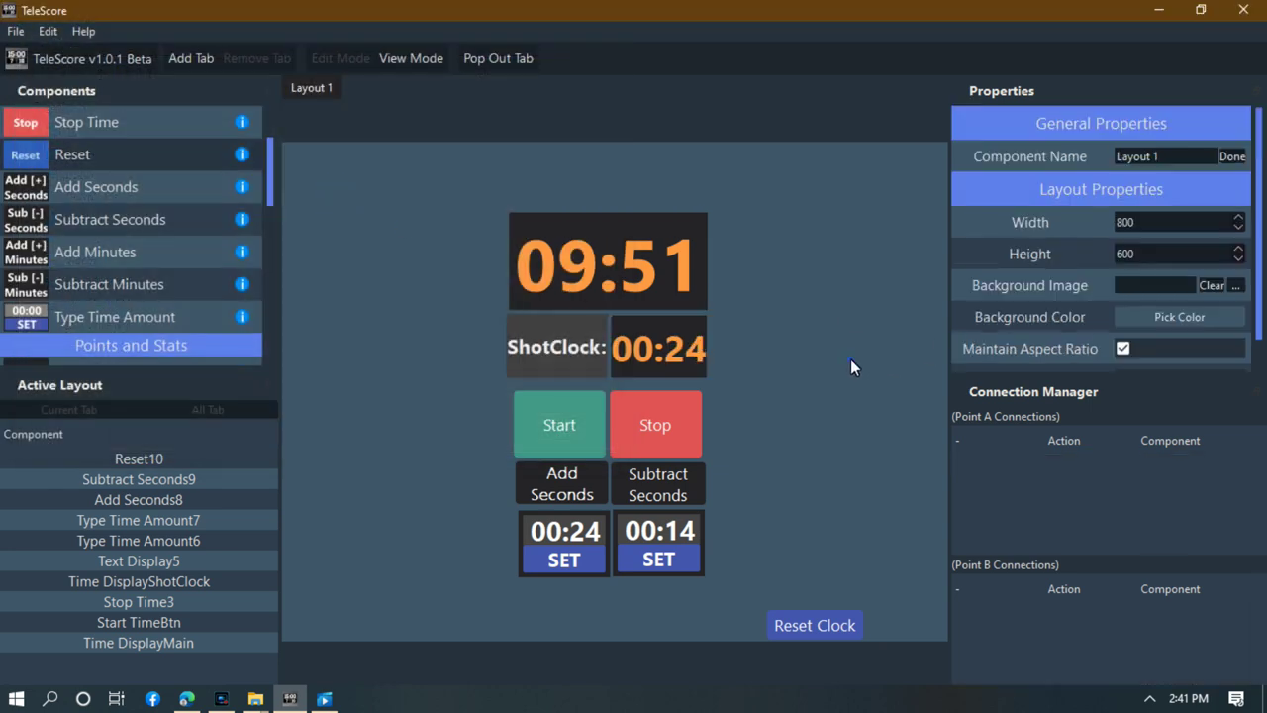
Test the shot clock buzzer by running both clocks and applying the 00:14 preset, then reset the clocks.
{"action": "left_click", "coordinate": [559, 424]}
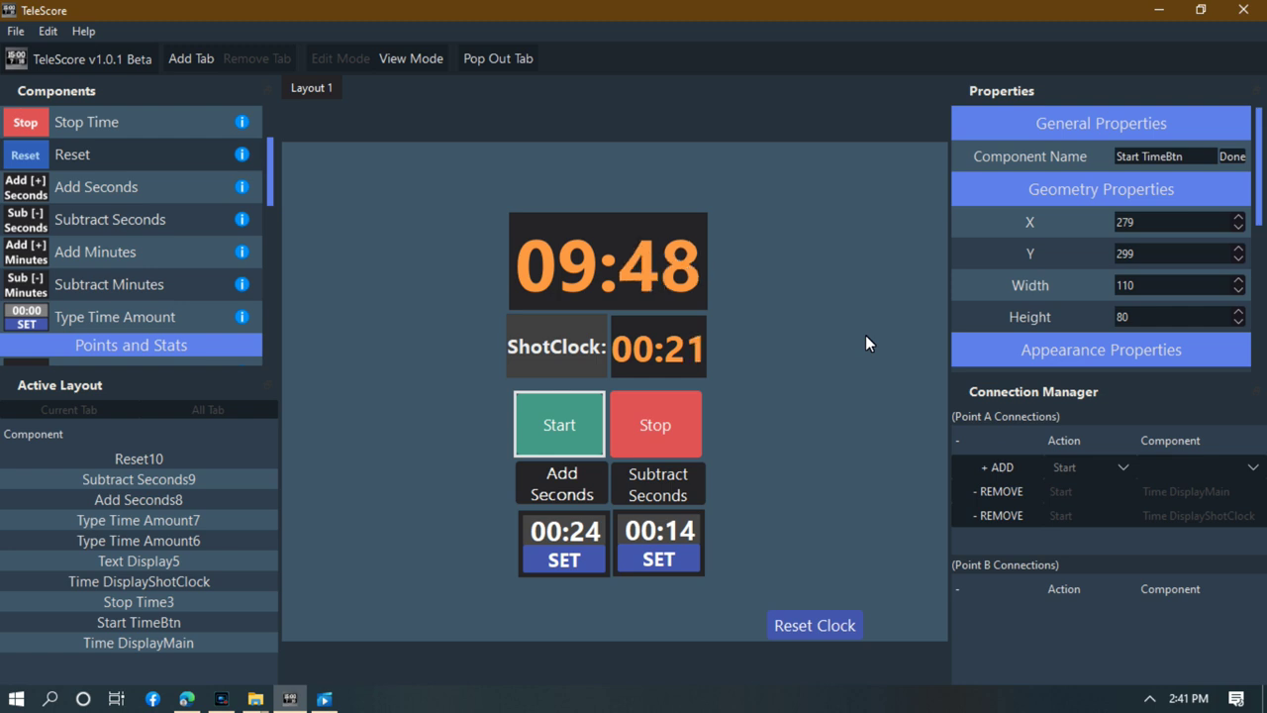
{"action": "left_click", "coordinate": [679, 559]}
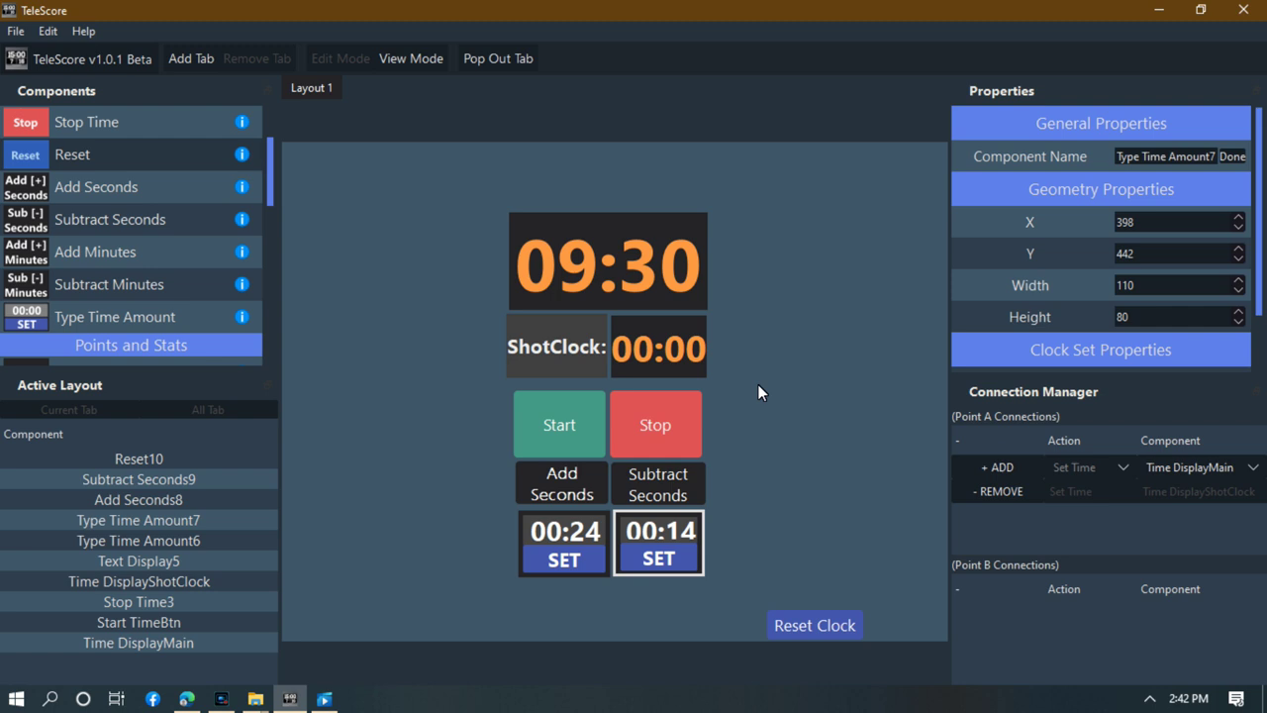
{"action": "left_click", "coordinate": [818, 622]}
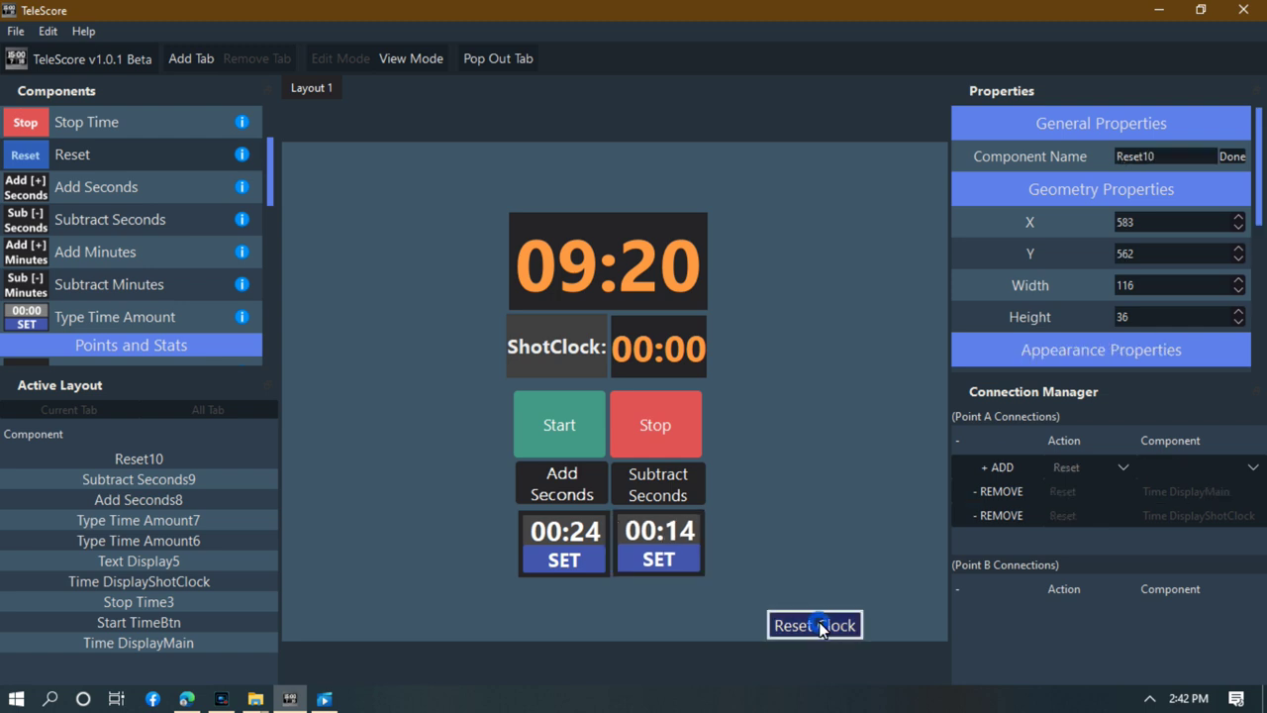
Stop both clocks and shrink the main game clock display by lowering its upper edge.
{"action": "left_click", "coordinate": [667, 417]}
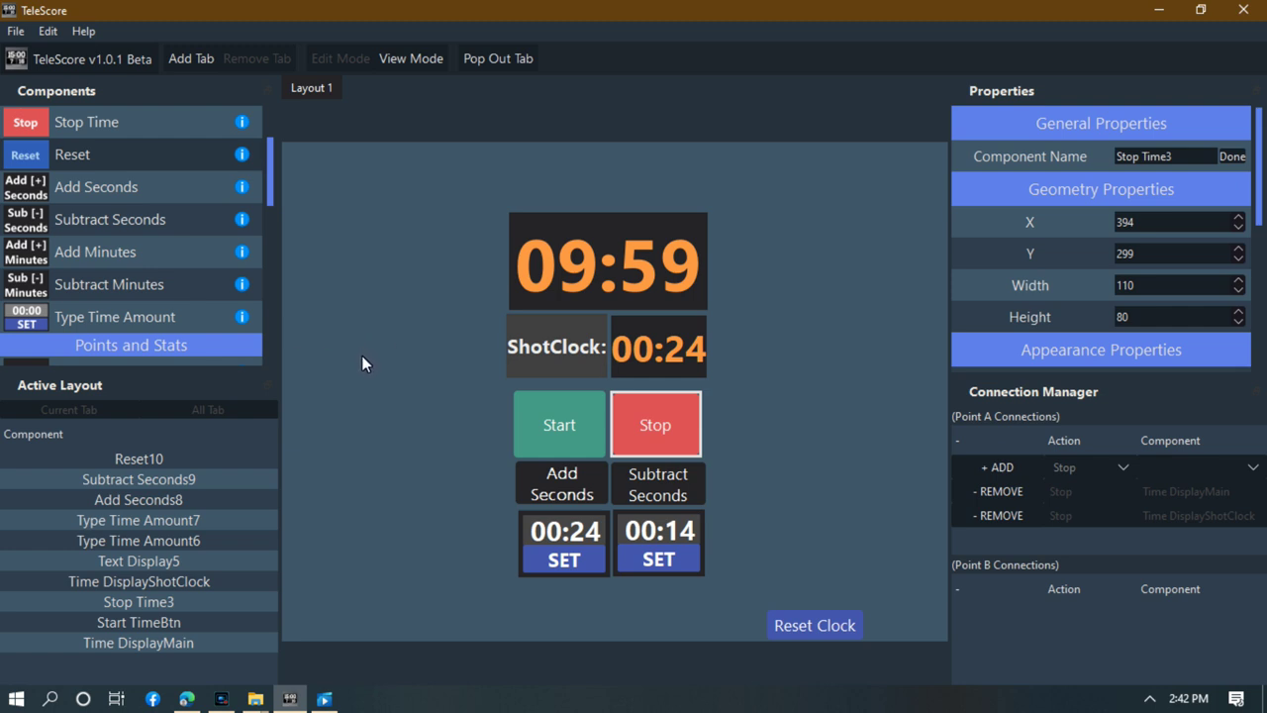
{"action": "left_click", "coordinate": [621, 252]}
{"action": "left_click_drag", "start_coordinate": [706, 215], "coordinate": [704, 231]}
{"action": "left_click", "coordinate": [747, 241]}
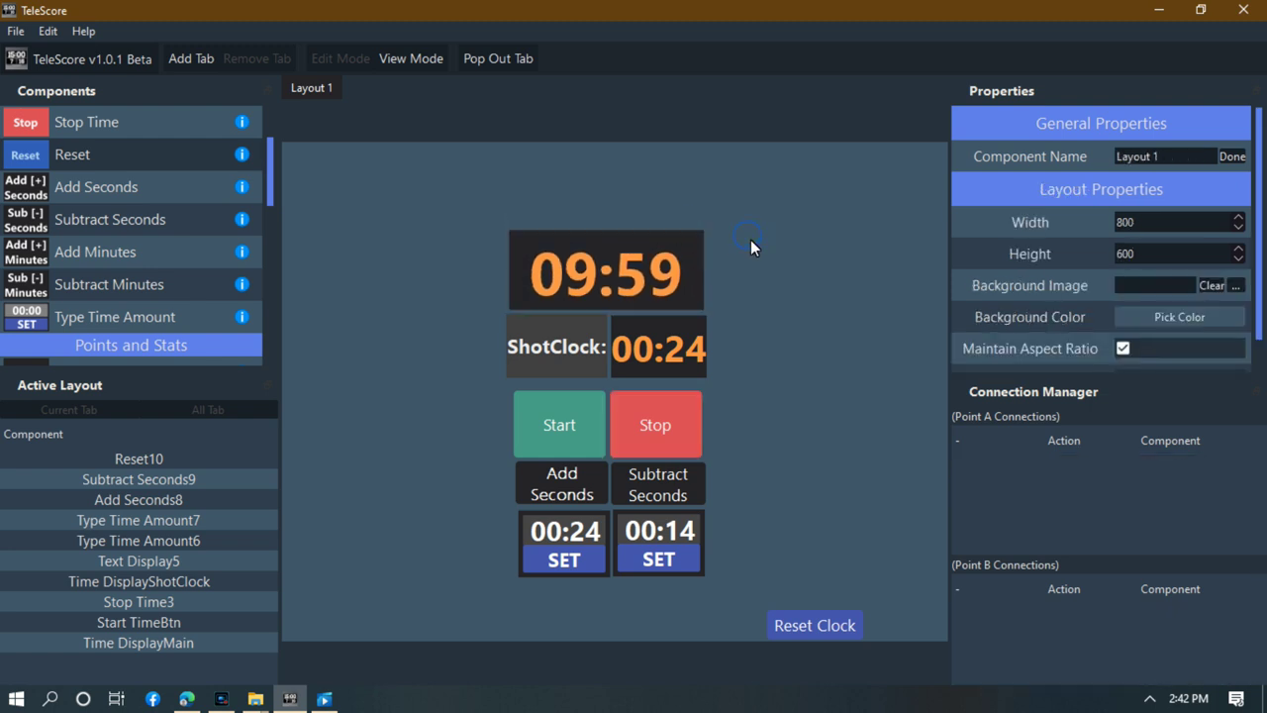
Nudge the ShotClock label into line beside the shot clock display.
{"action": "left_click_drag", "start_coordinate": [583, 354], "coordinate": [585, 352]}
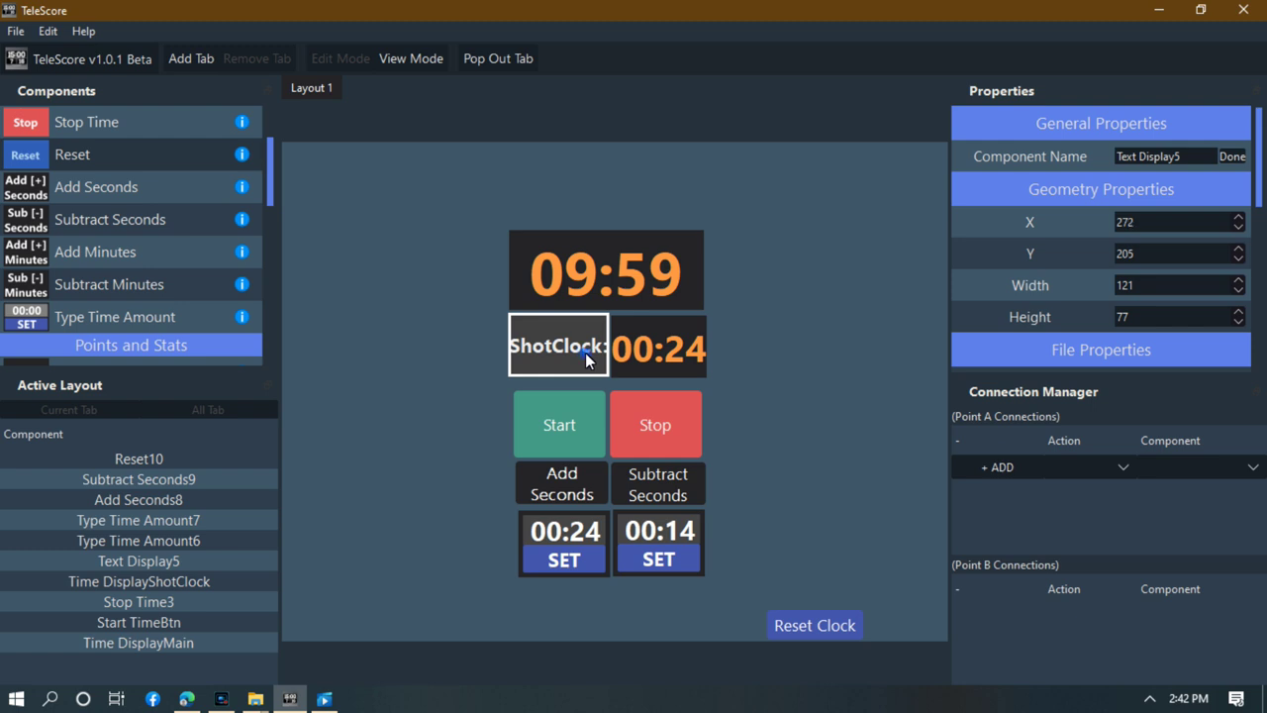
{"action": "left_click_drag", "start_coordinate": [585, 352], "coordinate": [584, 355]}
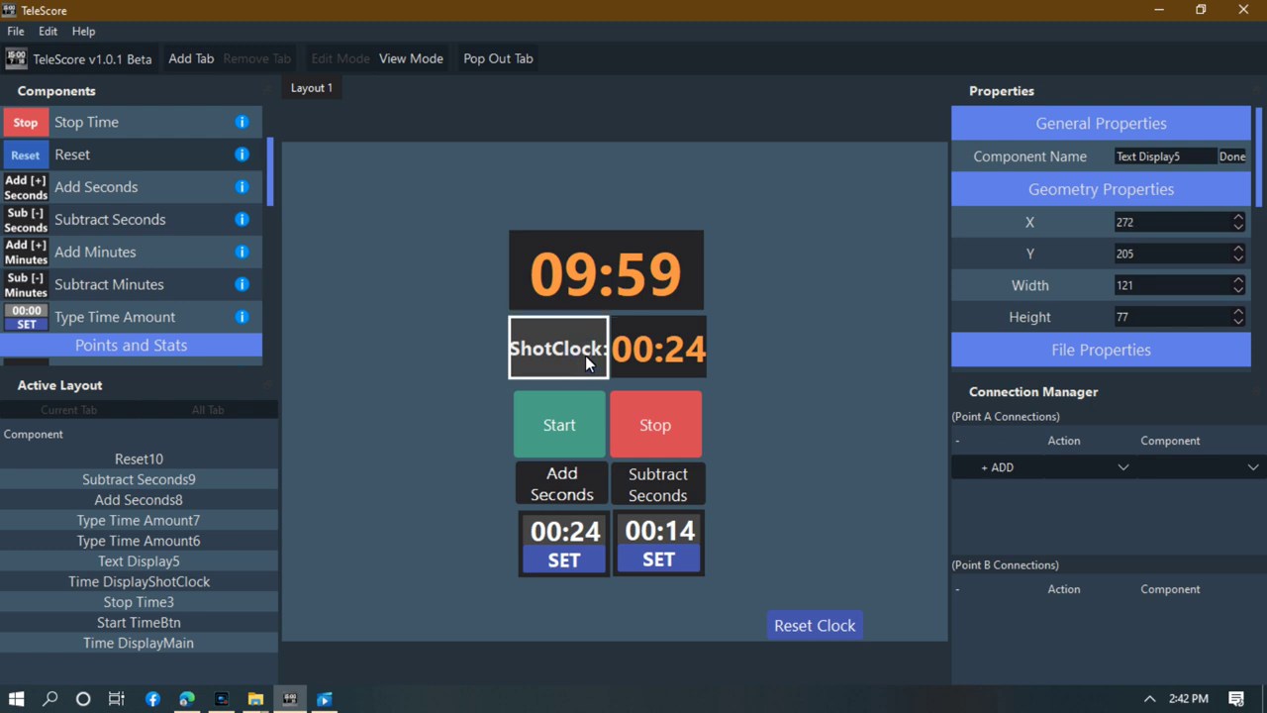
{"action": "left_click", "coordinate": [782, 364]}
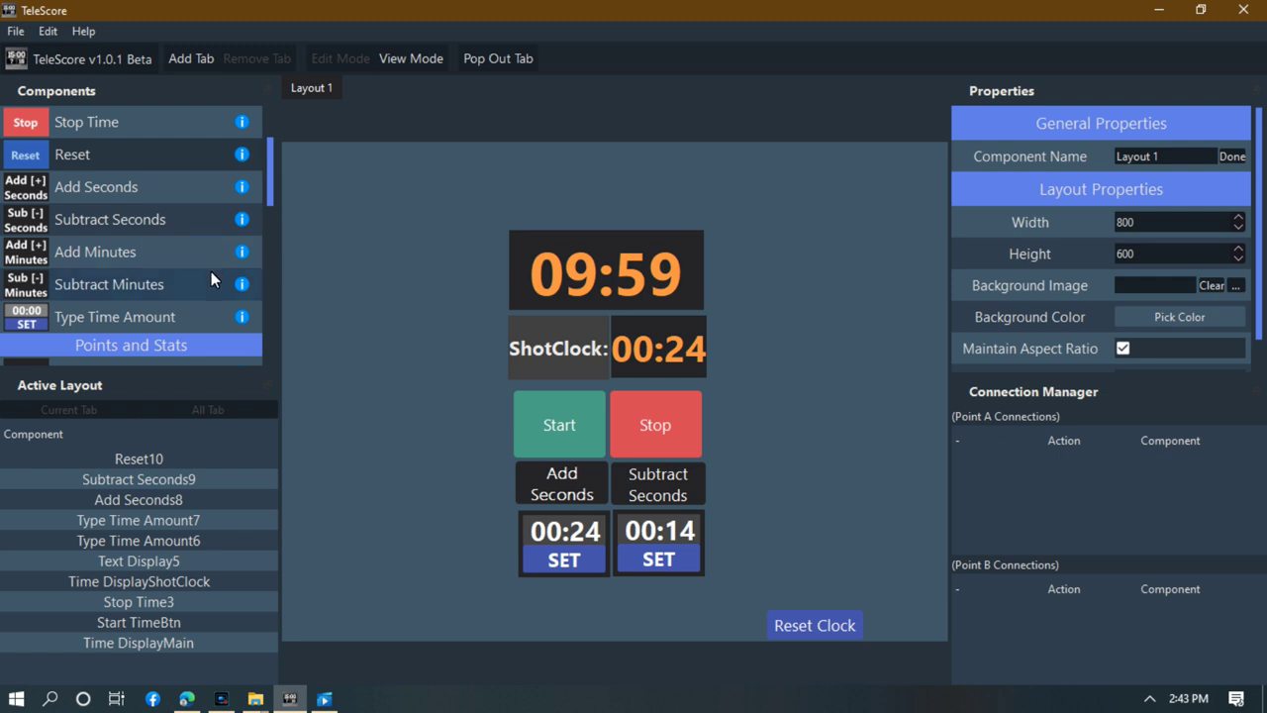
Add a Points Display to the left of the clocks and enlarge it to about 211 by 151.
{"action": "scroll", "coordinate": [155, 293], "scroll_direction": "down", "scroll_amount": 3}
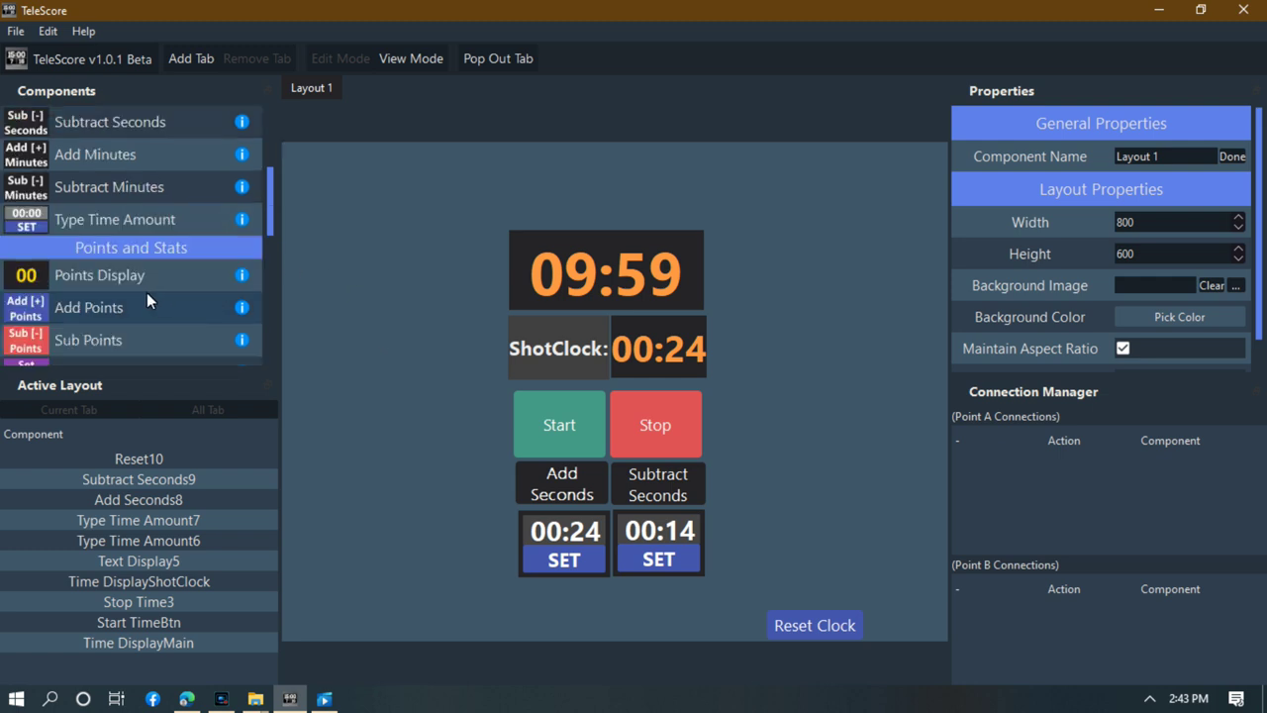
{"action": "left_click", "coordinate": [92, 279]}
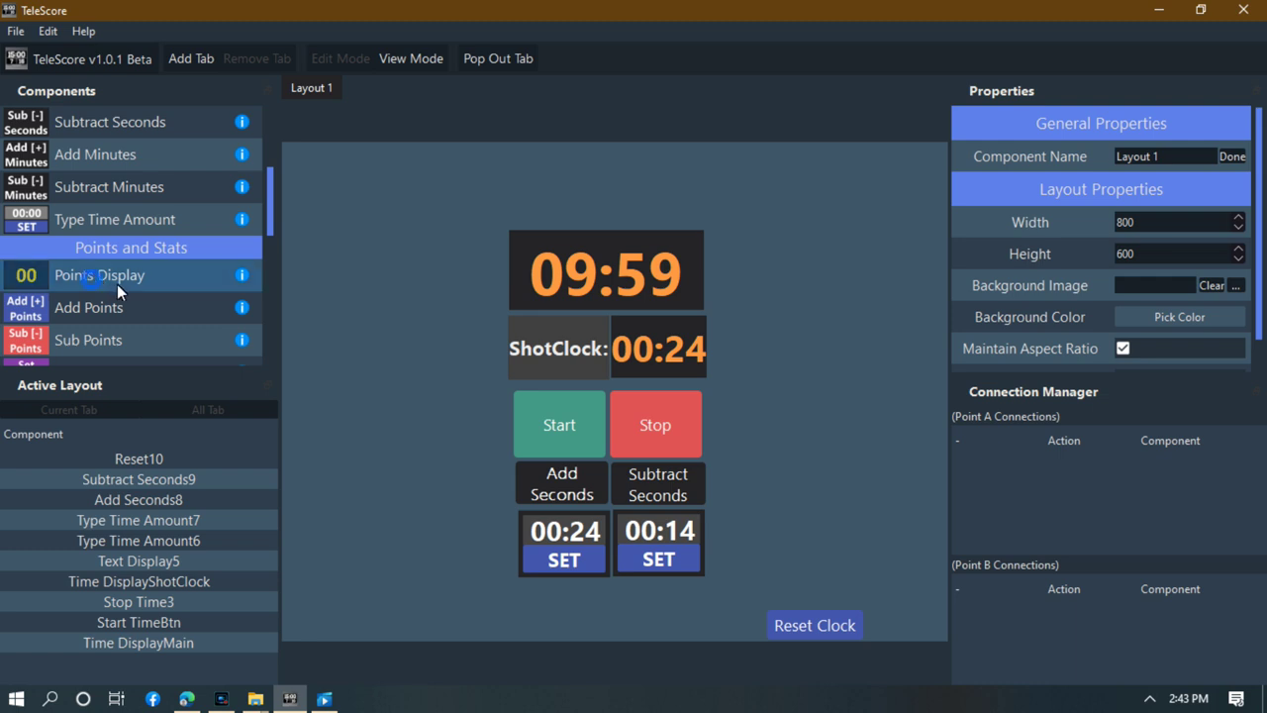
{"action": "left_click", "coordinate": [357, 280]}
{"action": "left_click", "coordinate": [418, 332]}
{"action": "left_click_drag", "start_coordinate": [444, 346], "coordinate": [484, 388]}
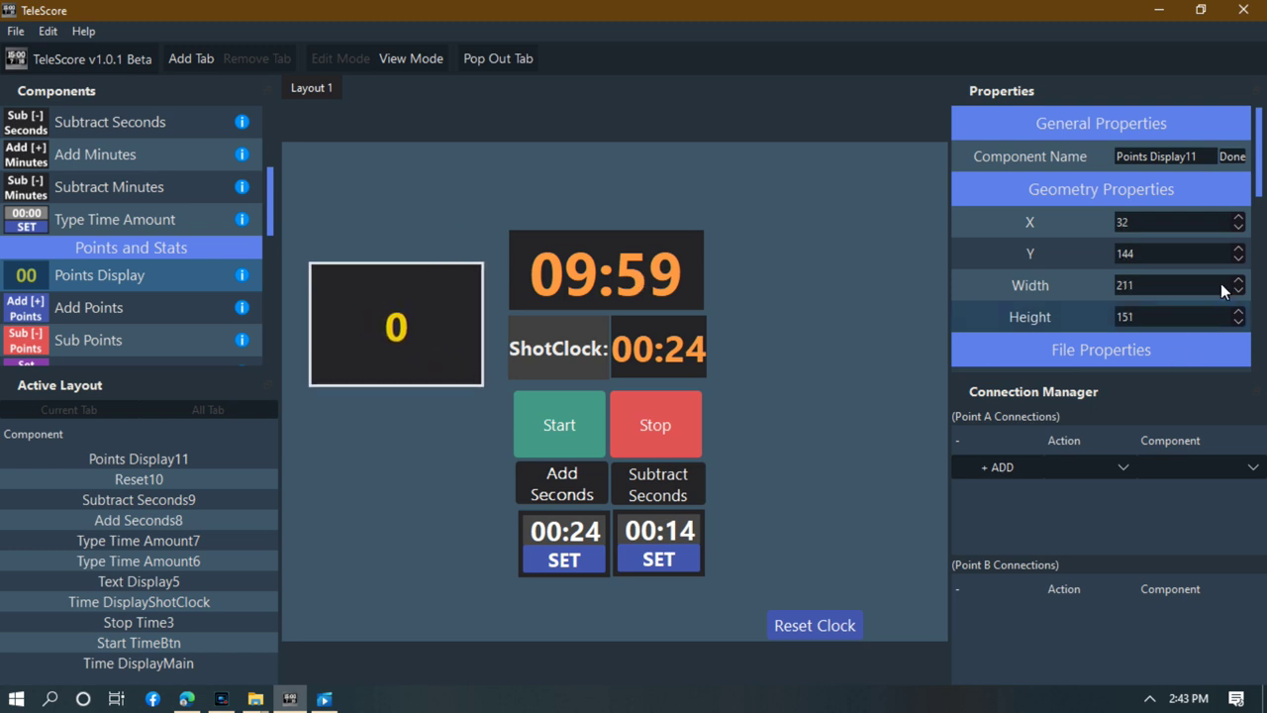
Turn on Auto Font Size for the points display.
{"action": "left_click_drag", "start_coordinate": [1262, 195], "coordinate": [1264, 319]}
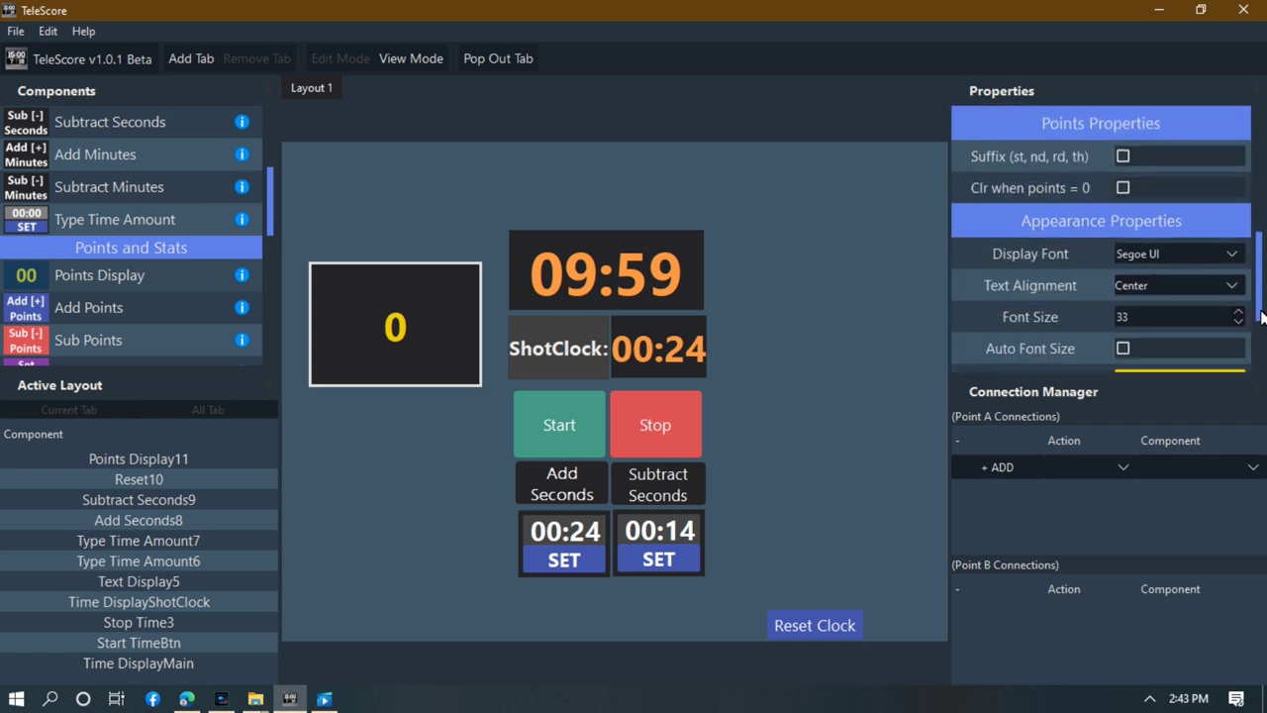
{"action": "left_click", "coordinate": [1123, 349]}
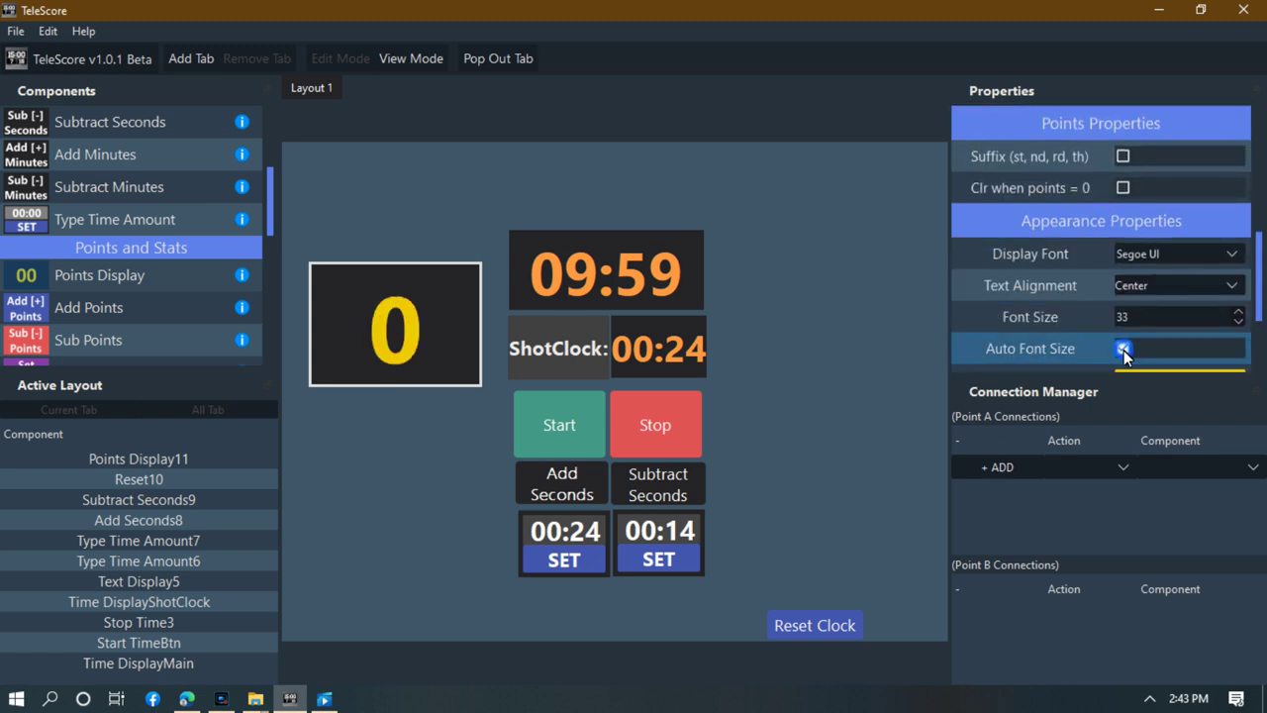
{"action": "left_click", "coordinate": [374, 433]}
{"action": "left_click", "coordinate": [435, 370]}
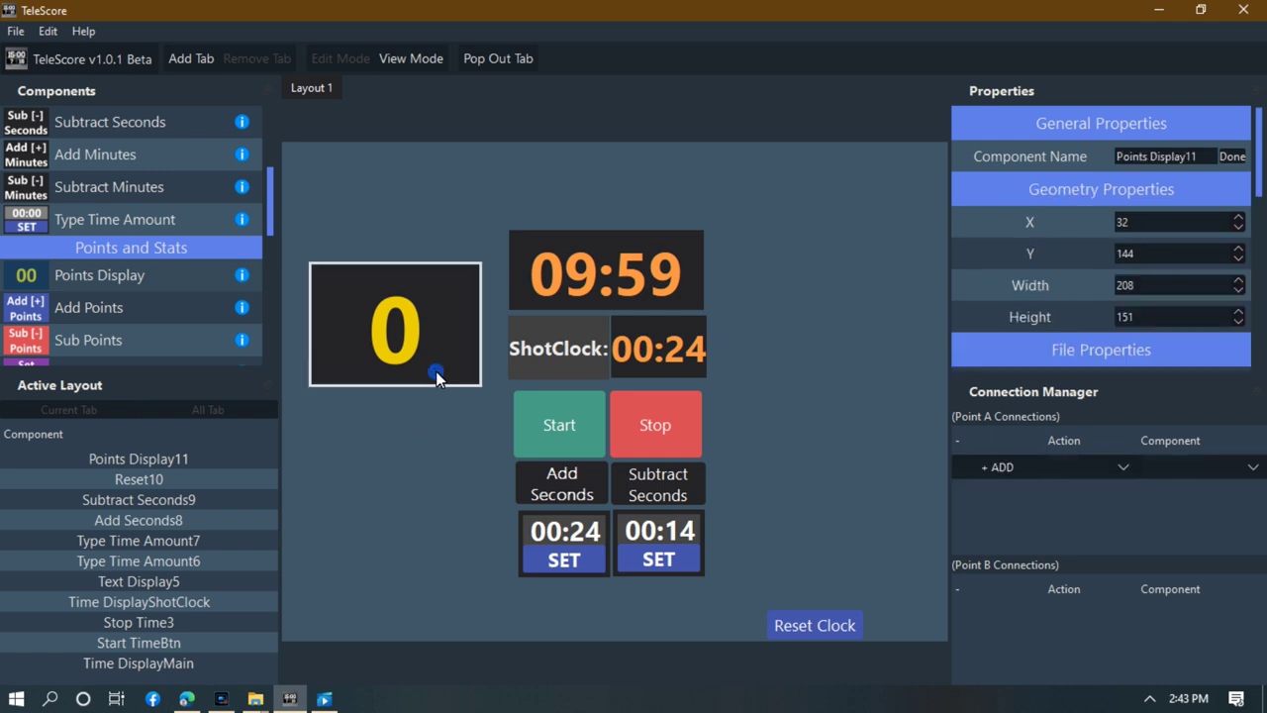
{"action": "left_click", "coordinate": [444, 436]}
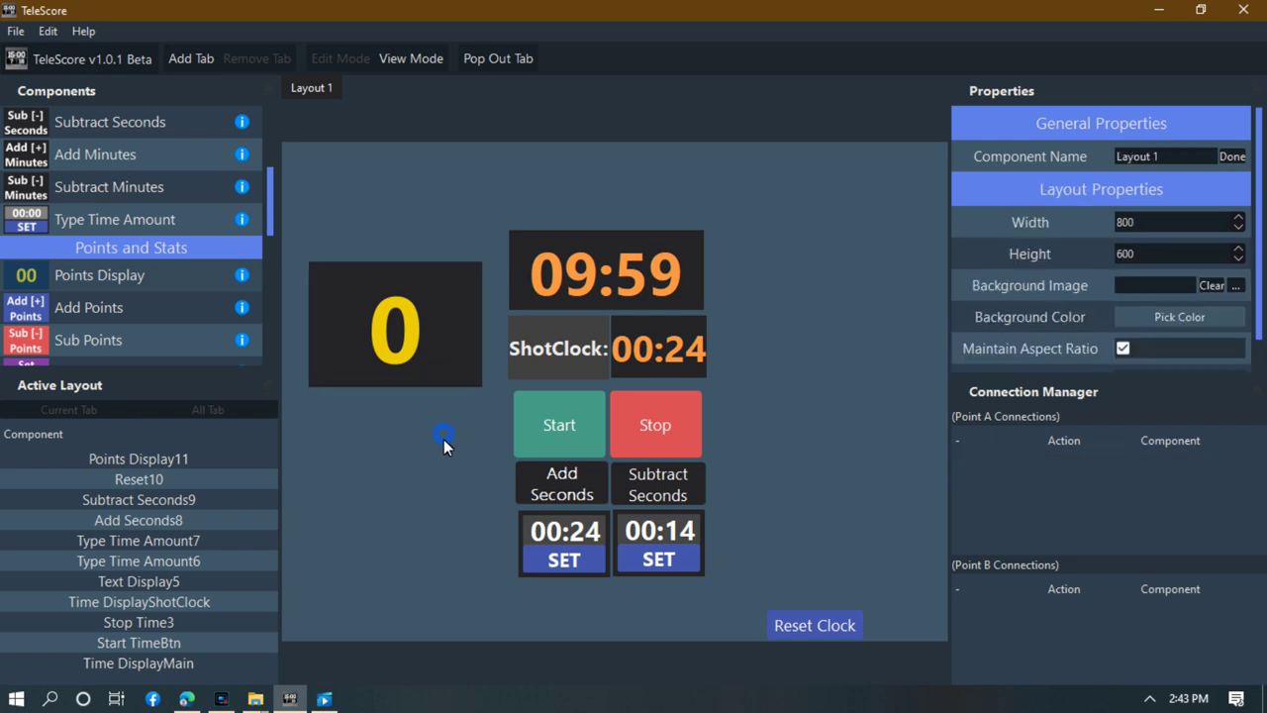
Reduce the points display to about 203 by 130 and shift it slightly closer to the clocks.
{"action": "left_click", "coordinate": [447, 290]}
{"action": "left_click_drag", "start_coordinate": [480, 272], "coordinate": [477, 280]}
{"action": "left_click", "coordinate": [462, 246]}
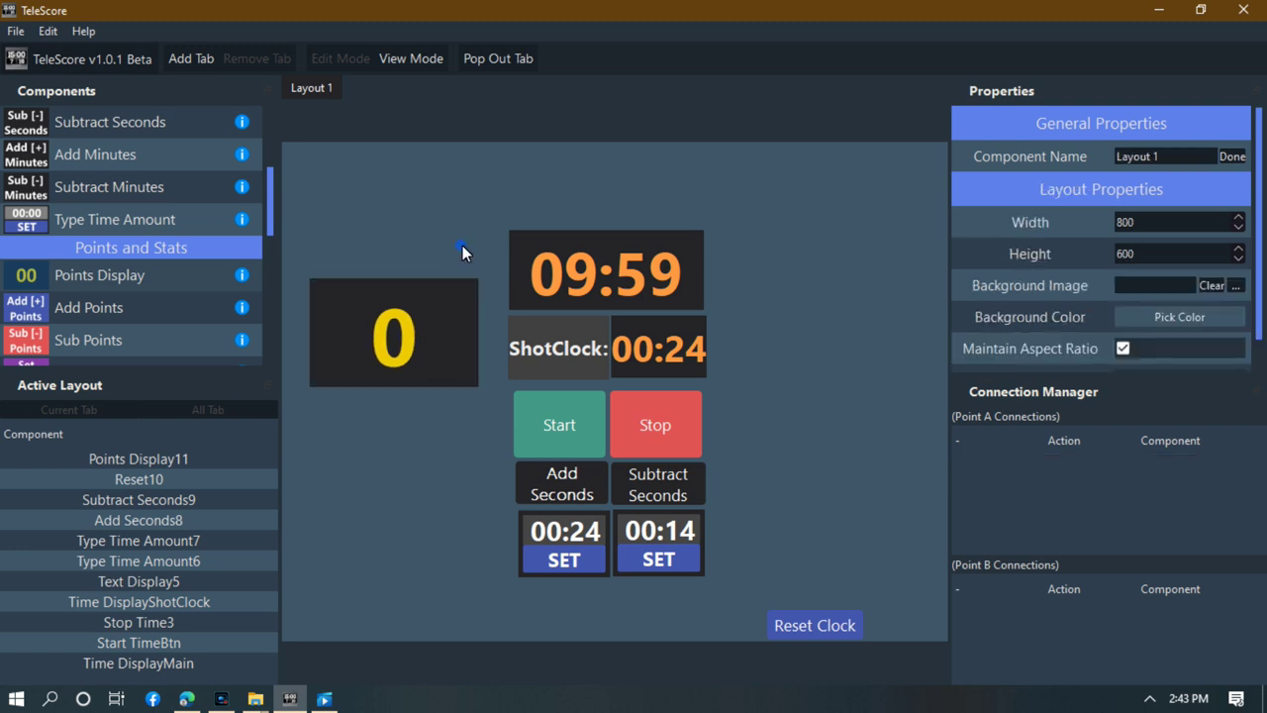
{"action": "left_click", "coordinate": [433, 443]}
{"action": "left_click", "coordinate": [435, 382]}
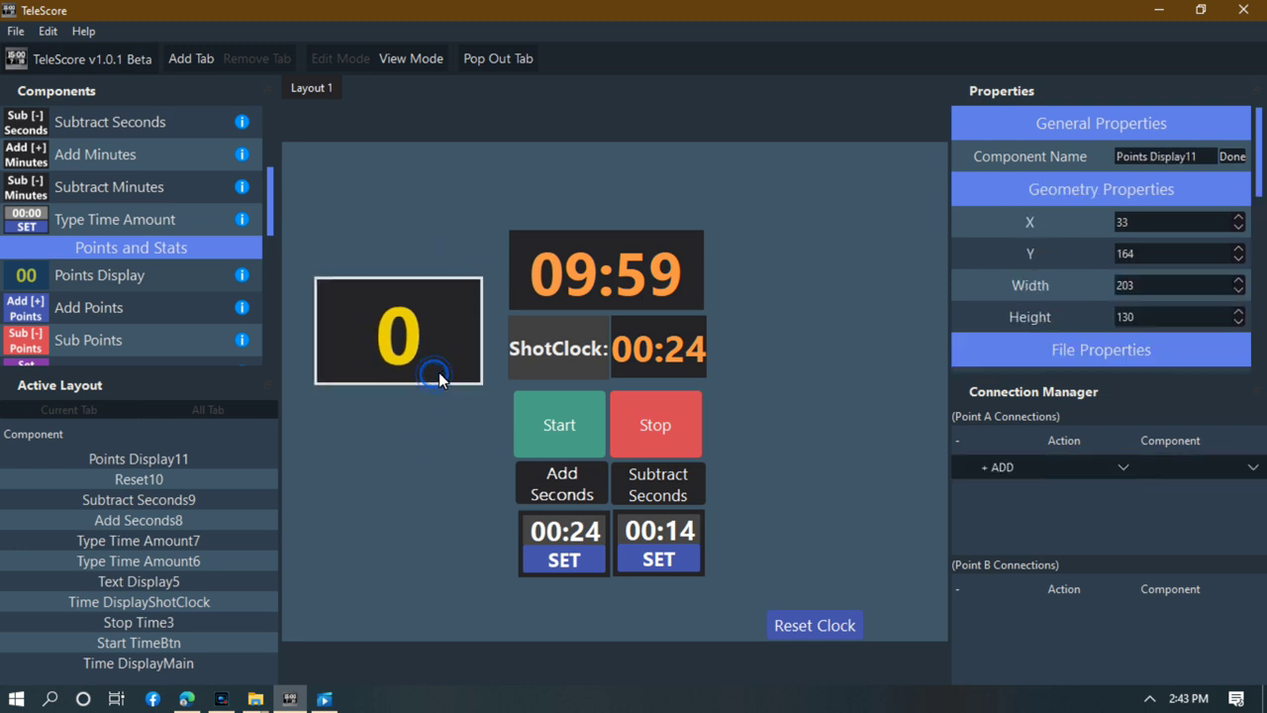
{"action": "left_click_drag", "start_coordinate": [439, 372], "coordinate": [432, 383]}
{"action": "left_click", "coordinate": [433, 414]}
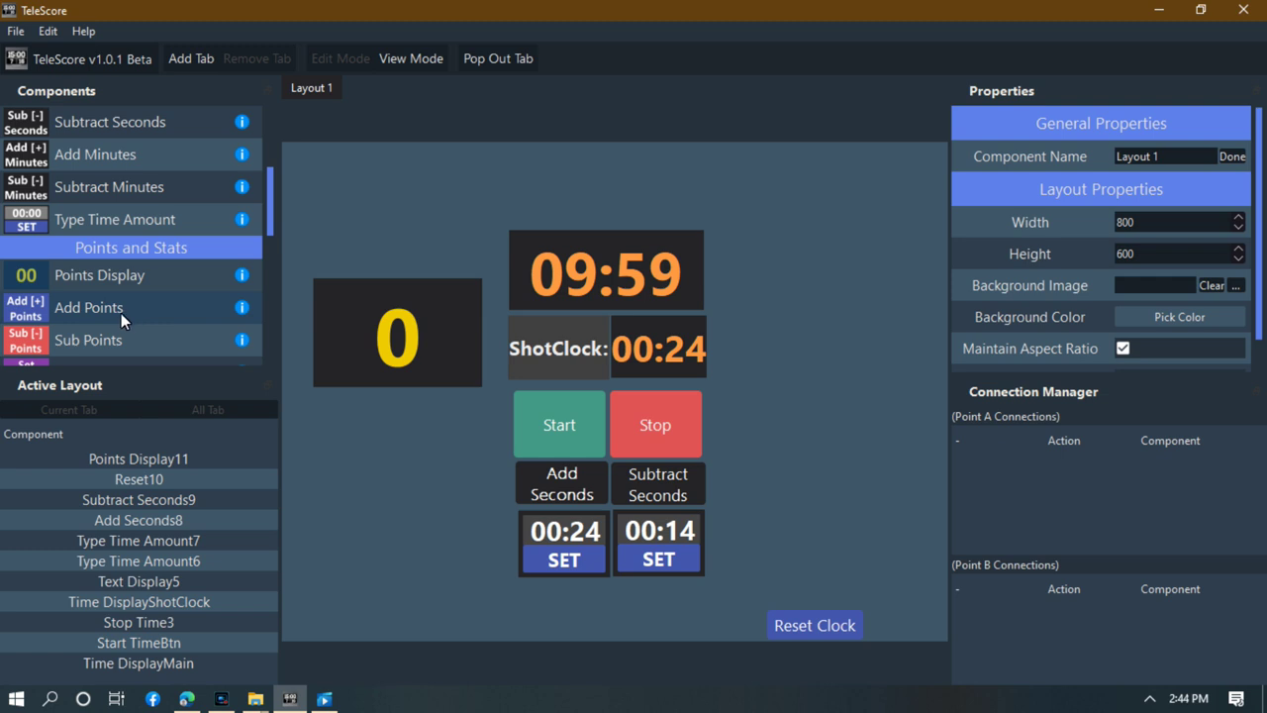
Add an Add Points button below the points display and enlarge it to about 117 by 85.
{"action": "scroll", "coordinate": [127, 312], "scroll_direction": "down", "scroll_amount": 2}
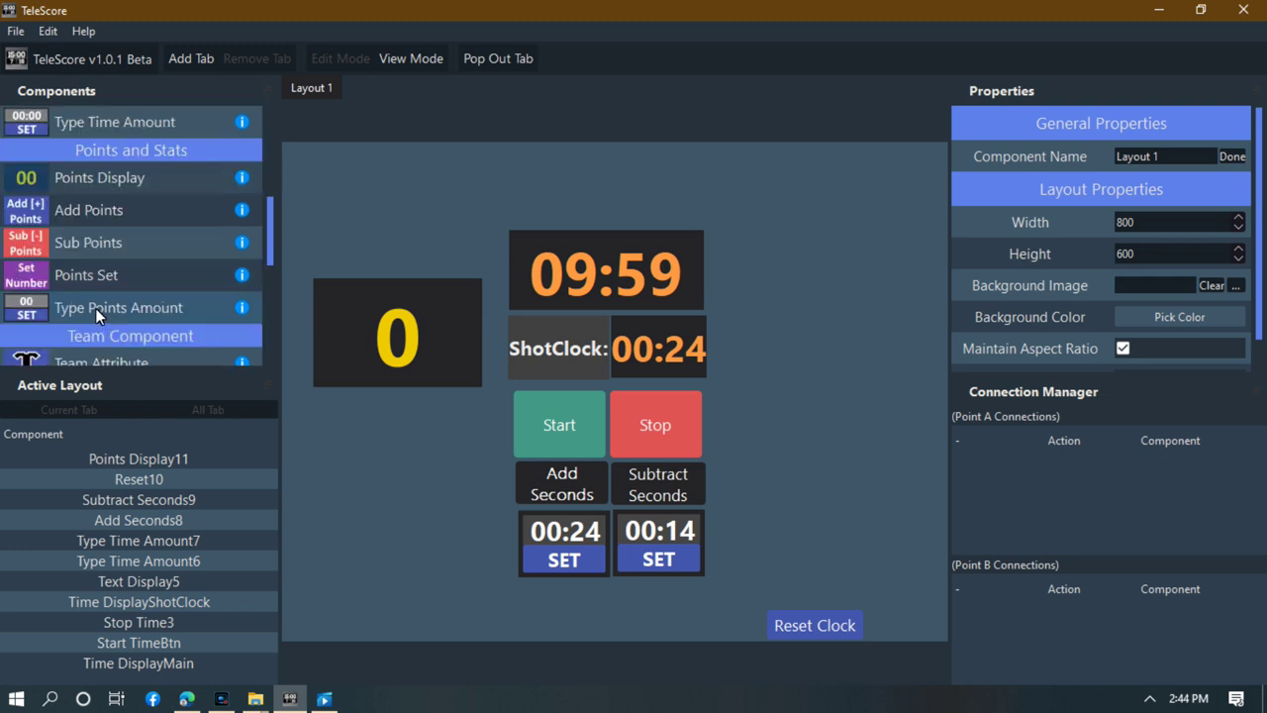
{"action": "left_click", "coordinate": [94, 210]}
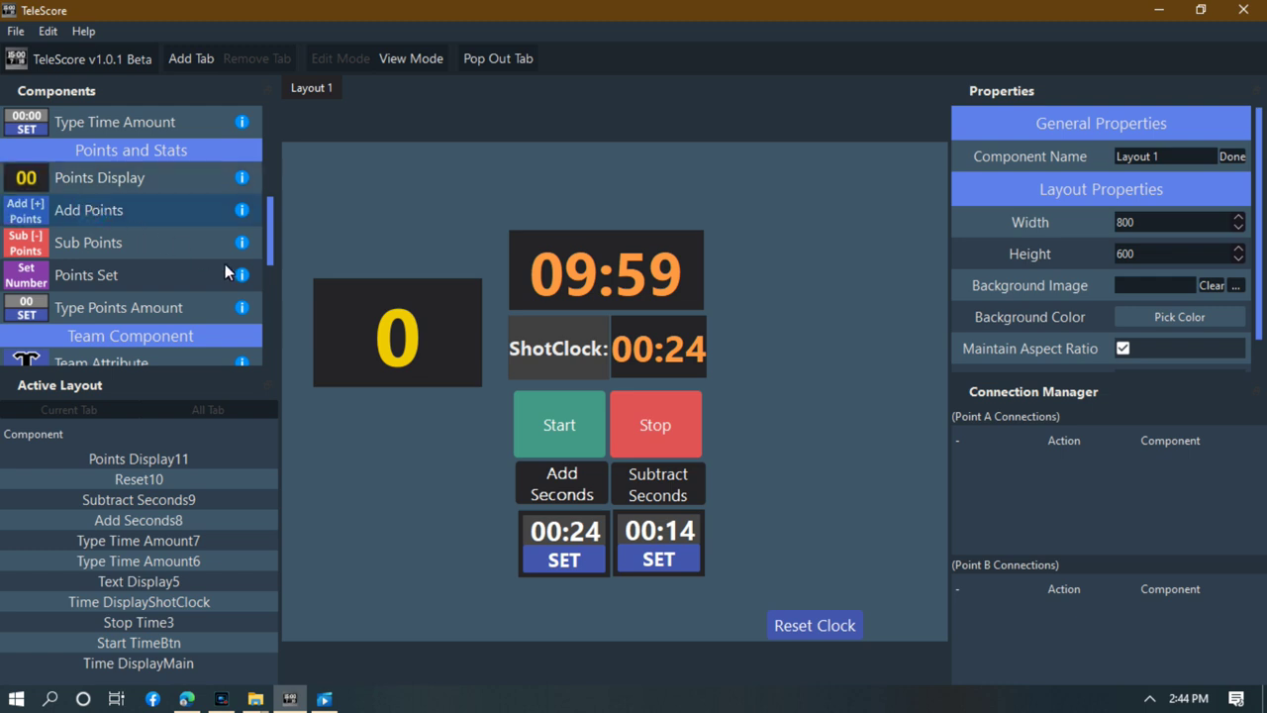
{"action": "left_click", "coordinate": [347, 404]}
{"action": "left_click_drag", "start_coordinate": [408, 456], "coordinate": [409, 448]}
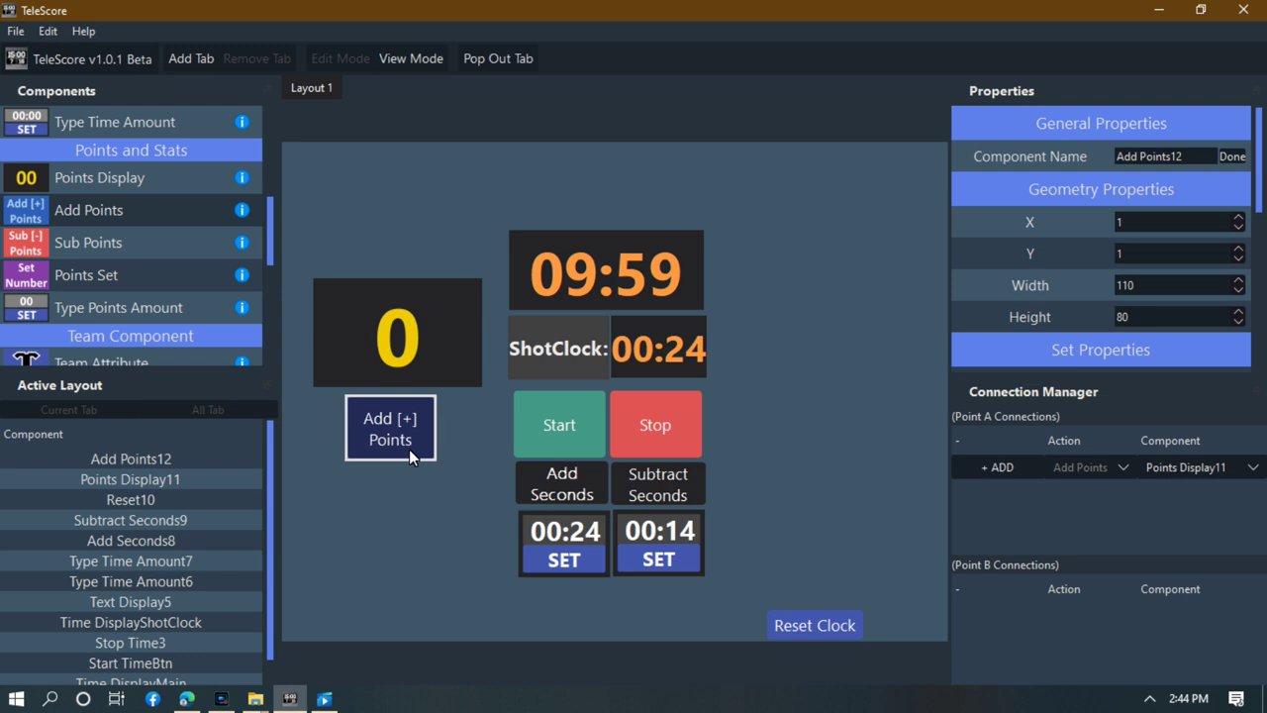
{"action": "left_click", "coordinate": [414, 492]}
{"action": "left_click_drag", "start_coordinate": [421, 457], "coordinate": [446, 468]}
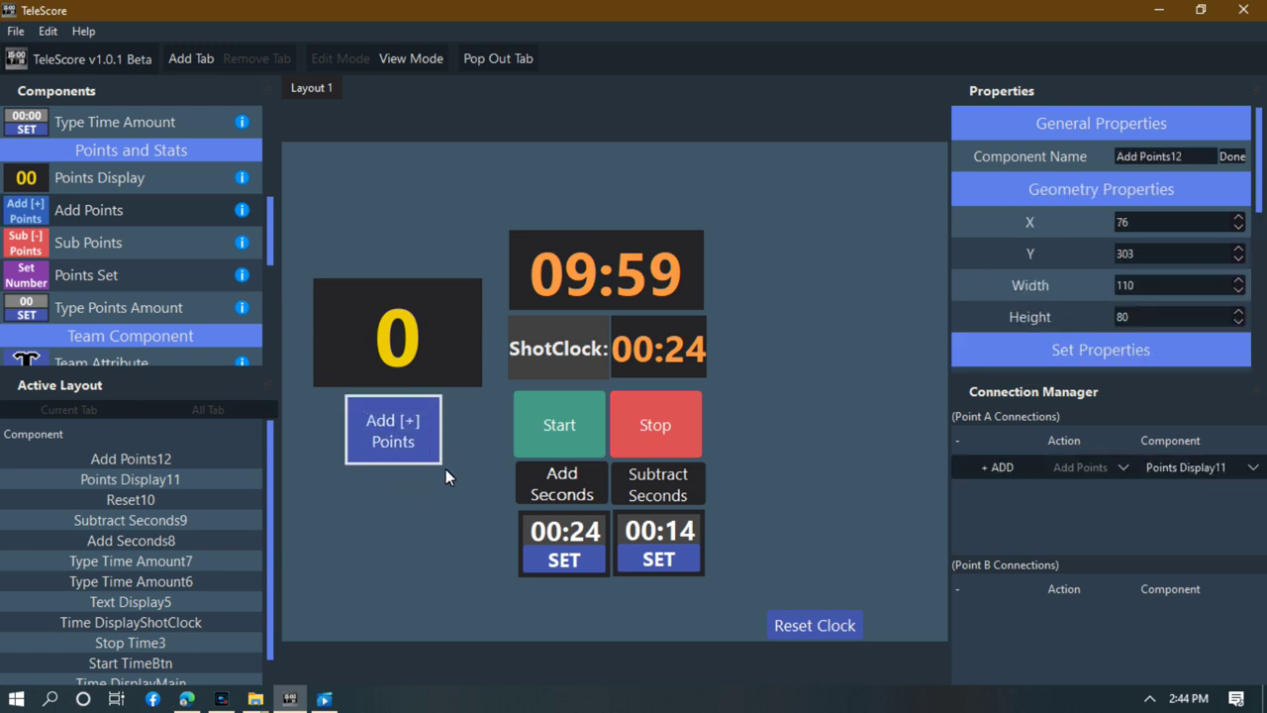
{"action": "left_click", "coordinate": [421, 524]}
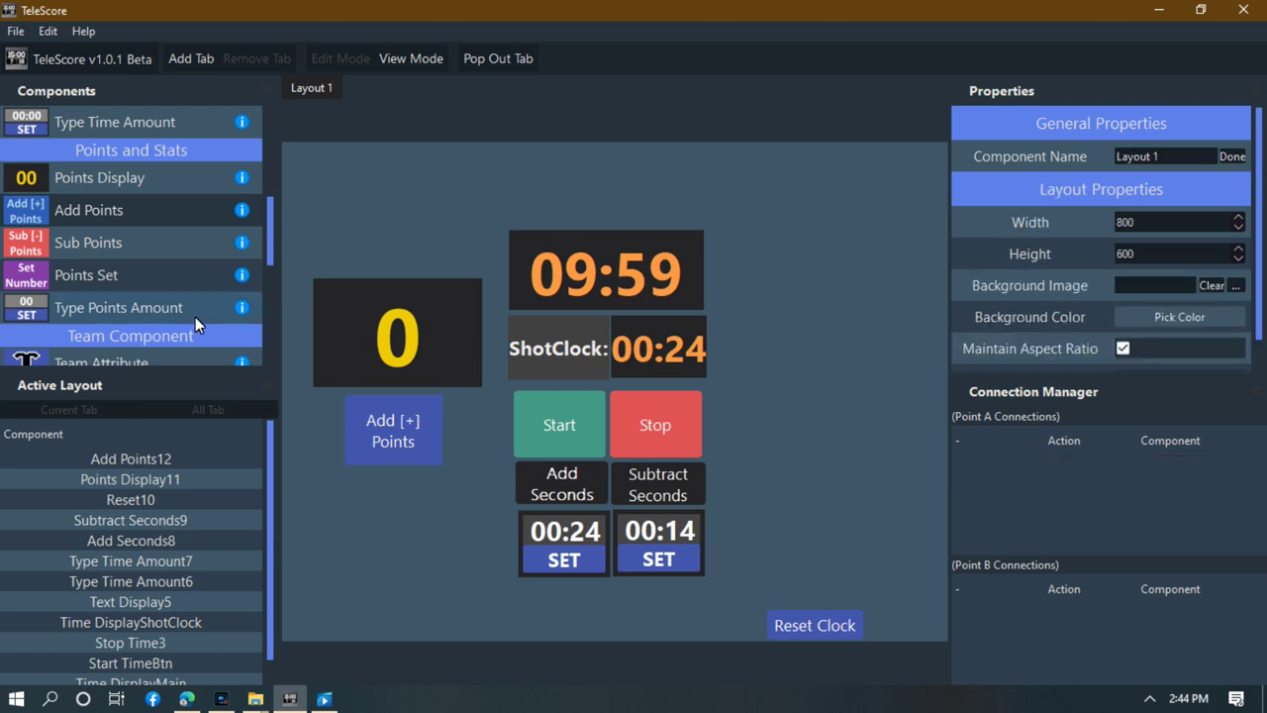
Add two more Add Points buttons stacked beneath the first one.
{"action": "left_click", "coordinate": [394, 444]}
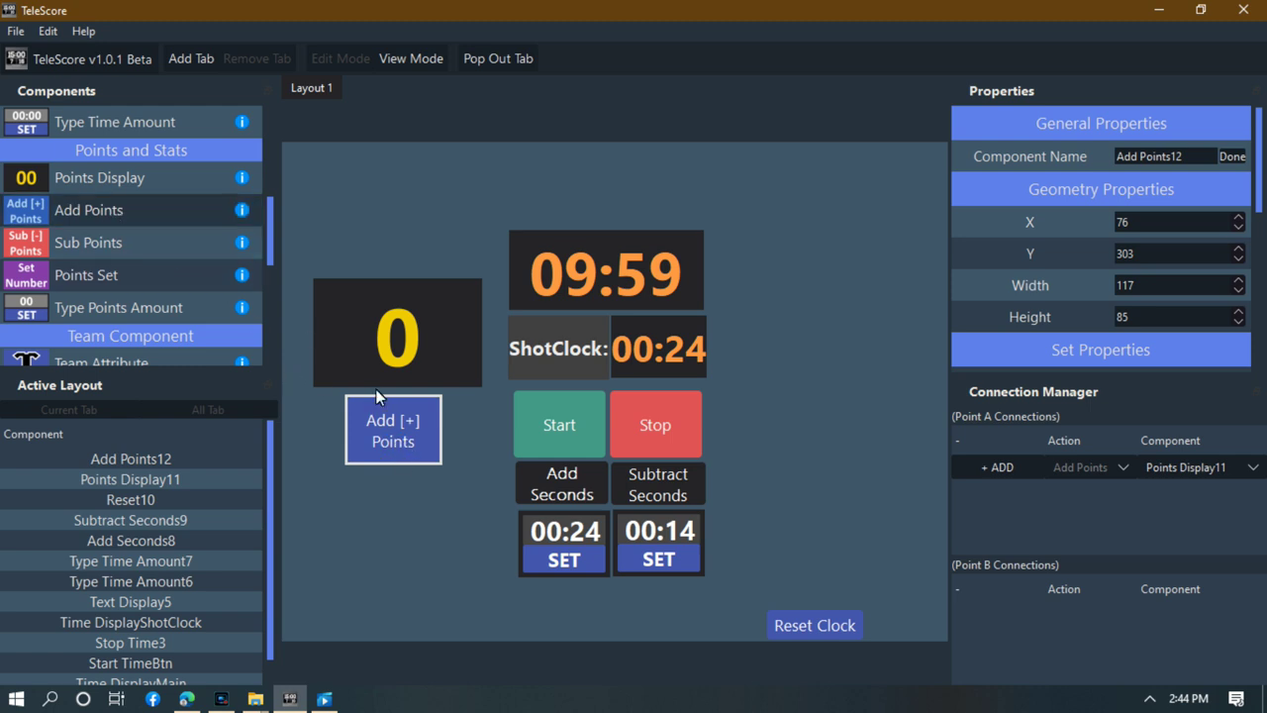
{"action": "left_click_drag", "start_coordinate": [104, 211], "coordinate": [281, 394]}
{"action": "left_click_drag", "start_coordinate": [356, 490], "coordinate": [384, 496]}
{"action": "left_click", "coordinate": [394, 436]}
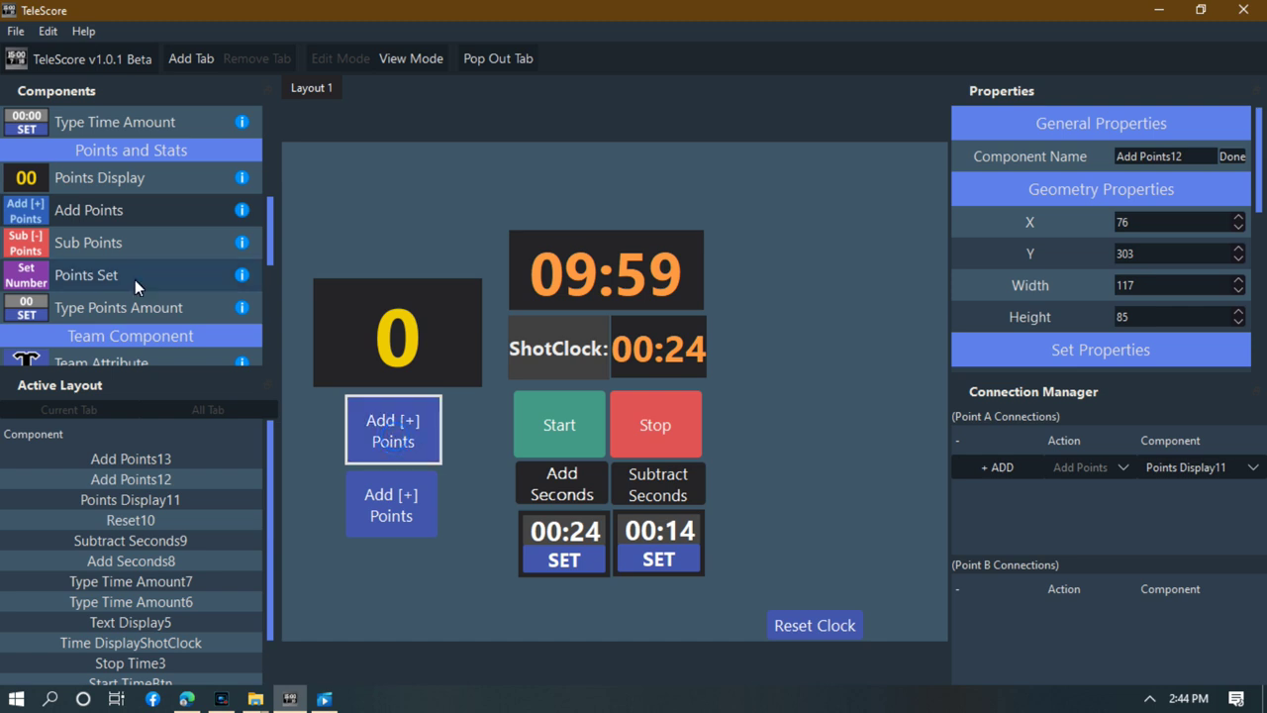
{"action": "left_click_drag", "start_coordinate": [287, 442], "coordinate": [367, 558]}
{"action": "left_click", "coordinate": [464, 505]}
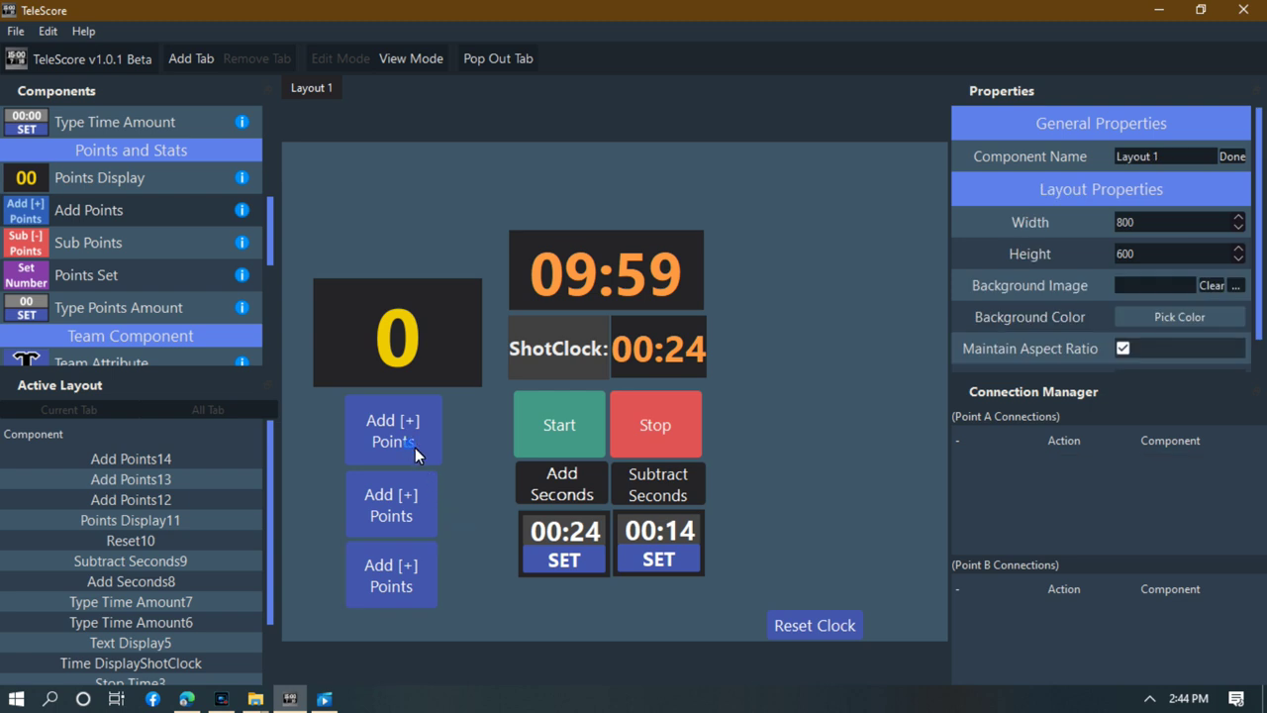
Resize the uppermost Add Points button to about 113 by 89 to match the buttons below.
{"action": "left_click", "coordinate": [415, 448]}
{"action": "left_click_drag", "start_coordinate": [440, 462], "coordinate": [439, 469]}
{"action": "left_click", "coordinate": [469, 457]}
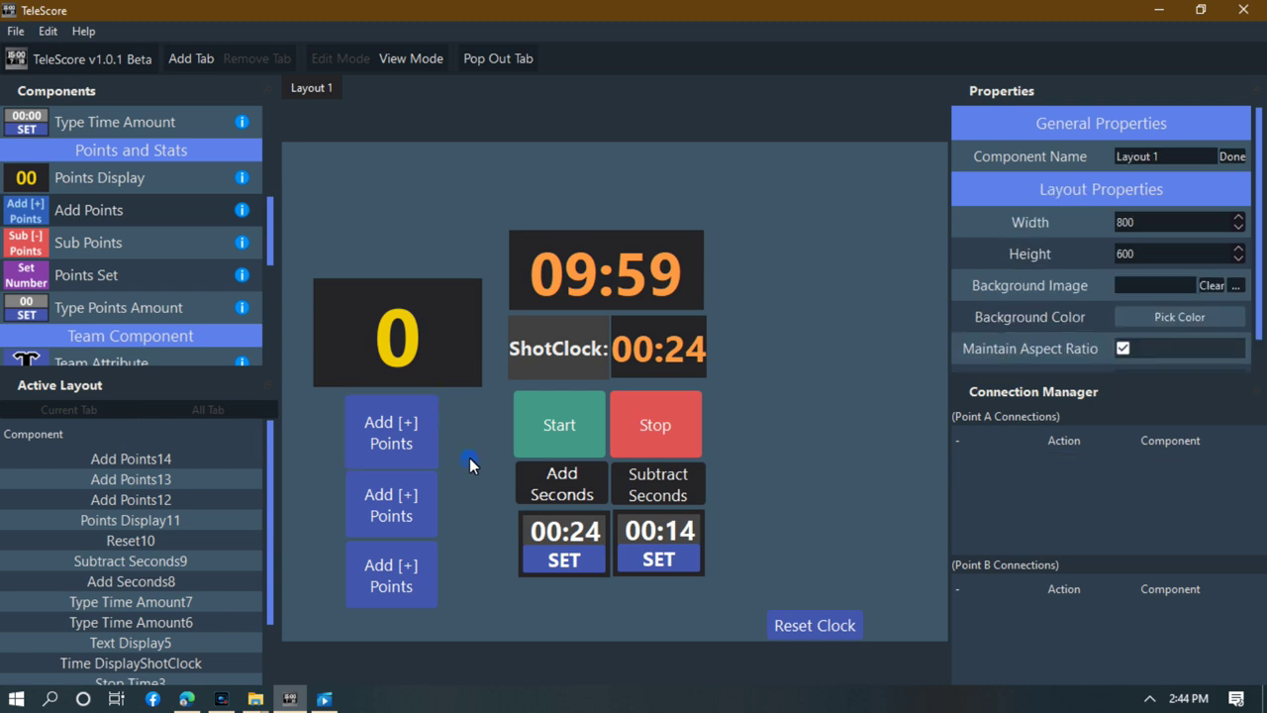
Change the display text of the uppermost Add Points button to "Add 1 Point".
{"action": "left_click", "coordinate": [440, 431]}
{"action": "scroll", "coordinate": [1171, 349], "scroll_direction": "down", "scroll_amount": 5}
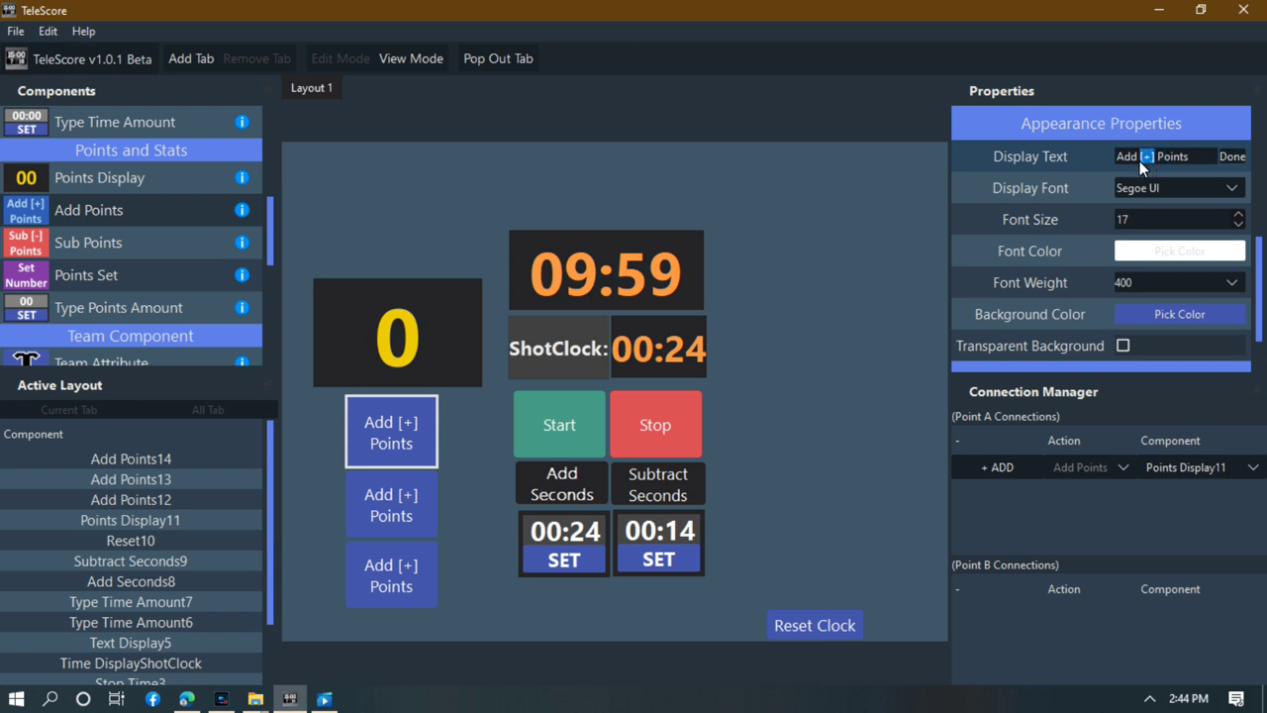
{"action": "type", "text": "1"}
{"action": "key", "text": "BackSpace"}
{"action": "left_click", "coordinate": [1232, 157]}
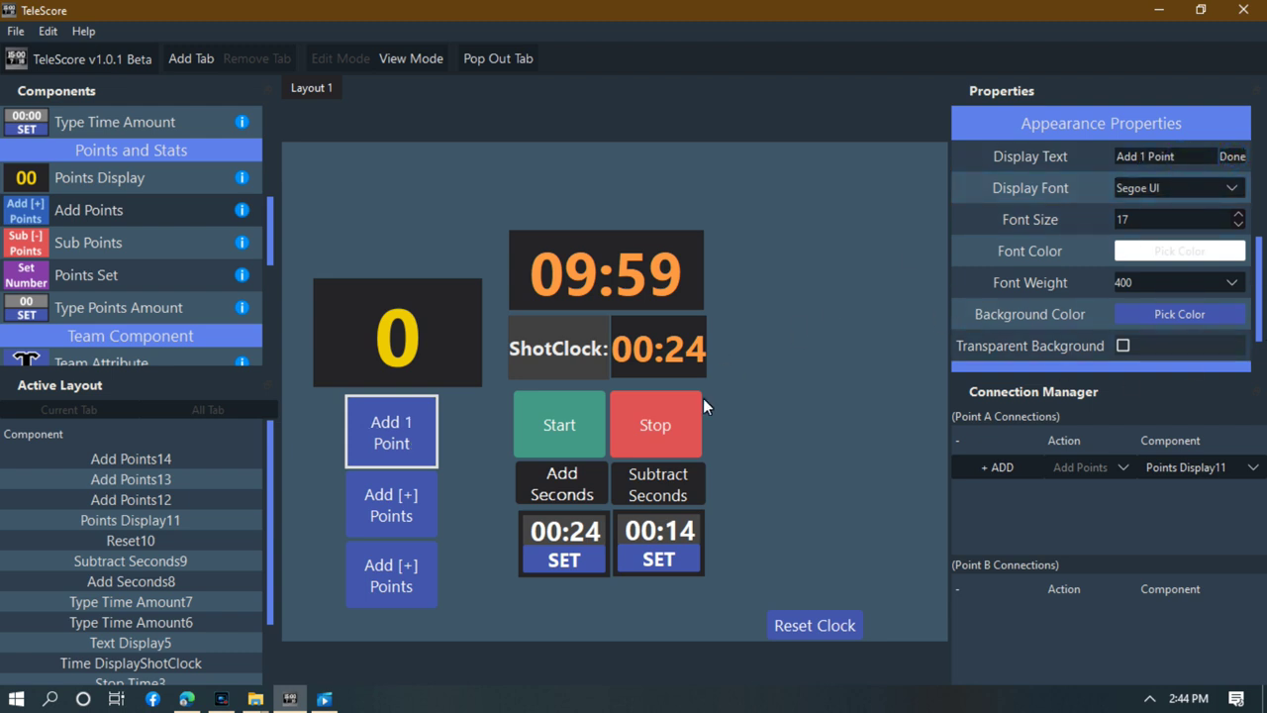
Align the Add 1 Point button with the Add Points button beneath it, narrowing the Add 1 Point button to about 109.
{"action": "left_click", "coordinate": [421, 443]}
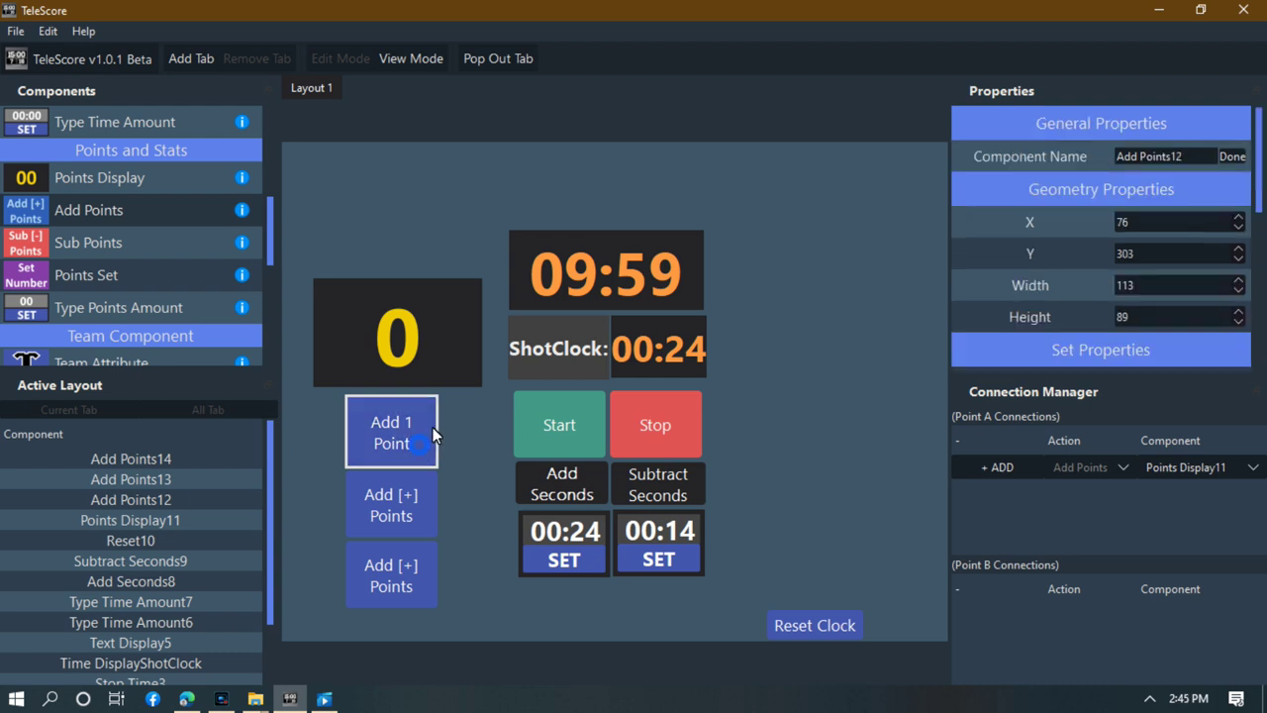
{"action": "mouse_move", "coordinate": [435, 427]}
{"action": "left_mouse_down"}
{"action": "mouse_move", "coordinate": [453, 424]}
{"action": "mouse_move", "coordinate": [437, 425]}
{"action": "left_mouse_up"}
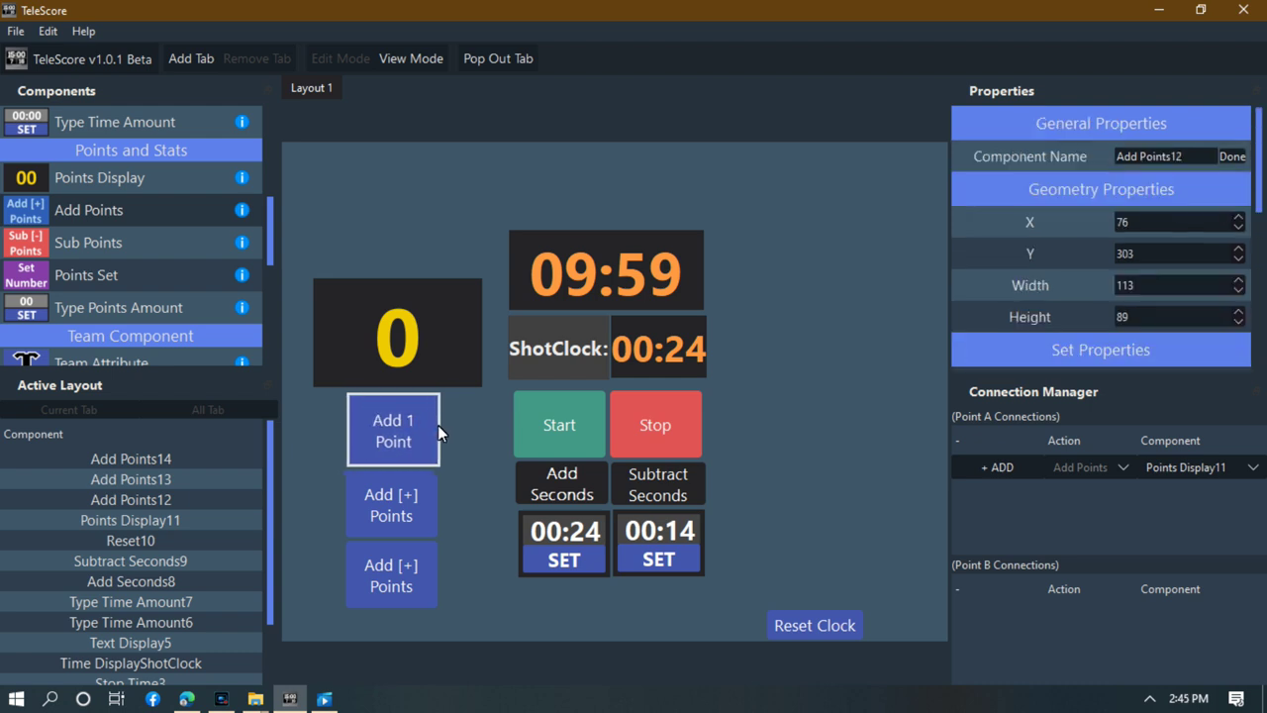
{"action": "left_click", "coordinate": [438, 468]}
{"action": "left_click", "coordinate": [437, 463]}
{"action": "left_click_drag", "start_coordinate": [422, 509], "coordinate": [420, 507]}
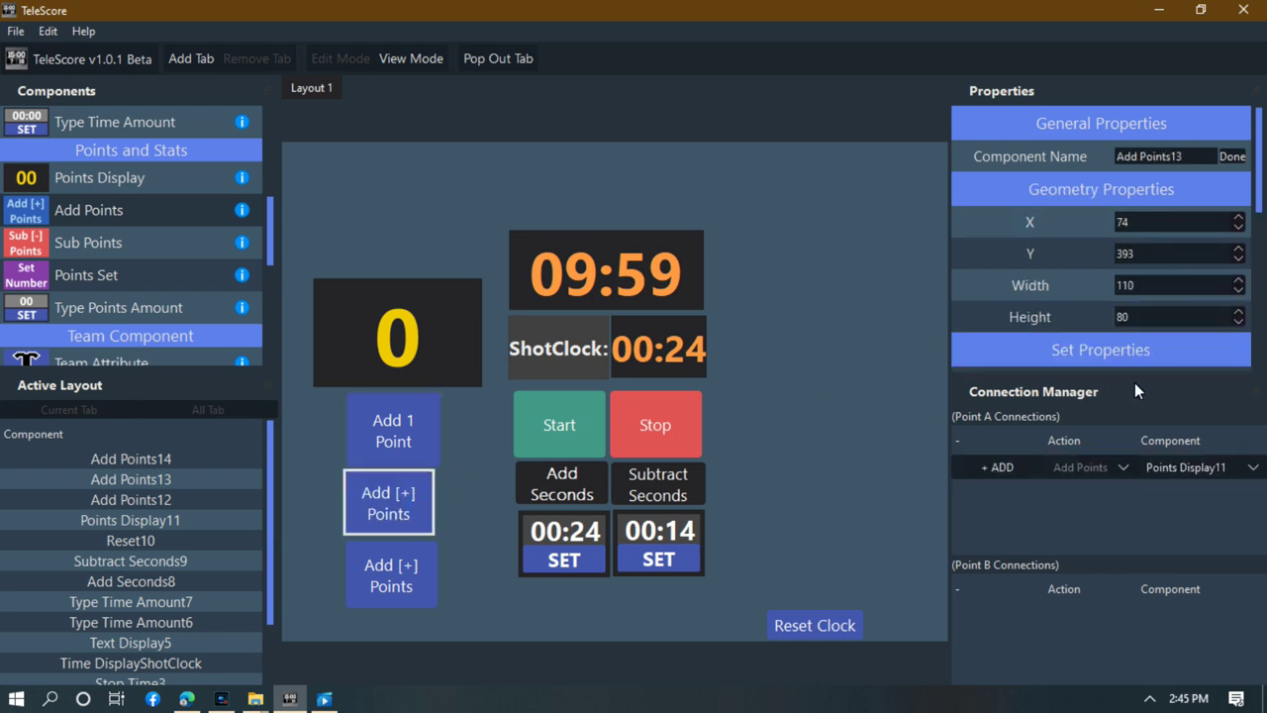
{"action": "left_click", "coordinate": [412, 499]}
{"action": "left_click", "coordinate": [421, 454]}
{"action": "left_click_drag", "start_coordinate": [435, 467], "coordinate": [441, 470]}
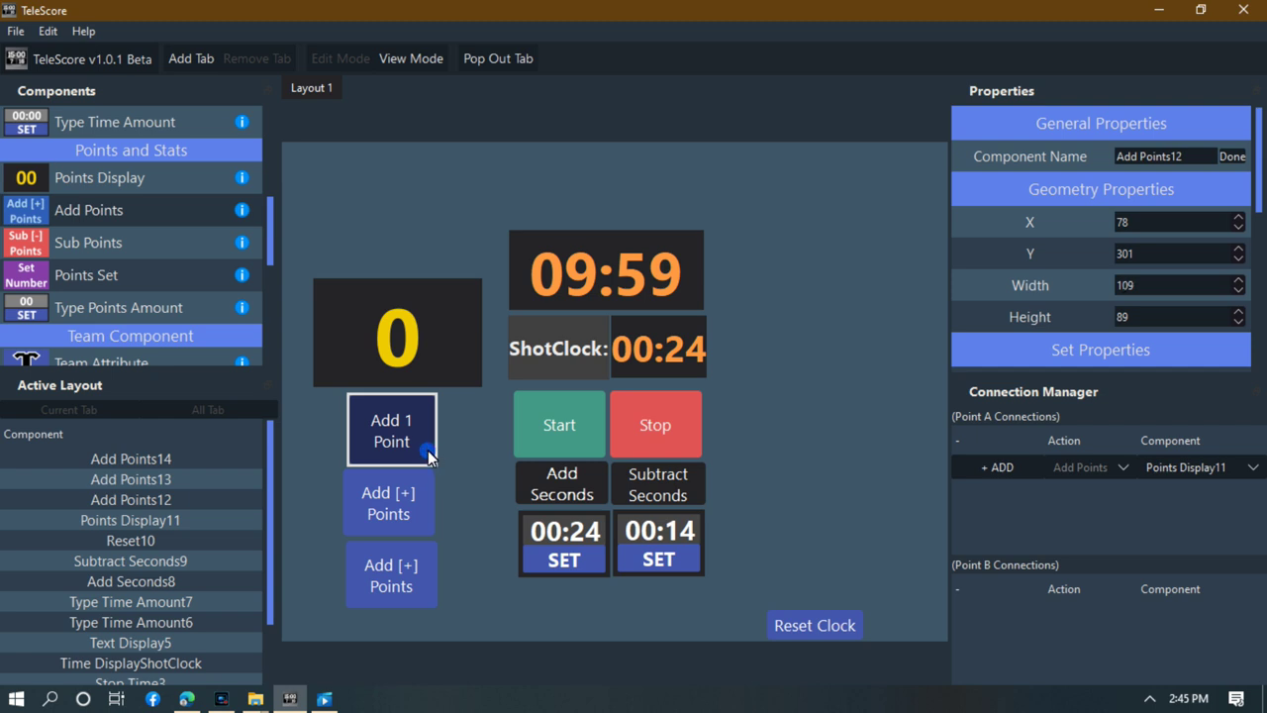
{"action": "left_click", "coordinate": [457, 469]}
Change the display text of the middle Add Points button to "Add 2 Points".
{"action": "left_click", "coordinate": [400, 500]}
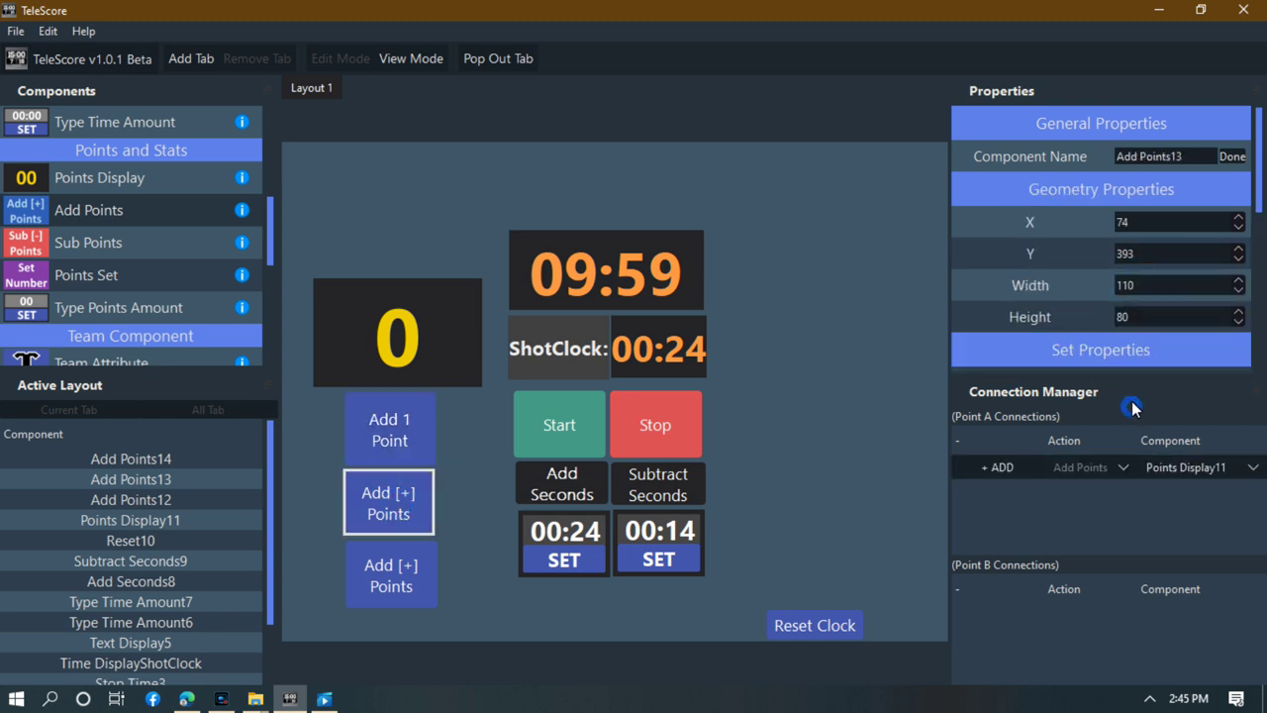
{"action": "scroll", "coordinate": [1154, 313], "scroll_direction": "down", "scroll_amount": 3}
{"action": "left_click_drag", "start_coordinate": [1261, 208], "coordinate": [1262, 277]}
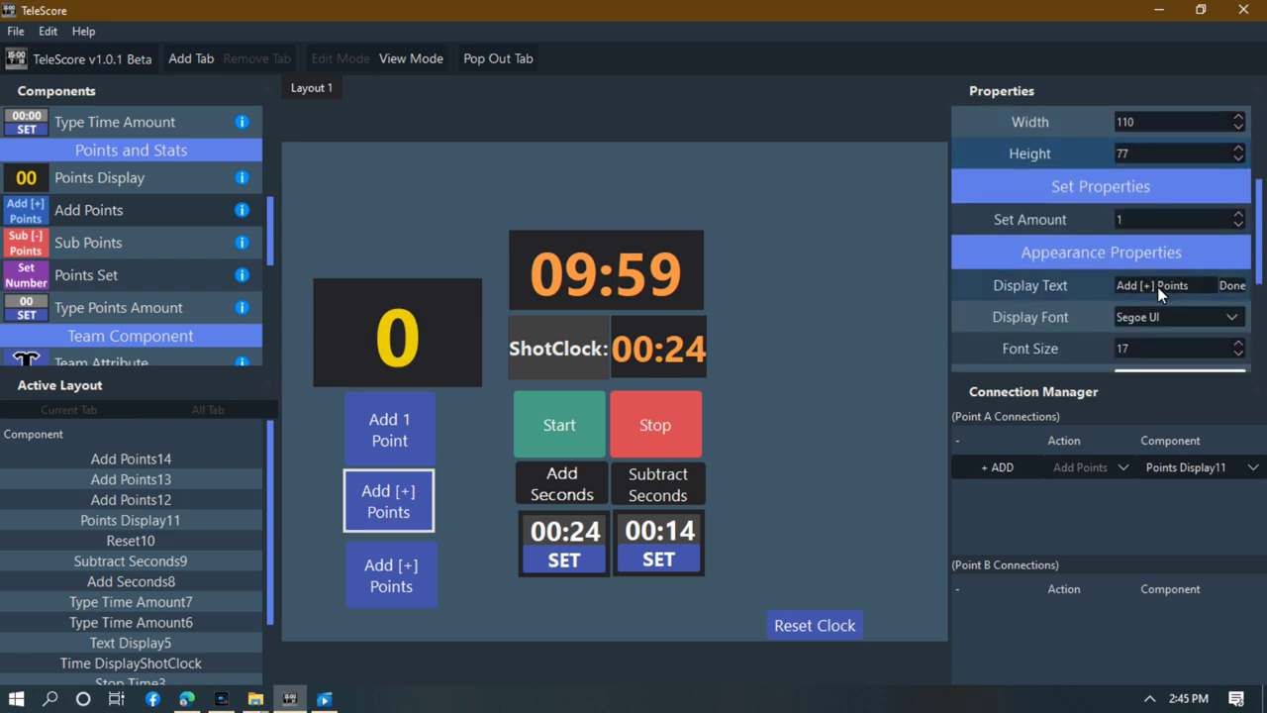
{"action": "left_click_drag", "start_coordinate": [1157, 286], "coordinate": [1145, 287]}
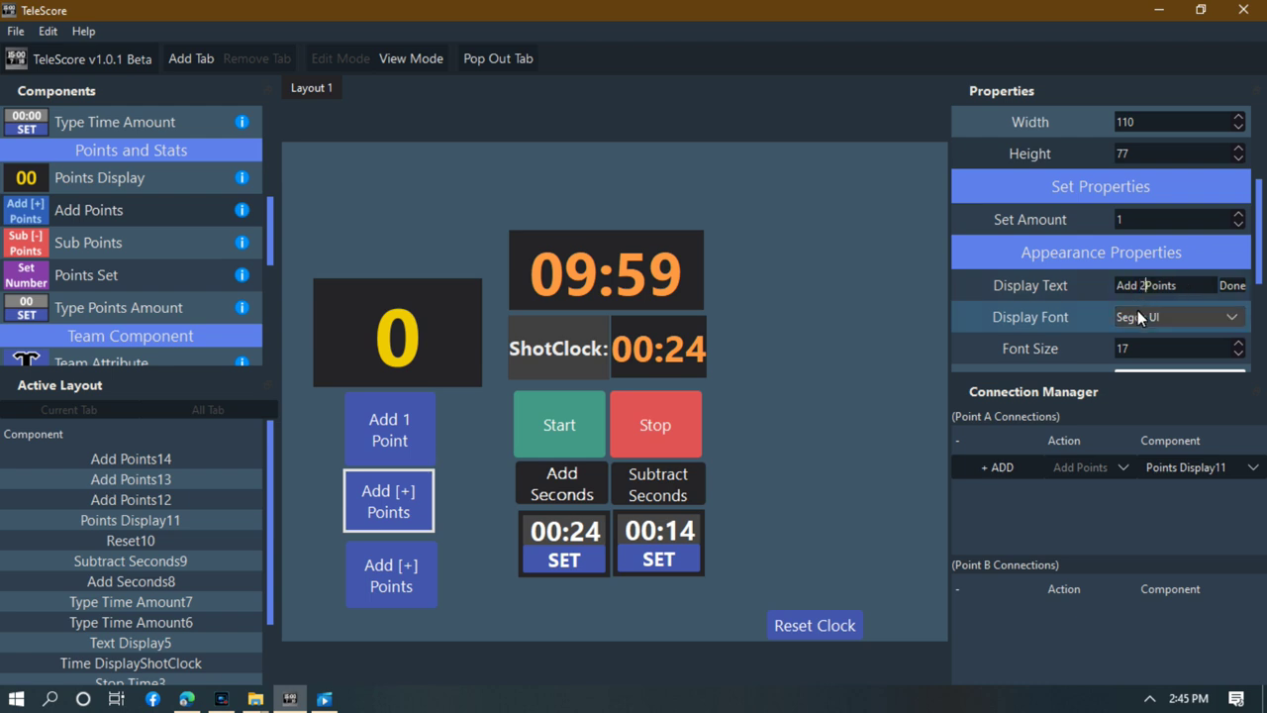
{"action": "type", "text": "2"}
{"action": "left_click", "coordinate": [1231, 285]}
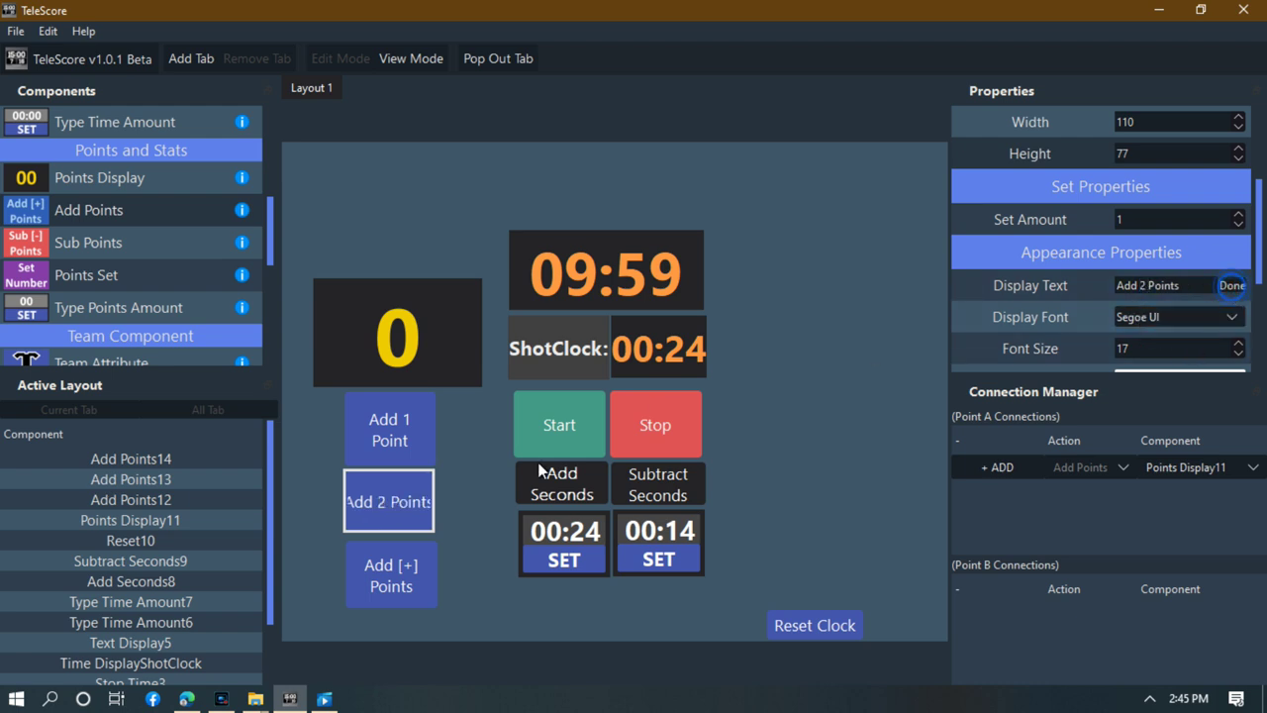
{"action": "left_click", "coordinate": [447, 557]}
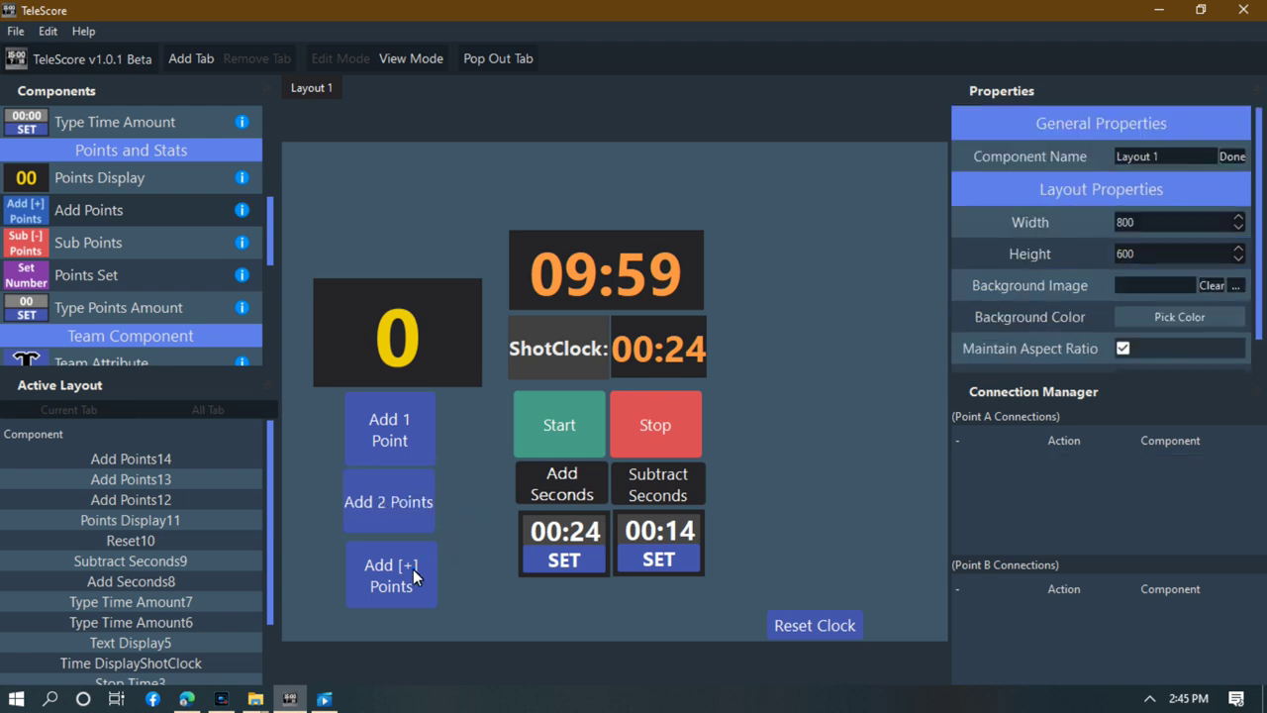
Resize the Add 1 Point button to about 117 by 85.
{"action": "left_click", "coordinate": [413, 570]}
{"action": "left_click", "coordinate": [413, 428]}
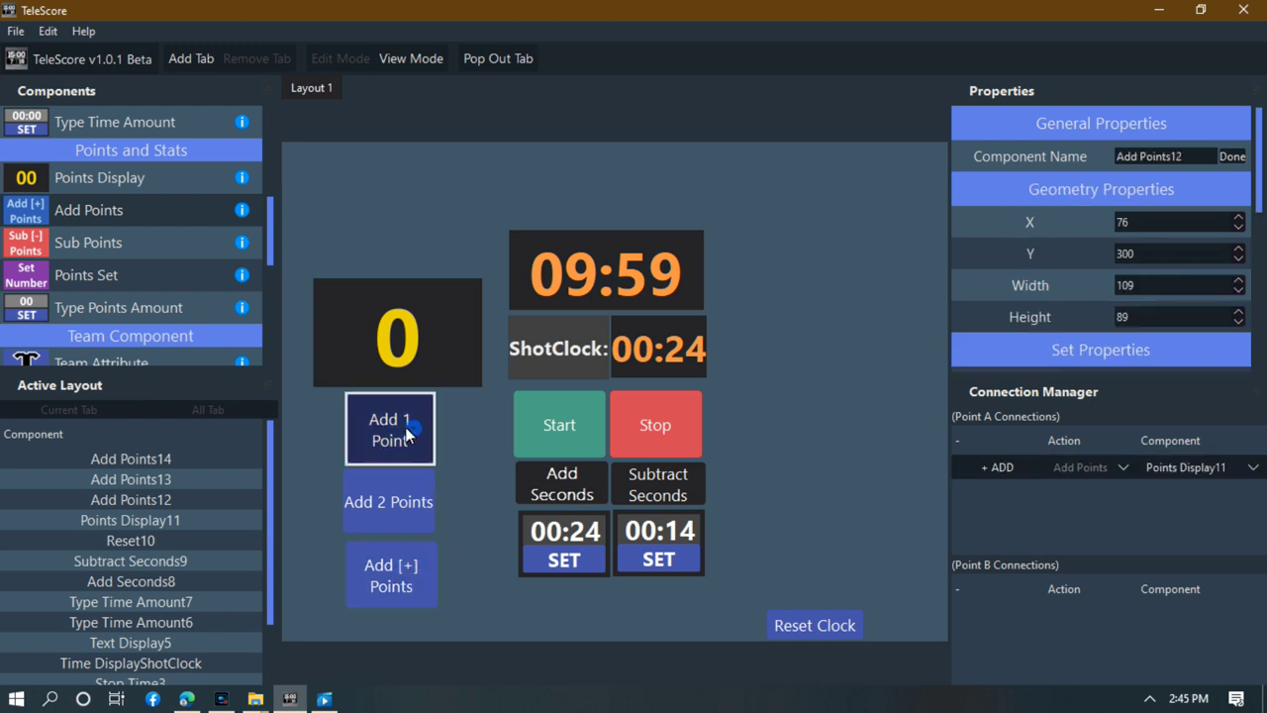
{"action": "left_click_drag", "start_coordinate": [435, 464], "coordinate": [423, 463]}
{"action": "left_click", "coordinate": [478, 479]}
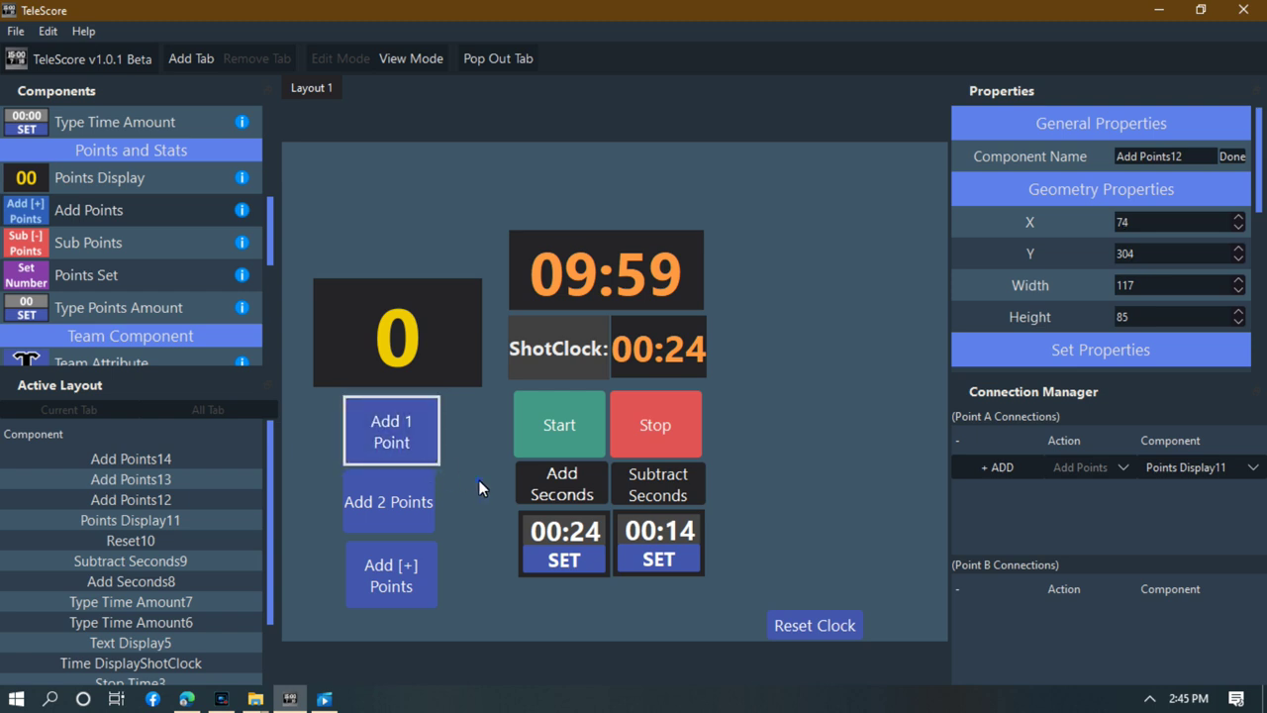
{"action": "right_click", "coordinate": [419, 503]}
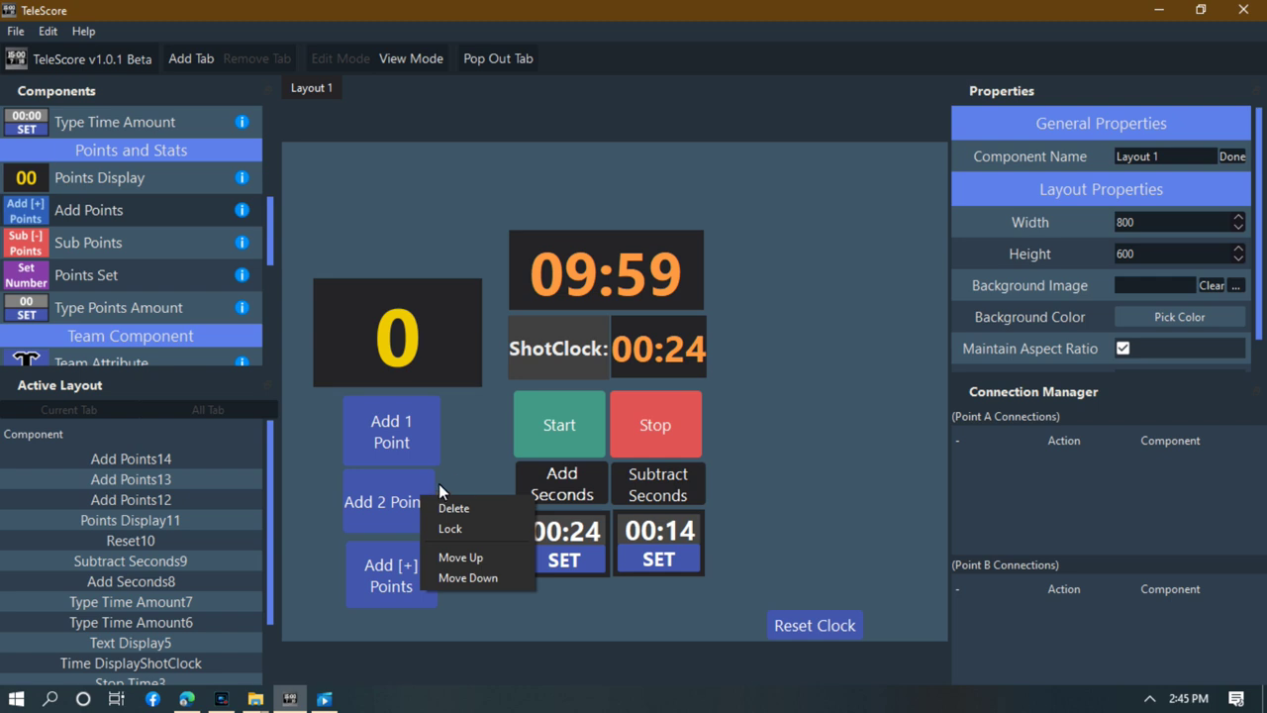
{"action": "left_click", "coordinate": [478, 444]}
Change the display text of the lowest Add Points button to "Add 3 Points".
{"action": "left_click", "coordinate": [419, 585]}
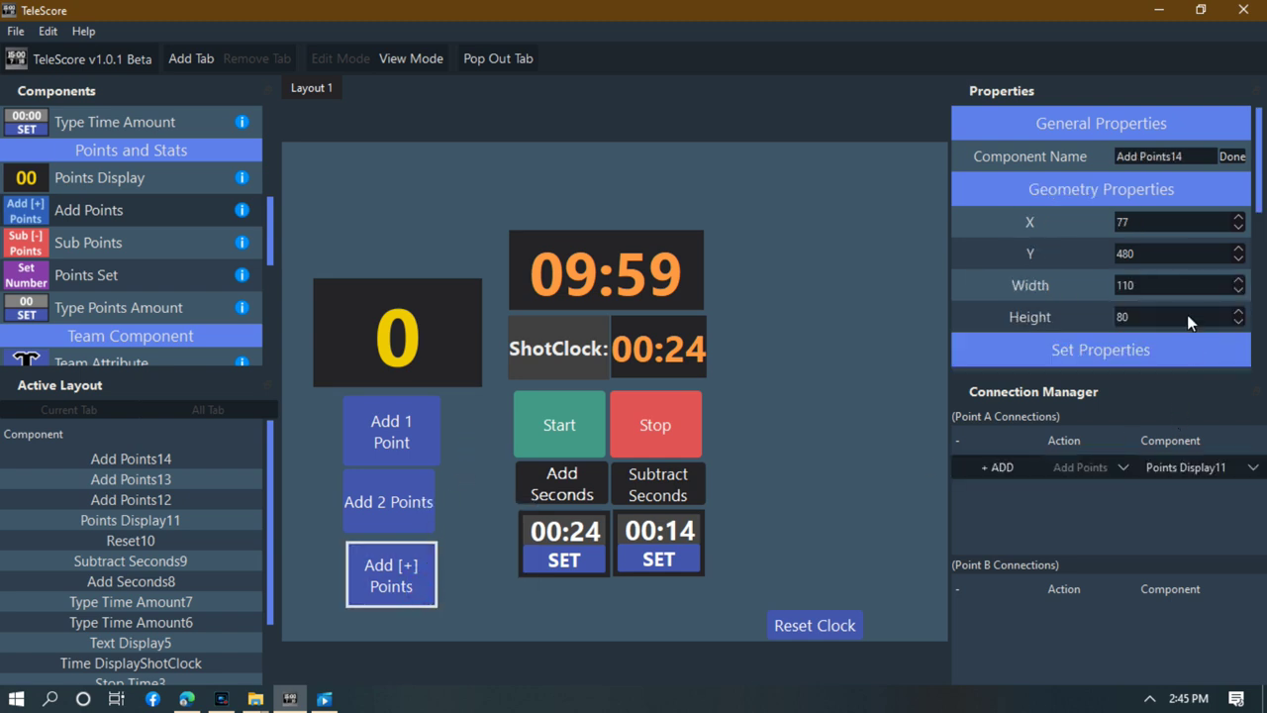
{"action": "scroll", "coordinate": [1204, 276], "scroll_direction": "down", "scroll_amount": 4}
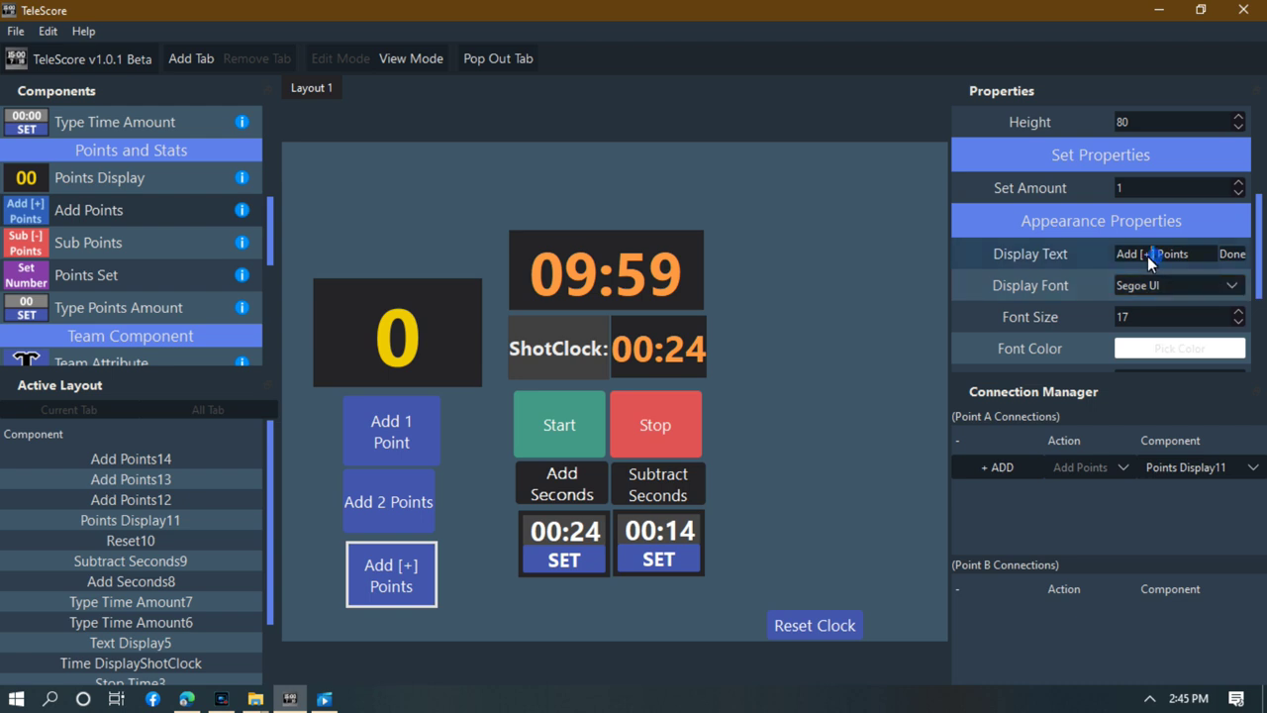
{"action": "type", "text": "3"}
{"action": "left_click", "coordinate": [1245, 258]}
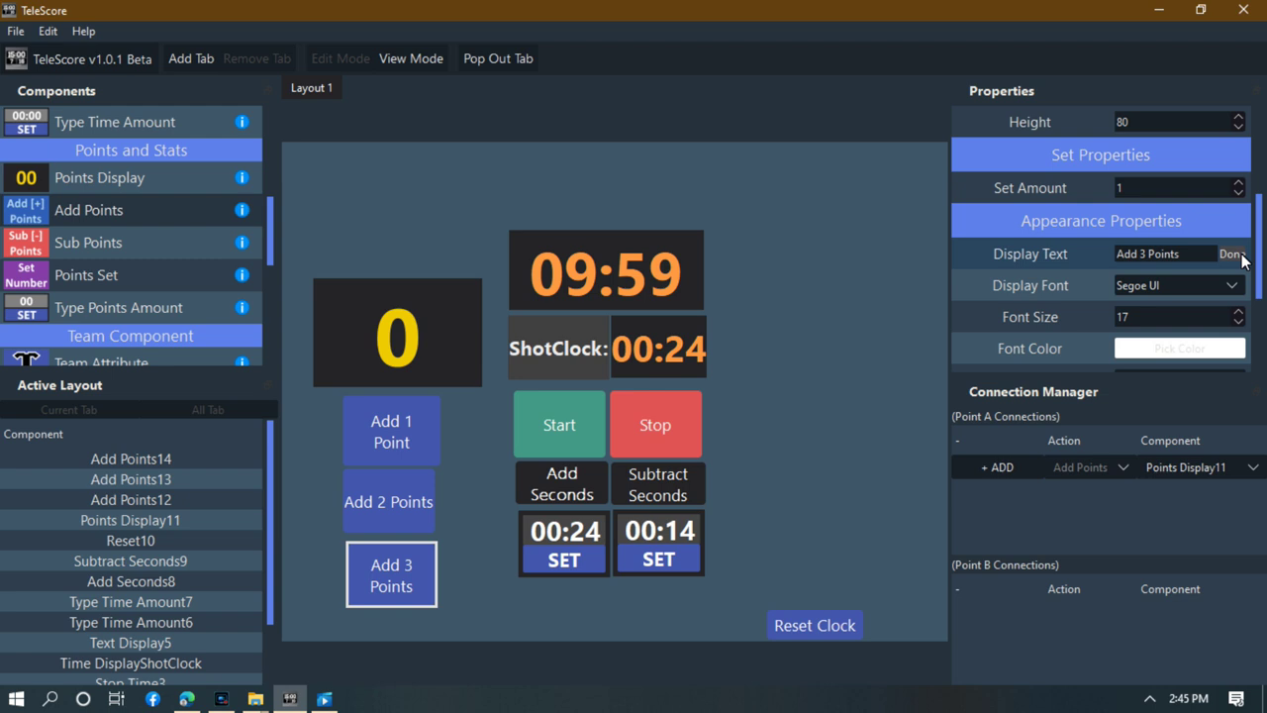
Line up the Add 1 Point button at about X 70, Y 301 and the Add 3 Points button at about X 75, Y 476.
{"action": "left_click", "coordinate": [409, 452]}
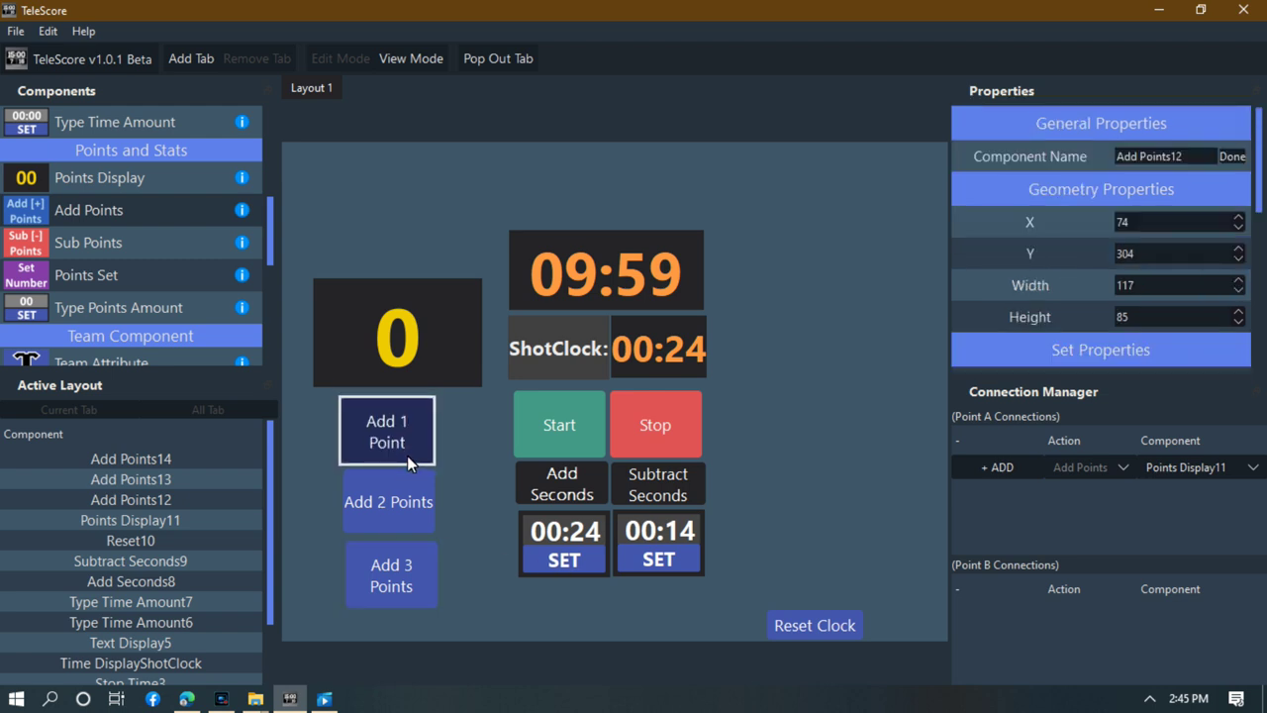
{"action": "left_click_drag", "start_coordinate": [419, 572], "coordinate": [418, 573]}
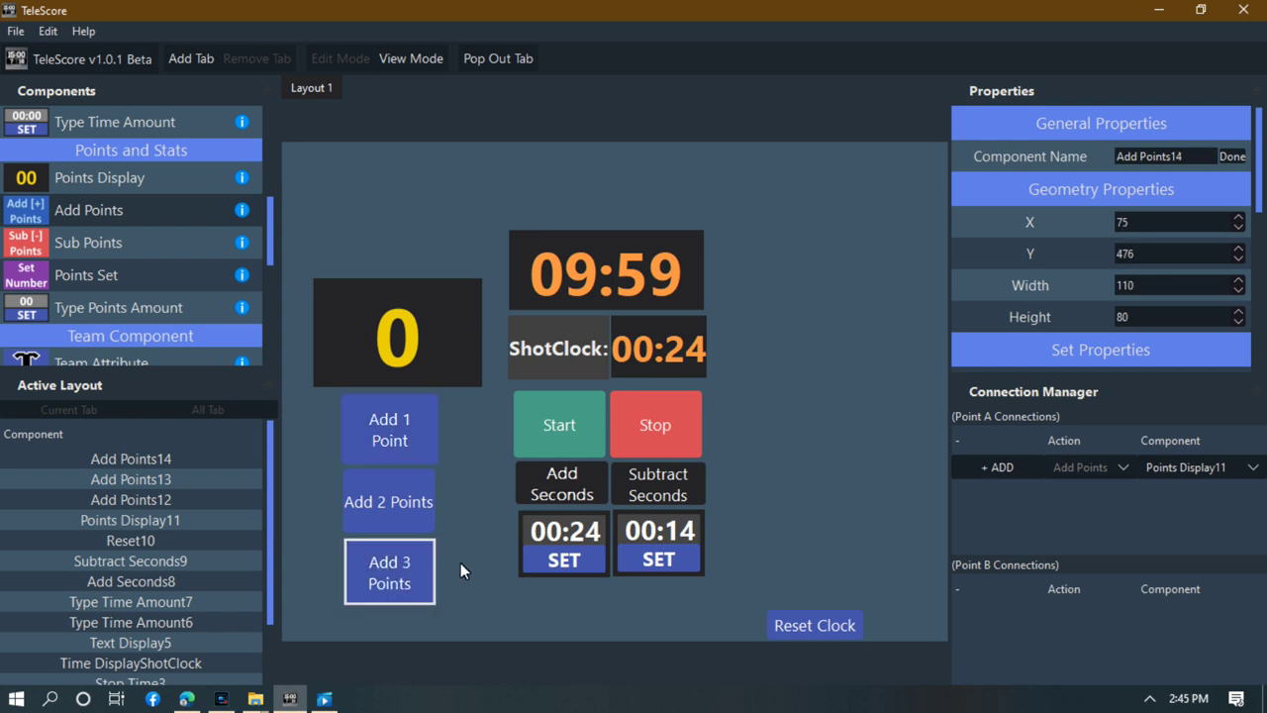
{"action": "left_click", "coordinate": [460, 562]}
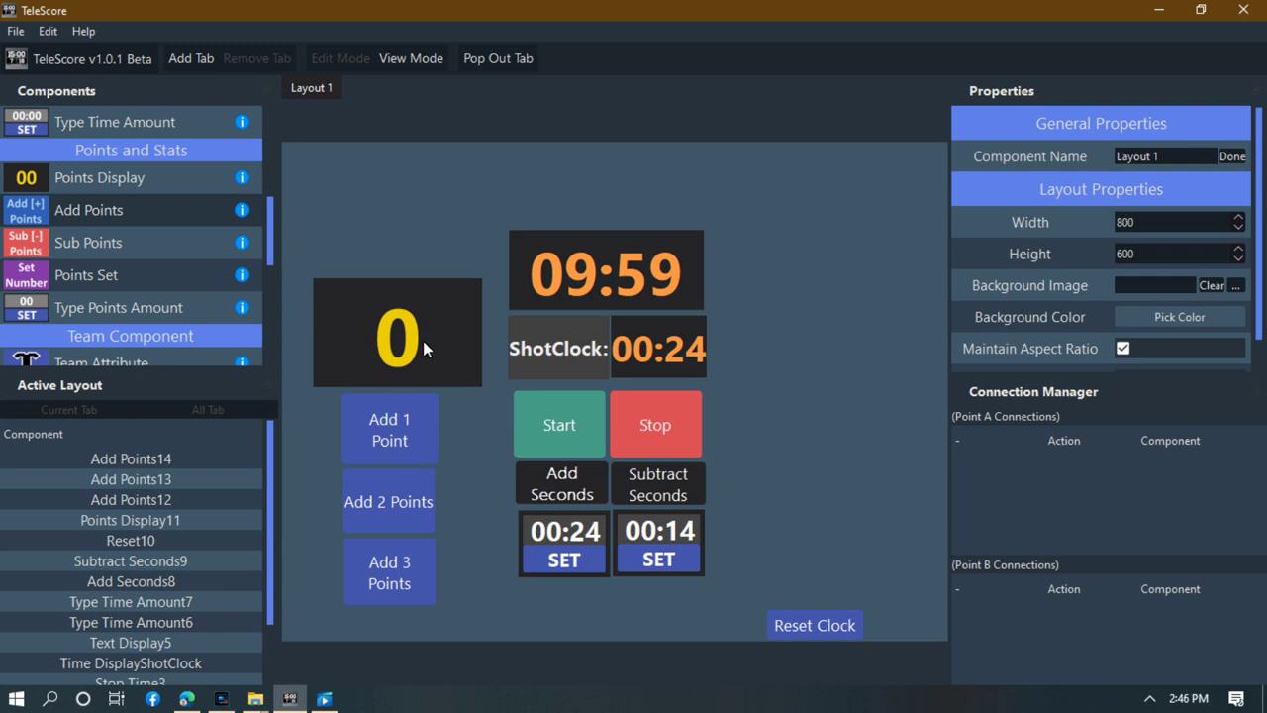
{"action": "left_click", "coordinate": [408, 405]}
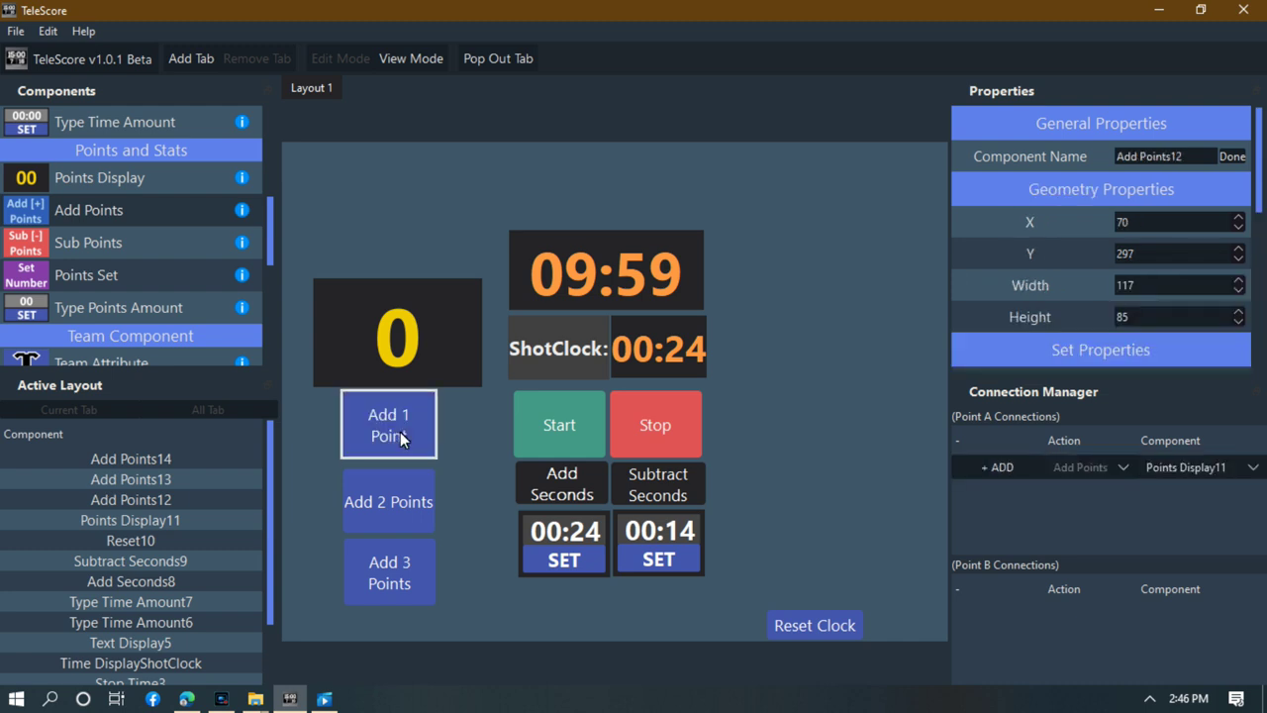
{"action": "left_click_drag", "start_coordinate": [394, 435], "coordinate": [393, 439]}
{"action": "left_click", "coordinate": [458, 408]}
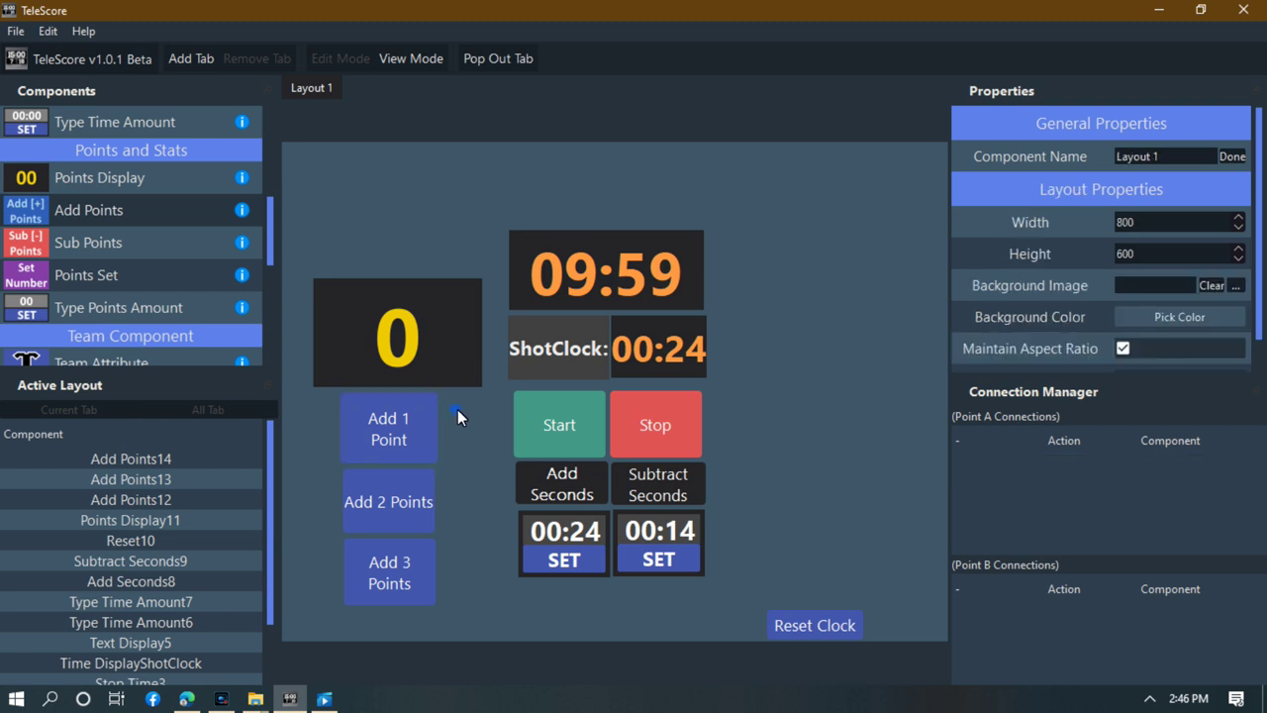
{"action": "left_click", "coordinate": [394, 430]}
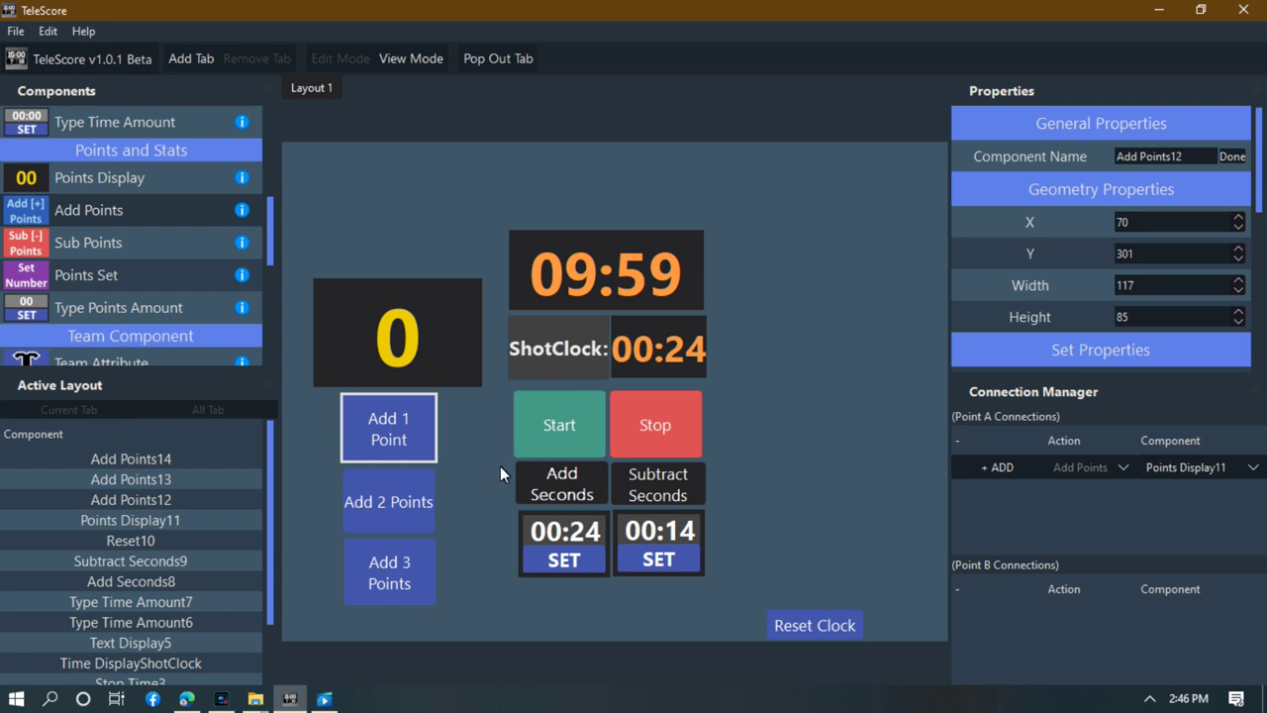
Rename the points display component to "Points DisplayScore1".
{"action": "left_click", "coordinate": [423, 339]}
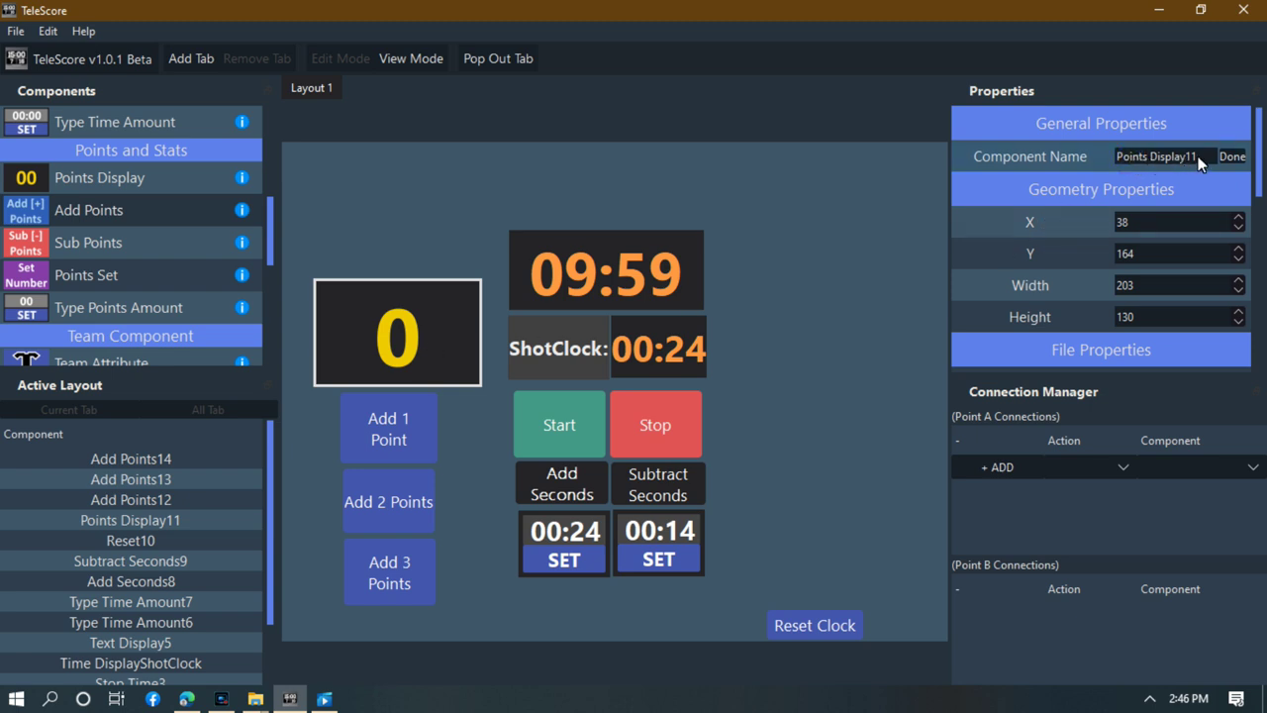
{"action": "left_click_drag", "start_coordinate": [1199, 156], "coordinate": [1185, 157]}
{"action": "type", "text": "Score"}
{"action": "key", "text": "BackSpace"}
{"action": "key", "text": "BackSpace"}
{"action": "key", "text": "BackSpace"}
{"action": "key", "text": "BackSpace"}
{"action": "type", "text": "core1"}
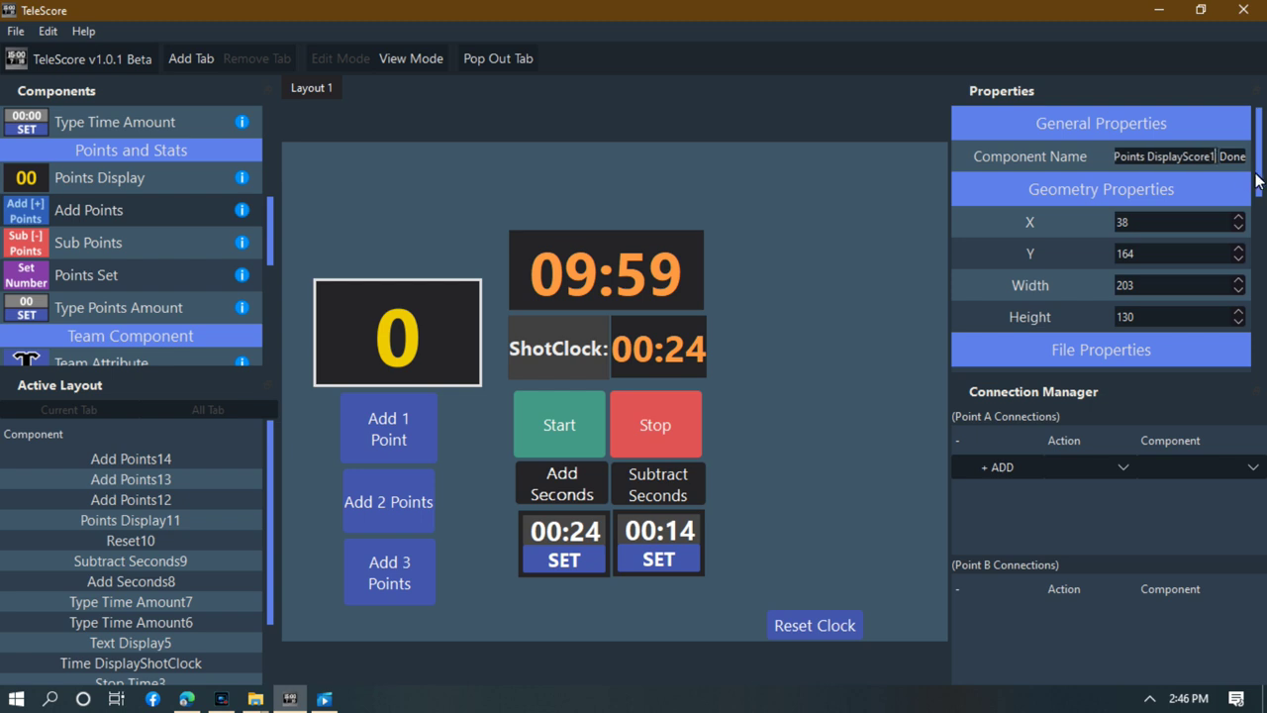
{"action": "left_click", "coordinate": [1234, 160]}
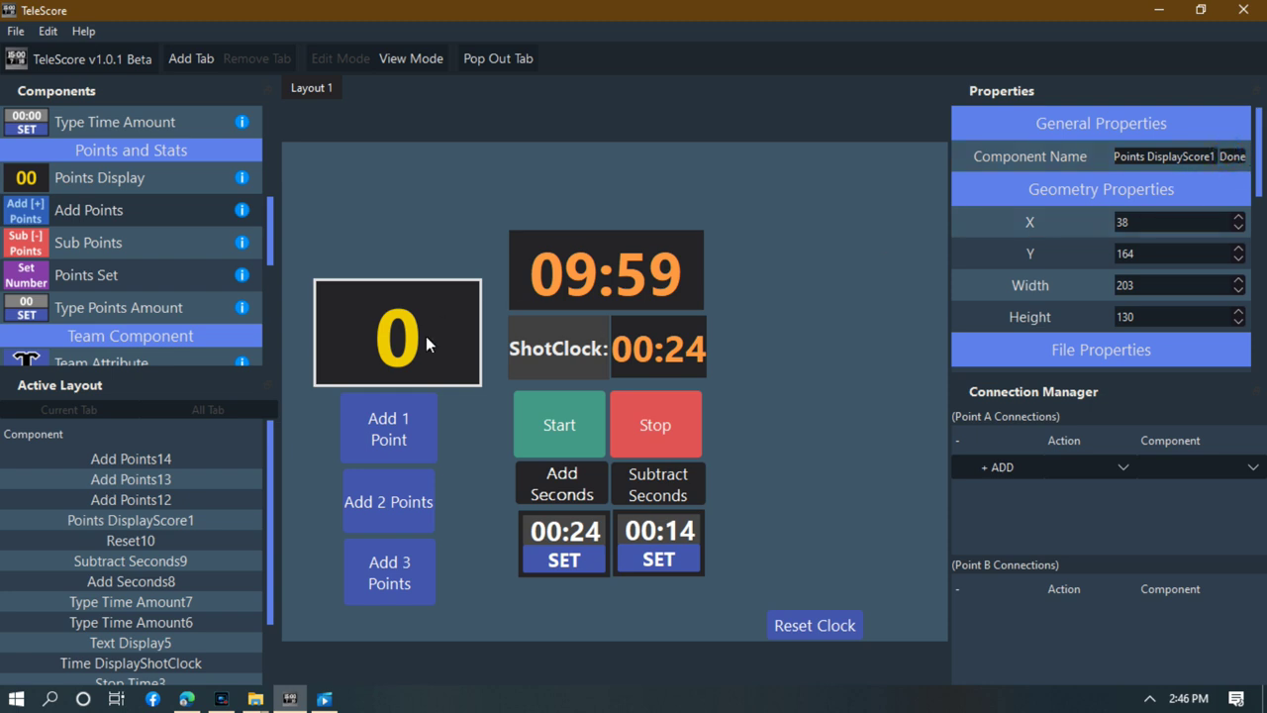
Connect the Add 1 Point button to Points DisplayScore1 with the Add Points action.
{"action": "left_click", "coordinate": [399, 447]}
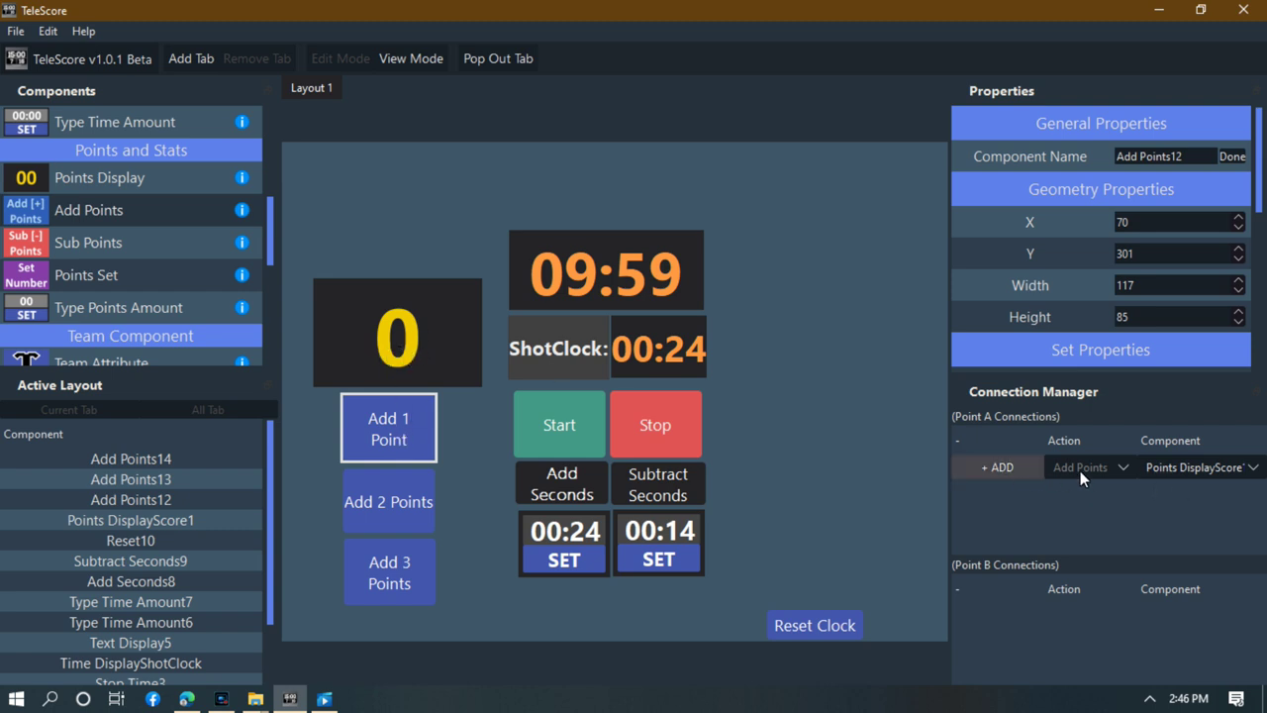
{"action": "left_click", "coordinate": [1249, 468]}
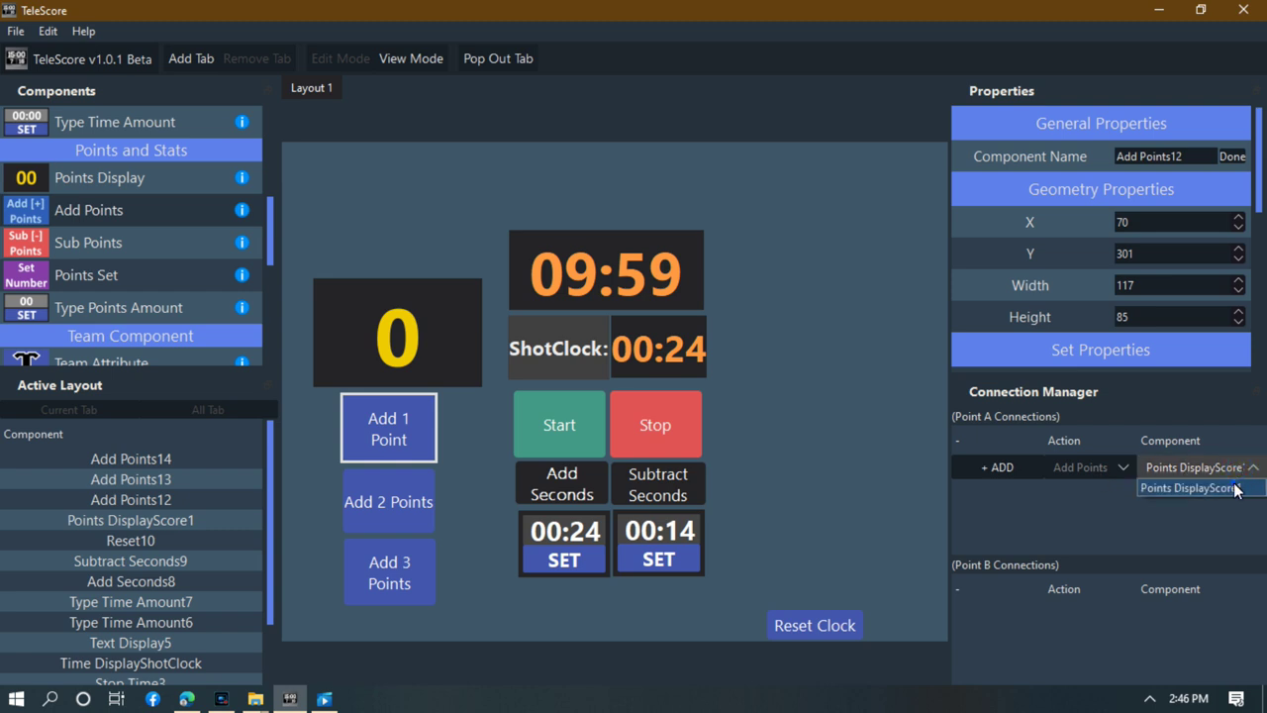
{"action": "left_click", "coordinate": [1187, 487]}
{"action": "left_click", "coordinate": [1001, 467]}
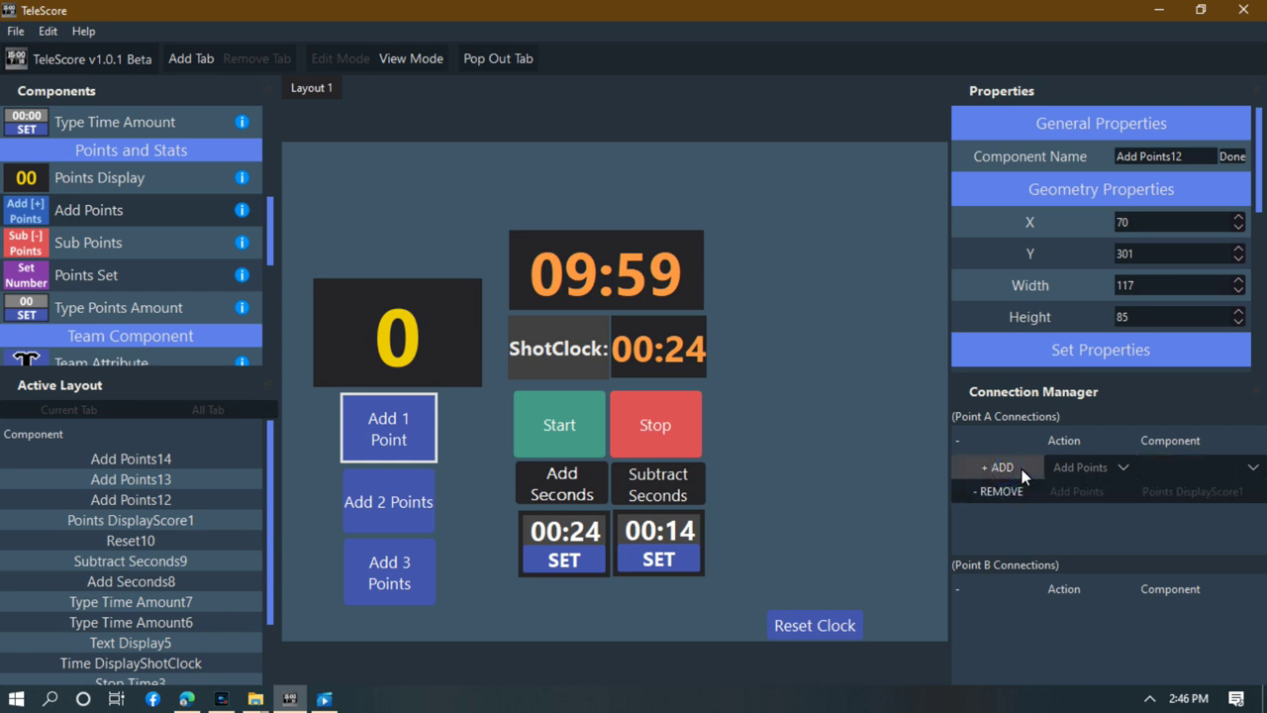
{"action": "left_click", "coordinate": [461, 459]}
Connect the Add 2 Points and Add 3 Points buttons to Points DisplayScore1 with the Add Points action.
{"action": "left_click", "coordinate": [405, 506]}
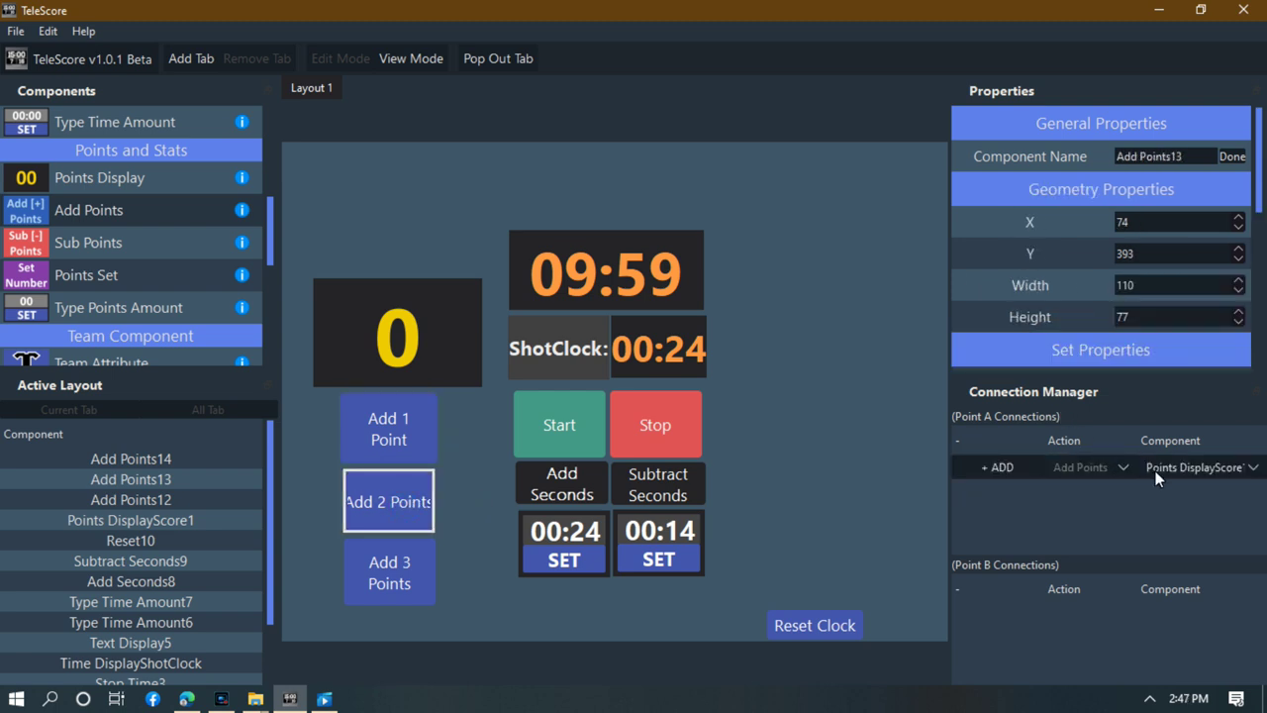
{"action": "left_click", "coordinate": [997, 468]}
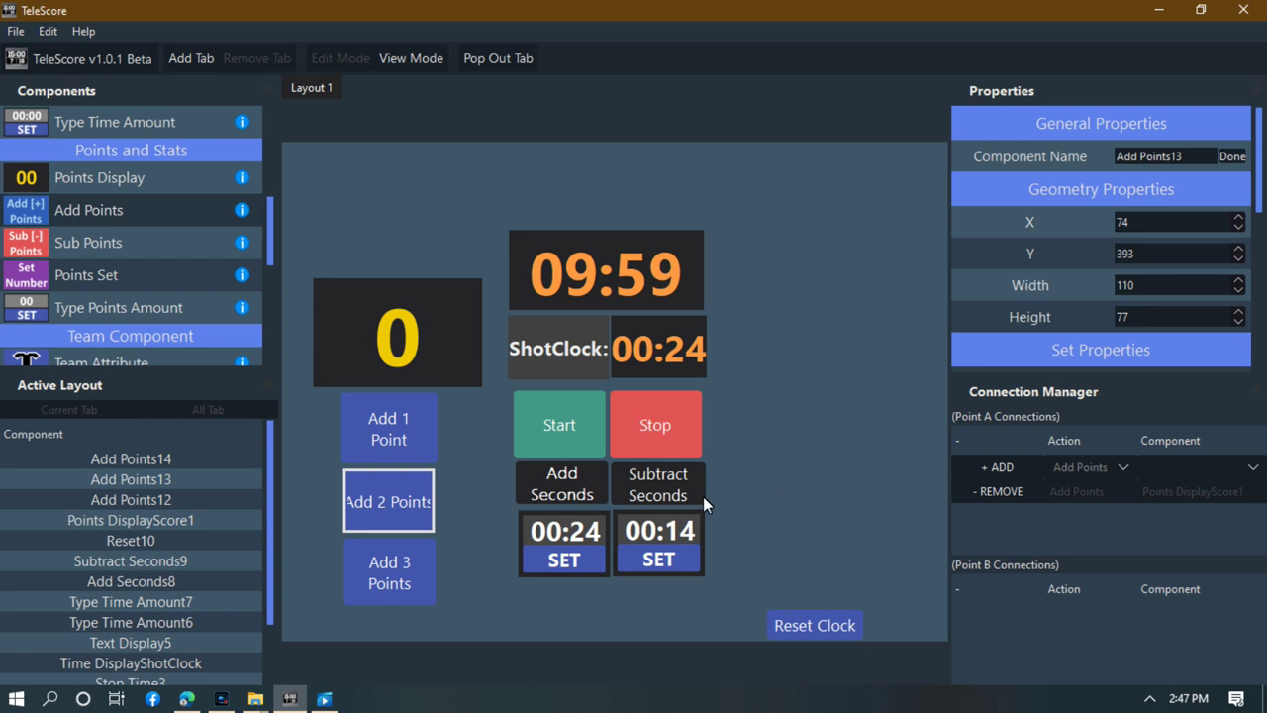
{"action": "left_click", "coordinate": [388, 566]}
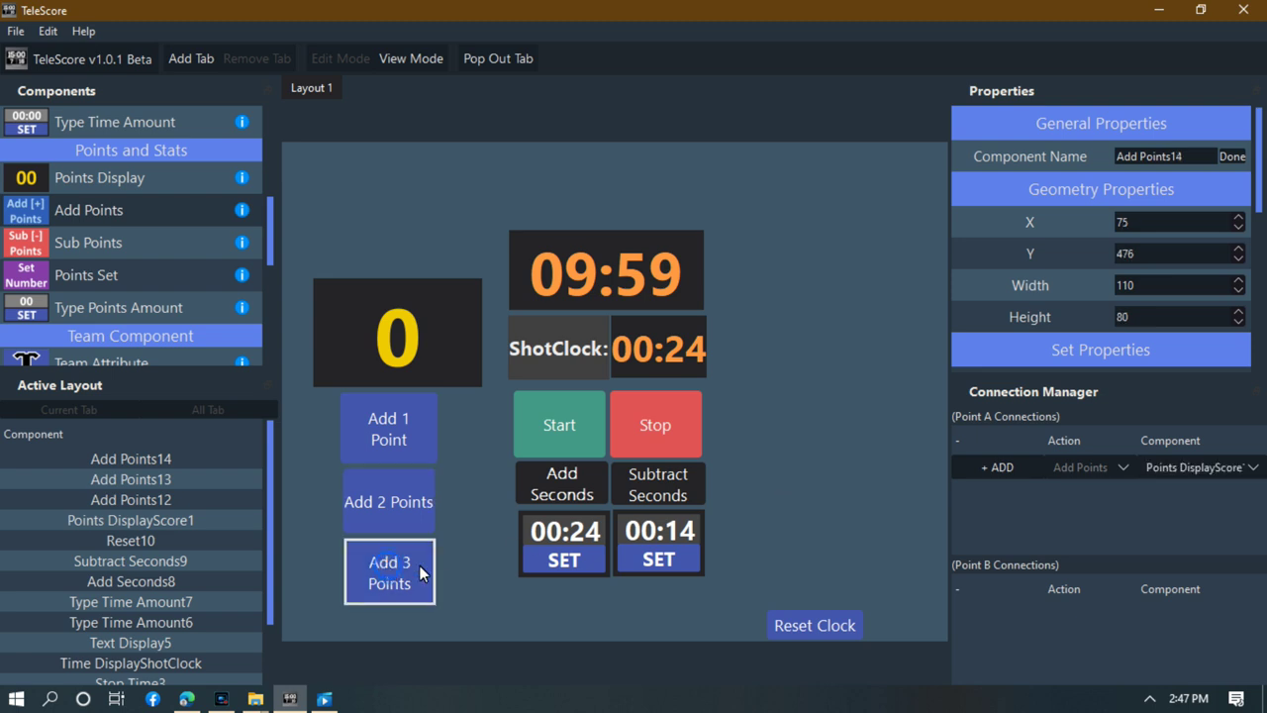
{"action": "left_click", "coordinate": [1002, 465]}
{"action": "left_click", "coordinate": [461, 462]}
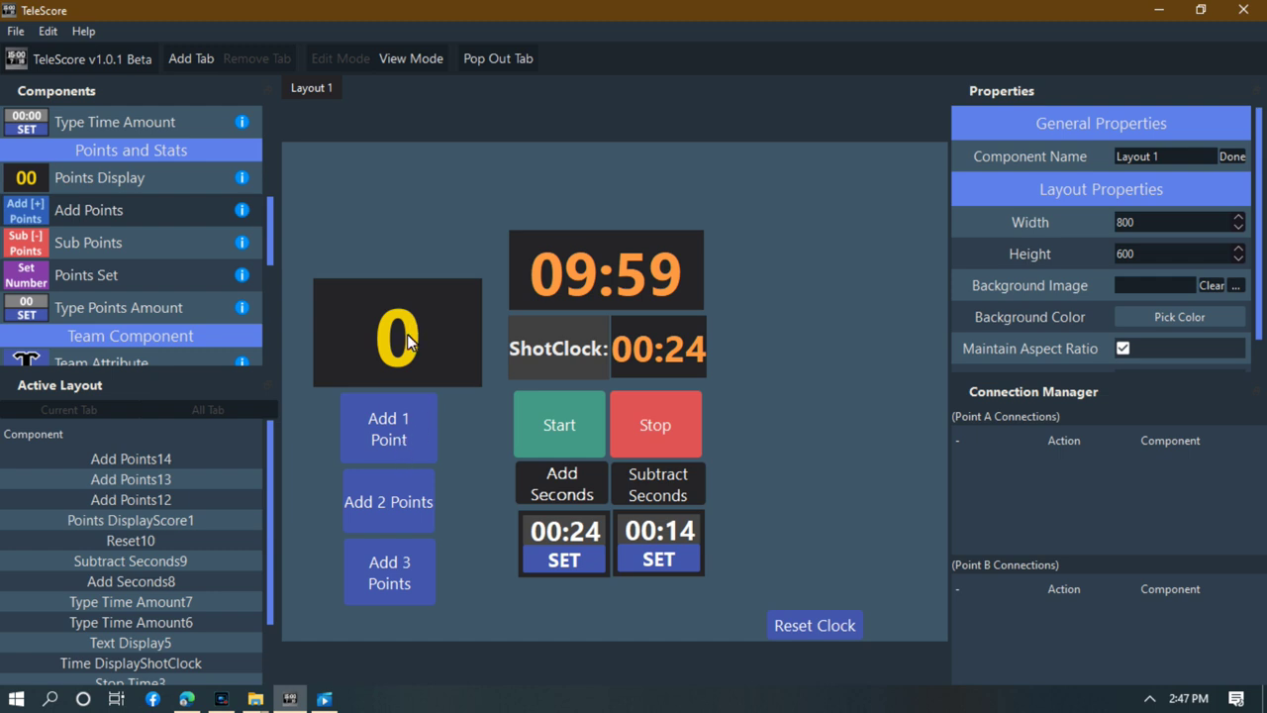
Test the Add 1 Point and Add 2 Points buttons against the points display.
{"action": "left_click", "coordinate": [403, 432]}
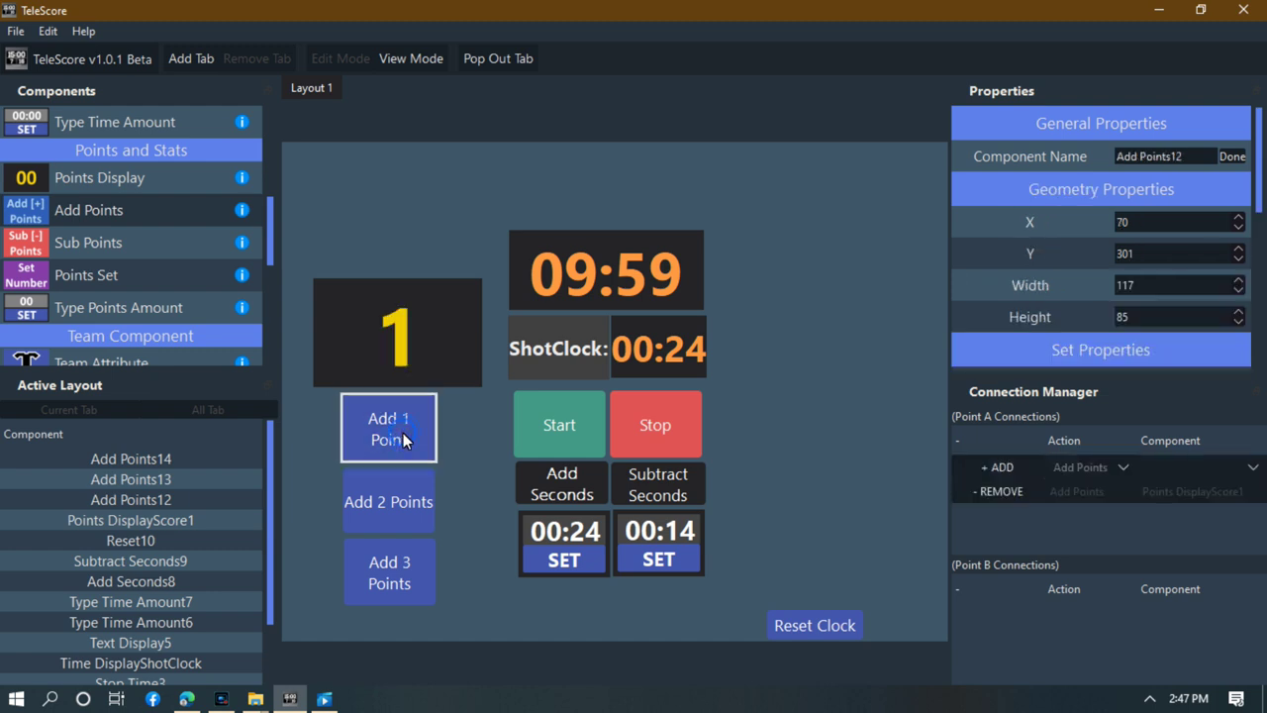
{"action": "left_click", "coordinate": [397, 504]}
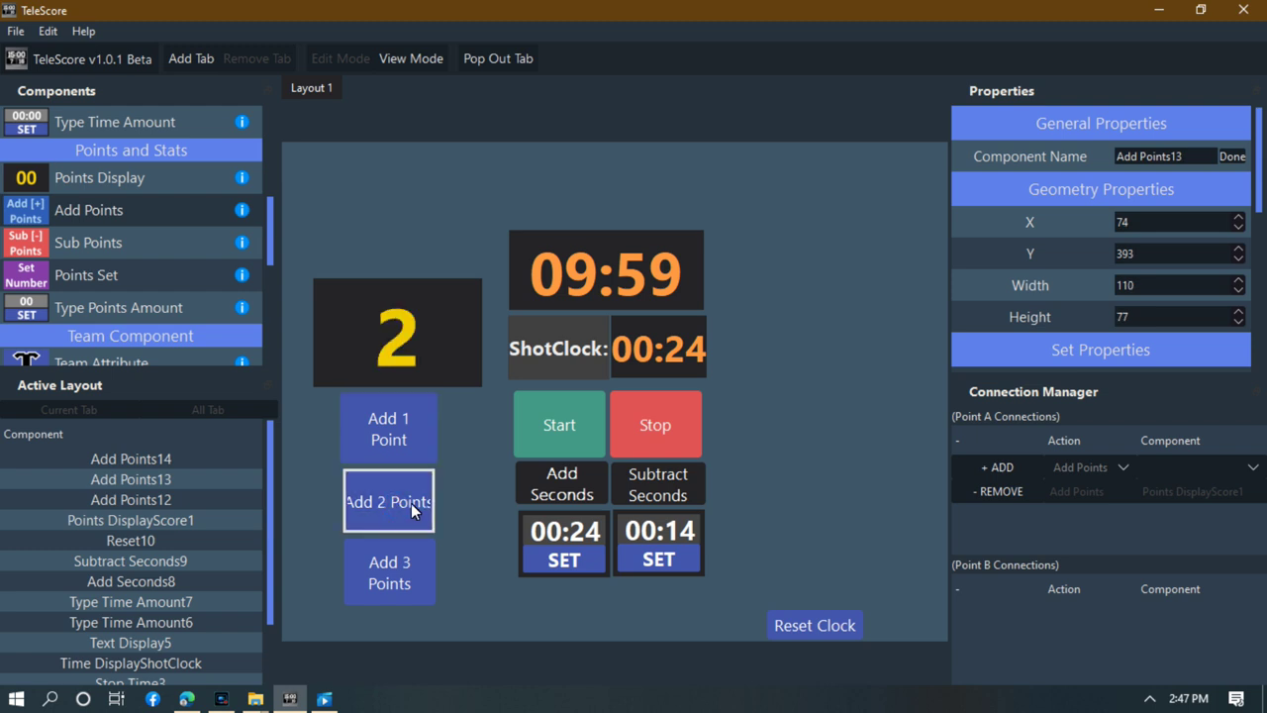
{"action": "left_click", "coordinate": [457, 479]}
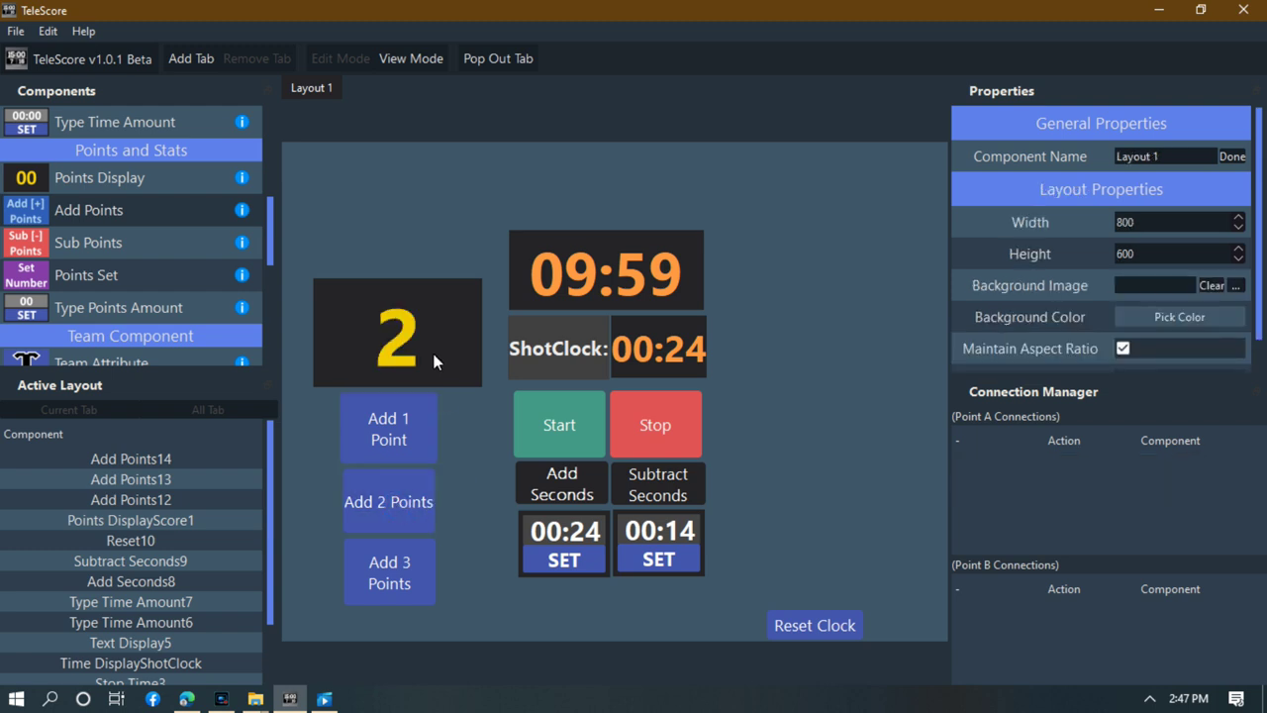
{"action": "left_click", "coordinate": [398, 503]}
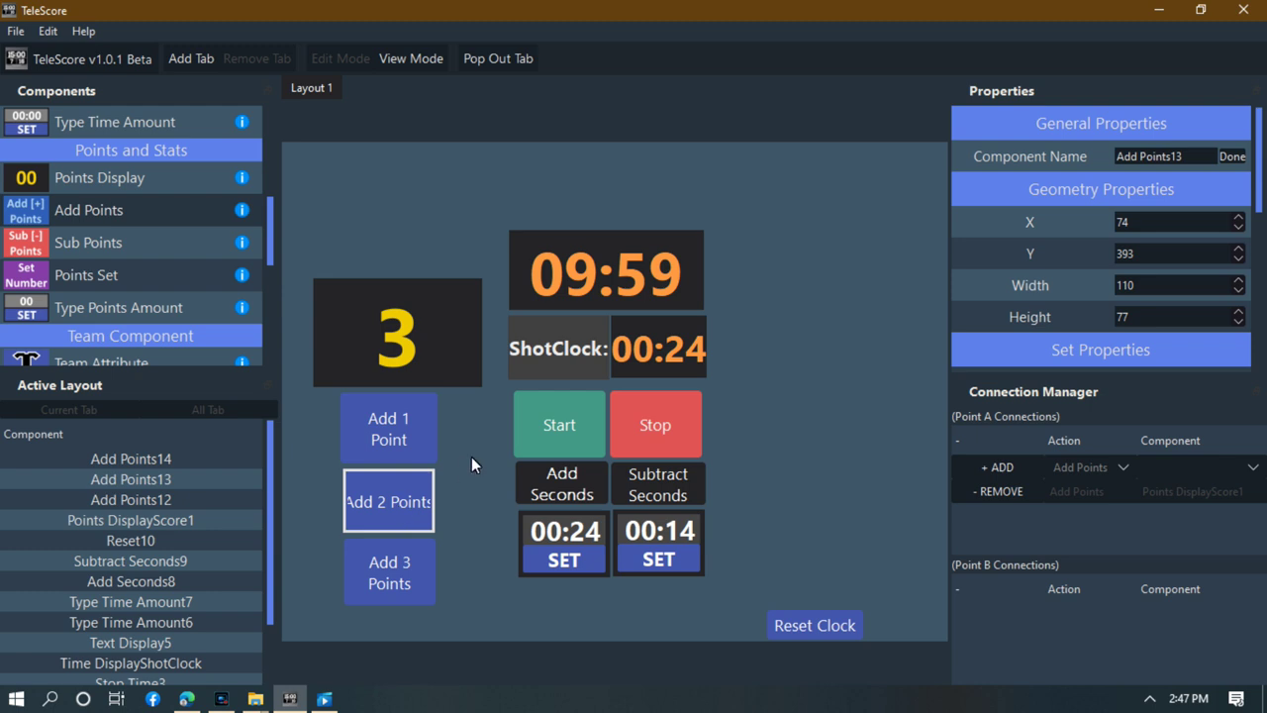
{"action": "left_click", "coordinate": [465, 460]}
Set the Add 2 Points button's set amount to 2 and test it on the points display.
{"action": "left_click", "coordinate": [399, 499]}
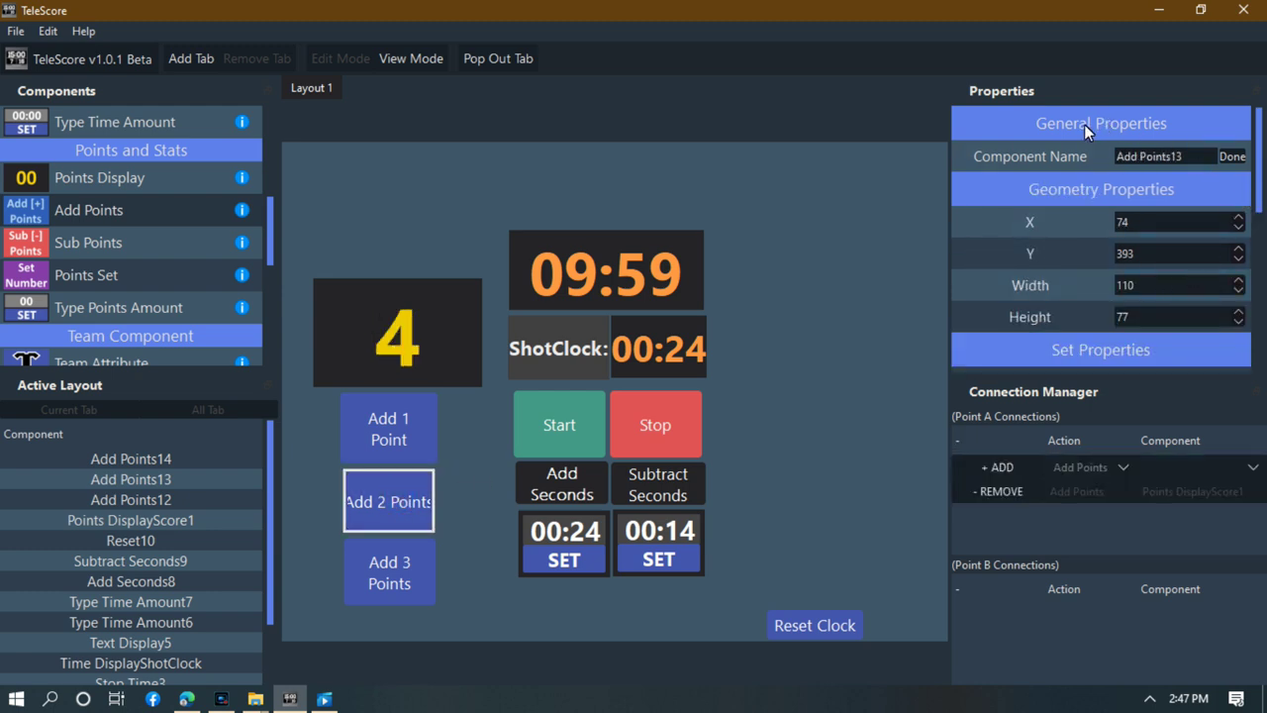
{"action": "left_click_drag", "start_coordinate": [1255, 129], "coordinate": [1263, 169]}
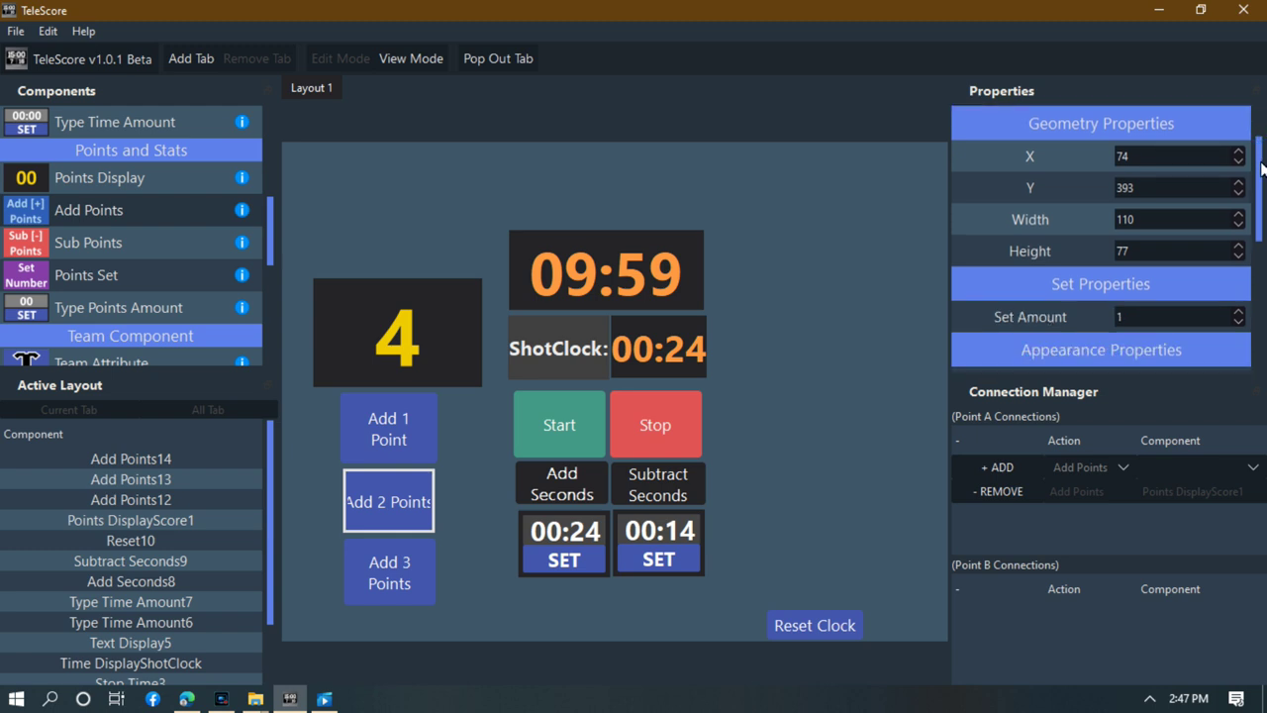
{"action": "double_click", "coordinate": [1138, 319]}
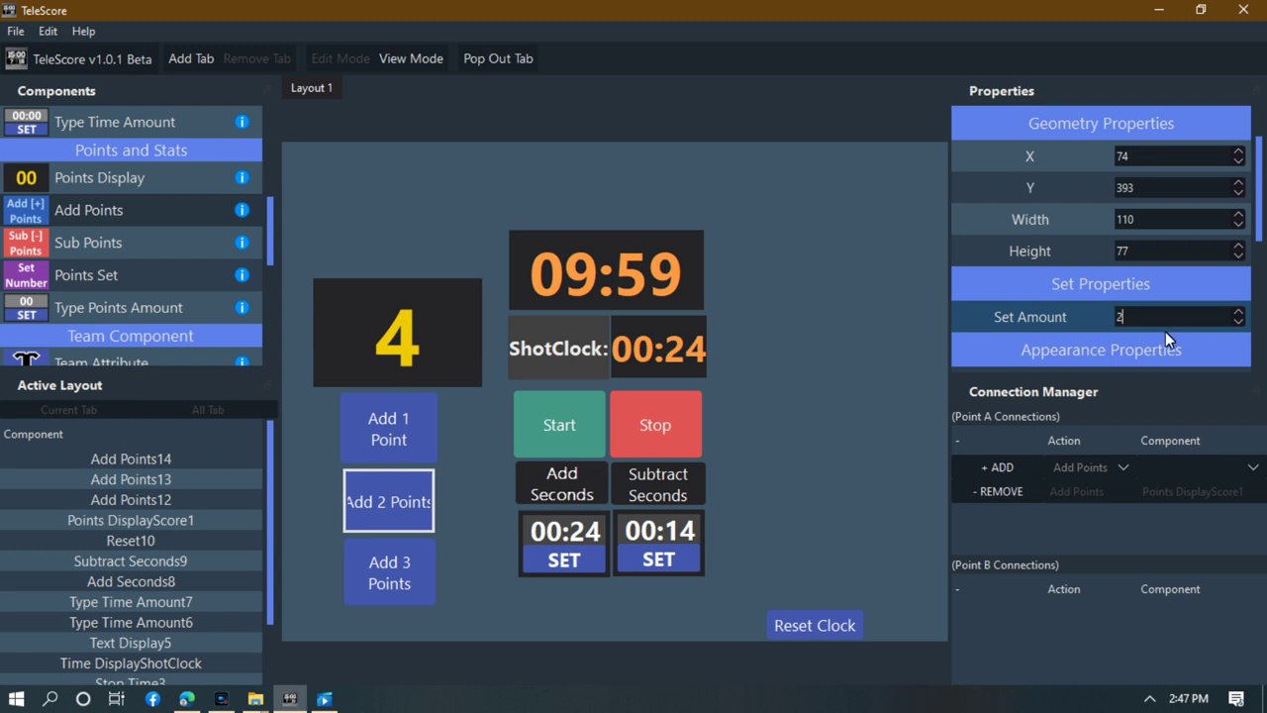
{"action": "type", "text": "2"}
{"action": "left_click", "coordinate": [776, 450]}
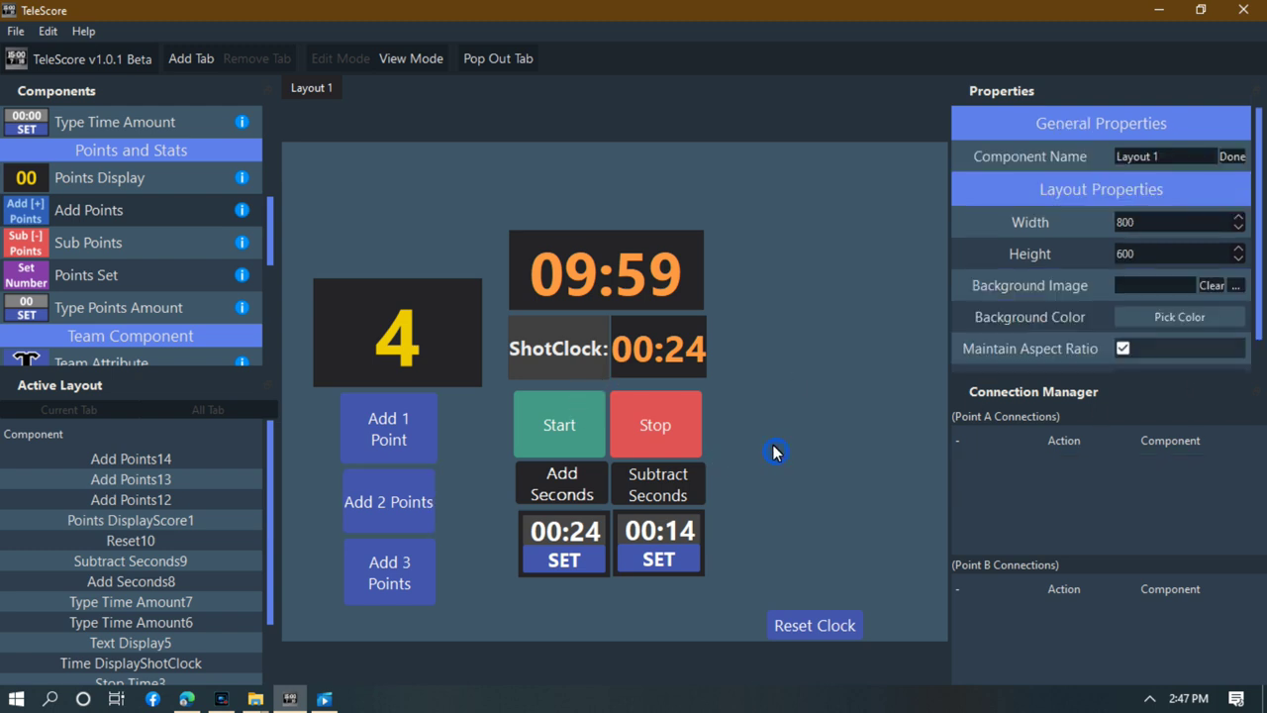
{"action": "left_click", "coordinate": [406, 509]}
{"action": "left_click", "coordinate": [479, 509]}
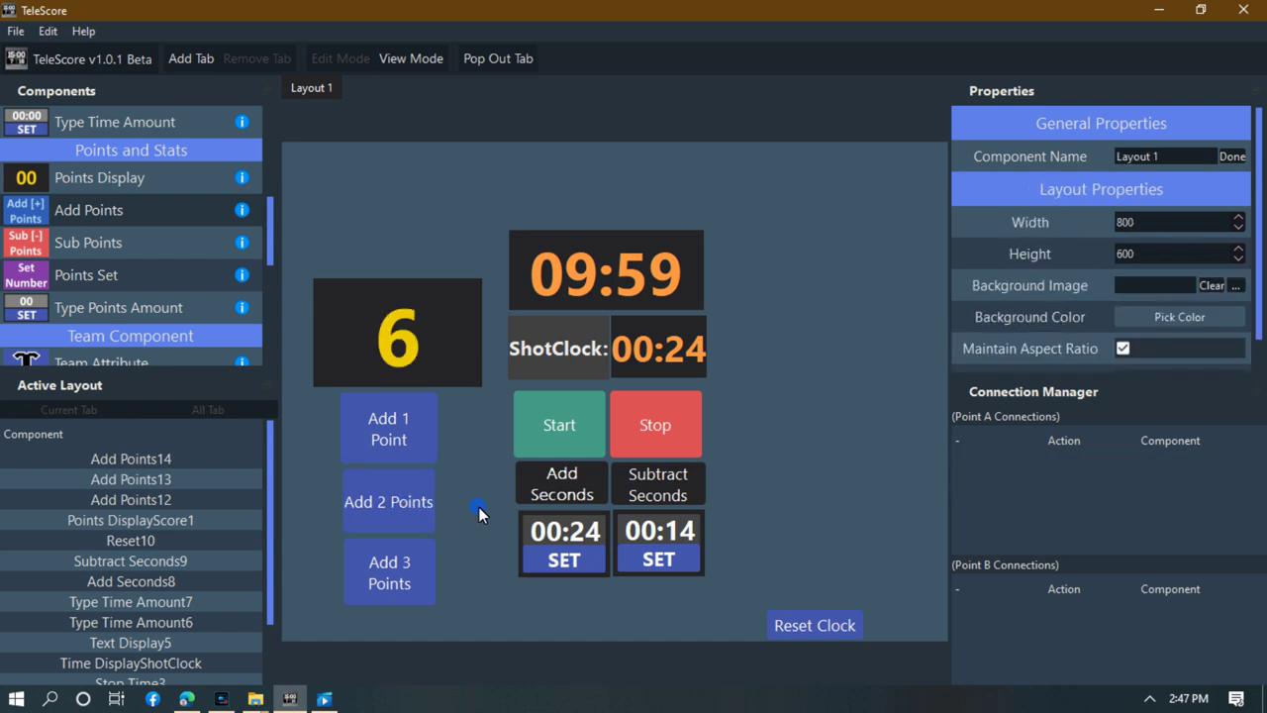
Set the Add 3 Points button's set amount to 3 and test it on the points display.
{"action": "left_click", "coordinate": [406, 589]}
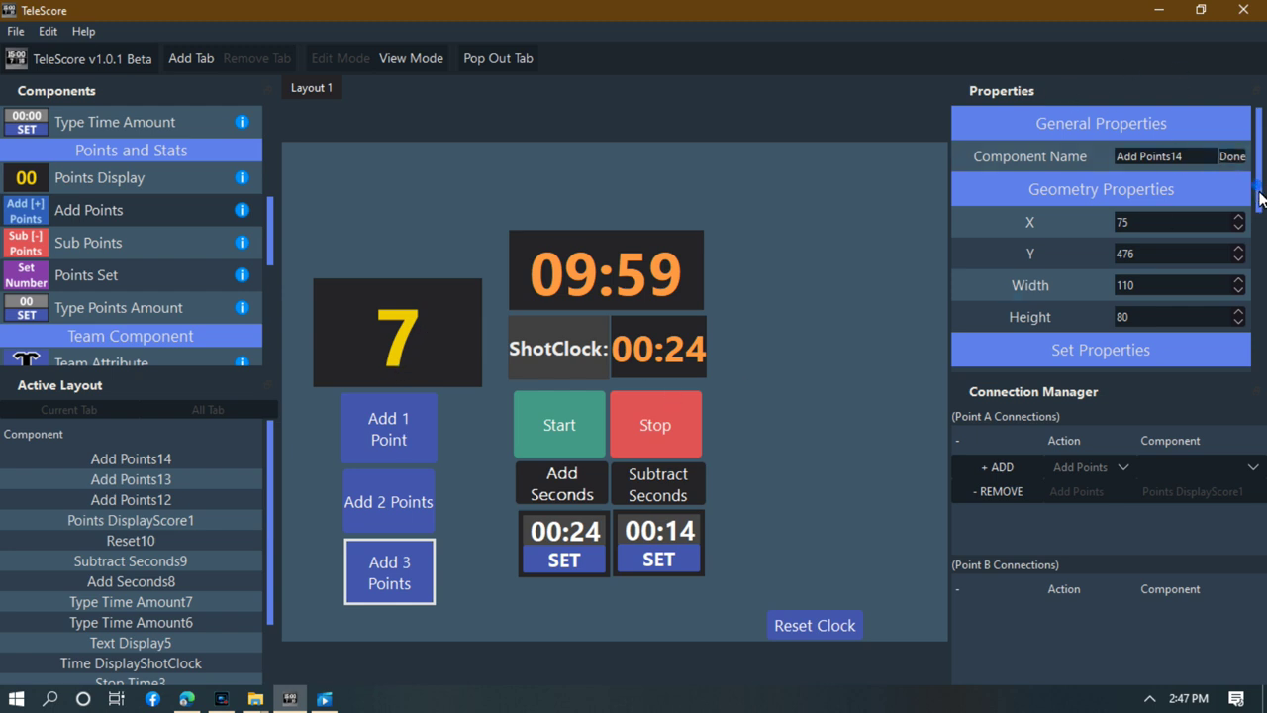
{"action": "scroll", "coordinate": [1257, 193], "scroll_direction": "down", "scroll_amount": 2}
{"action": "left_click_drag", "start_coordinate": [1150, 282], "coordinate": [1088, 286]}
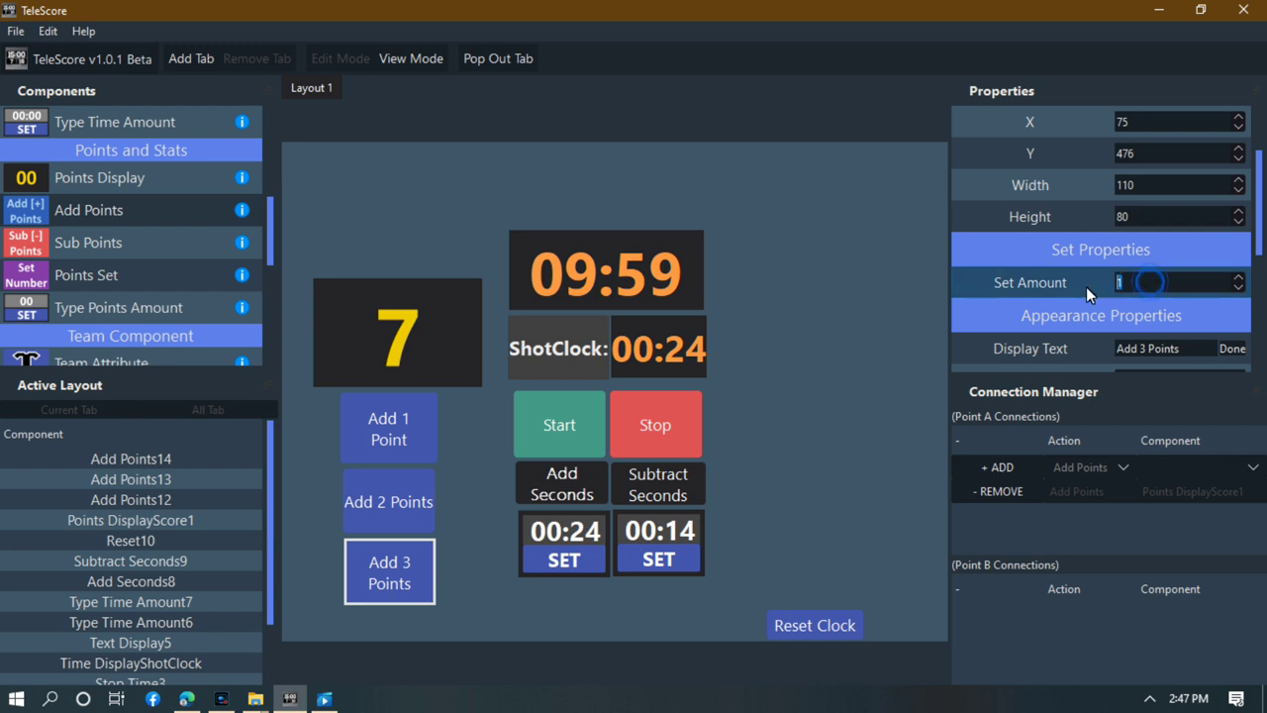
{"action": "left_click", "coordinate": [935, 332]}
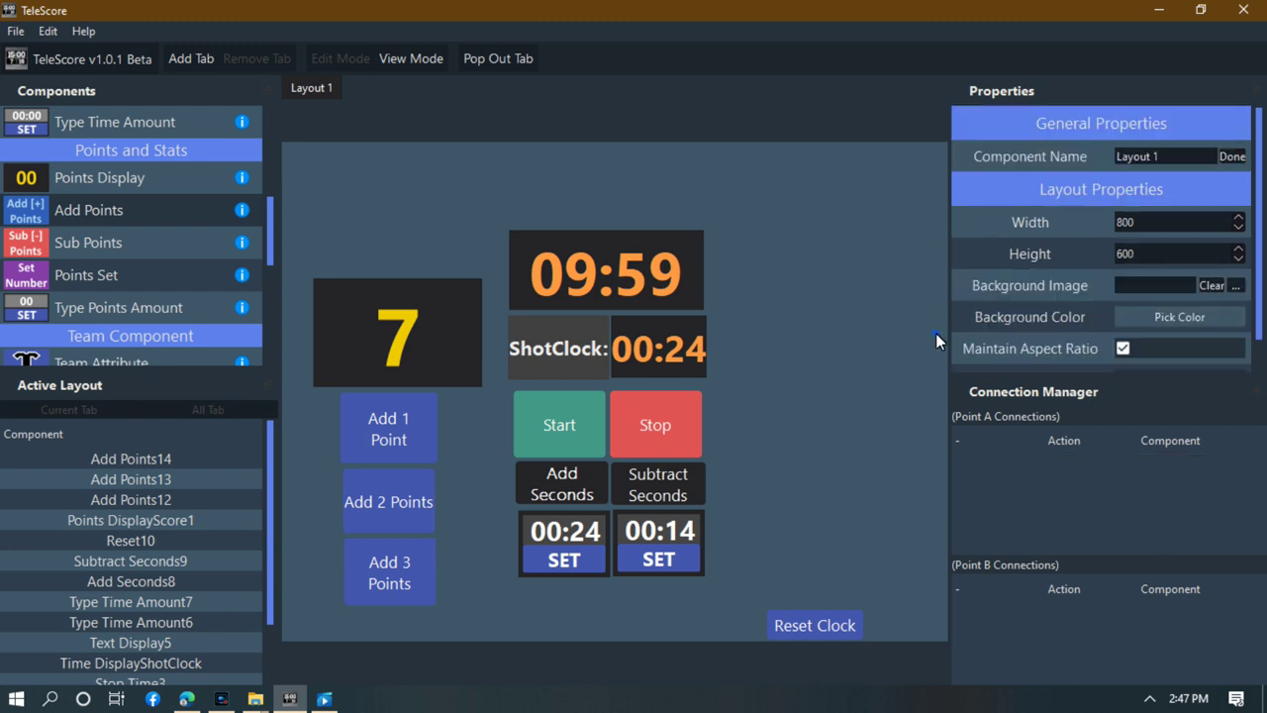
{"action": "left_click", "coordinate": [390, 585]}
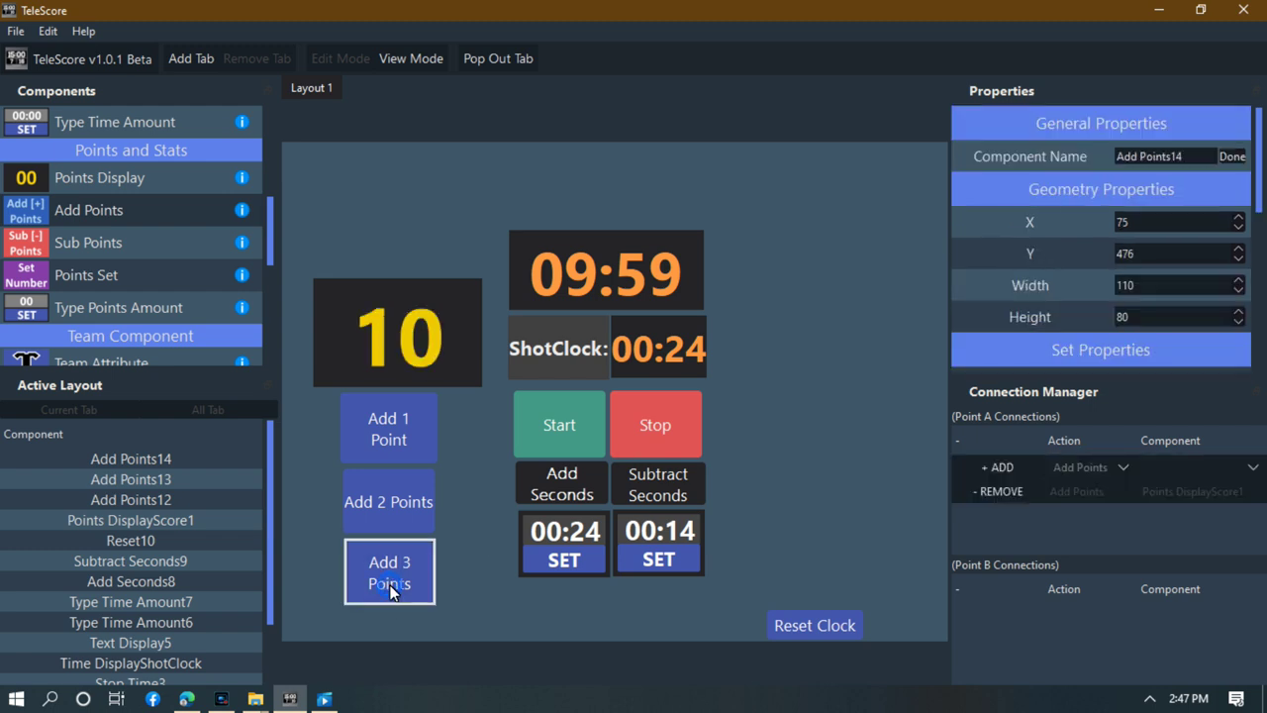
Resize the Add 1 Point, Add 2 Points and Add 3 Points buttons into shorter, wider buttons stacked closely beneath the points display.
{"action": "left_click", "coordinate": [482, 573]}
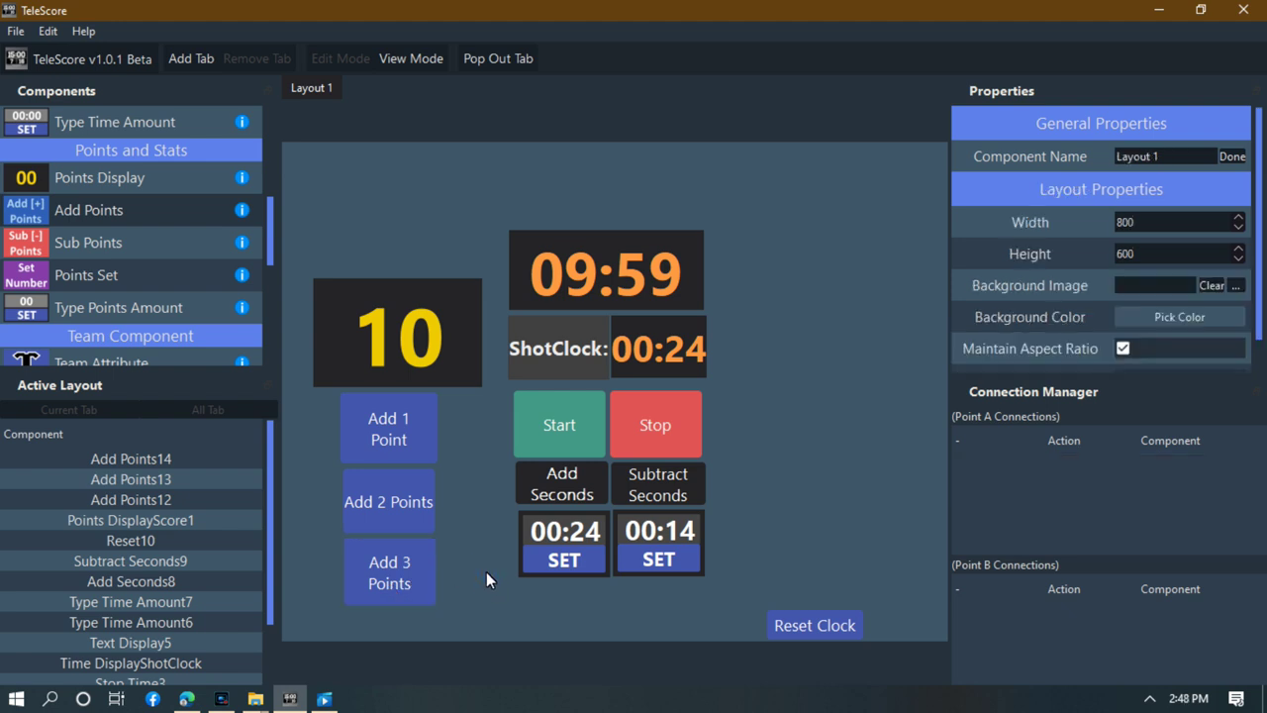
{"action": "left_click", "coordinate": [416, 517]}
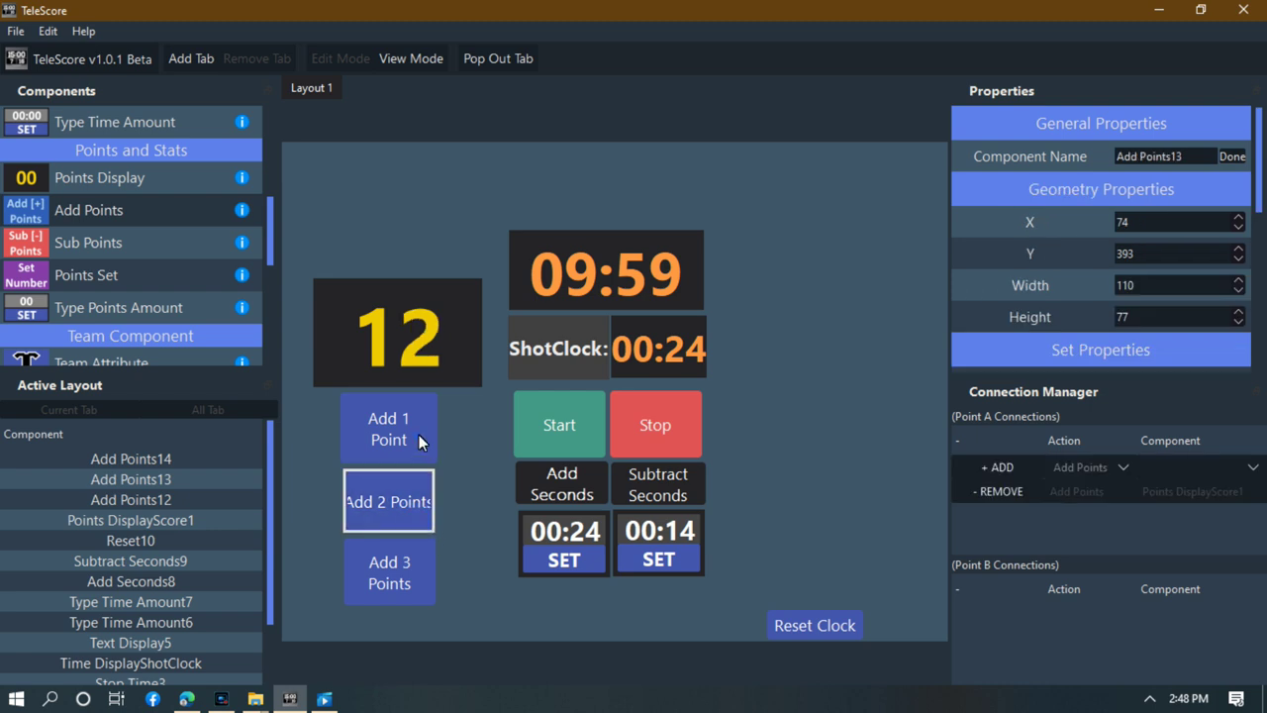
{"action": "left_click", "coordinate": [418, 435]}
{"action": "left_click_drag", "start_coordinate": [431, 455], "coordinate": [457, 447]}
{"action": "left_click", "coordinate": [427, 526]}
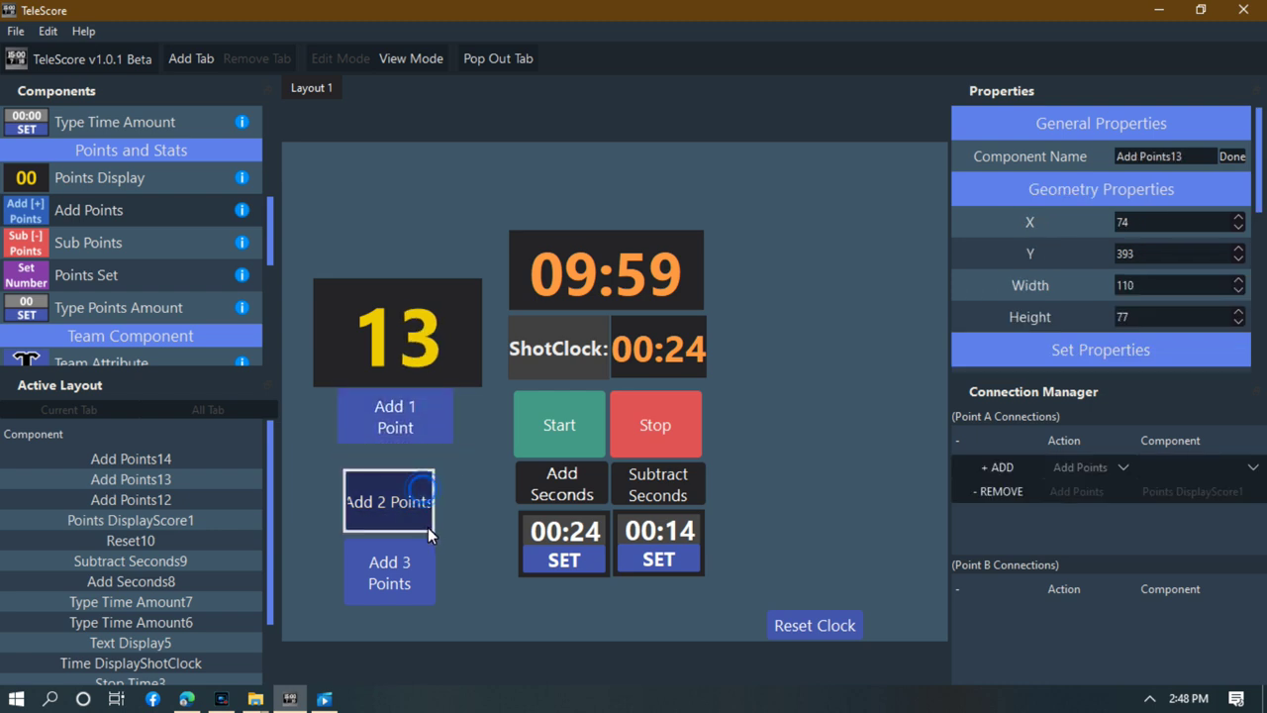
{"action": "left_click_drag", "start_coordinate": [428, 526], "coordinate": [428, 485]}
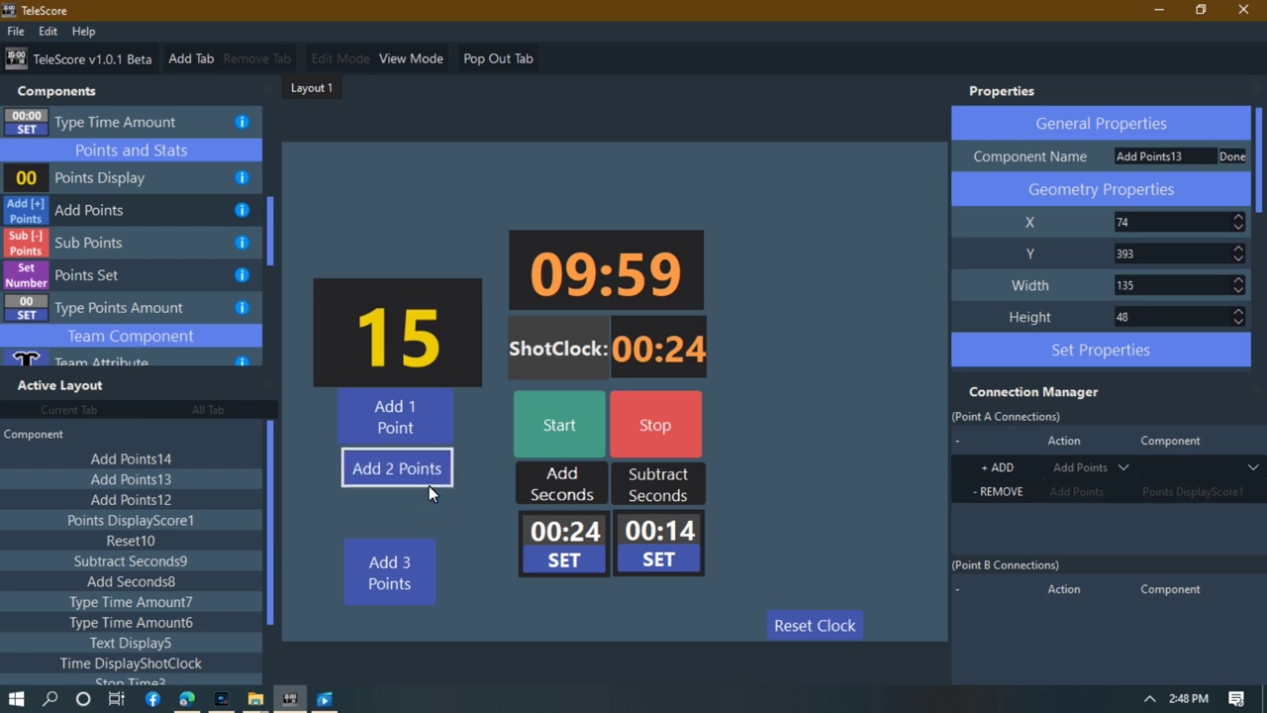
{"action": "left_click_drag", "start_coordinate": [413, 568], "coordinate": [452, 531]}
{"action": "left_click", "coordinate": [446, 555]}
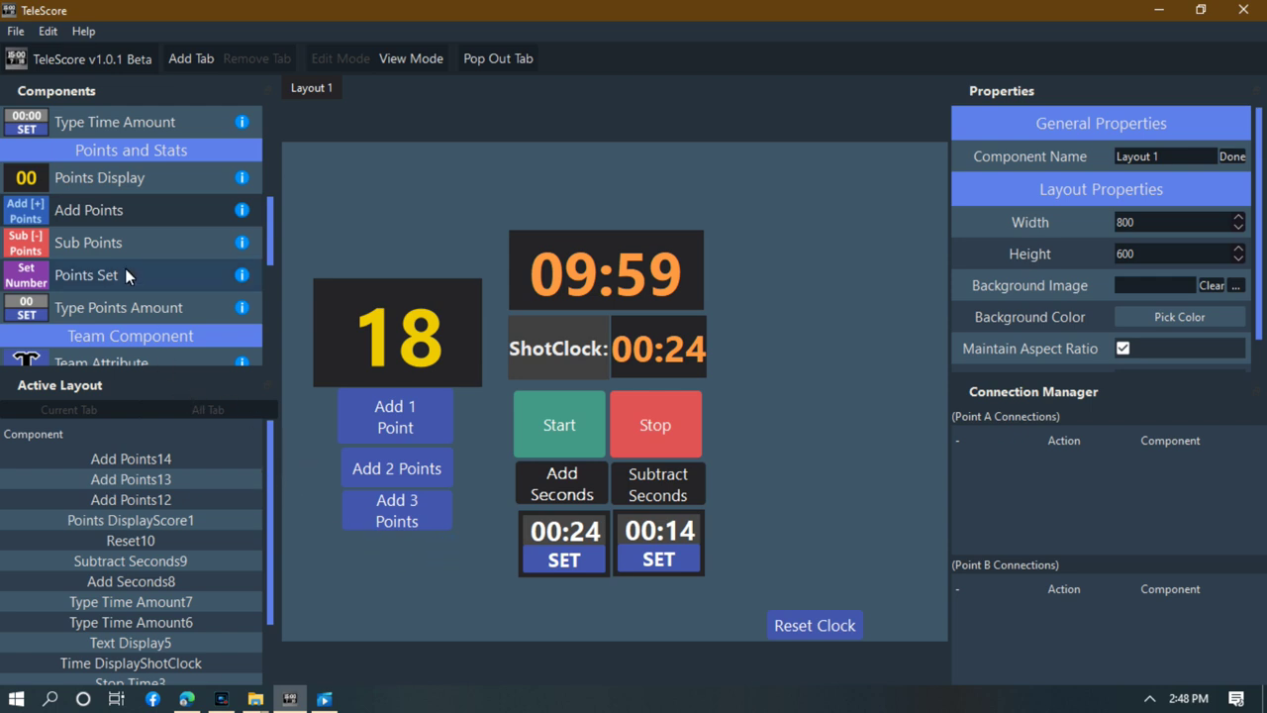
Add a Sub Points button directly below the Add 3 Points button and size it to about 125 by 65.
{"action": "left_click", "coordinate": [107, 244]}
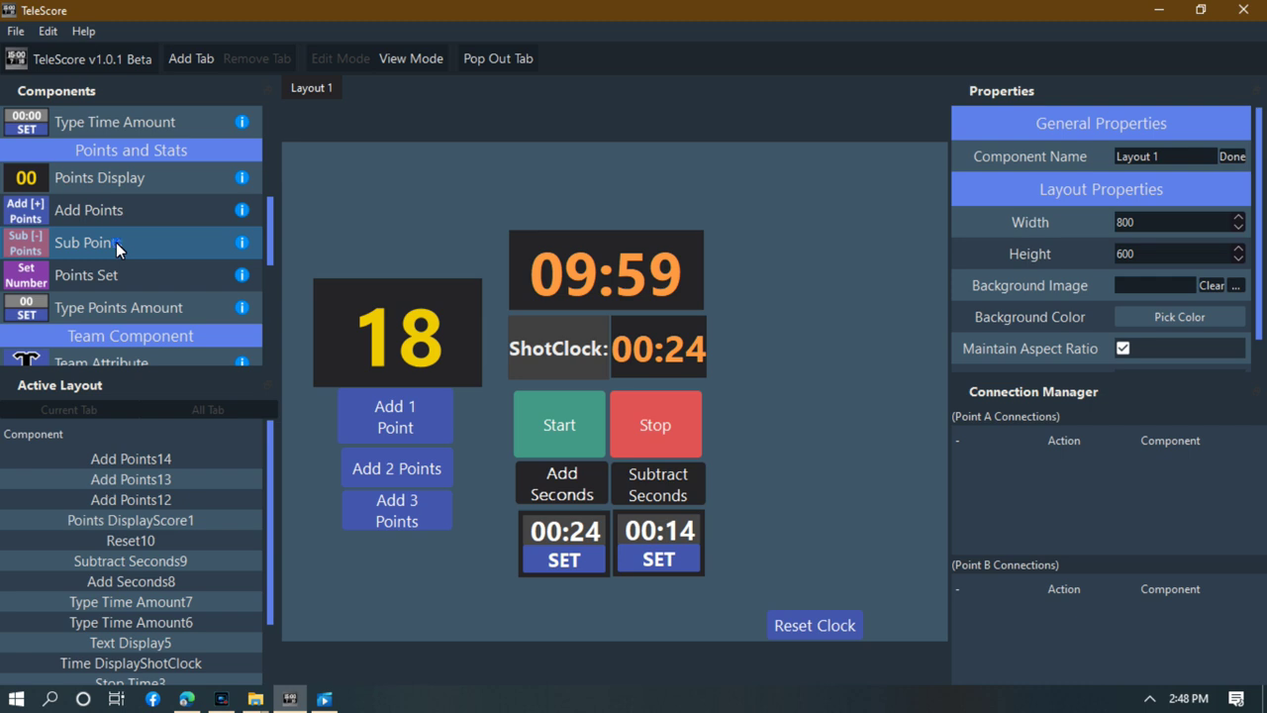
{"action": "left_click", "coordinate": [350, 542]}
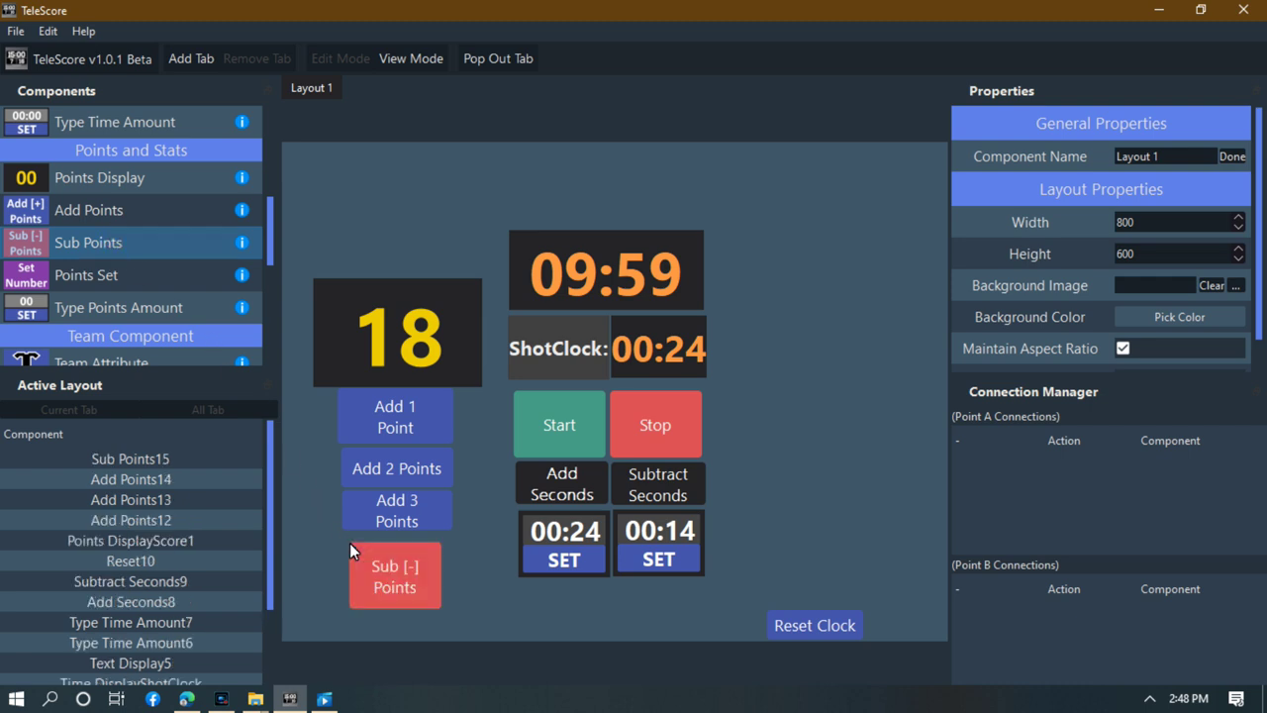
{"action": "left_click", "coordinate": [406, 588]}
{"action": "mouse_move", "coordinate": [439, 607]}
{"action": "left_mouse_down"}
{"action": "mouse_move", "coordinate": [450, 595]}
{"action": "mouse_move", "coordinate": [435, 577]}
{"action": "mouse_move", "coordinate": [443, 586]}
{"action": "left_mouse_up"}
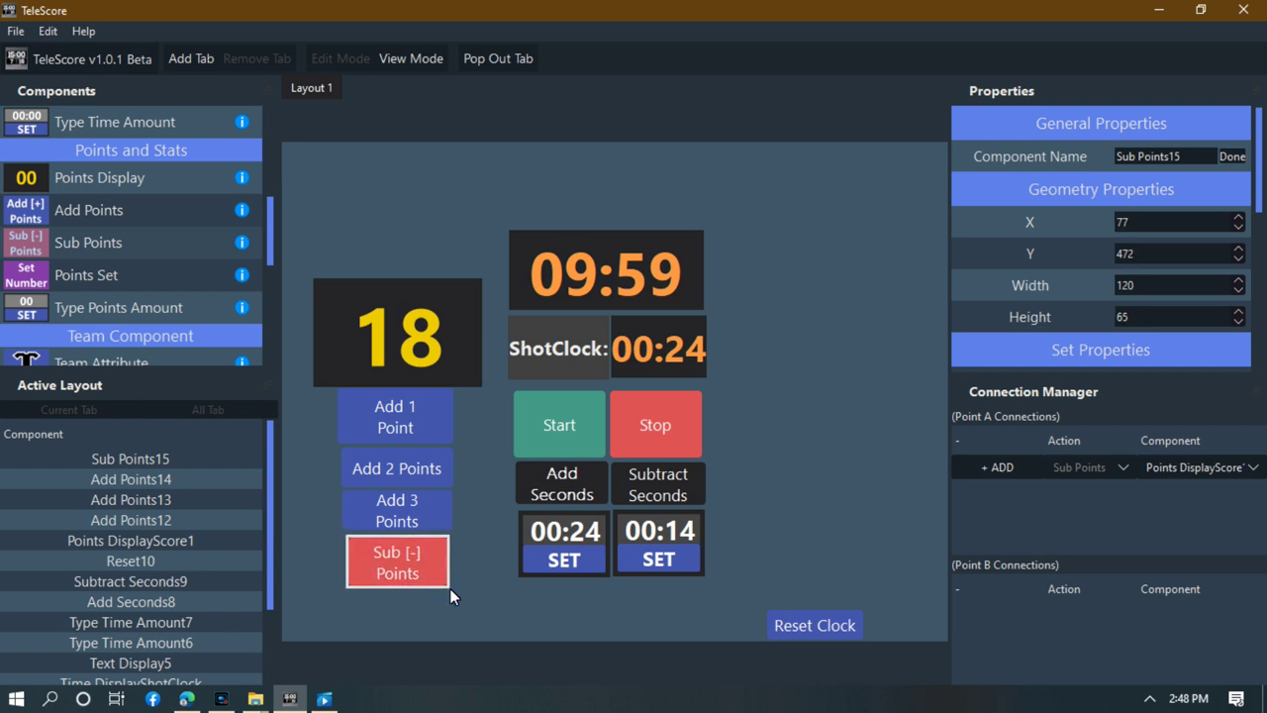
{"action": "left_click", "coordinate": [464, 553]}
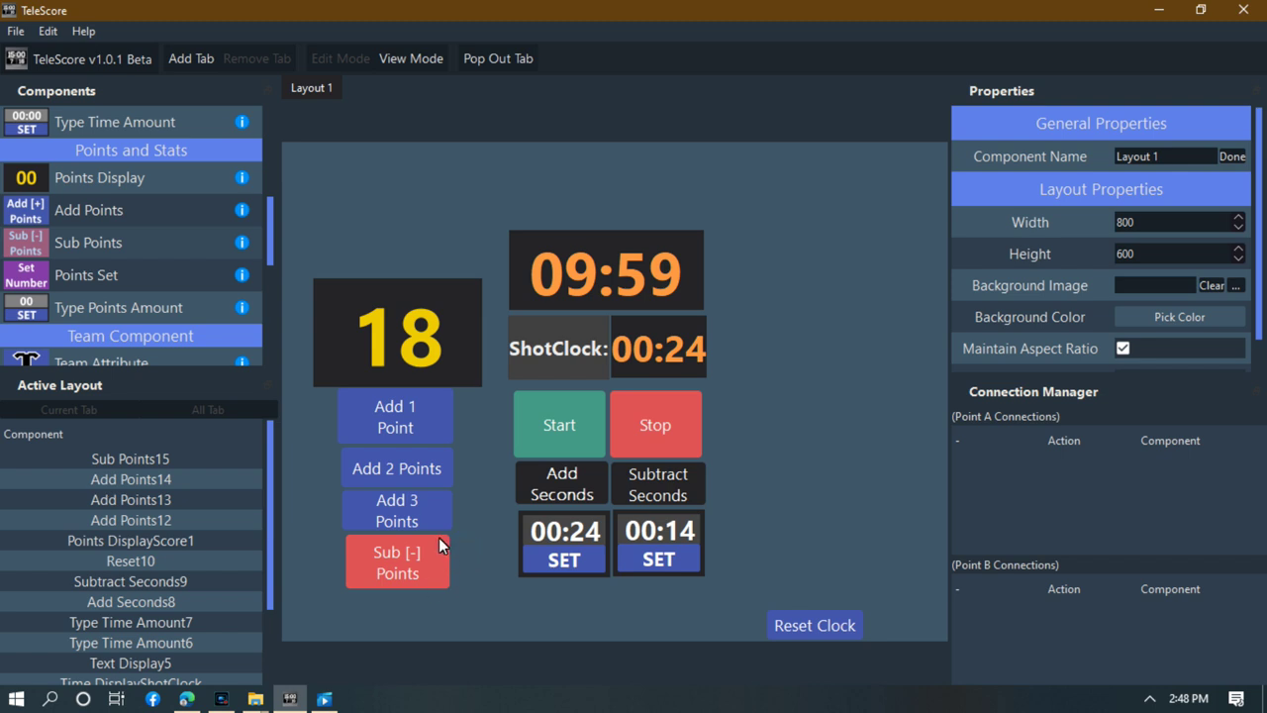
Connect the Sub Points button to Points DisplayScore1 with the Sub Points action.
{"action": "left_click", "coordinate": [412, 359]}
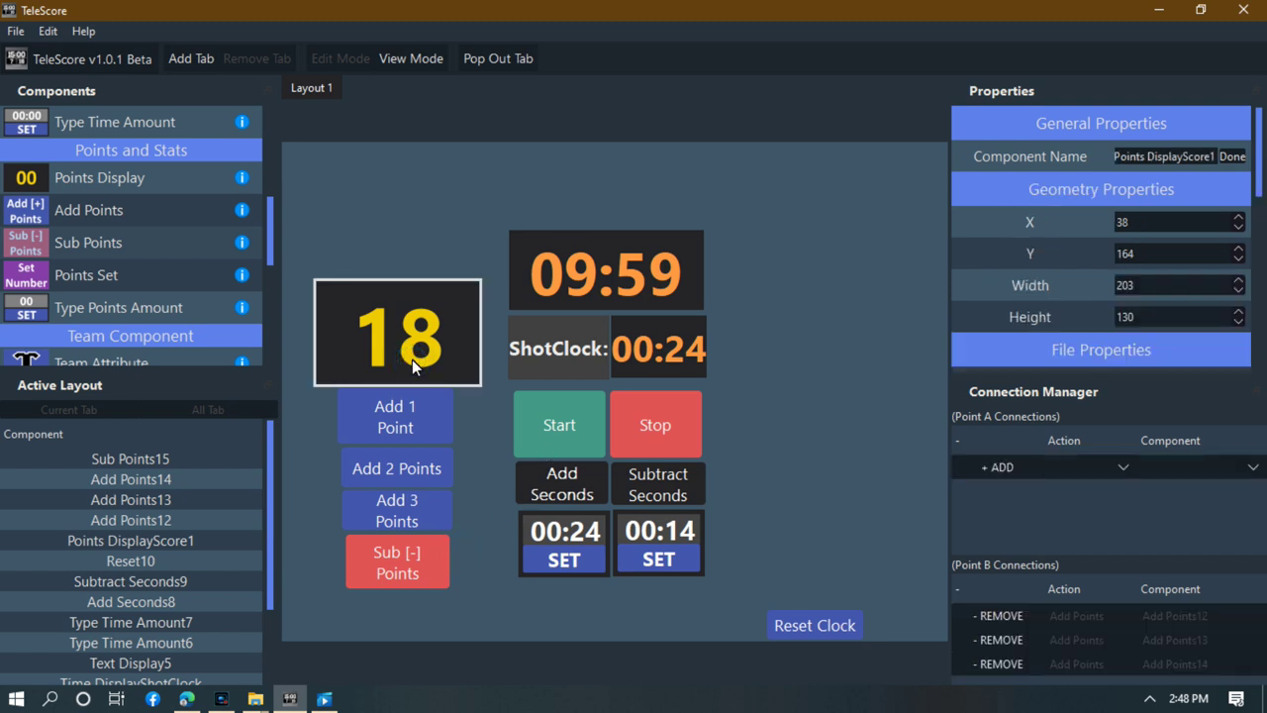
{"action": "left_click", "coordinate": [408, 562]}
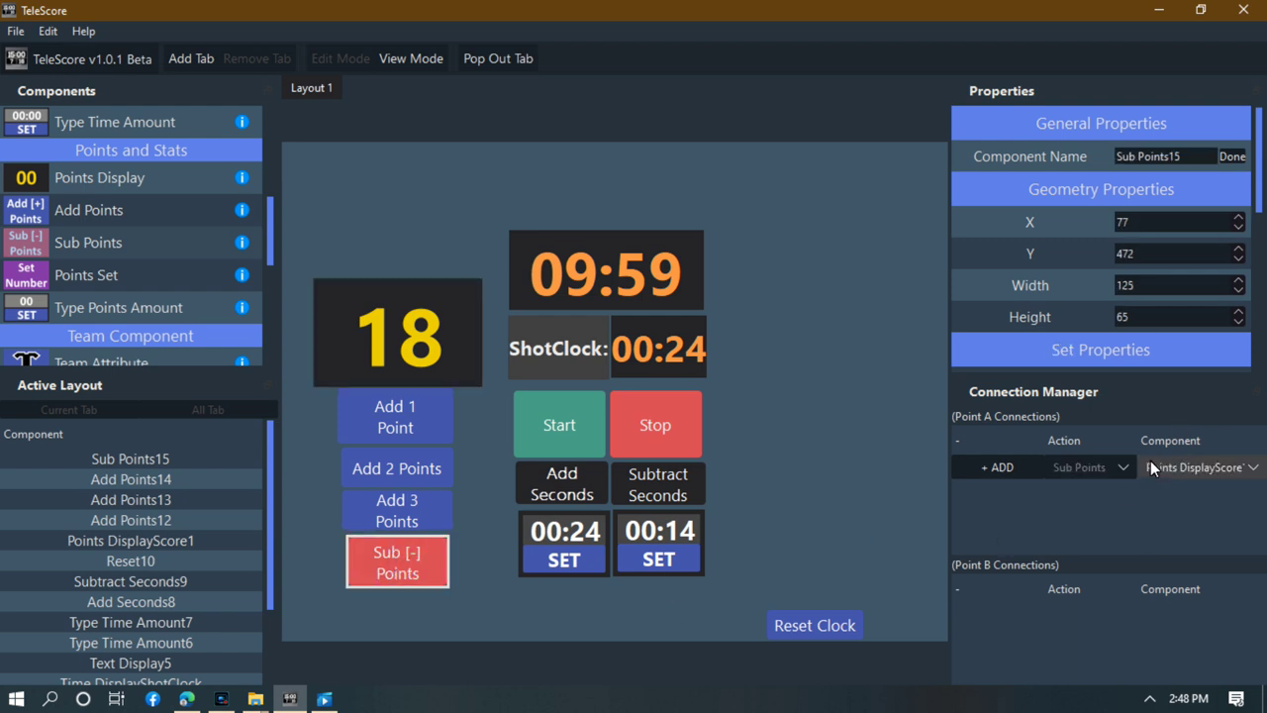
{"action": "left_click", "coordinate": [1003, 467]}
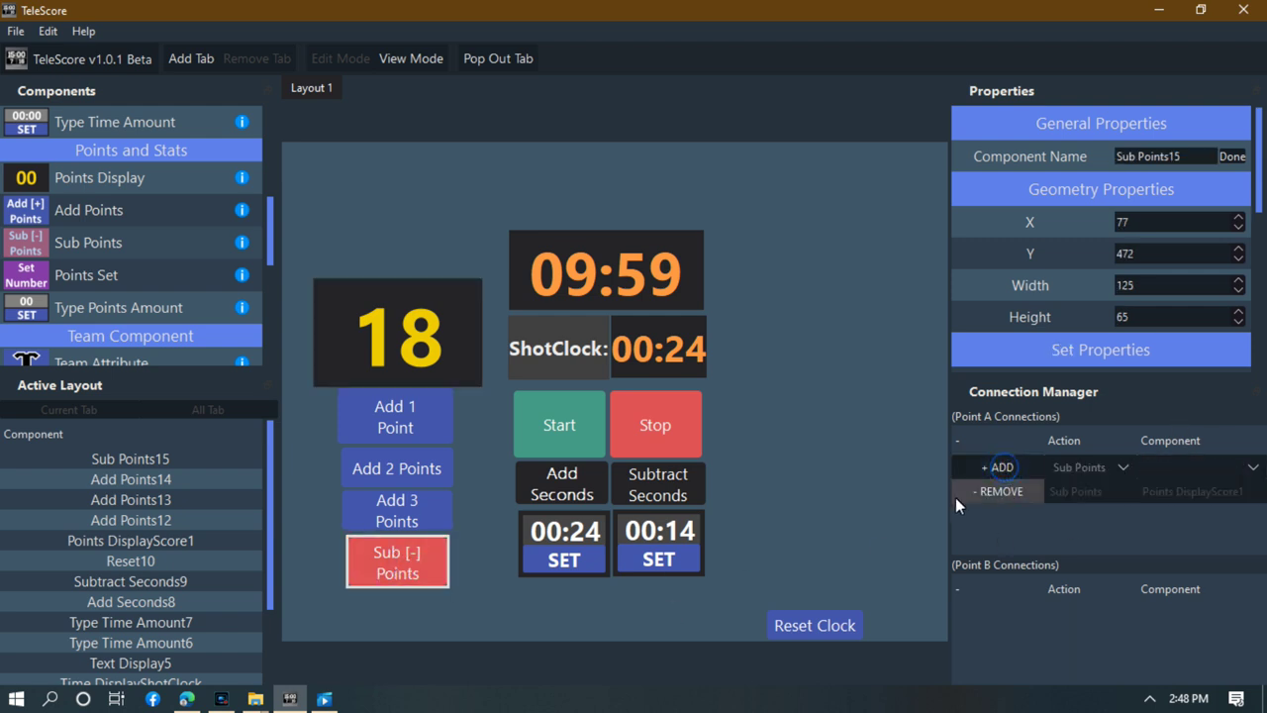
{"action": "left_click", "coordinate": [848, 459]}
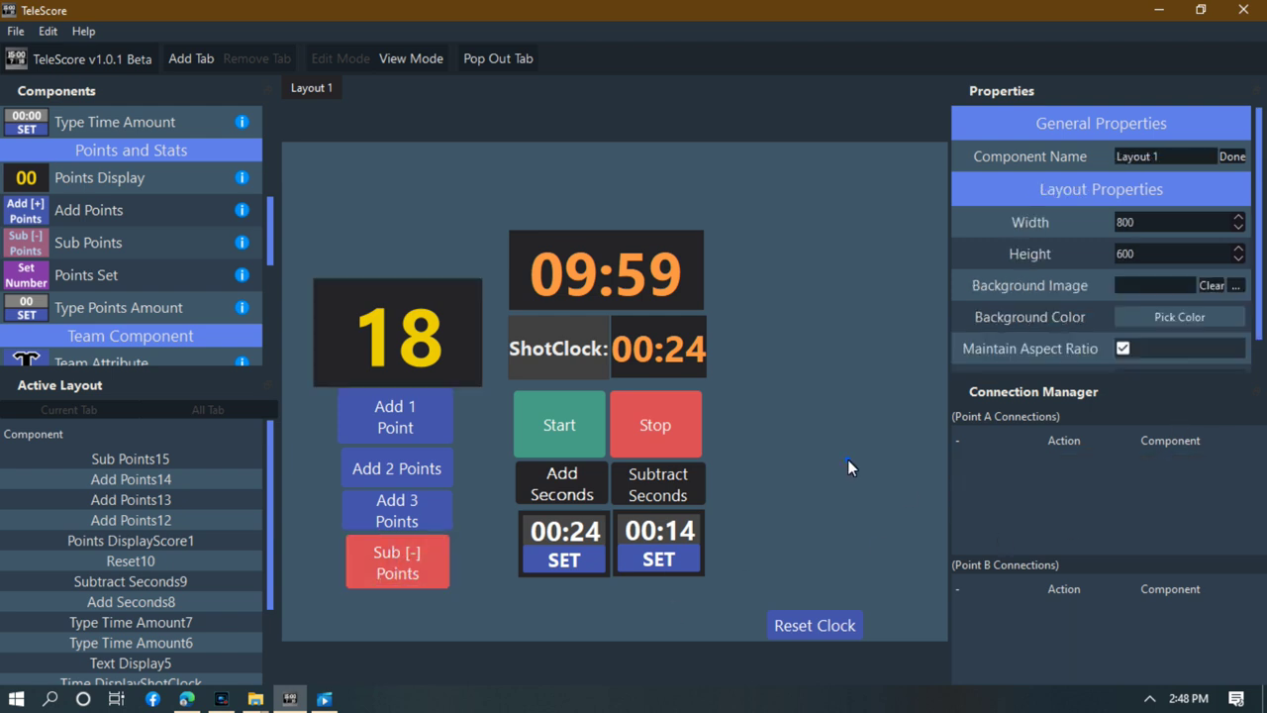
Test the Sub Points button twice against the points display.
{"action": "left_click", "coordinate": [406, 572]}
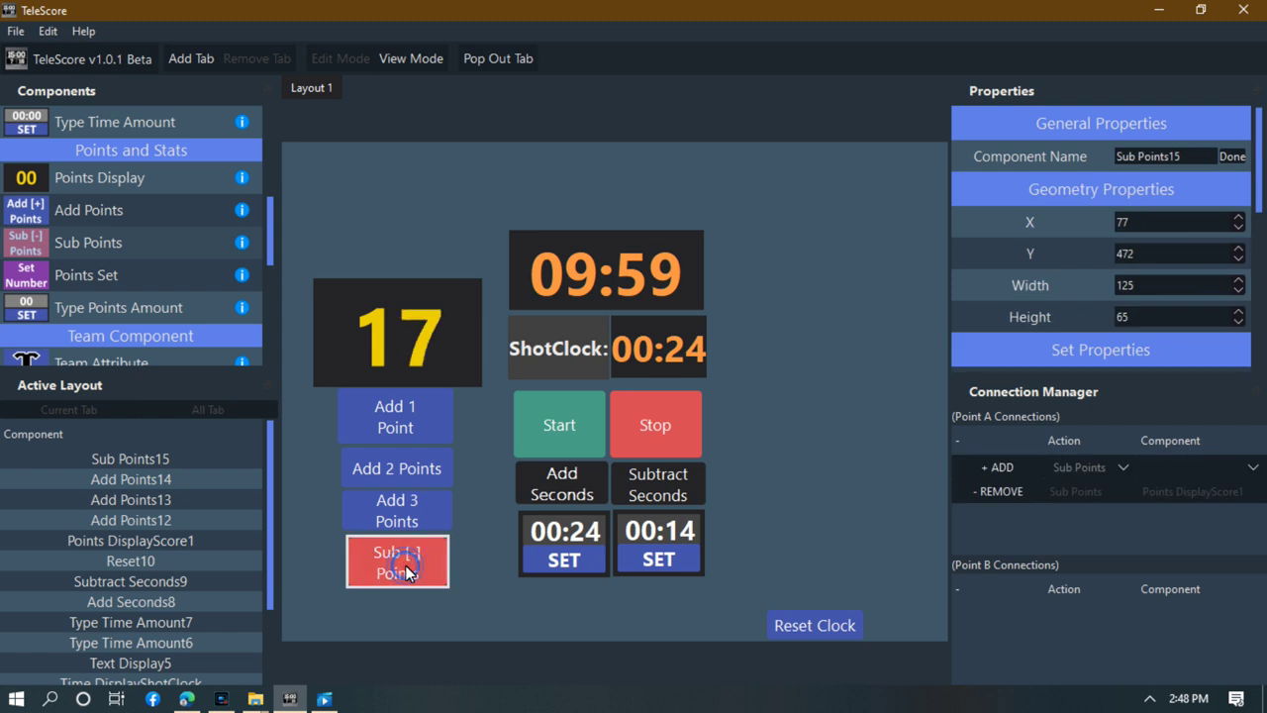
{"action": "left_click", "coordinate": [413, 569]}
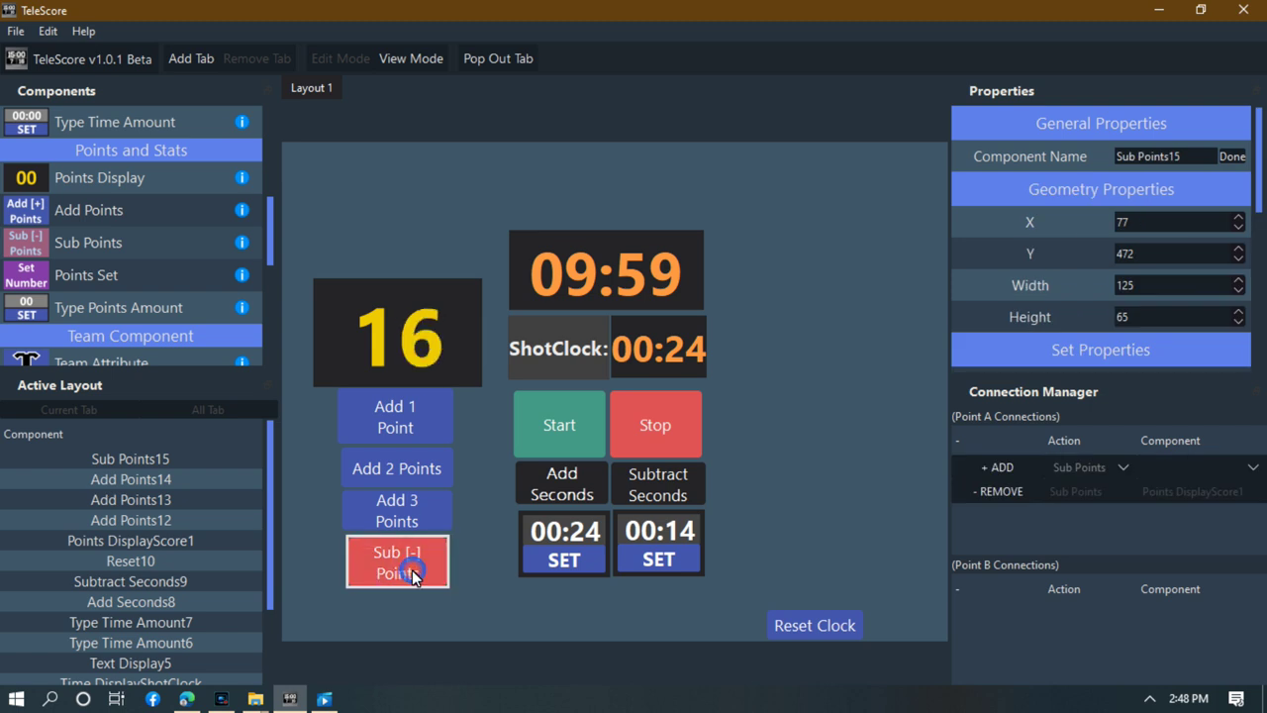
{"action": "left_click", "coordinate": [467, 522]}
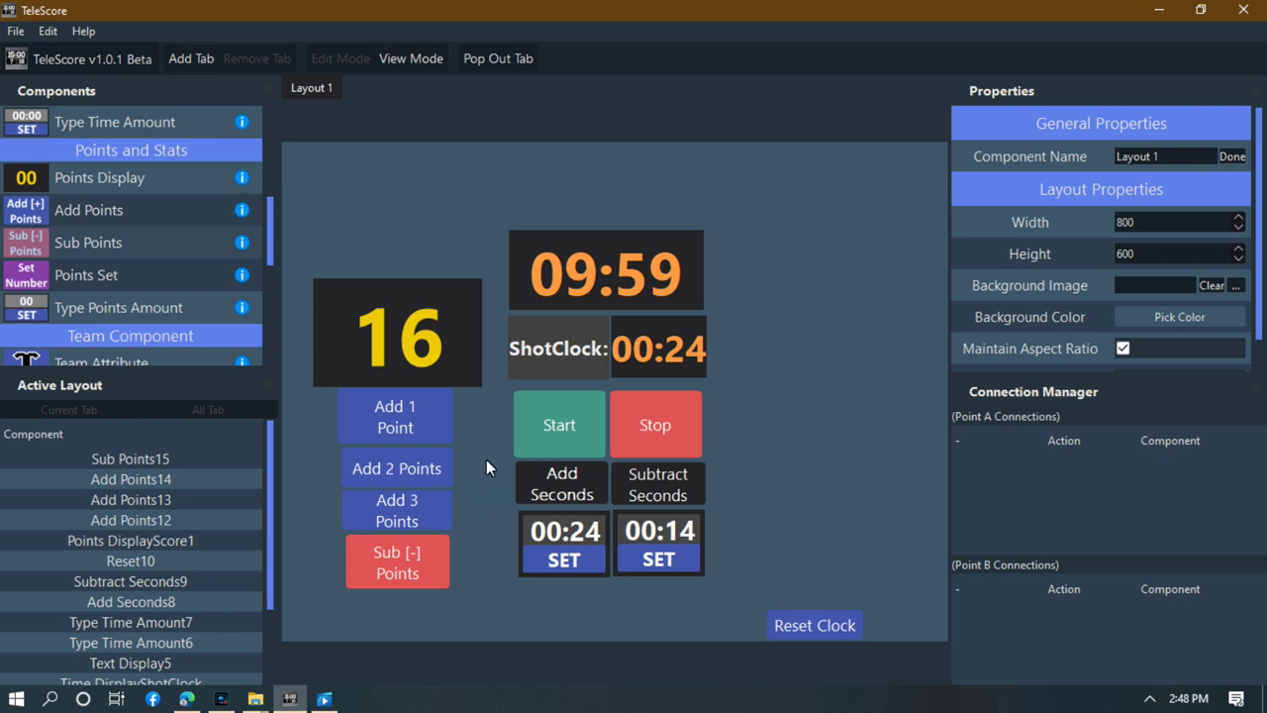
Place a second points display to the right of the clocks and enlarge it to about 183 by 132.
{"action": "left_click_drag", "start_coordinate": [80, 184], "coordinate": [437, 230]}
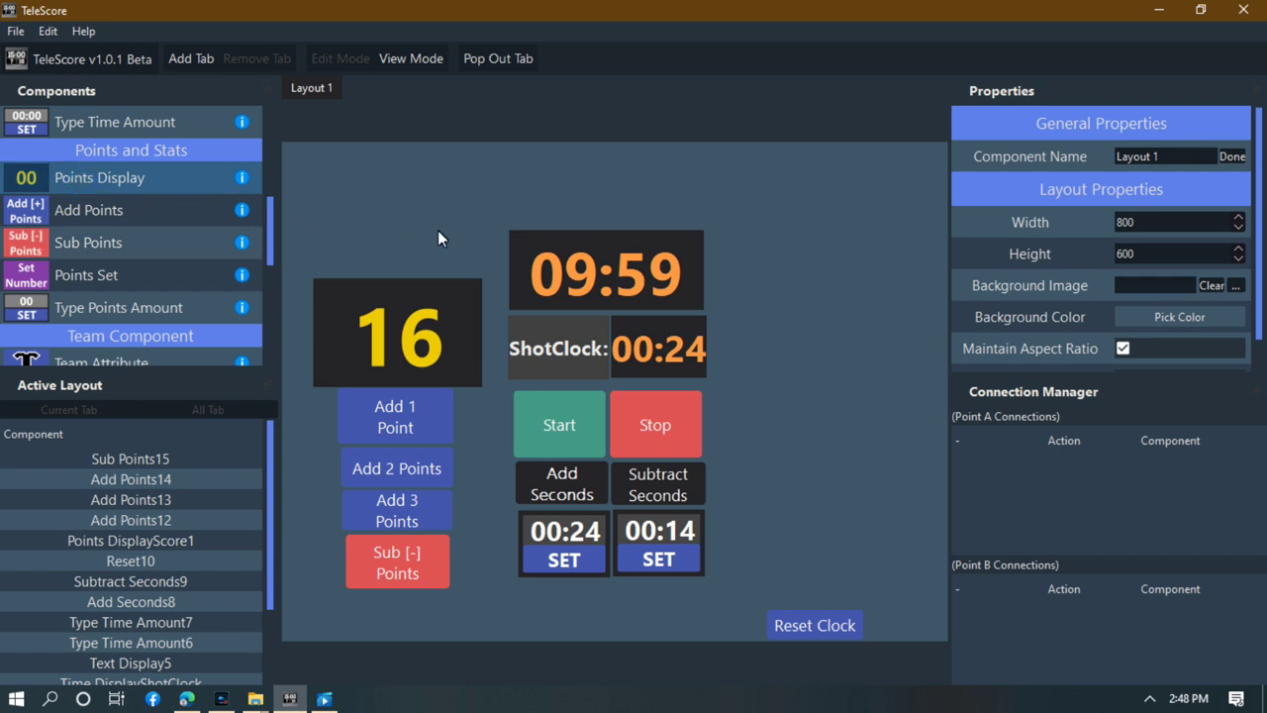
{"action": "left_click_drag", "start_coordinate": [723, 277], "coordinate": [759, 283]}
{"action": "left_click", "coordinate": [846, 338]}
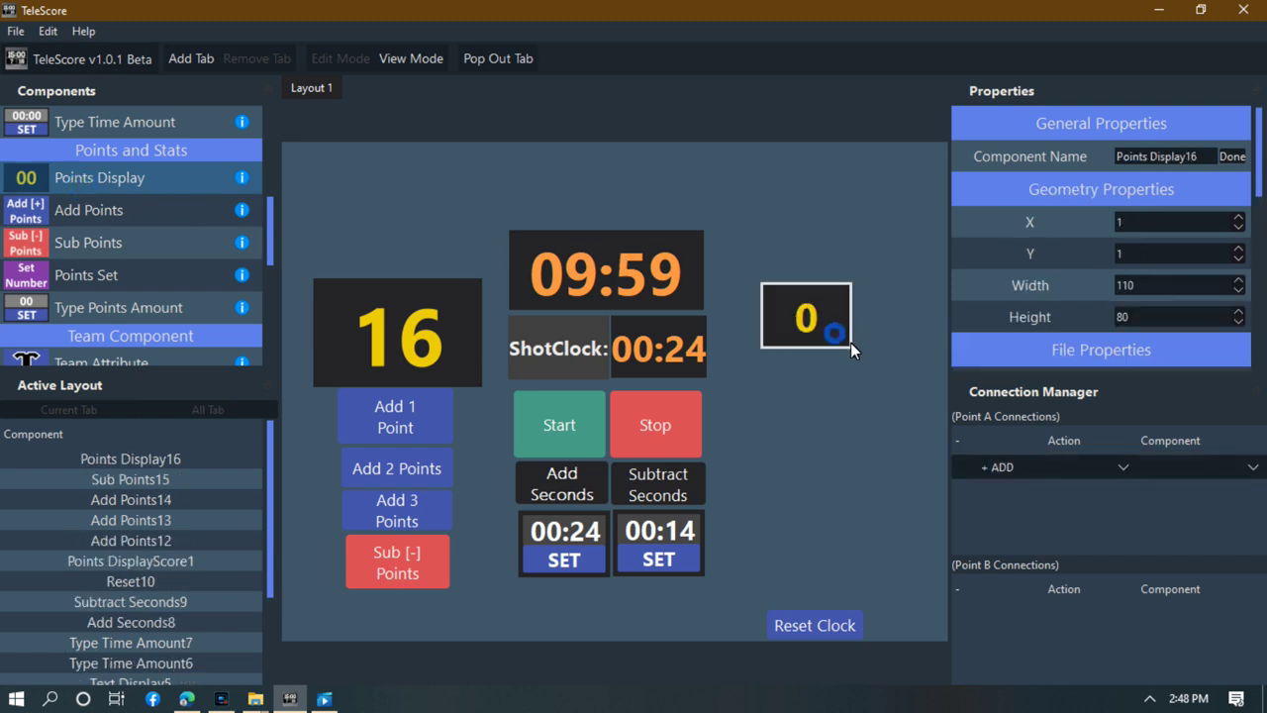
{"action": "left_click_drag", "start_coordinate": [850, 347], "coordinate": [877, 379]}
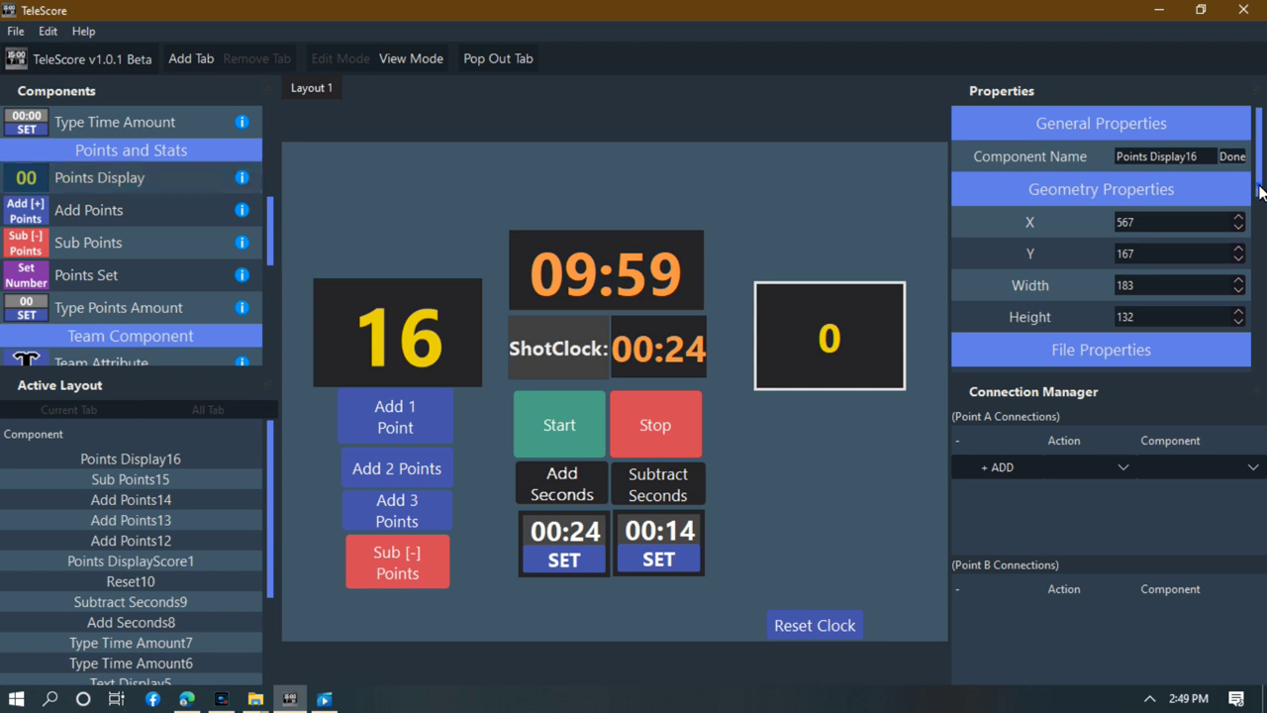
Enable Auto Font Size on the second points display and move it up slightly to about X 566, Y 157.
{"action": "scroll", "coordinate": [1257, 188], "scroll_direction": "down", "scroll_amount": 3}
{"action": "scroll", "coordinate": [1252, 188], "scroll_direction": "down", "scroll_amount": 8}
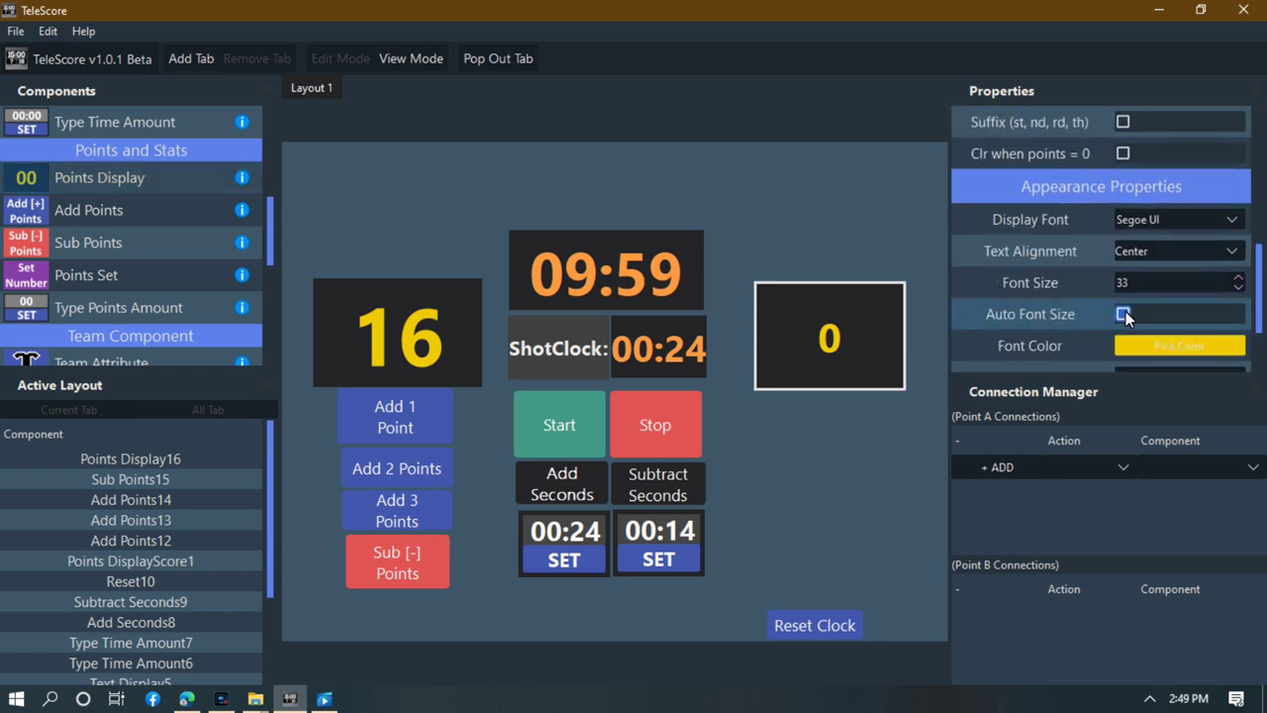
{"action": "left_click", "coordinate": [1124, 314]}
{"action": "left_click", "coordinate": [847, 409]}
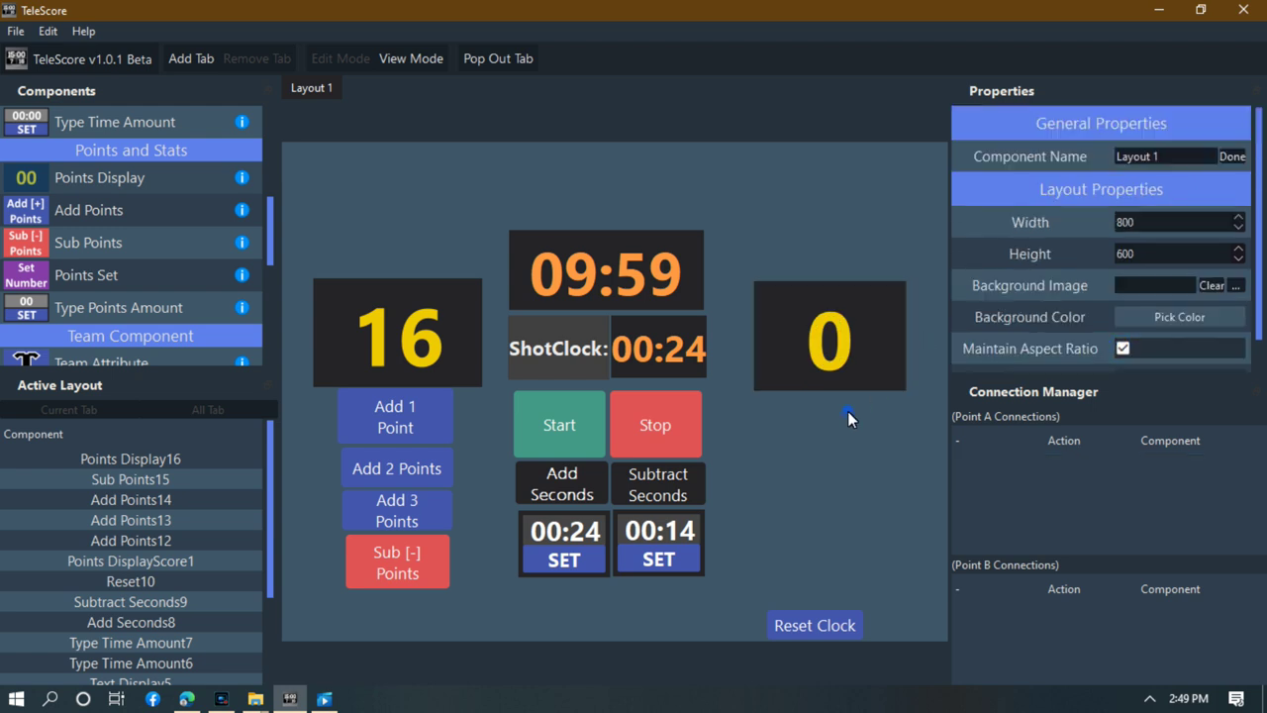
{"action": "left_click_drag", "start_coordinate": [829, 385], "coordinate": [830, 375]}
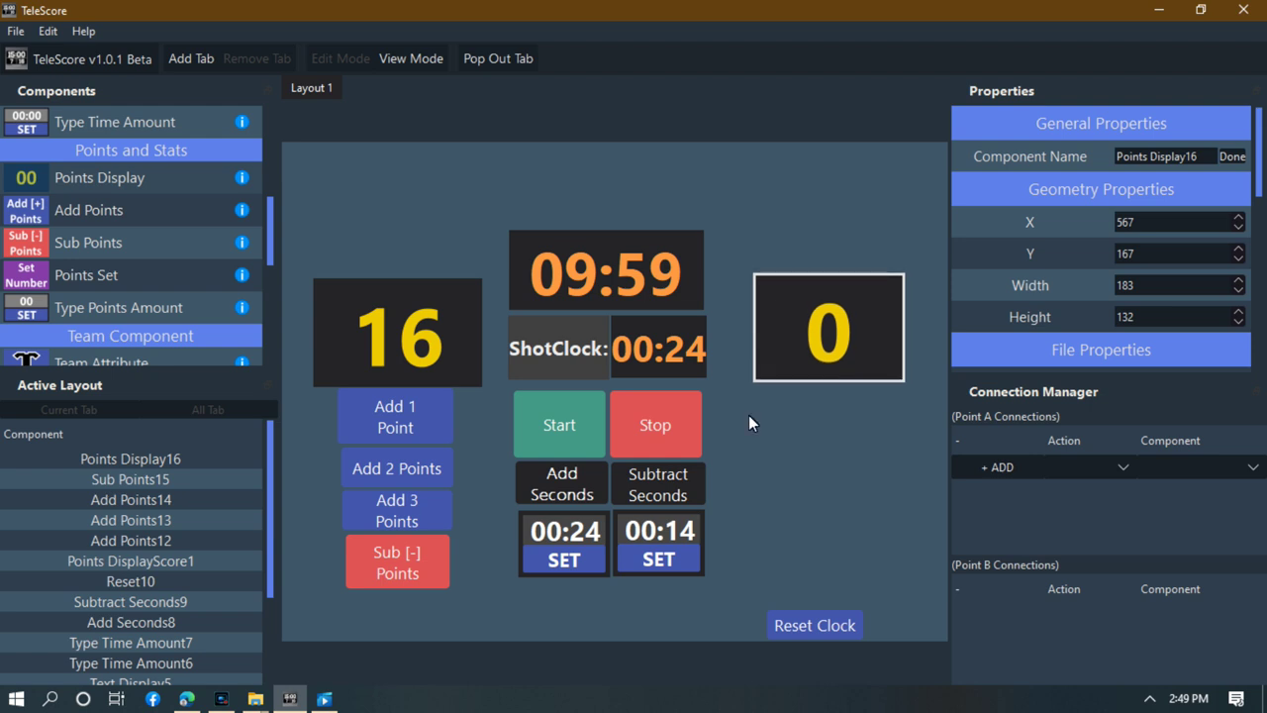
Add another Add Points button to the layout for the second points display.
{"action": "left_click", "coordinate": [82, 211]}
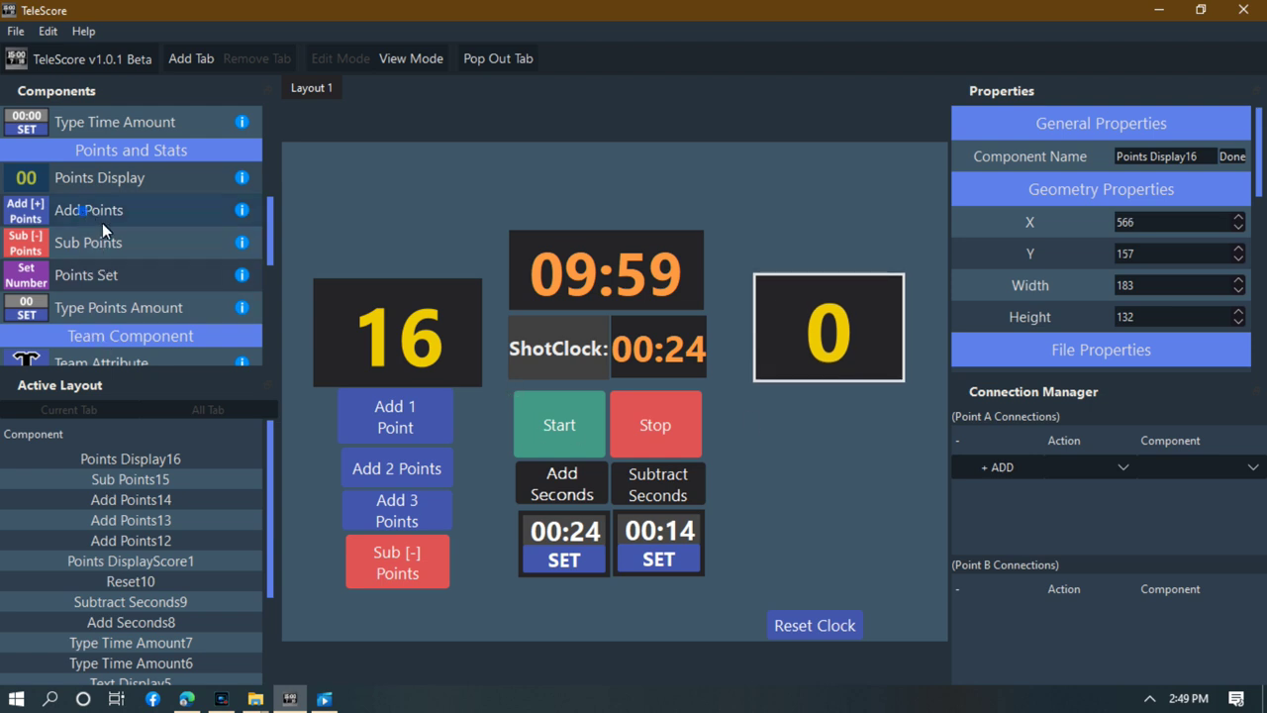
Place three Add Points buttons in a column below the second points display, at about X 600 and Y 294, 380 and 465.
{"action": "left_click", "coordinate": [798, 403]}
{"action": "left_click_drag", "start_coordinate": [846, 444], "coordinate": [828, 425]}
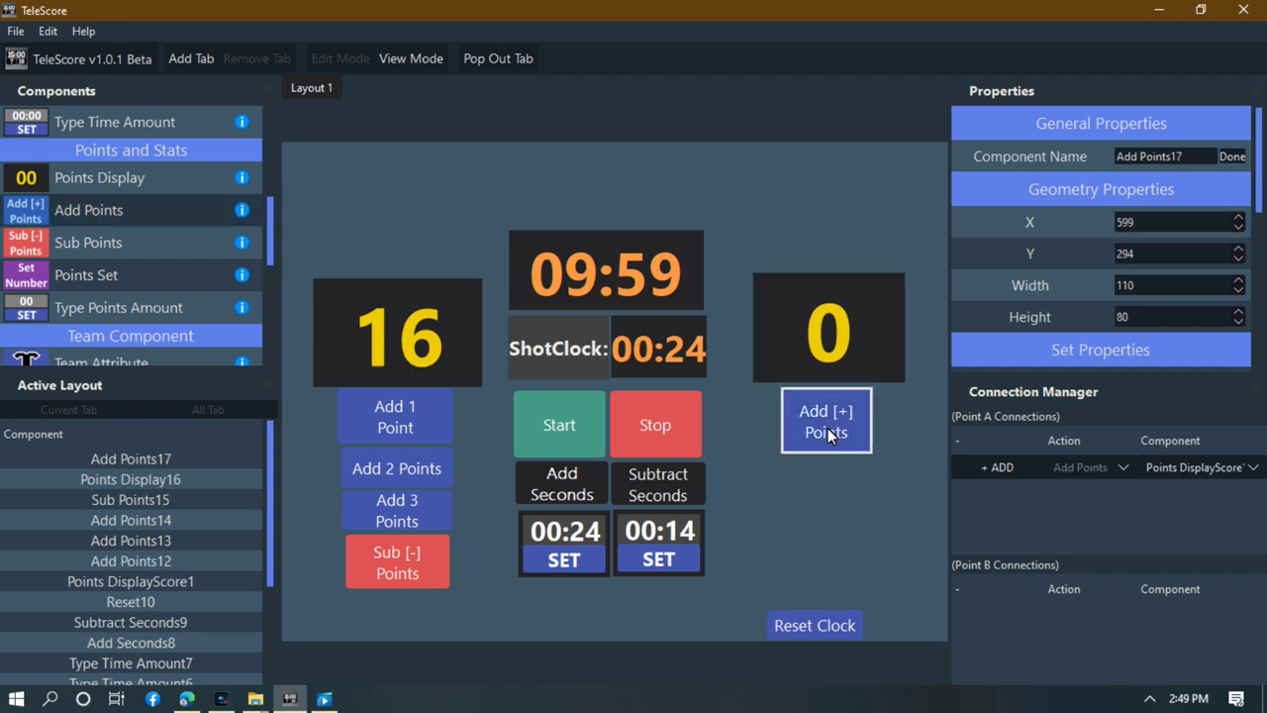
{"action": "left_click", "coordinate": [83, 210]}
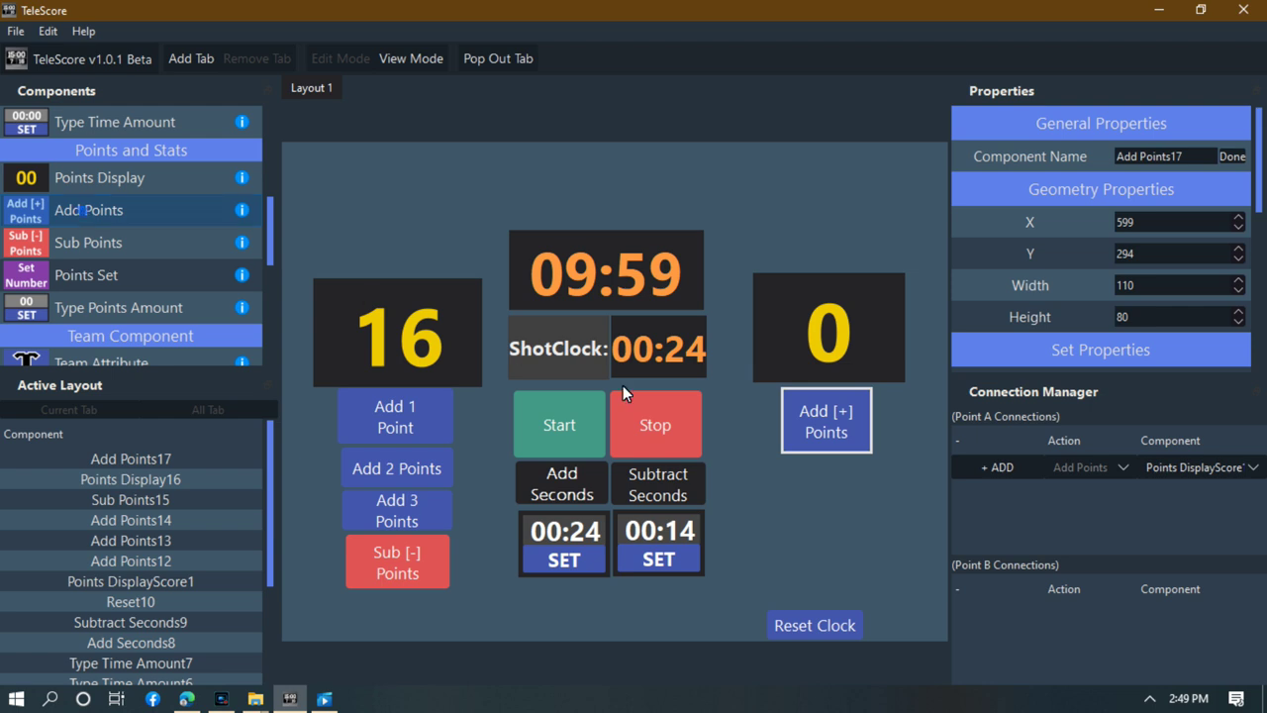
{"action": "left_click", "coordinate": [801, 466]}
{"action": "left_click_drag", "start_coordinate": [842, 490], "coordinate": [826, 485]}
{"action": "left_click", "coordinate": [99, 215]}
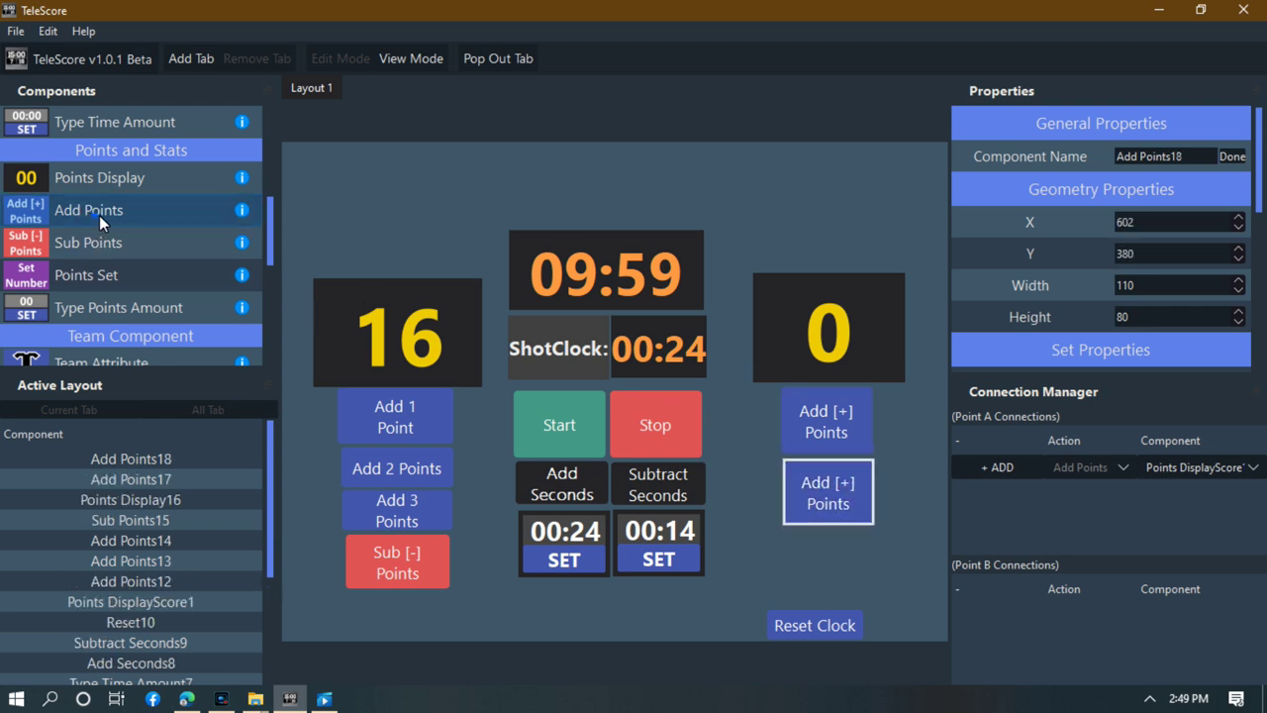
{"action": "left_click", "coordinate": [807, 542]}
{"action": "left_click_drag", "start_coordinate": [831, 560], "coordinate": [811, 545]}
Set the display text of the uppermost new Add Points button to "Add 1 Point".
{"action": "left_click", "coordinate": [850, 440]}
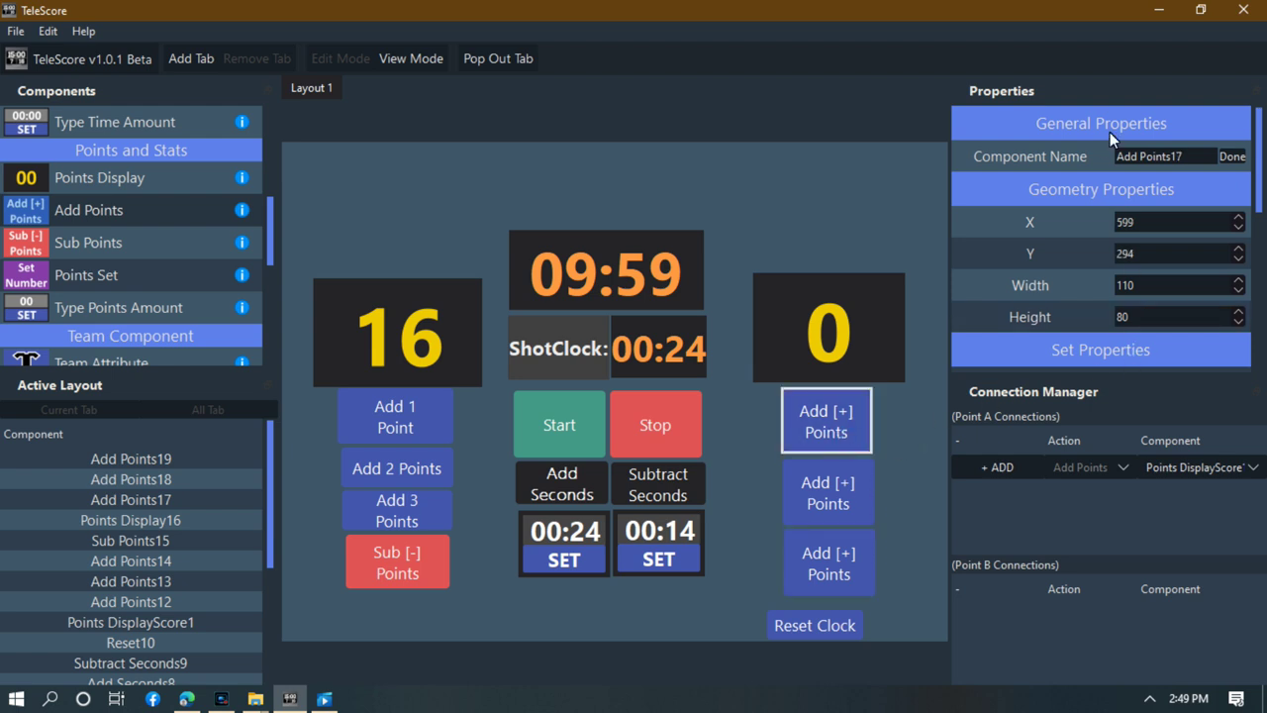
{"action": "scroll", "coordinate": [1120, 268], "scroll_direction": "down", "scroll_amount": 4}
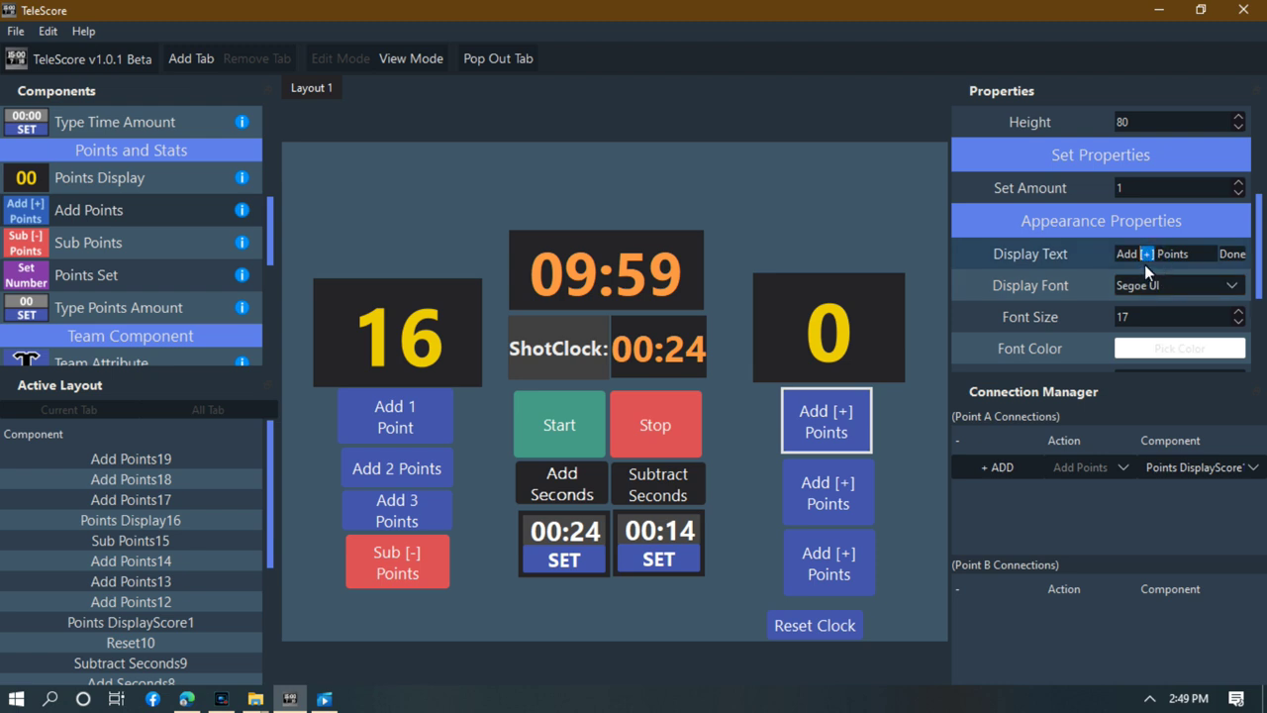
{"action": "key", "text": "BackSpace"}
{"action": "left_click", "coordinate": [1231, 253]}
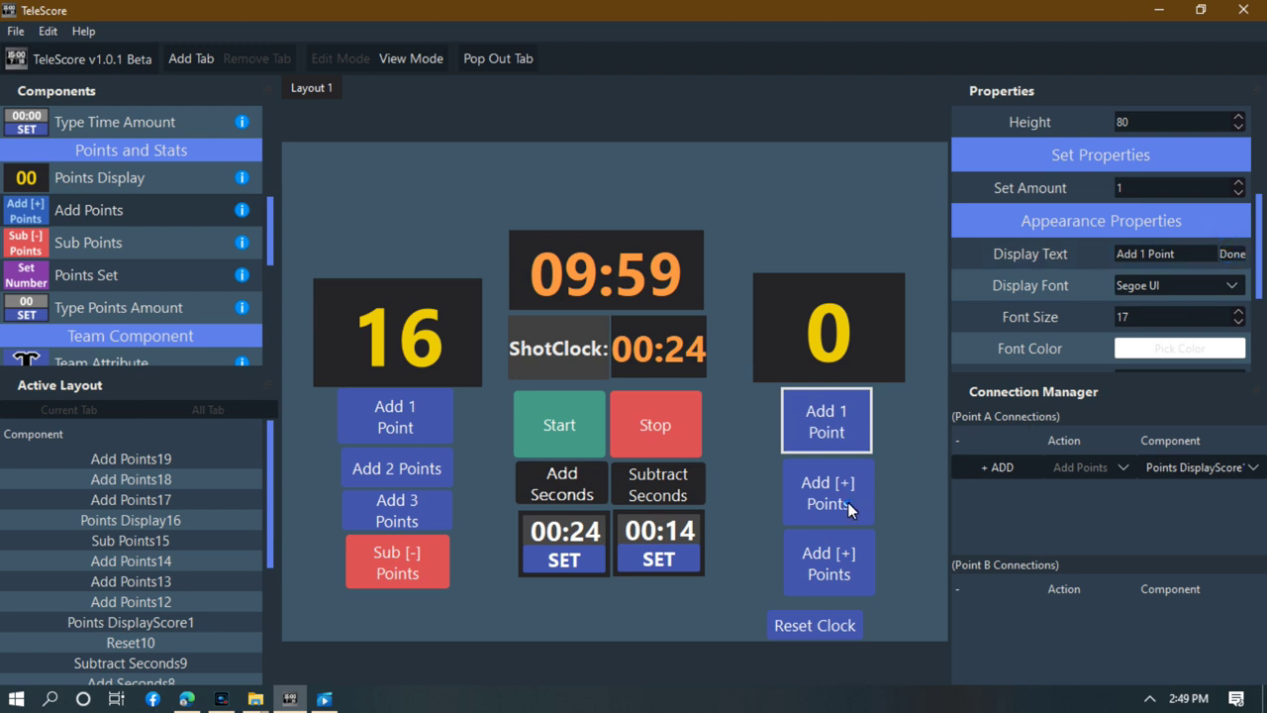
Set the middle new button's display text to "Add 2 Points" and resize the button to about 120 by 69.
{"action": "left_click", "coordinate": [847, 501]}
{"action": "double_click", "coordinate": [1125, 285]}
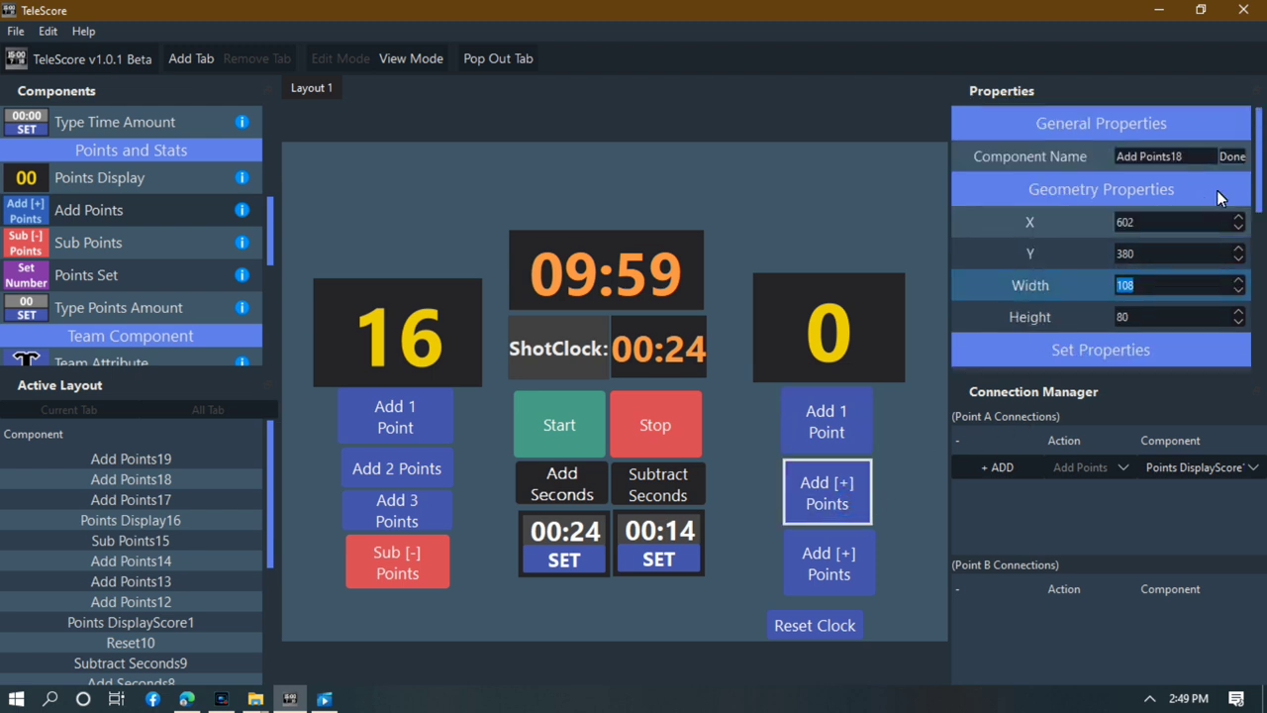
{"action": "scroll", "coordinate": [1254, 193], "scroll_direction": "down", "scroll_amount": 3}
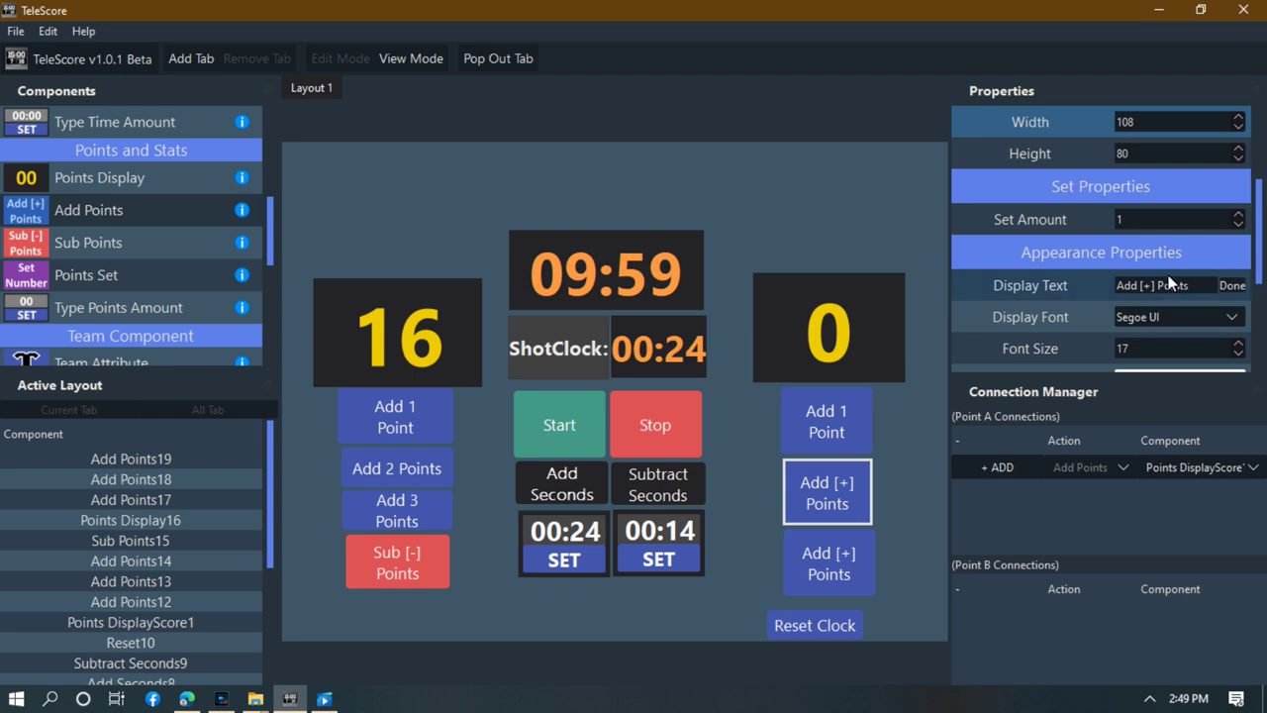
{"action": "type", "text": "2"}
{"action": "left_click", "coordinate": [1231, 286]}
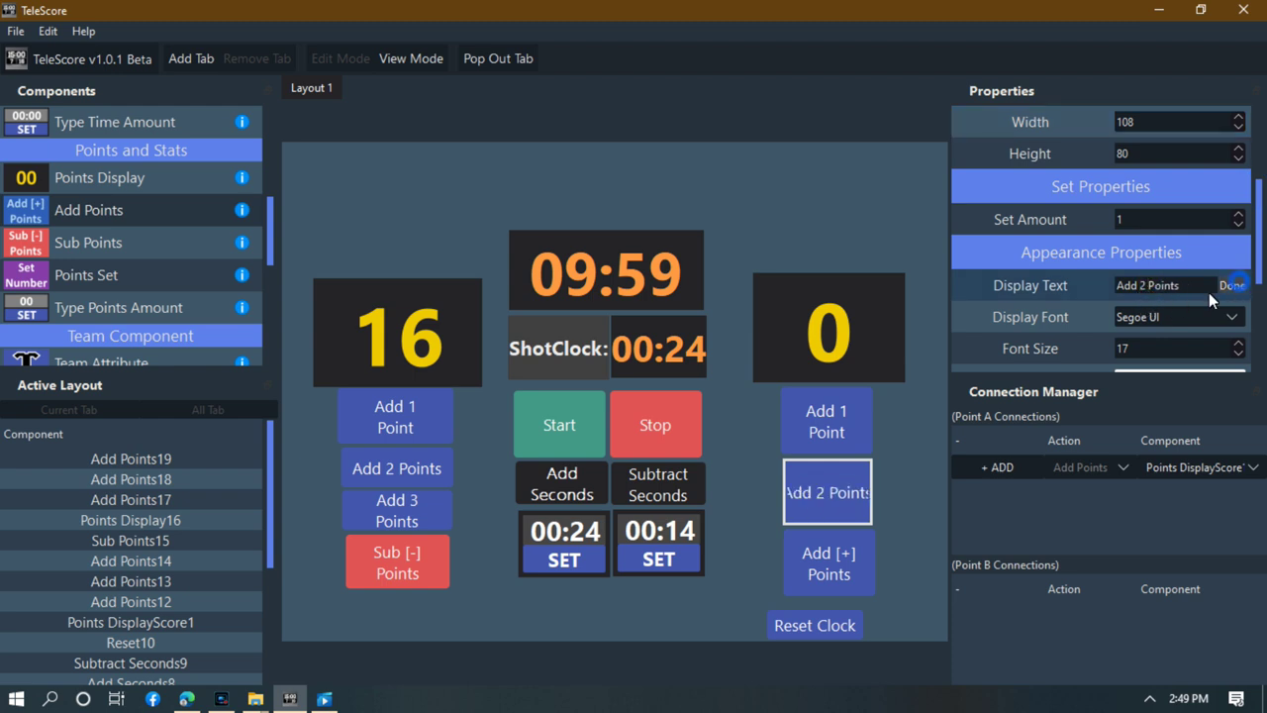
{"action": "left_click_drag", "start_coordinate": [868, 523], "coordinate": [886, 520]}
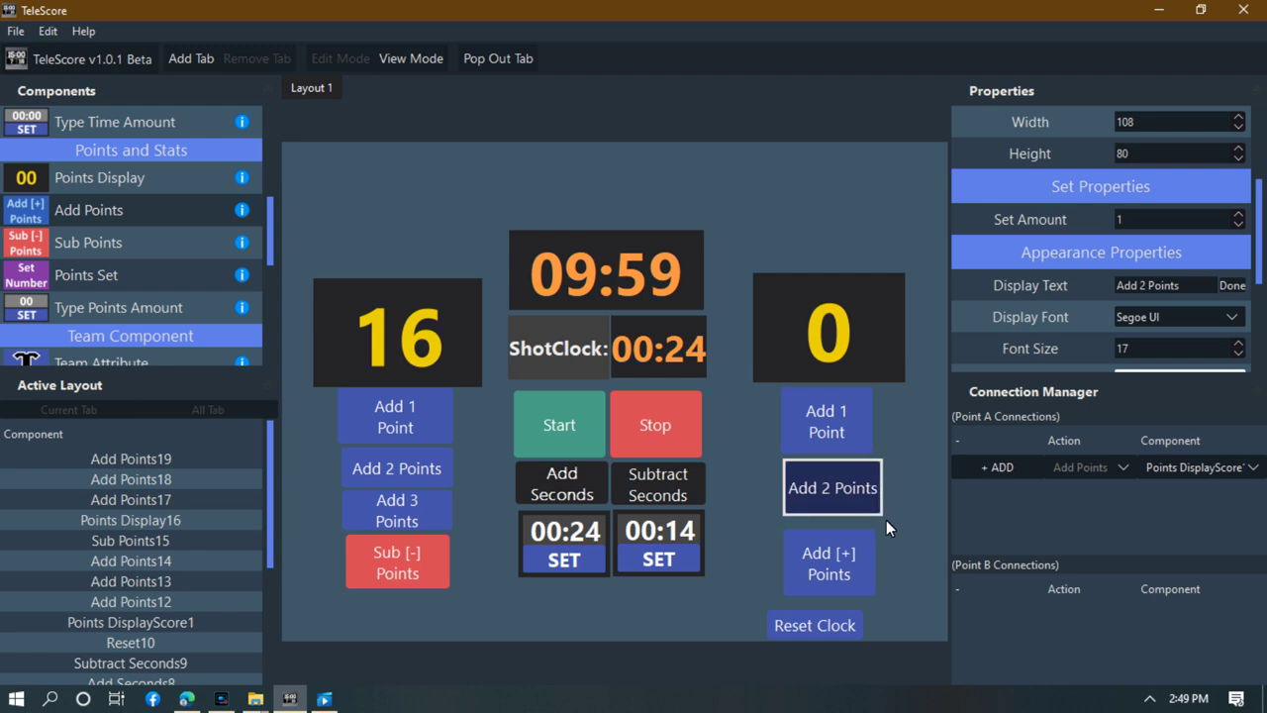
{"action": "left_click", "coordinate": [892, 520]}
Move the lowest new button up beneath Add 2 Points, set its display text to "Add 3 Points" and widen it to fit.
{"action": "left_click", "coordinate": [827, 544]}
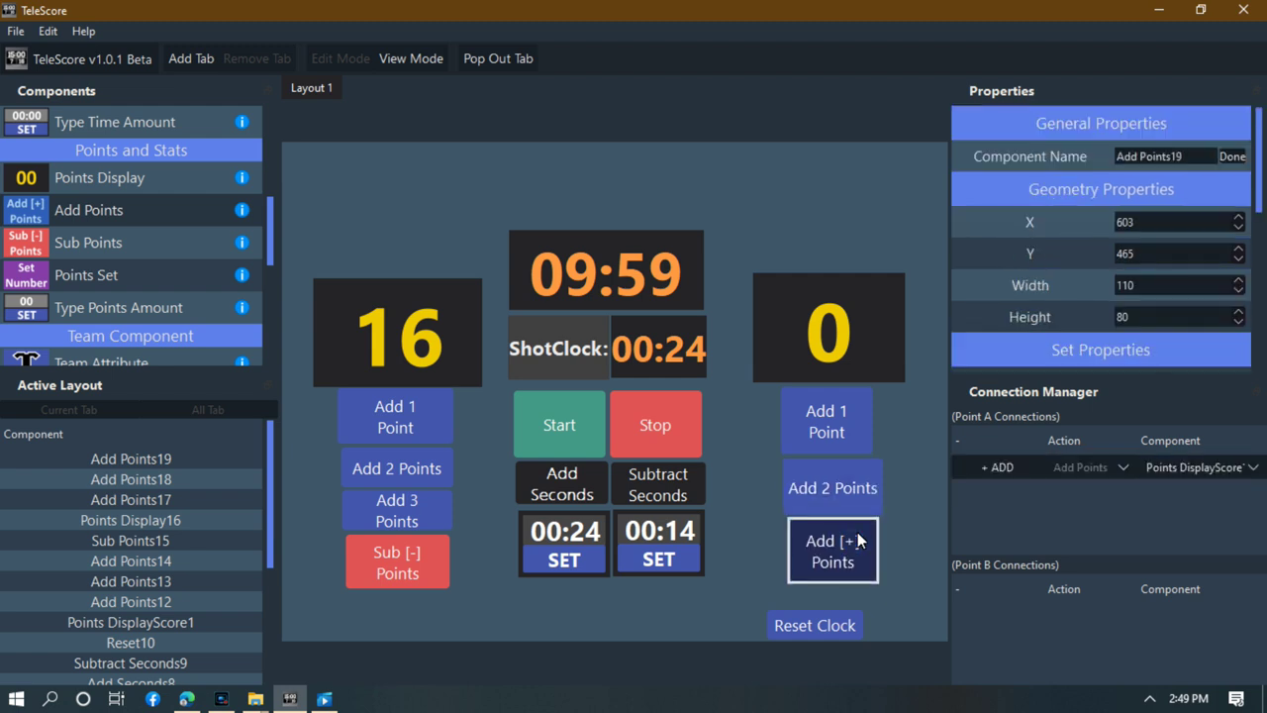
{"action": "scroll", "coordinate": [1202, 297], "scroll_direction": "down", "scroll_amount": 2}
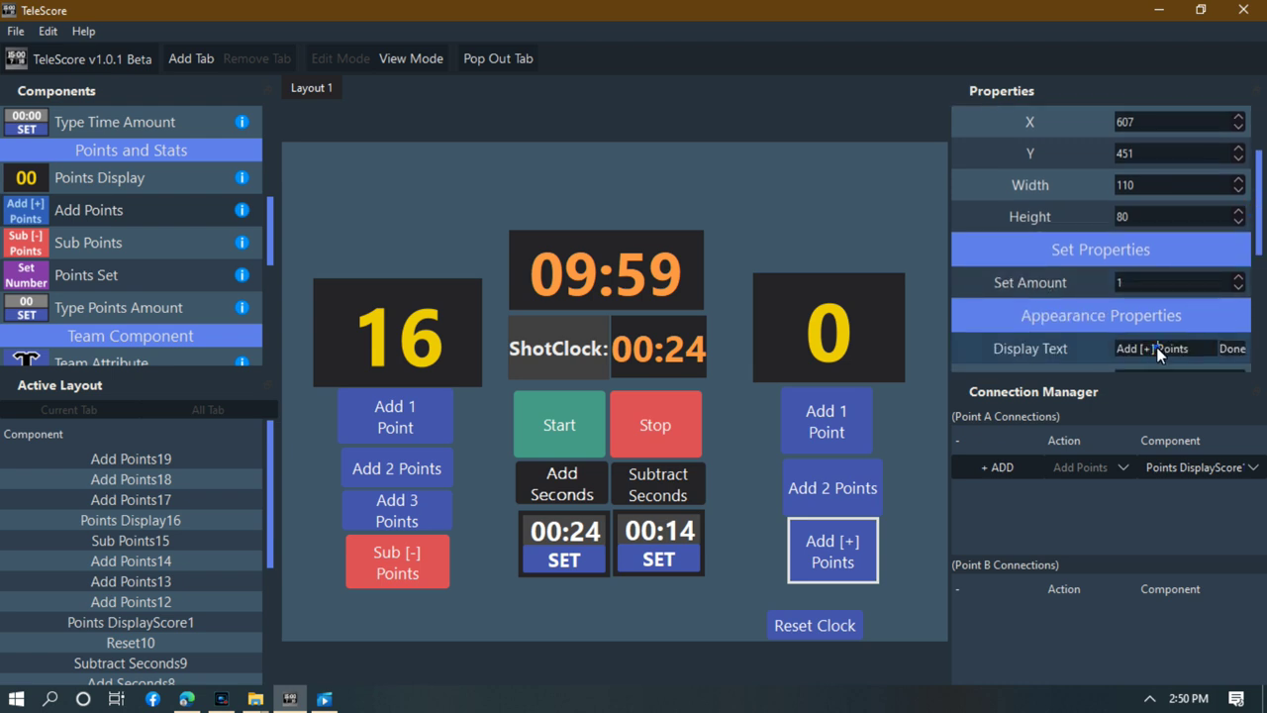
{"action": "type", "text": "3"}
{"action": "left_click", "coordinate": [1231, 349]}
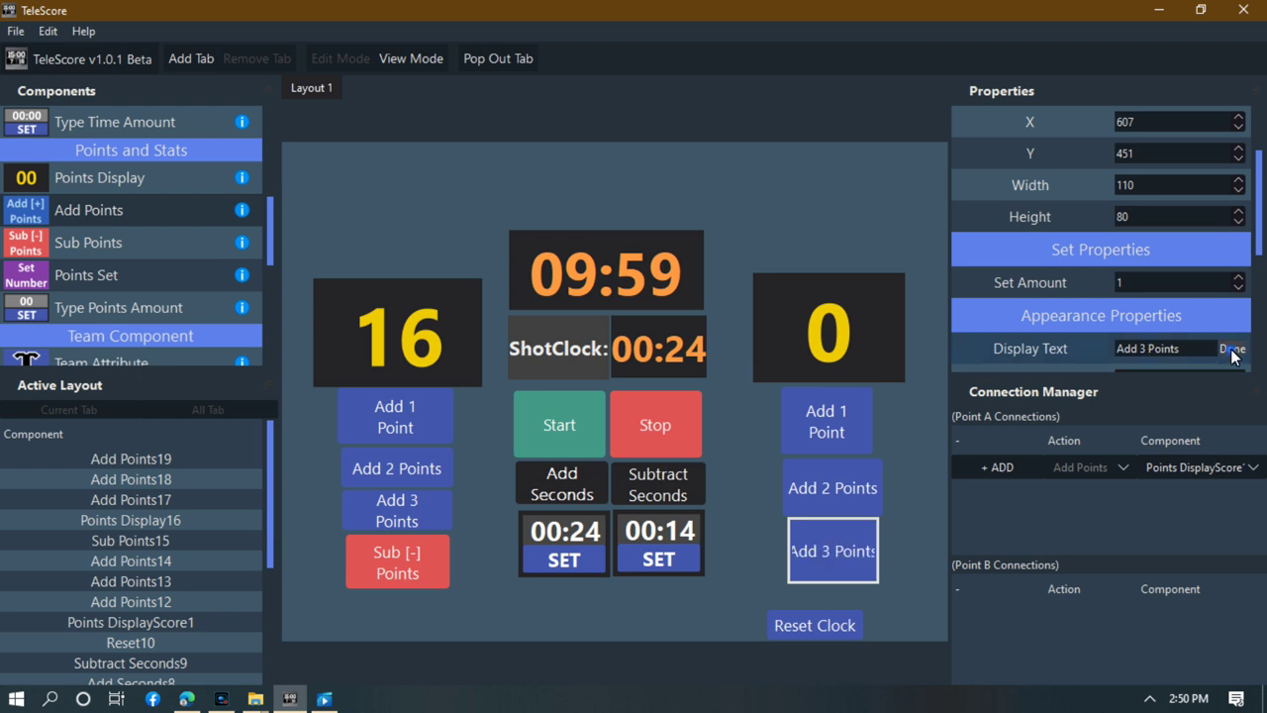
{"action": "left_click", "coordinate": [852, 579]}
{"action": "mouse_move", "coordinate": [871, 581]}
{"action": "left_mouse_down"}
{"action": "mouse_move", "coordinate": [887, 584]}
{"action": "mouse_move", "coordinate": [848, 570]}
{"action": "left_mouse_up"}
{"action": "left_click", "coordinate": [899, 541]}
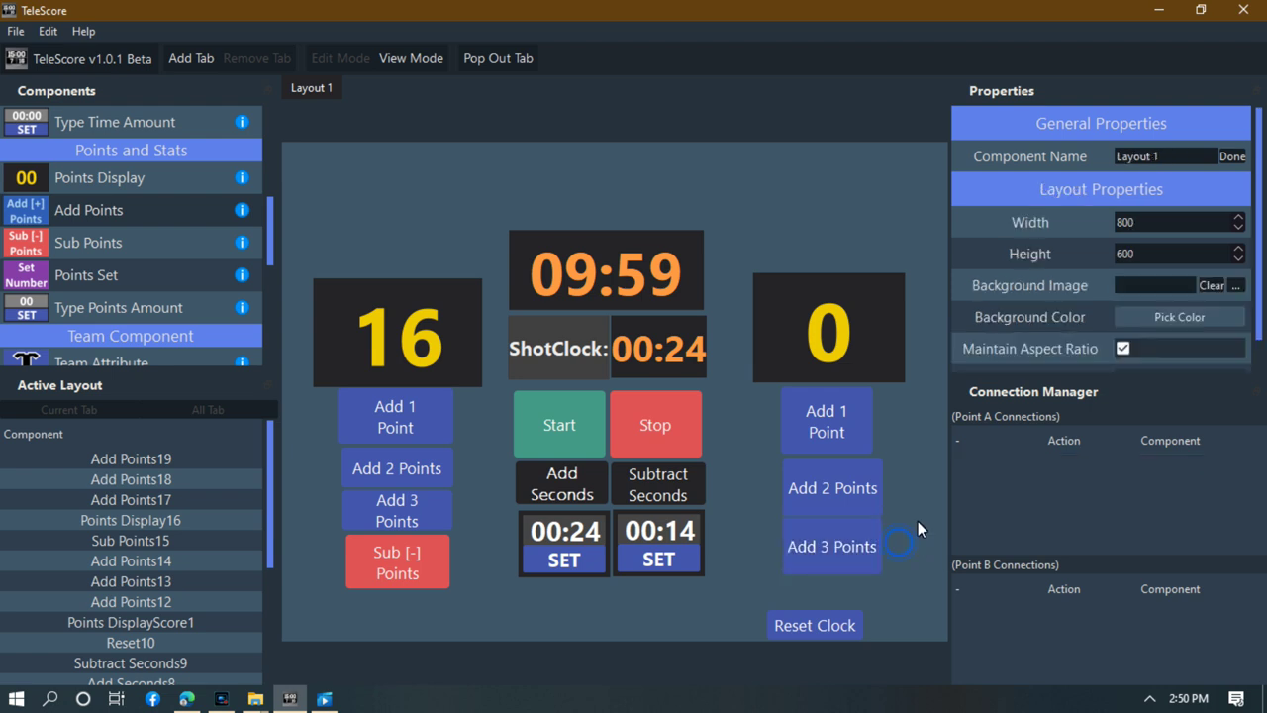
Resize the second team's Add 2 Points button to about 125 by 43 and fit Add 3 Points beneath it at about 127 by 37.
{"action": "left_click", "coordinate": [832, 495]}
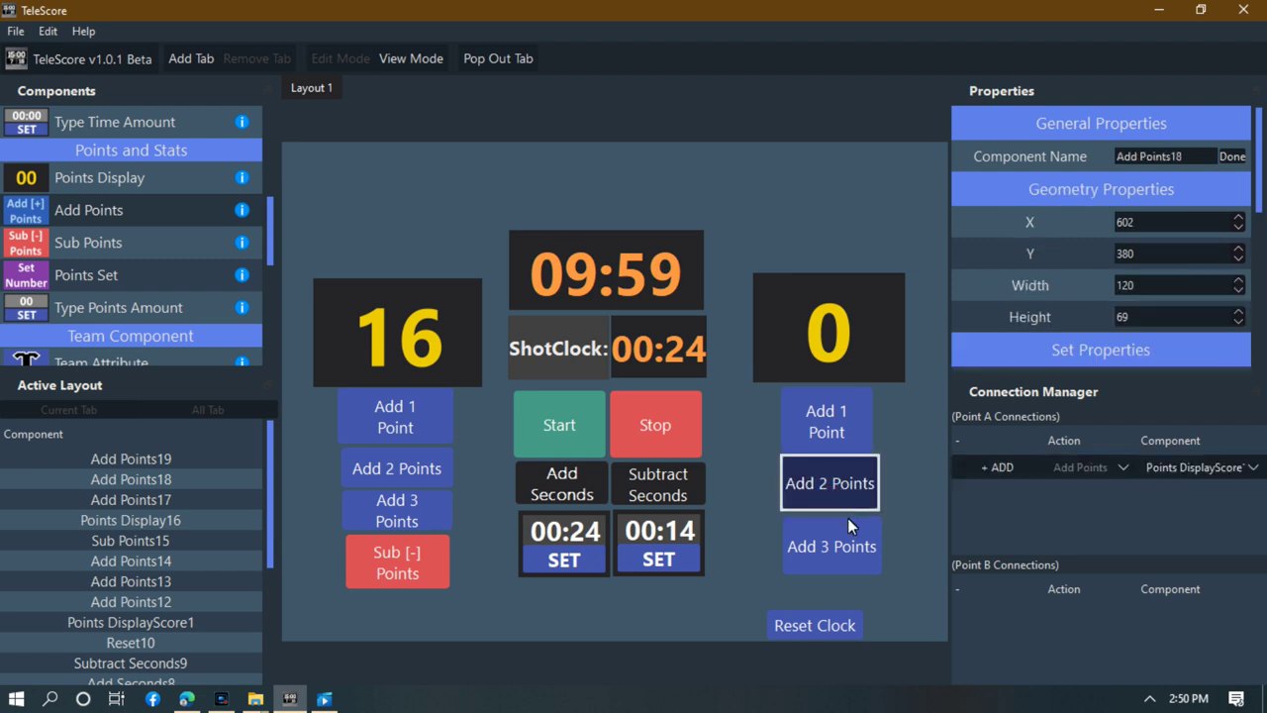
{"action": "left_click_drag", "start_coordinate": [875, 510], "coordinate": [884, 491]}
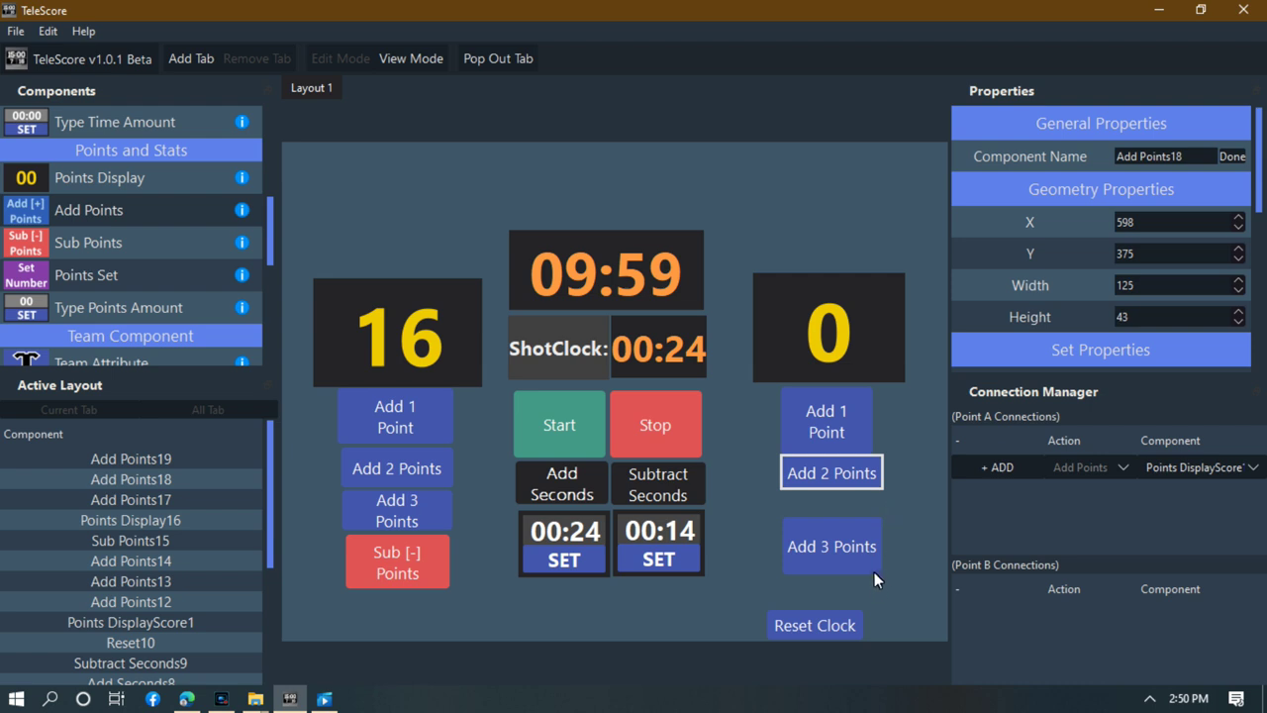
{"action": "left_click", "coordinate": [868, 566]}
{"action": "left_click_drag", "start_coordinate": [868, 566], "coordinate": [884, 526]}
{"action": "left_click", "coordinate": [906, 534]}
Resize the second team's Add 1 Point button to about 126 by 71 and move Add 2 Points up to about X 596, Y 369.
{"action": "left_click", "coordinate": [869, 445]}
{"action": "left_click_drag", "start_coordinate": [871, 451], "coordinate": [886, 444]}
{"action": "left_click", "coordinate": [894, 420]}
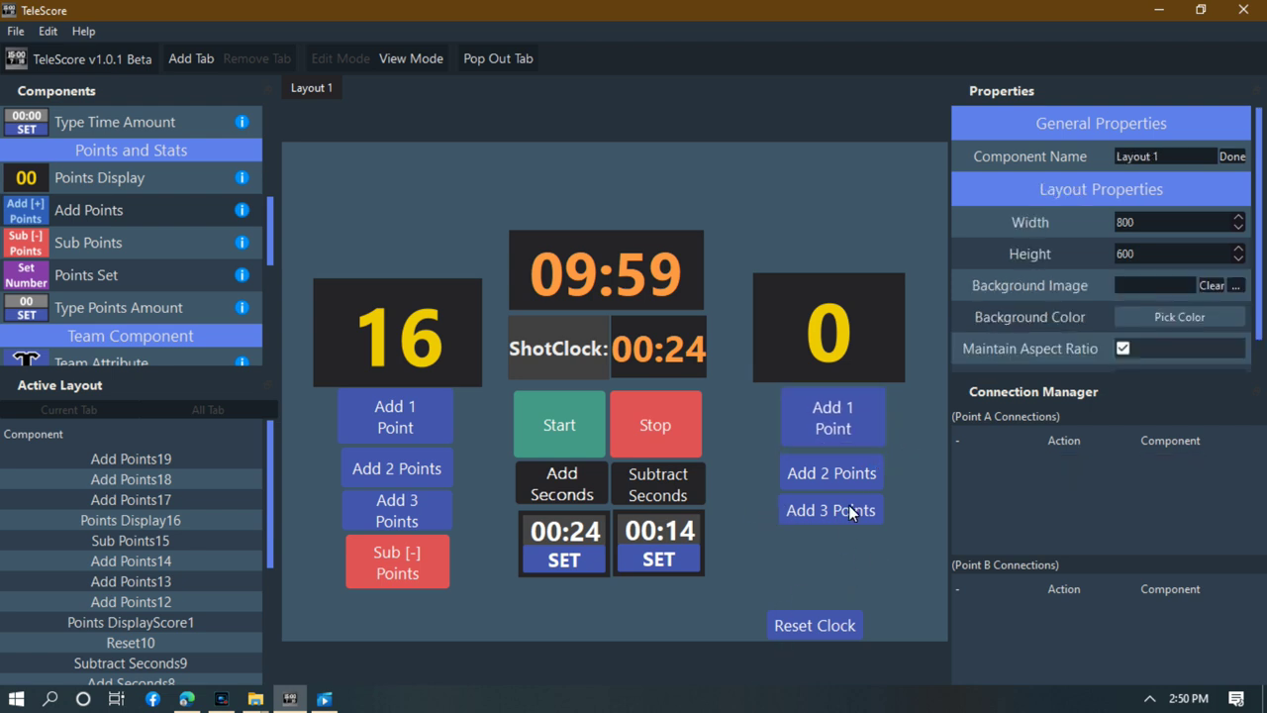
{"action": "left_click", "coordinate": [839, 465]}
{"action": "left_click_drag", "start_coordinate": [839, 464], "coordinate": [839, 470]}
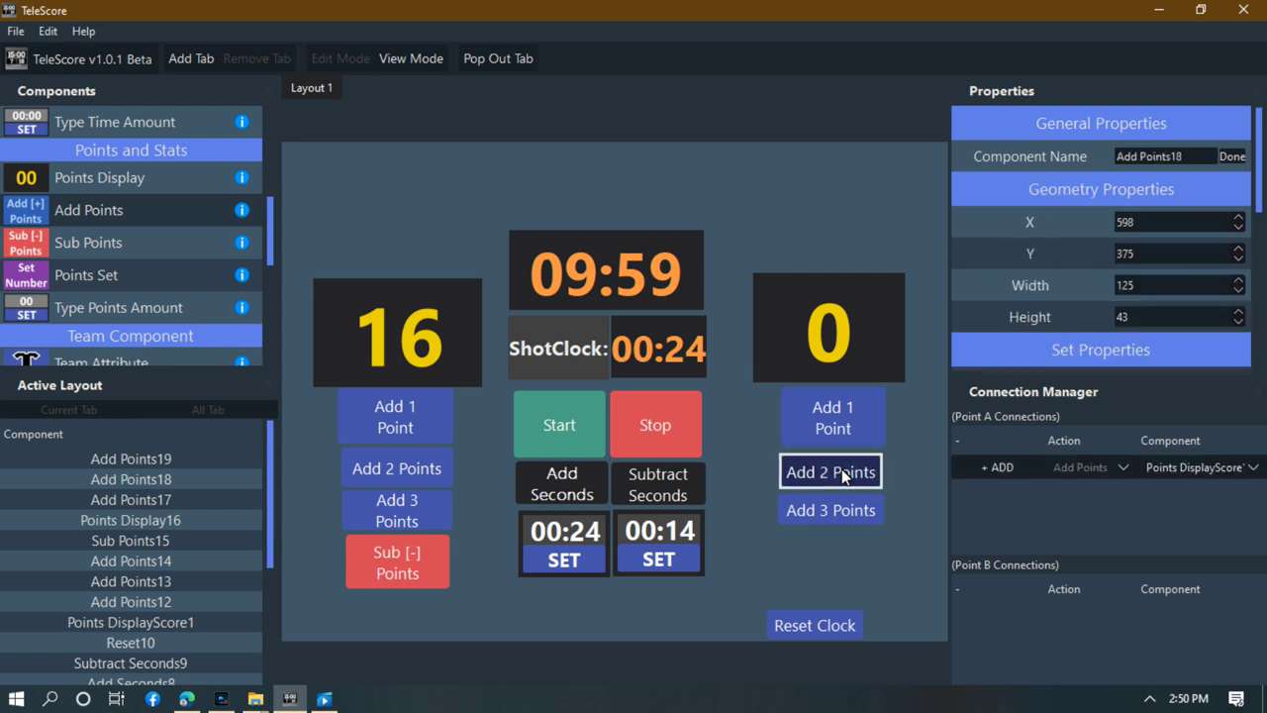
{"action": "left_click", "coordinate": [897, 457]}
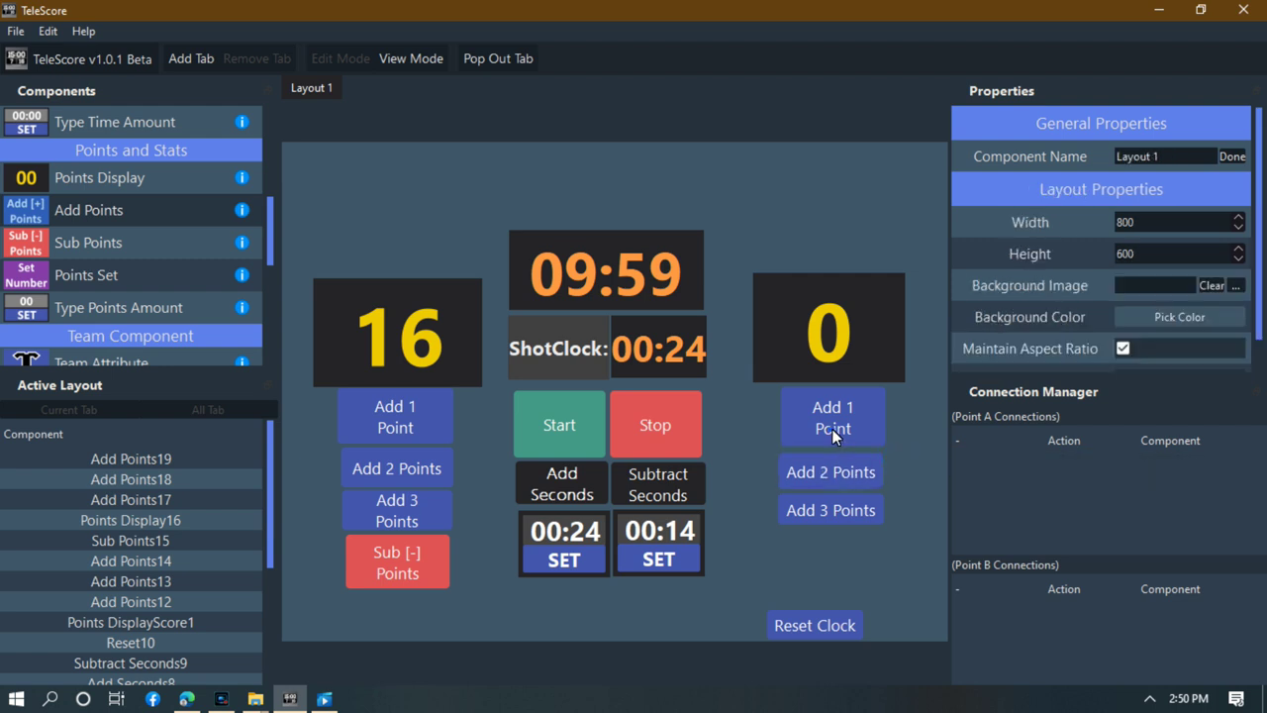
{"action": "left_click", "coordinate": [831, 429]}
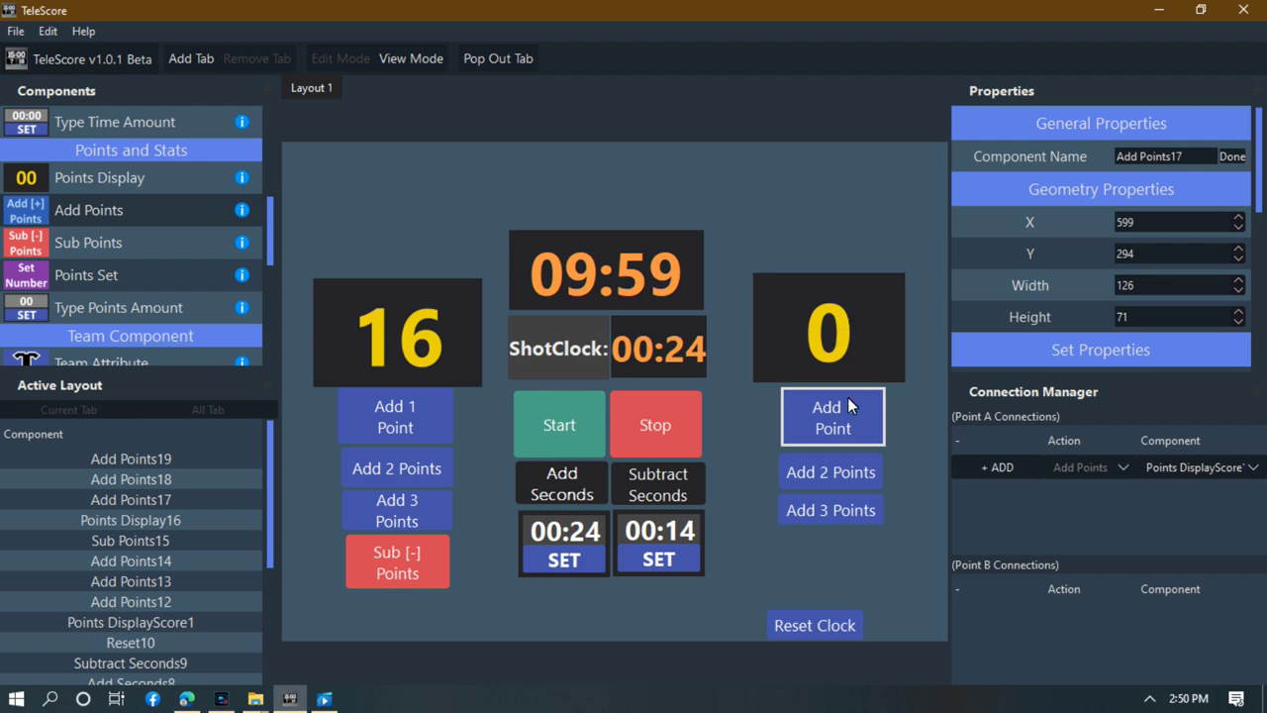
{"action": "left_click", "coordinate": [848, 466]}
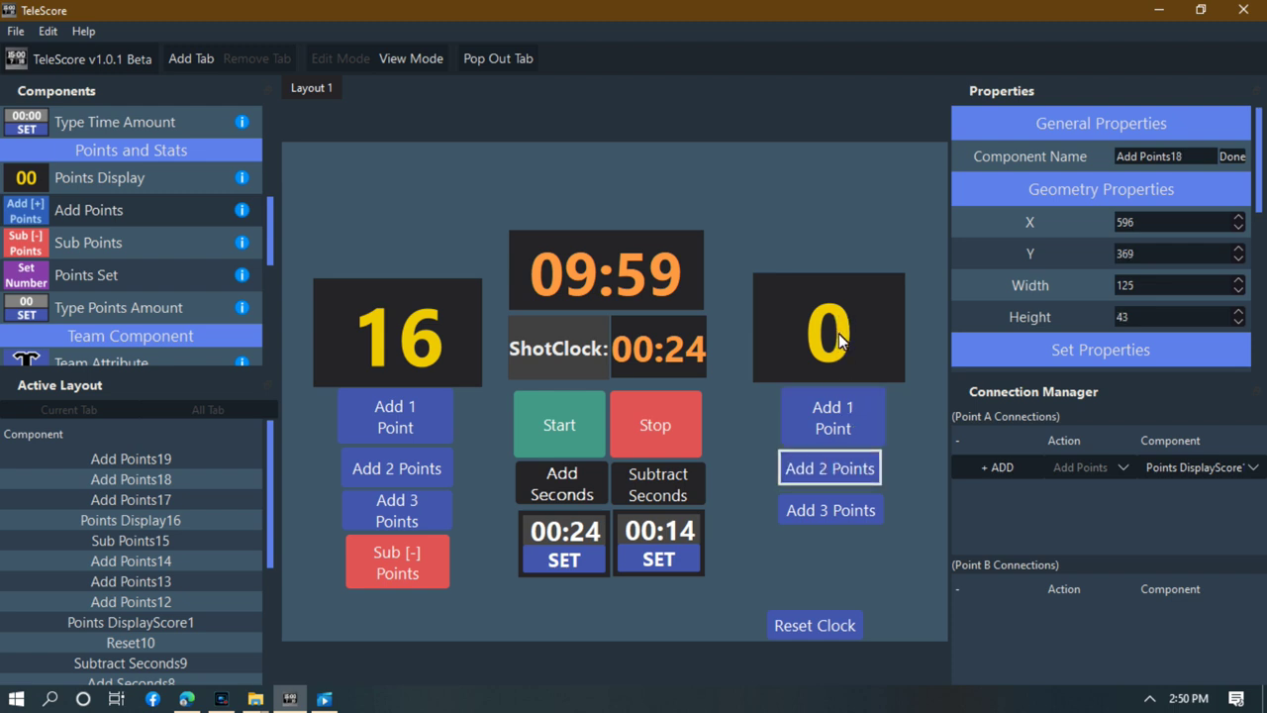
{"action": "left_click", "coordinate": [844, 509]}
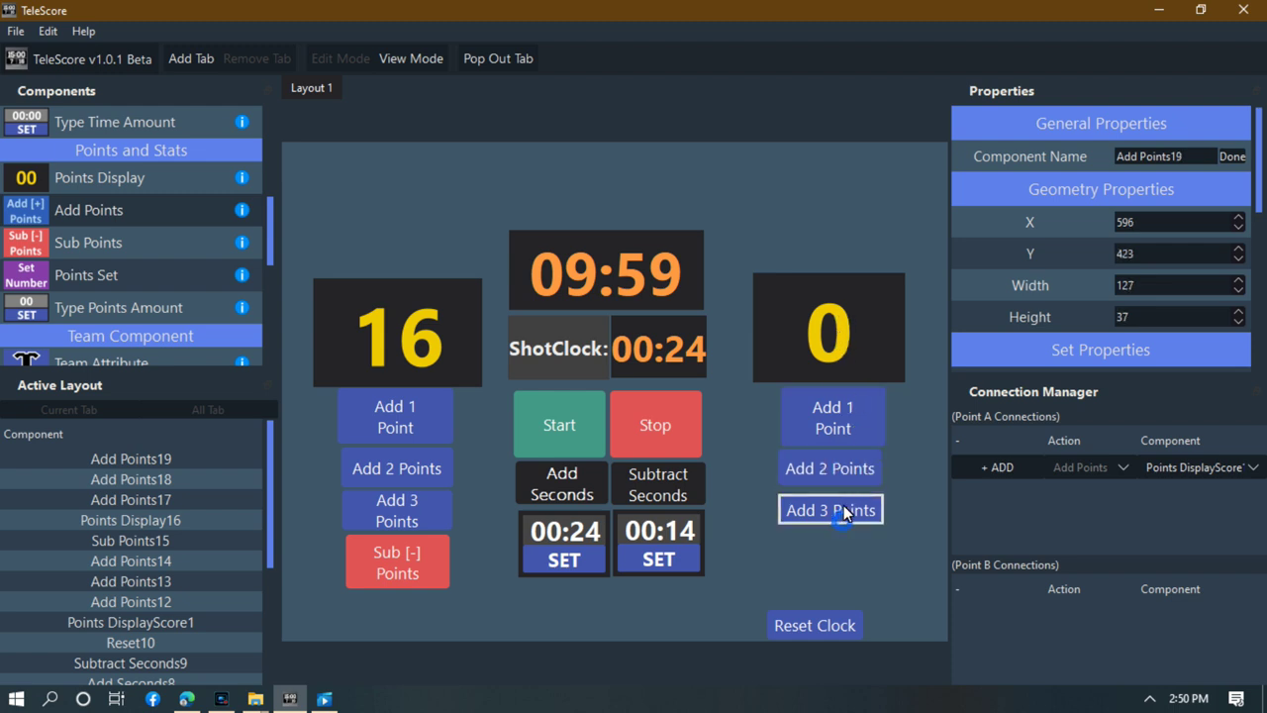
{"action": "left_click", "coordinate": [851, 424]}
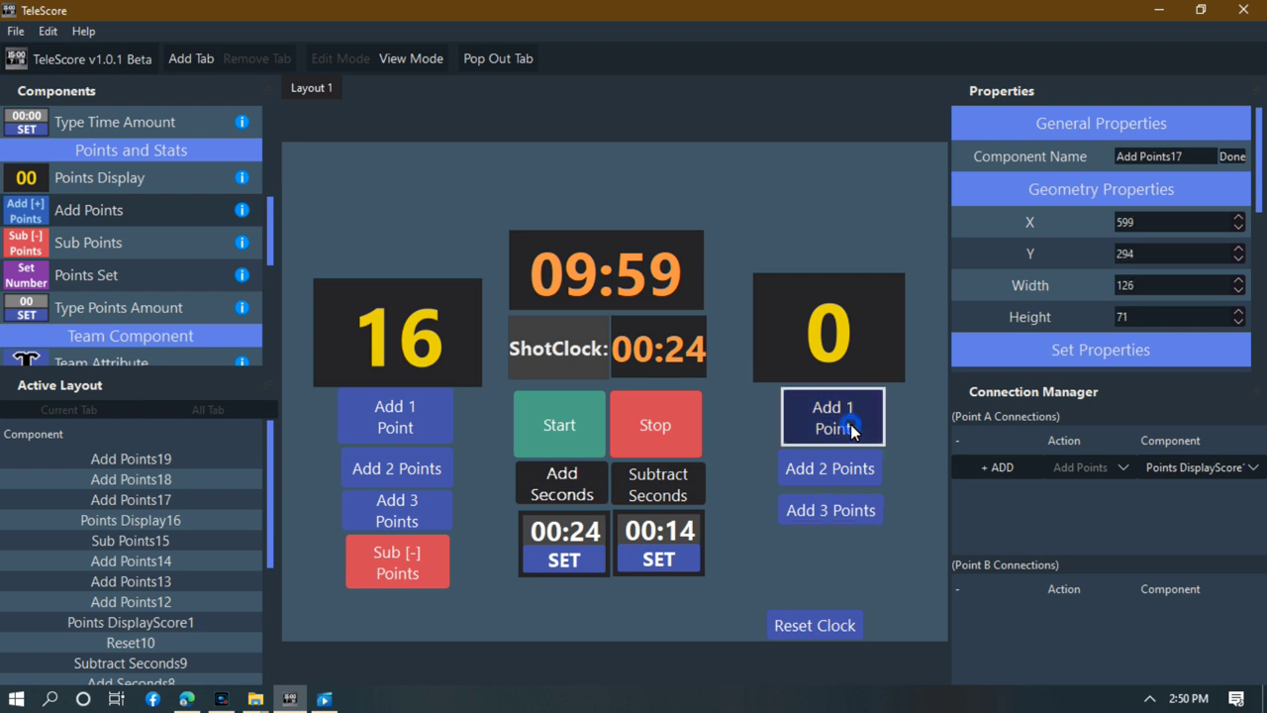
Rename the second team's points display component to "Points DisplayScore2".
{"action": "left_click", "coordinate": [856, 337]}
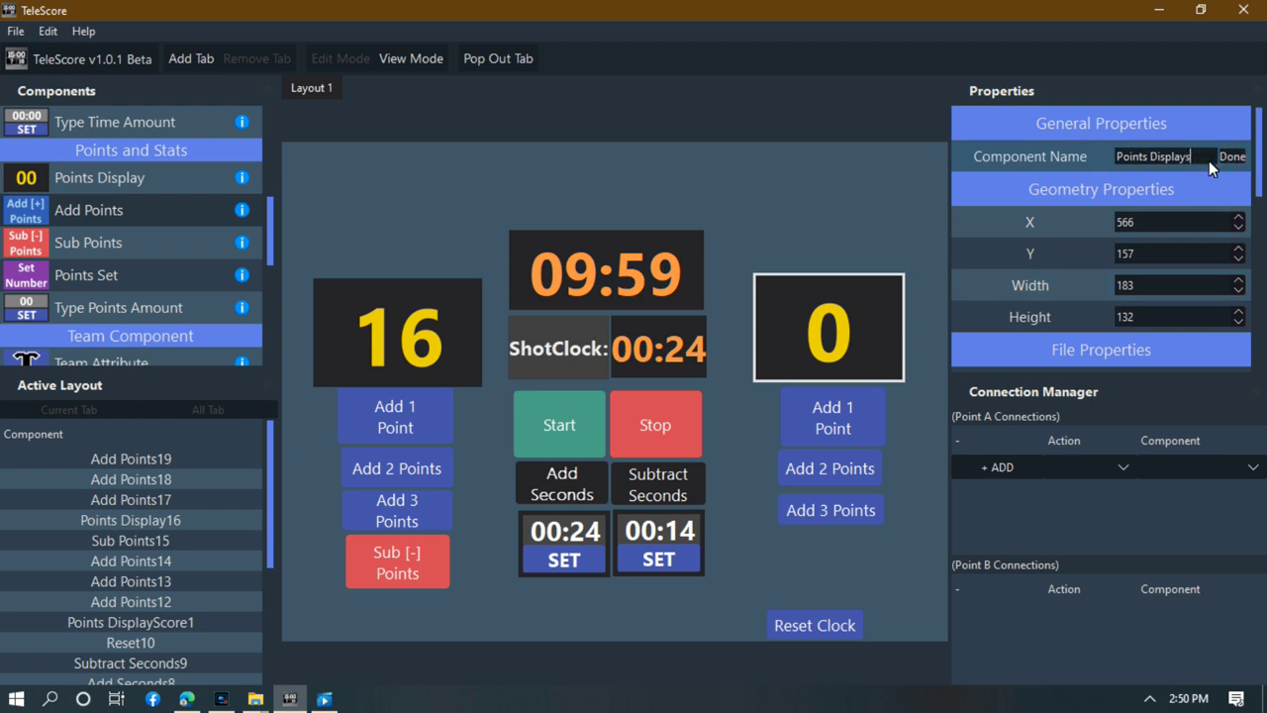
{"action": "key", "text": "BackSpace"}
{"action": "type", "text": "splaySco"}
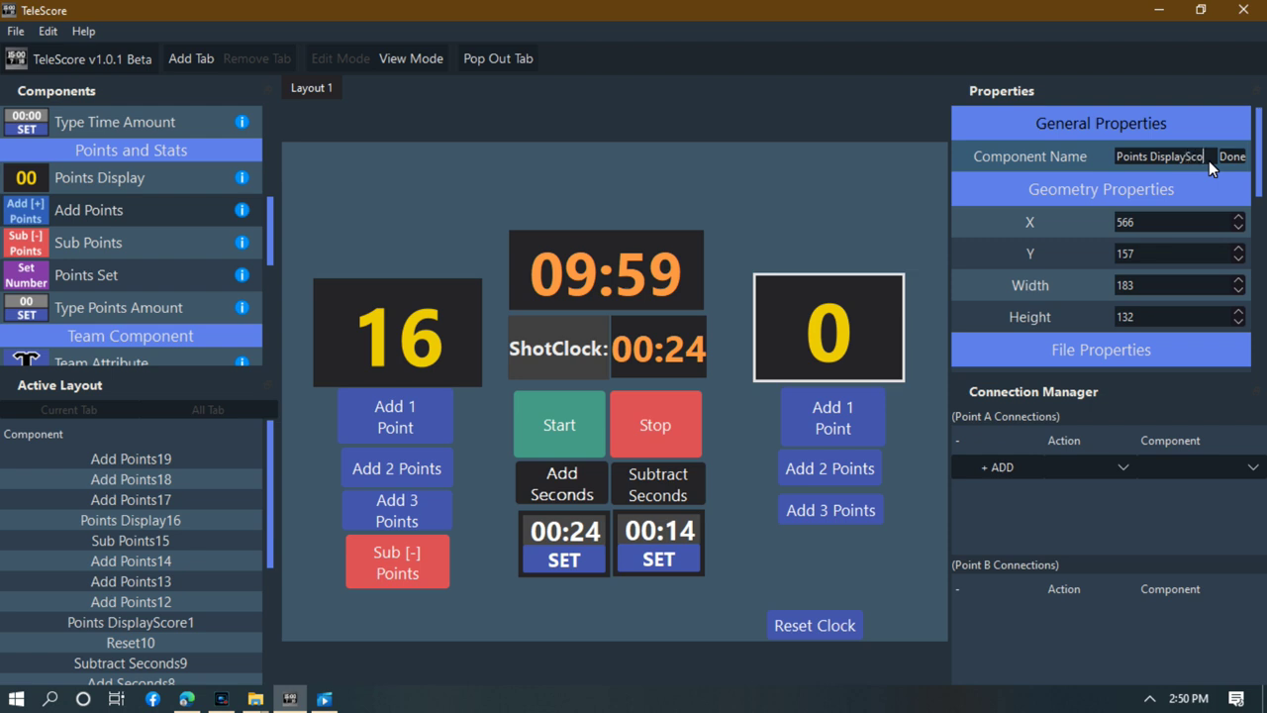
{"action": "type", "text": "re2"}
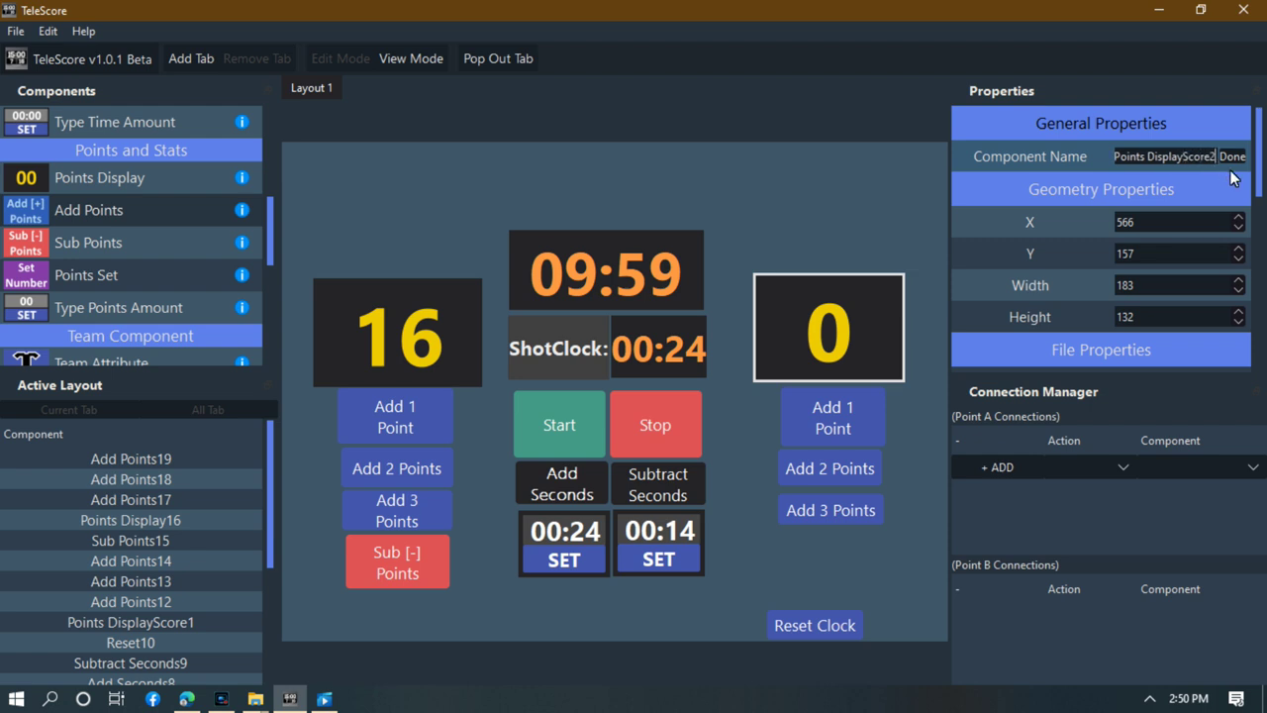
{"action": "left_click", "coordinate": [1232, 157]}
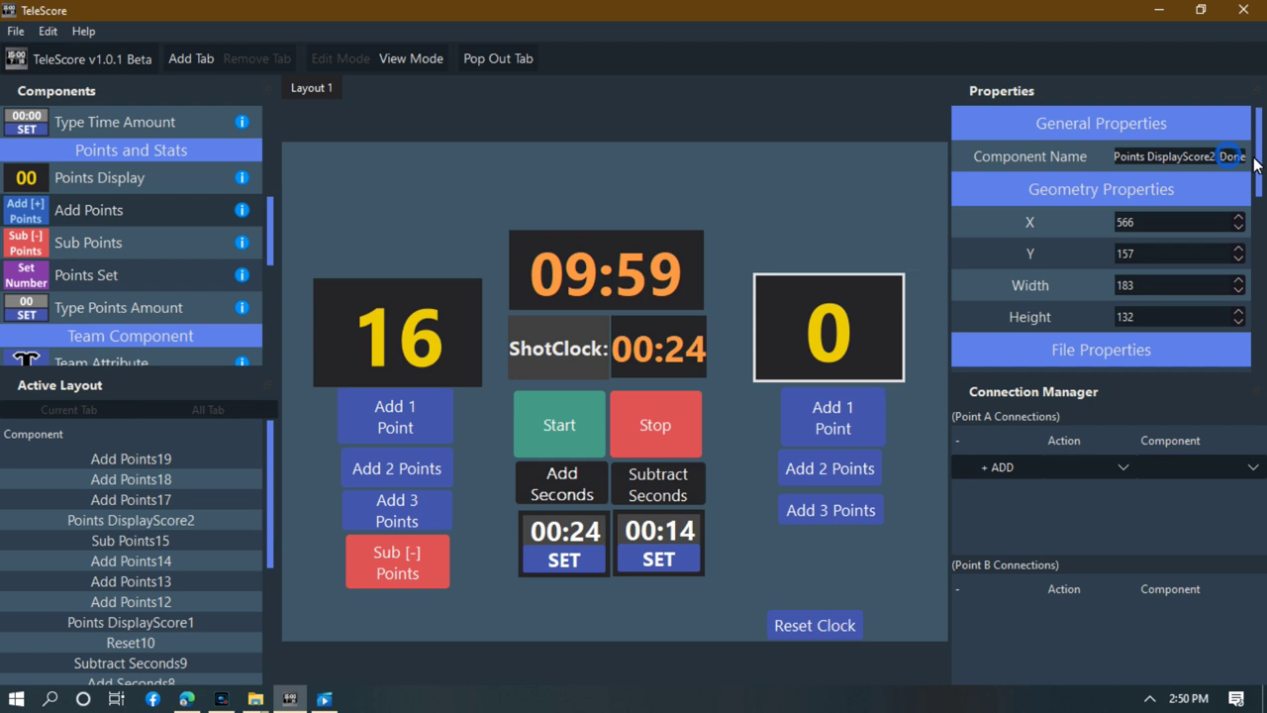
{"action": "left_click", "coordinate": [917, 212]}
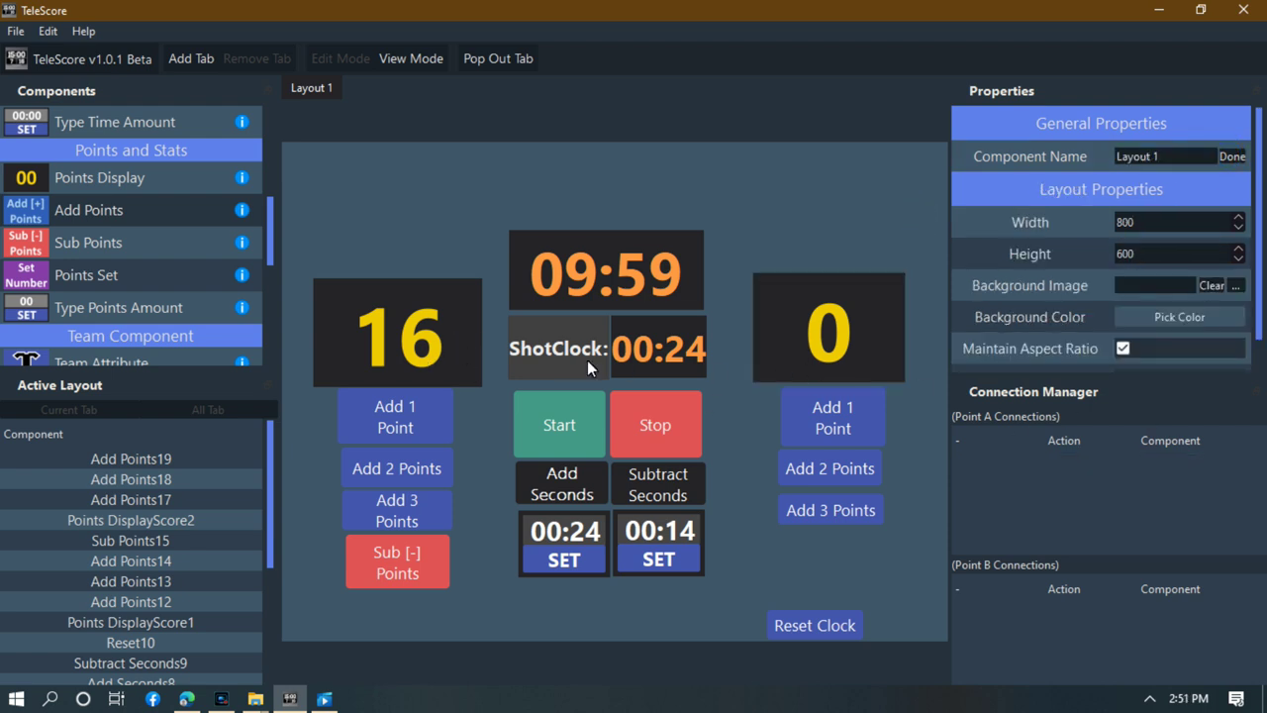
Add an Add Points connection from the second team's Add 1 Point button to Points DisplayScore2.
{"action": "left_click", "coordinate": [822, 405]}
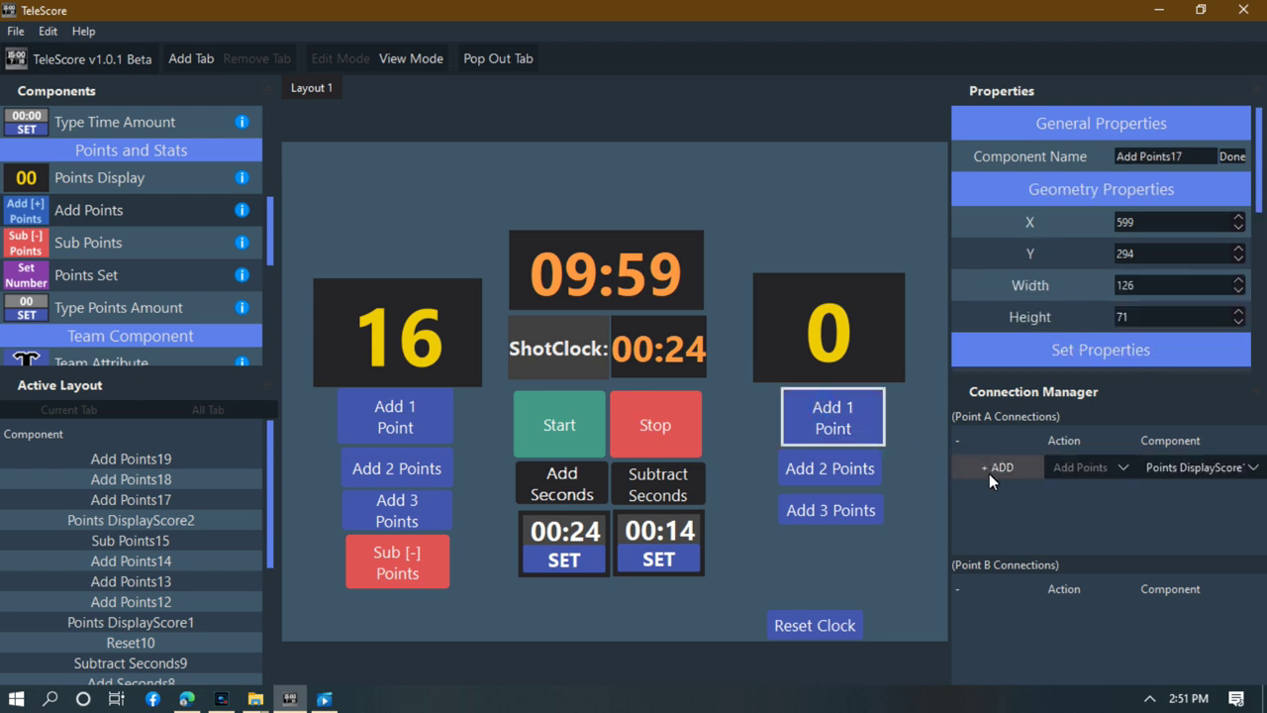
{"action": "left_click", "coordinate": [1255, 469]}
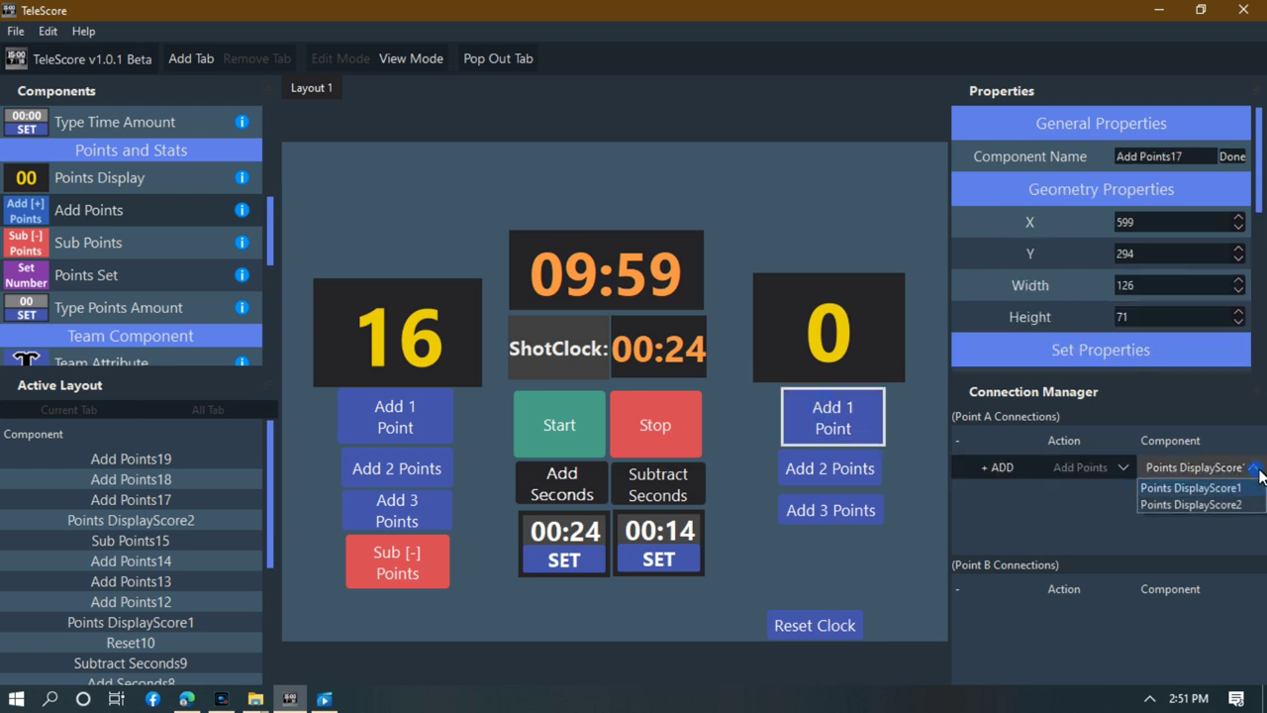
{"action": "left_click", "coordinate": [1221, 502]}
{"action": "left_click", "coordinate": [1017, 470]}
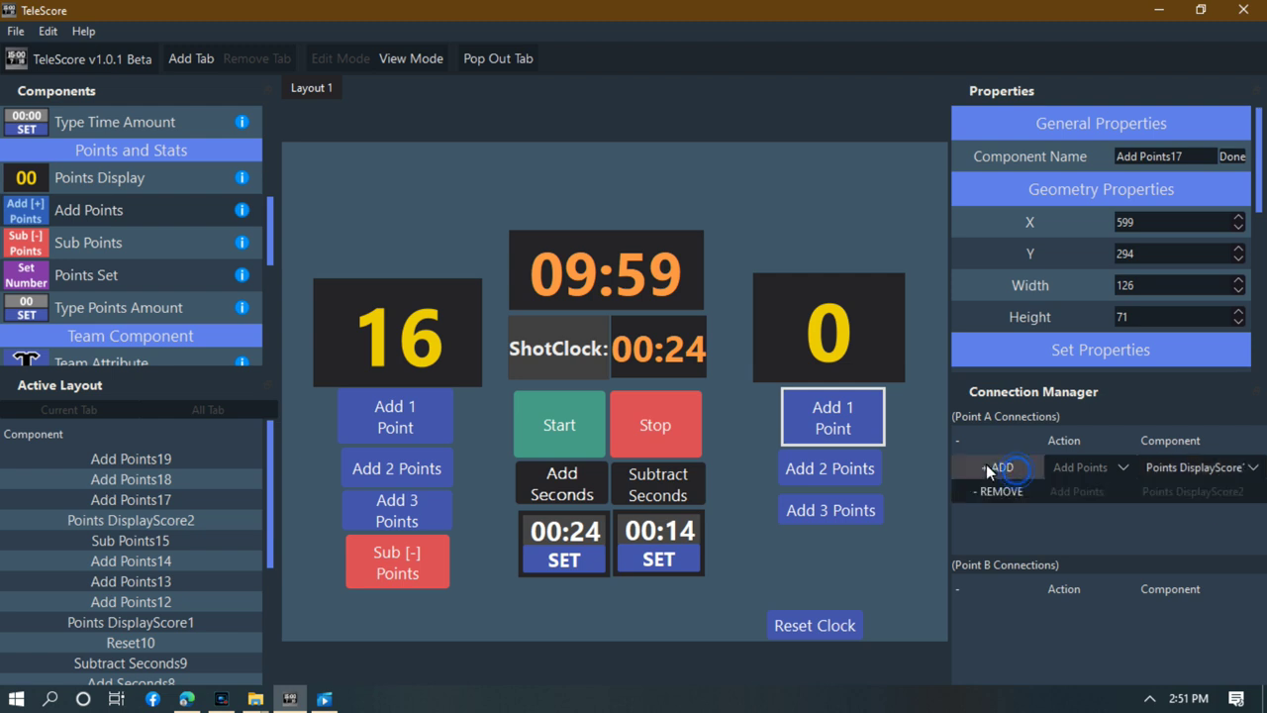
Set the second team's Add 2 Points amount to 2 and add its Add Points connection to Points DisplayScore2.
{"action": "left_click", "coordinate": [840, 468]}
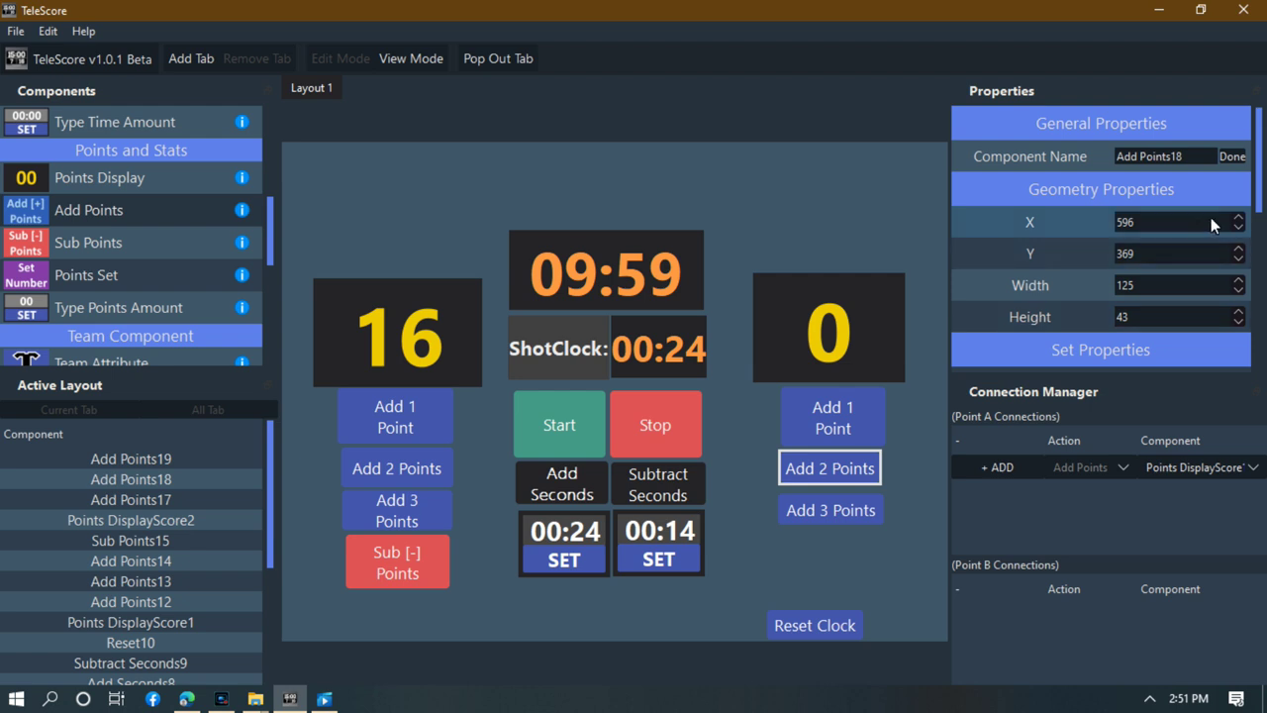
{"action": "left_click_drag", "start_coordinate": [1259, 210], "coordinate": [1258, 241]}
{"action": "left_click", "coordinate": [1144, 318]}
{"action": "type", "text": "2"}
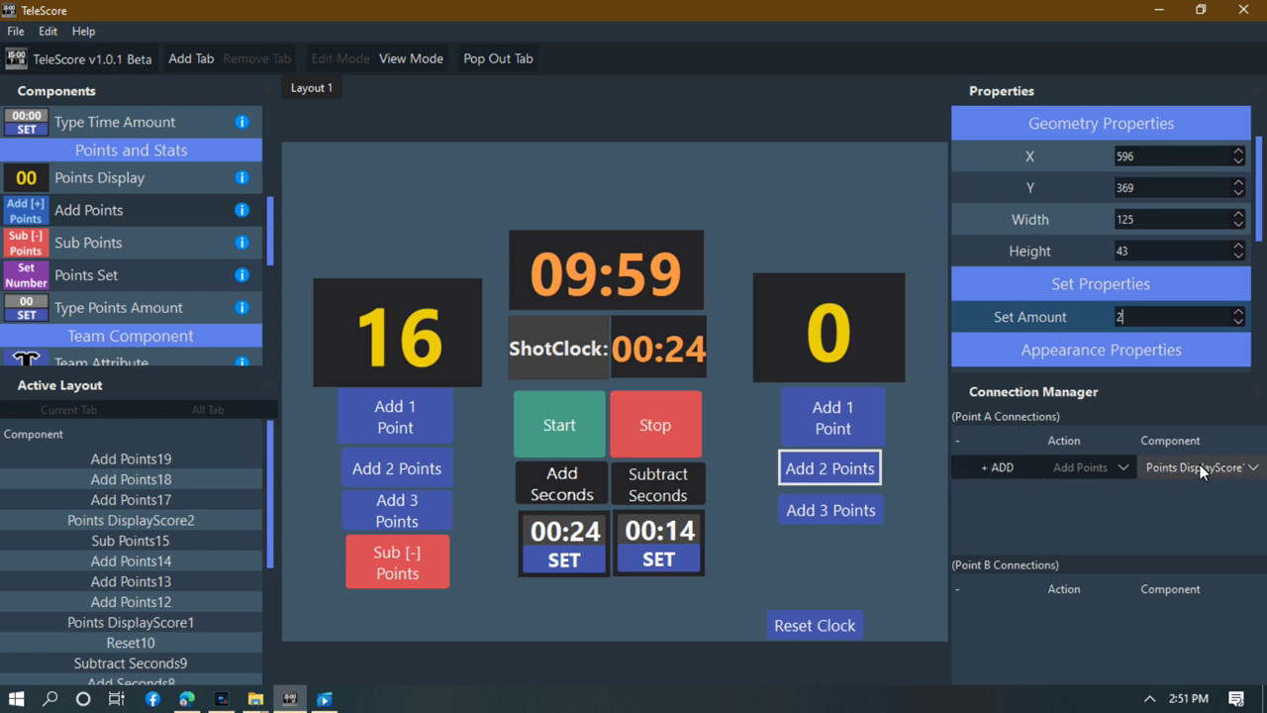
{"action": "left_click", "coordinate": [1254, 469]}
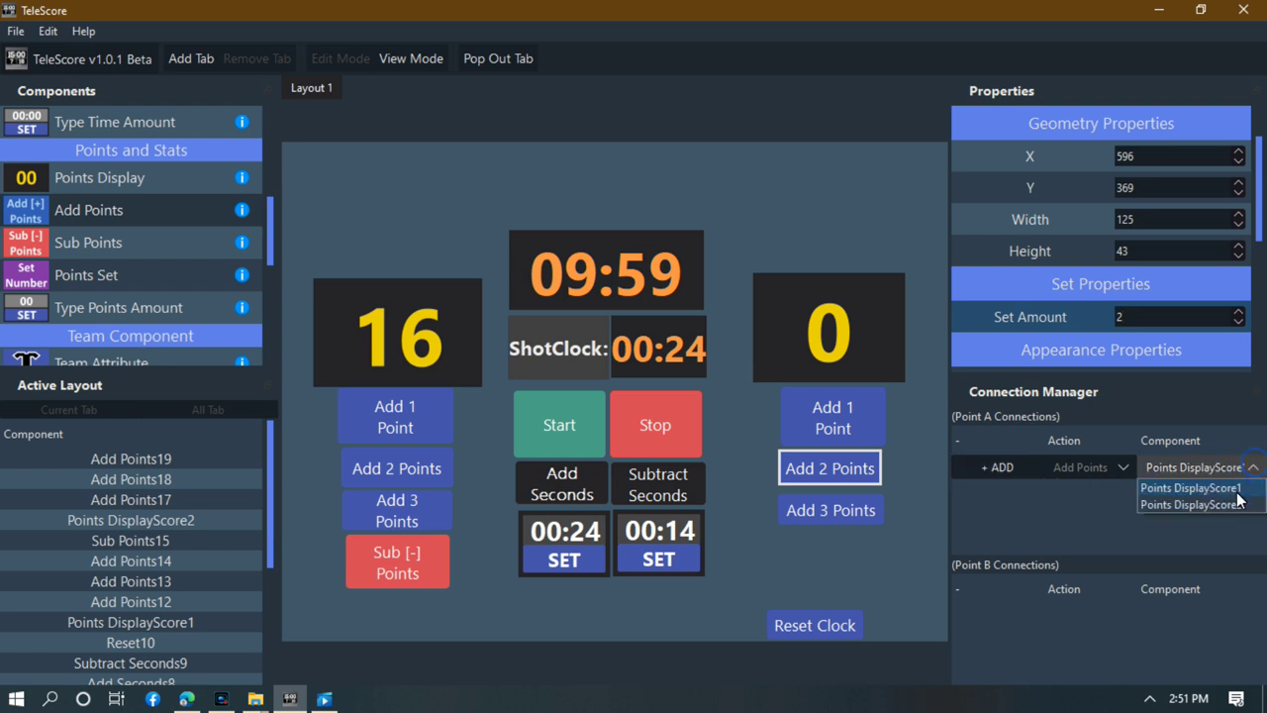
{"action": "left_click", "coordinate": [1230, 500]}
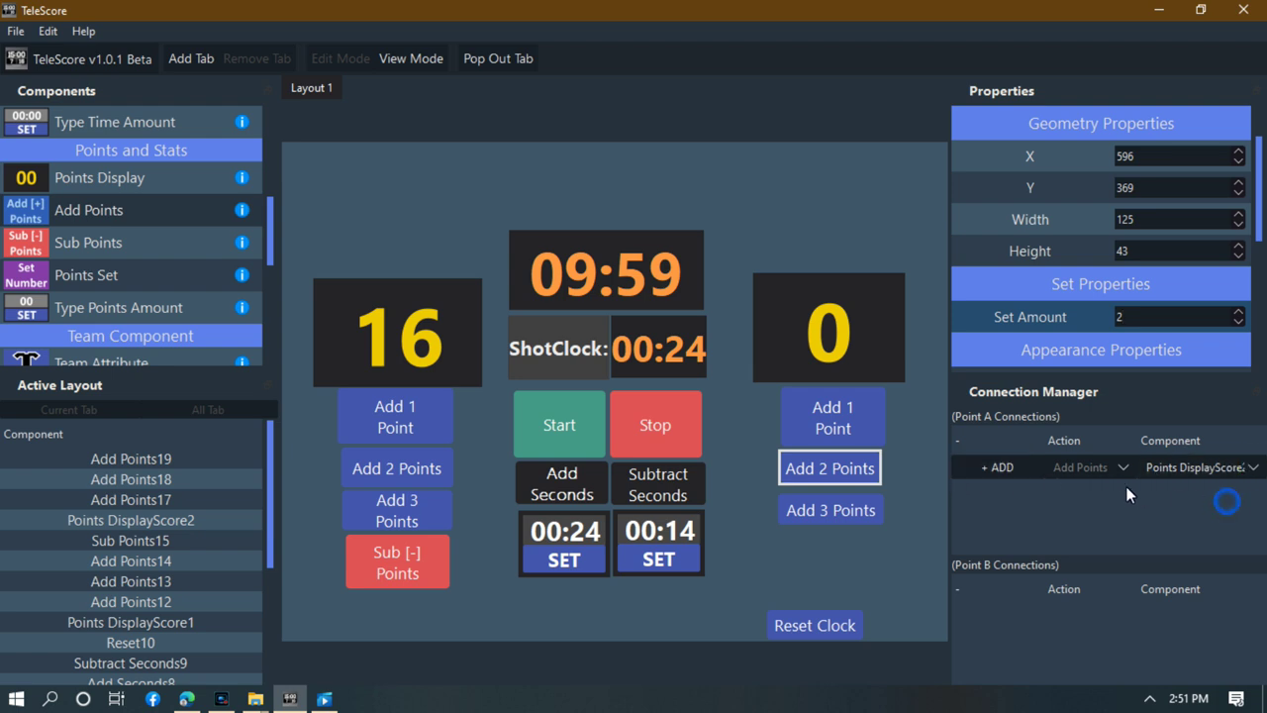
{"action": "left_click", "coordinate": [996, 467]}
Set the second team's Add 3 Points amount to 3 and add its Add Points connection to Points DisplayScore2.
{"action": "left_click", "coordinate": [847, 509]}
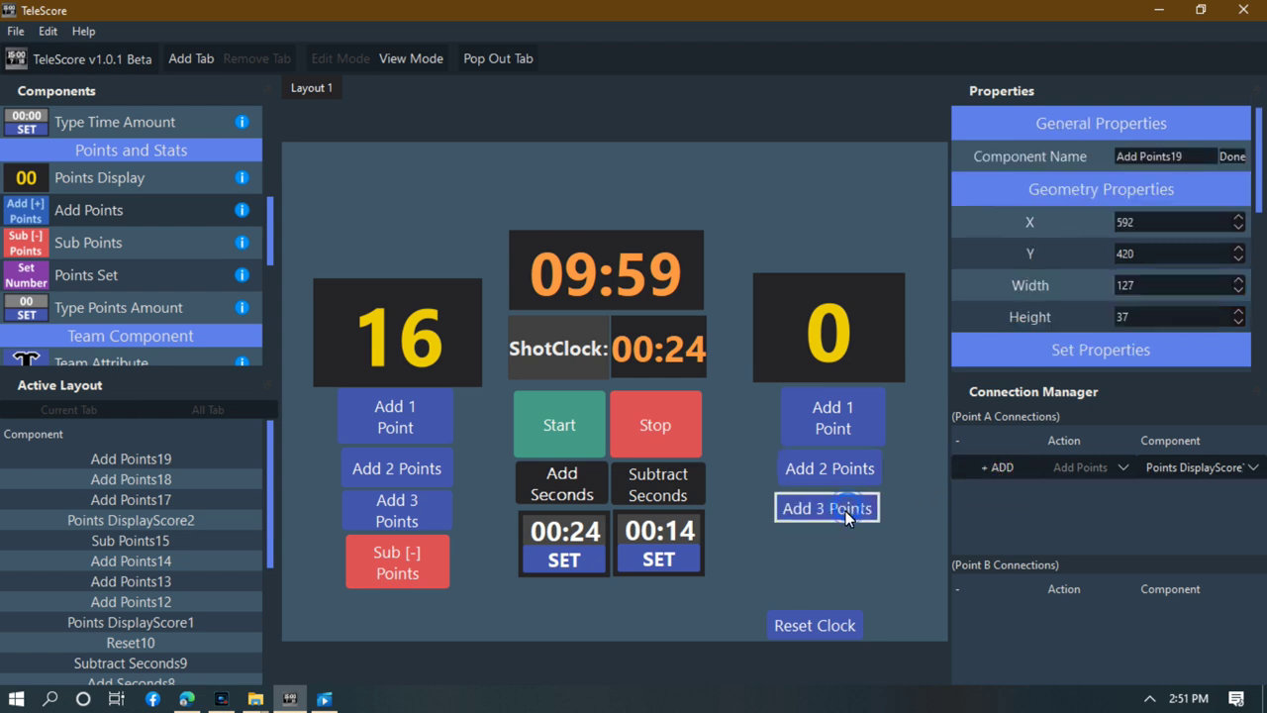
{"action": "scroll", "coordinate": [1173, 287], "scroll_direction": "down", "scroll_amount": 2}
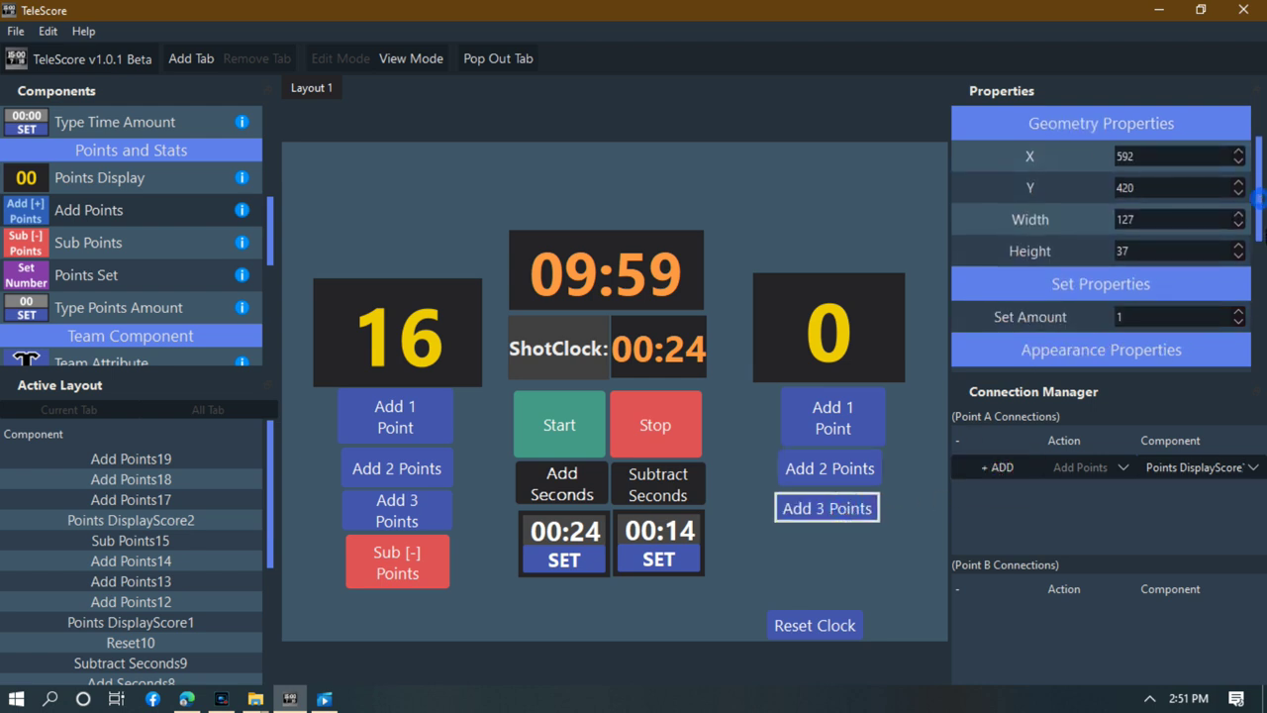
{"action": "type", "text": "3"}
{"action": "left_click", "coordinate": [1247, 468]}
{"action": "left_click", "coordinate": [1242, 499]}
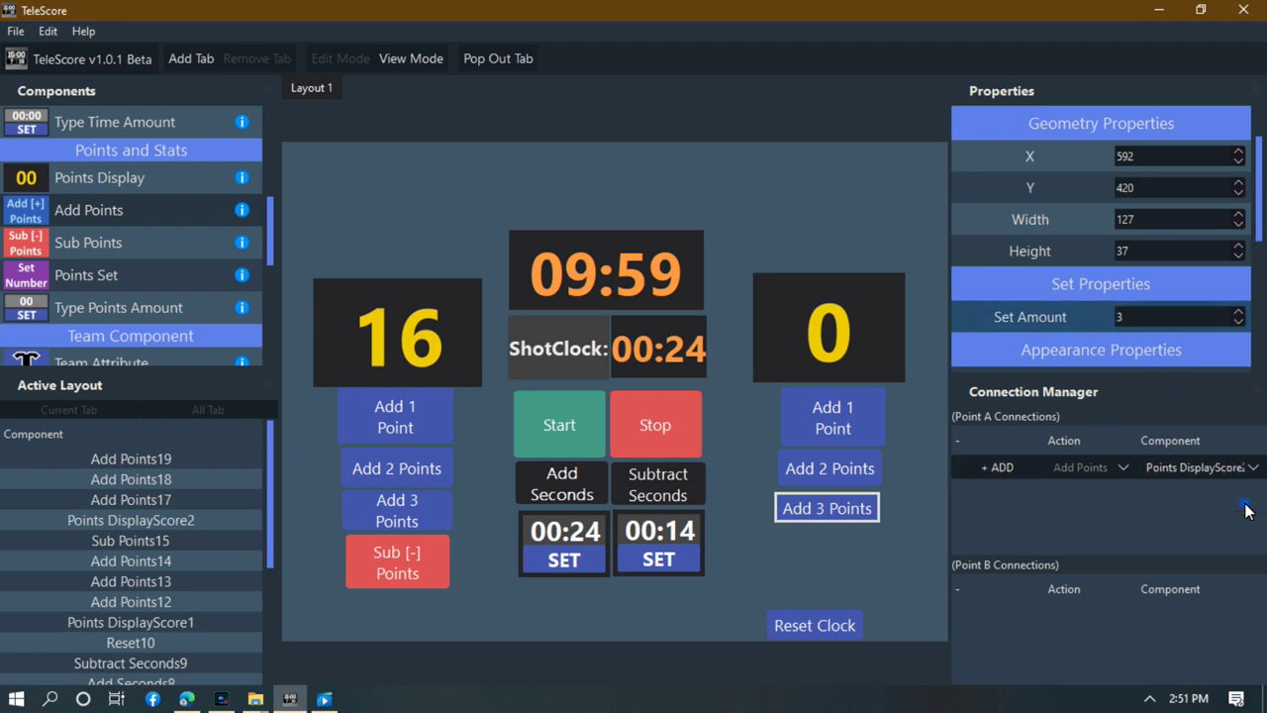
{"action": "left_click", "coordinate": [1005, 469]}
Resize the second team's Add 2 Points button to about 129 by 41 and Add 3 Points to about 138 by 40.
{"action": "left_click", "coordinate": [927, 465]}
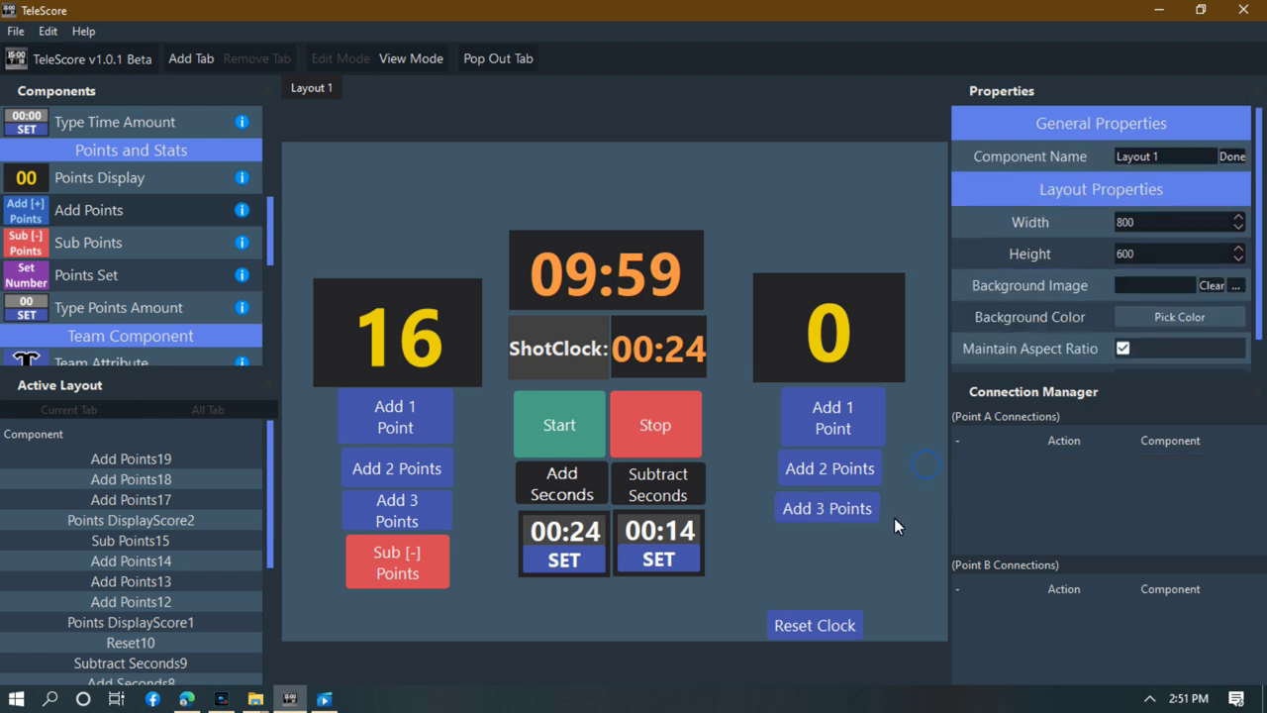
{"action": "left_click", "coordinate": [880, 456]}
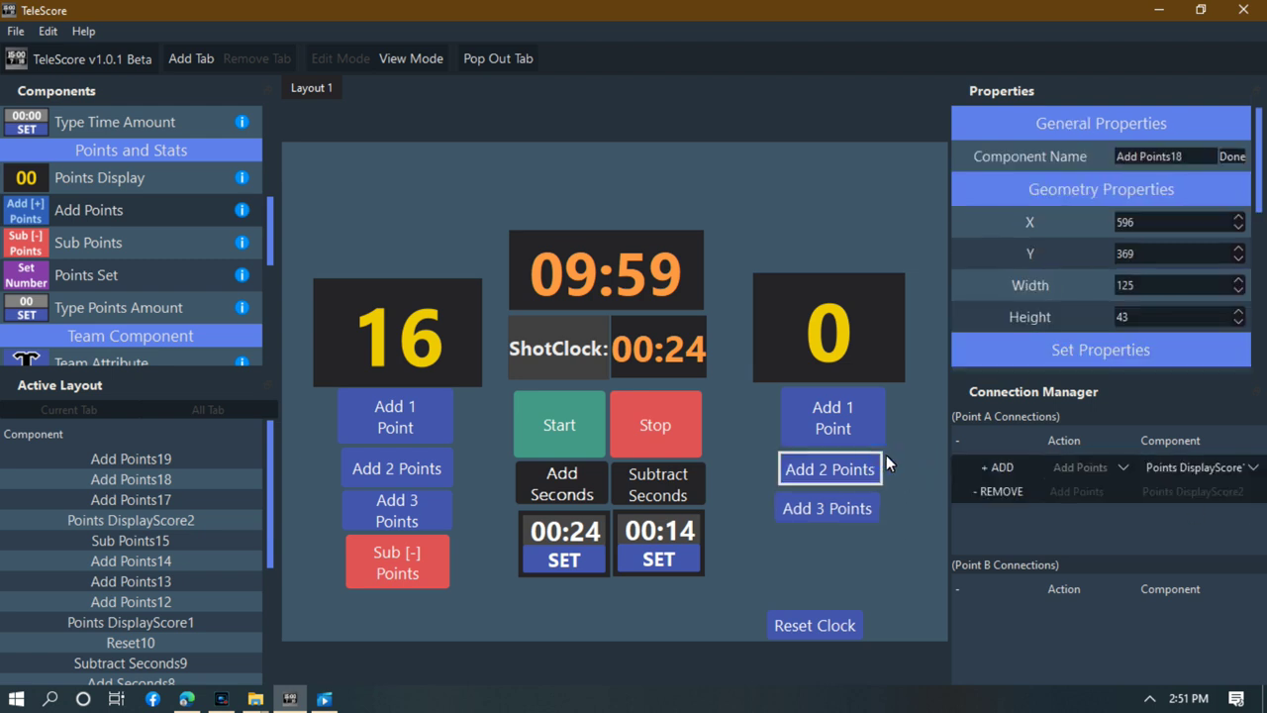
{"action": "left_click", "coordinate": [874, 514]}
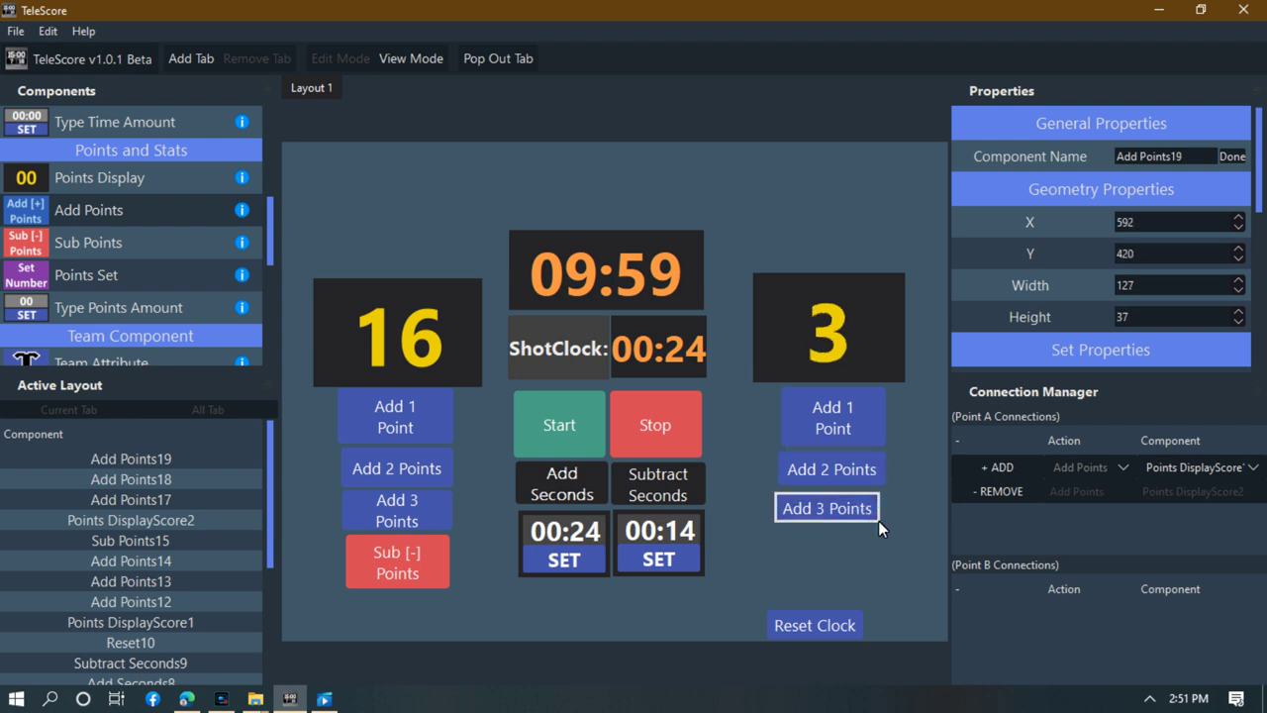
{"action": "left_click_drag", "start_coordinate": [888, 521], "coordinate": [889, 526]}
{"action": "left_click", "coordinate": [921, 502]}
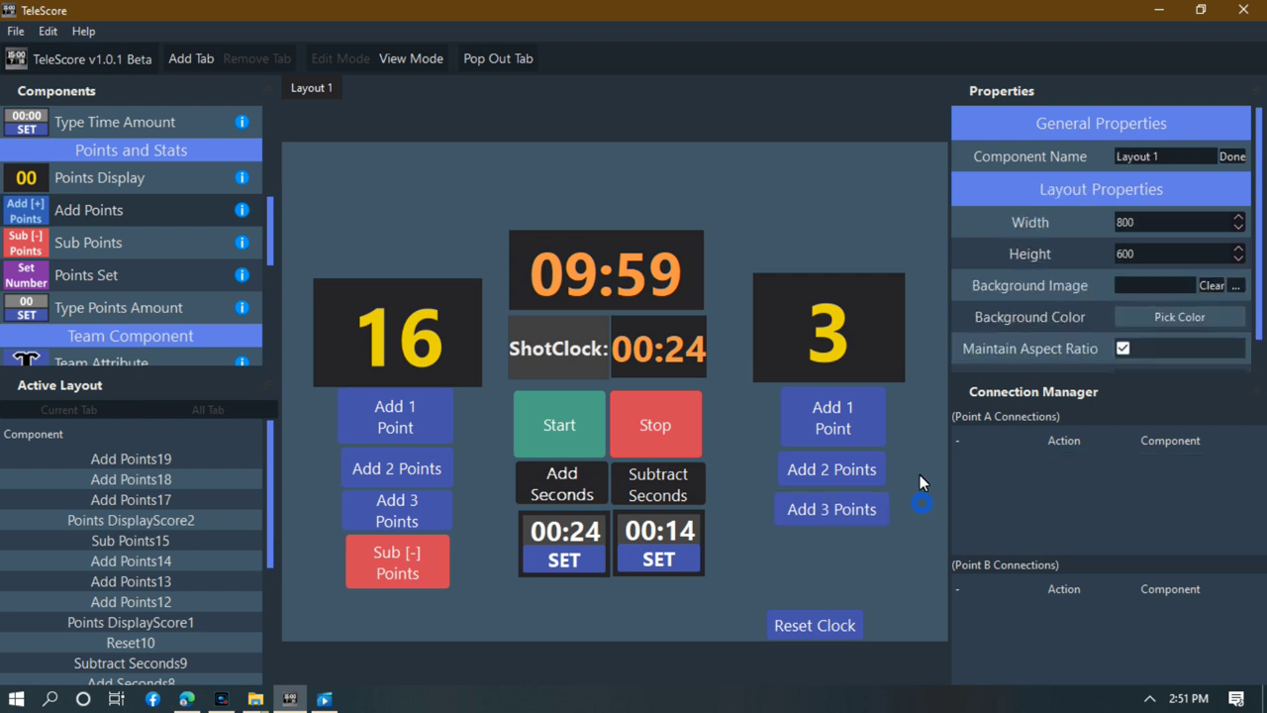
Test the second team's Add 1 Point, Add 2 Points and Add 3 Points buttons on the score display.
{"action": "left_click", "coordinate": [858, 410]}
{"action": "left_click", "coordinate": [847, 476]}
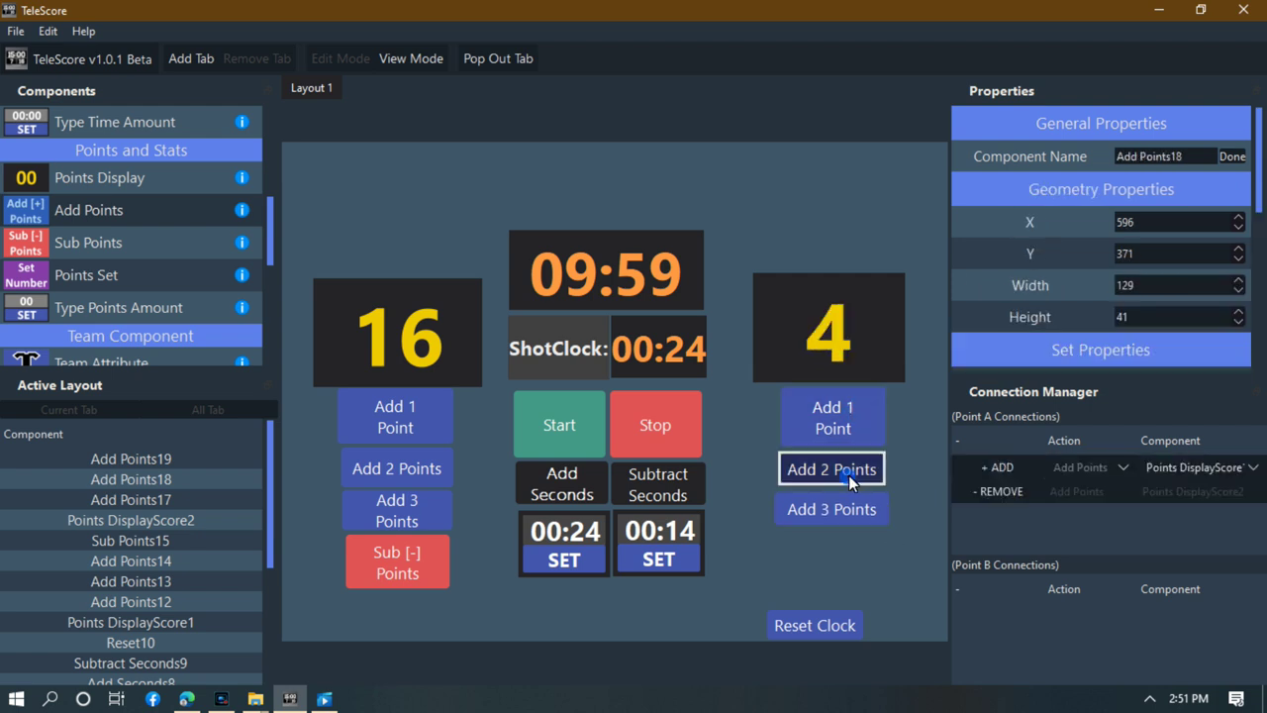
{"action": "left_click", "coordinate": [859, 509]}
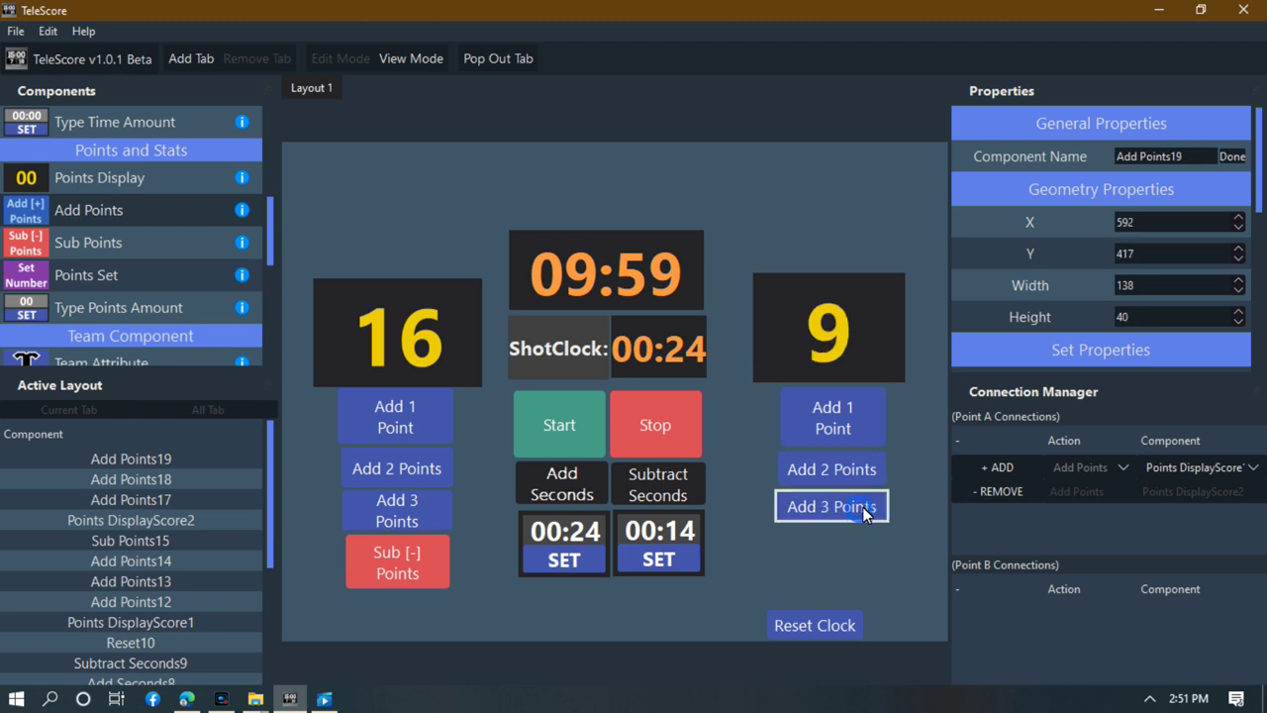
{"action": "left_click", "coordinate": [920, 440]}
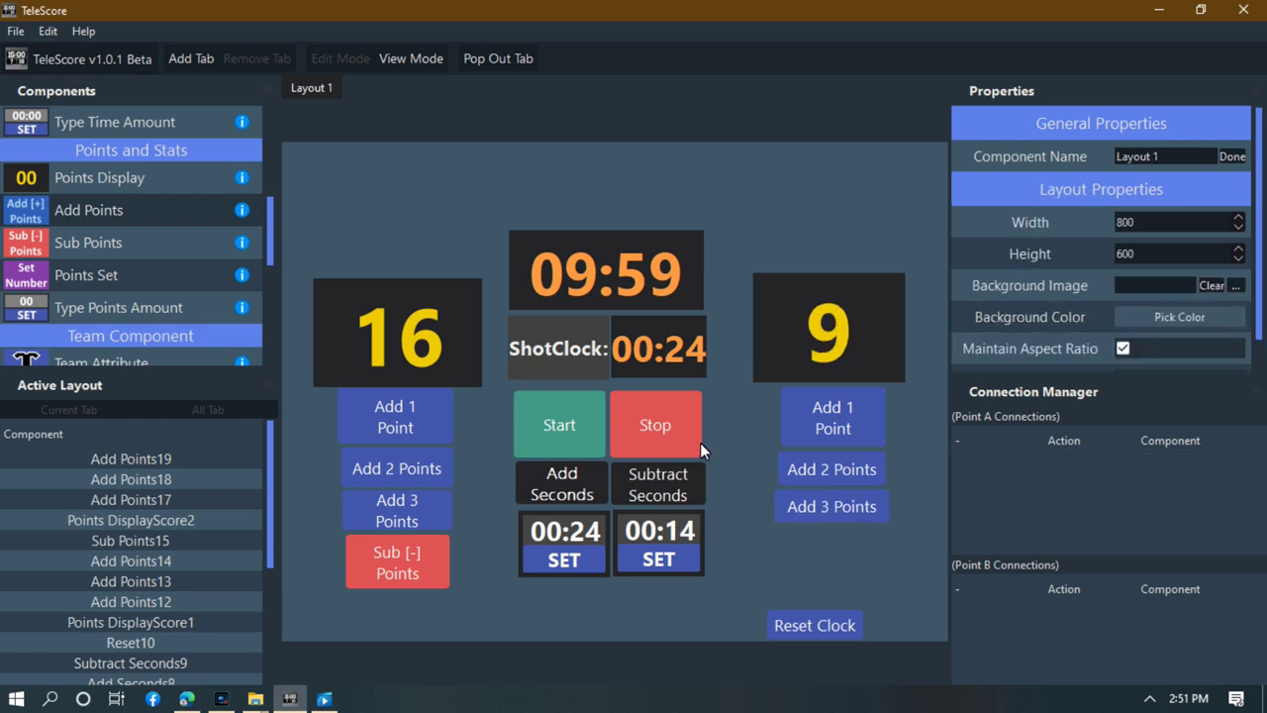
Place a Sub Points button beneath the second team's Add 3 Points at about X 598, Y 461, sized about 129 by 67.
{"action": "left_click_drag", "start_coordinate": [135, 239], "coordinate": [875, 566]}
{"action": "left_click", "coordinate": [913, 563]}
{"action": "left_click", "coordinate": [867, 559]}
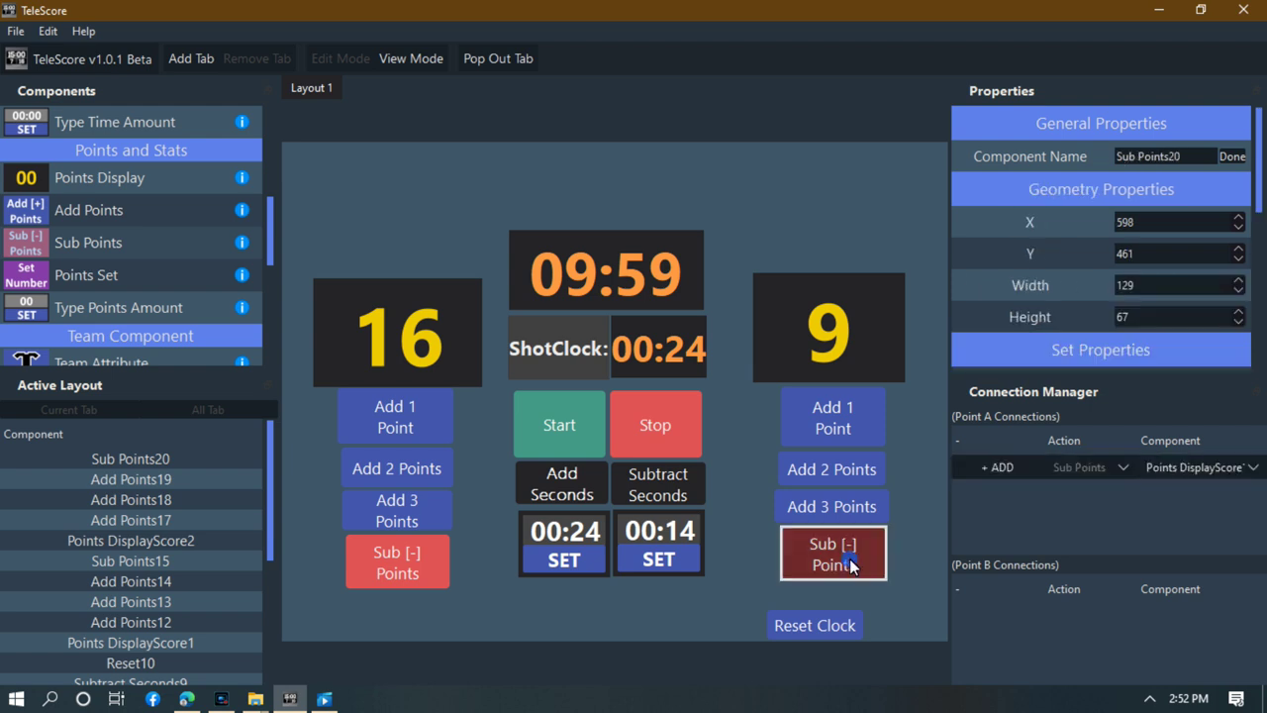
Add a Sub Points connection from the second team's Sub Points button to Points DisplayScore2 and test it.
{"action": "left_click", "coordinate": [1252, 469]}
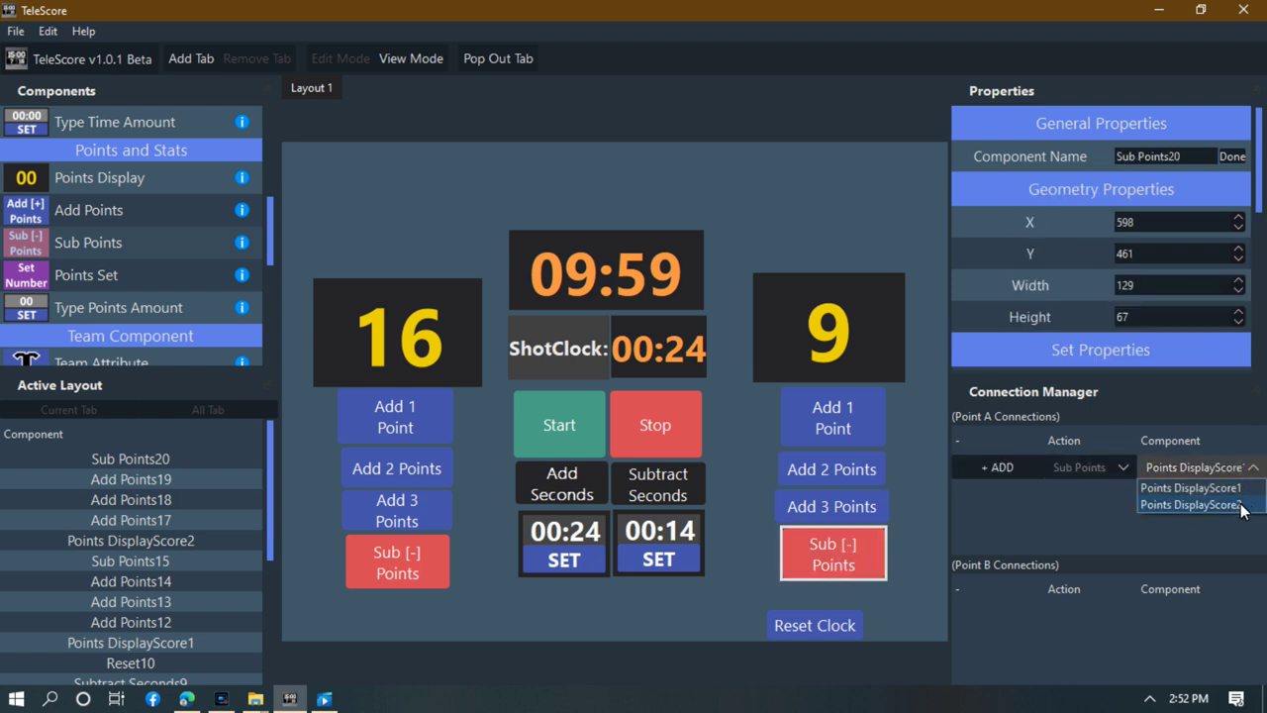
{"action": "left_click", "coordinate": [1240, 508]}
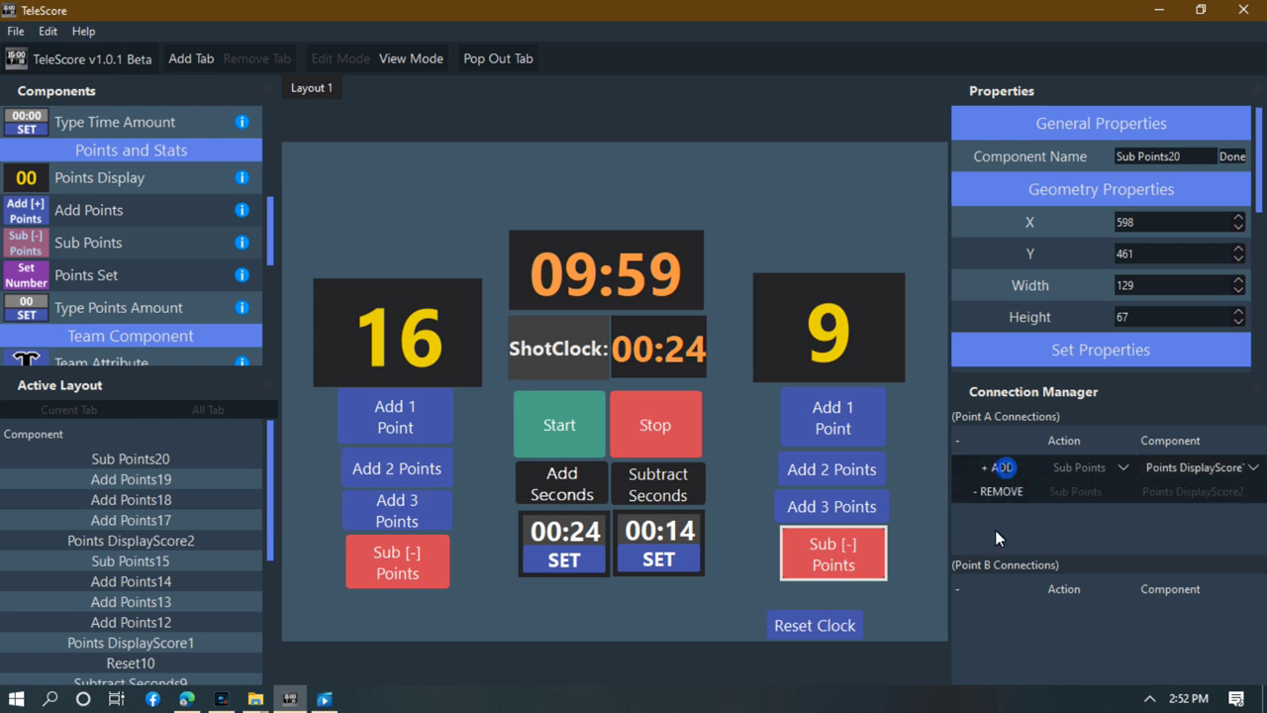
{"action": "left_click", "coordinate": [910, 527]}
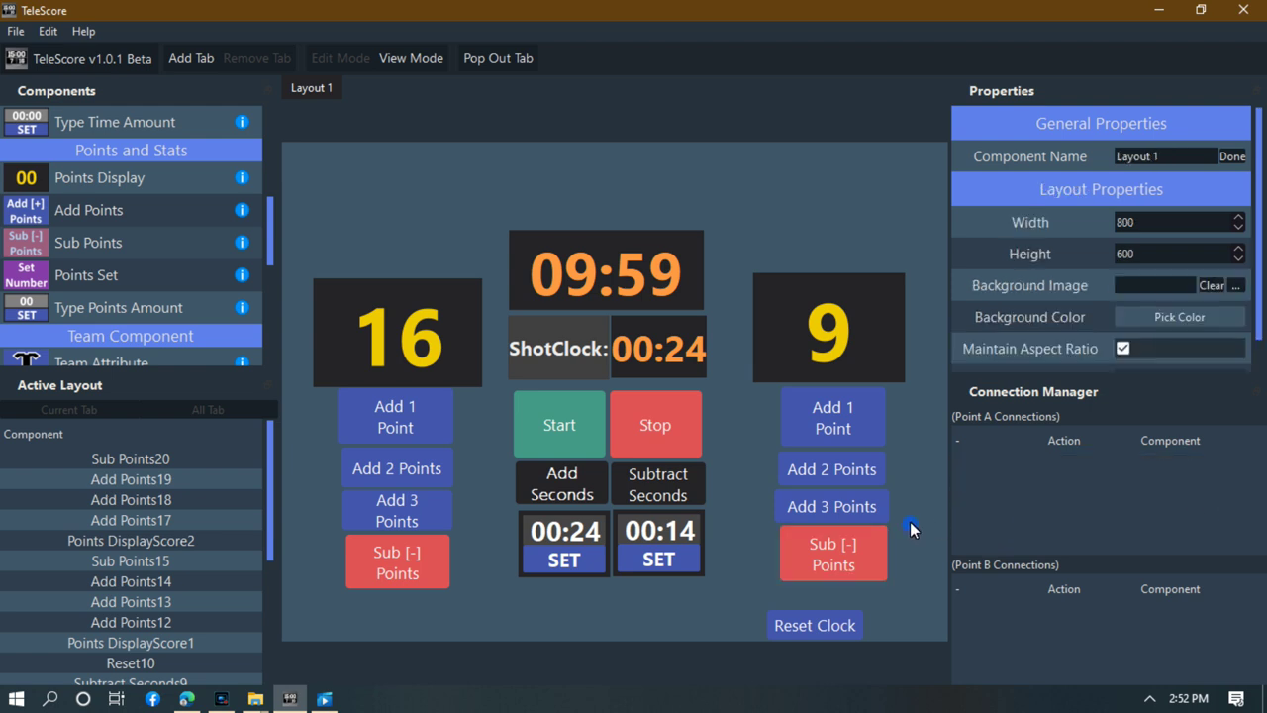
{"action": "left_click", "coordinate": [842, 562]}
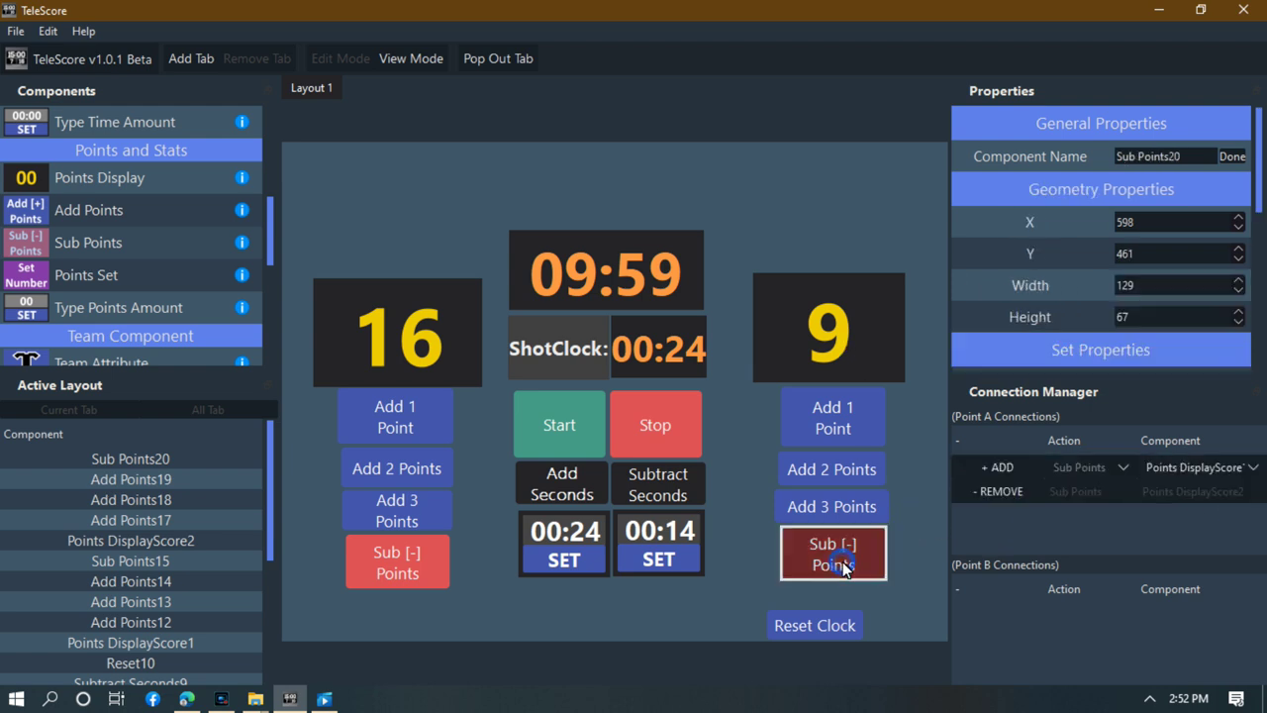
{"action": "left_click", "coordinate": [813, 170]}
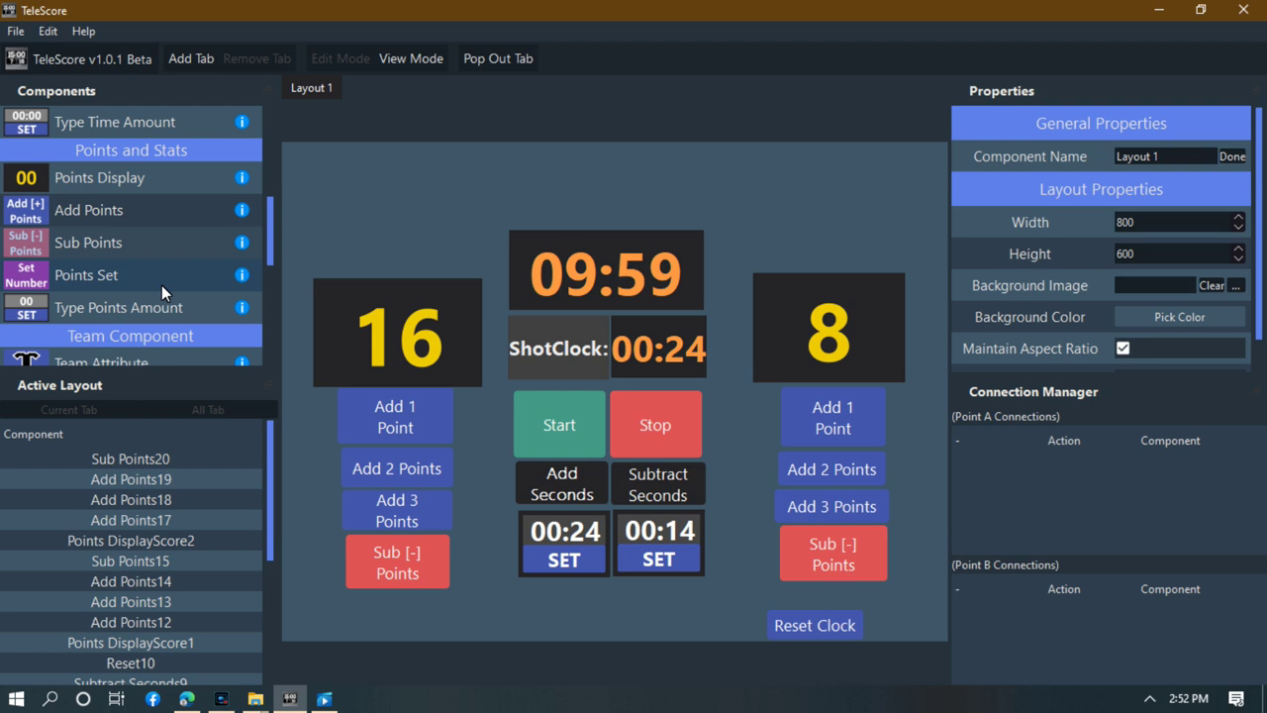
Place a Reset button at about X 467, Y 520 beside Reset Clock and set its display text to "Reset Score".
{"action": "scroll", "coordinate": [161, 285], "scroll_direction": "up", "scroll_amount": 5}
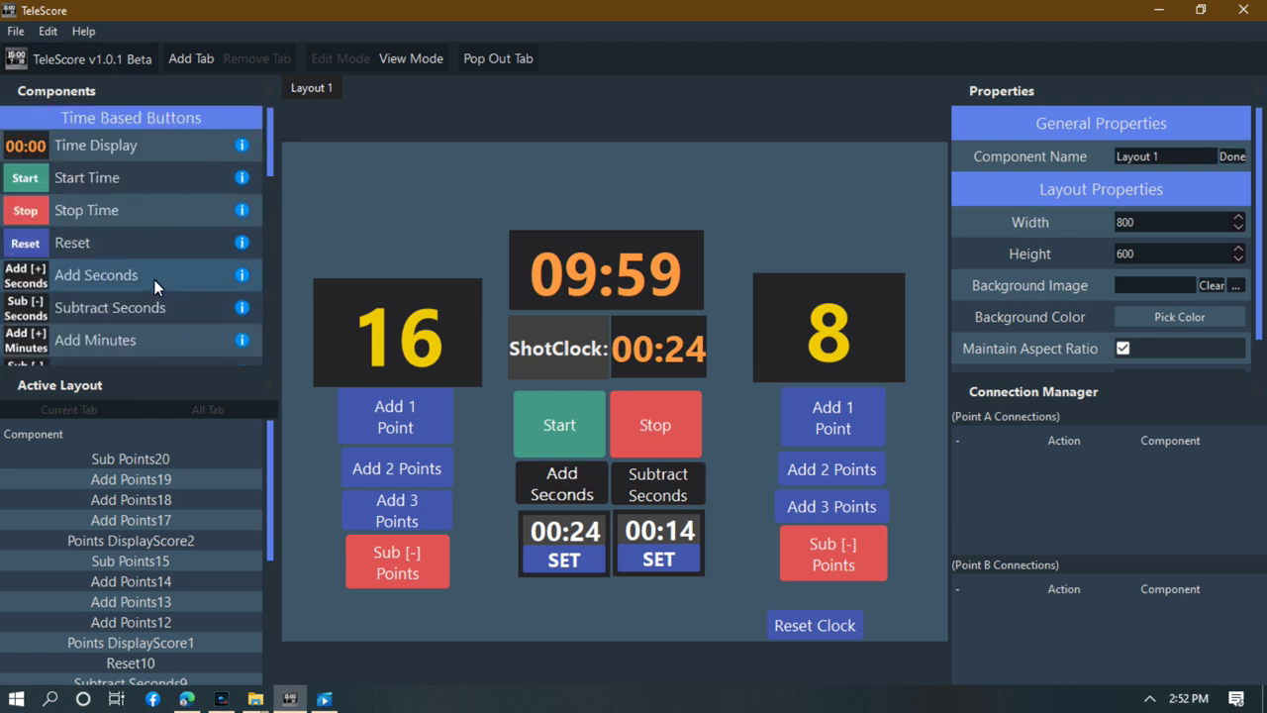
{"action": "left_click", "coordinate": [76, 243]}
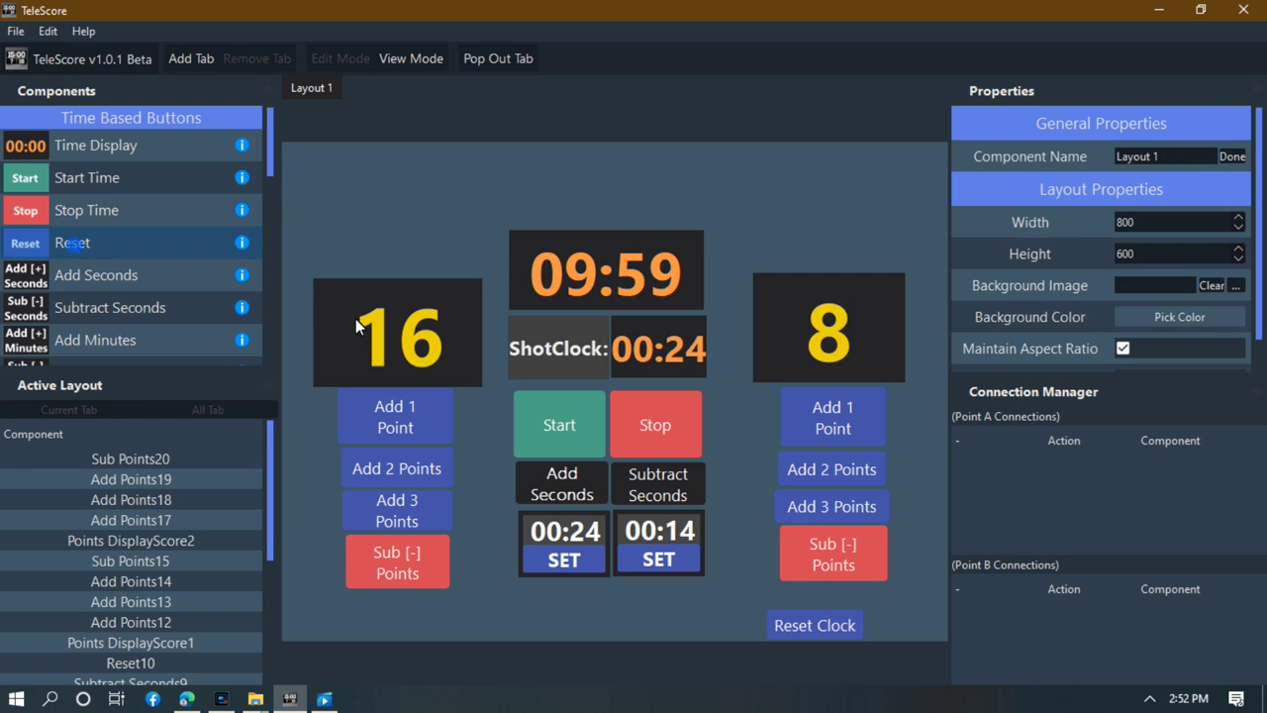
{"action": "left_click", "coordinate": [884, 615]}
{"action": "left_click", "coordinate": [903, 628]}
{"action": "left_click_drag", "start_coordinate": [890, 622], "coordinate": [693, 589]}
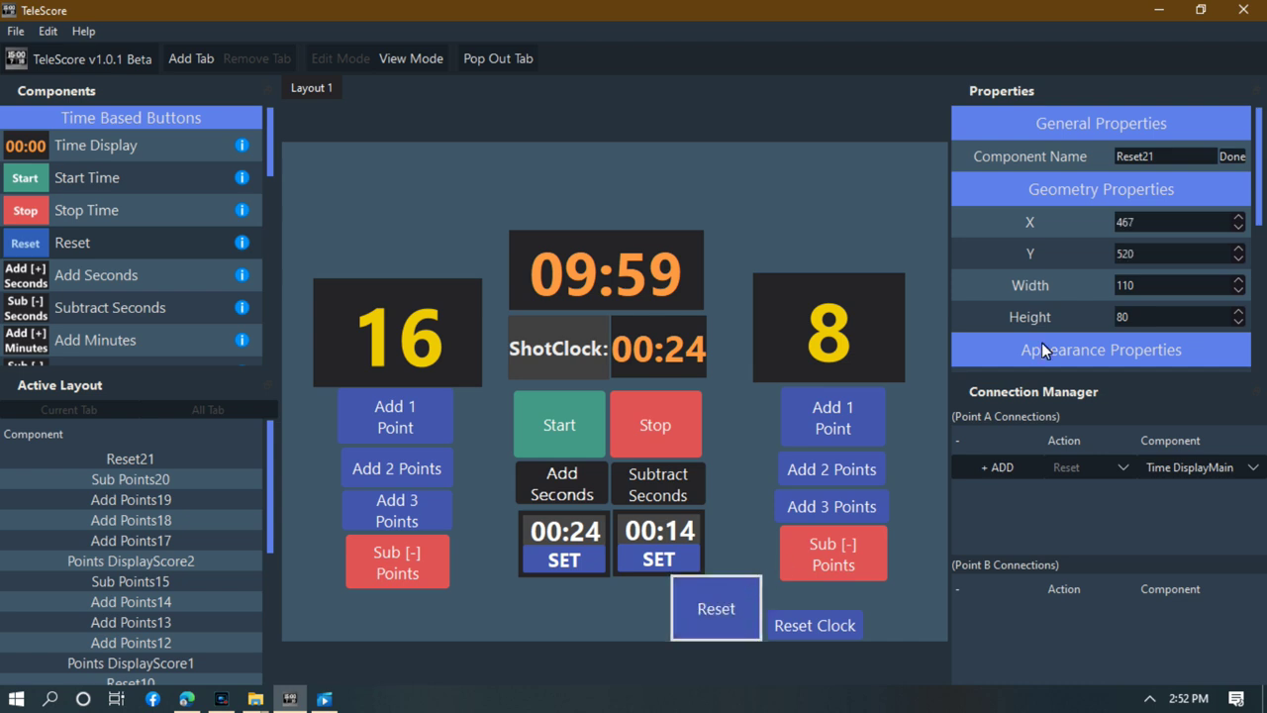
{"action": "left_click_drag", "start_coordinate": [1261, 208], "coordinate": [1261, 240]}
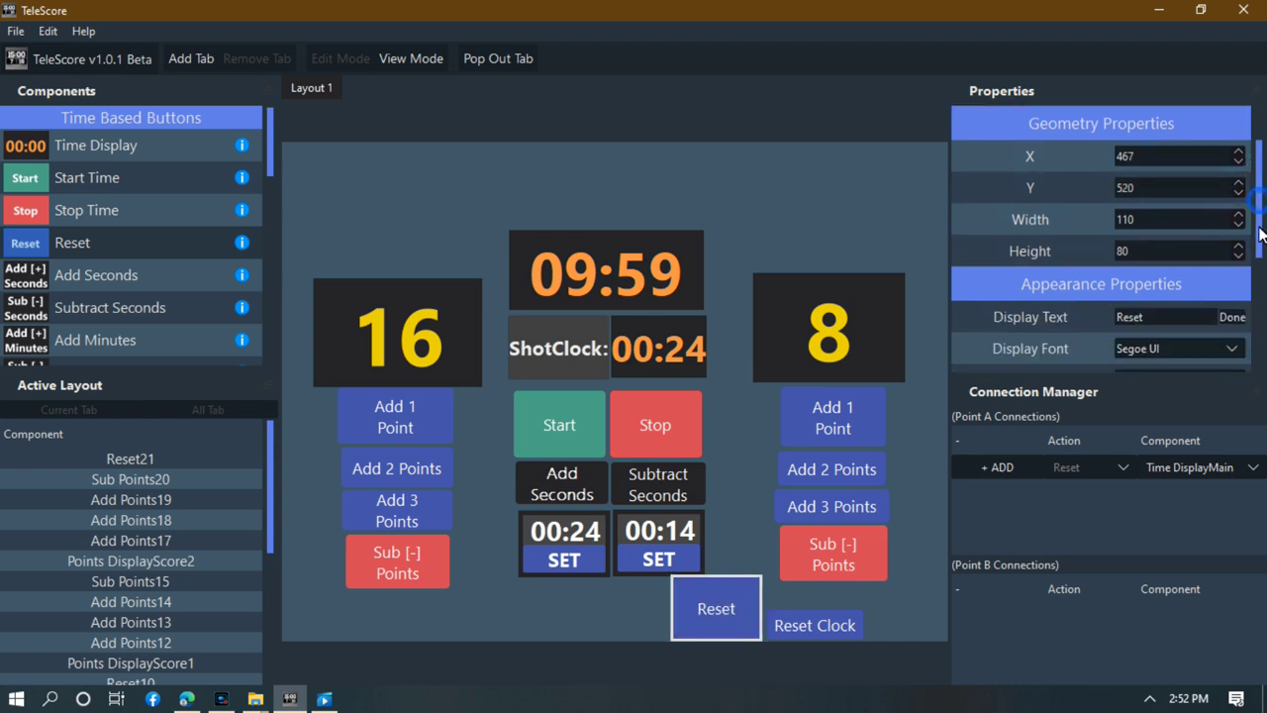
{"action": "left_click", "coordinate": [1130, 315]}
{"action": "left_click", "coordinate": [1232, 317]}
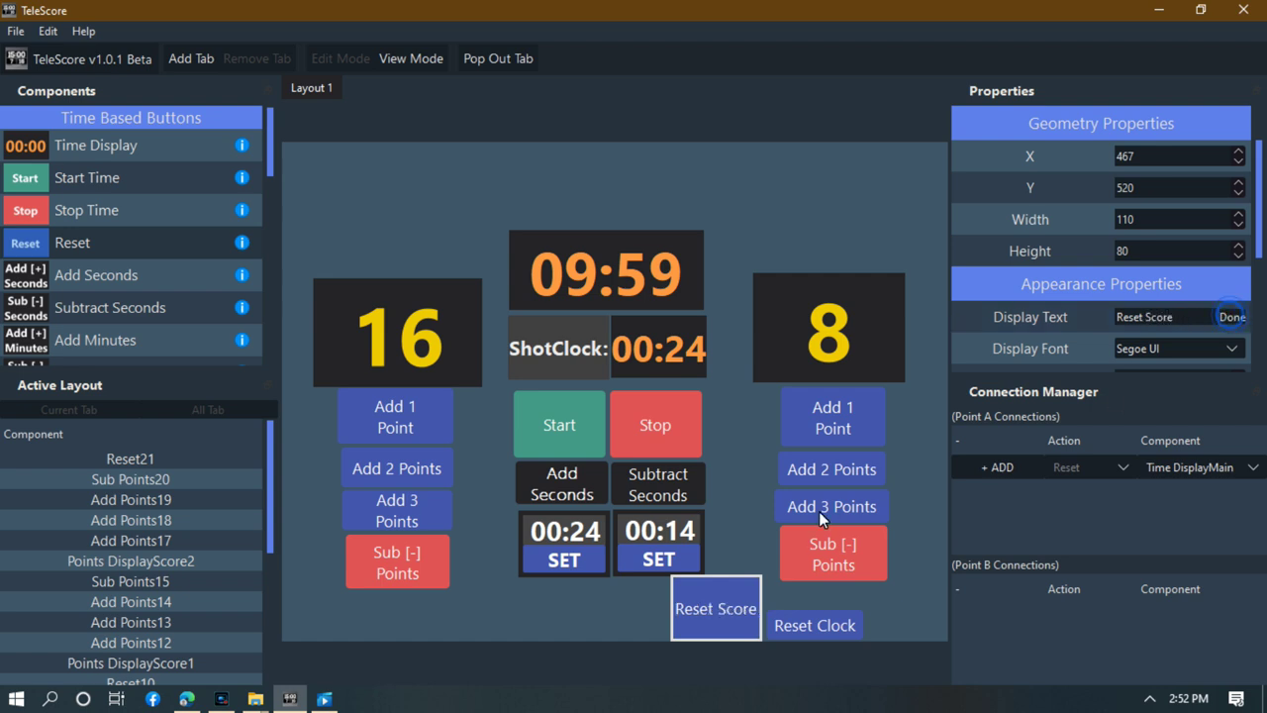
Resize Reset Score to about 120 by 37, move it to about X 681, Y 565, and shift Reset Clock beside it.
{"action": "left_click_drag", "start_coordinate": [759, 579], "coordinate": [771, 612]}
{"action": "left_click", "coordinate": [744, 580]}
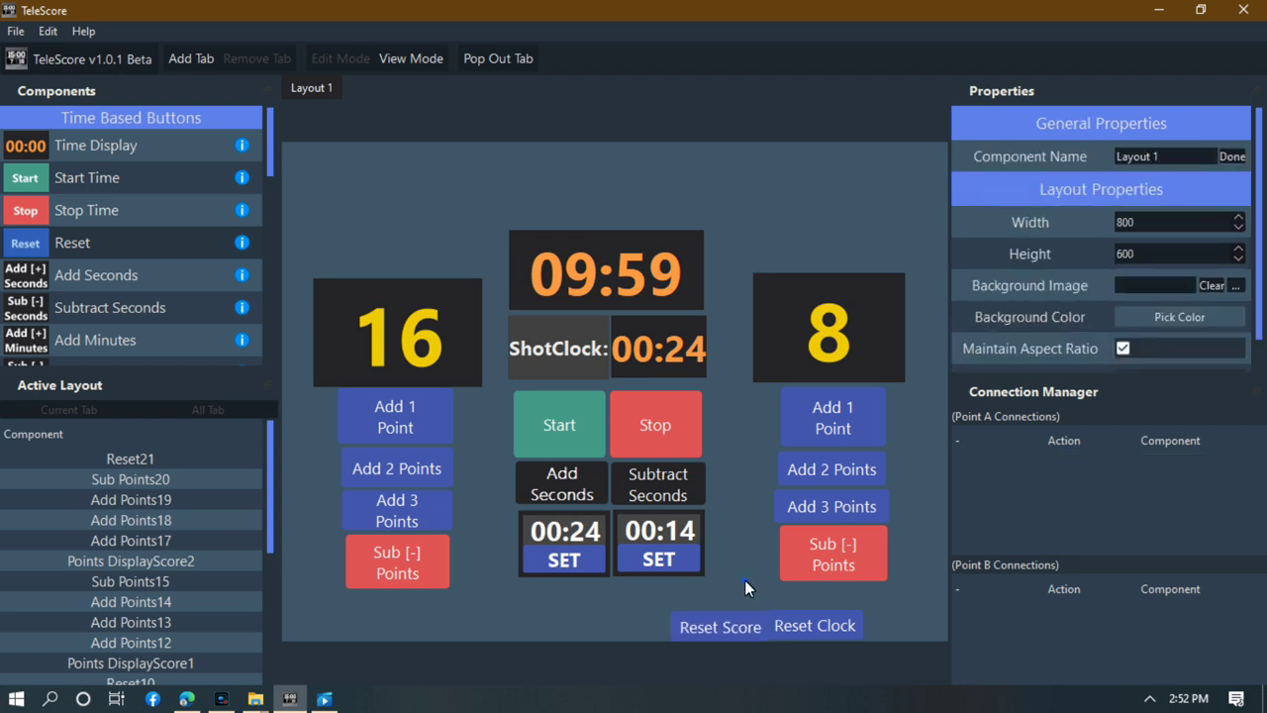
{"action": "left_click_drag", "start_coordinate": [742, 627], "coordinate": [918, 630]}
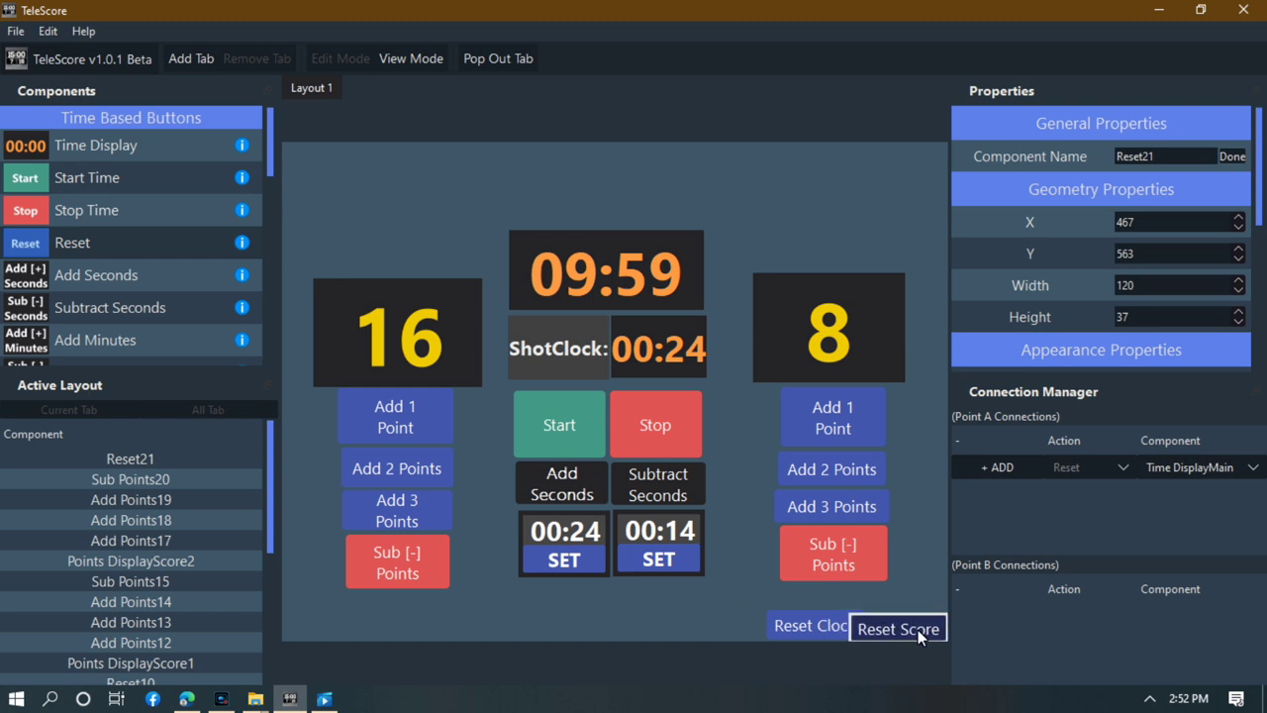
{"action": "left_click_drag", "start_coordinate": [818, 627], "coordinate": [806, 634]}
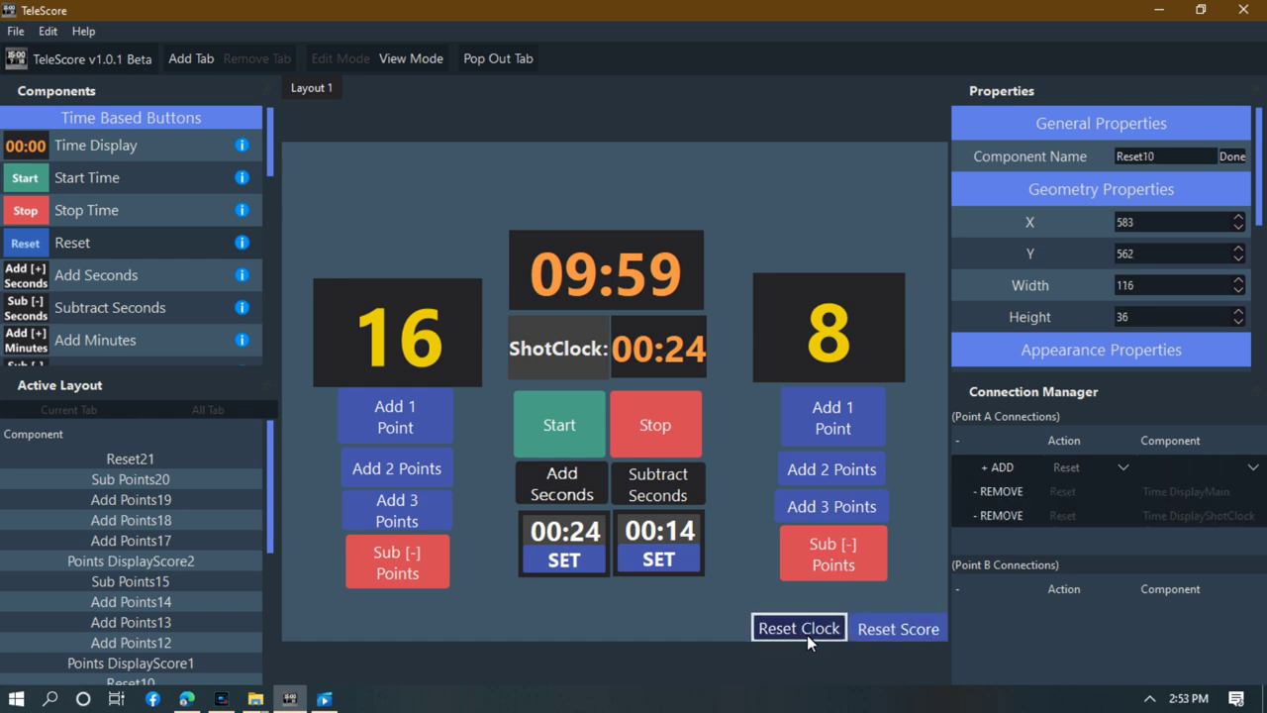
Add a Reset connection from the Reset Score button to Time DisplayMain and remove it again.
{"action": "left_click", "coordinate": [869, 628]}
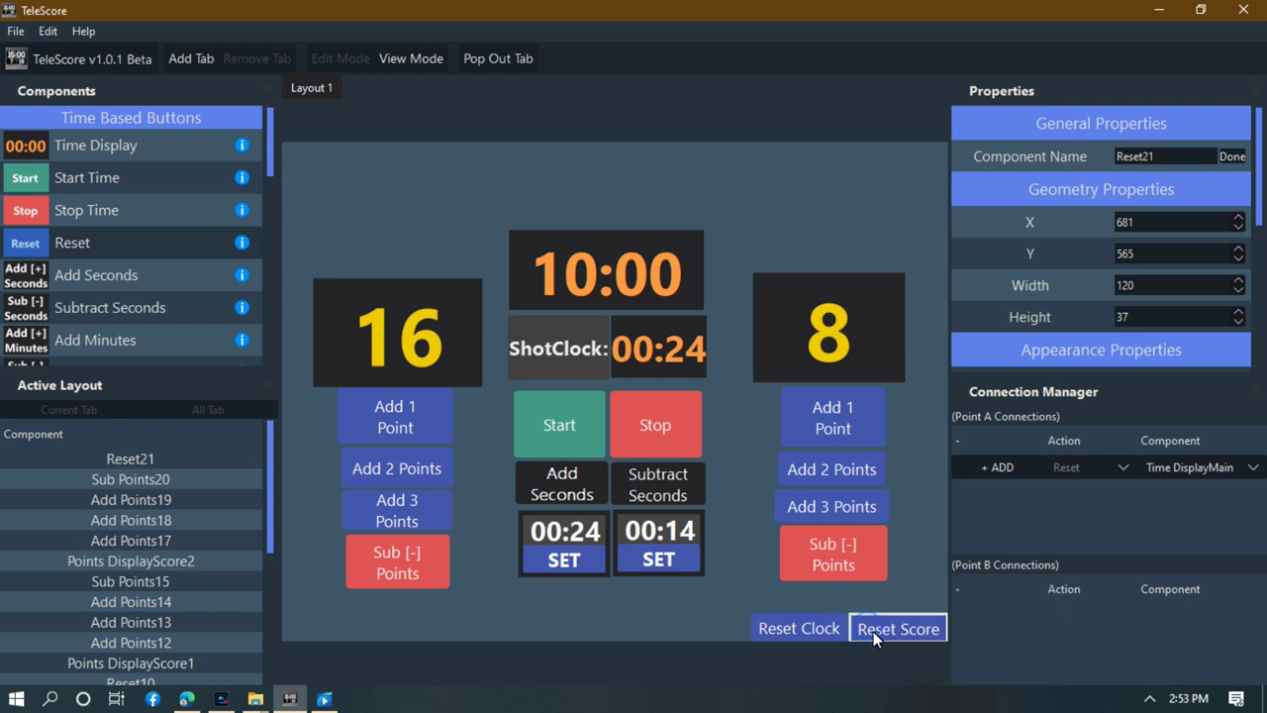
{"action": "left_click", "coordinate": [410, 336]}
{"action": "left_click", "coordinate": [869, 313]}
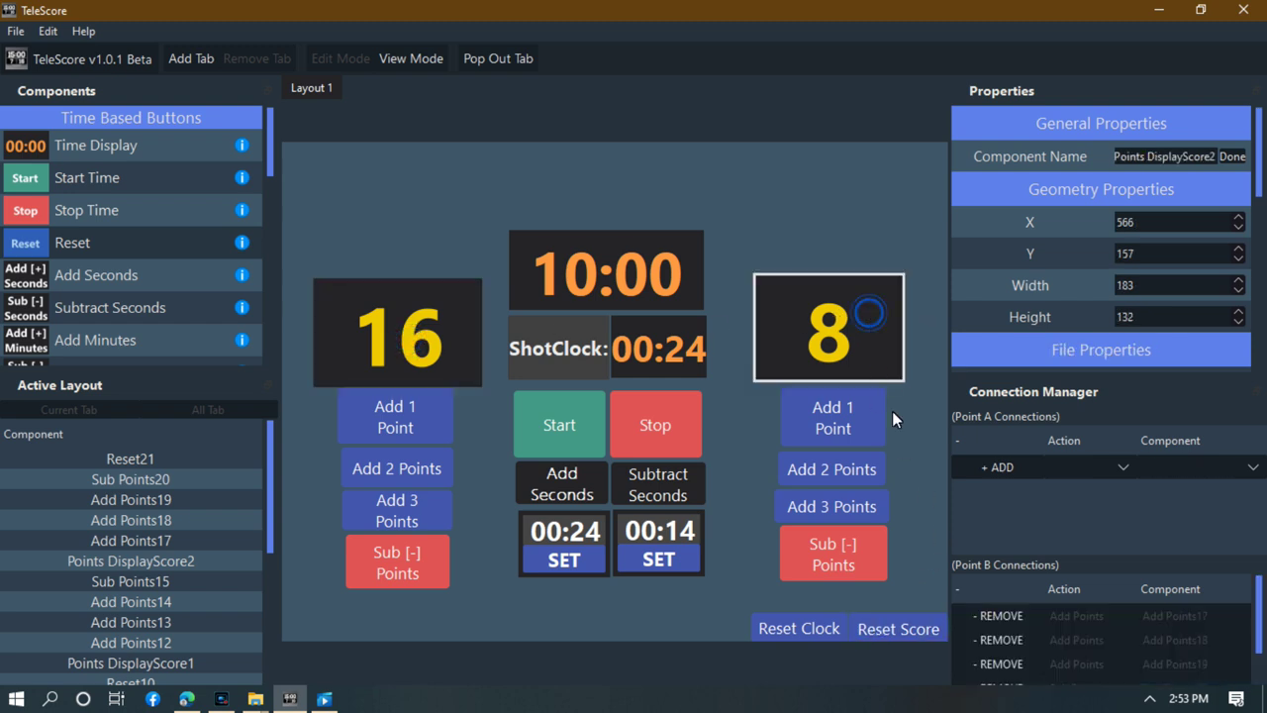
{"action": "left_click", "coordinate": [901, 628]}
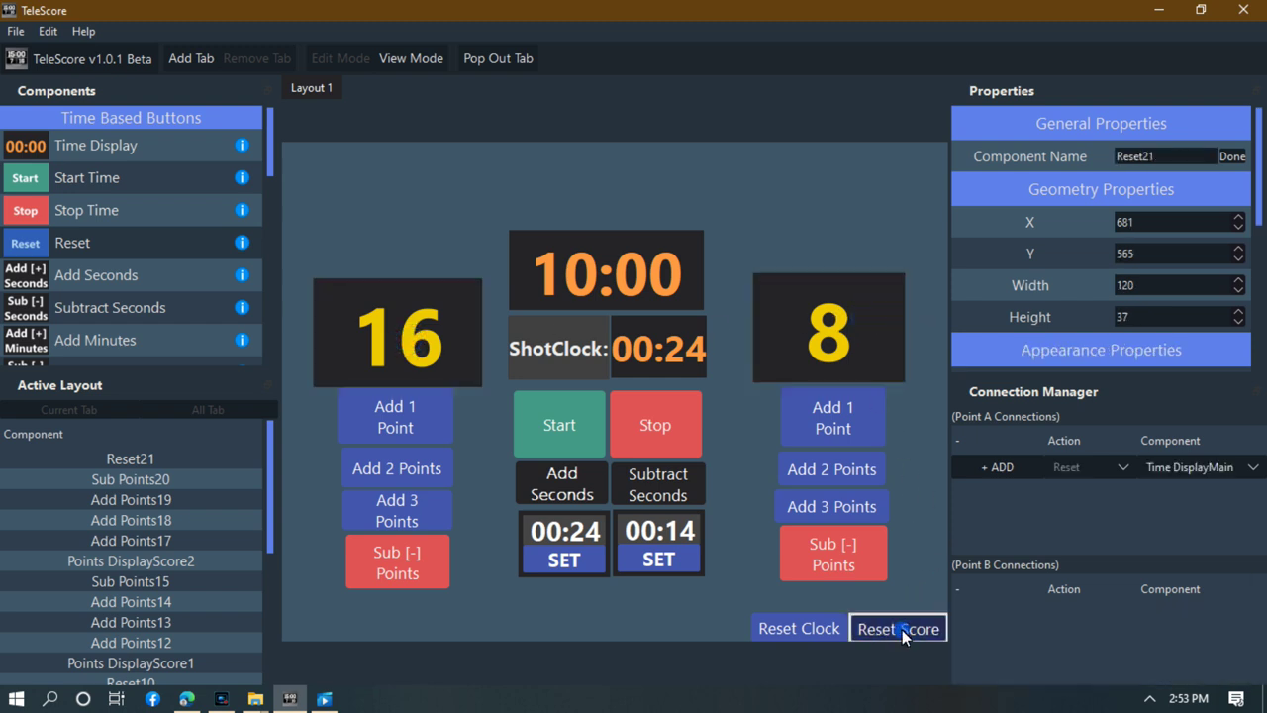
{"action": "left_click", "coordinate": [1239, 476]}
{"action": "left_click", "coordinate": [1001, 468]}
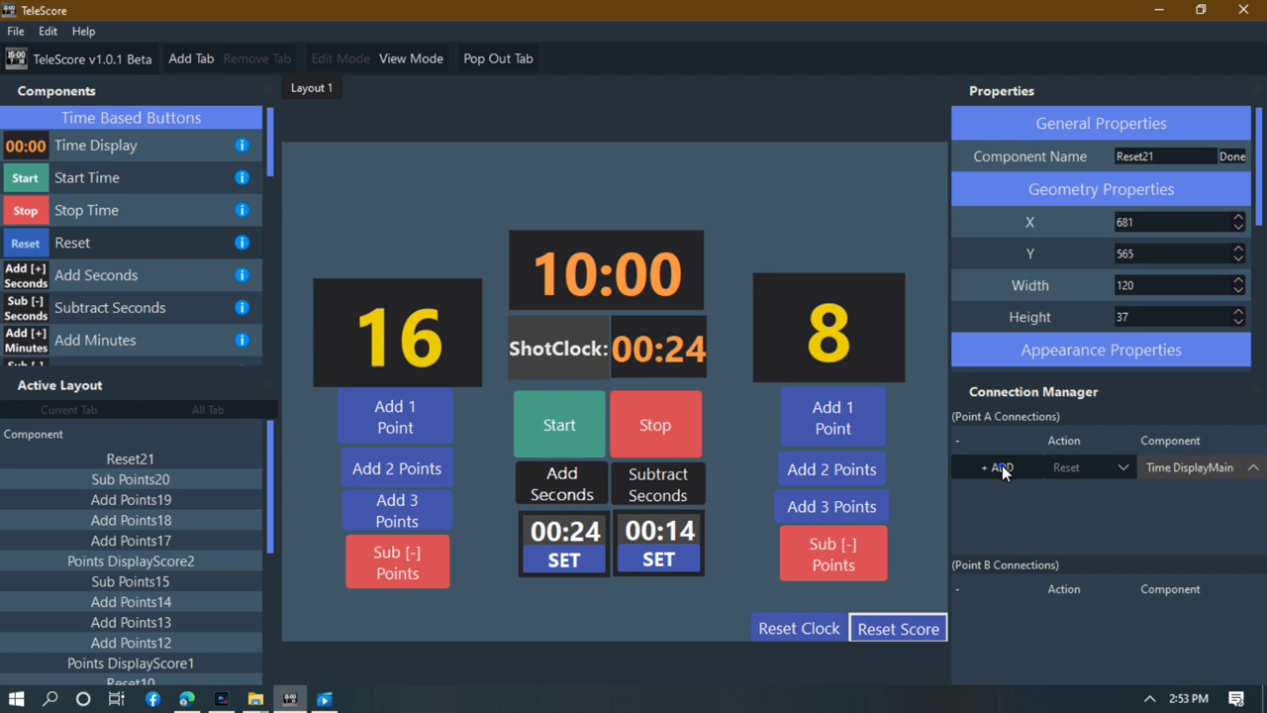
{"action": "left_click", "coordinate": [1003, 466]}
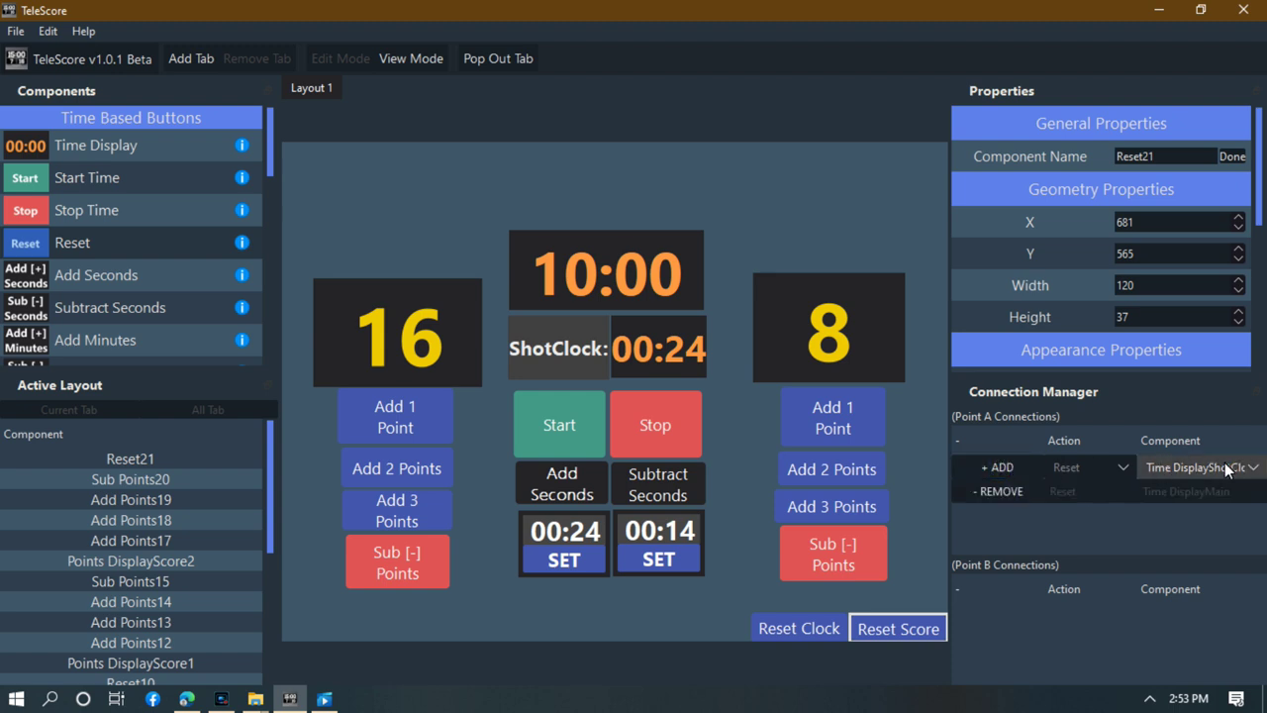
{"action": "left_click", "coordinate": [982, 487]}
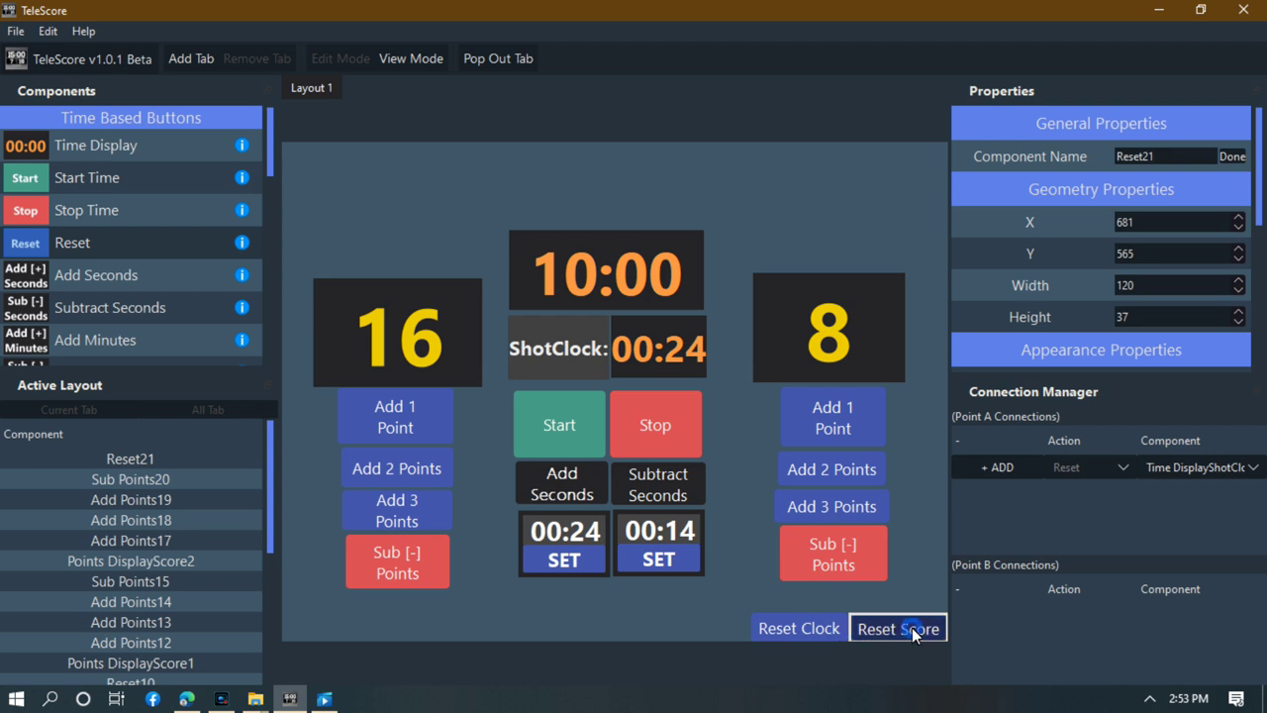
Examine the Reset Score and Reset Clock connection targets, the Reset Score properties and the component list for a way to reset points.
{"action": "left_click", "coordinate": [1249, 468]}
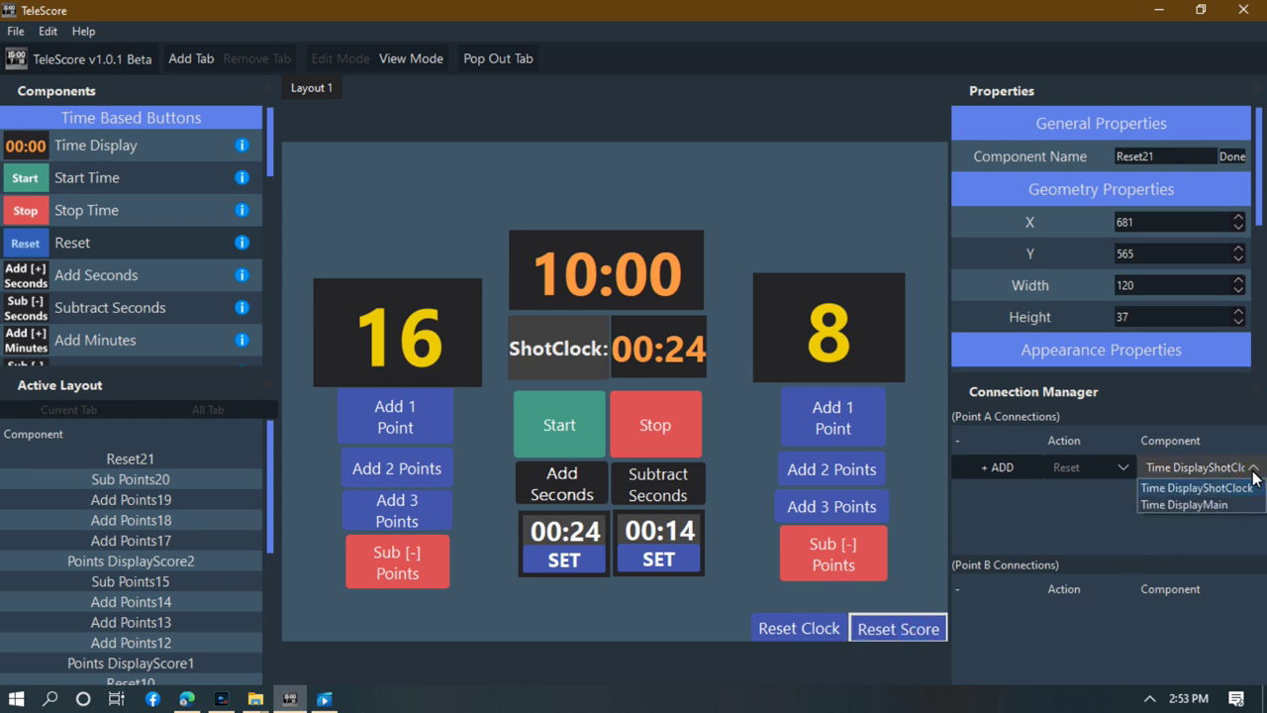
{"action": "left_click", "coordinate": [1221, 559]}
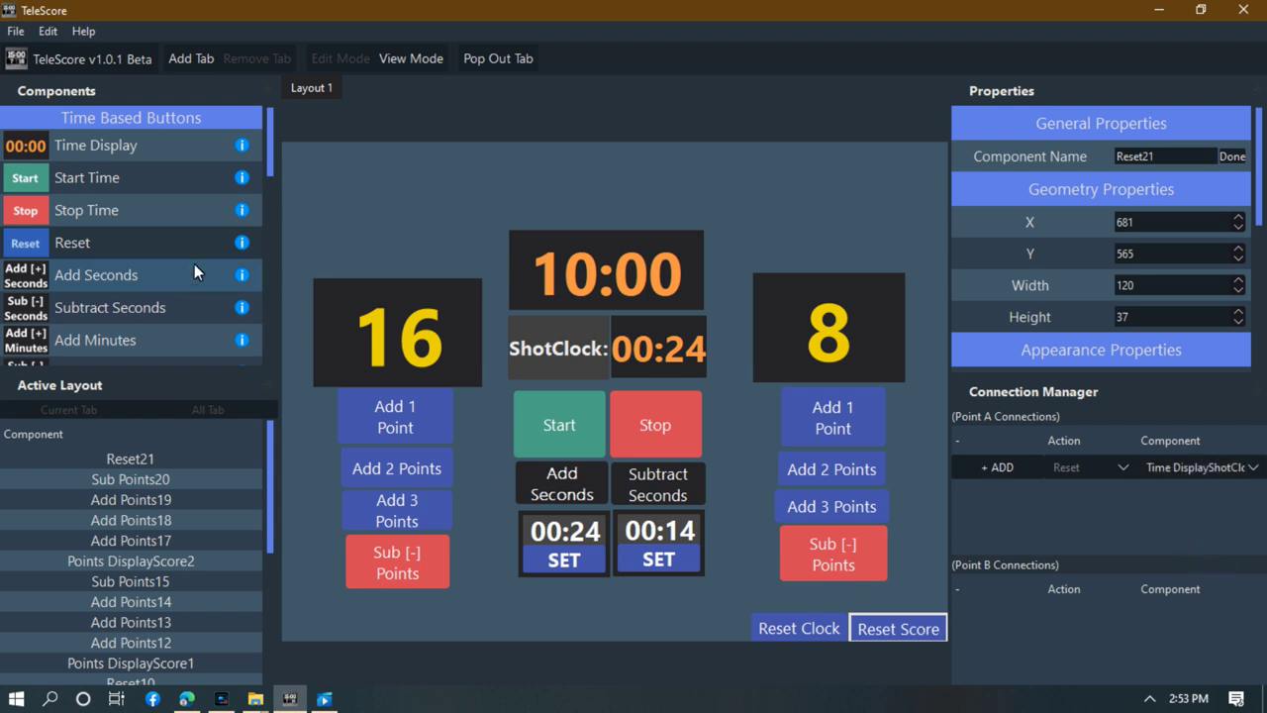
{"action": "left_click_drag", "start_coordinate": [267, 156], "coordinate": [284, 346]}
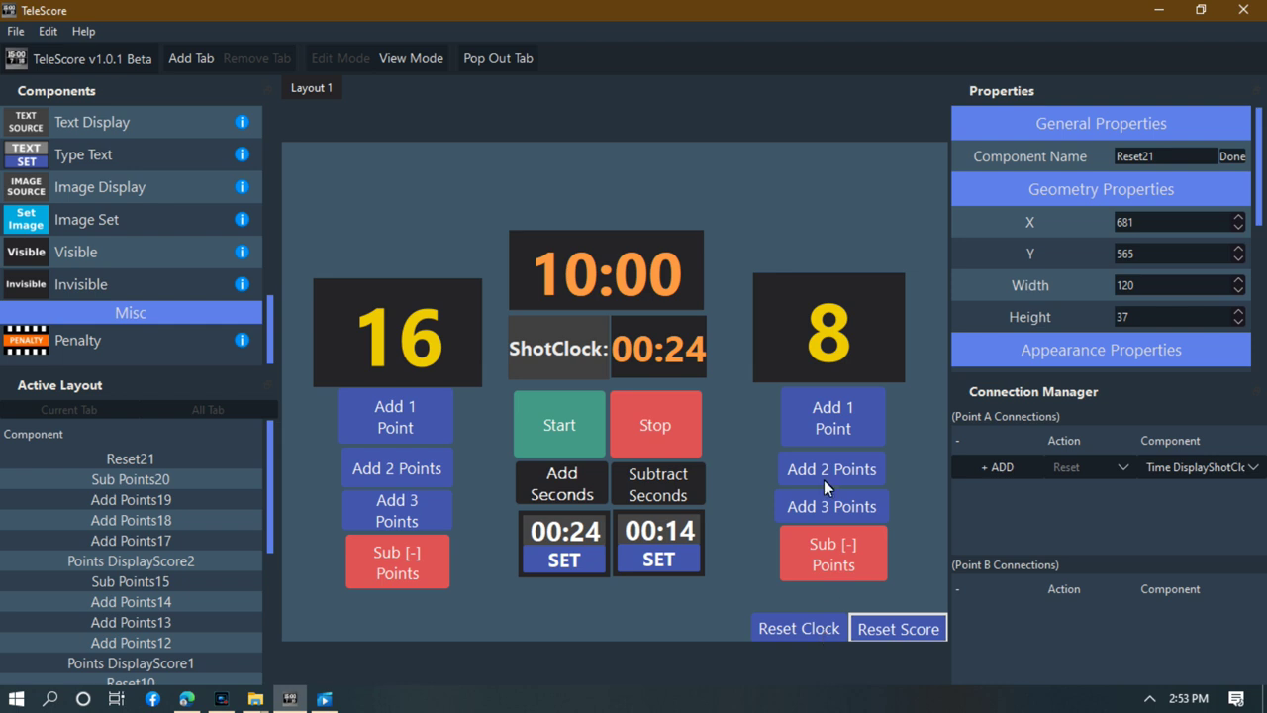
{"action": "left_click", "coordinate": [822, 630]}
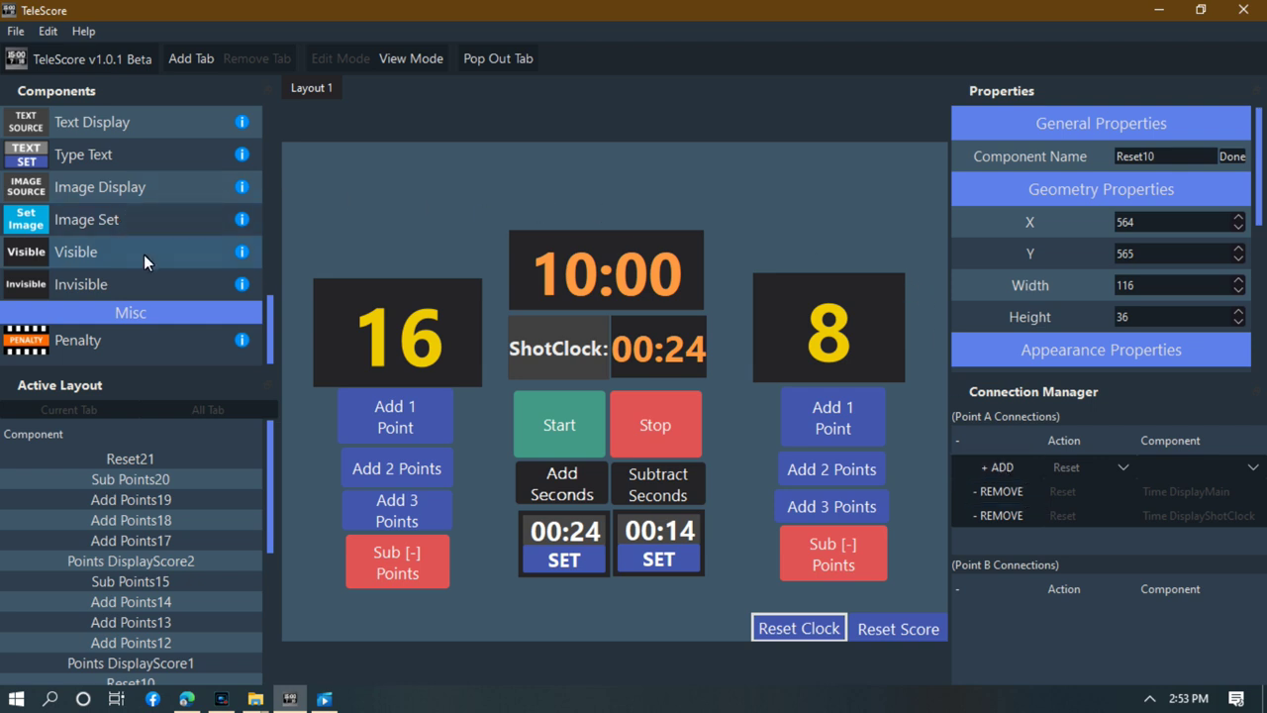
{"action": "left_click_drag", "start_coordinate": [267, 332], "coordinate": [270, 278]}
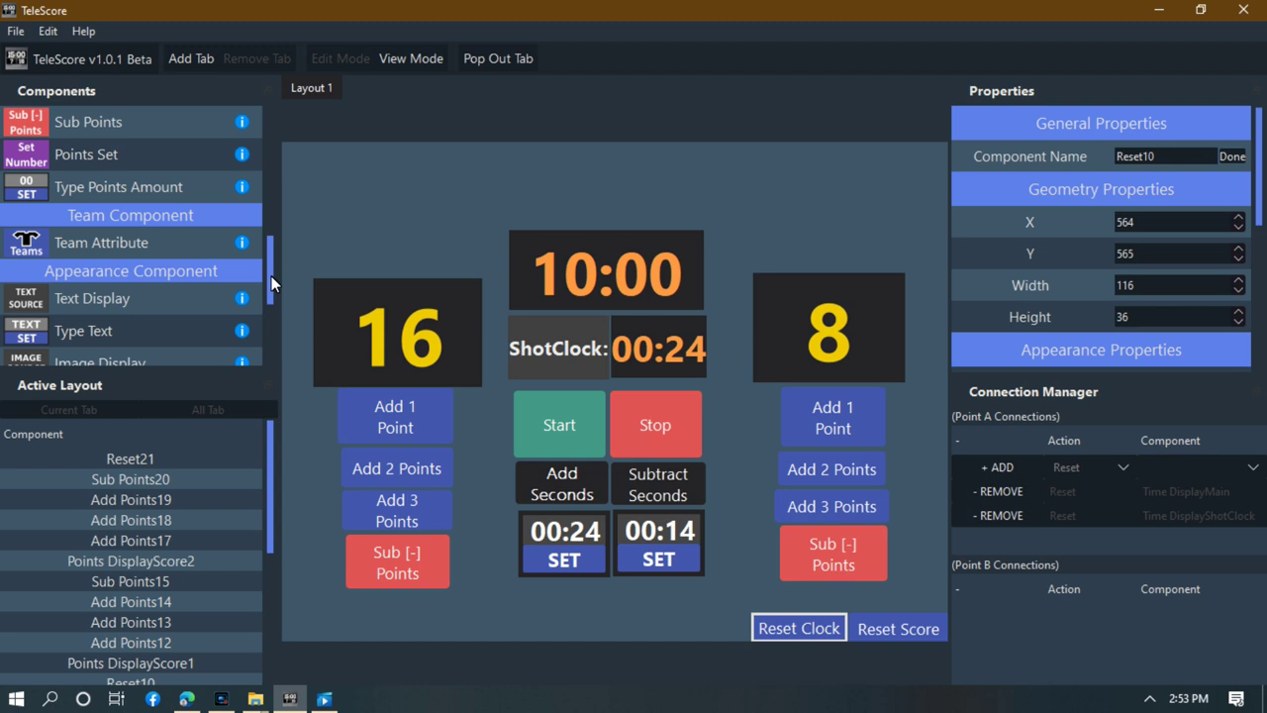
{"action": "left_click_drag", "start_coordinate": [271, 284], "coordinate": [278, 249]}
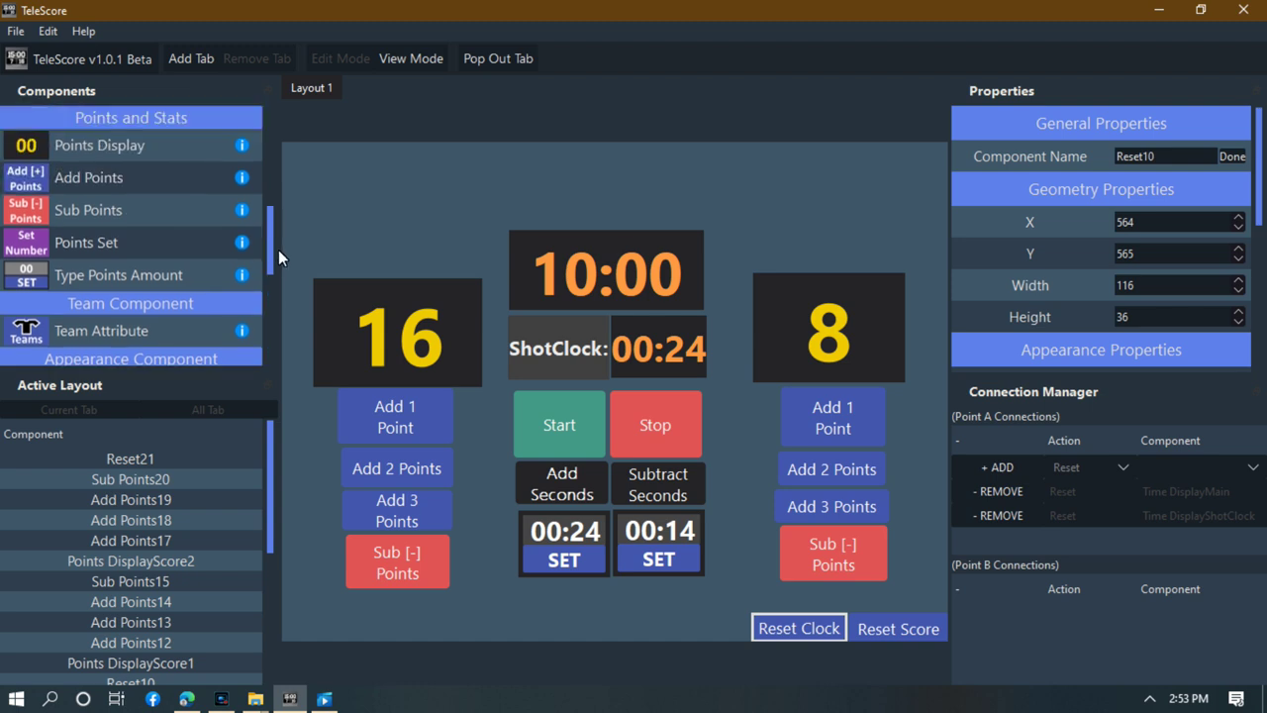
{"action": "left_click_drag", "start_coordinate": [279, 250], "coordinate": [275, 151]}
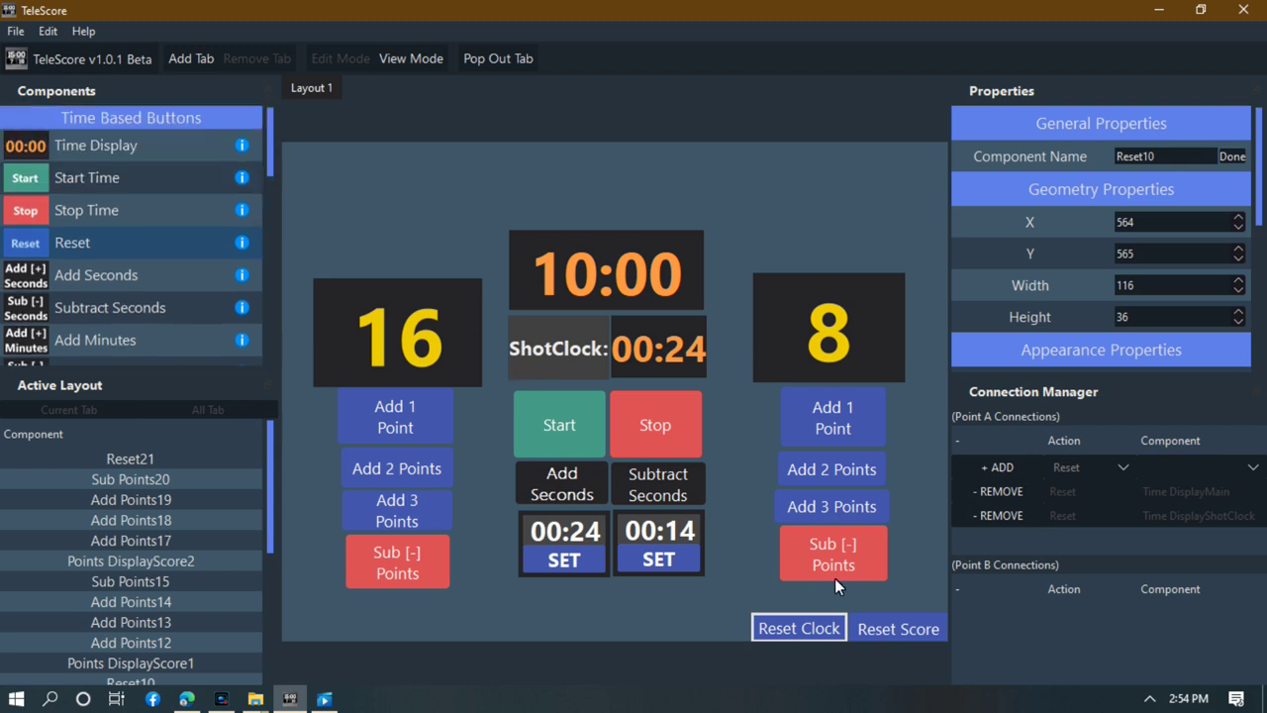
{"action": "left_click", "coordinate": [900, 636]}
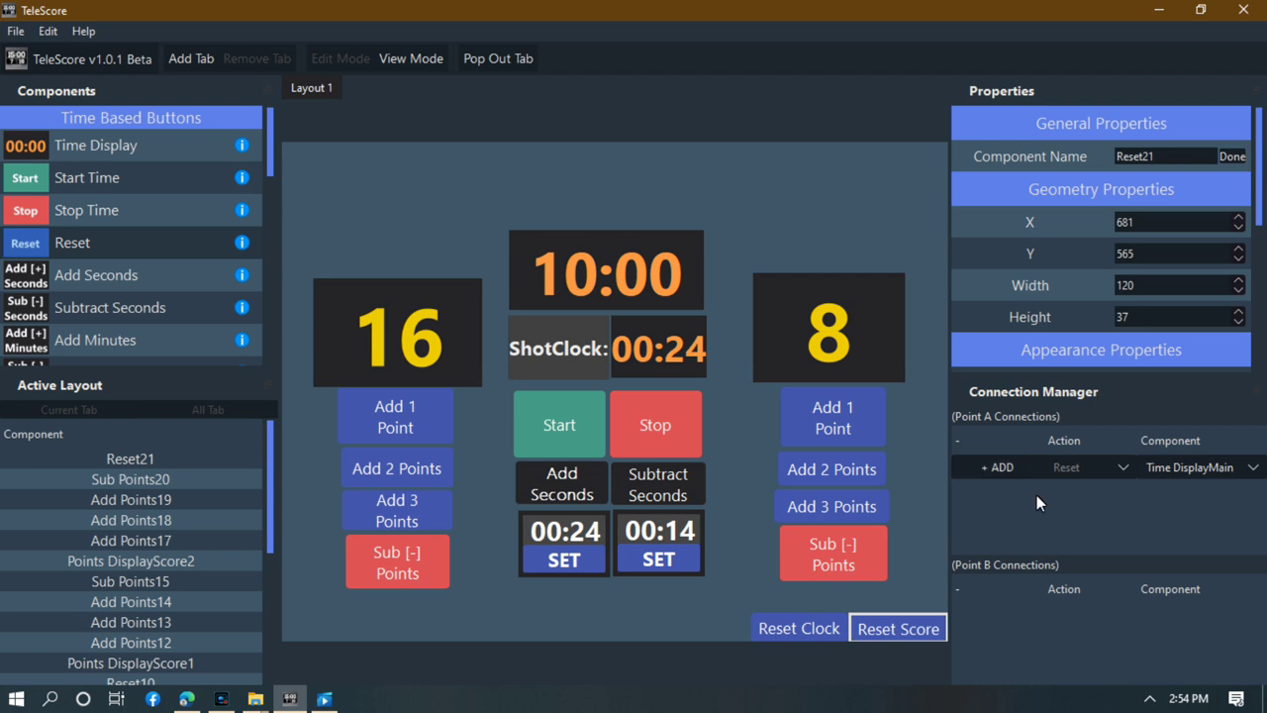
{"action": "left_click", "coordinate": [1249, 471]}
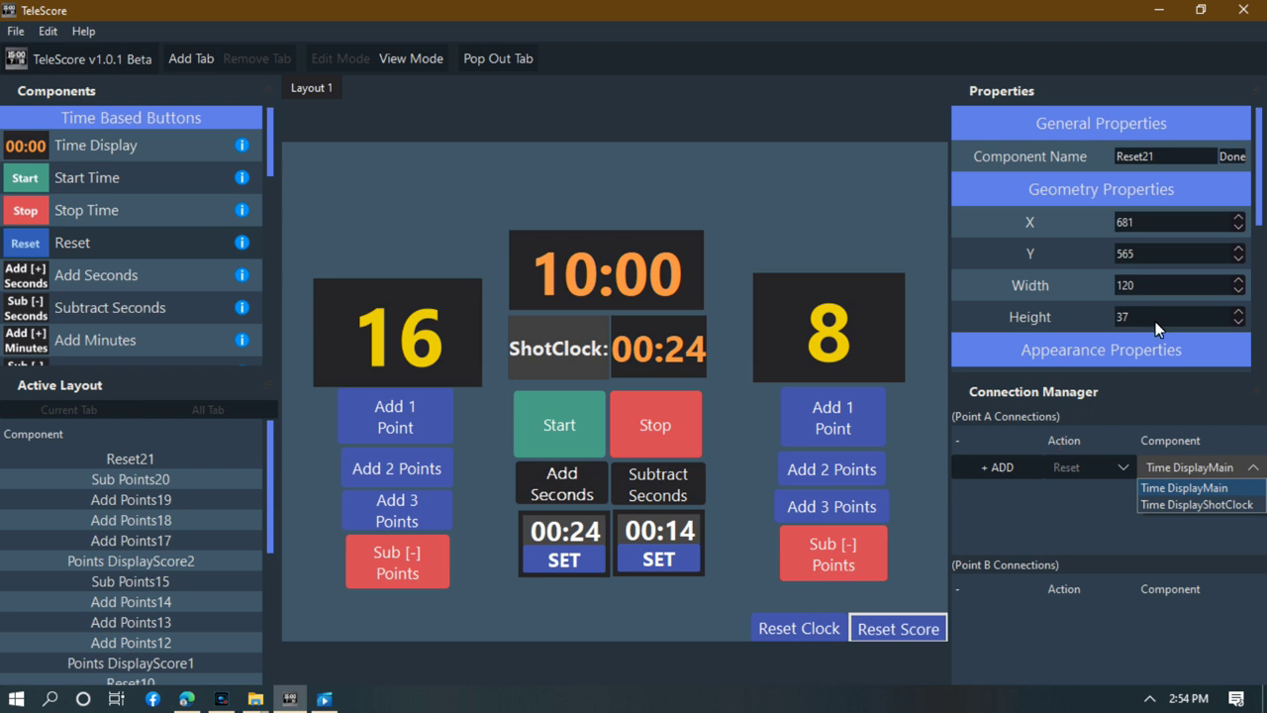
{"action": "left_click_drag", "start_coordinate": [1255, 205], "coordinate": [1255, 361]}
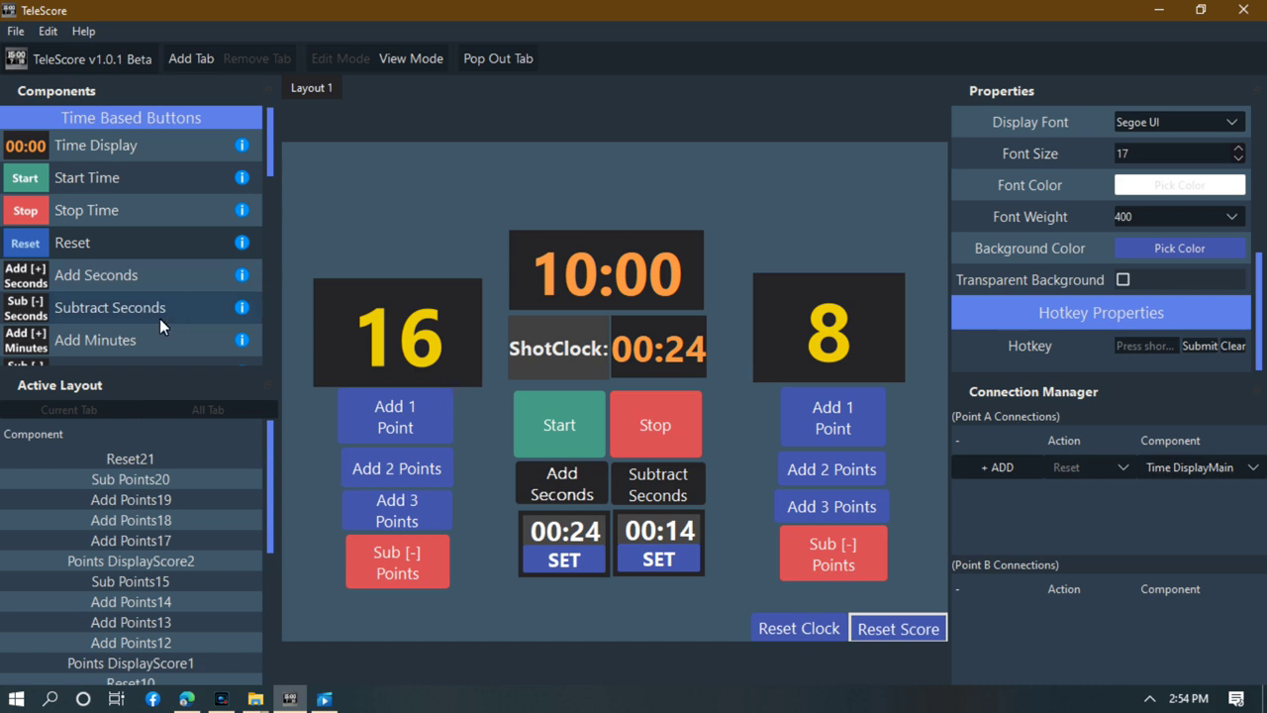
Look through the points components and delete the time-based Reset Score button from the layout.
{"action": "left_click", "coordinate": [216, 234]}
{"action": "left_click_drag", "start_coordinate": [270, 169], "coordinate": [274, 249]}
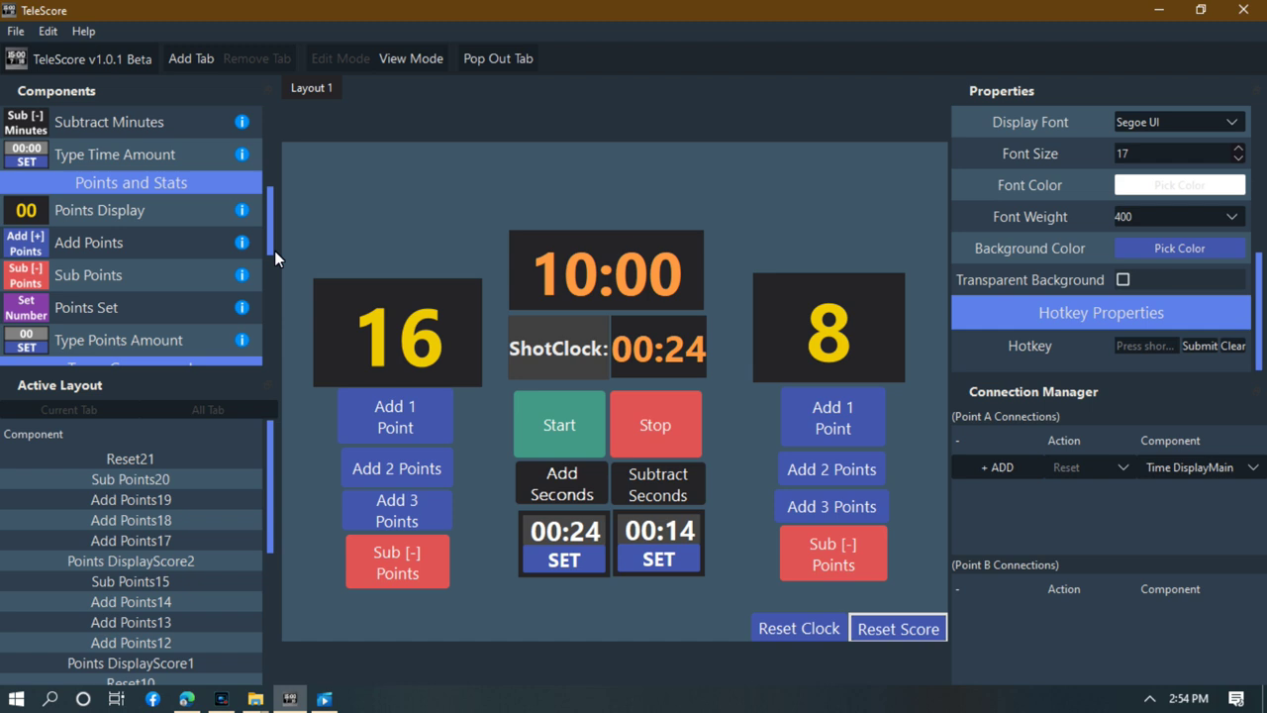
{"action": "left_click", "coordinate": [889, 636]}
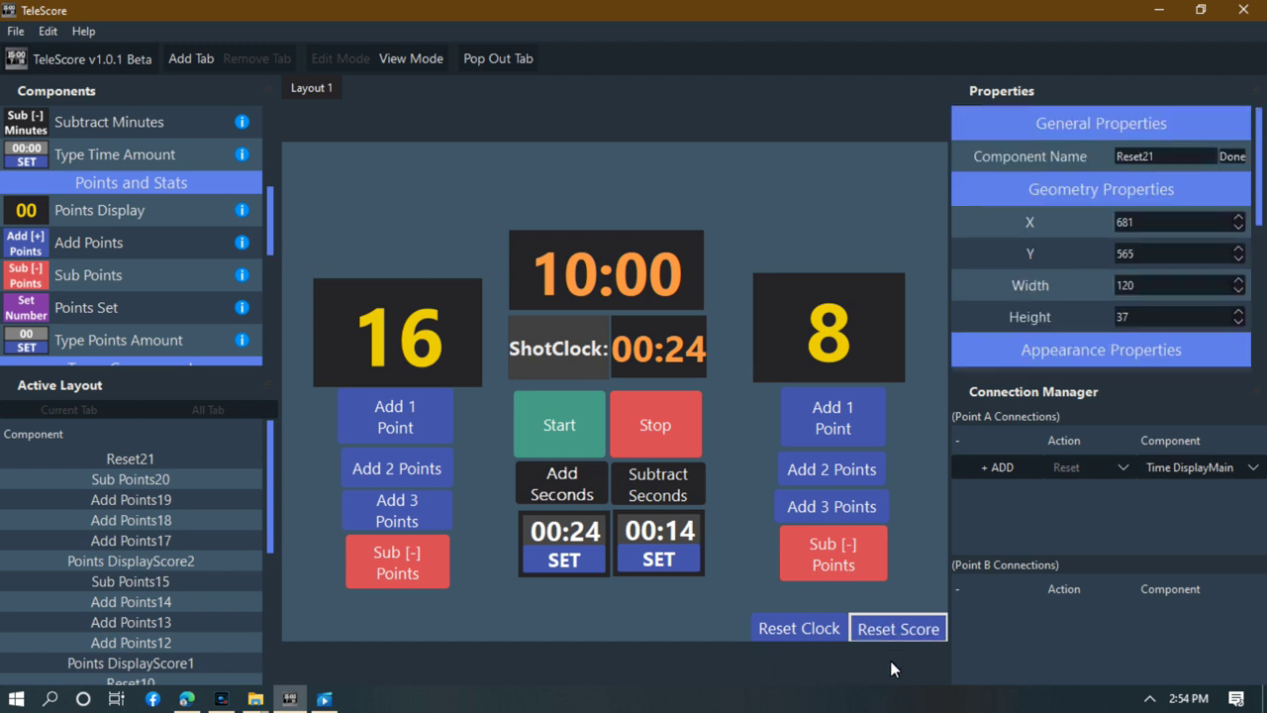
{"action": "right_click", "coordinate": [889, 631]}
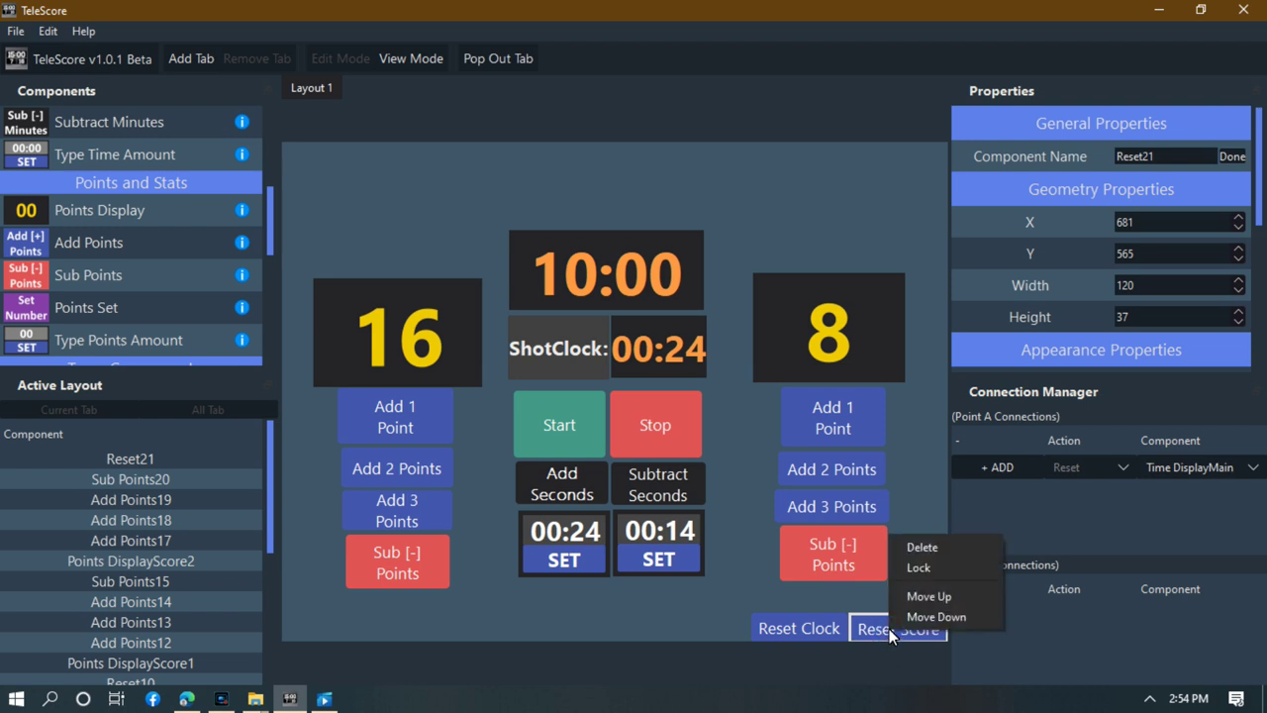
{"action": "left_click", "coordinate": [930, 544]}
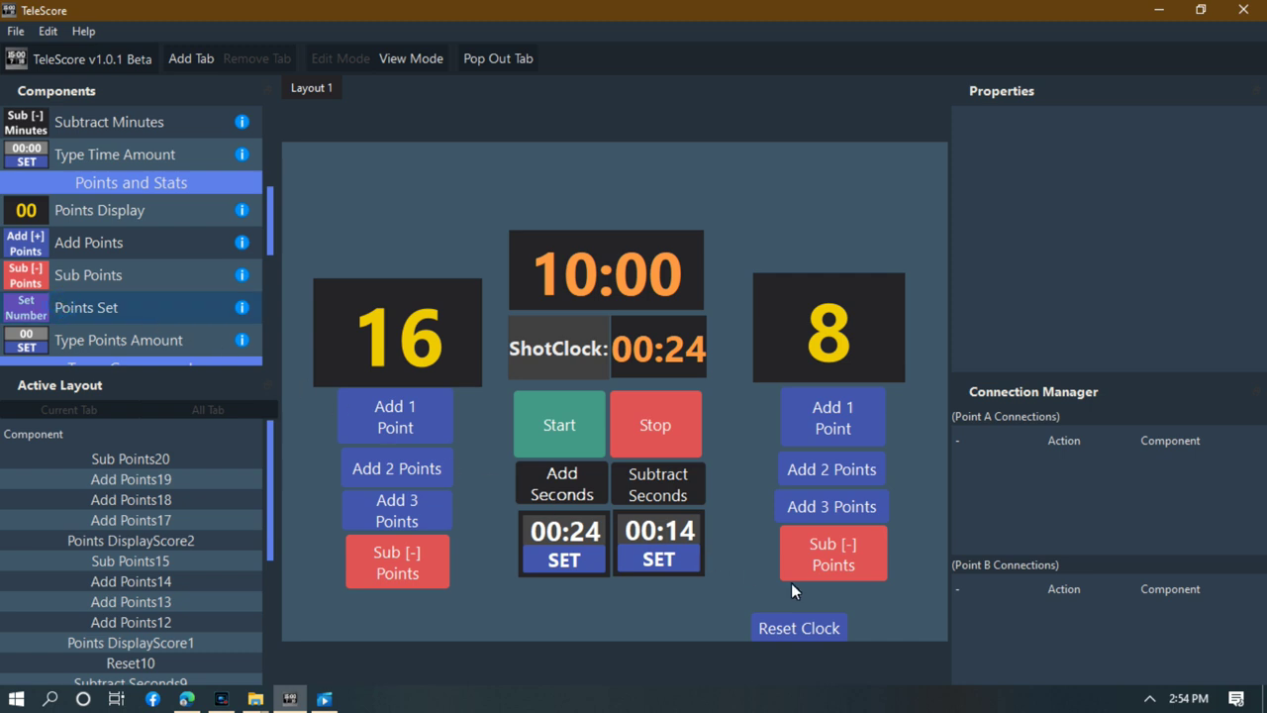
Place a Points Set button below the shot clock set buttons, resized to about 167 by 42, at about X 371, Y 544.
{"action": "left_click", "coordinate": [624, 590]}
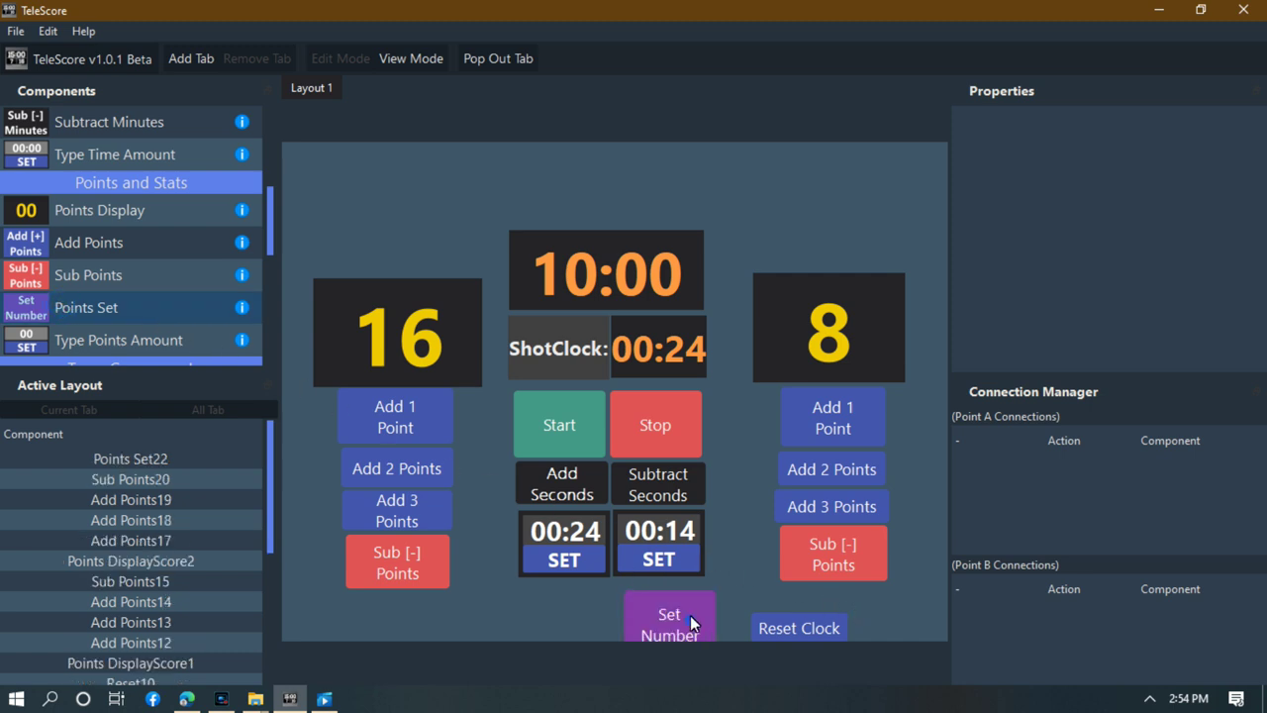
{"action": "left_click", "coordinate": [690, 614]}
{"action": "left_click_drag", "start_coordinate": [690, 613], "coordinate": [700, 608]}
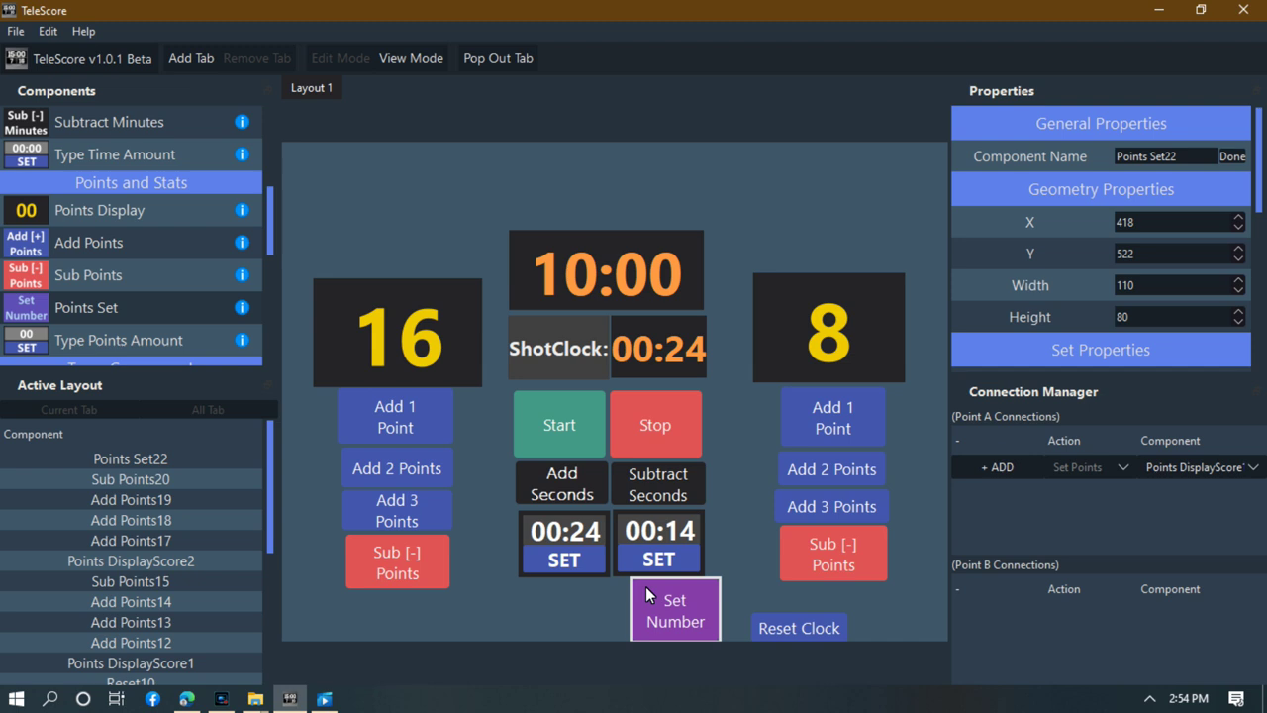
{"action": "left_click_drag", "start_coordinate": [636, 579], "coordinate": [583, 609]}
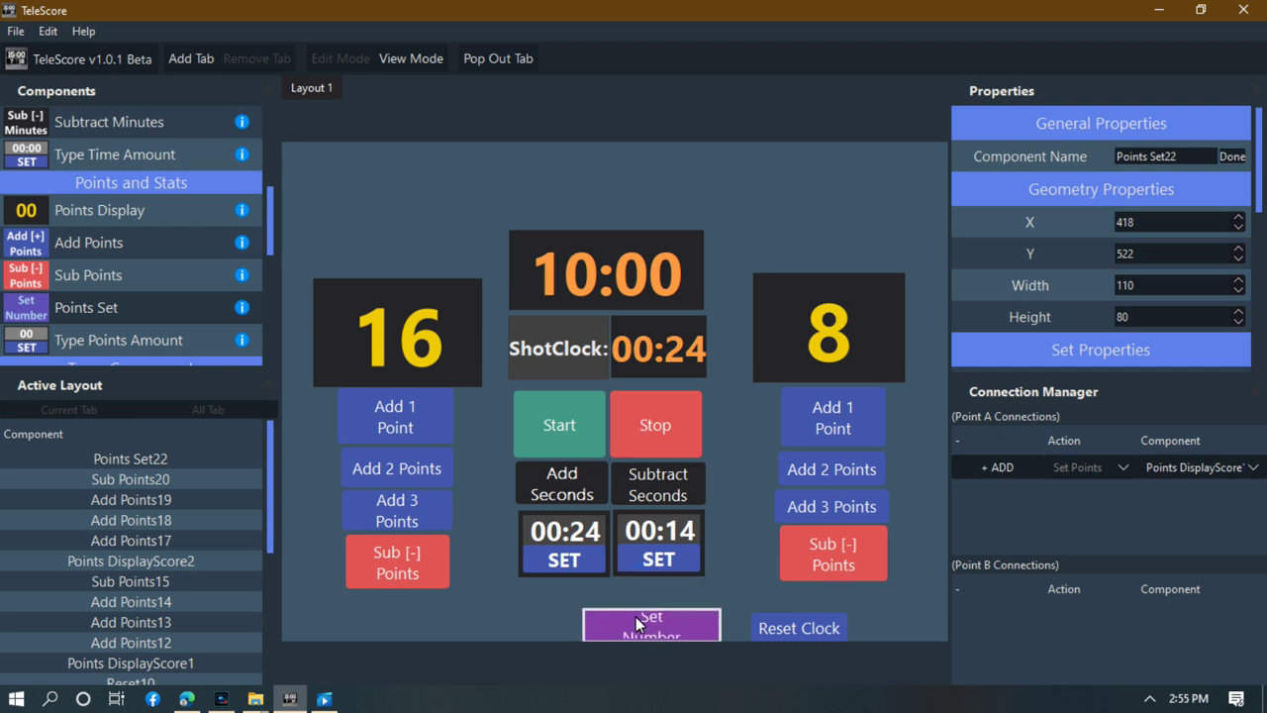
{"action": "left_click_drag", "start_coordinate": [660, 615], "coordinate": [660, 601]}
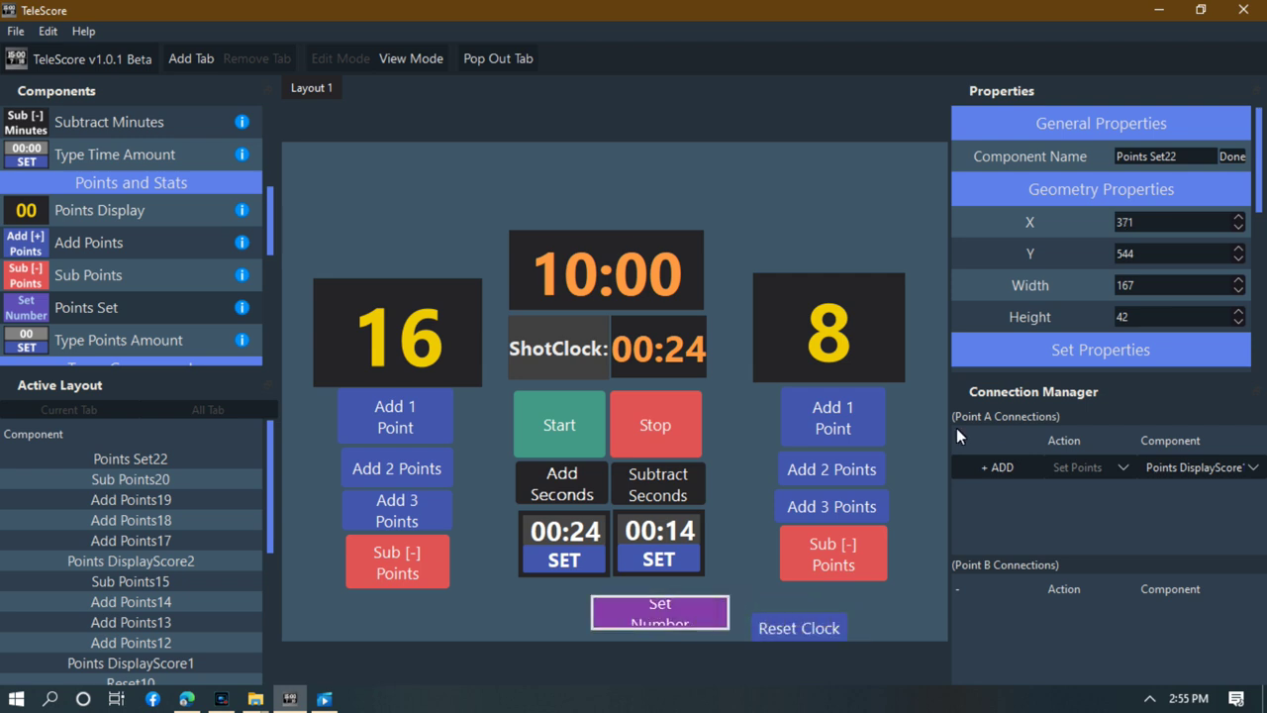
Set the display text of the Points Set button to "Reset Score".
{"action": "scroll", "coordinate": [1261, 198], "scroll_direction": "down", "scroll_amount": 3}
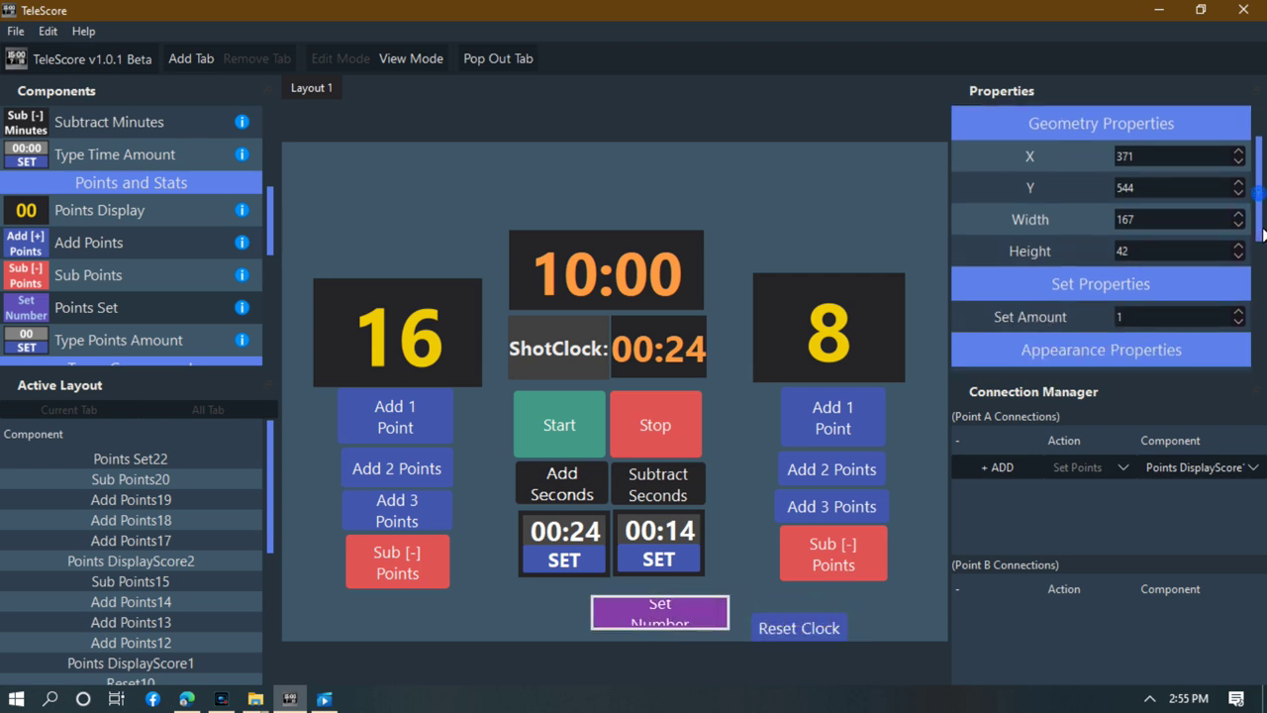
{"action": "scroll", "coordinate": [1261, 198], "scroll_direction": "down", "scroll_amount": 1}
{"action": "left_click_drag", "start_coordinate": [1182, 253], "coordinate": [1076, 255]}
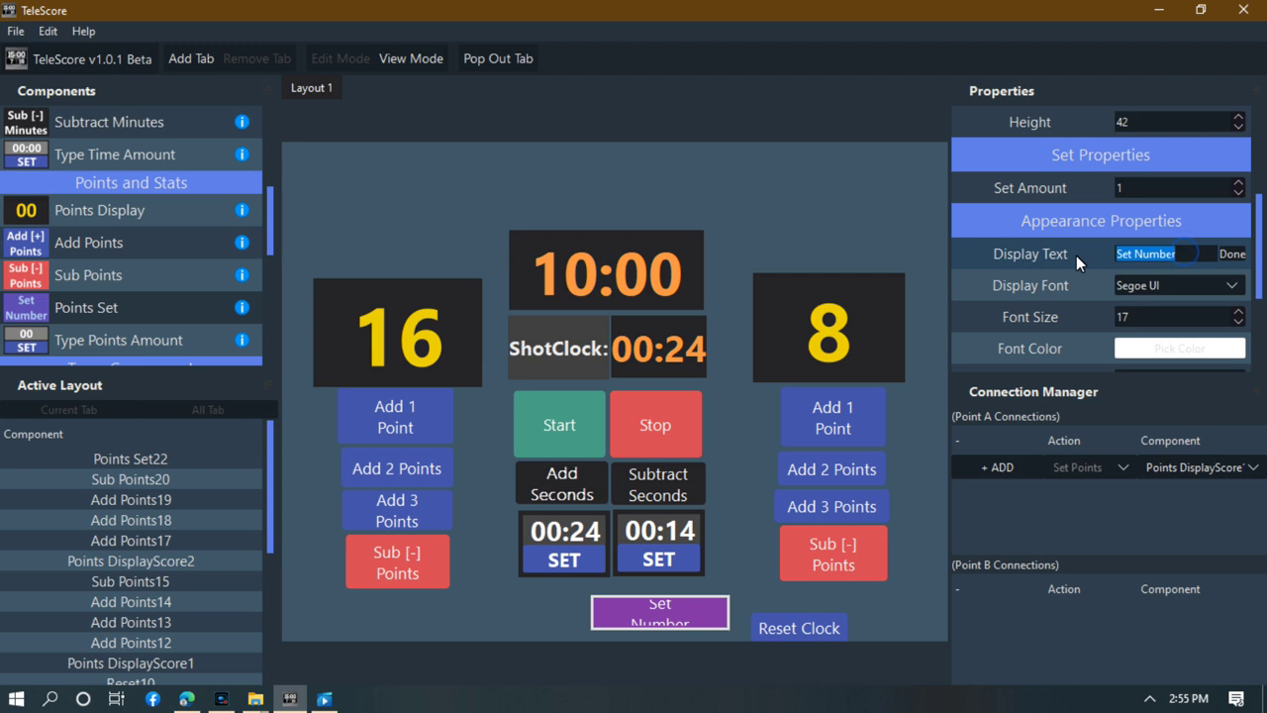
{"action": "type", "text": "Reset"}
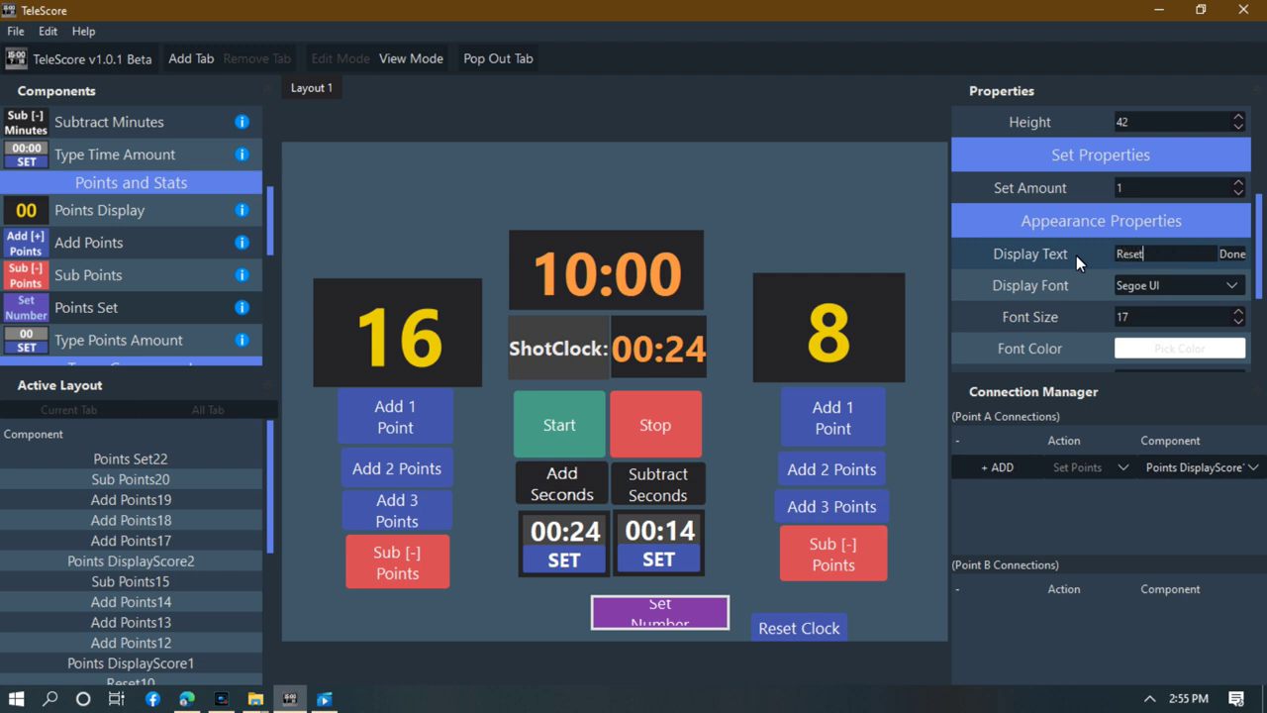
{"action": "type", "text": " Score"}
{"action": "left_click", "coordinate": [1232, 253]}
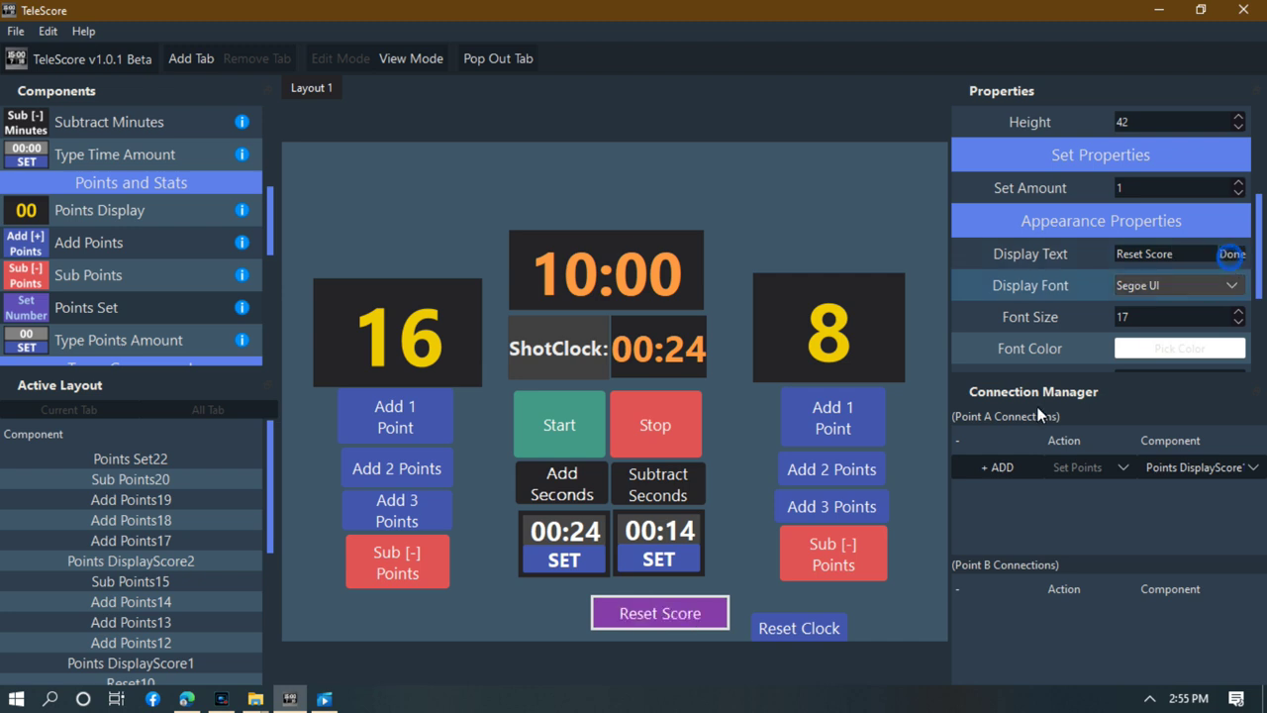
Resize Reset Score to about 134 by 35, move it into the layout's lower-right corner and shift Reset Clock directly beside it.
{"action": "left_click", "coordinate": [729, 629]}
{"action": "left_click", "coordinate": [729, 625]}
{"action": "left_click", "coordinate": [730, 627]}
{"action": "left_click_drag", "start_coordinate": [727, 626], "coordinate": [711, 613]}
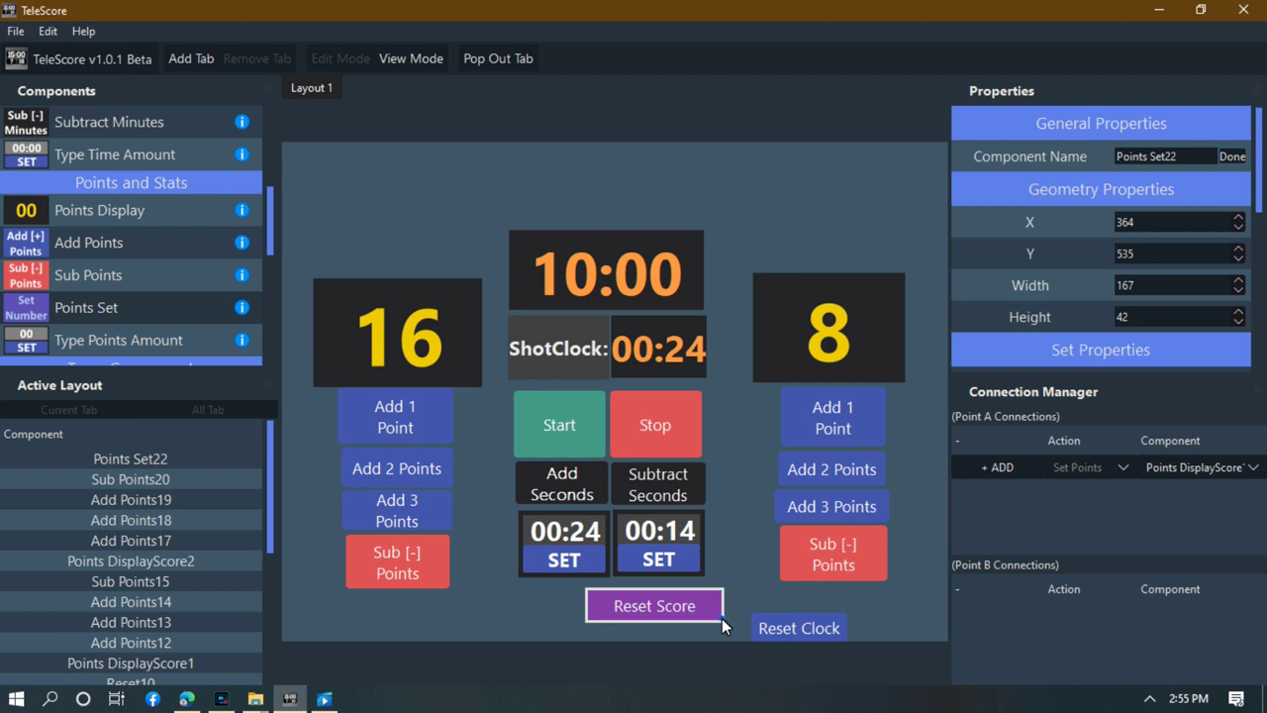
{"action": "left_click_drag", "start_coordinate": [697, 617], "coordinate": [681, 609]}
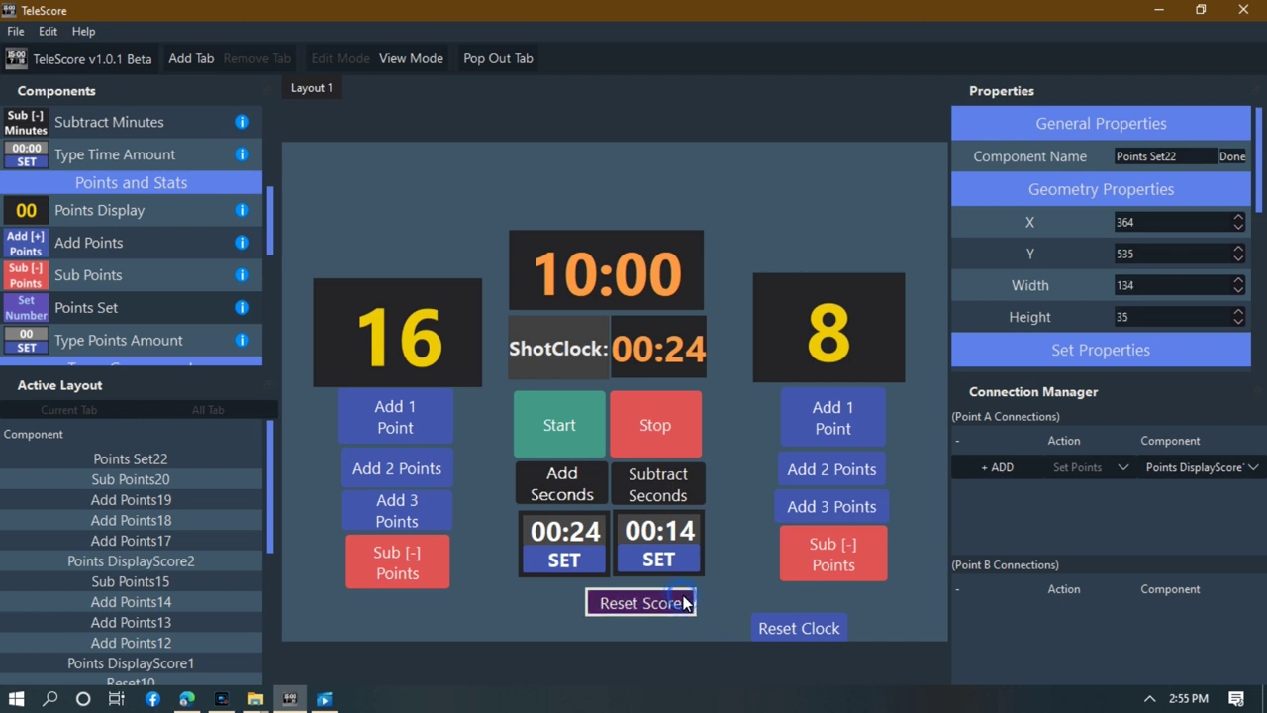
{"action": "left_click_drag", "start_coordinate": [645, 601], "coordinate": [895, 628]}
{"action": "left_click", "coordinate": [796, 628]}
{"action": "left_click_drag", "start_coordinate": [795, 629], "coordinate": [786, 640]}
{"action": "left_click", "coordinate": [714, 615]}
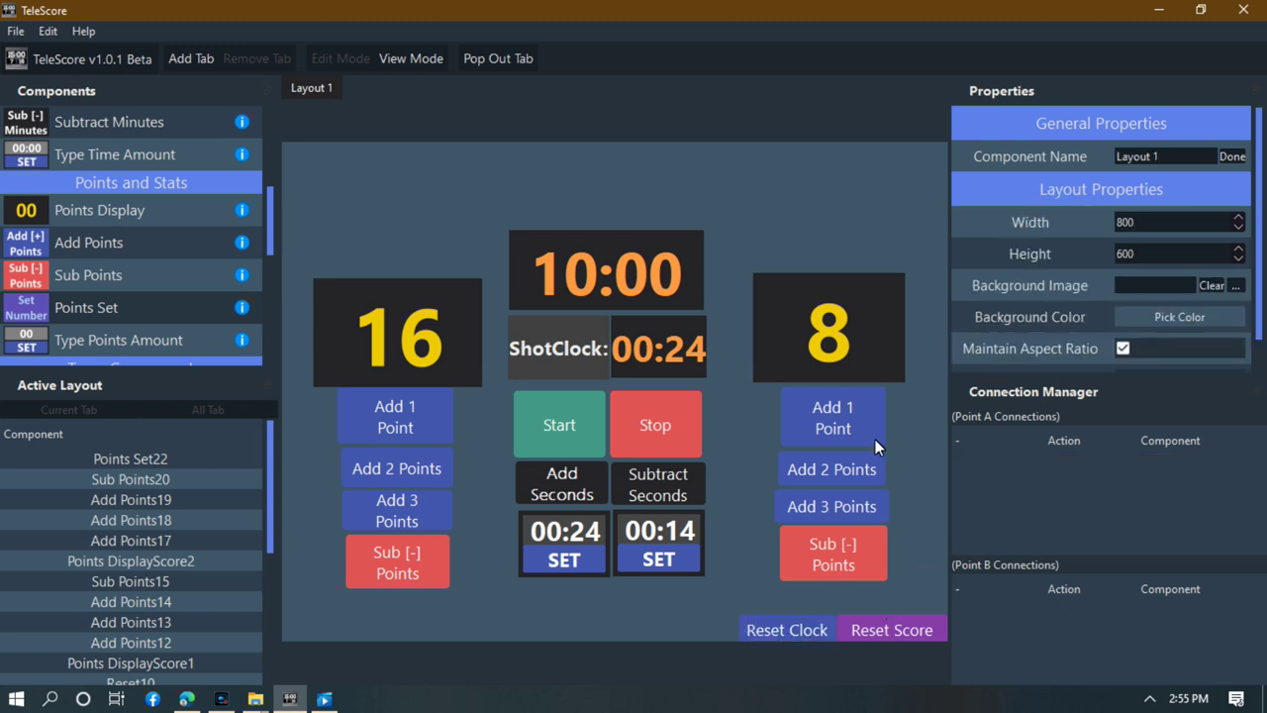
Add Set Points connections from Reset Score to Points DisplayScore1 and Points DisplayScore2, and test the button.
{"action": "left_click", "coordinate": [919, 629]}
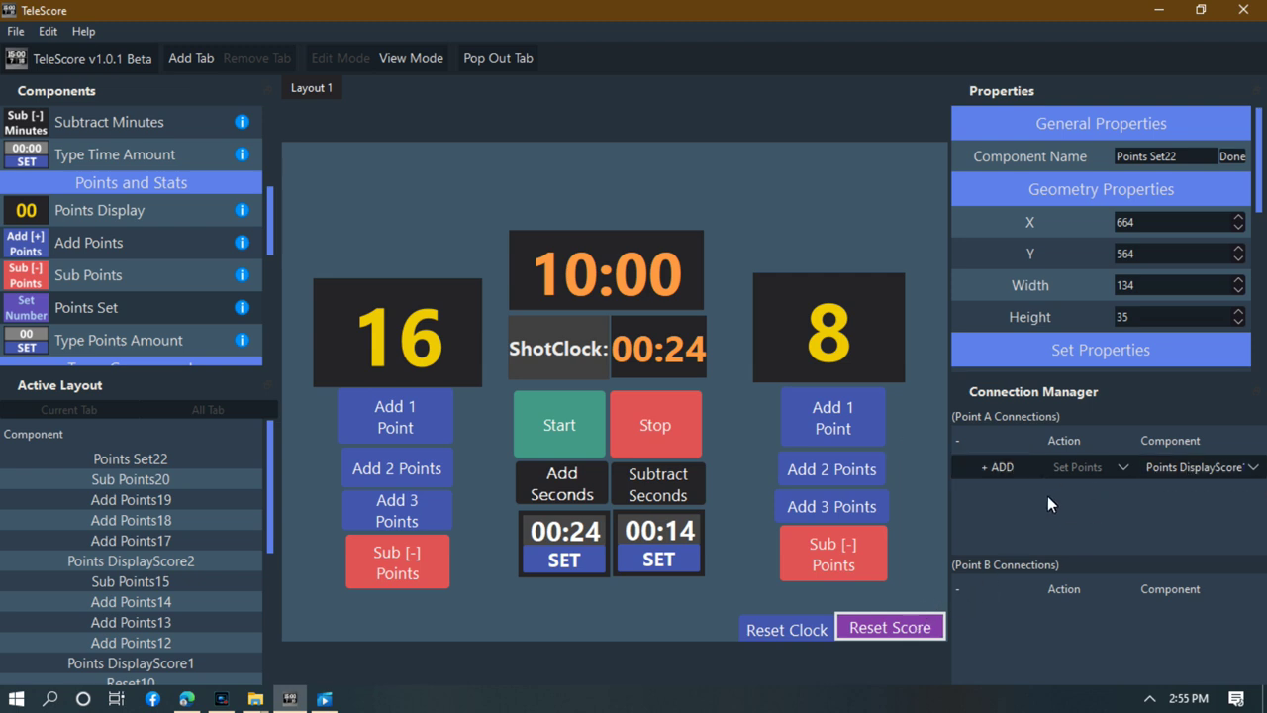
{"action": "left_click", "coordinate": [1260, 472]}
{"action": "left_click", "coordinate": [1249, 492]}
{"action": "left_click", "coordinate": [1018, 467]}
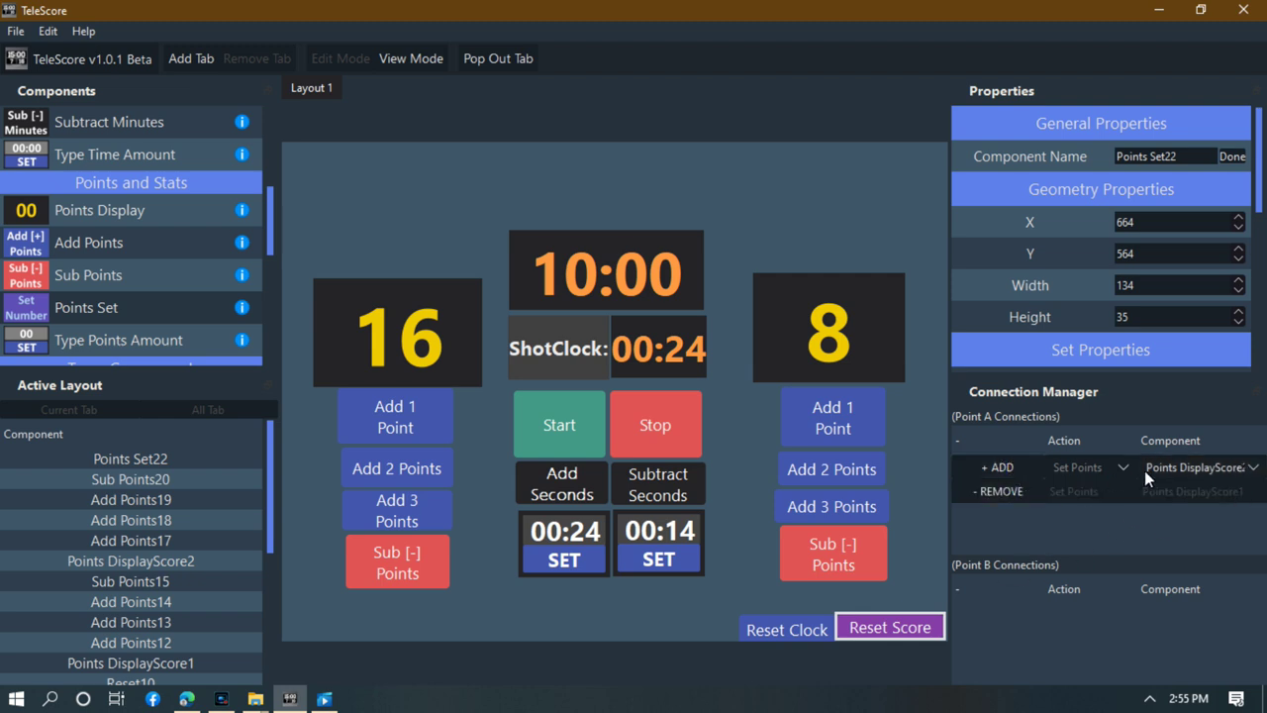
{"action": "left_click", "coordinate": [1253, 467]}
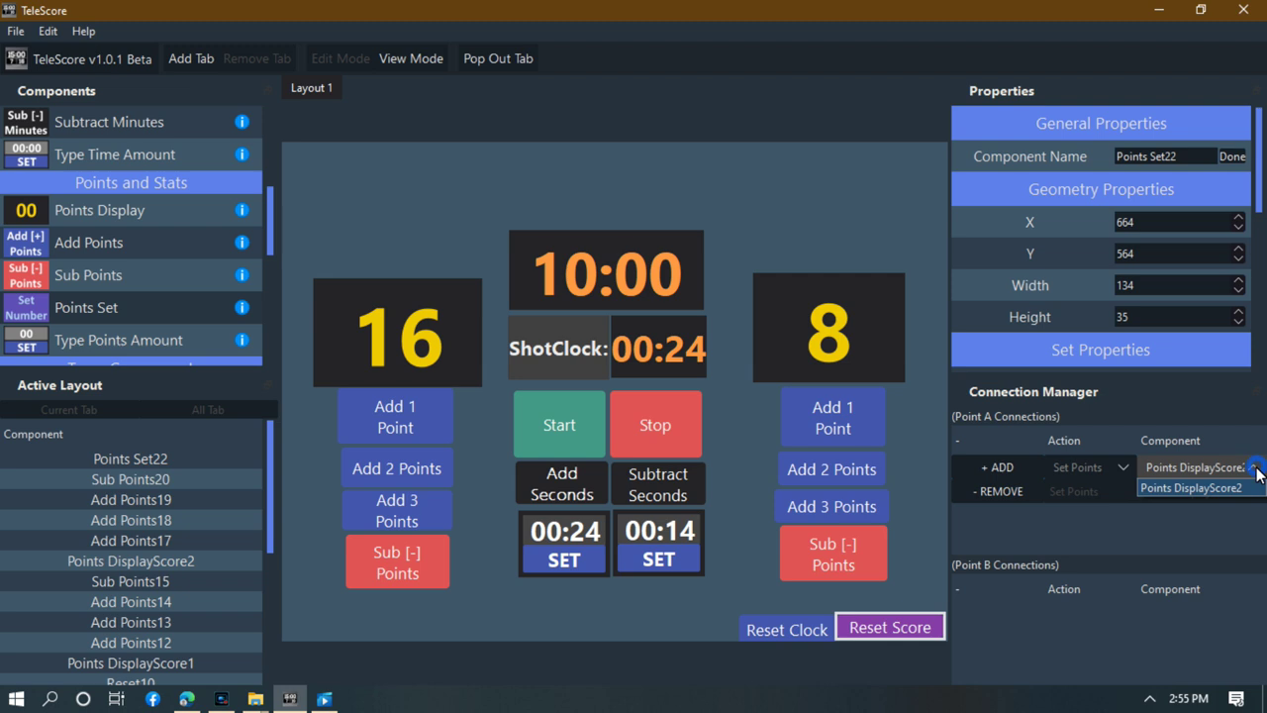
{"action": "left_click", "coordinate": [1019, 466]}
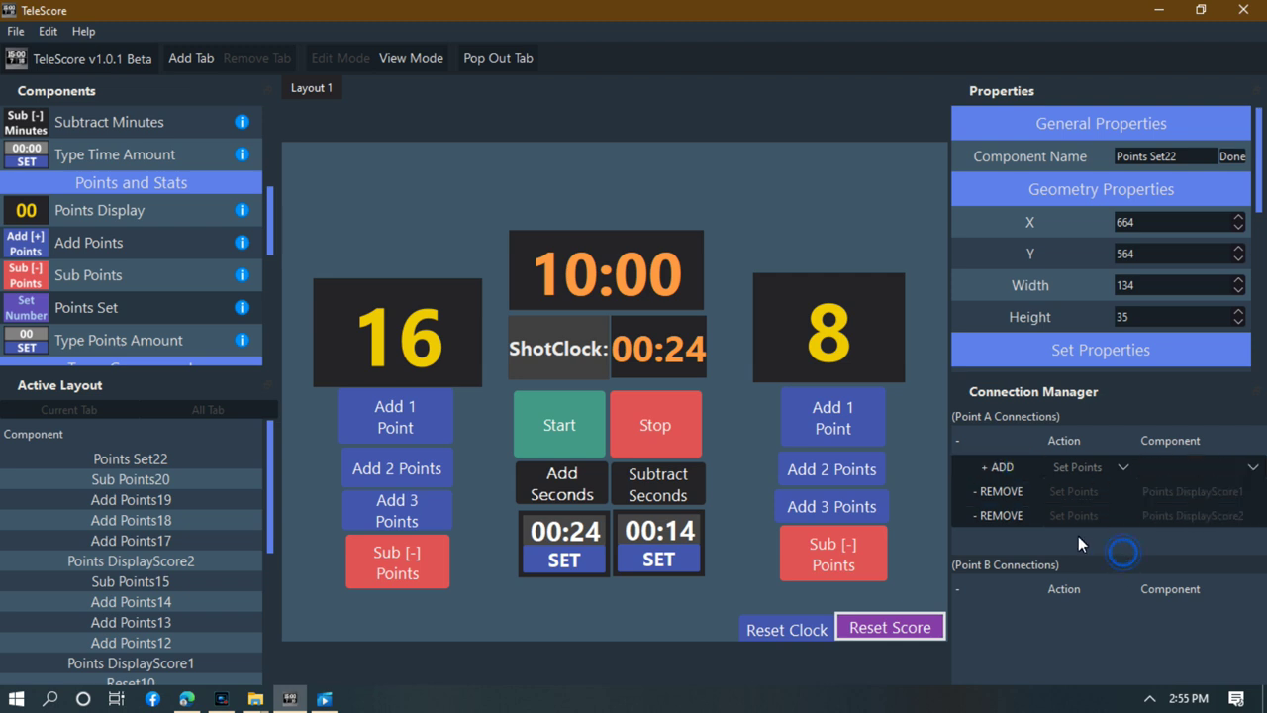
{"action": "left_click", "coordinate": [897, 632]}
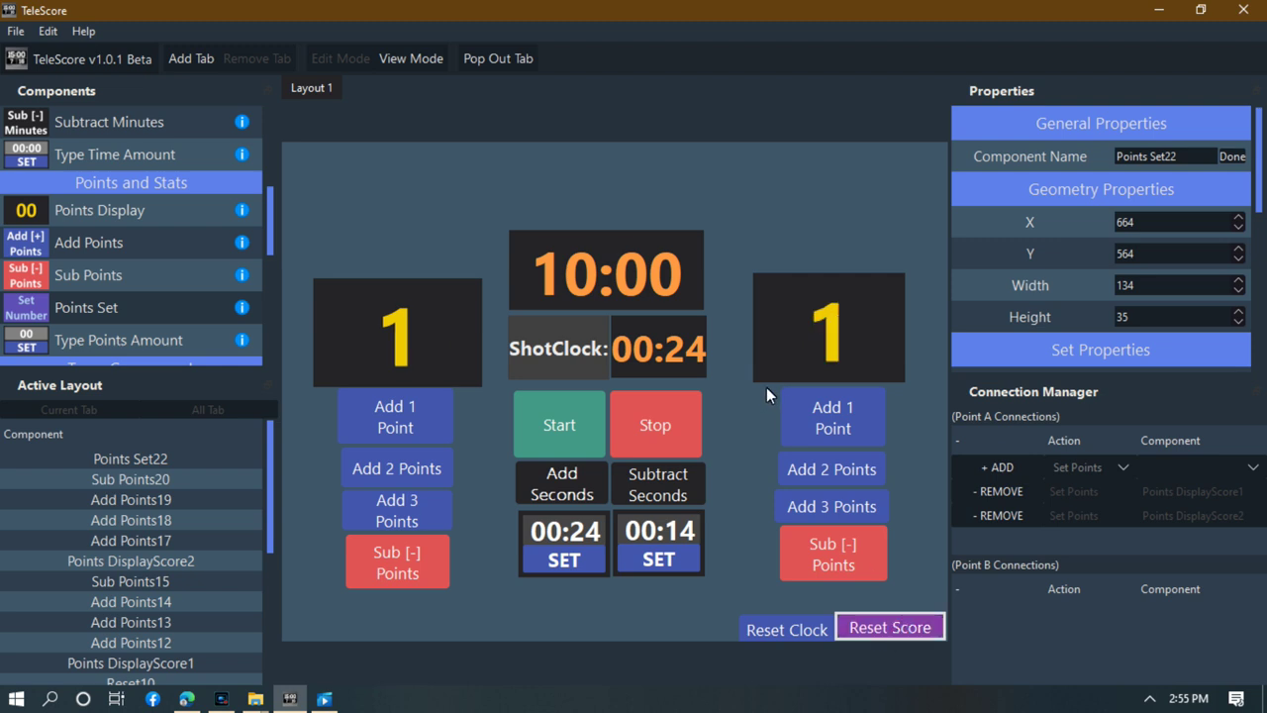
{"action": "left_click", "coordinate": [881, 627]}
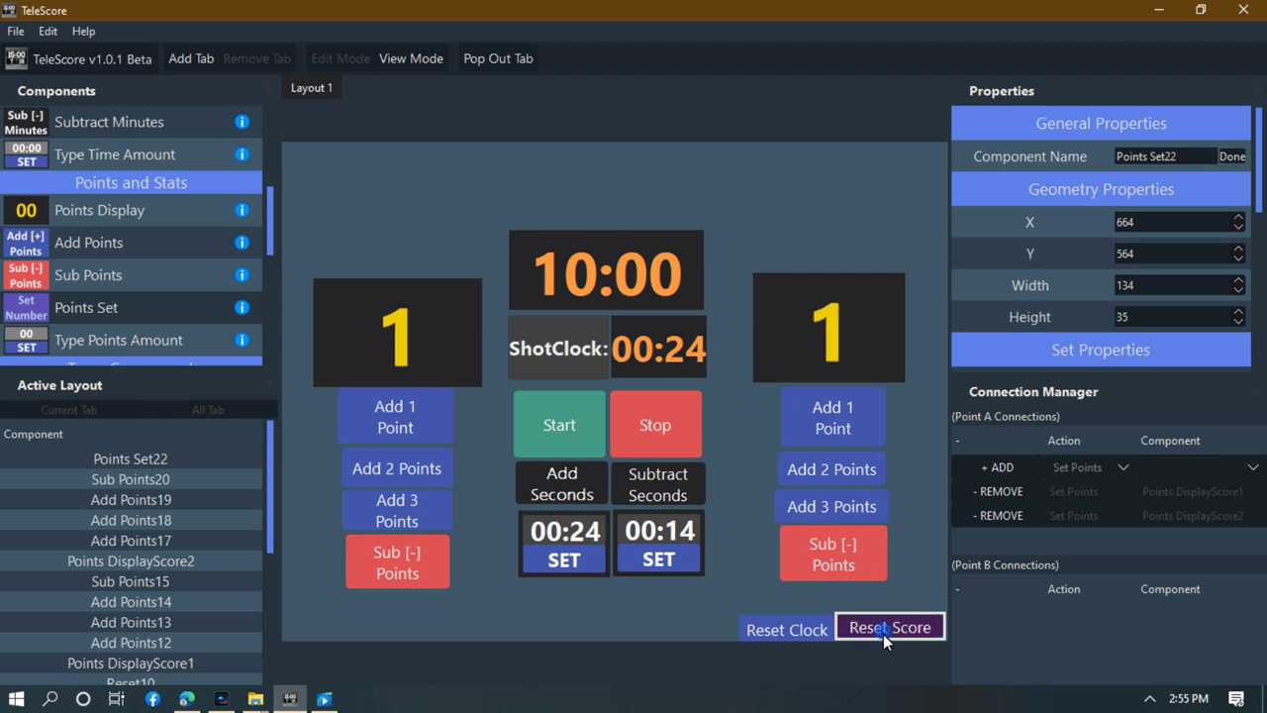
Set the first team's score display width to 208 and review its points and appearance properties.
{"action": "left_click", "coordinate": [423, 340]}
{"action": "left_click", "coordinate": [1157, 285]}
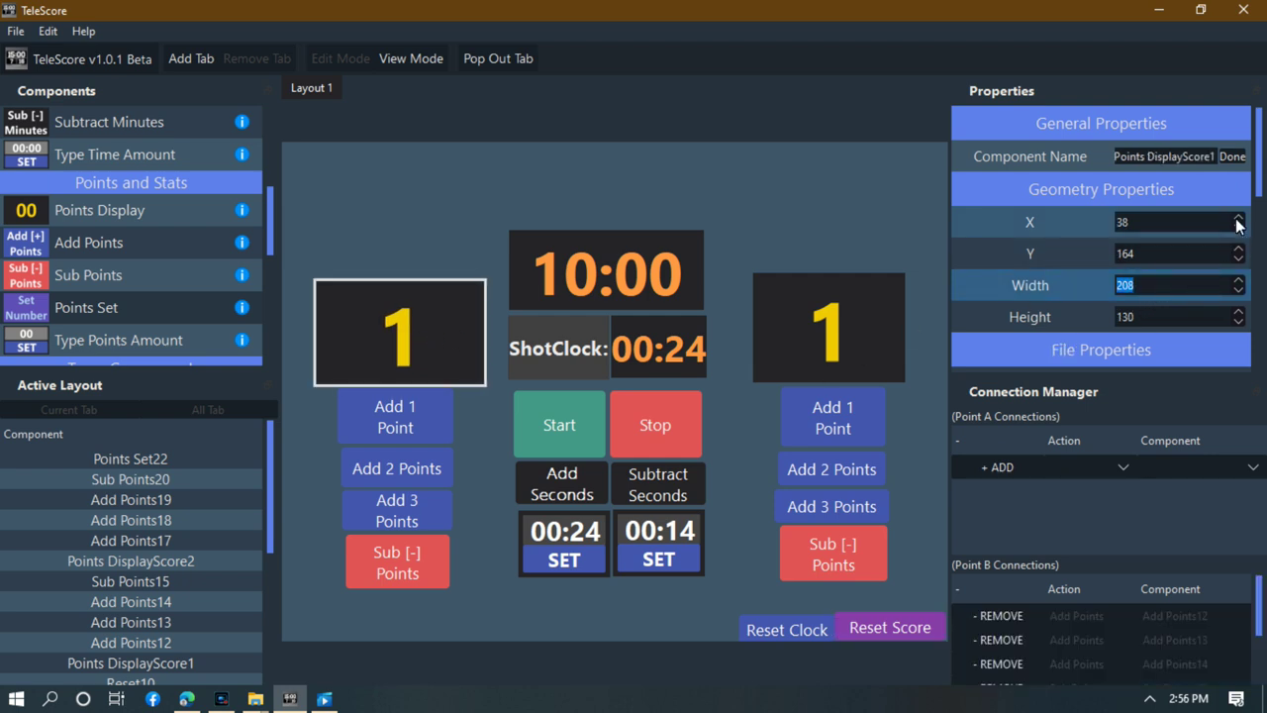
{"action": "type", "text": "208"}
{"action": "left_click_drag", "start_coordinate": [1258, 198], "coordinate": [1259, 297]}
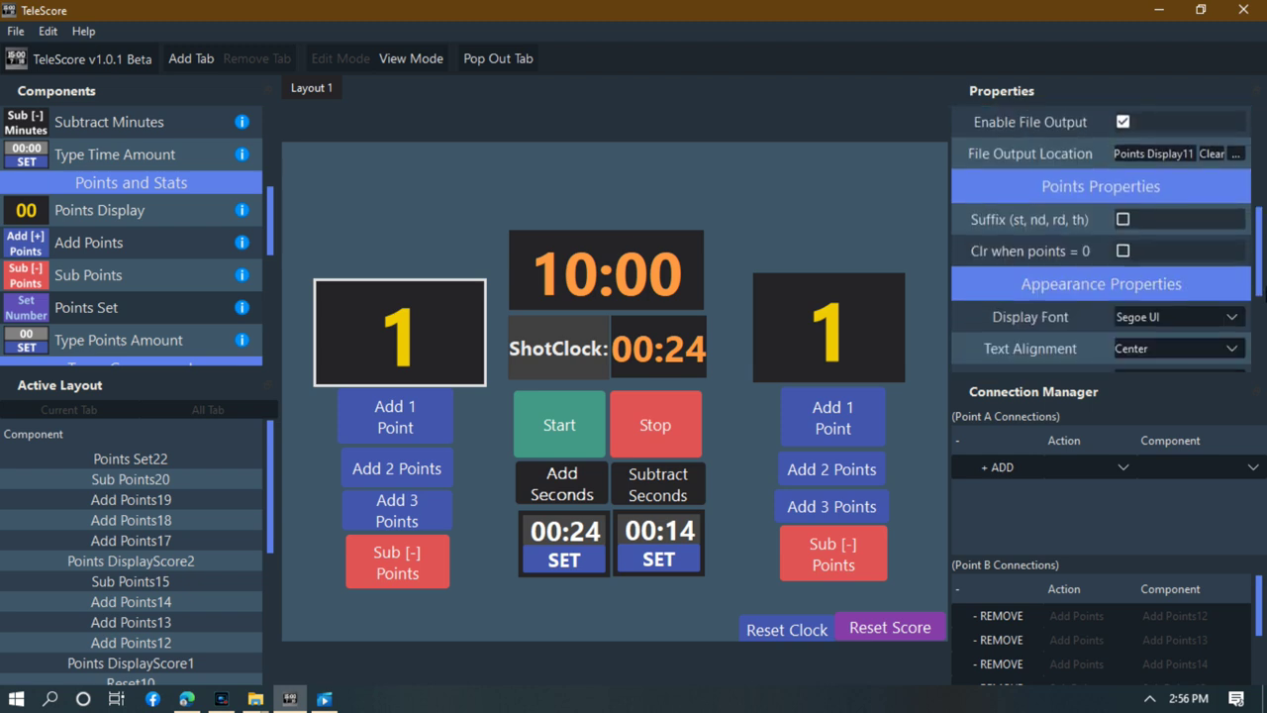
{"action": "left_click_drag", "start_coordinate": [1259, 297], "coordinate": [1259, 368]}
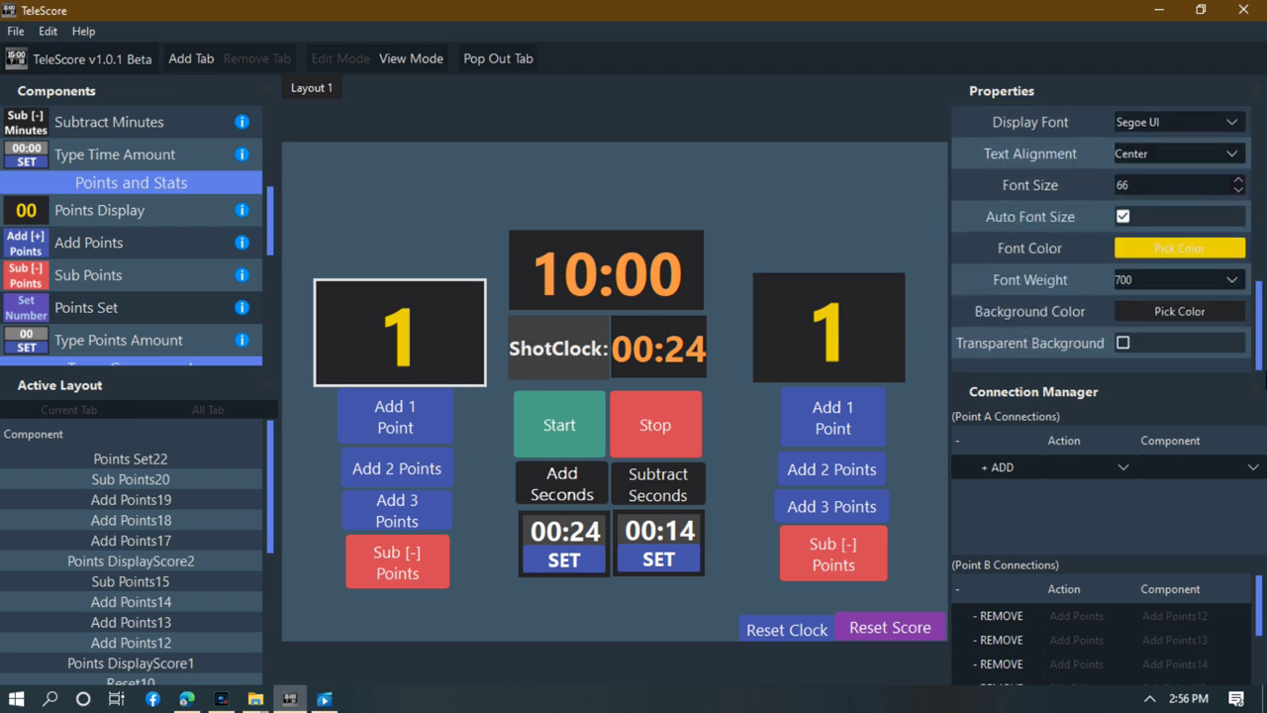
{"action": "left_click", "coordinate": [454, 203]}
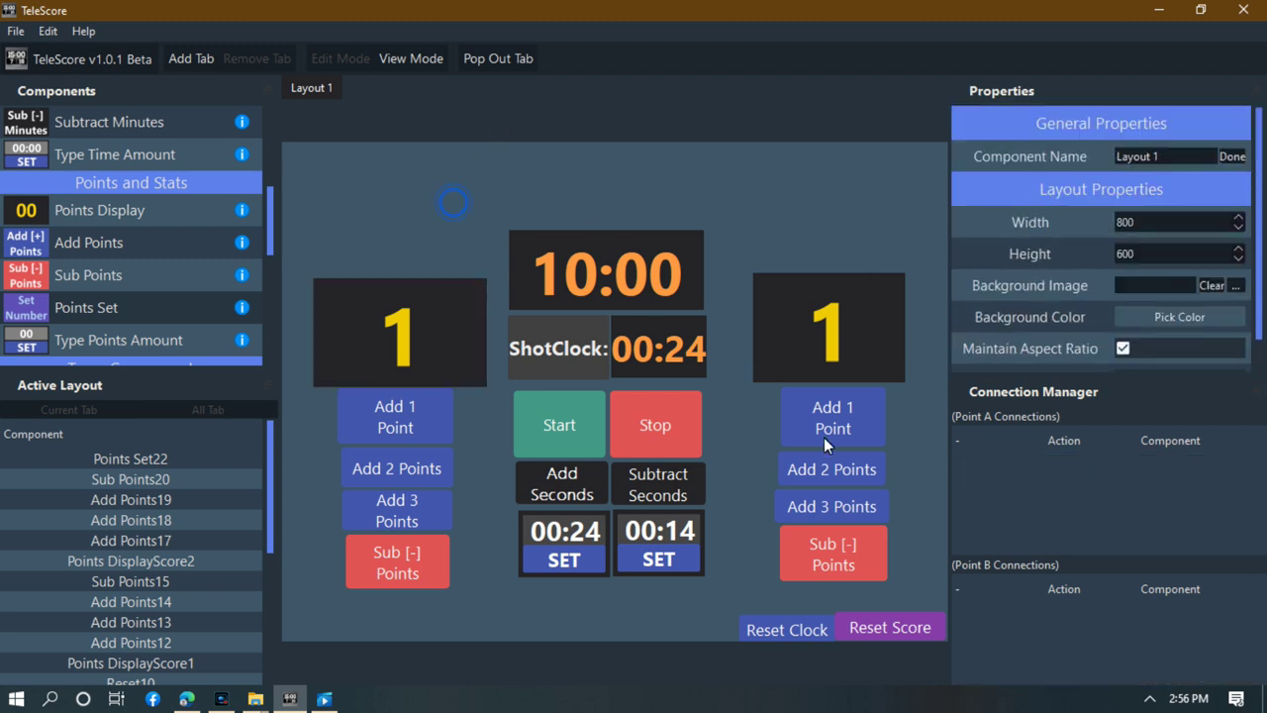
Test the Reset Score button before and after adding 2 points to each team's score.
{"action": "left_click", "coordinate": [907, 627]}
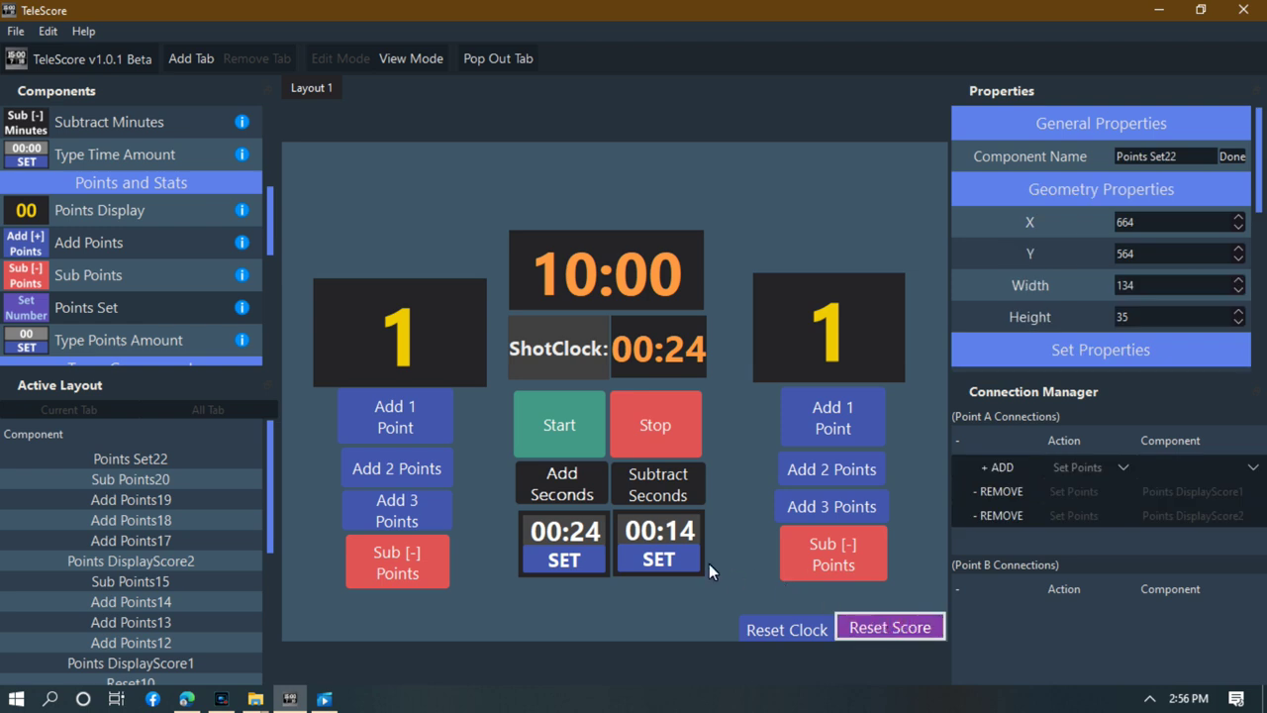
{"action": "left_click", "coordinate": [412, 469]}
{"action": "left_click", "coordinate": [822, 472]}
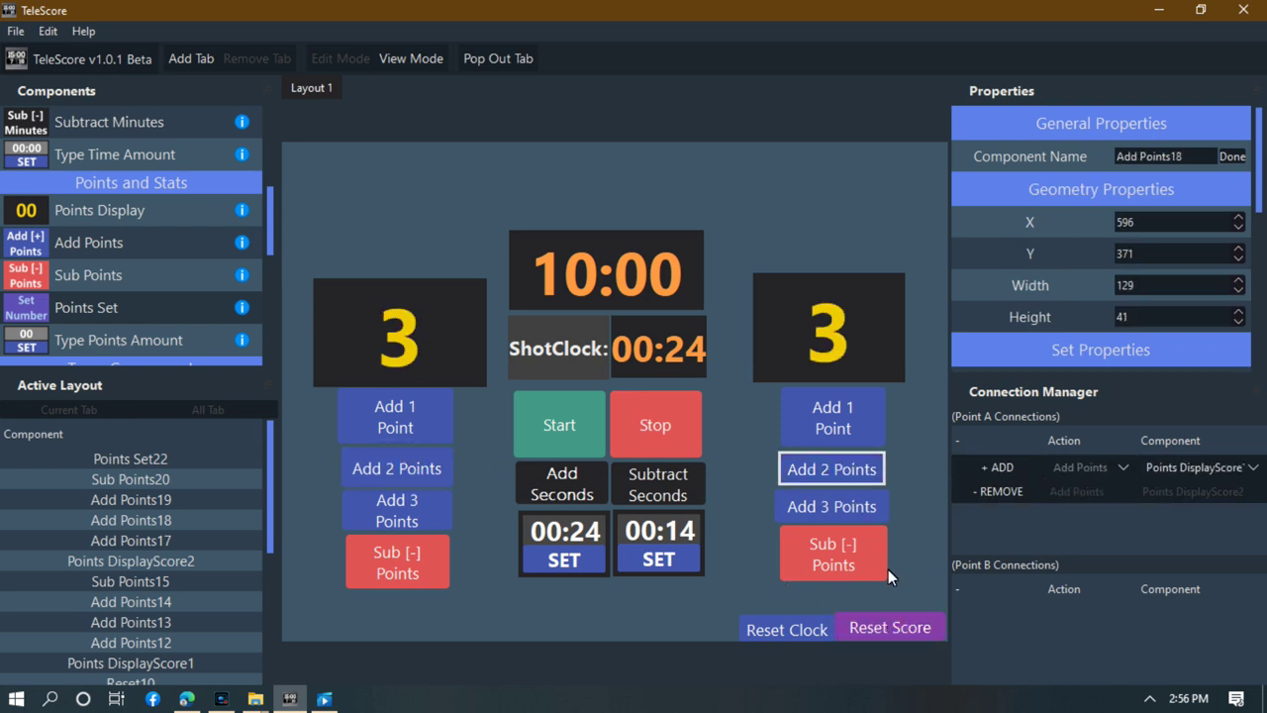
{"action": "left_click", "coordinate": [885, 617]}
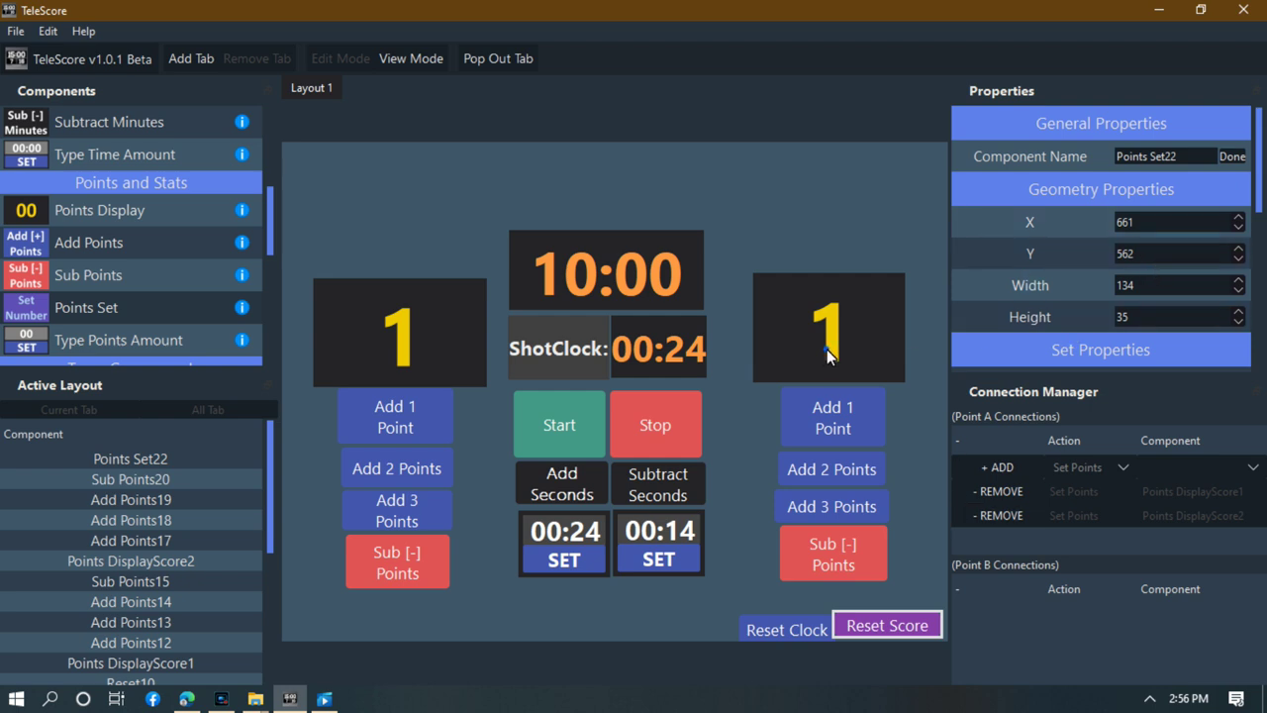
Try the Clr when points = 0 option on the first team's score display with Reset Score, and disable it again.
{"action": "left_click", "coordinate": [792, 354]}
{"action": "left_click", "coordinate": [412, 348]}
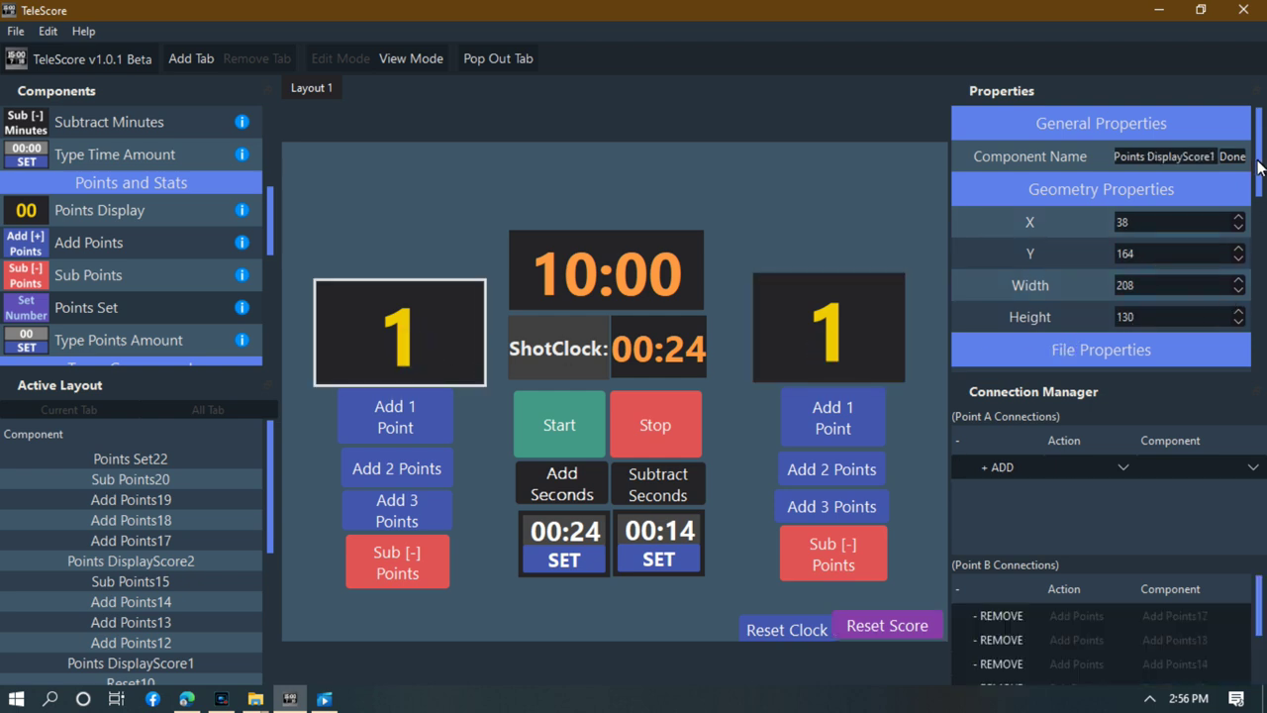
{"action": "left_click_drag", "start_coordinate": [1262, 172], "coordinate": [1263, 346]}
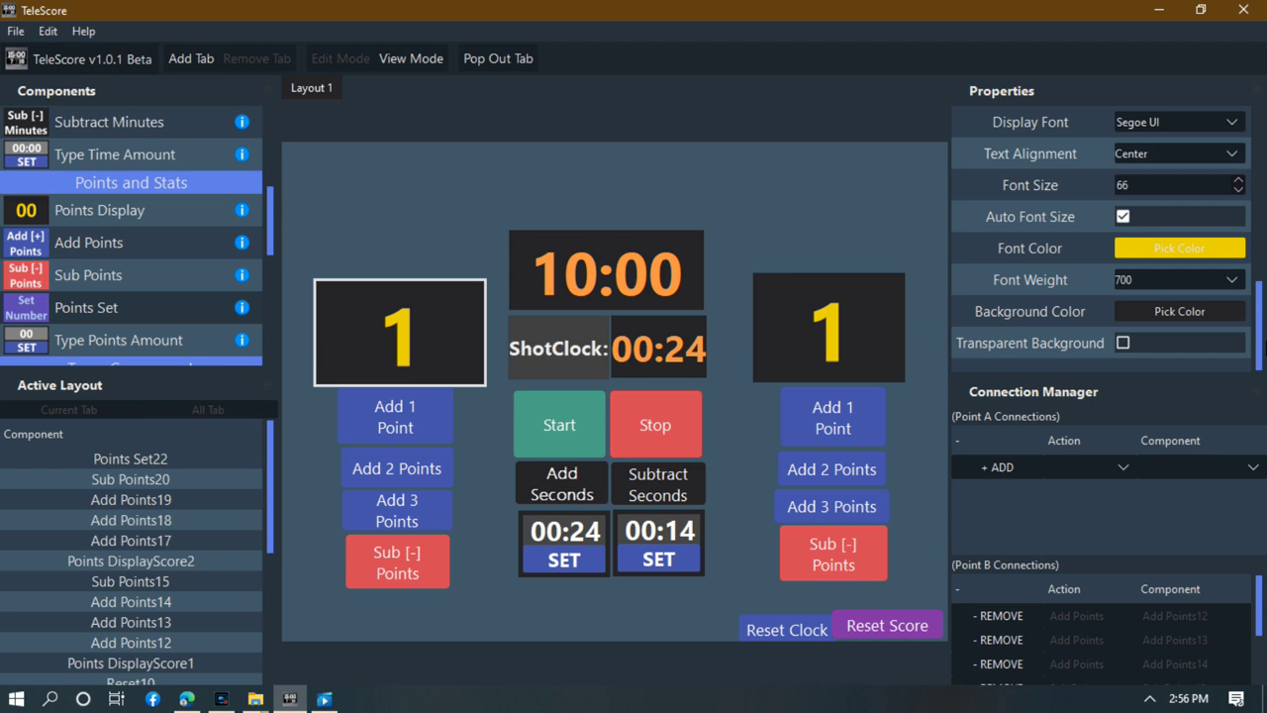
{"action": "left_click_drag", "start_coordinate": [1263, 346], "coordinate": [1264, 260]}
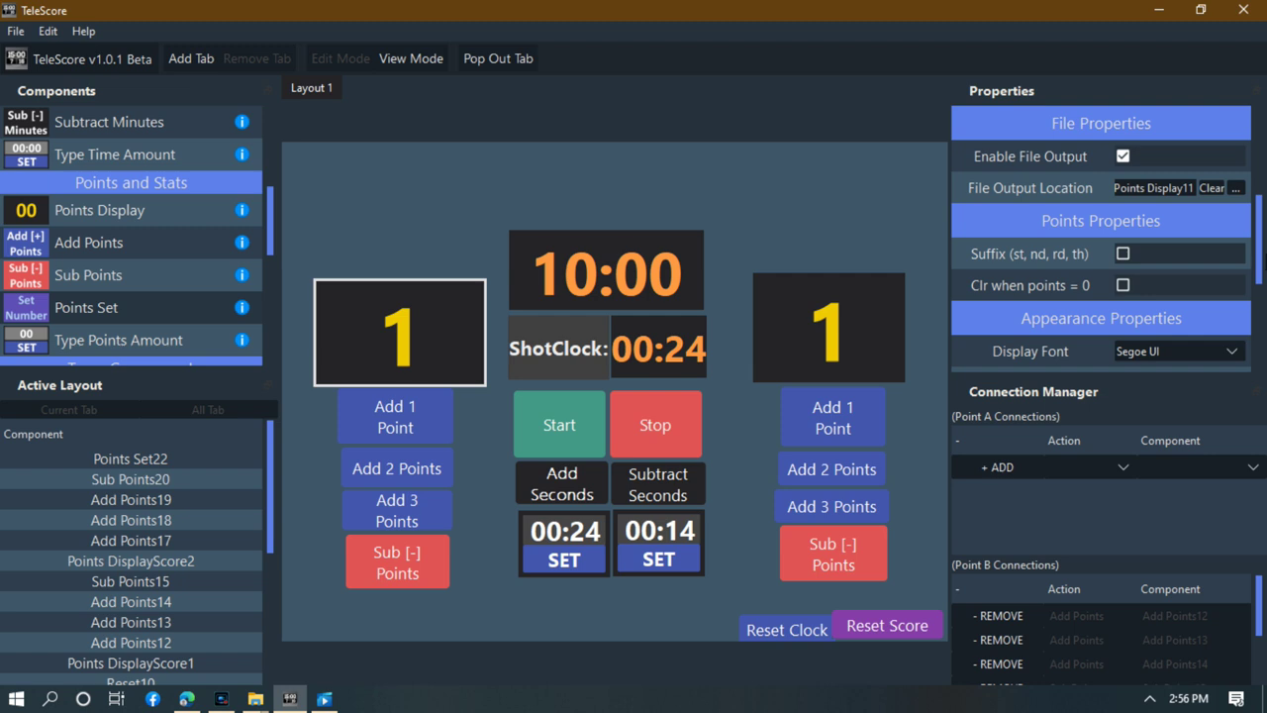
{"action": "left_click", "coordinate": [1124, 285]}
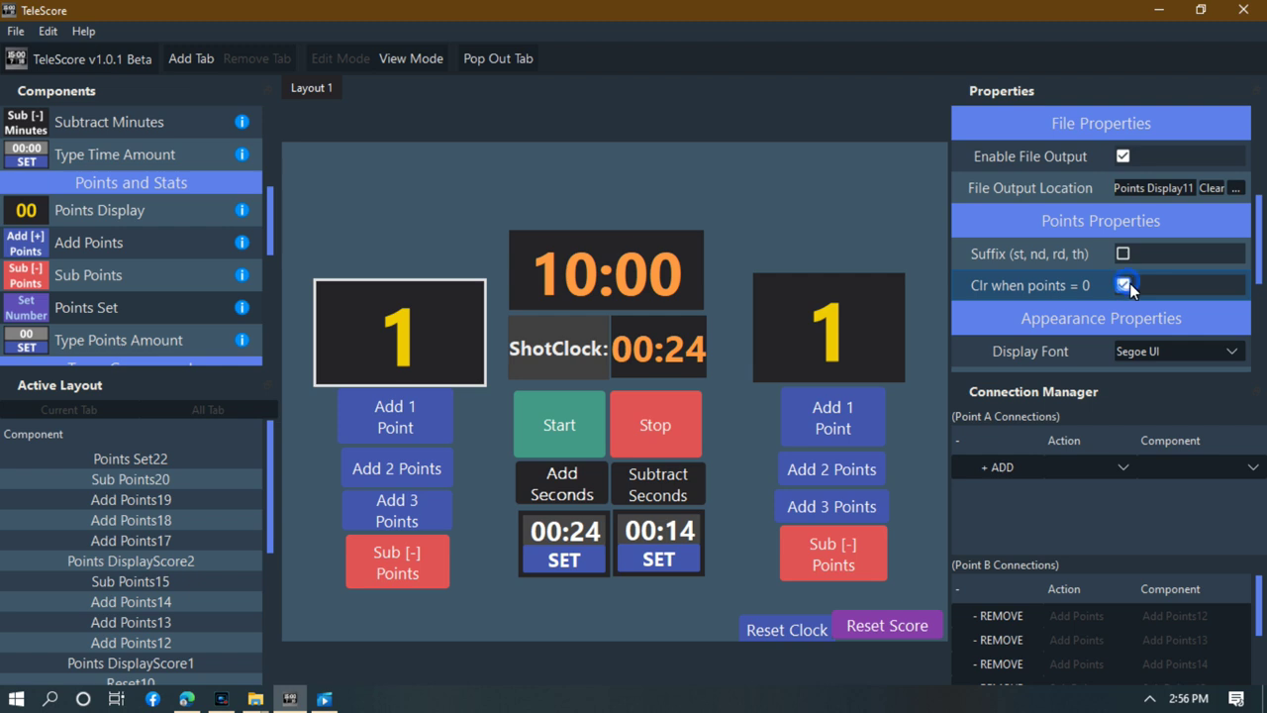
{"action": "left_click", "coordinate": [891, 626]}
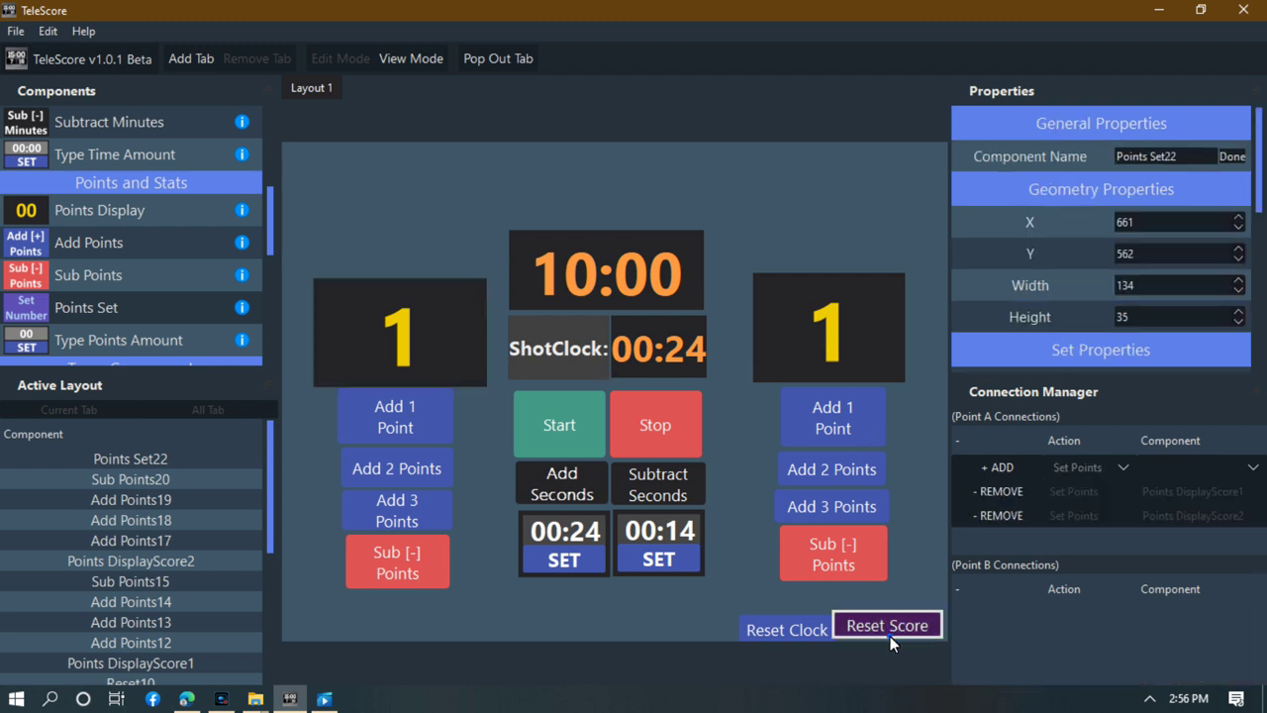
{"action": "left_click", "coordinate": [384, 332]}
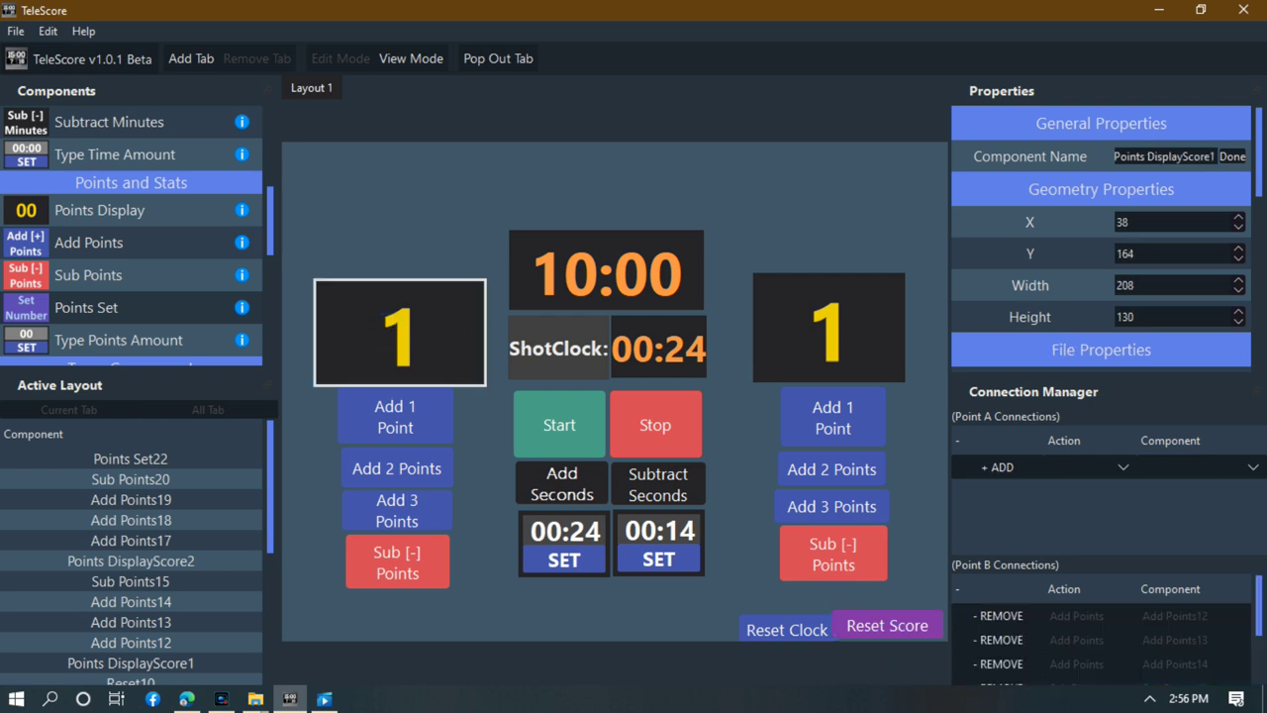
{"action": "scroll", "coordinate": [1154, 269], "scroll_direction": "down", "scroll_amount": 2}
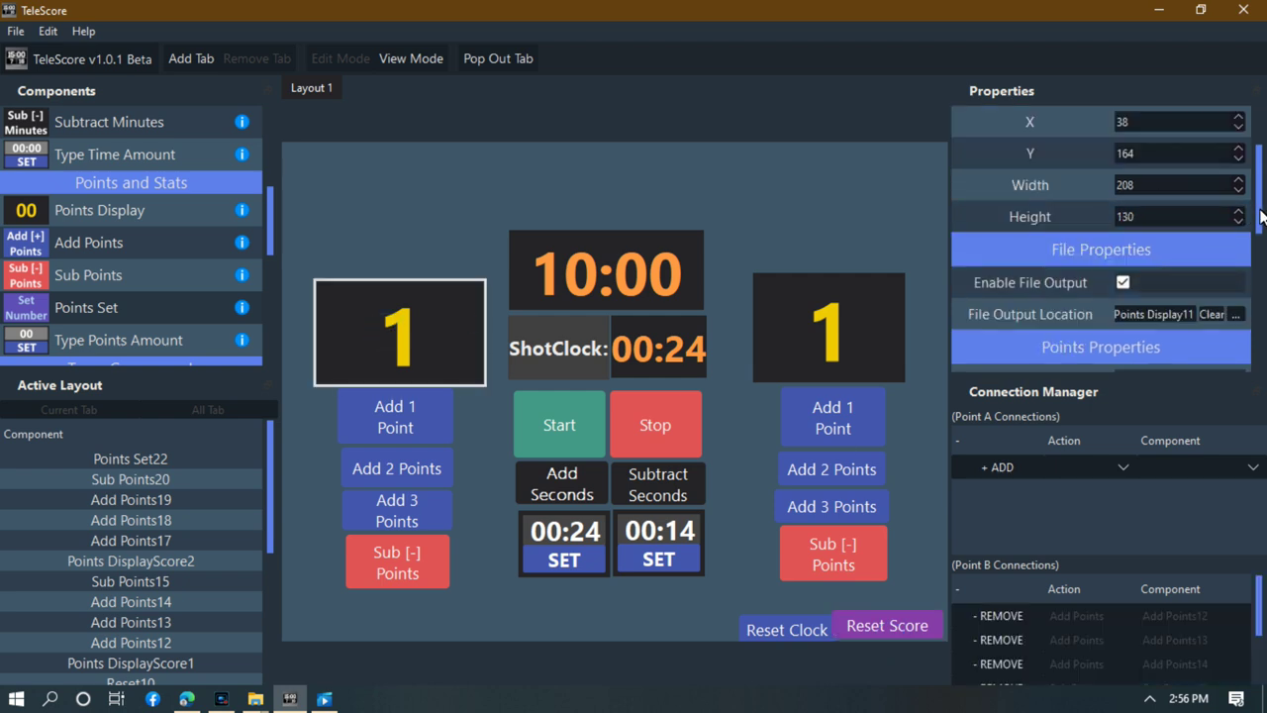
{"action": "left_click_drag", "start_coordinate": [1262, 217], "coordinate": [1261, 265]}
{"action": "left_click", "coordinate": [1124, 285]}
{"action": "left_click", "coordinate": [1125, 285]}
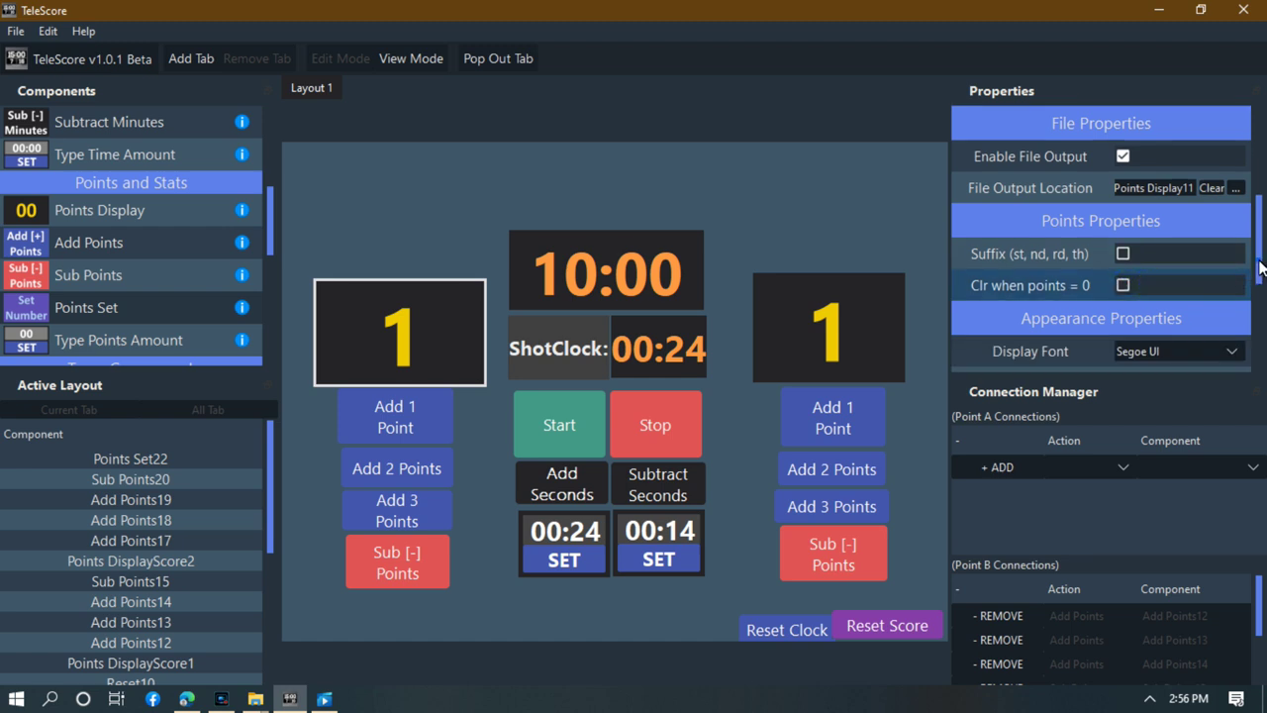
Review the first team's score display's appearance settings and the Reset Score button's geometry and set properties.
{"action": "left_click_drag", "start_coordinate": [1260, 269], "coordinate": [1255, 353]}
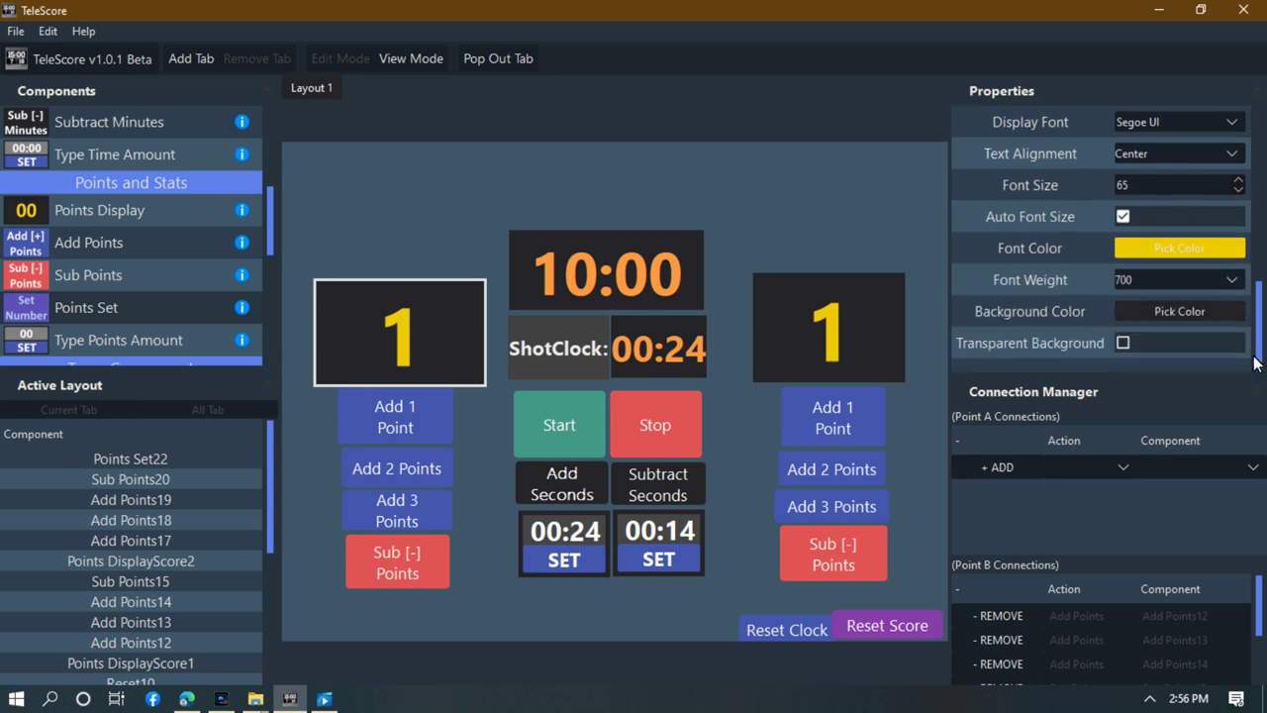
{"action": "left_click_drag", "start_coordinate": [1253, 363], "coordinate": [1264, 191]}
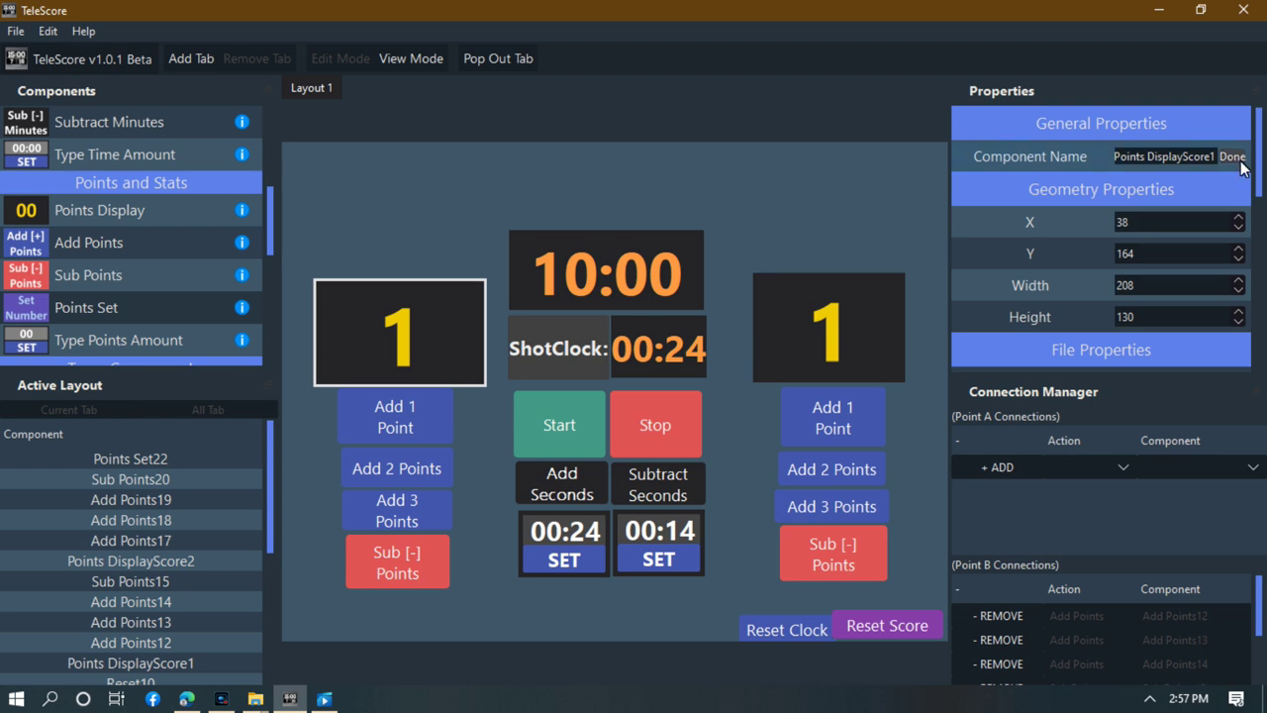
{"action": "left_click", "coordinate": [901, 626]}
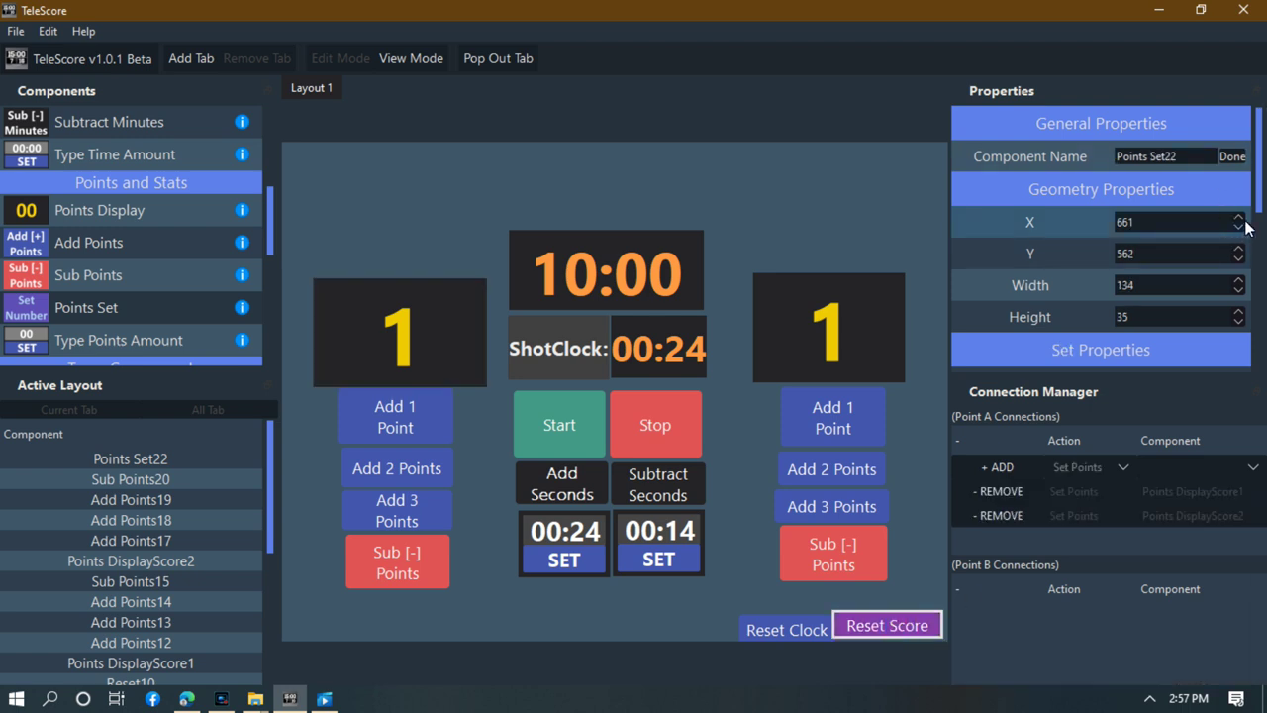
{"action": "left_click_drag", "start_coordinate": [1259, 198], "coordinate": [1262, 231]}
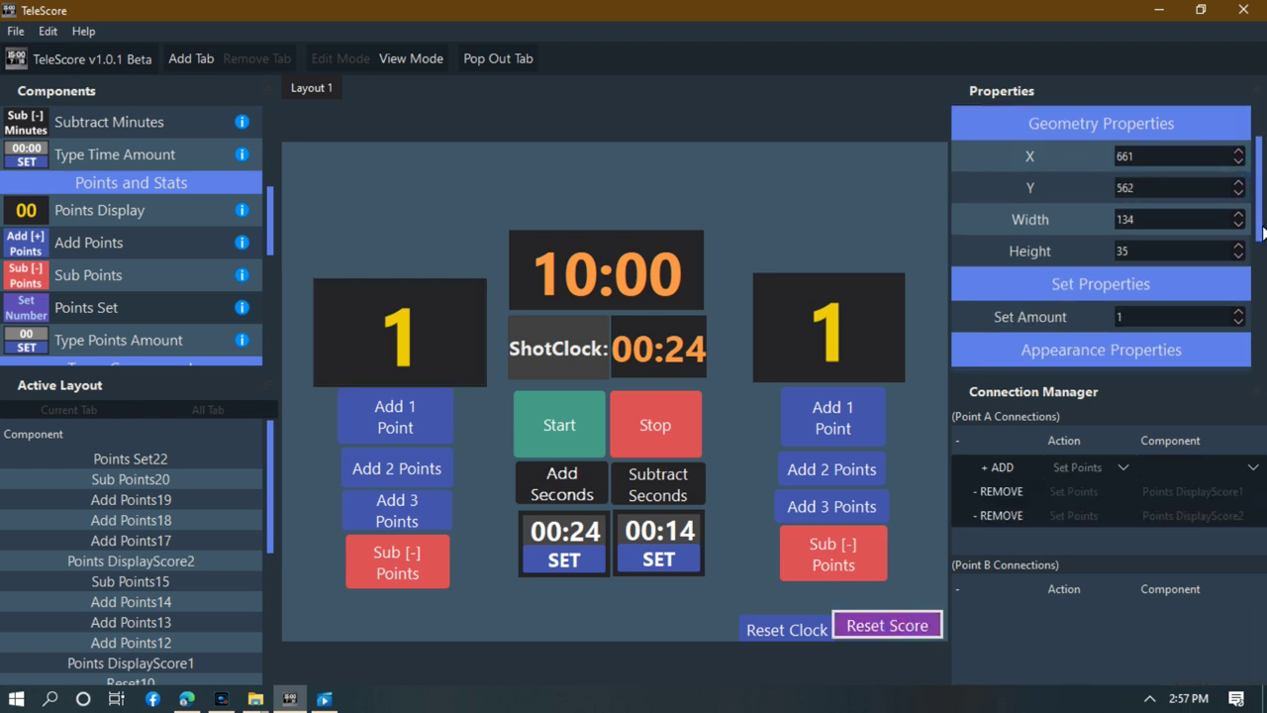
{"action": "scroll", "coordinate": [1262, 231], "scroll_direction": "up", "scroll_amount": 2}
Move the Reset Score button to about X 667, Y 565 beside Reset Clock, and check both teams' score displays.
{"action": "left_click", "coordinate": [775, 625]}
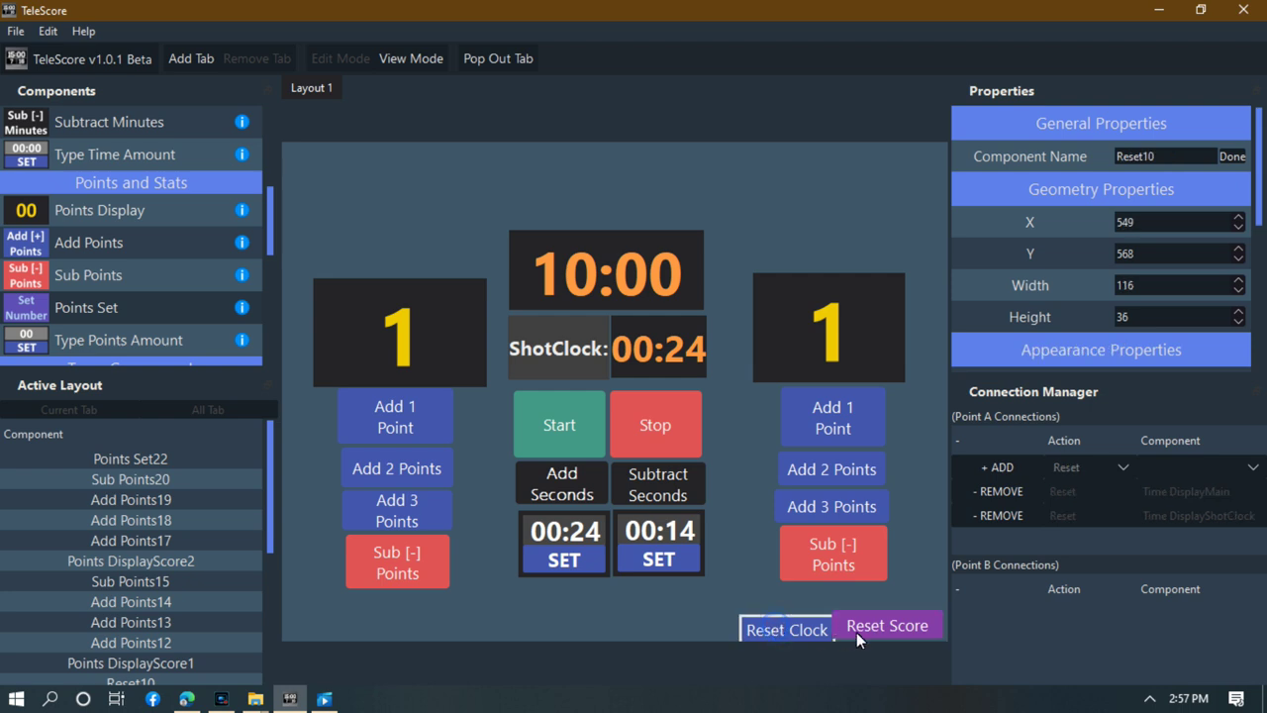
{"action": "left_click", "coordinate": [893, 626]}
{"action": "left_click_drag", "start_coordinate": [896, 625], "coordinate": [896, 626]}
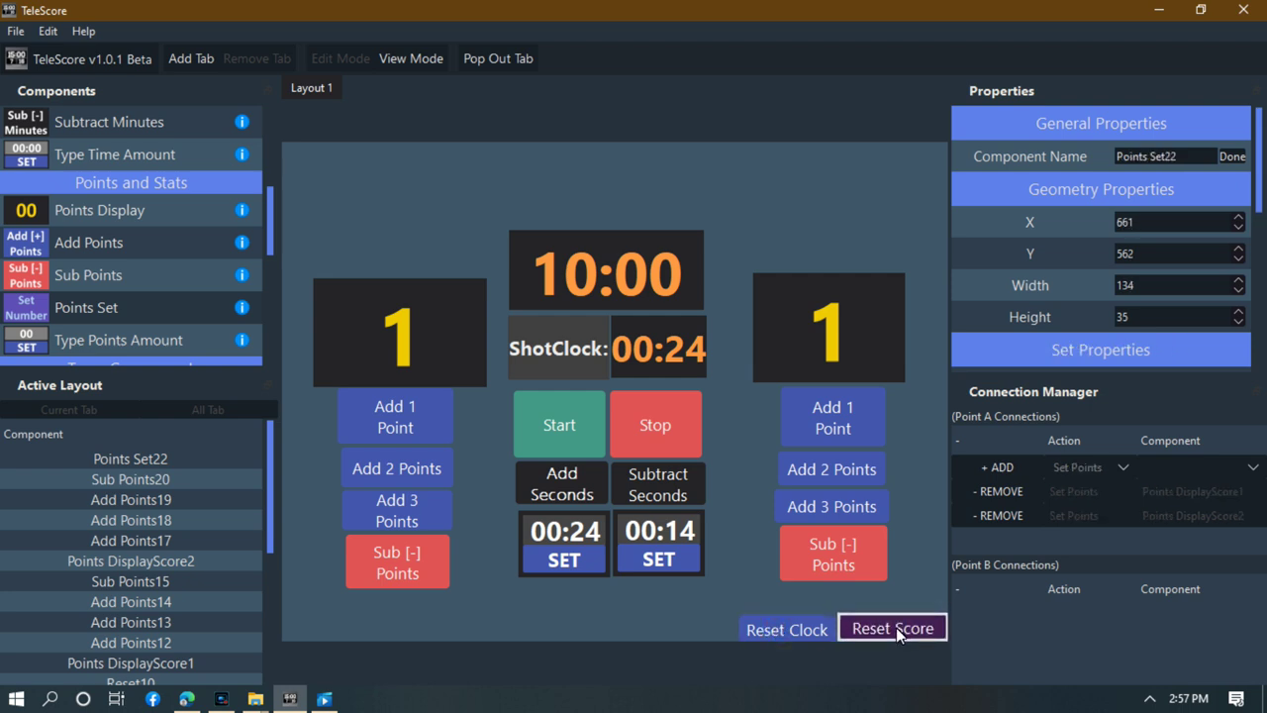
{"action": "left_click", "coordinate": [398, 336]}
{"action": "left_click", "coordinate": [849, 329]}
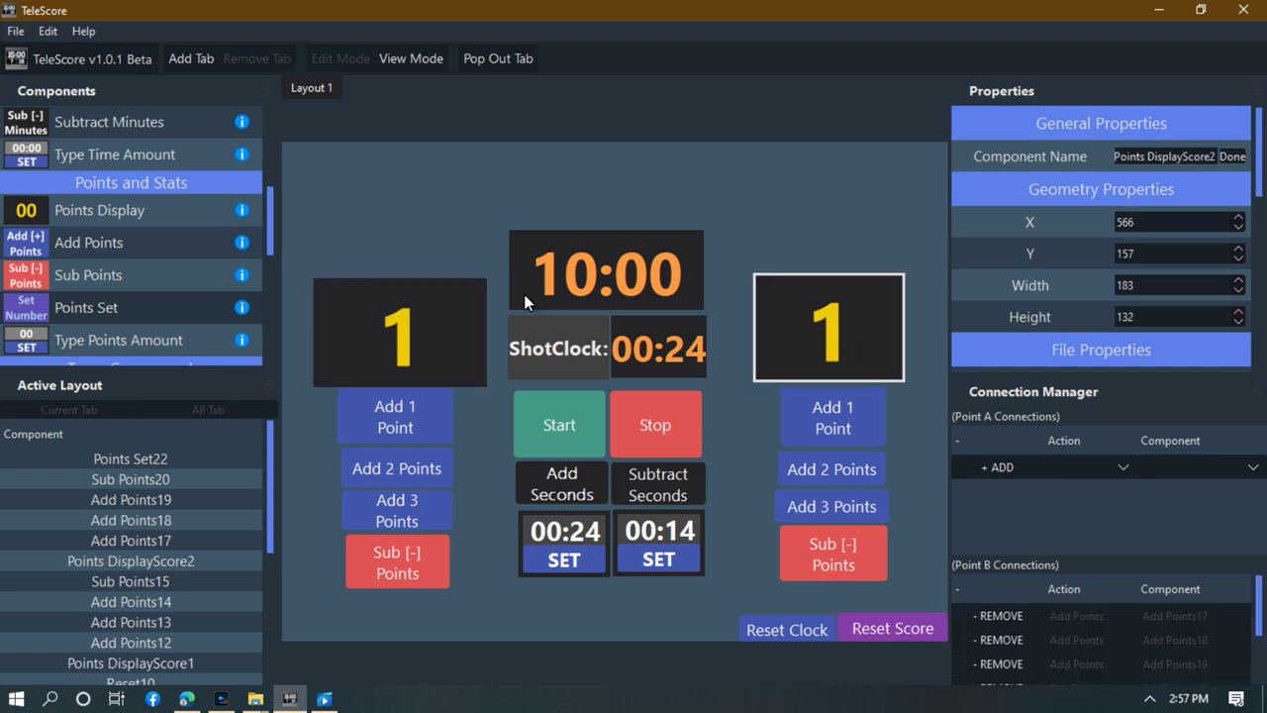
{"action": "left_click", "coordinate": [436, 307]}
{"action": "left_click", "coordinate": [858, 334]}
Set the Reset Score button's Set Amount to 0.
{"action": "left_click", "coordinate": [908, 628]}
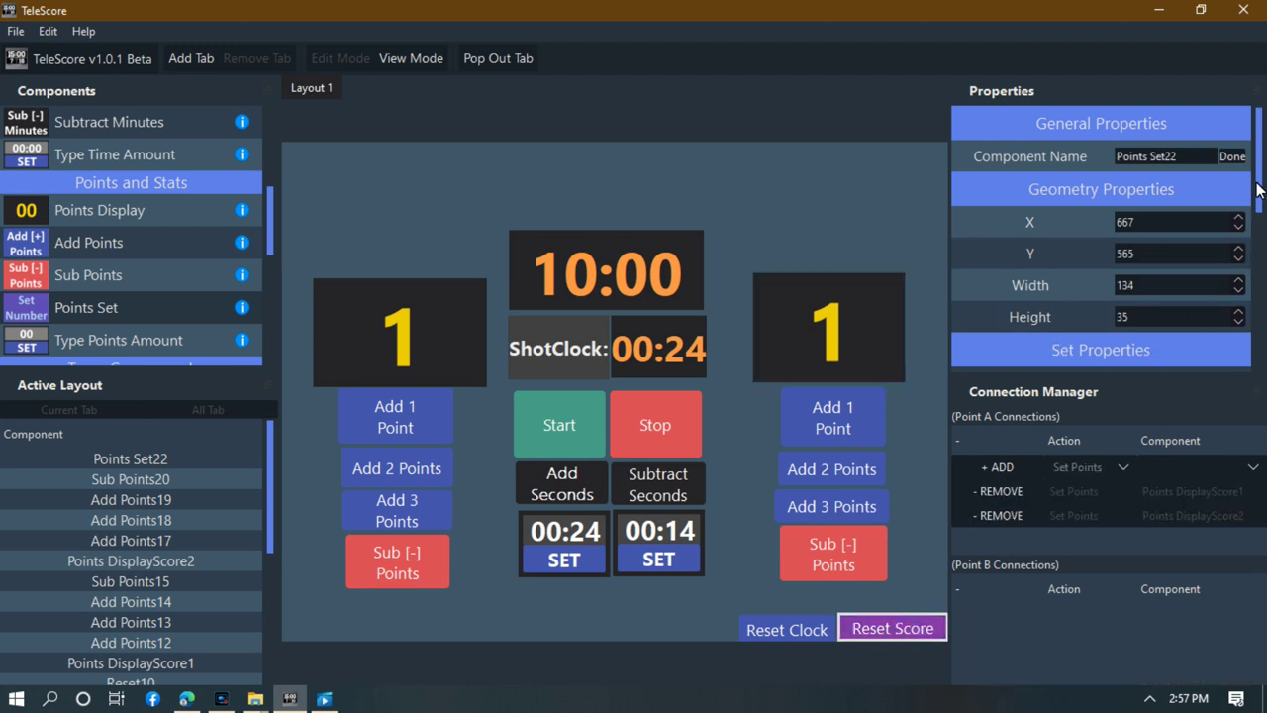
{"action": "scroll", "coordinate": [1242, 240], "scroll_direction": "down", "scroll_amount": 2}
{"action": "left_click", "coordinate": [1157, 281]}
{"action": "type", "text": "0"}
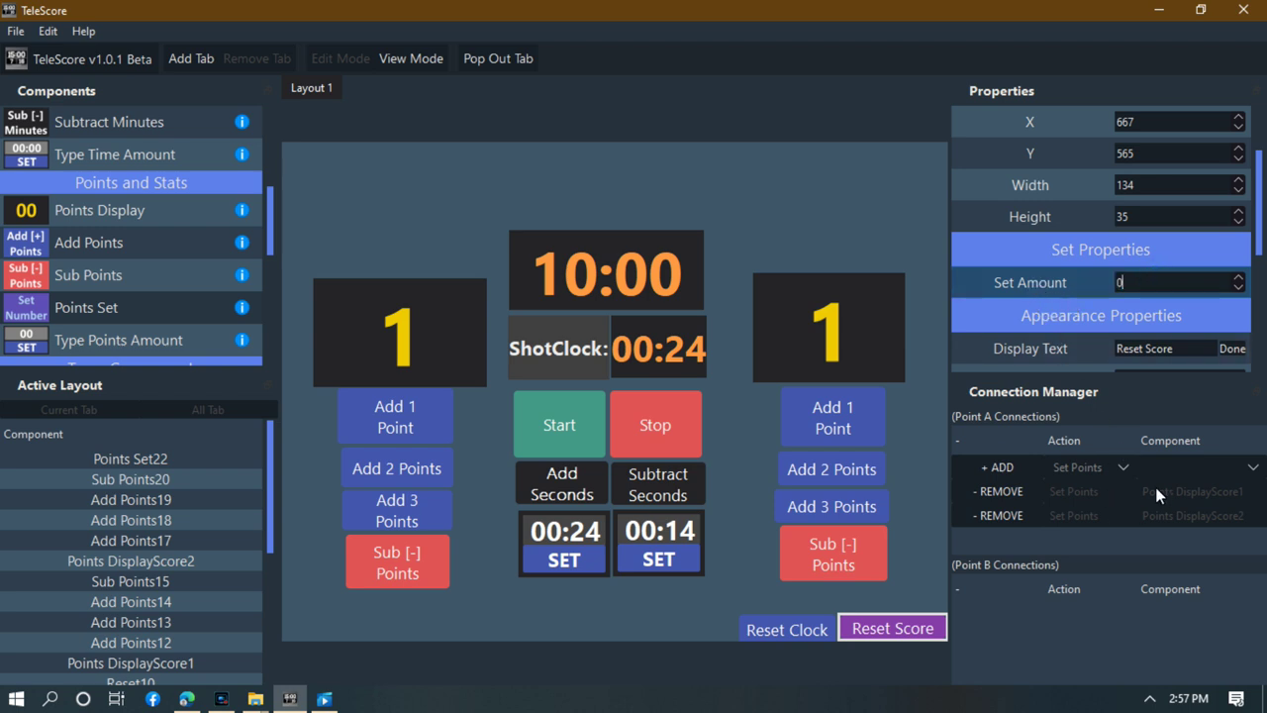
{"action": "left_click", "coordinate": [928, 524]}
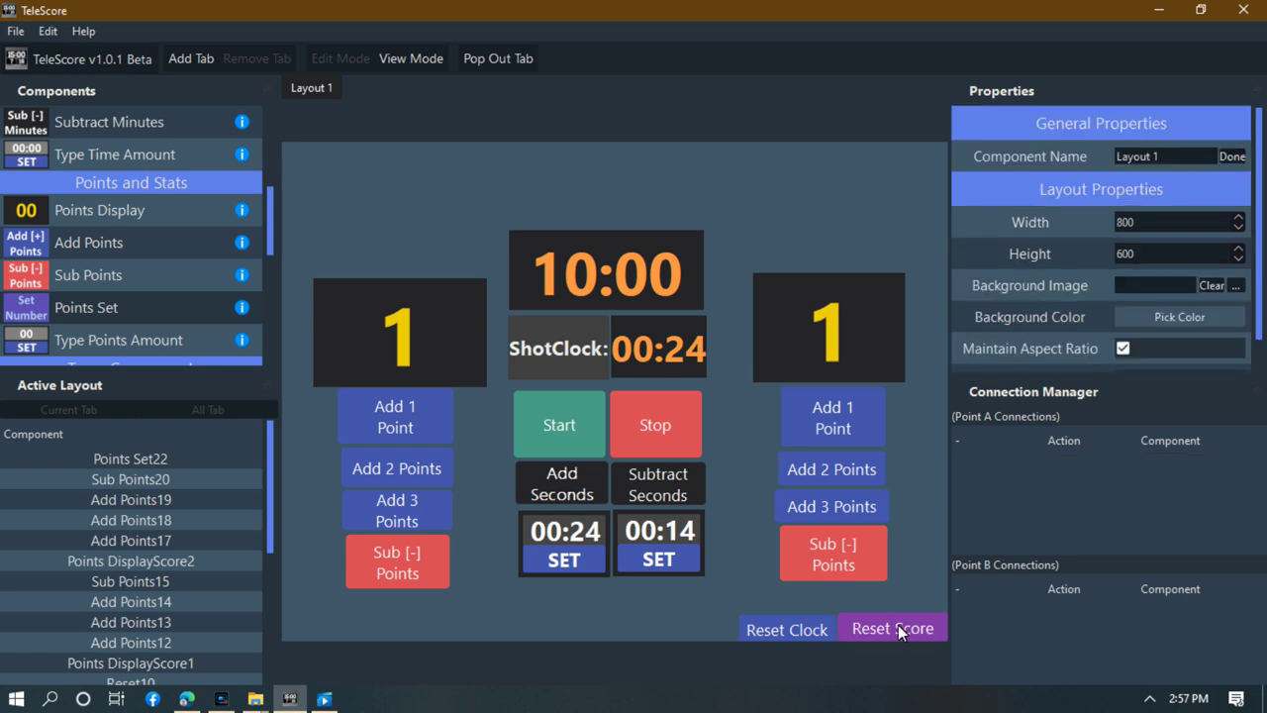
Add 2 points to the second team and 3 to the first, and test the Reset Score and Reset Clock buttons.
{"action": "left_click", "coordinate": [828, 457]}
{"action": "left_click", "coordinate": [395, 508]}
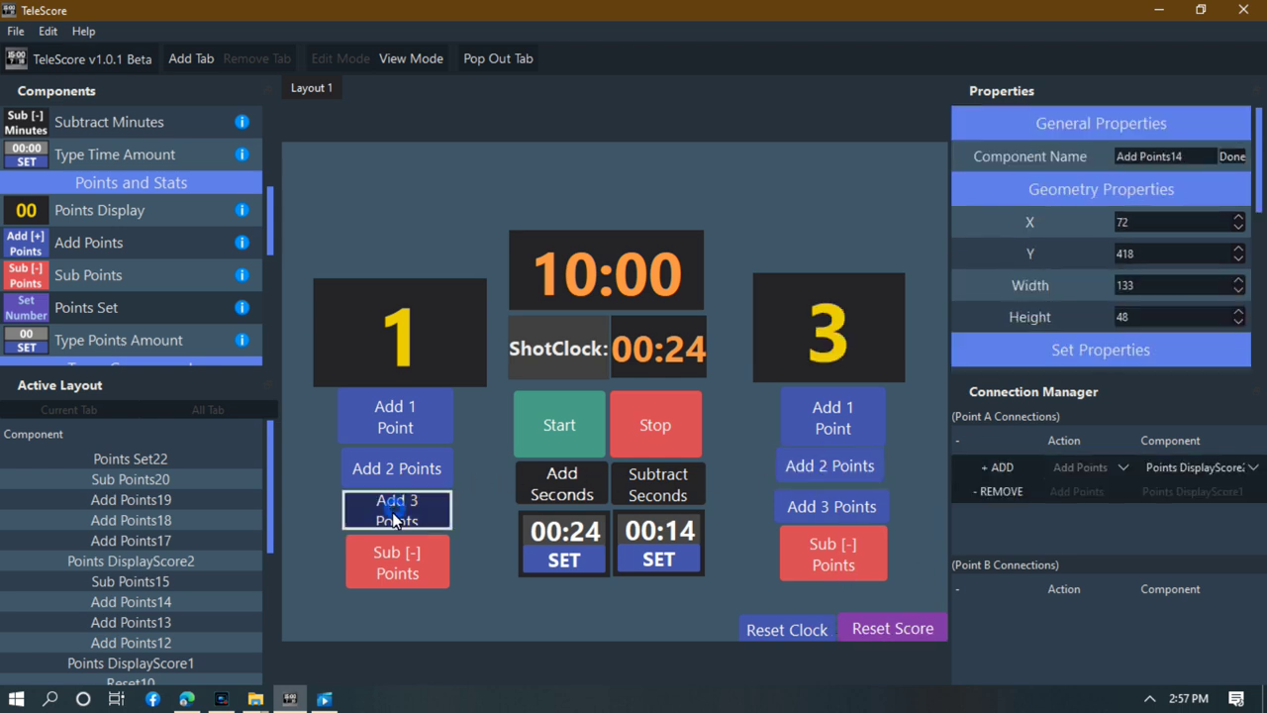
{"action": "left_click", "coordinate": [904, 628]}
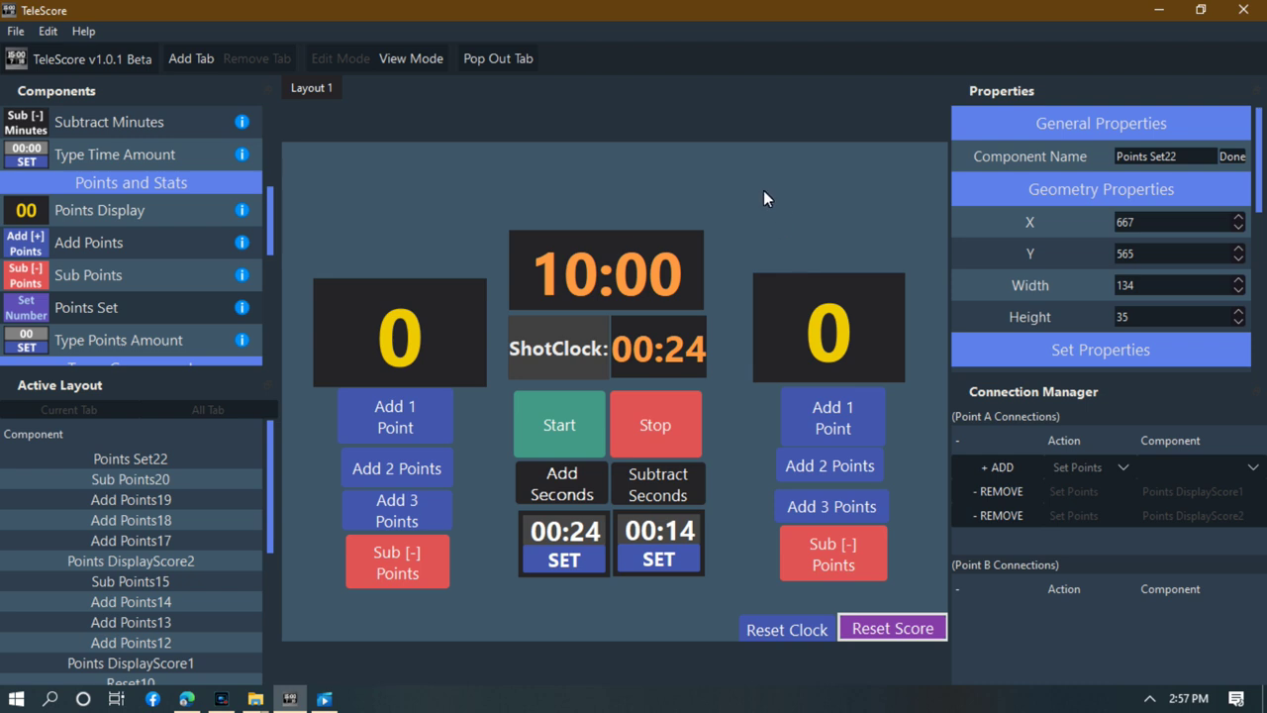
{"action": "left_click", "coordinate": [805, 628]}
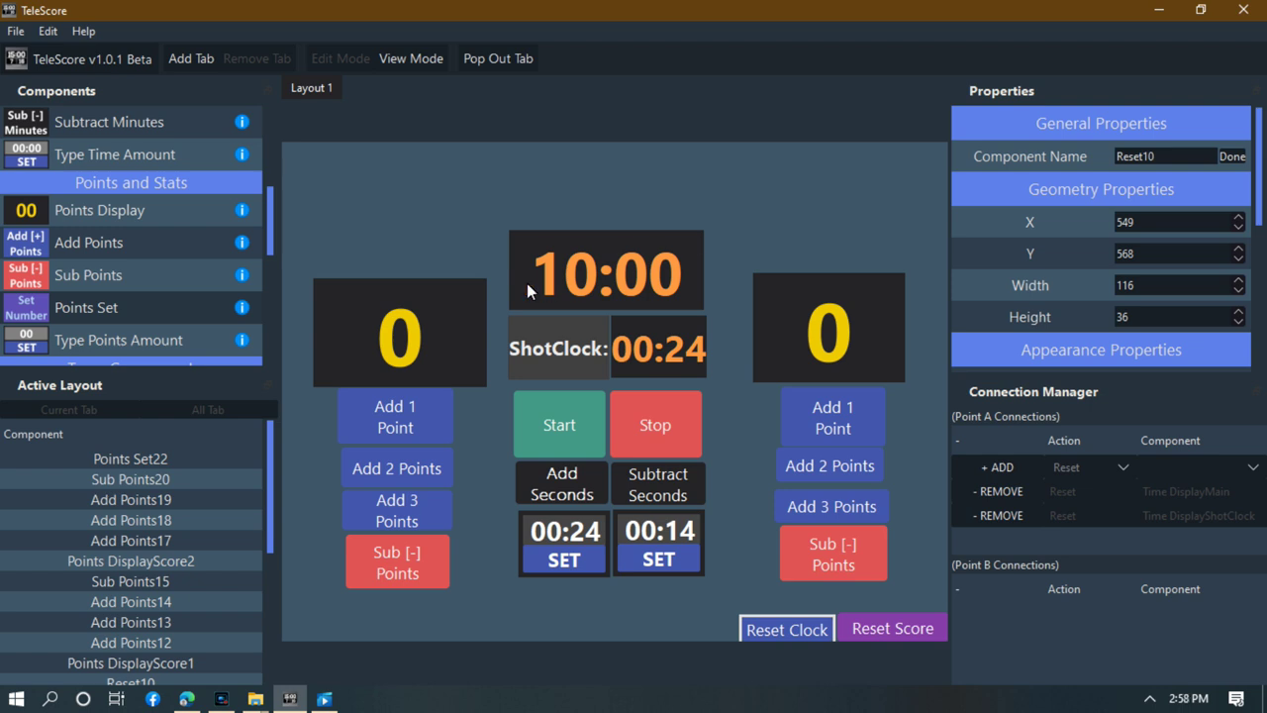
Shrink both teams' score displays to a similar smaller size directly above their point buttons.
{"action": "left_click", "coordinate": [455, 293]}
{"action": "left_click_drag", "start_coordinate": [482, 281], "coordinate": [461, 303]}
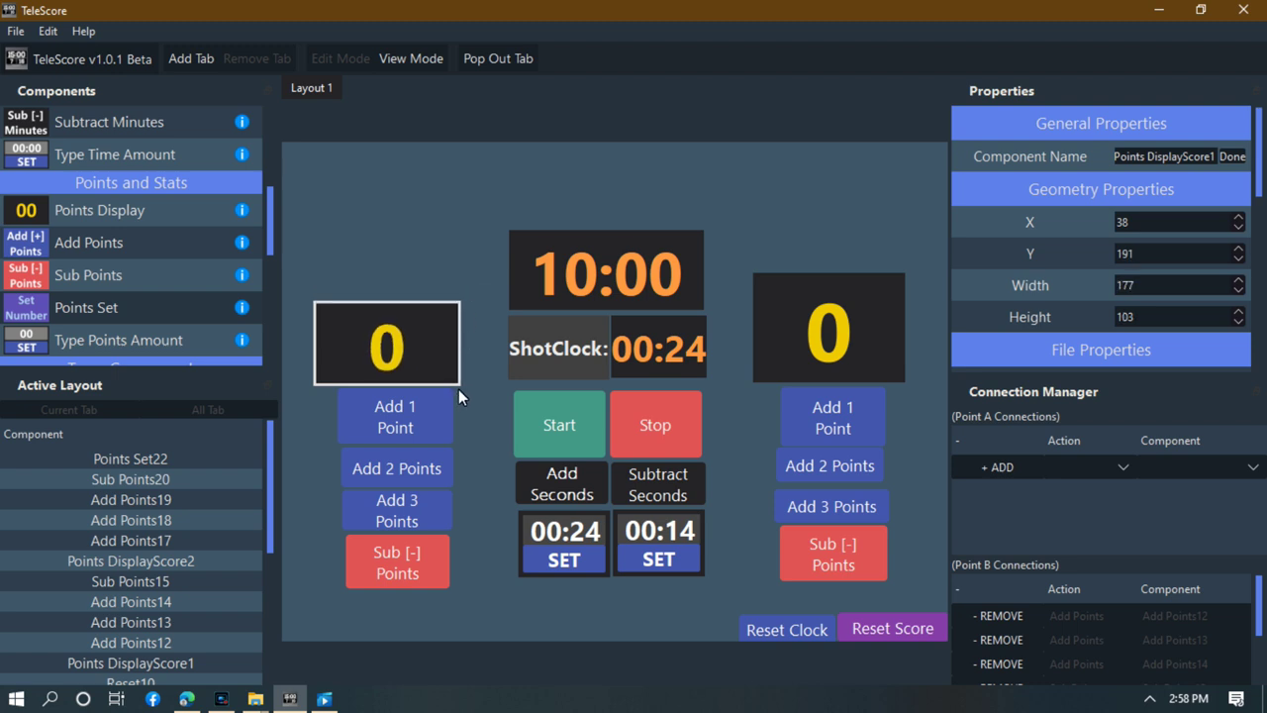
{"action": "left_click_drag", "start_coordinate": [457, 382], "coordinate": [477, 385]}
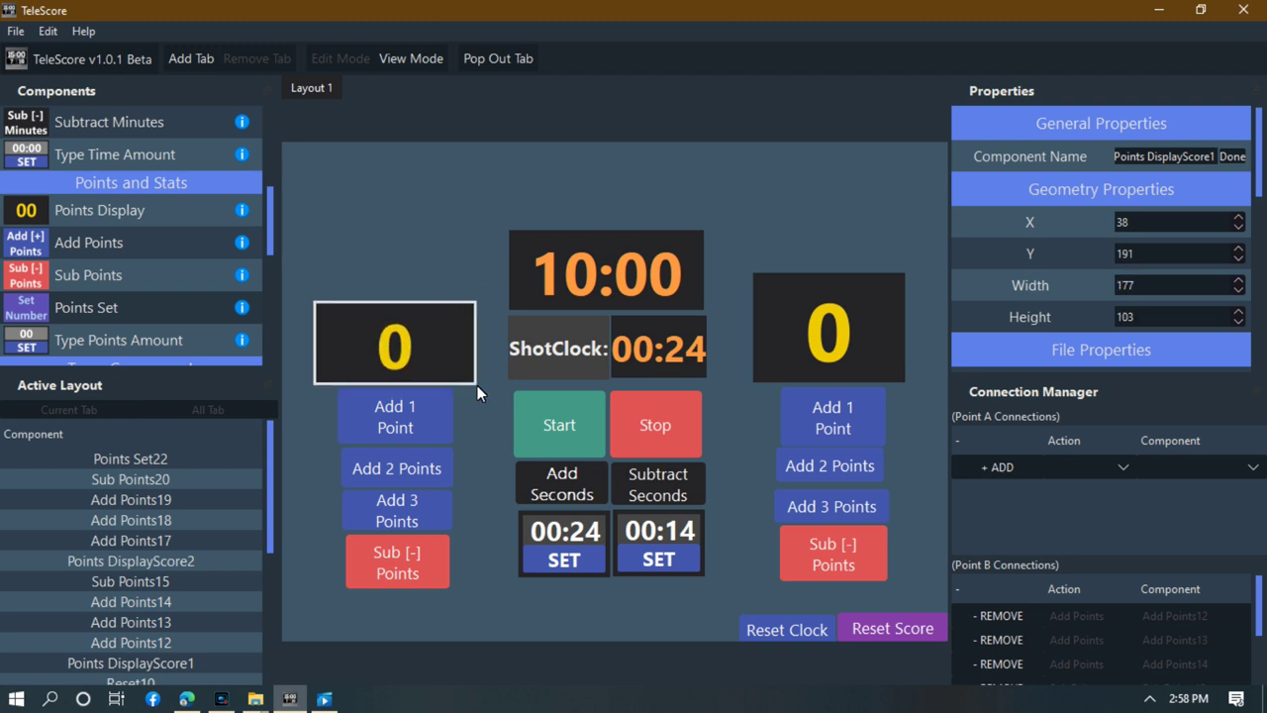
{"action": "left_click", "coordinate": [730, 359]}
{"action": "left_click", "coordinate": [763, 283]}
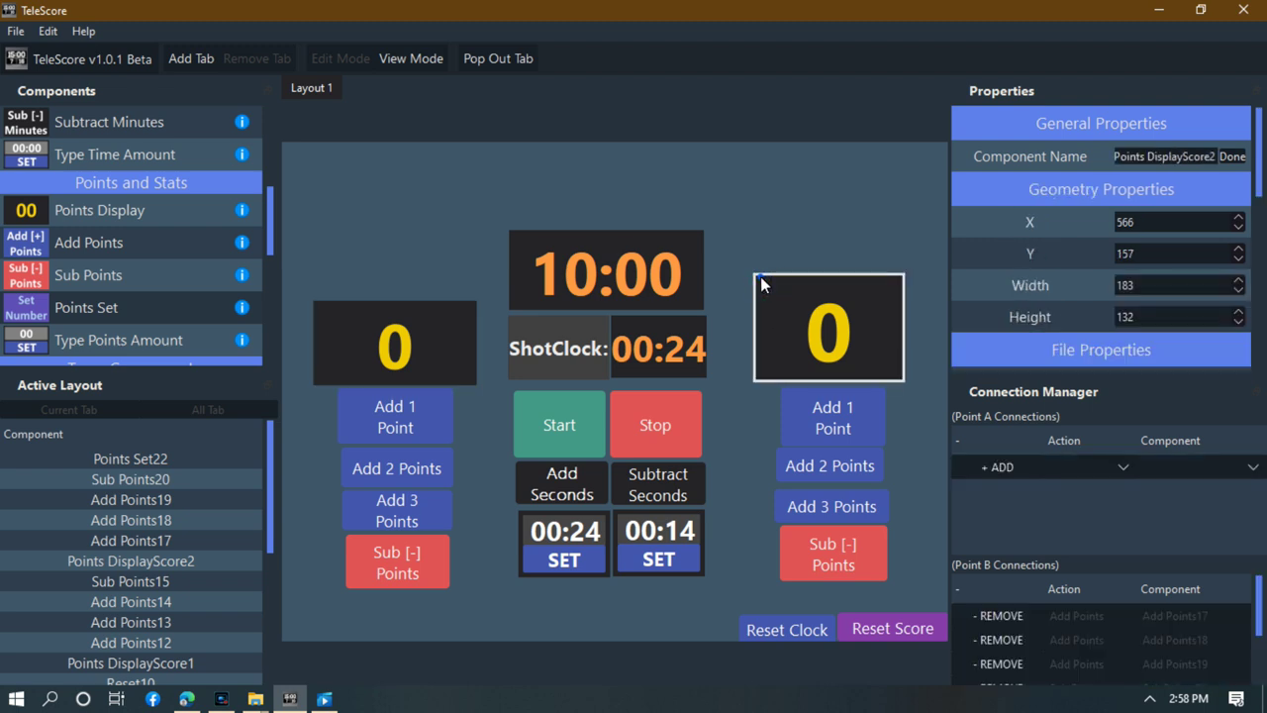
{"action": "mouse_move", "coordinate": [756, 277]}
{"action": "left_mouse_down"}
{"action": "mouse_move", "coordinate": [762, 292]}
{"action": "mouse_move", "coordinate": [745, 297]}
{"action": "left_mouse_up"}
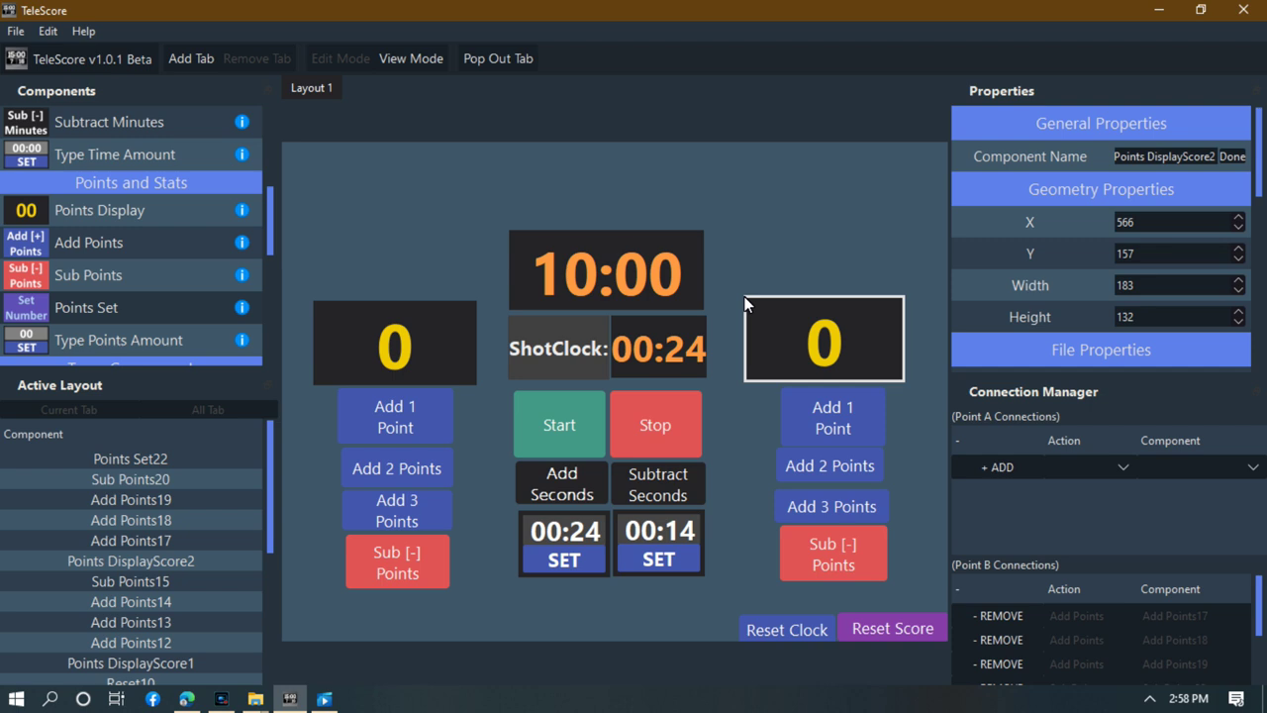
{"action": "left_click", "coordinate": [805, 247]}
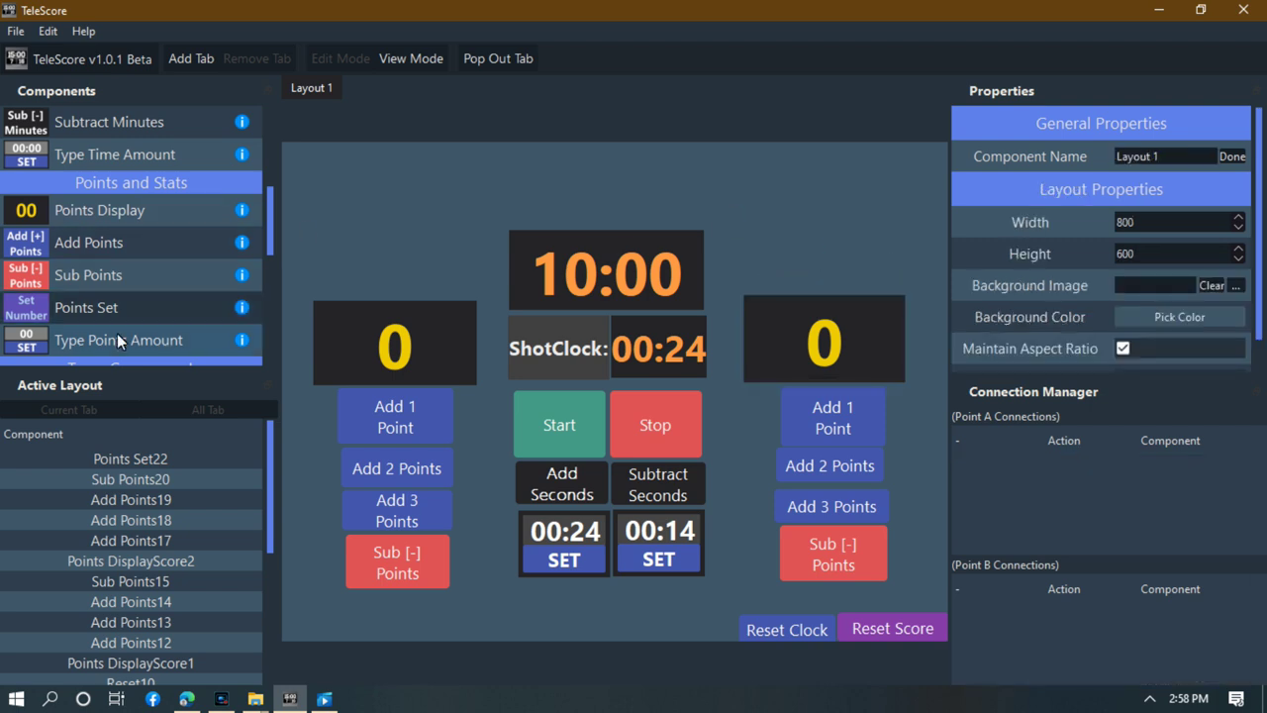
Place a Text Display above the first team's score display, at about X 47, Y 108.
{"action": "scroll", "coordinate": [140, 312], "scroll_direction": "down", "scroll_amount": 8}
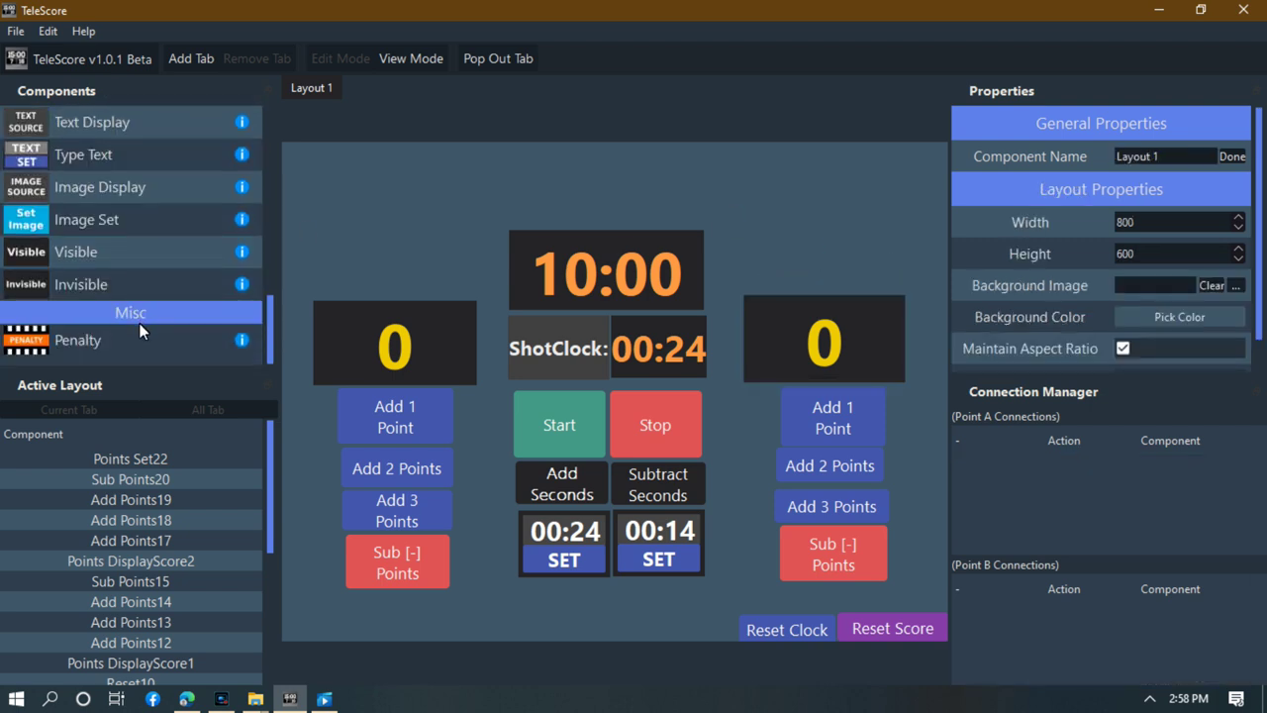
{"action": "scroll", "coordinate": [140, 324], "scroll_direction": "up", "scroll_amount": 5}
{"action": "scroll", "coordinate": [136, 317], "scroll_direction": "down", "scroll_amount": 1}
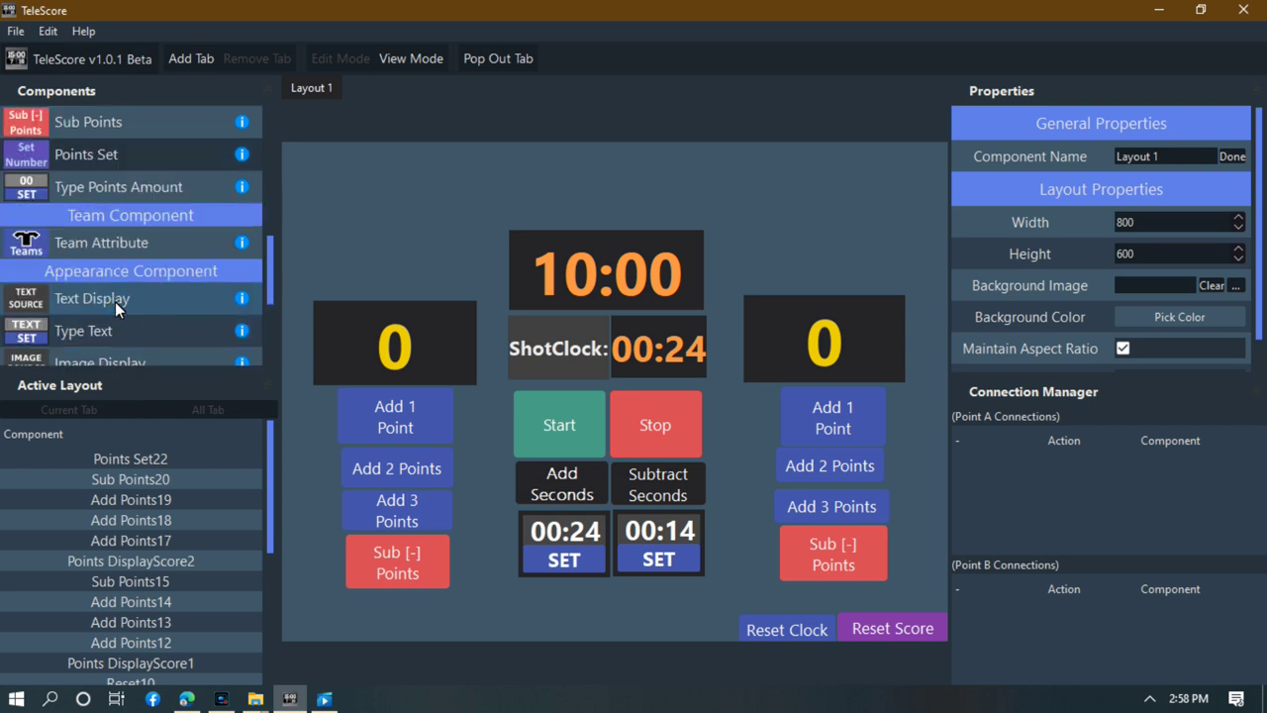
{"action": "left_click_drag", "start_coordinate": [119, 299], "coordinate": [368, 253]}
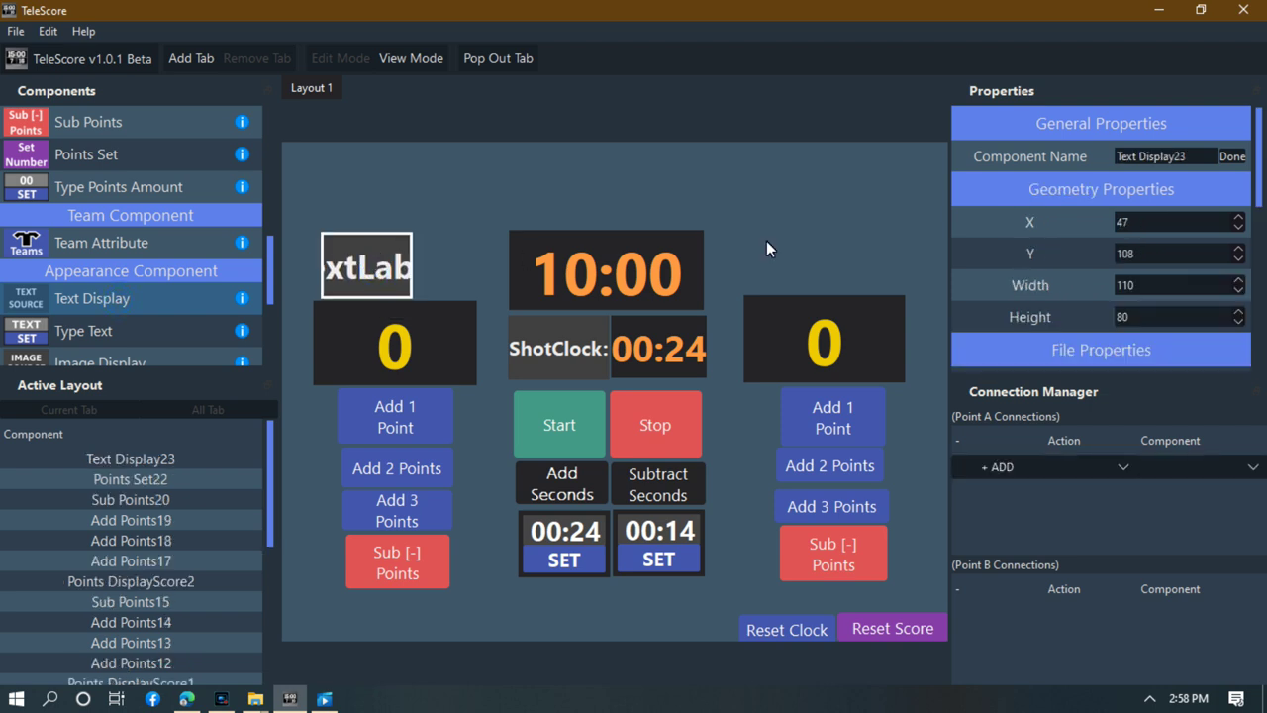
Set the display text of the label above the first team's score to Visitor.
{"action": "left_click", "coordinate": [1164, 287]}
{"action": "scroll", "coordinate": [1165, 287], "scroll_direction": "down", "scroll_amount": 3}
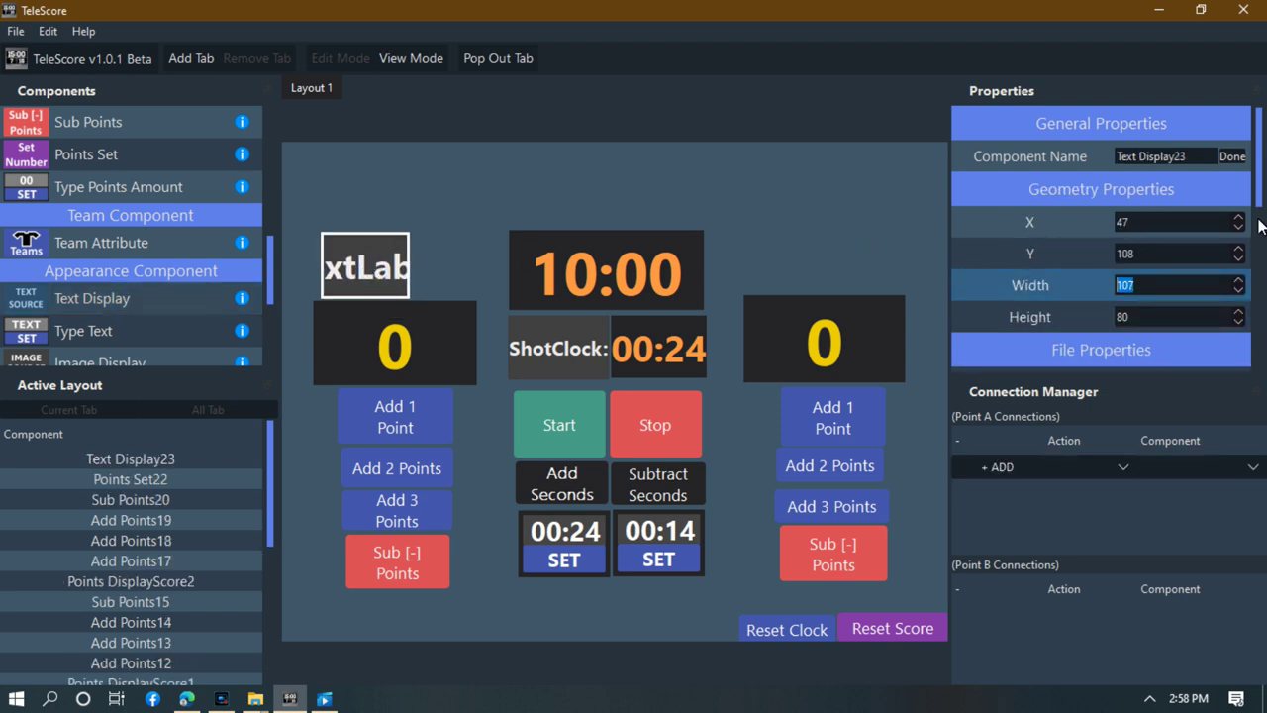
{"action": "left_click_drag", "start_coordinate": [1258, 202], "coordinate": [1220, 263]}
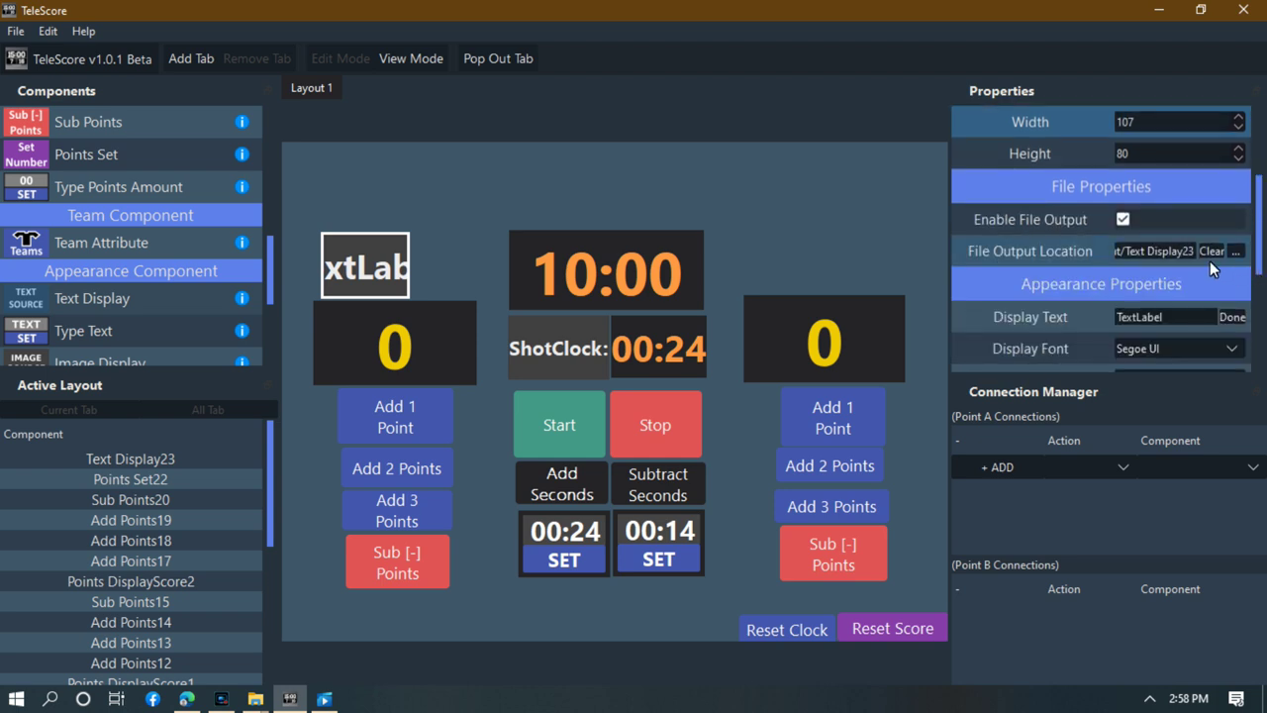
{"action": "double_click", "coordinate": [1187, 323]}
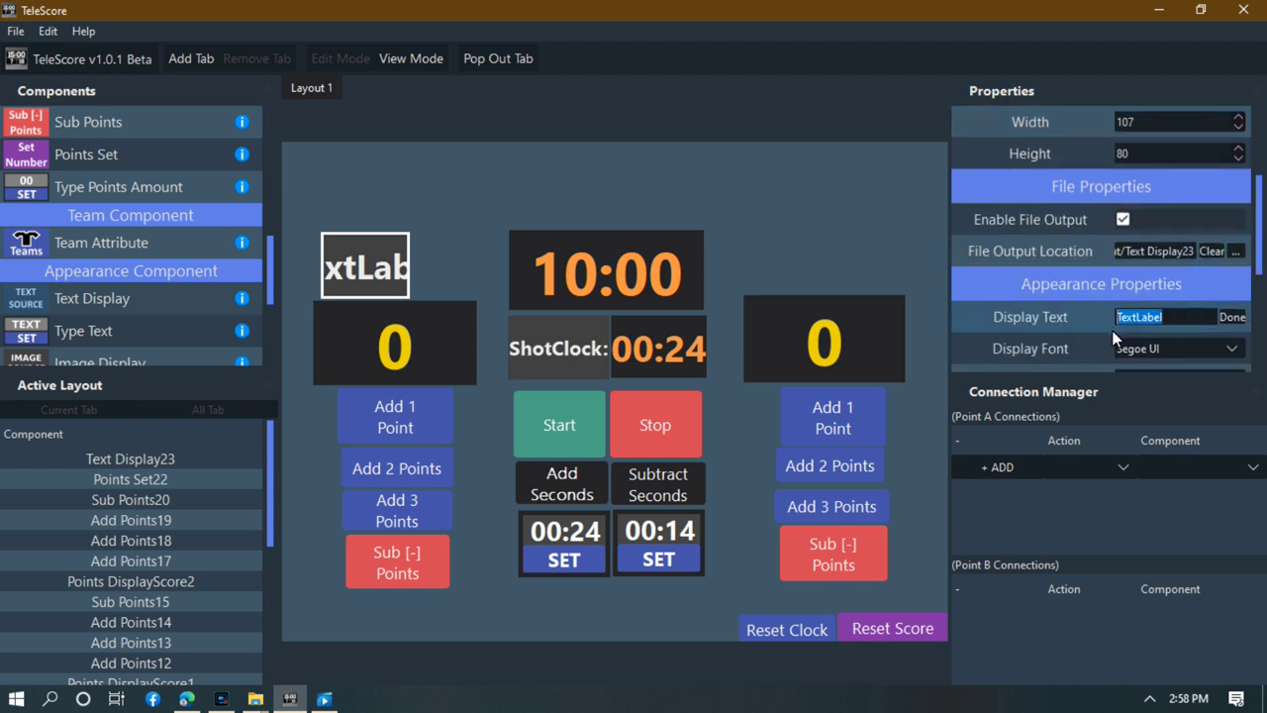
{"action": "type", "text": "Visitor"}
{"action": "left_click", "coordinate": [1232, 318]}
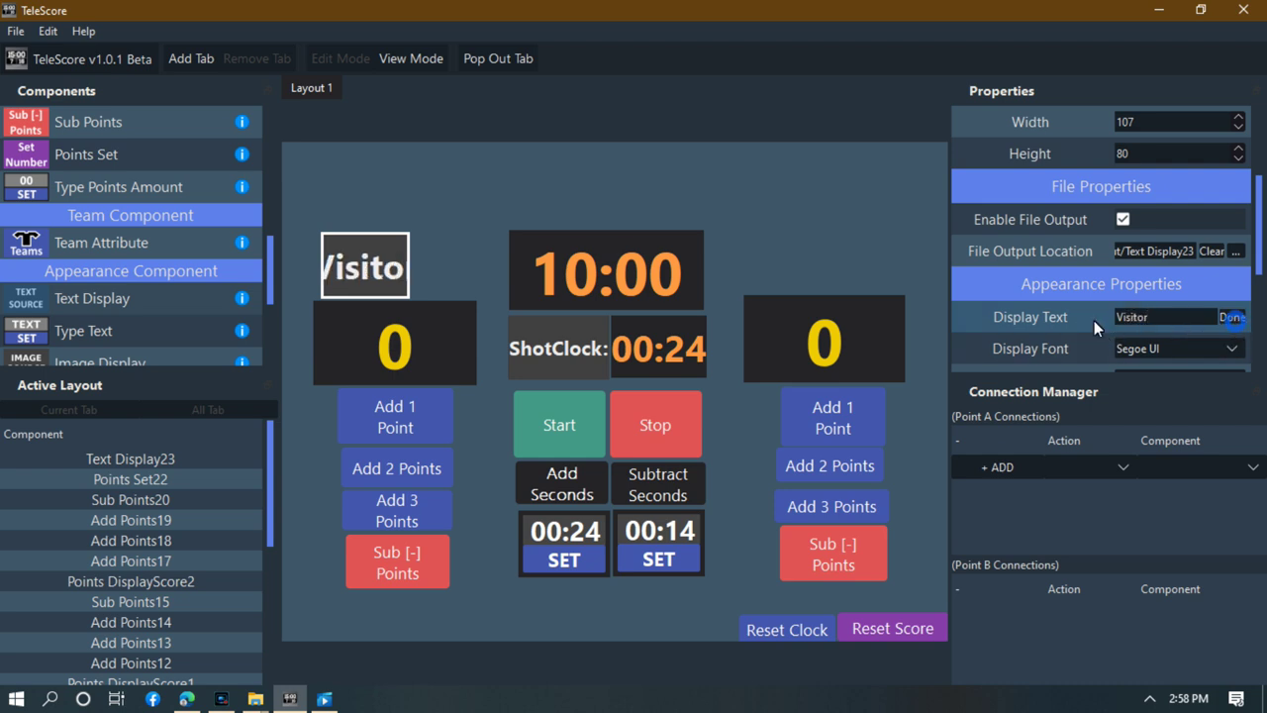
Enable Auto Font Size for the Visitor label and resize it to about 201 by 41 directly above the first team's score display.
{"action": "scroll", "coordinate": [1127, 329], "scroll_direction": "down", "scroll_amount": 3}
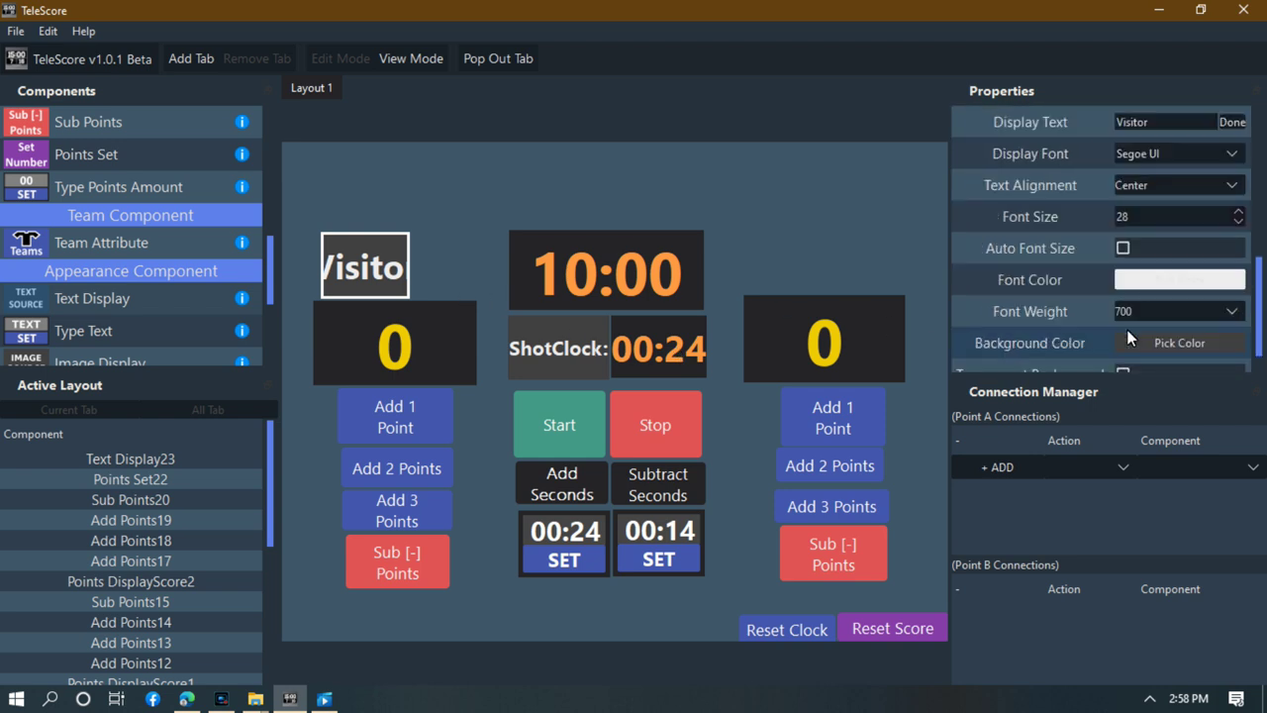
{"action": "scroll", "coordinate": [1123, 347], "scroll_direction": "down", "scroll_amount": 1}
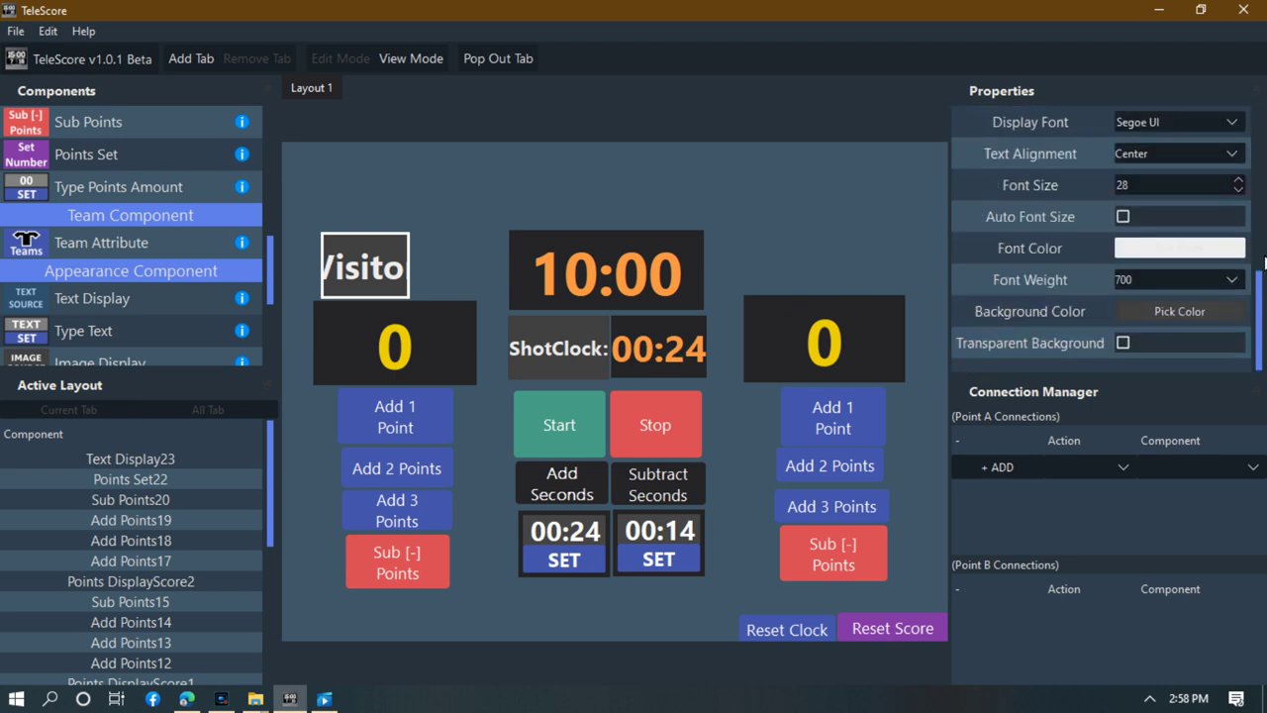
{"action": "left_click", "coordinate": [1122, 216]}
{"action": "left_click", "coordinate": [400, 288]}
{"action": "left_click_drag", "start_coordinate": [395, 287], "coordinate": [476, 301]}
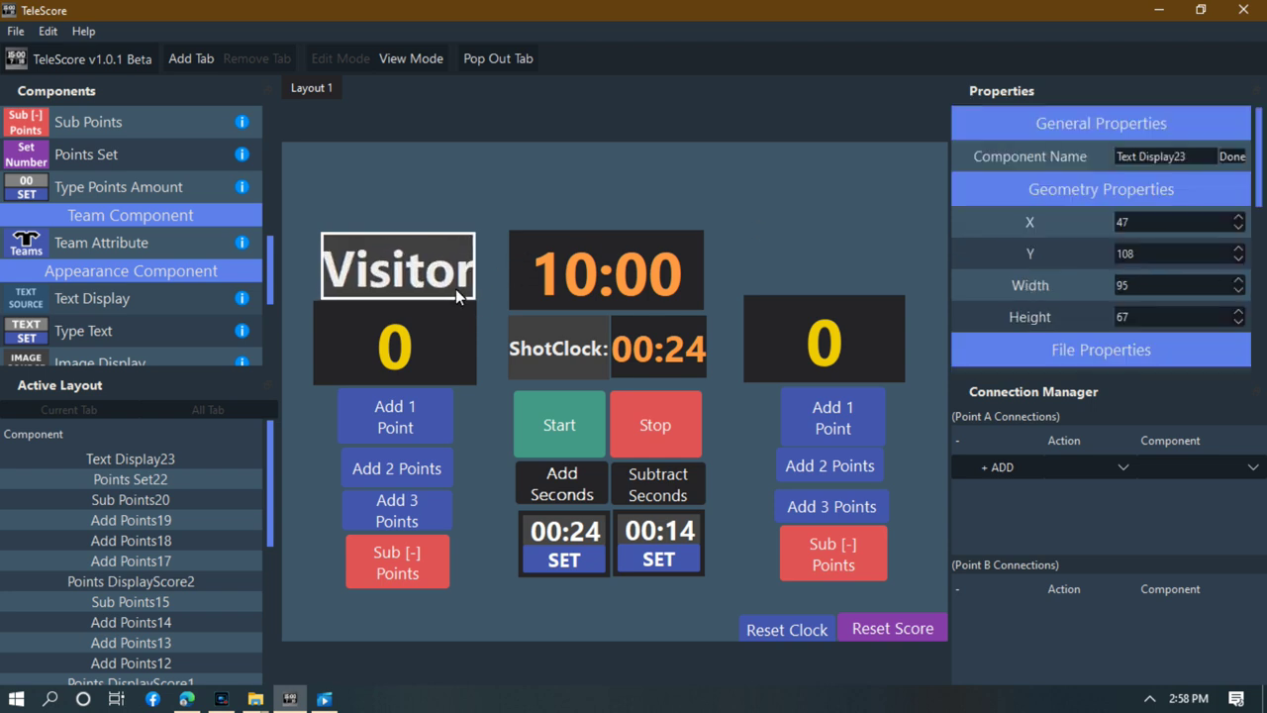
{"action": "left_click_drag", "start_coordinate": [321, 236], "coordinate": [313, 269]}
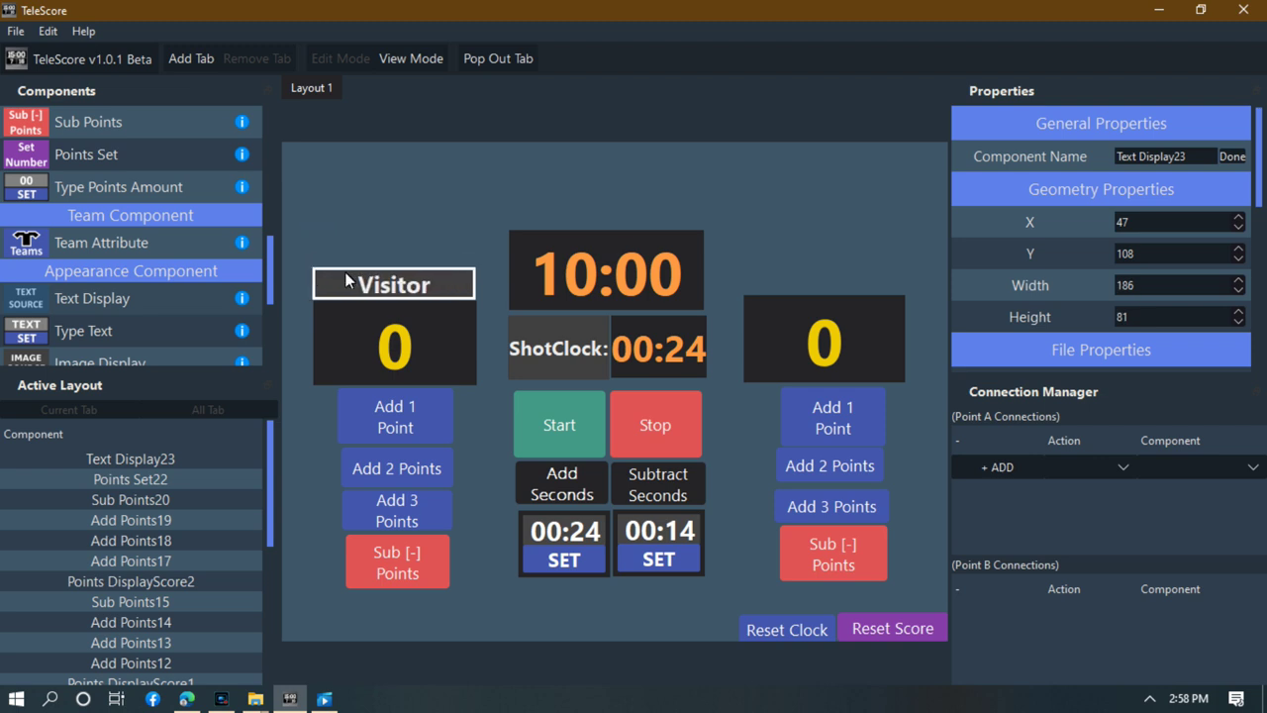
{"action": "left_click_drag", "start_coordinate": [471, 296], "coordinate": [478, 304]}
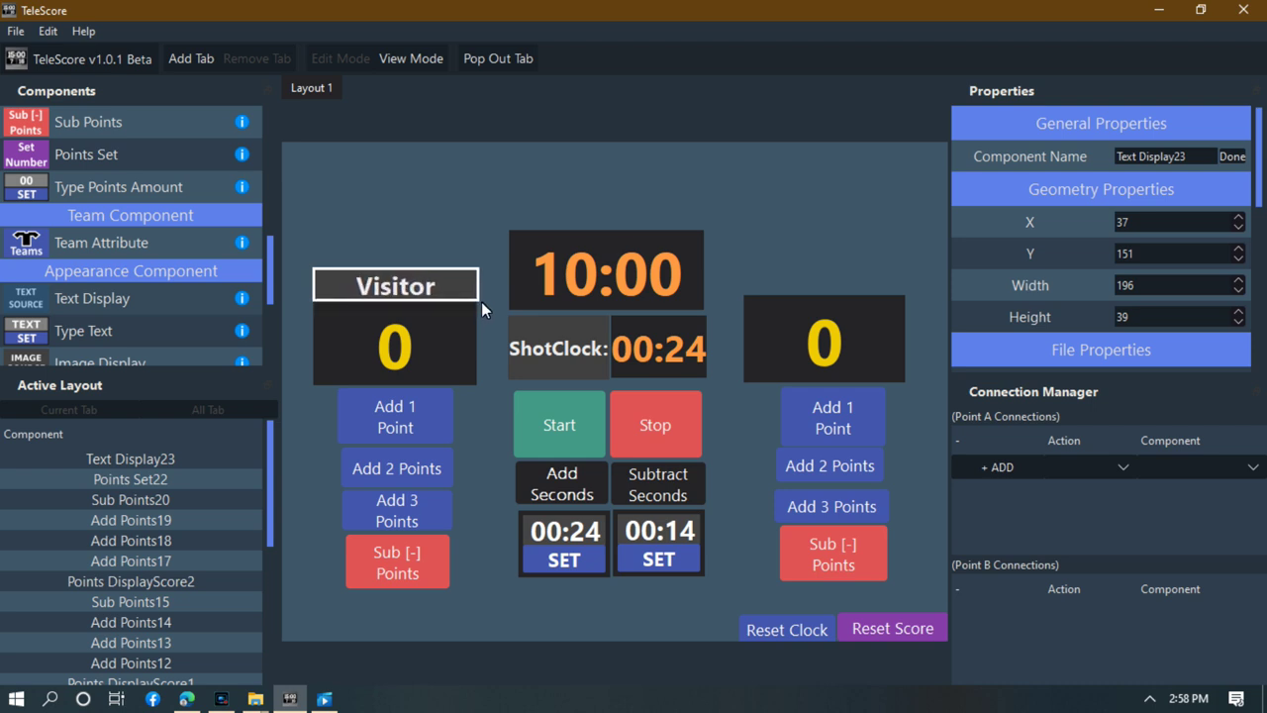
{"action": "left_click", "coordinate": [493, 254]}
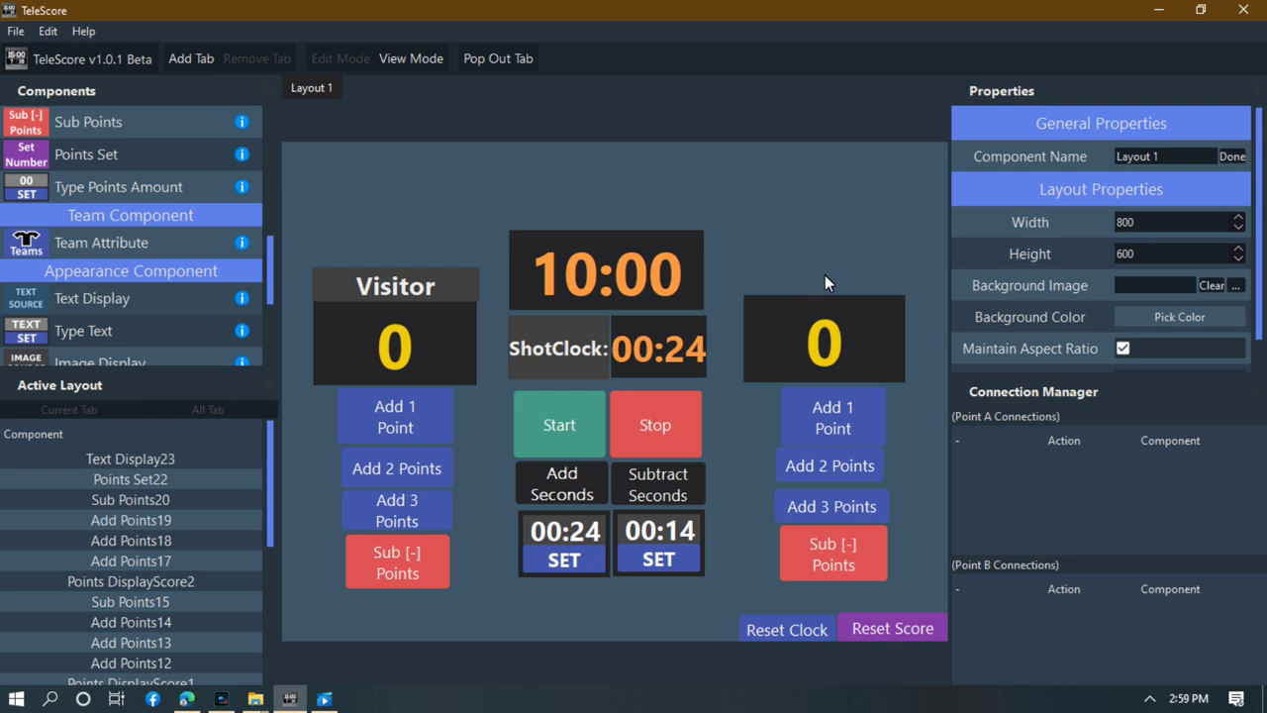
Place a Text Display above the second team's score display and set its display text to Home.
{"action": "left_click", "coordinate": [112, 305]}
{"action": "left_click", "coordinate": [740, 259]}
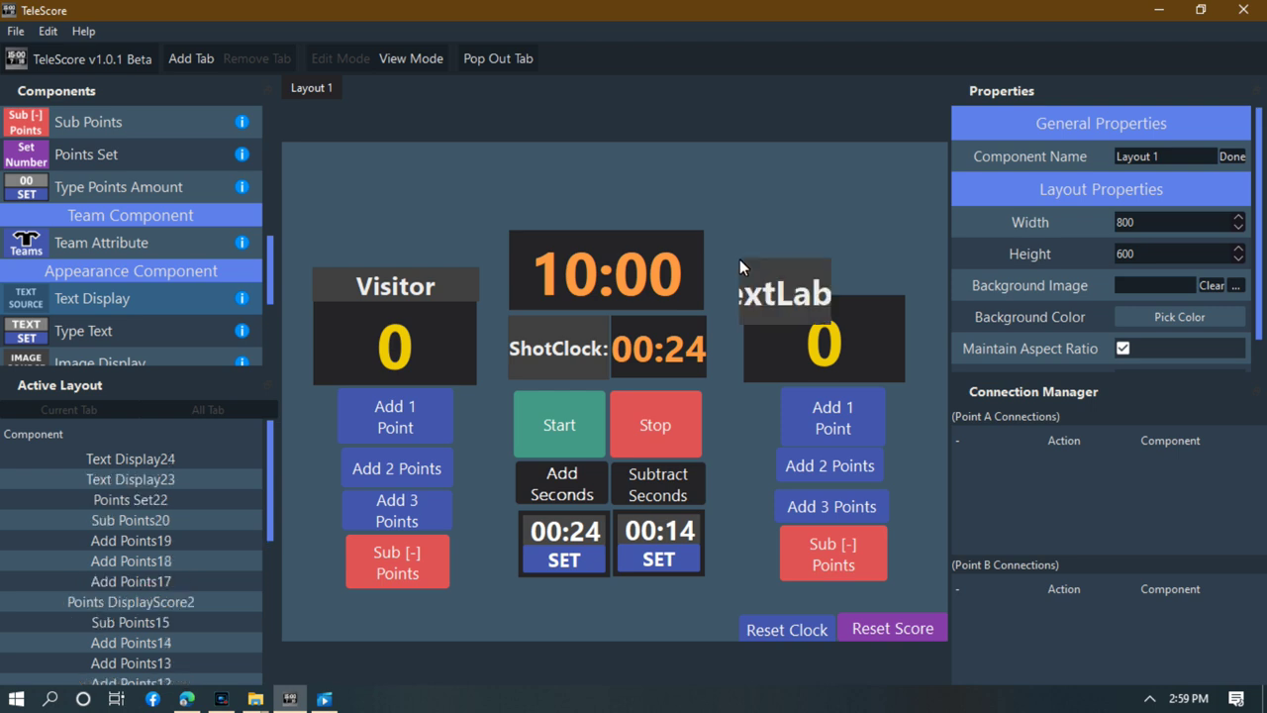
{"action": "scroll", "coordinate": [1160, 320], "scroll_direction": "down", "scroll_amount": 1}
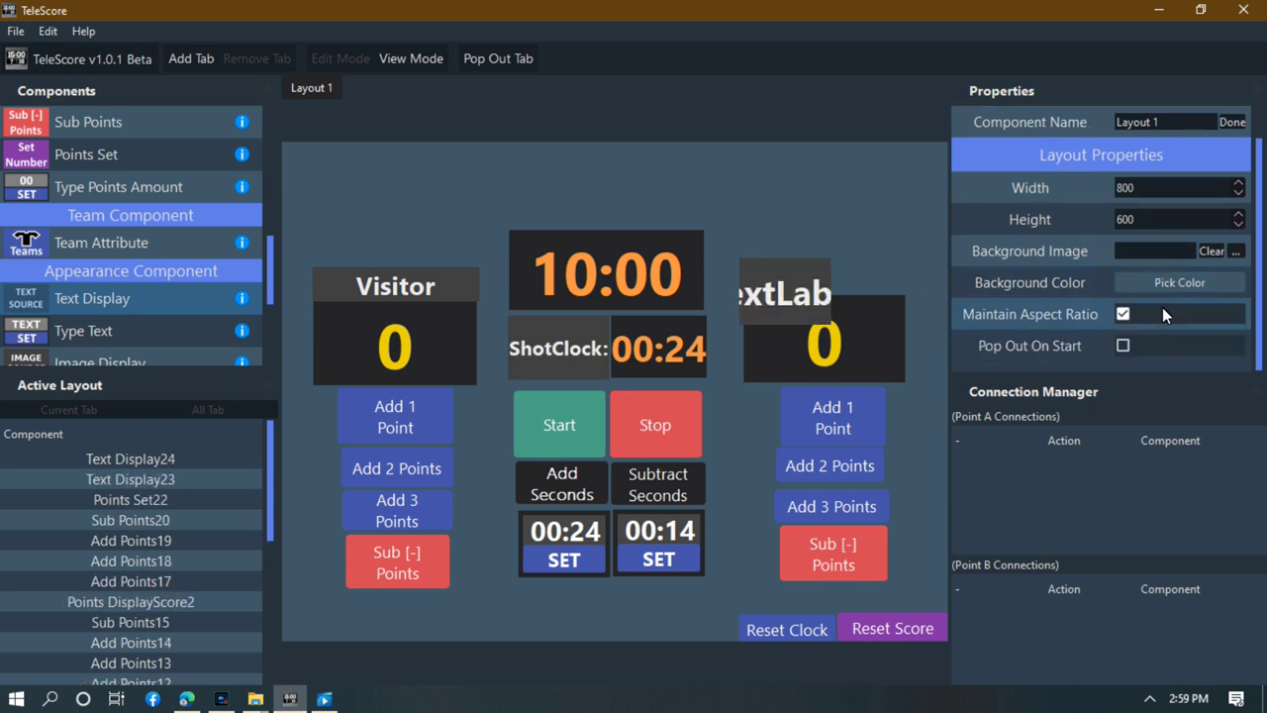
{"action": "left_click", "coordinate": [818, 303]}
{"action": "scroll", "coordinate": [1008, 297], "scroll_direction": "down", "scroll_amount": 6}
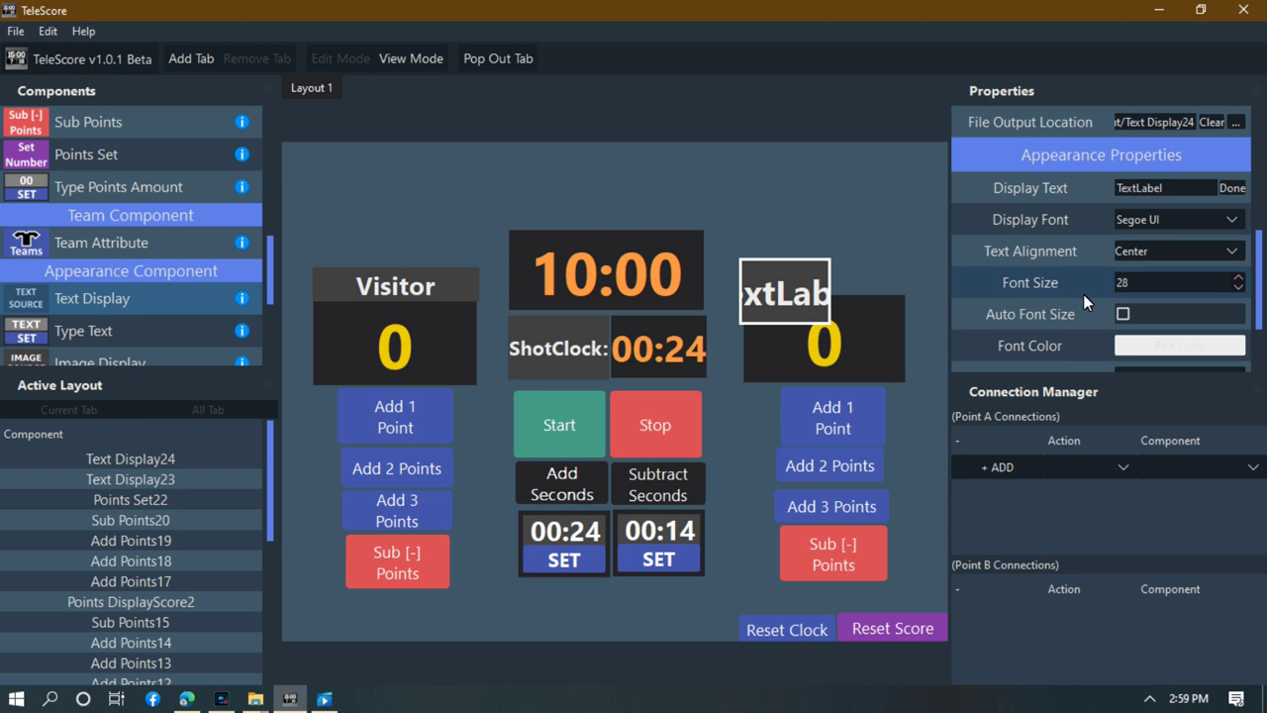
{"action": "double_click", "coordinate": [1173, 194]}
{"action": "type", "text": "Home"}
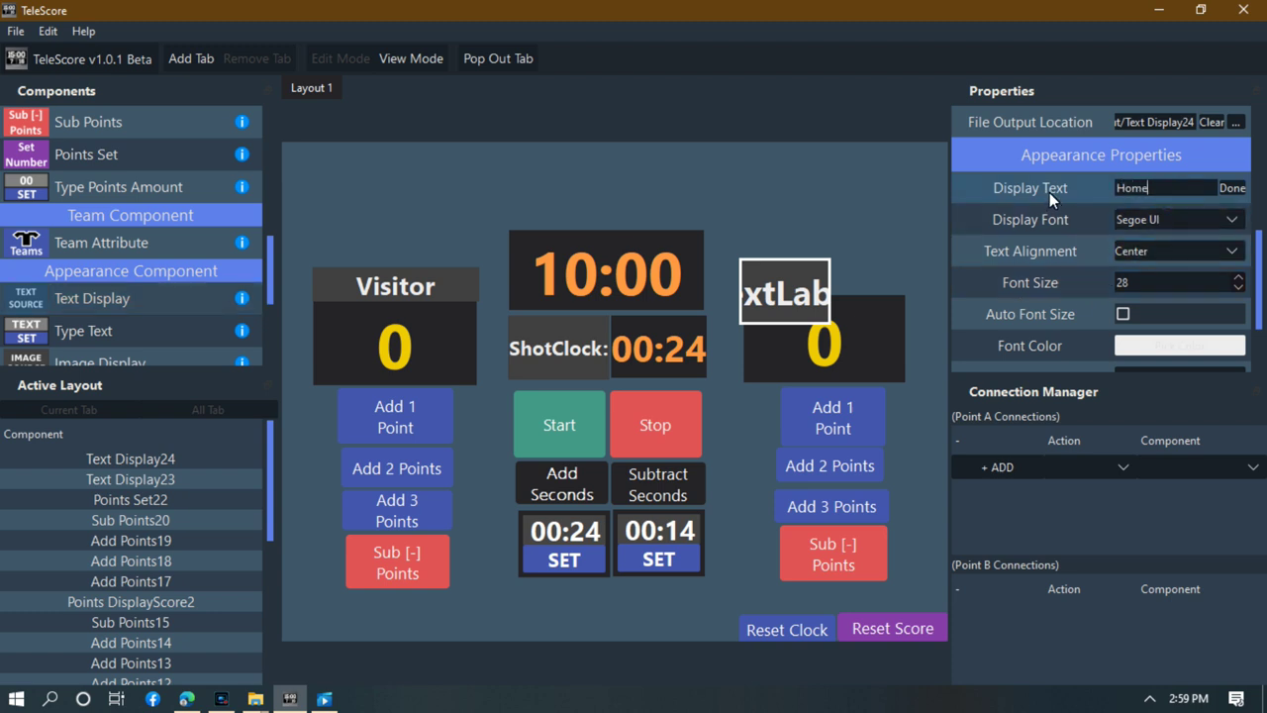
{"action": "left_click", "coordinate": [1232, 188]}
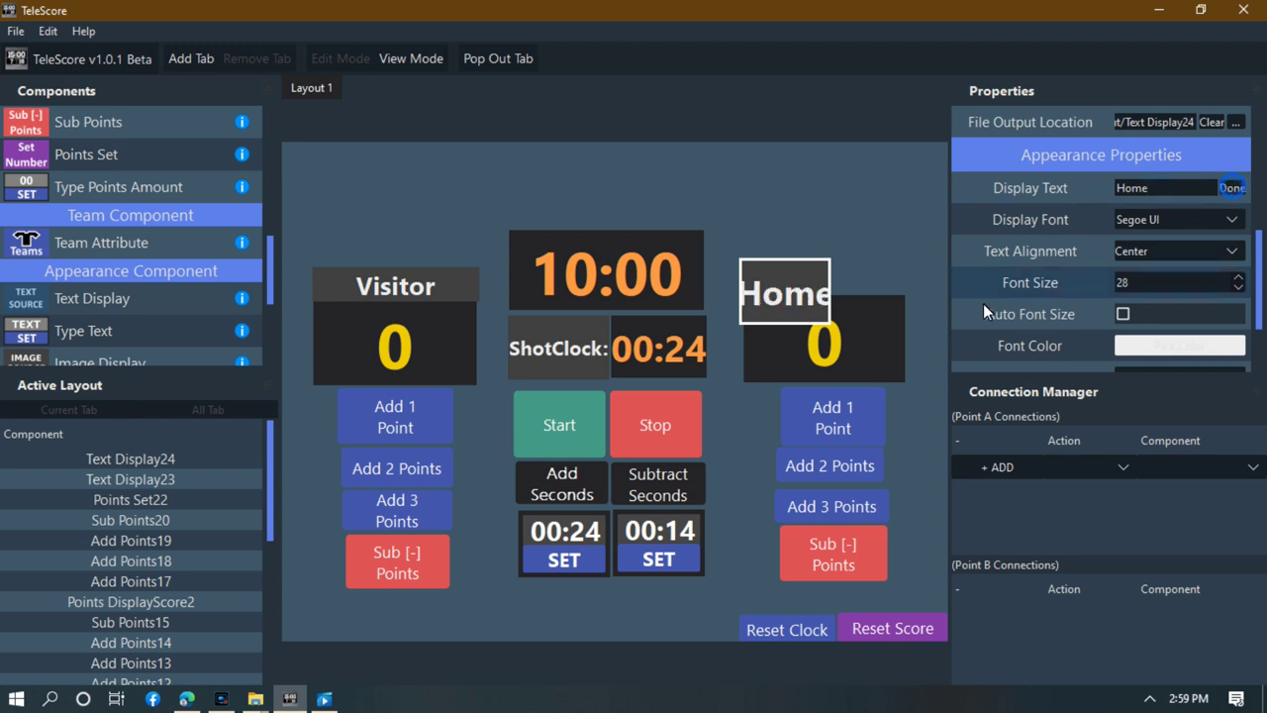
Enable Auto Font Size for the Home label and resize it to about 192 by 43 directly above the second team's score display.
{"action": "left_click", "coordinate": [1122, 313]}
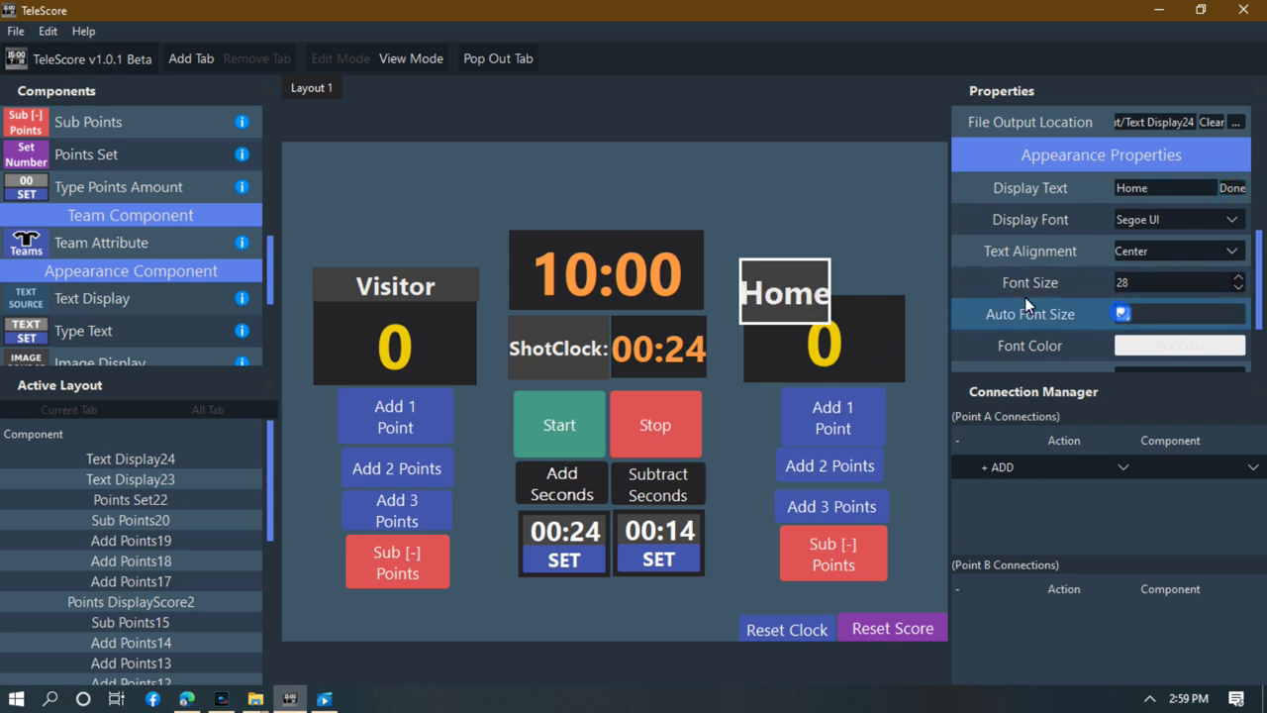
{"action": "left_click_drag", "start_coordinate": [826, 323], "coordinate": [905, 299]}
{"action": "left_click", "coordinate": [738, 283]}
{"action": "left_click", "coordinate": [745, 283]}
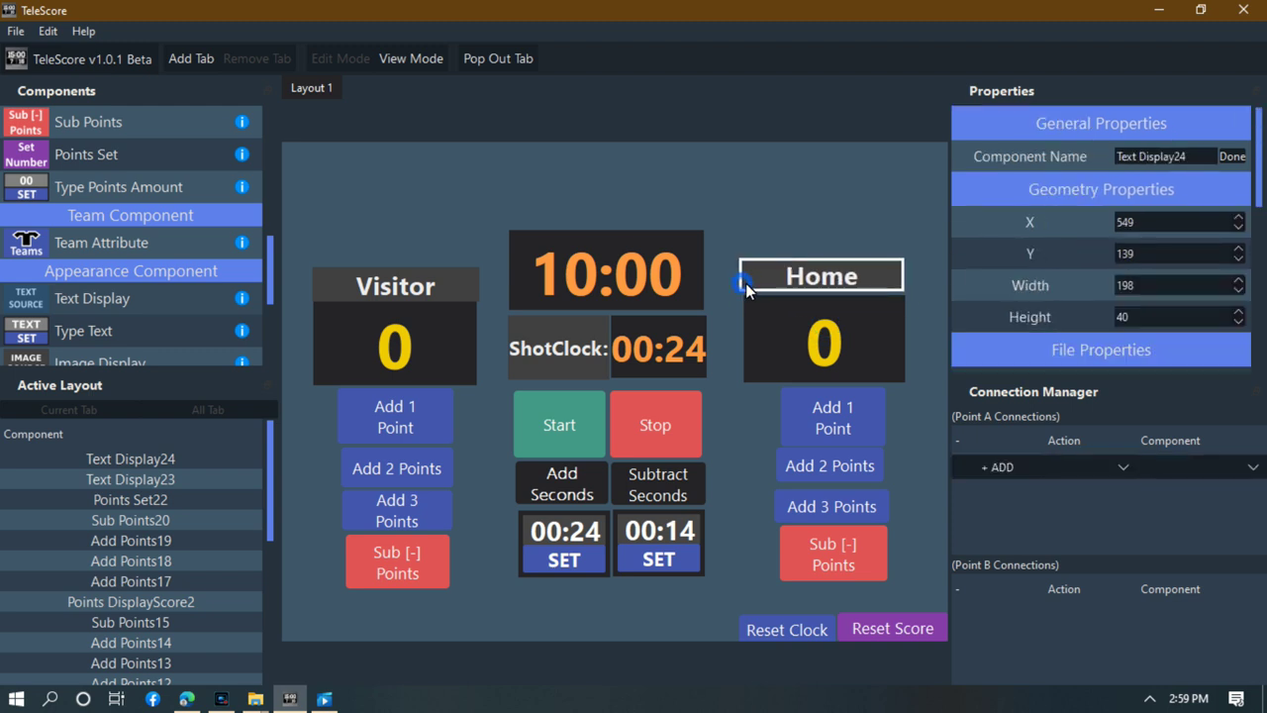
{"action": "left_click_drag", "start_coordinate": [745, 283], "coordinate": [745, 295]}
{"action": "left_click", "coordinate": [738, 255]}
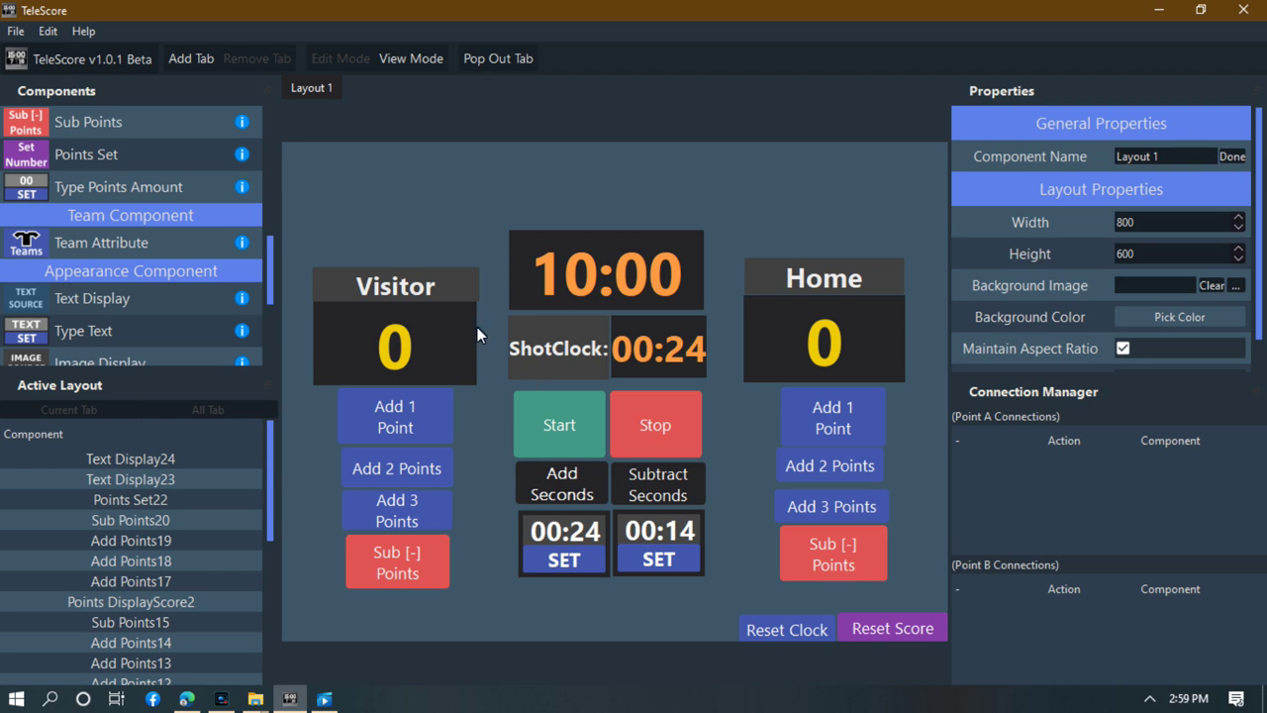
Shrink the Visitor label to its score display's width and reduce the Home label to about 186 by 35.
{"action": "left_click", "coordinate": [433, 287]}
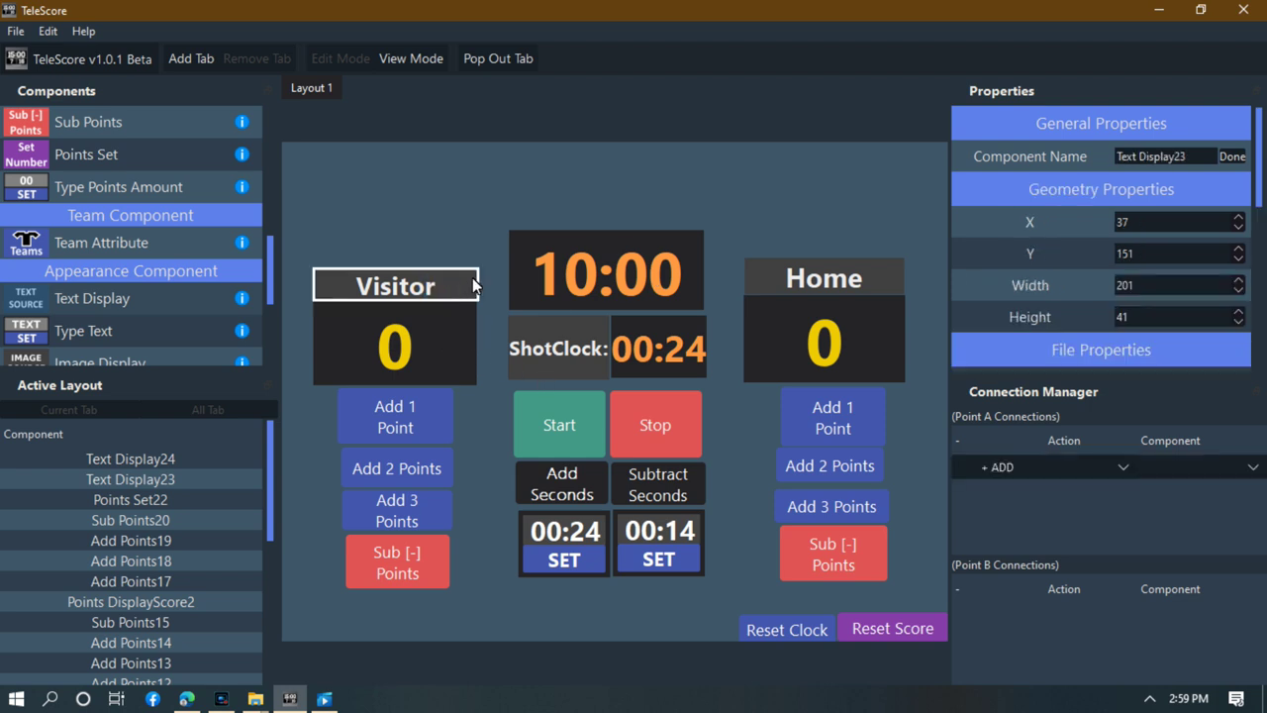
{"action": "left_click_drag", "start_coordinate": [475, 273], "coordinate": [476, 277]}
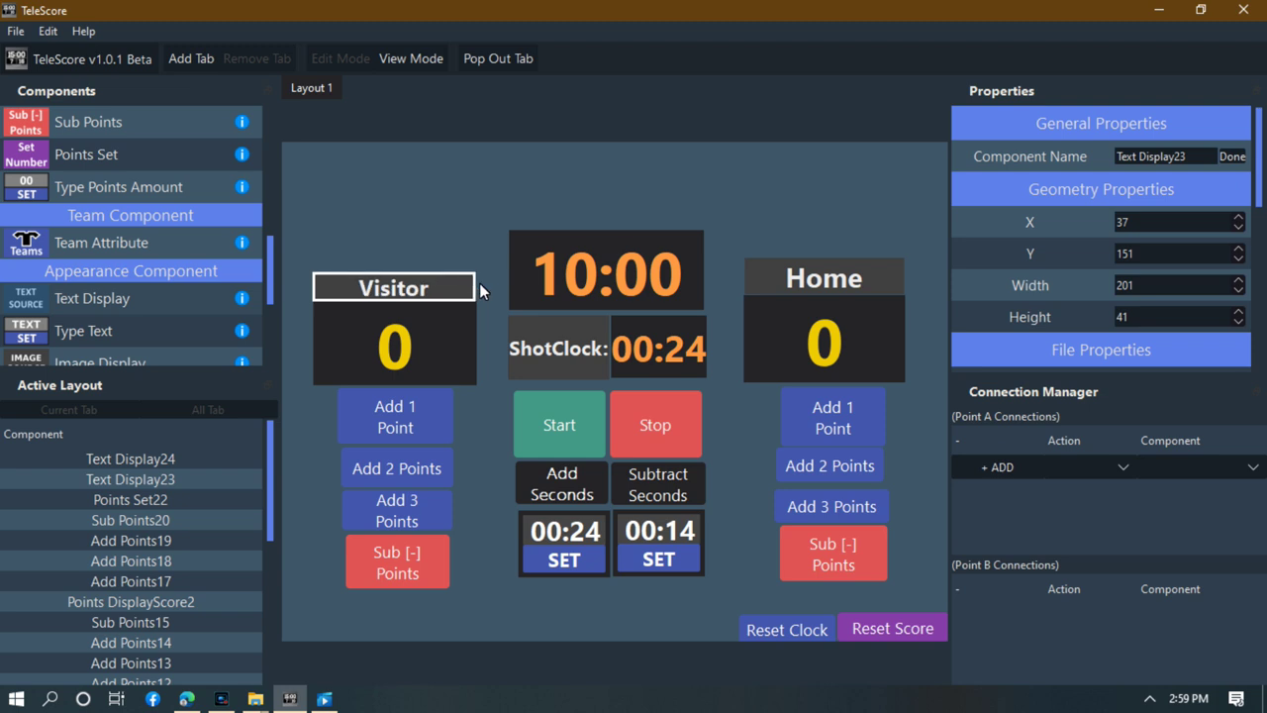
{"action": "left_click", "coordinate": [752, 269]}
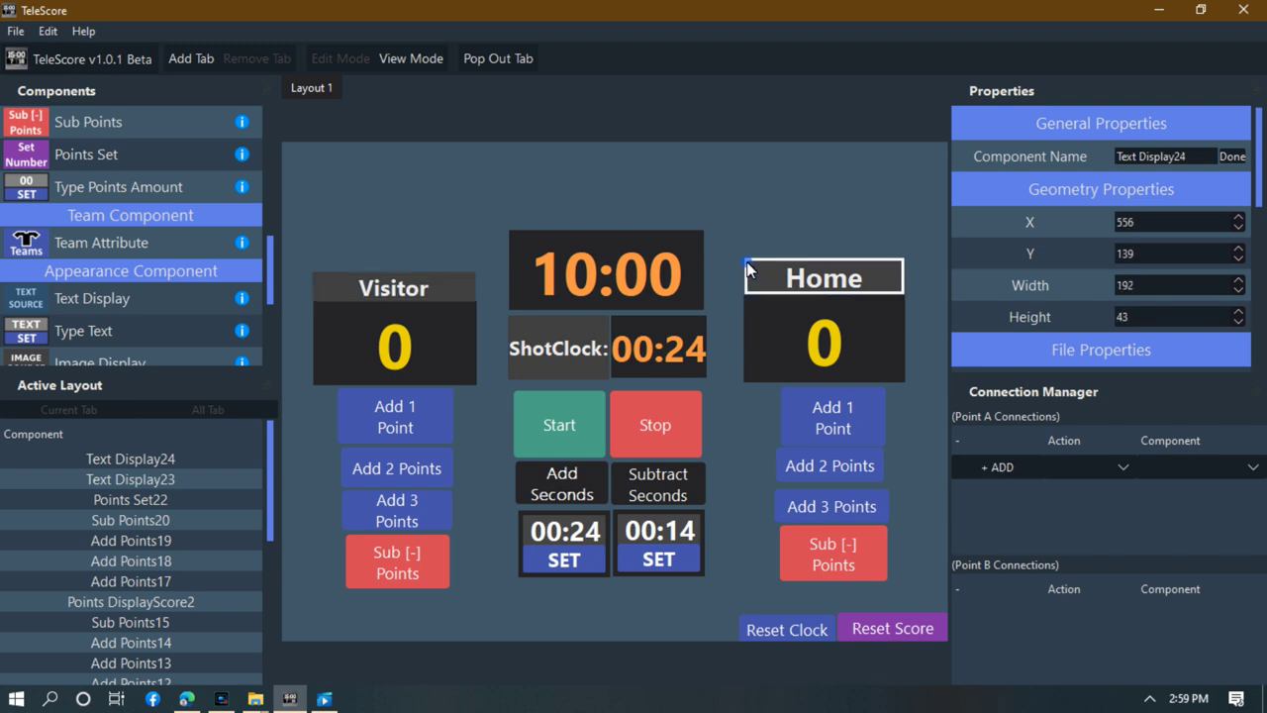
{"action": "left_click_drag", "start_coordinate": [752, 261], "coordinate": [750, 275]}
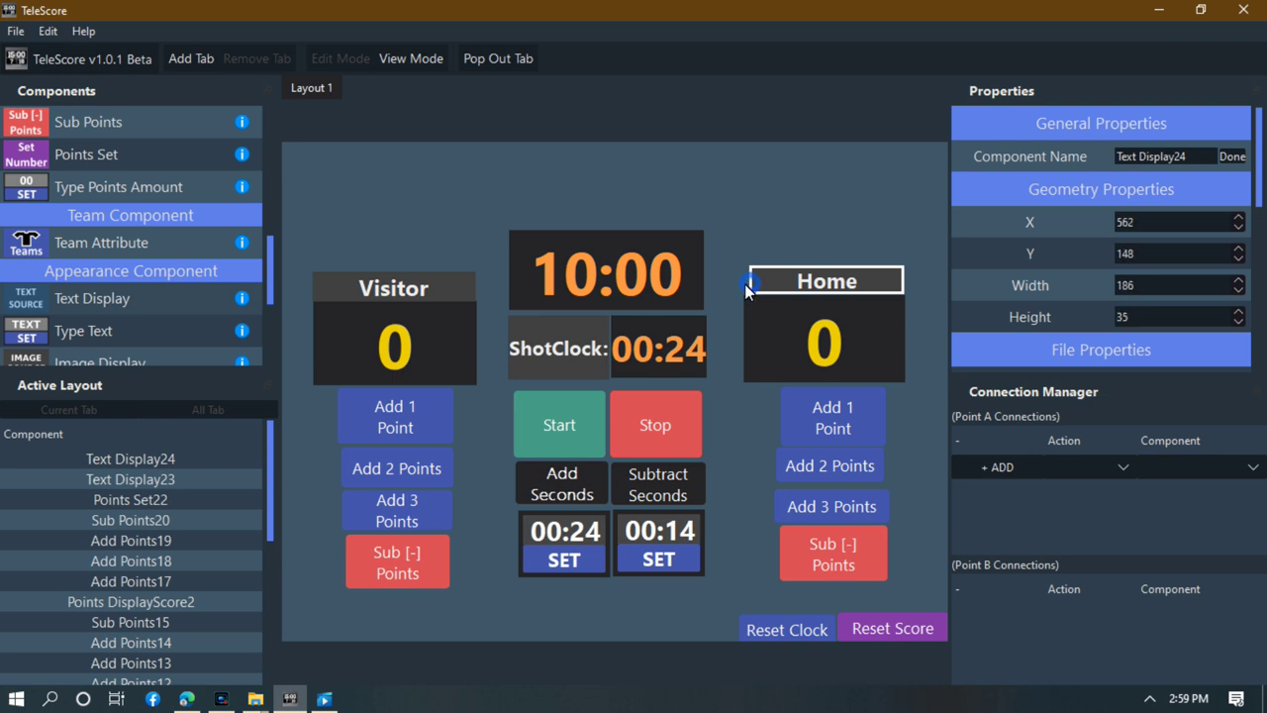
{"action": "left_click", "coordinate": [770, 254]}
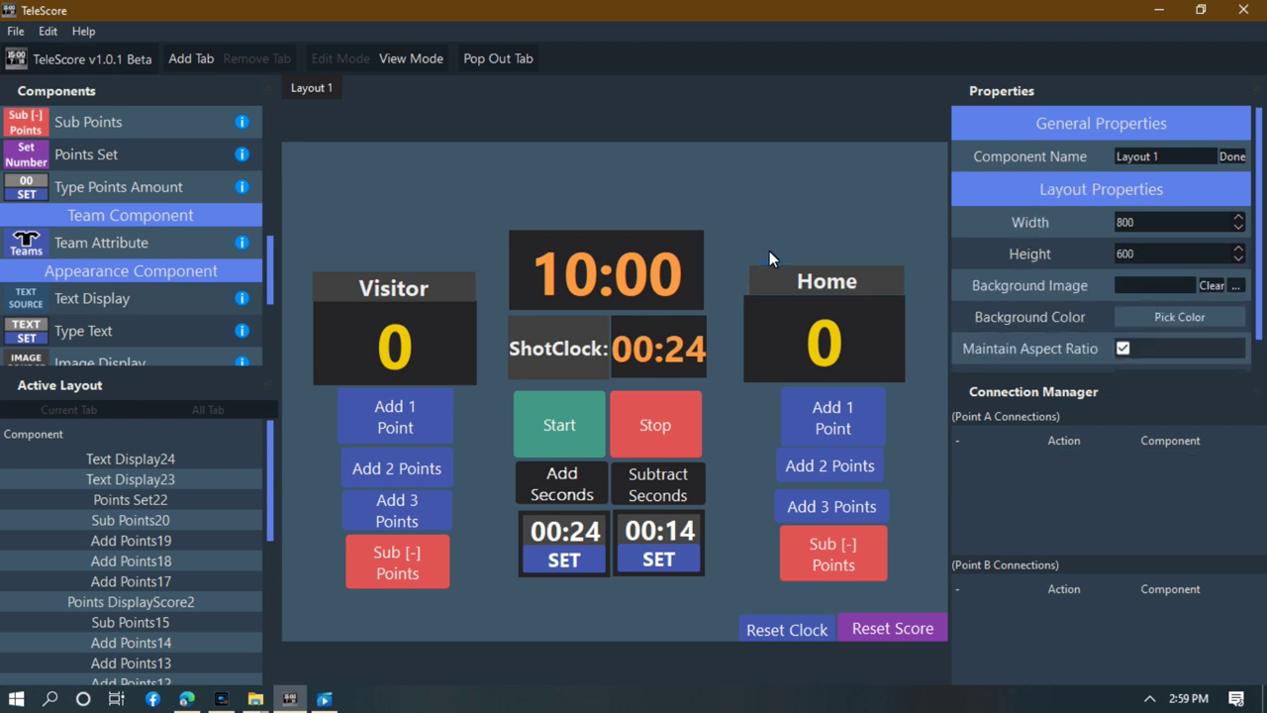
Place an Image Display above the Visitor label at about X 68, Y 28, sized about 148 by 127.
{"action": "scroll", "coordinate": [140, 276], "scroll_direction": "up", "scroll_amount": 5}
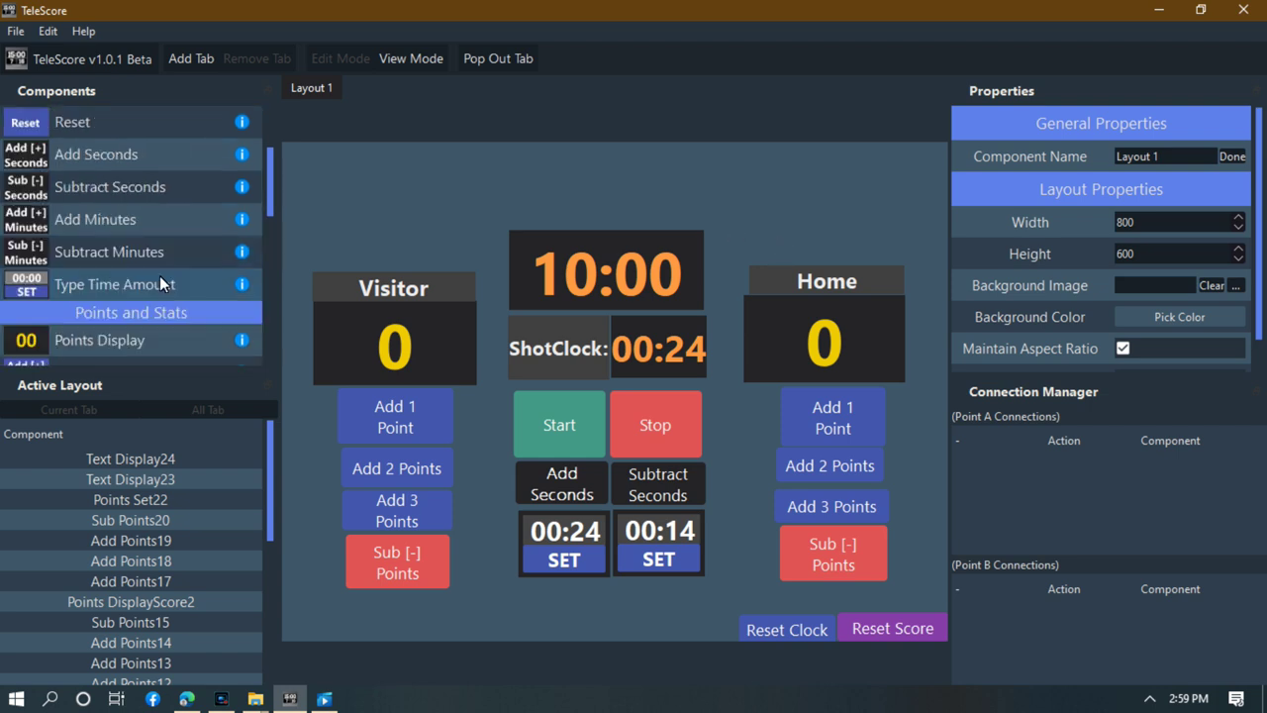
{"action": "scroll", "coordinate": [171, 276], "scroll_direction": "down", "scroll_amount": 5}
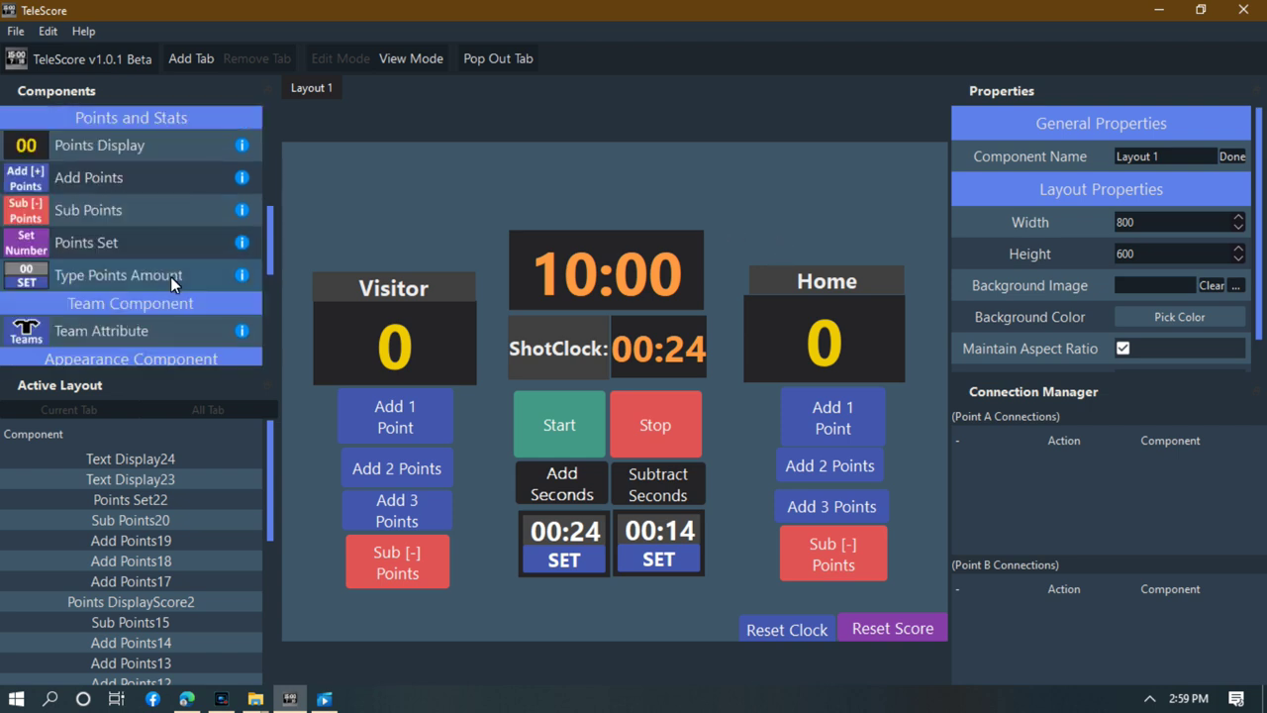
{"action": "scroll", "coordinate": [169, 297], "scroll_direction": "down", "scroll_amount": 3}
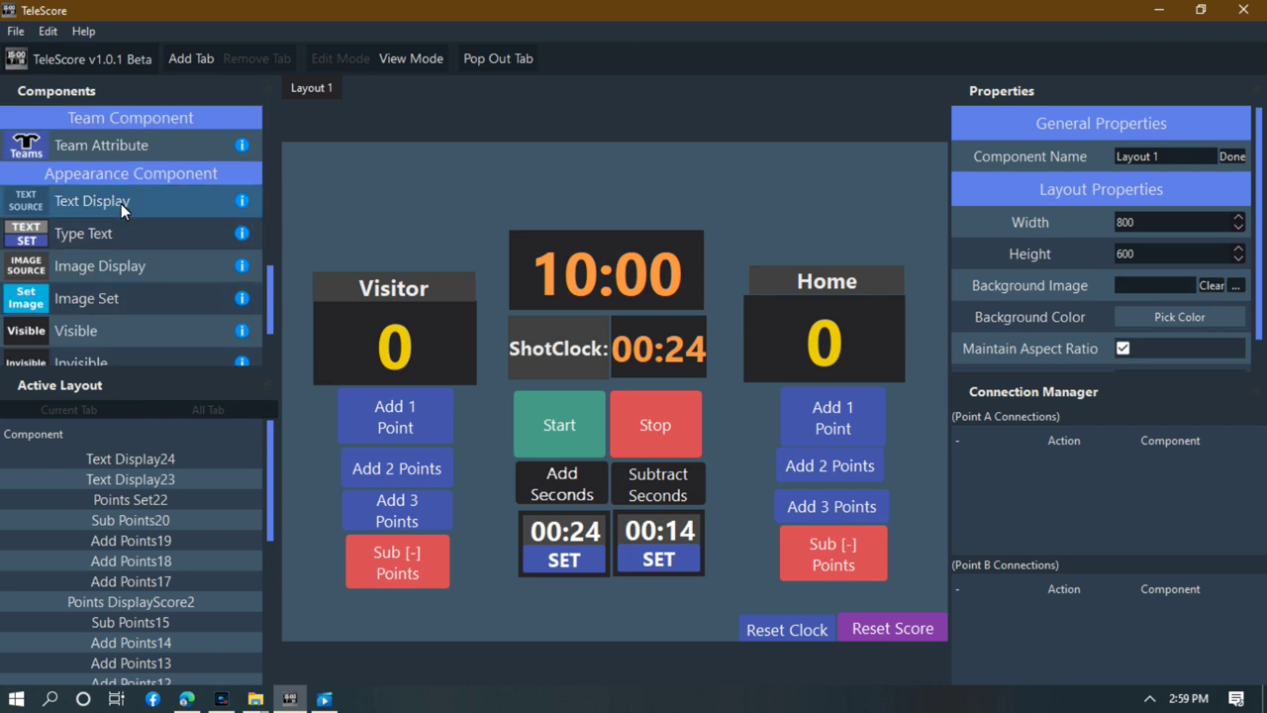
{"action": "left_click_drag", "start_coordinate": [113, 272], "coordinate": [357, 220]}
{"action": "left_click_drag", "start_coordinate": [373, 266], "coordinate": [458, 273]}
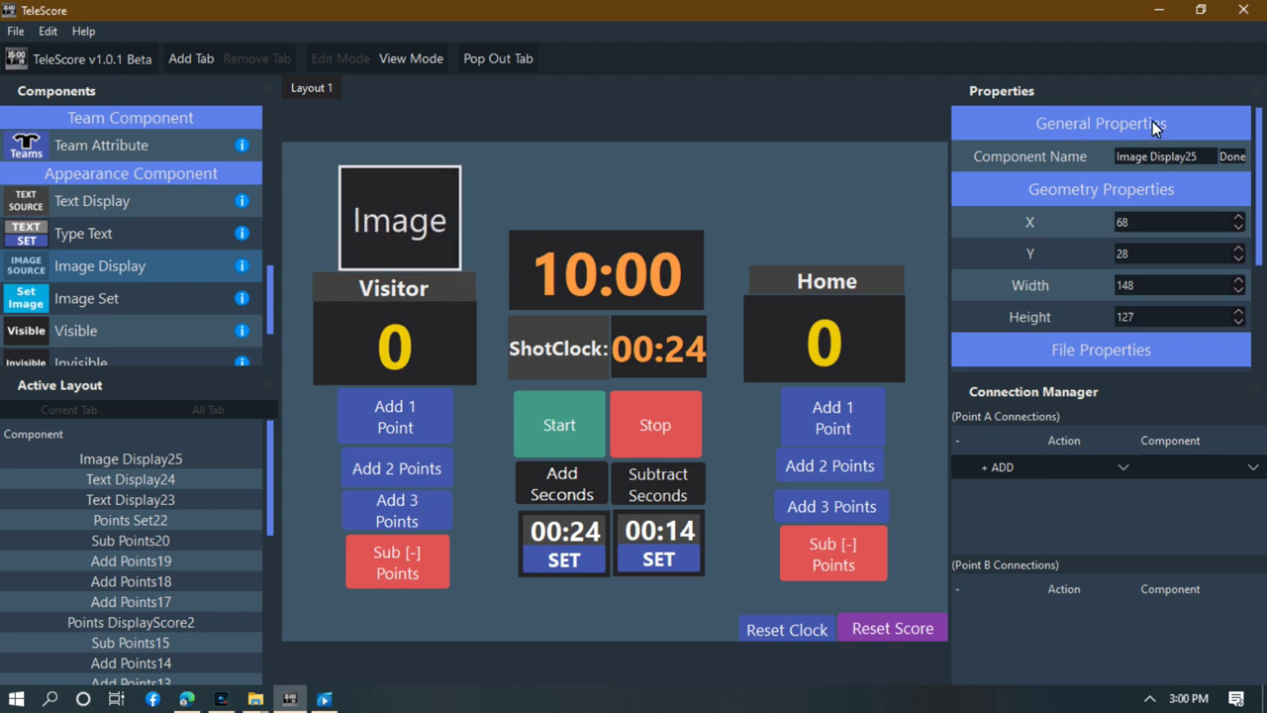
Try to rename the image display above Visitor by replacing the number in its component name with Logo.
{"action": "key", "text": "BackSpace"}
{"action": "key", "text": "BackSpace"}
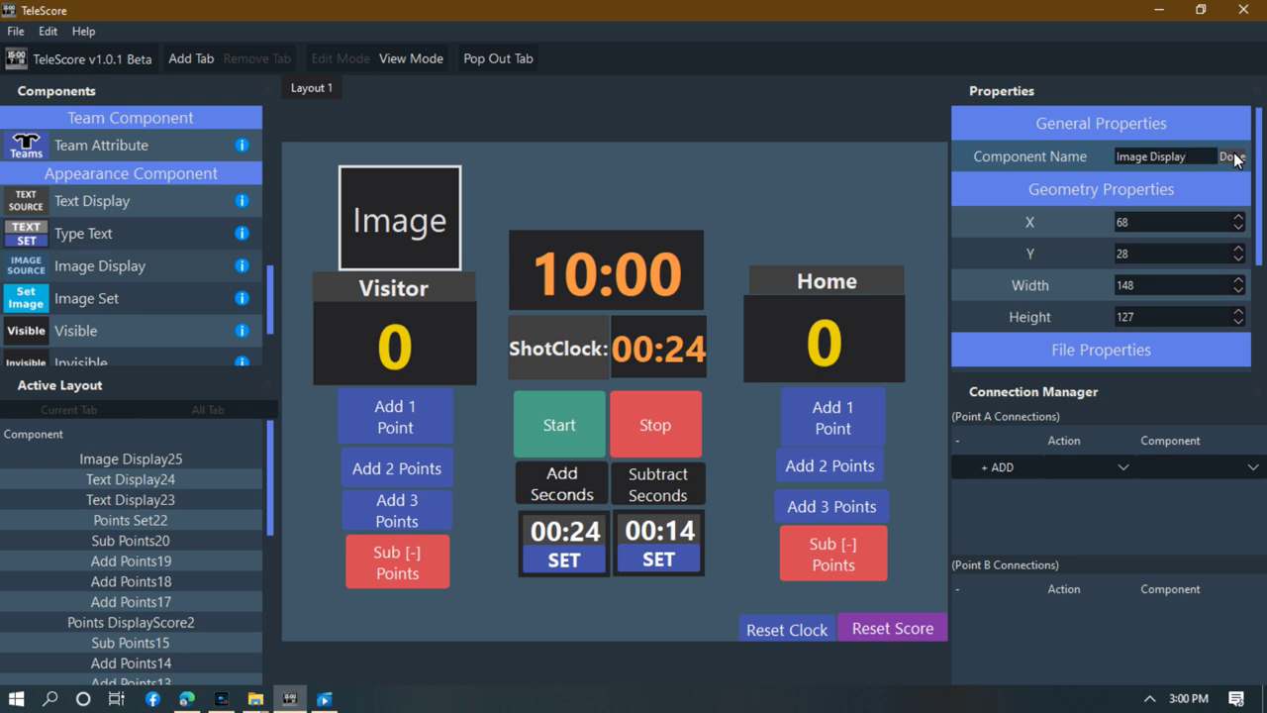
{"action": "type", "text": "Logo"}
{"action": "left_click", "coordinate": [621, 210]}
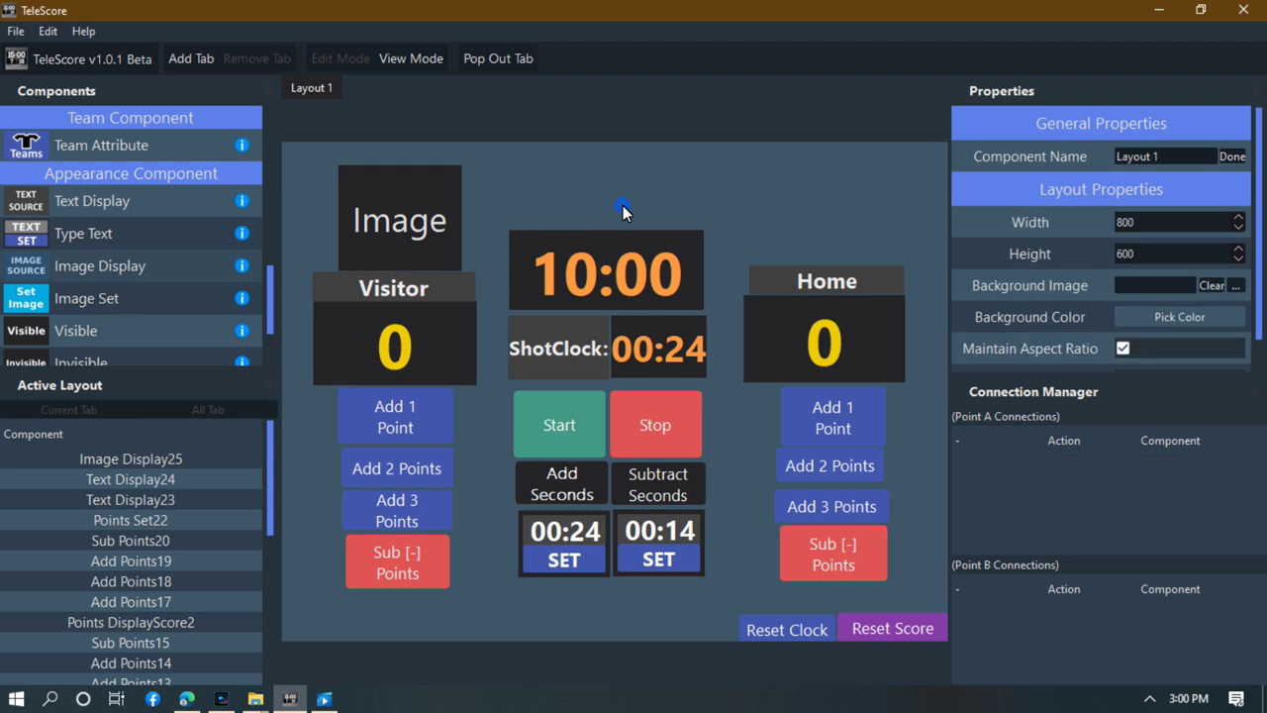
{"action": "left_click", "coordinate": [439, 258]}
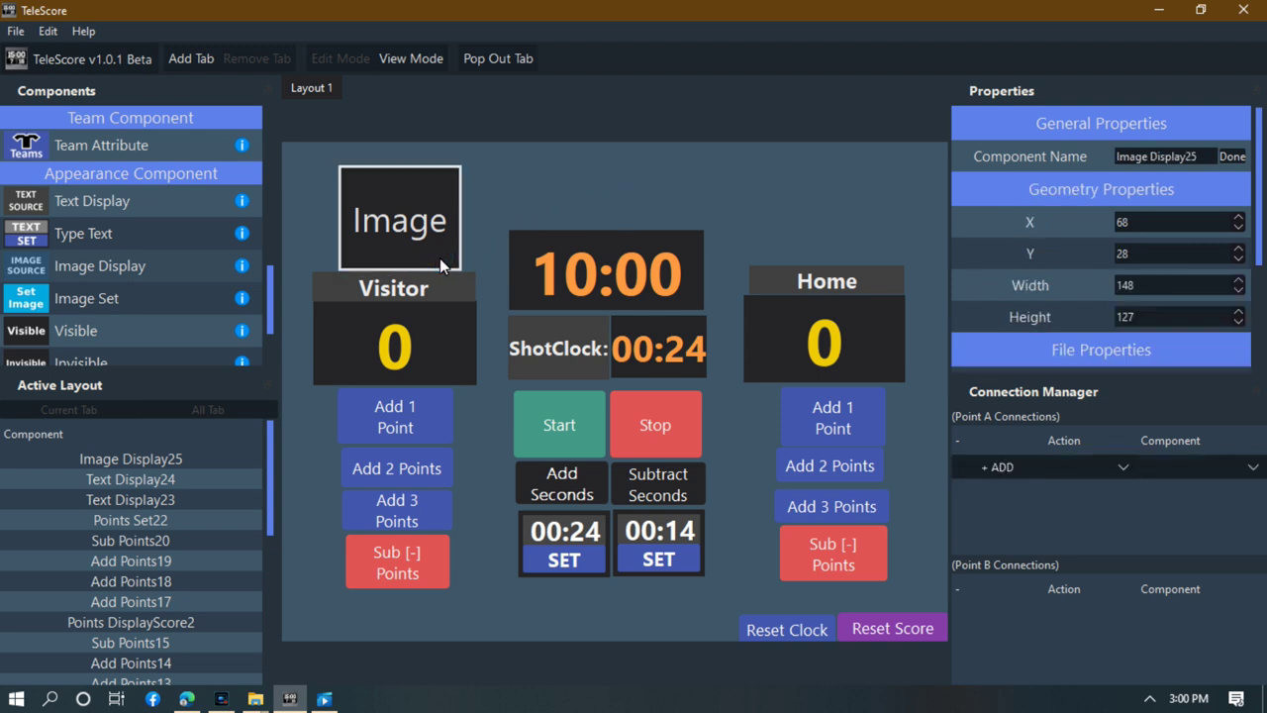
Place a second Image Display above the Home label at about X 566, Y 32, sized about 174 by 118.
{"action": "left_click", "coordinate": [118, 272]}
{"action": "left_click", "coordinate": [768, 183]}
{"action": "left_click_drag", "start_coordinate": [827, 237], "coordinate": [860, 241]}
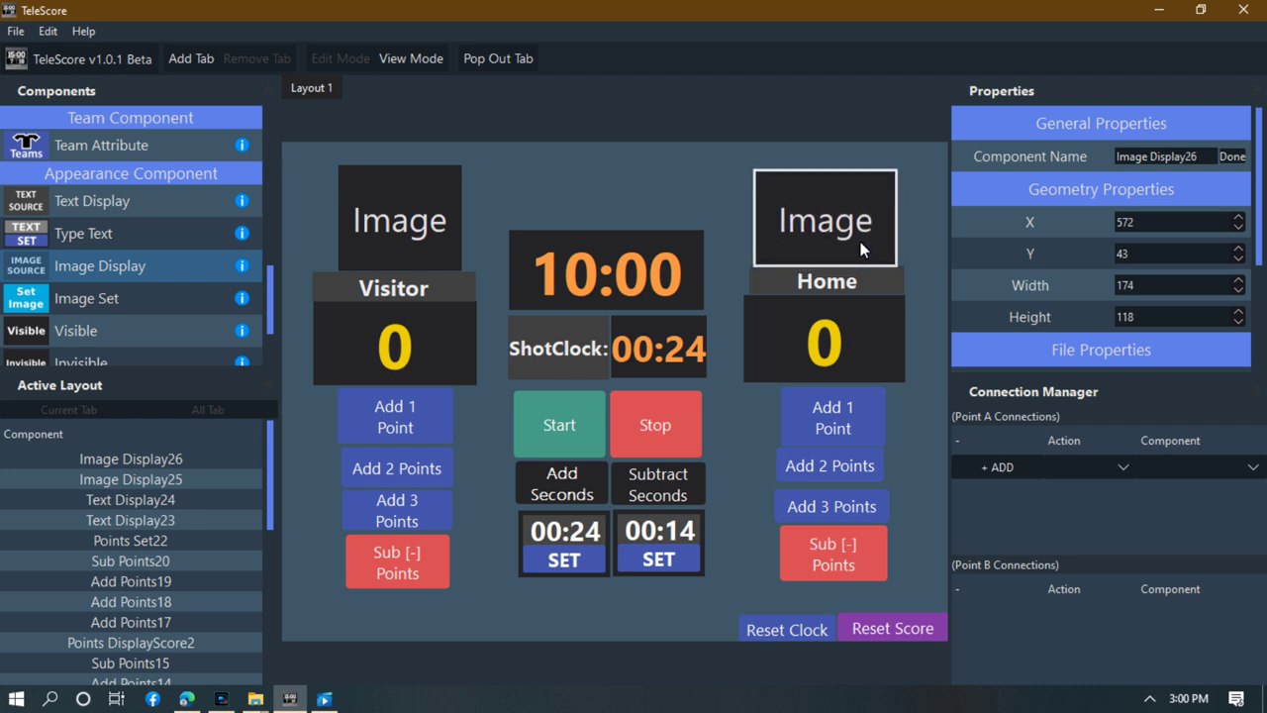
Rename the image display above Home as Image DisplayLogo2 and select the image display above Visitor.
{"action": "left_click", "coordinate": [1202, 156]}
{"action": "key", "text": "BackSpace"}
{"action": "key", "text": "BackSpace"}
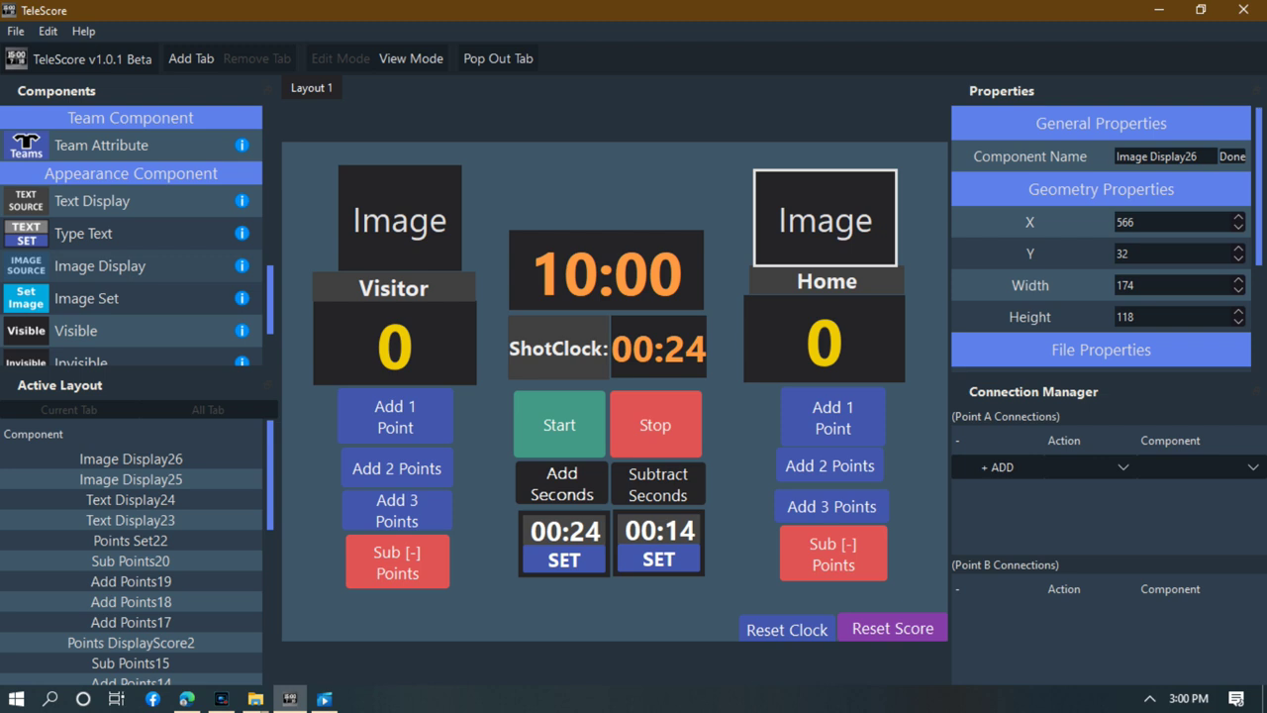
{"action": "type", "text": "Home"}
{"action": "key", "text": "BackSpace"}
{"action": "key", "text": "BackSpace"}
{"action": "key", "text": "BackSpace"}
{"action": "key", "text": "BackSpace"}
{"action": "type", "text": "Logo2"}
{"action": "left_click", "coordinate": [1232, 156]}
{"action": "left_click", "coordinate": [611, 191]}
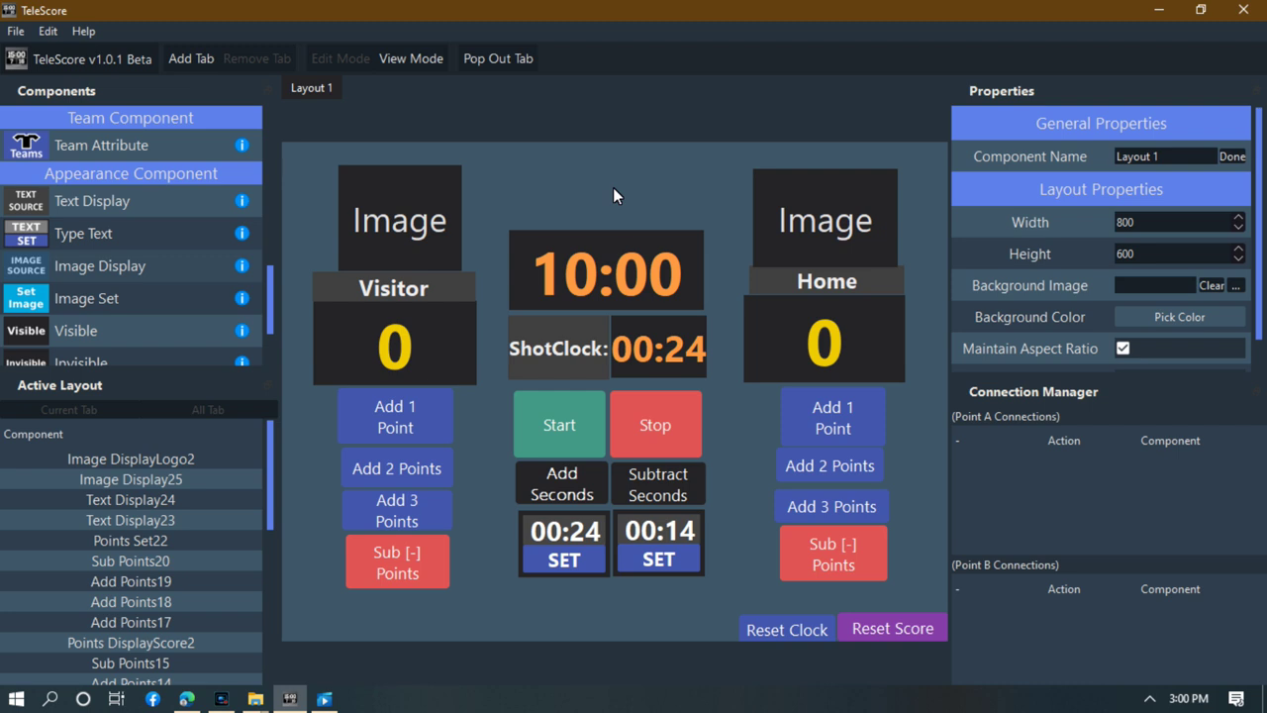
{"action": "left_click", "coordinate": [417, 244]}
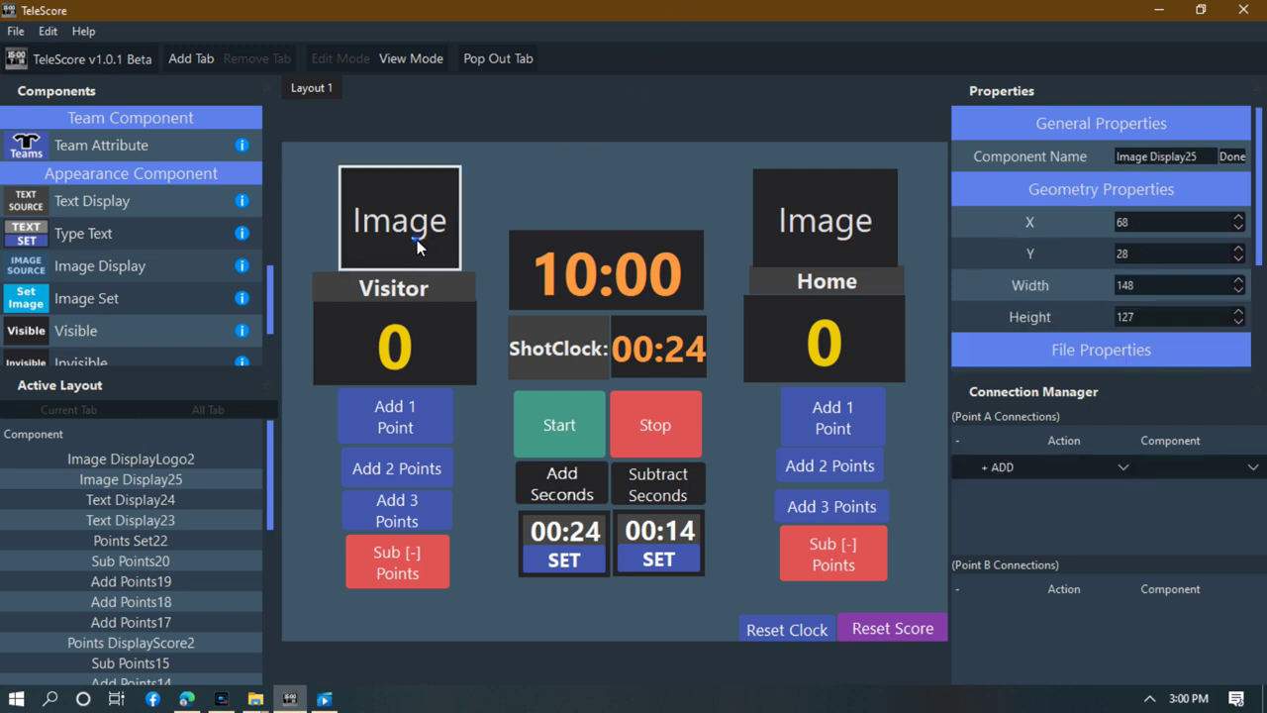
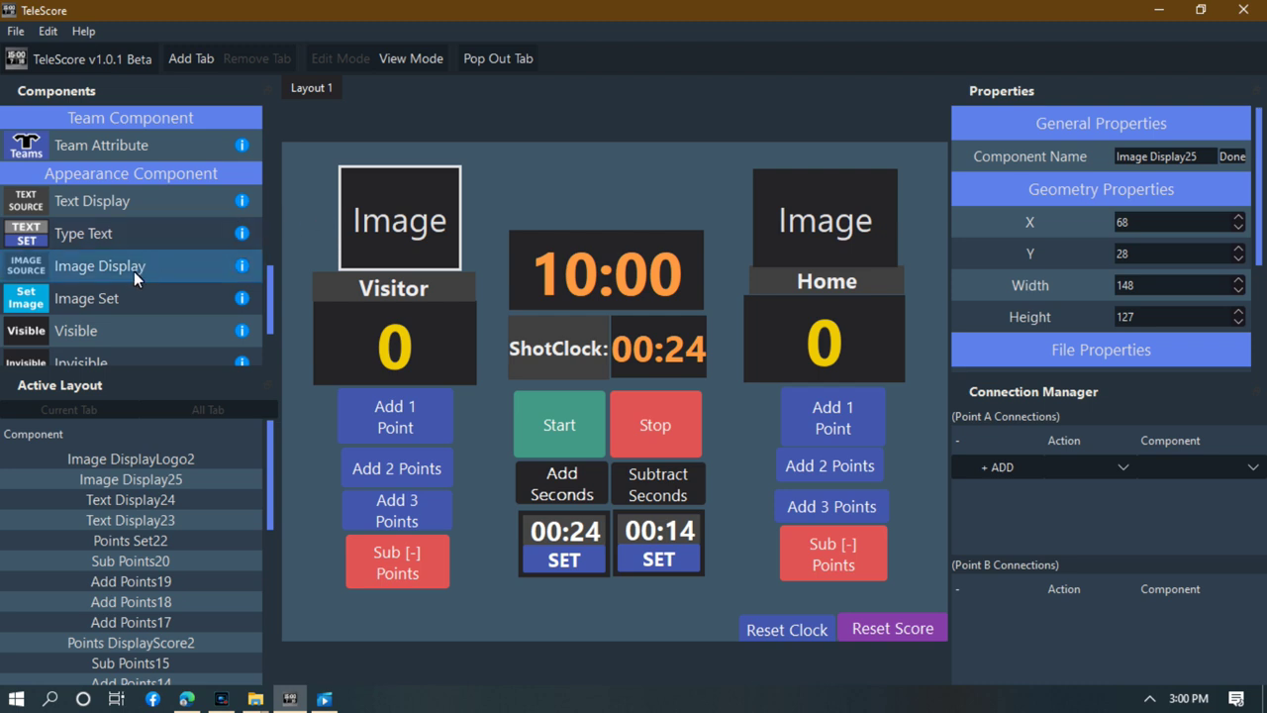
Place an Image Set button beside the Visitor image display and shrink it to about 51 by 42.
{"action": "left_click", "coordinate": [116, 298]}
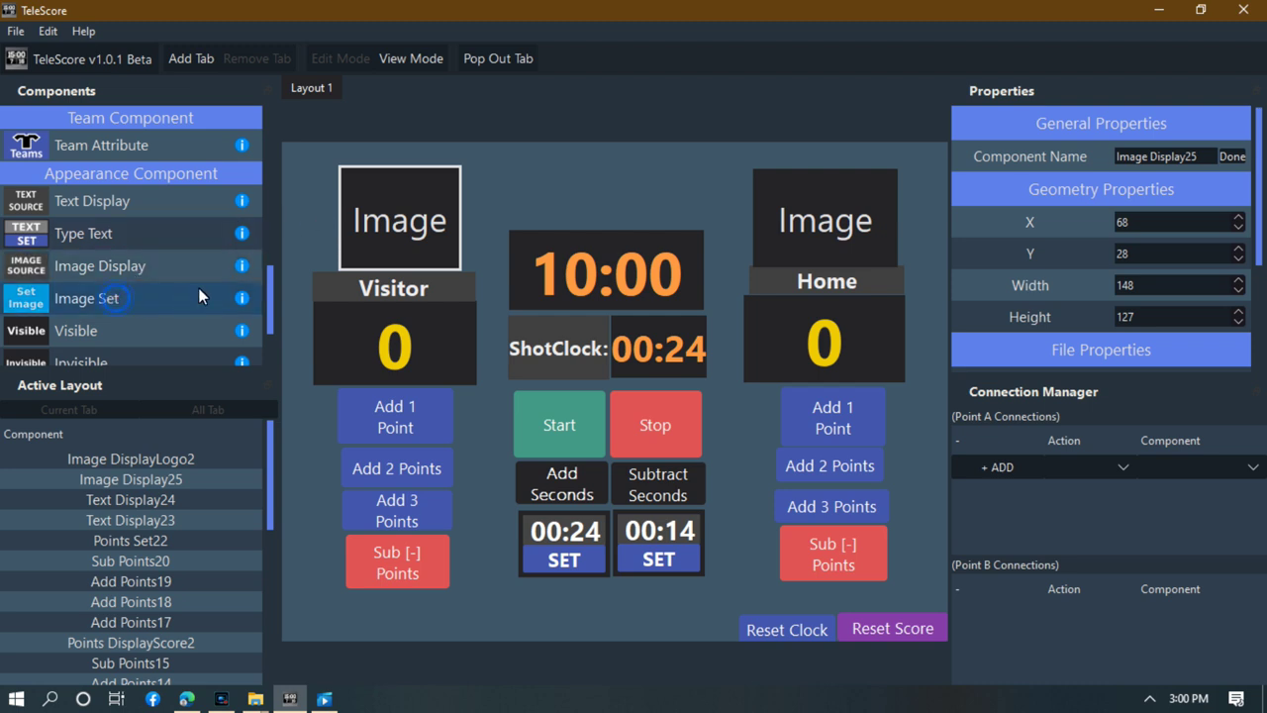
{"action": "left_click", "coordinate": [298, 201]}
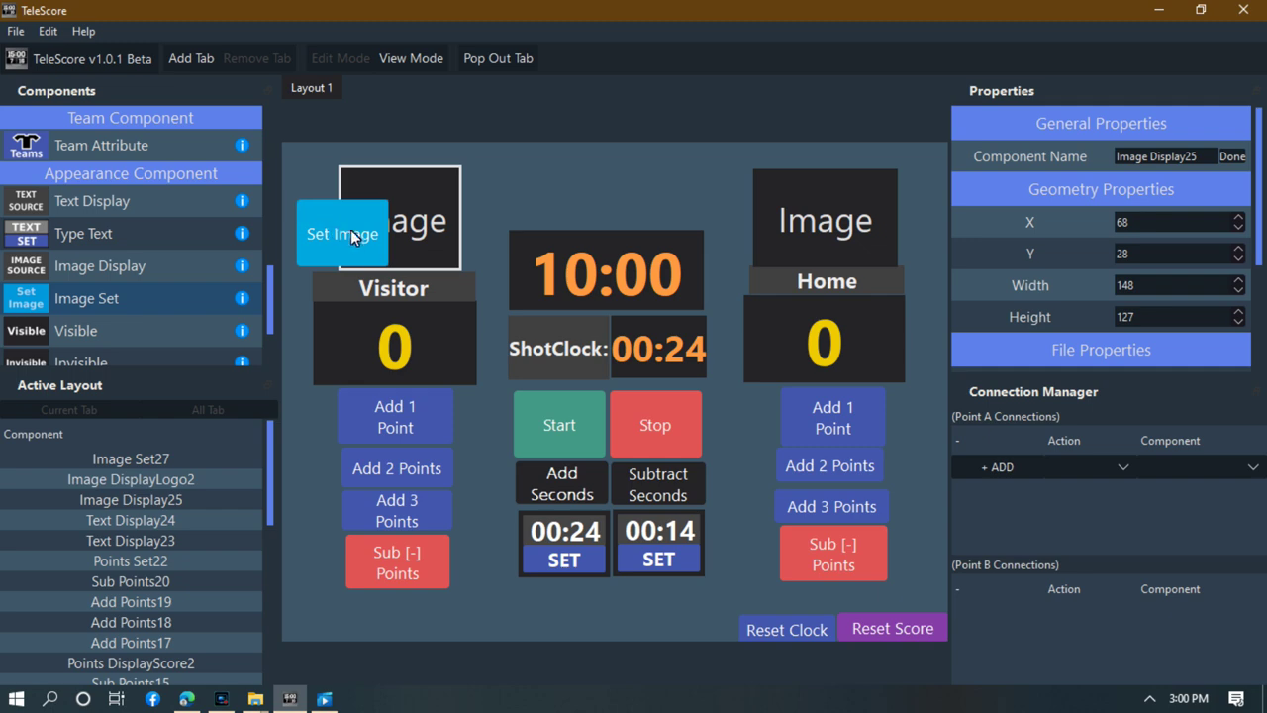
{"action": "double_click", "coordinate": [377, 256]}
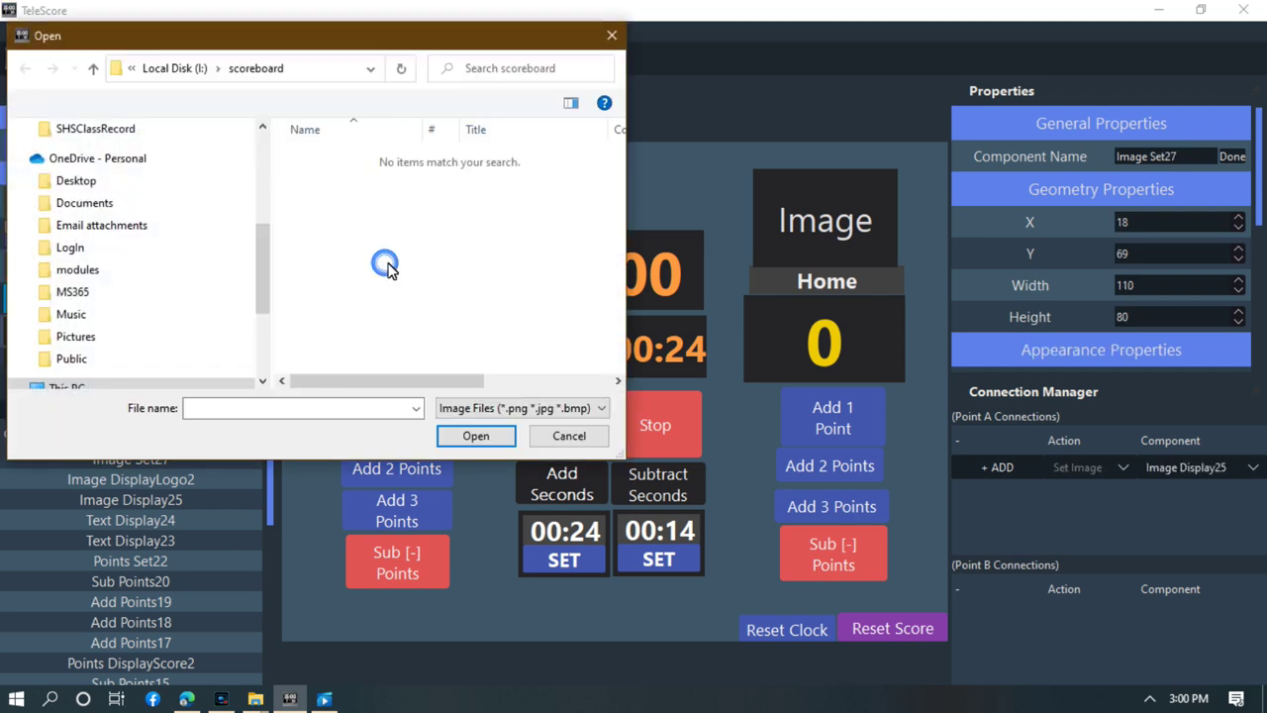
{"action": "left_click", "coordinate": [612, 35]}
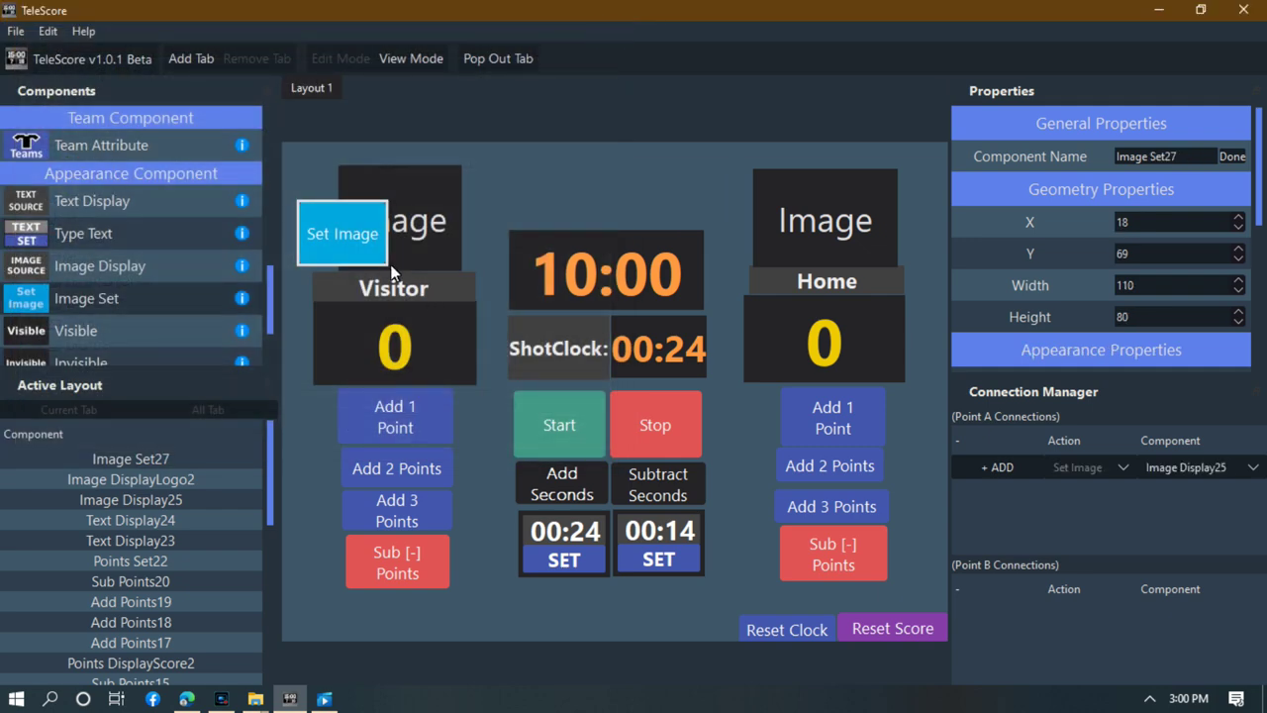
{"action": "left_click_drag", "start_coordinate": [387, 264], "coordinate": [334, 235]}
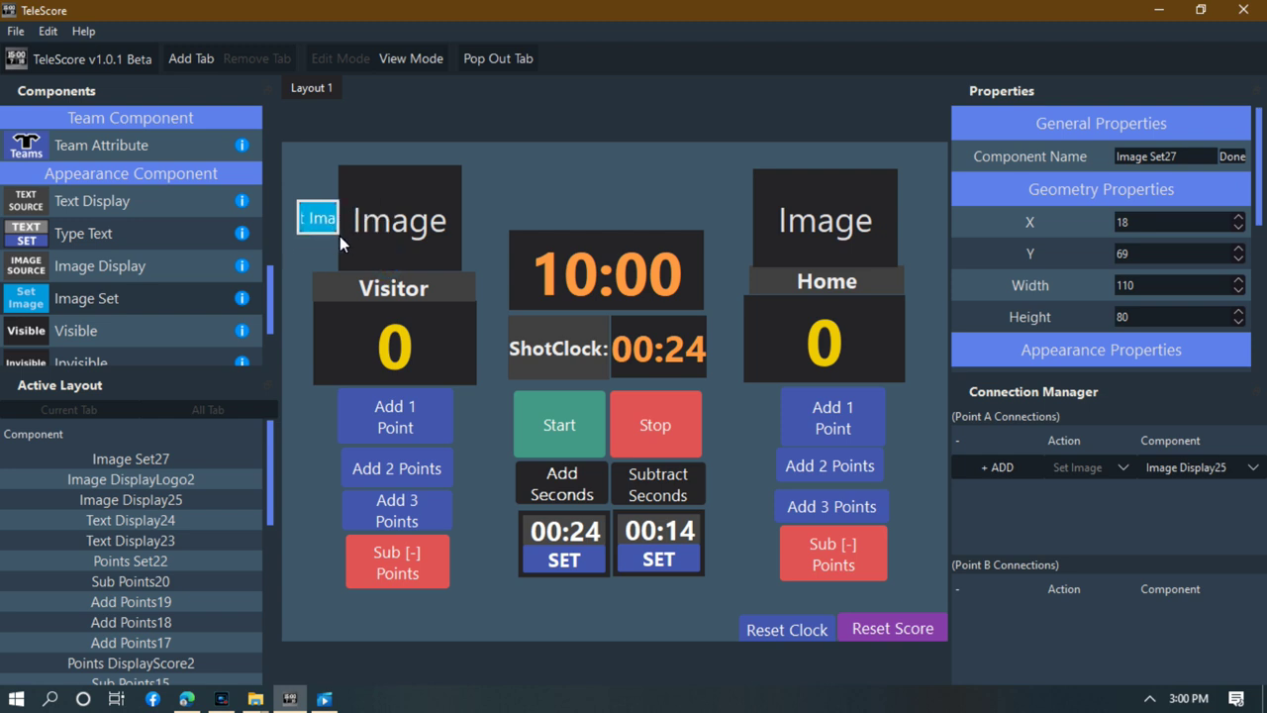
Reduce the font size of the Set Image button beside the Visitor image display so its text fits.
{"action": "left_click_drag", "start_coordinate": [1262, 214], "coordinate": [1263, 339]}
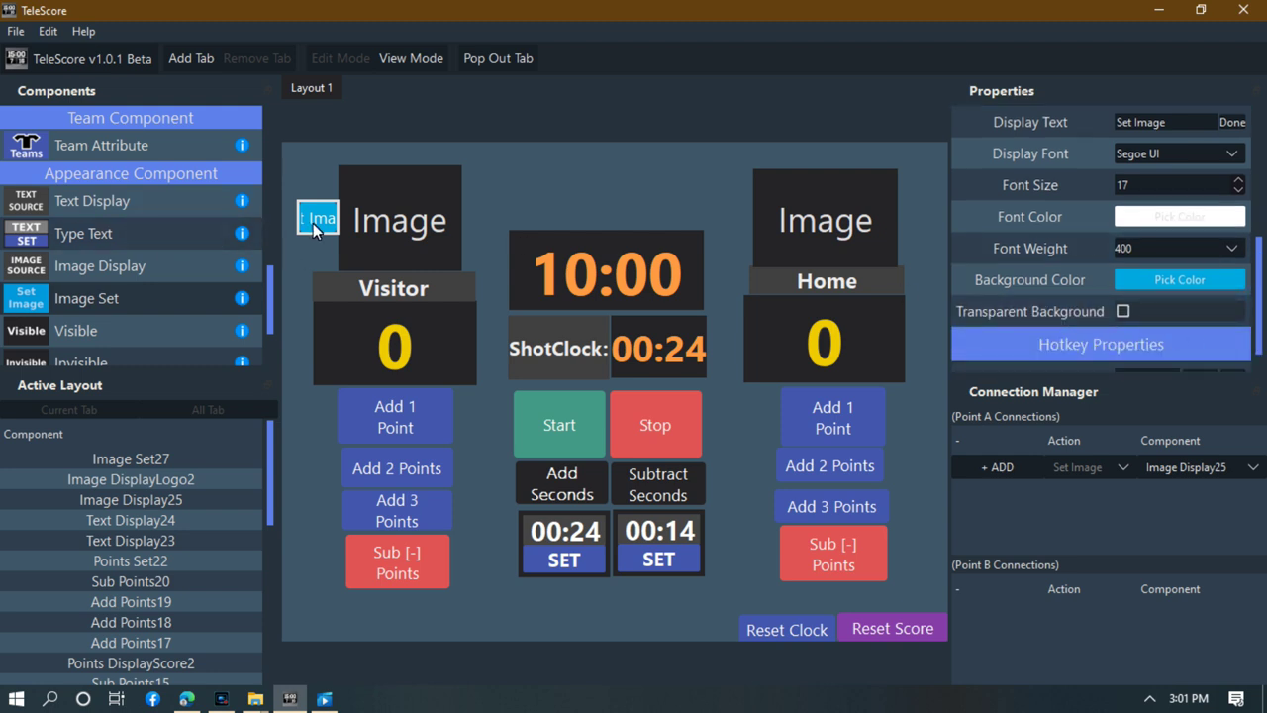
{"action": "left_click", "coordinate": [1238, 190]}
{"action": "left_click", "coordinate": [1238, 190]}
{"action": "left_click", "coordinate": [1238, 190]}
{"action": "left_click", "coordinate": [1238, 190]}
{"action": "left_click", "coordinate": [1238, 190]}
{"action": "left_click", "coordinate": [1238, 190]}
{"action": "left_click", "coordinate": [1238, 190]}
{"action": "left_click", "coordinate": [1238, 190]}
{"action": "left_click", "coordinate": [1238, 190]}
{"action": "left_click", "coordinate": [318, 256]}
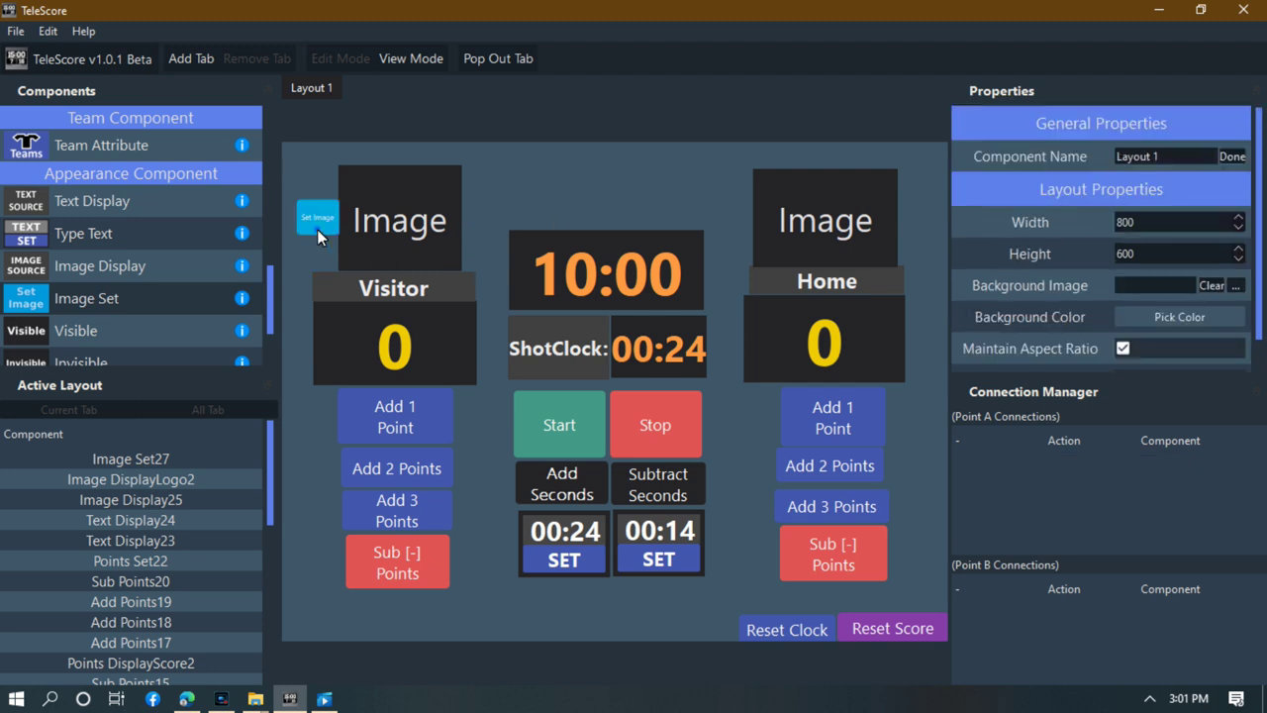
Move the Set Image button down beside the Visitor image display's lower edge, to about X 16, Y 113.
{"action": "left_click_drag", "start_coordinate": [316, 228], "coordinate": [321, 241]}
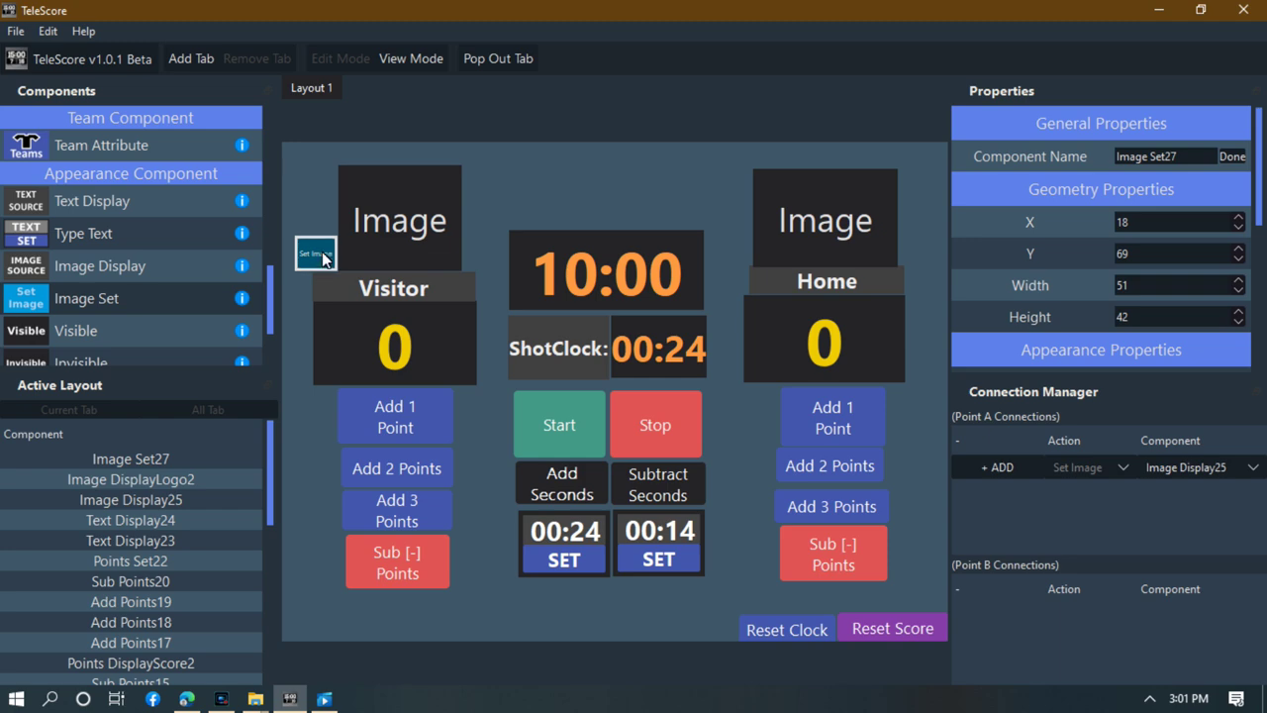
{"action": "double_click", "coordinate": [318, 262]}
{"action": "left_click", "coordinate": [612, 37]}
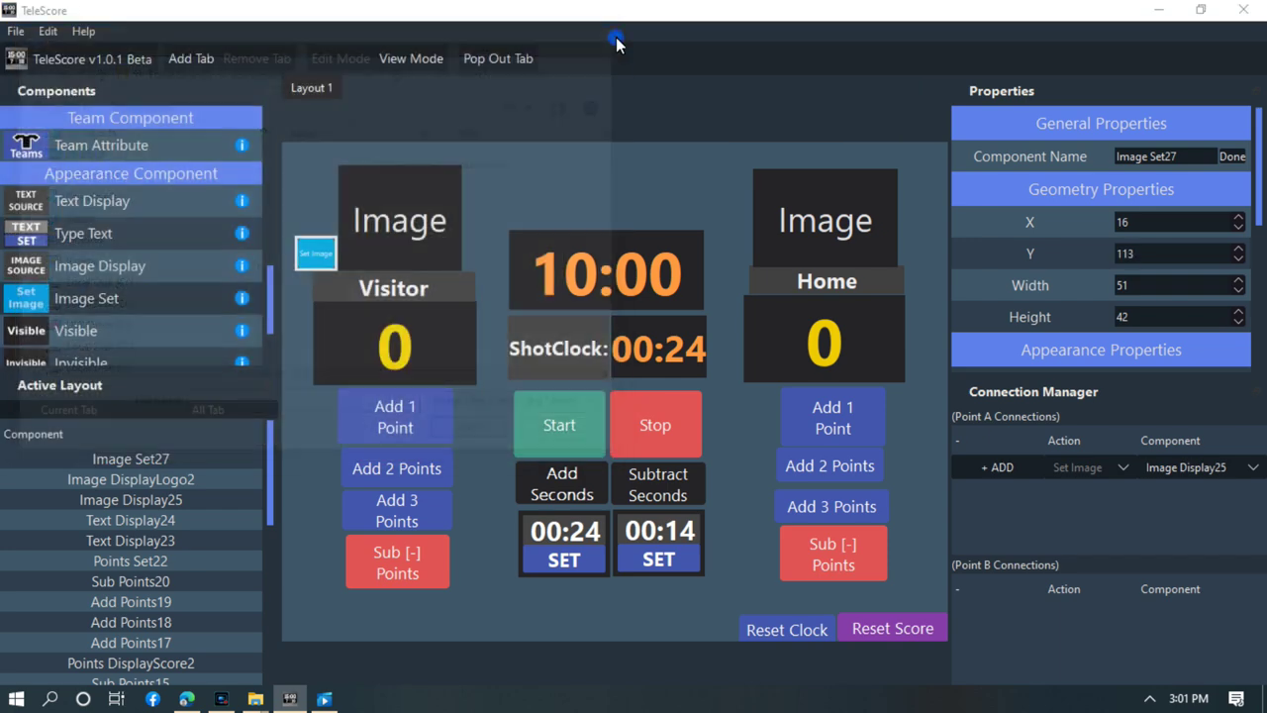
Check which image displays the Visitor Set Image button can connect to, and compare the component names of both image displays.
{"action": "left_click", "coordinate": [425, 241]}
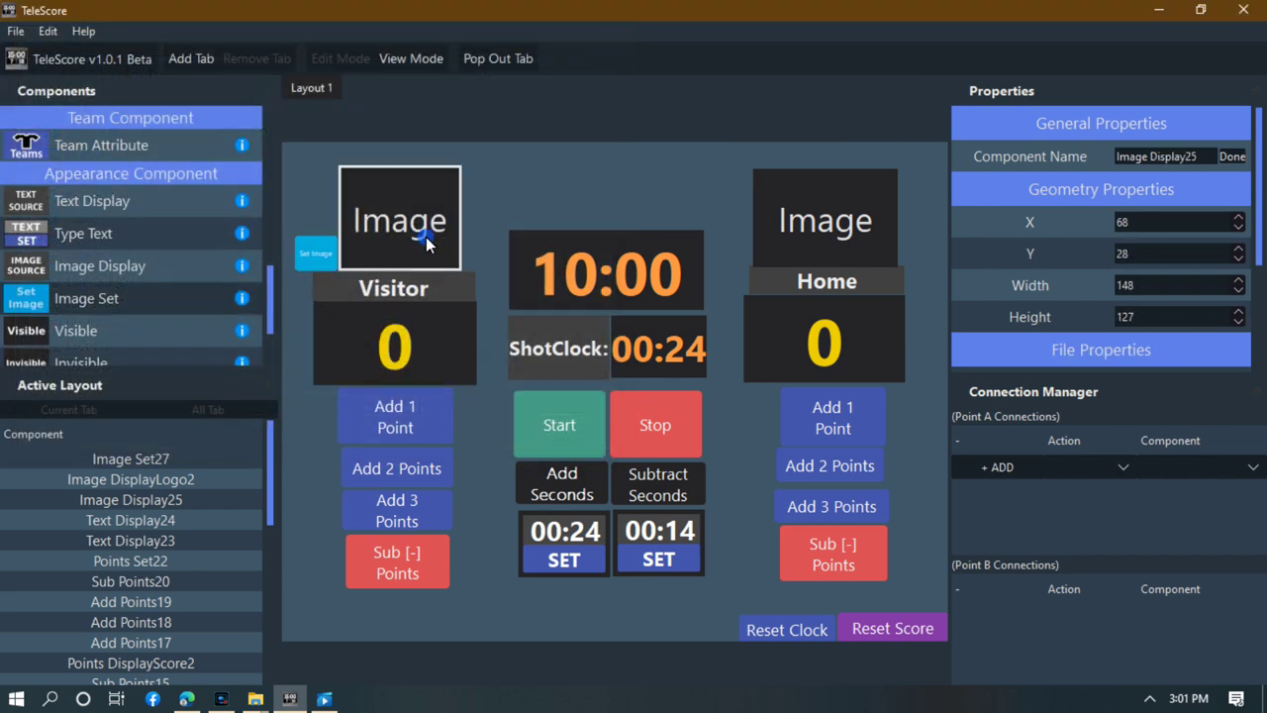
{"action": "left_click", "coordinate": [334, 263]}
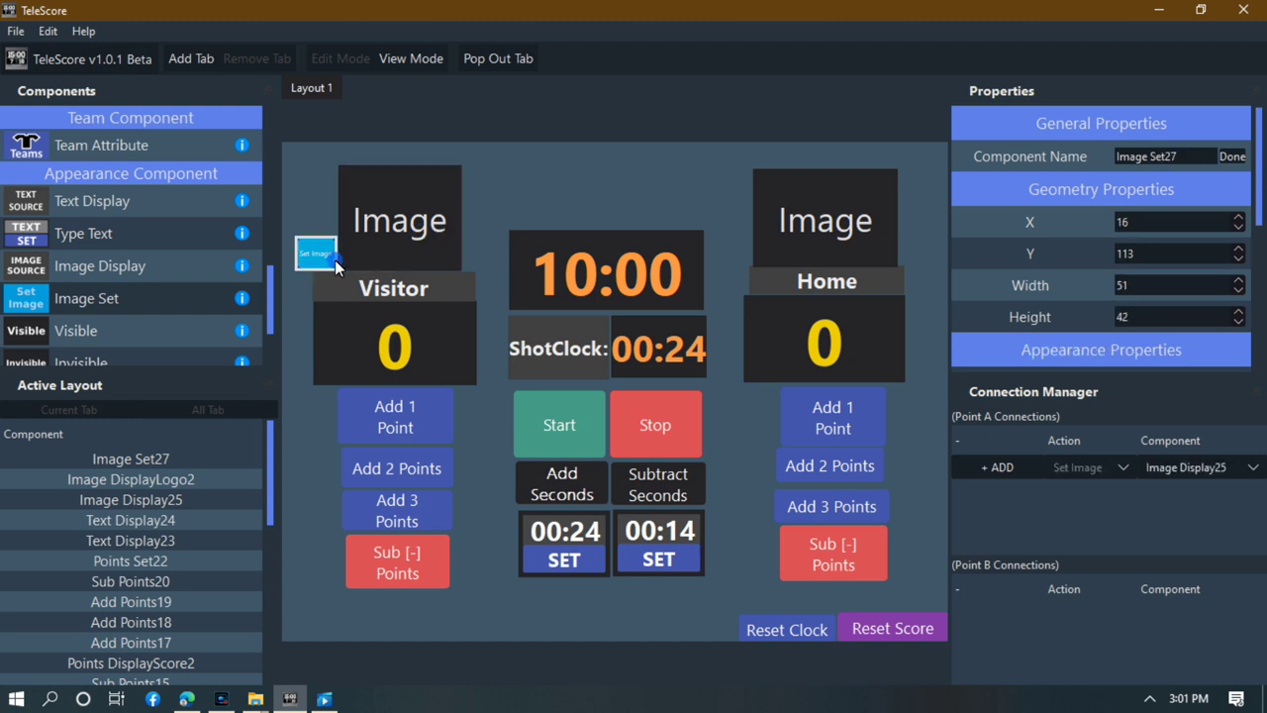
{"action": "left_click", "coordinate": [1215, 470]}
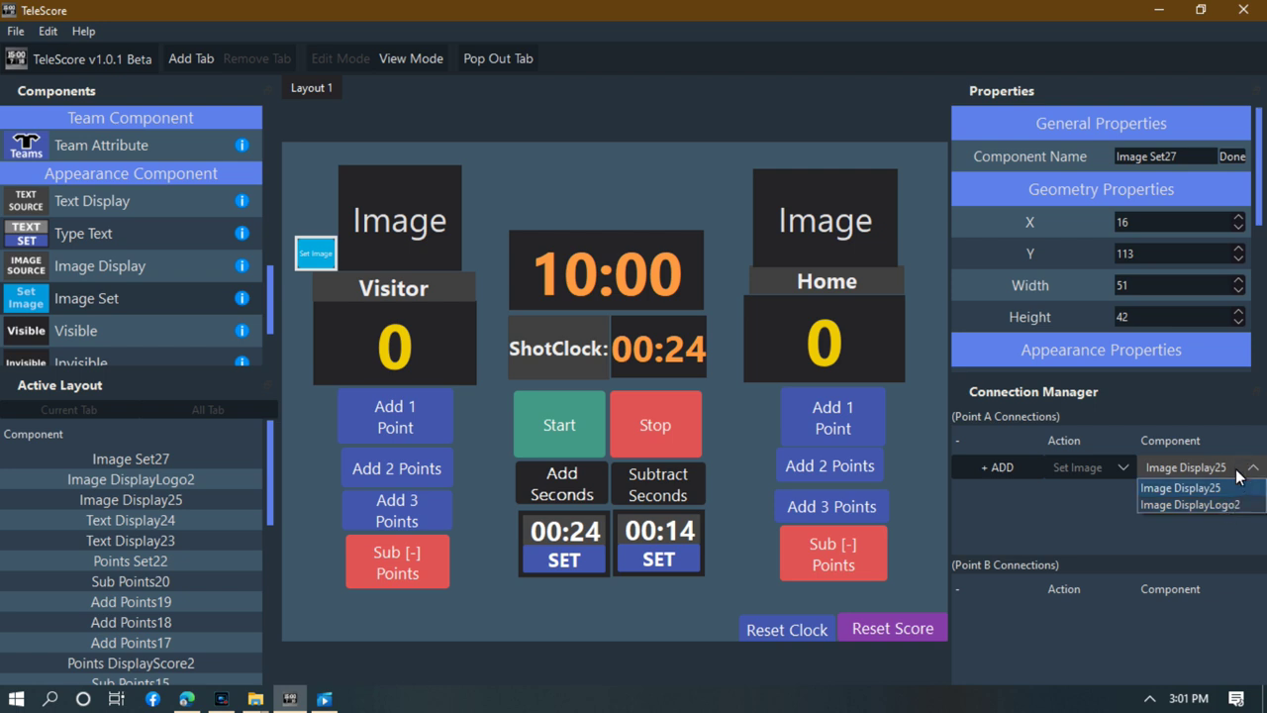
{"action": "left_click", "coordinate": [1238, 515]}
{"action": "left_click", "coordinate": [829, 241]}
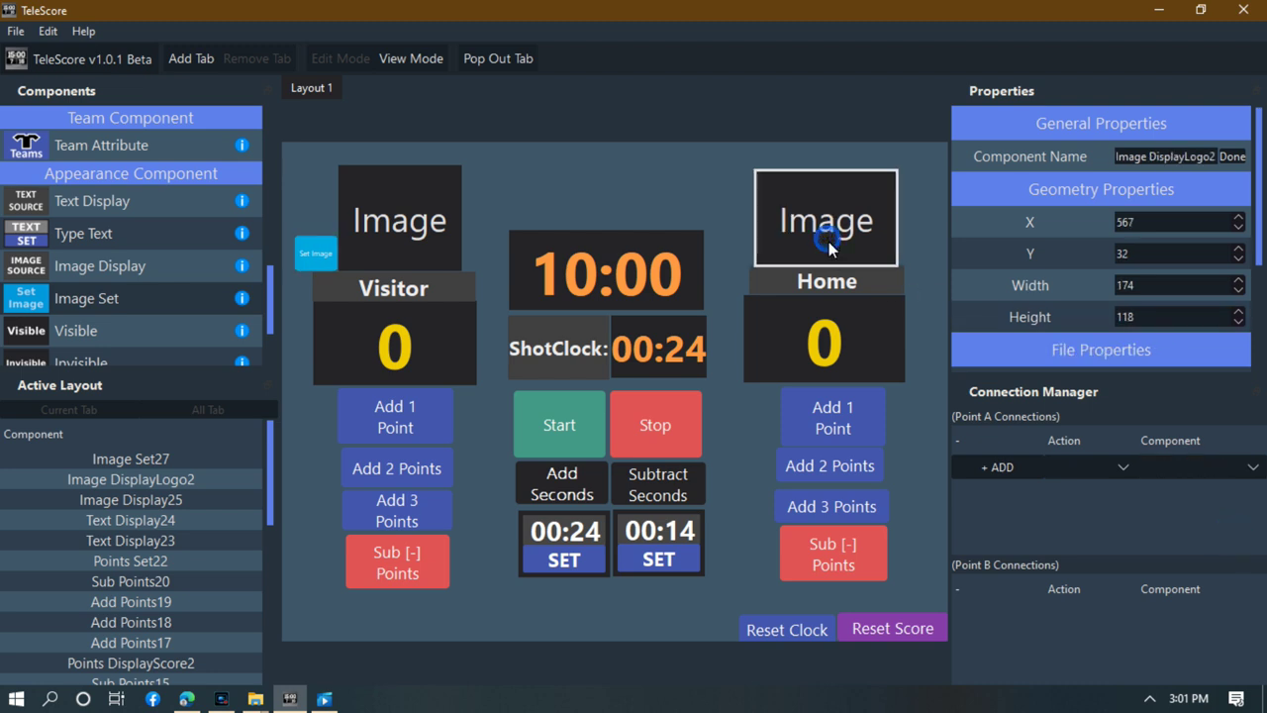
Try to rename the image display above Visitor as Image DisplayLogo1.
{"action": "left_click", "coordinate": [417, 221]}
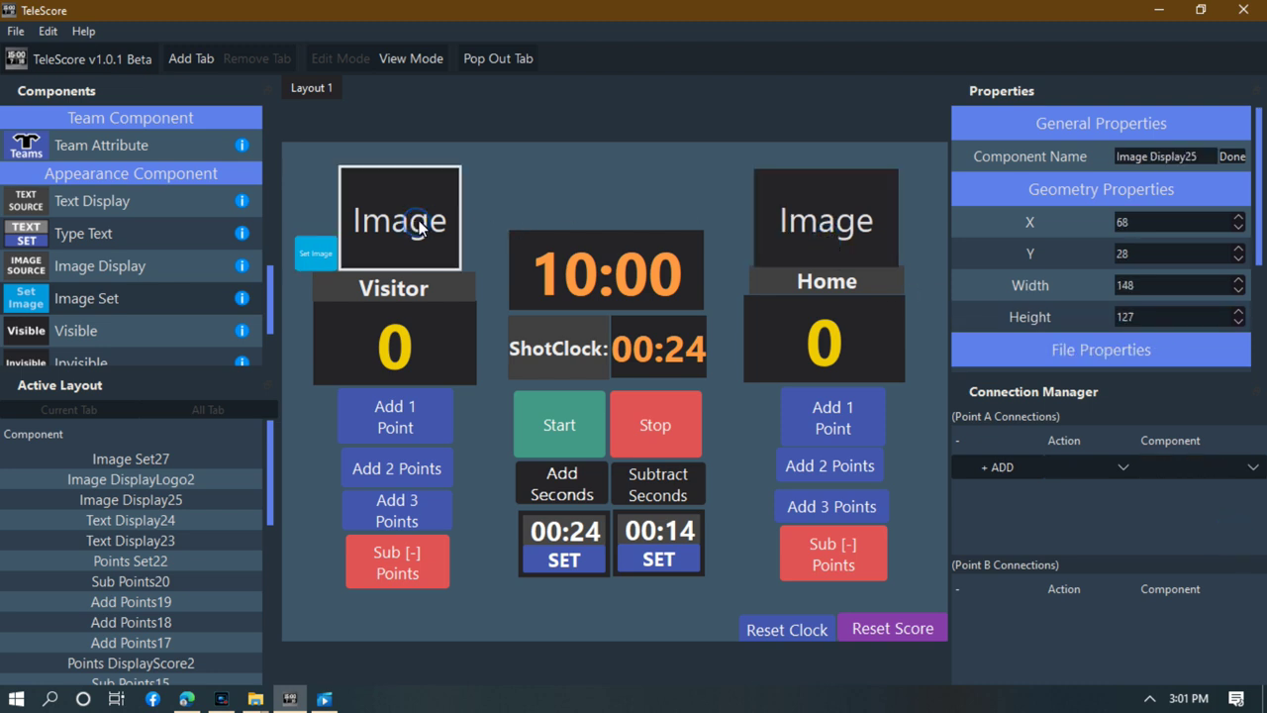
{"action": "key", "text": "BackSpace"}
{"action": "key", "text": "BackSpace"}
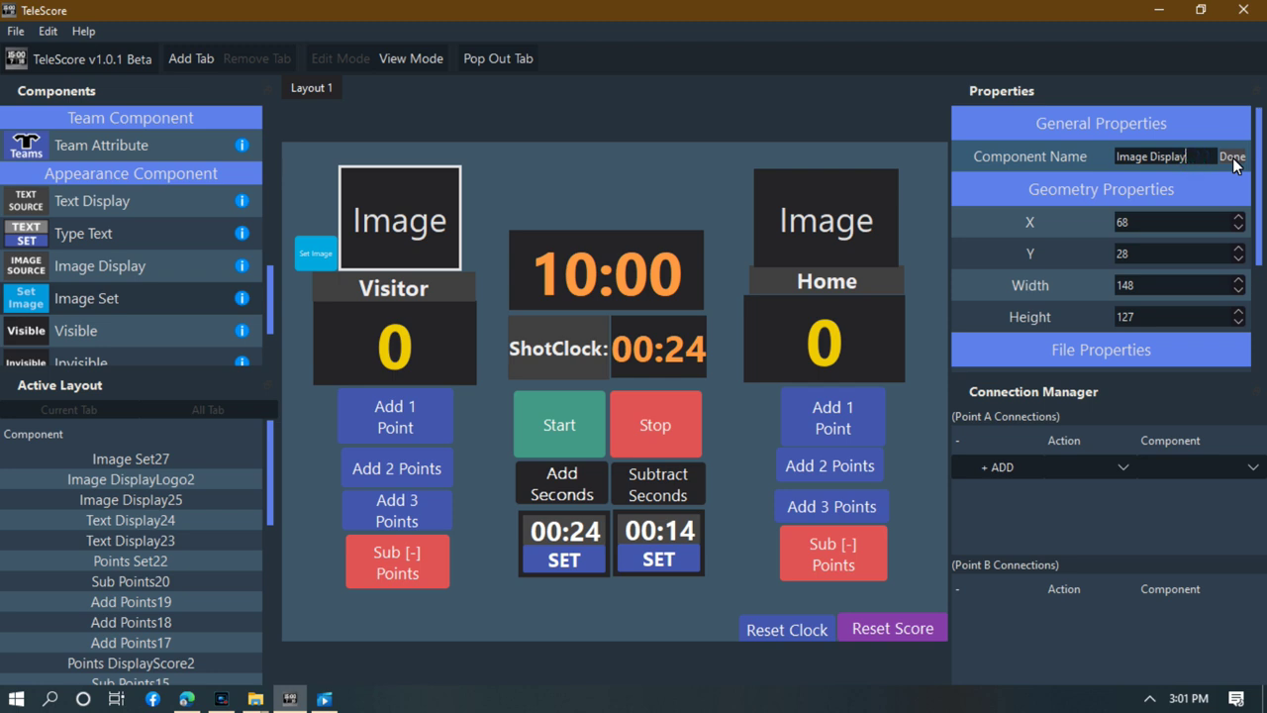
{"action": "type", "text": "1"}
{"action": "type", "text": "Logo"}
{"action": "type", "text": "1"}
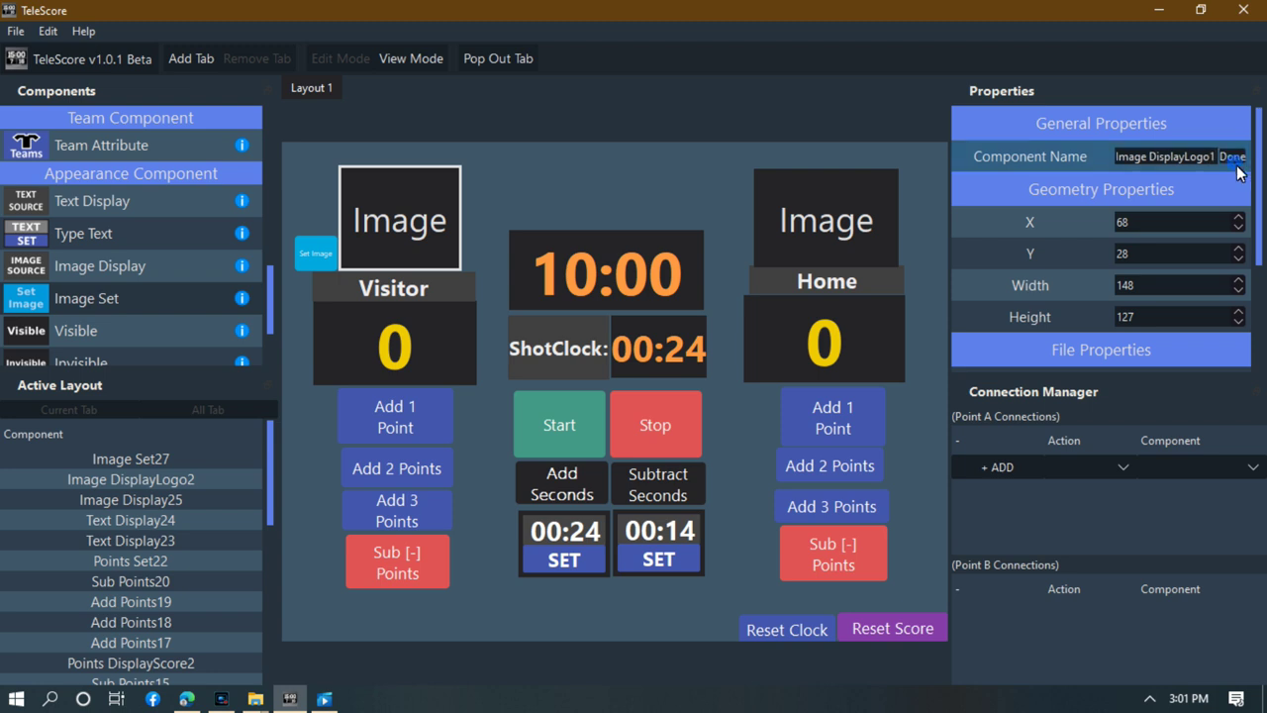
{"action": "left_click", "coordinate": [486, 209]}
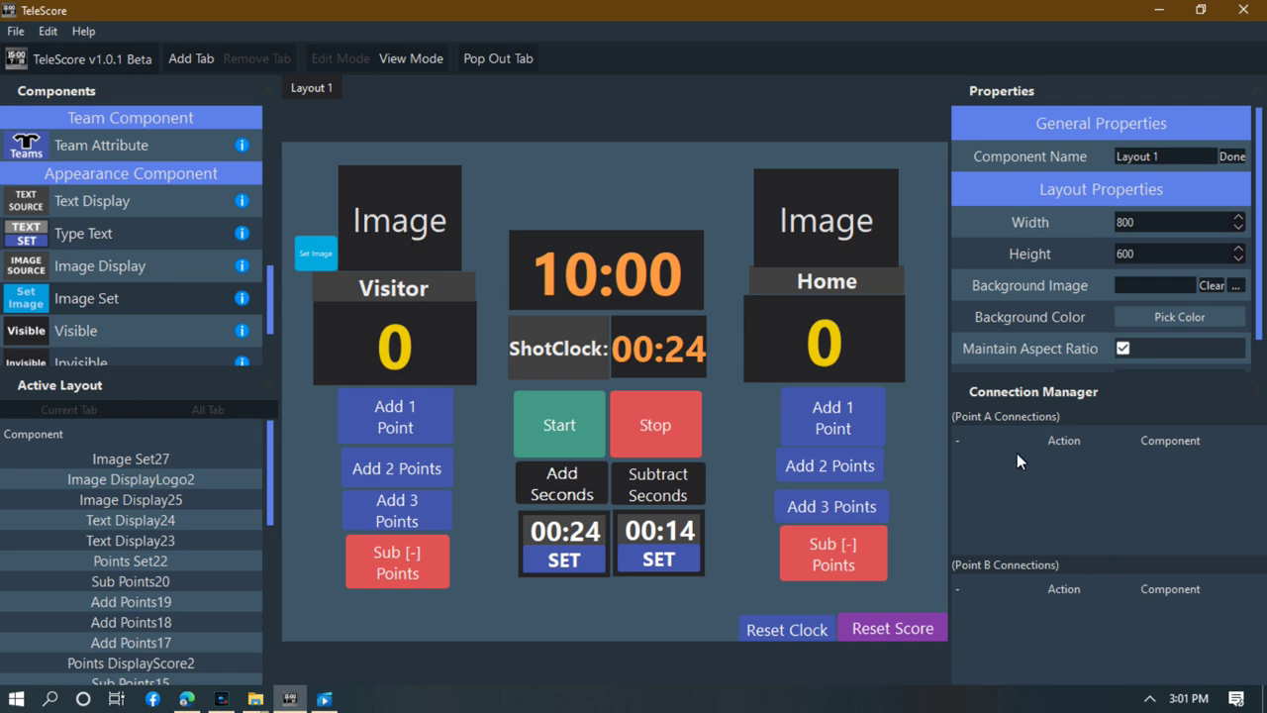
Add a Set Image connection from the Visitor Set Image button to Image Display25, and remove that connection again.
{"action": "left_click", "coordinate": [316, 256]}
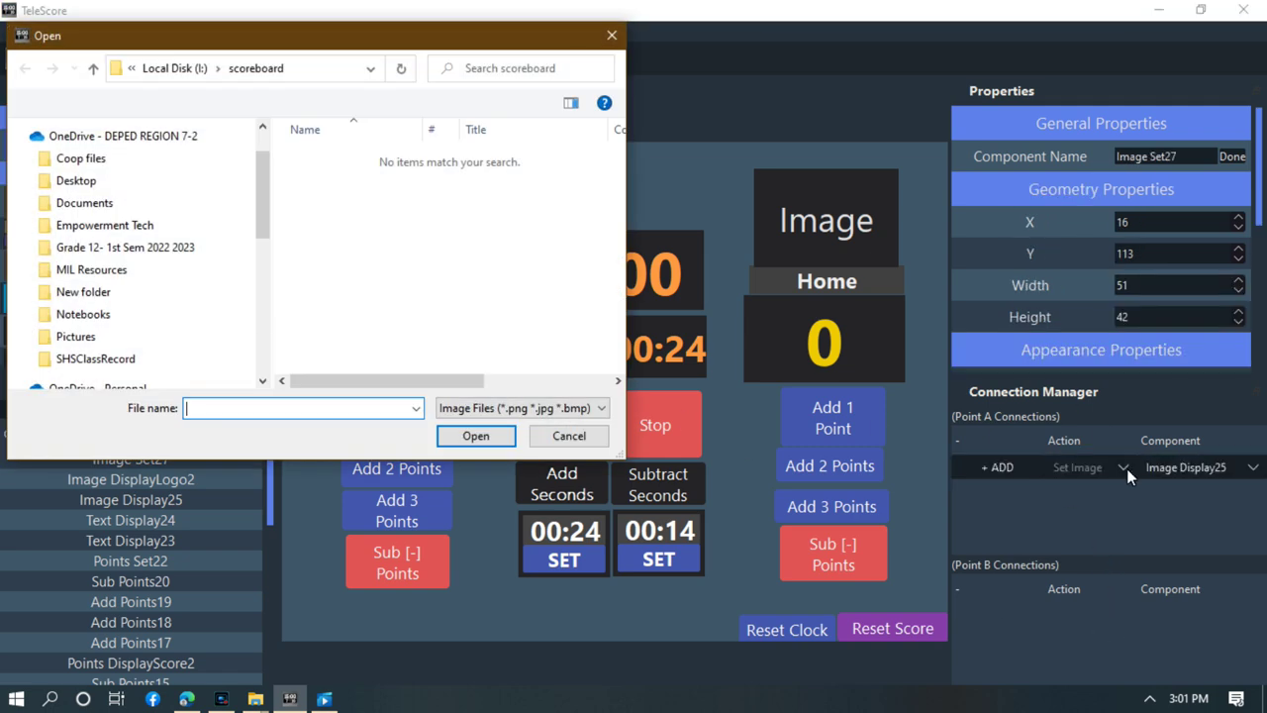
{"action": "left_click", "coordinate": [566, 435]}
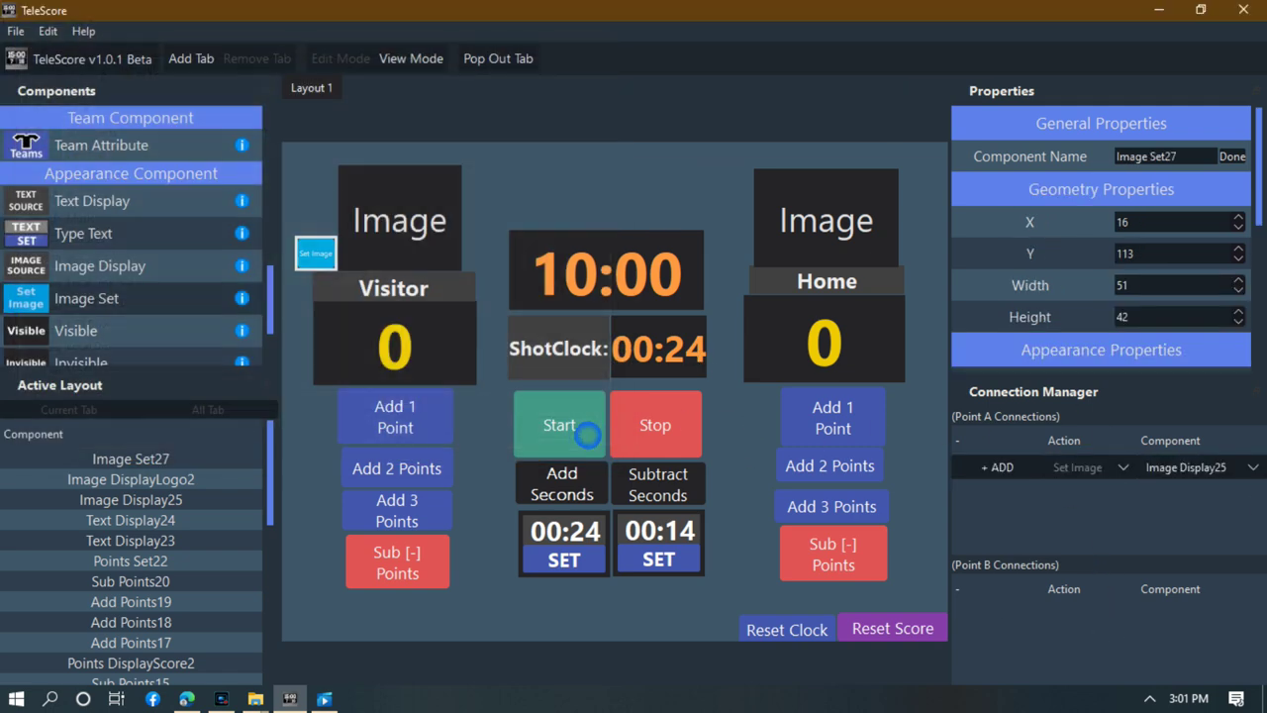
{"action": "left_click", "coordinate": [1245, 476]}
{"action": "left_click", "coordinate": [1175, 518]}
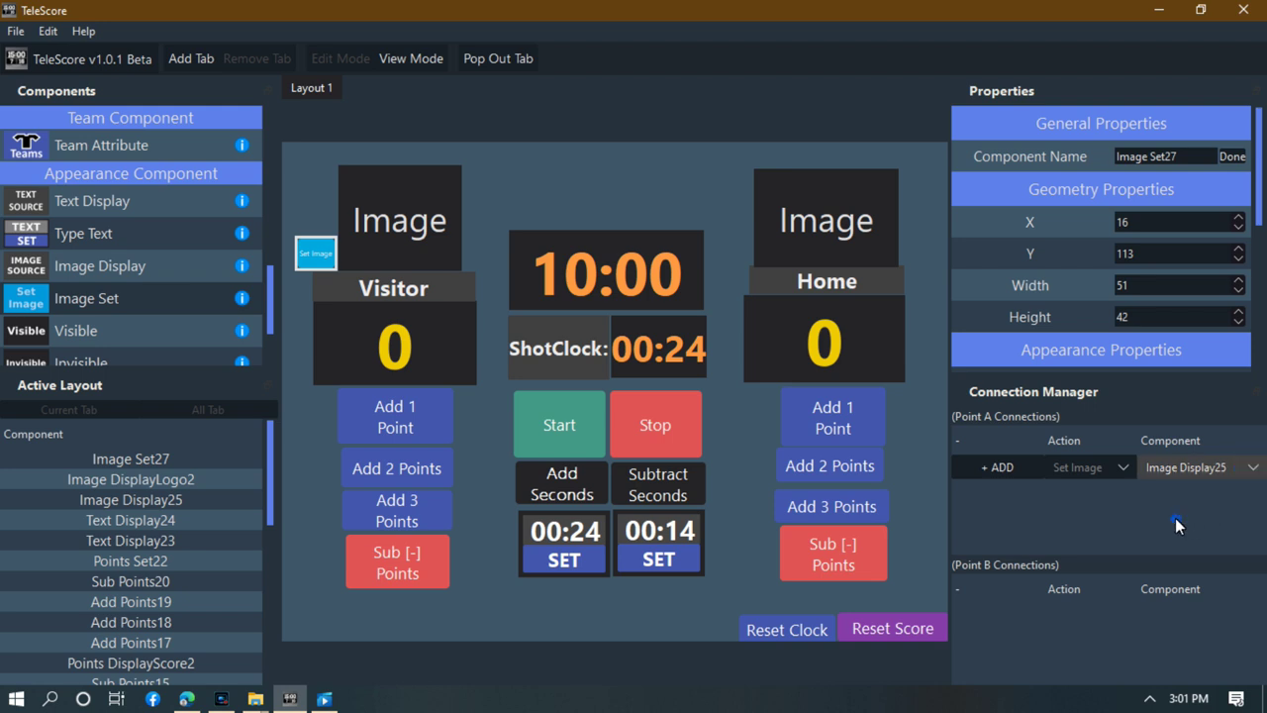
{"action": "left_click", "coordinate": [996, 468]}
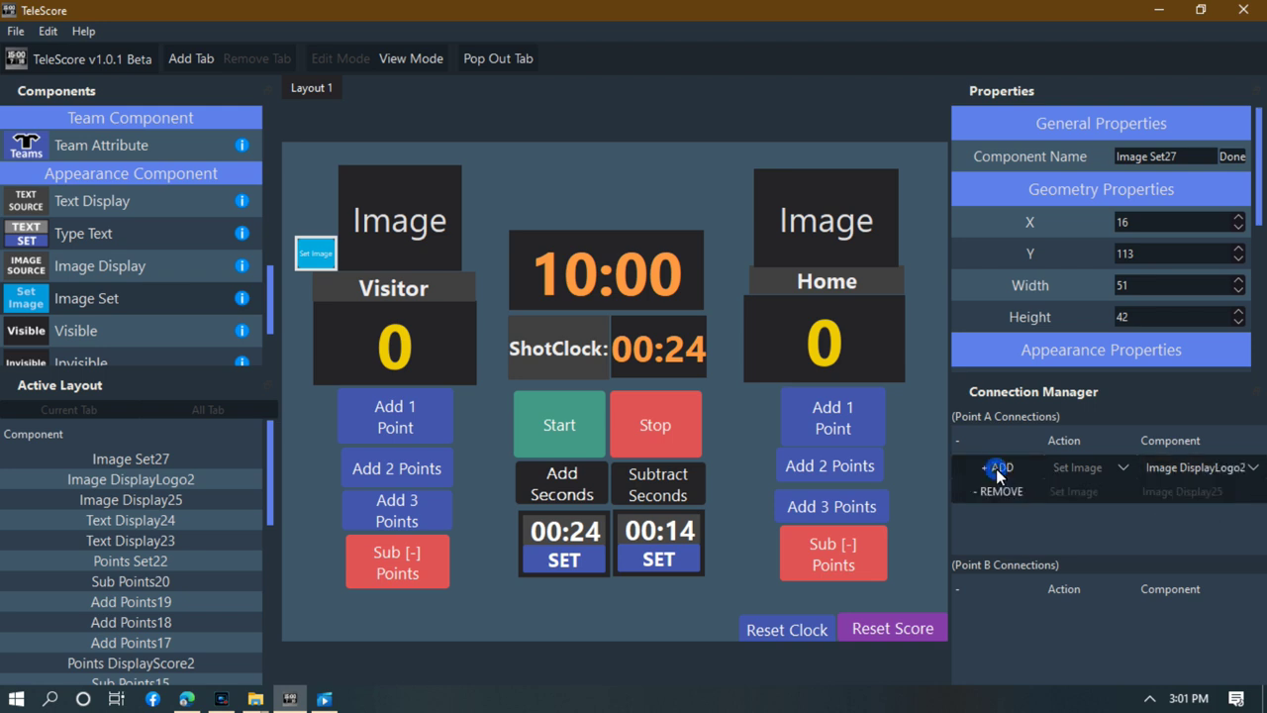
{"action": "left_click", "coordinate": [1006, 489]}
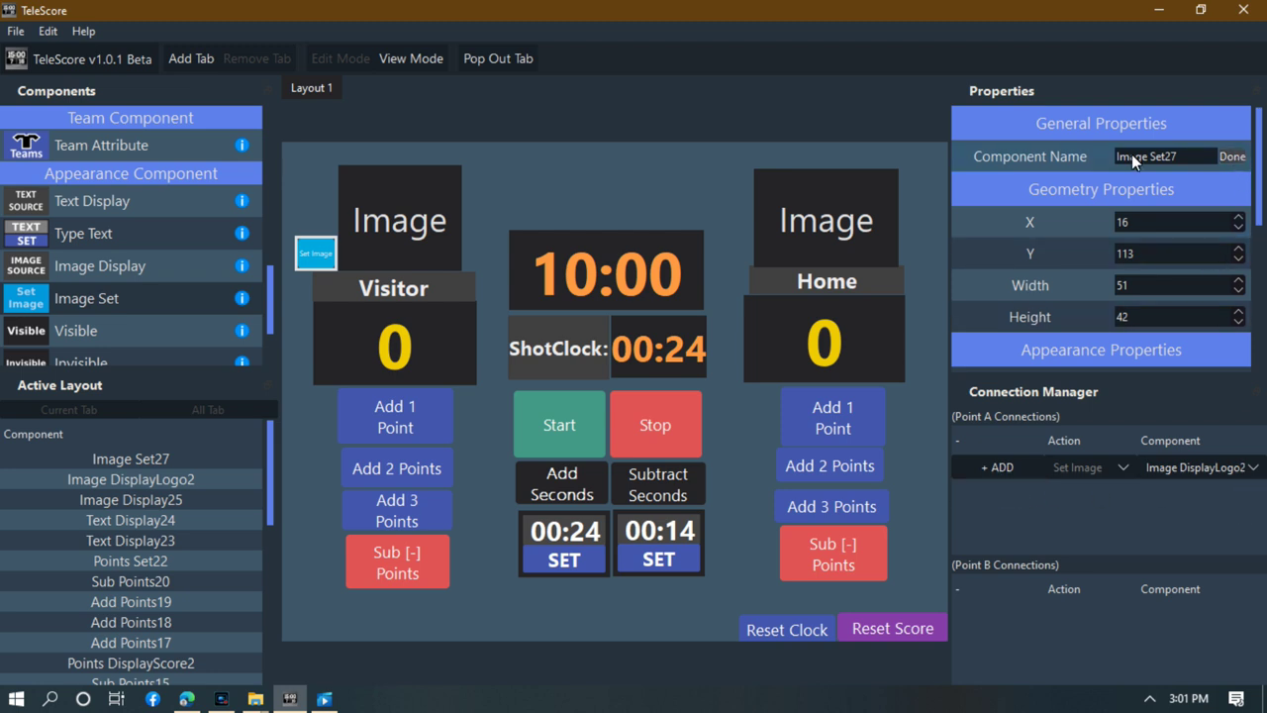
Check the component name of the Visitor image display and the connection settings of its Set Image button.
{"action": "left_click", "coordinate": [435, 220]}
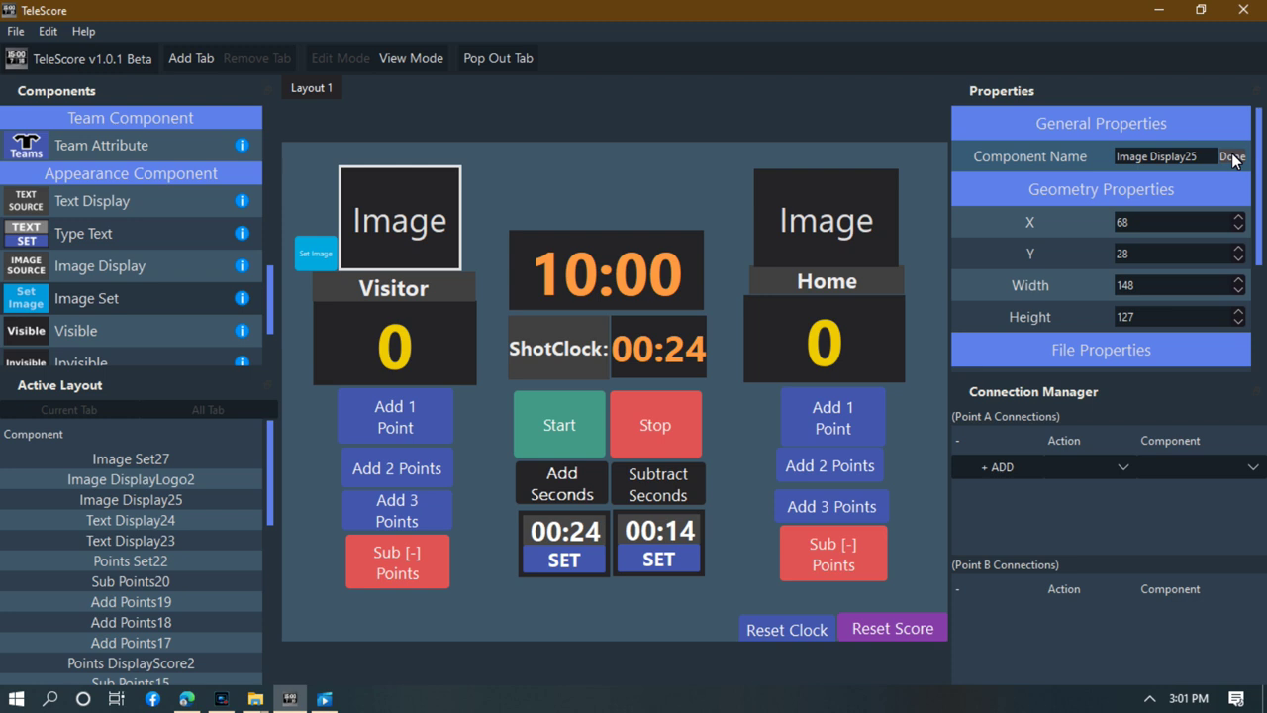
{"action": "left_click", "coordinate": [1198, 513]}
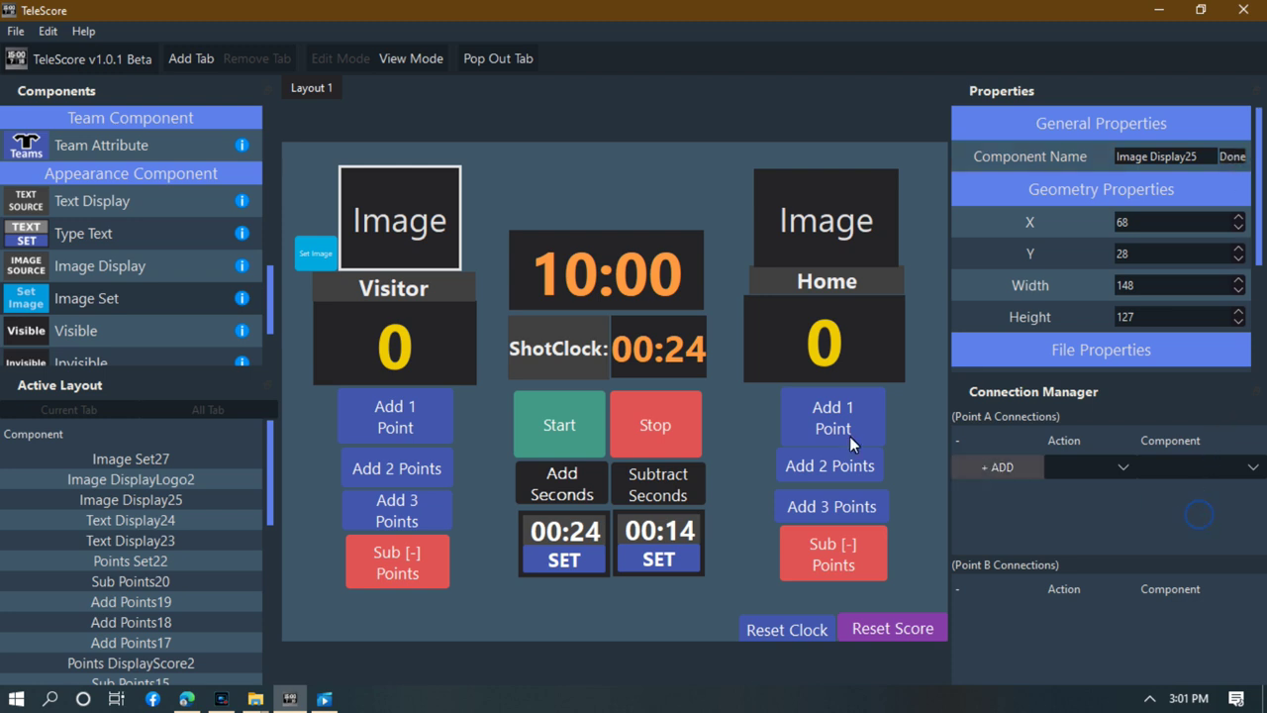
{"action": "double_click", "coordinate": [315, 253]}
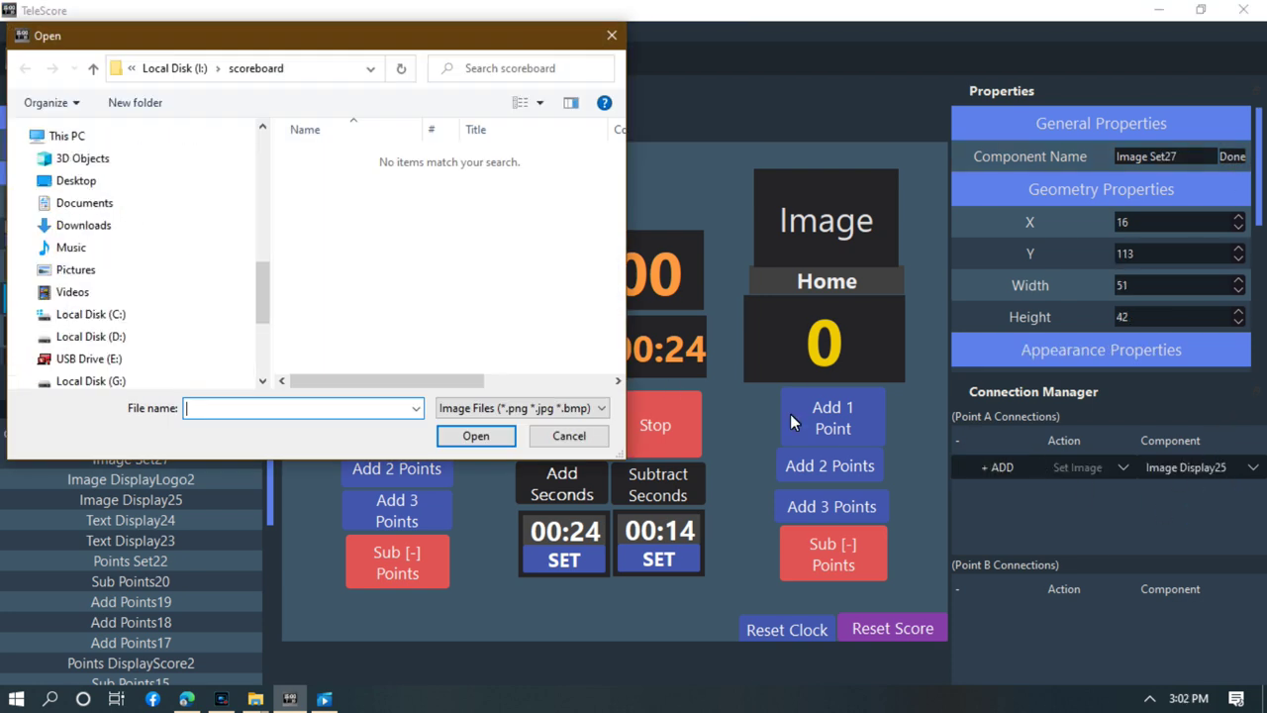
{"action": "left_click", "coordinate": [555, 439]}
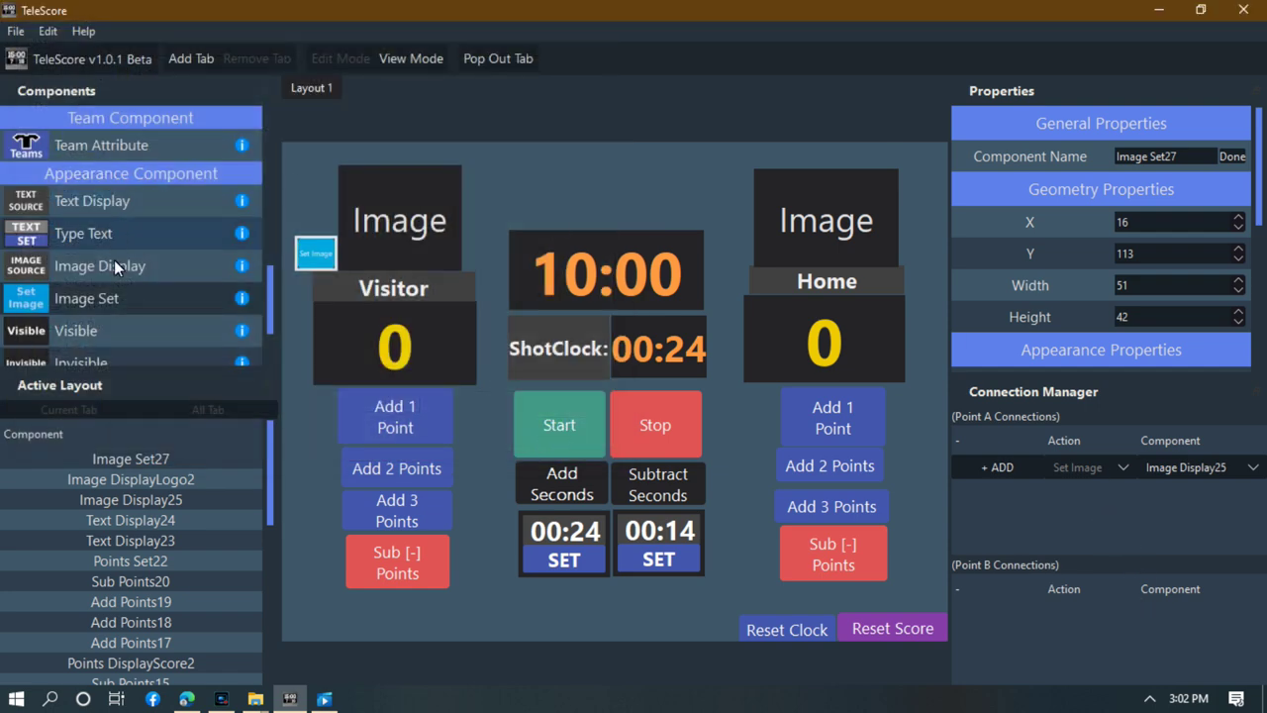
Place a second Image Set button beside the Home image display at about X 740, Y 96.
{"action": "left_click", "coordinate": [107, 301]}
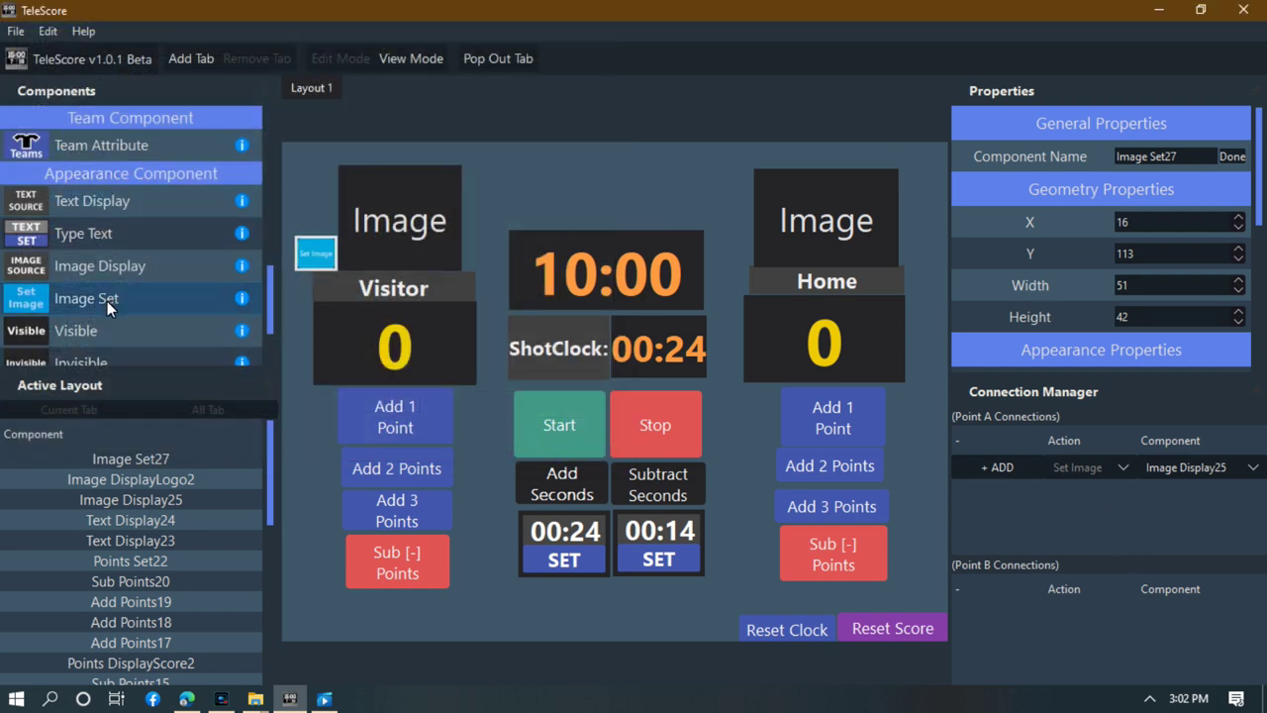
{"action": "left_click", "coordinate": [899, 222]}
{"action": "left_click", "coordinate": [929, 279]}
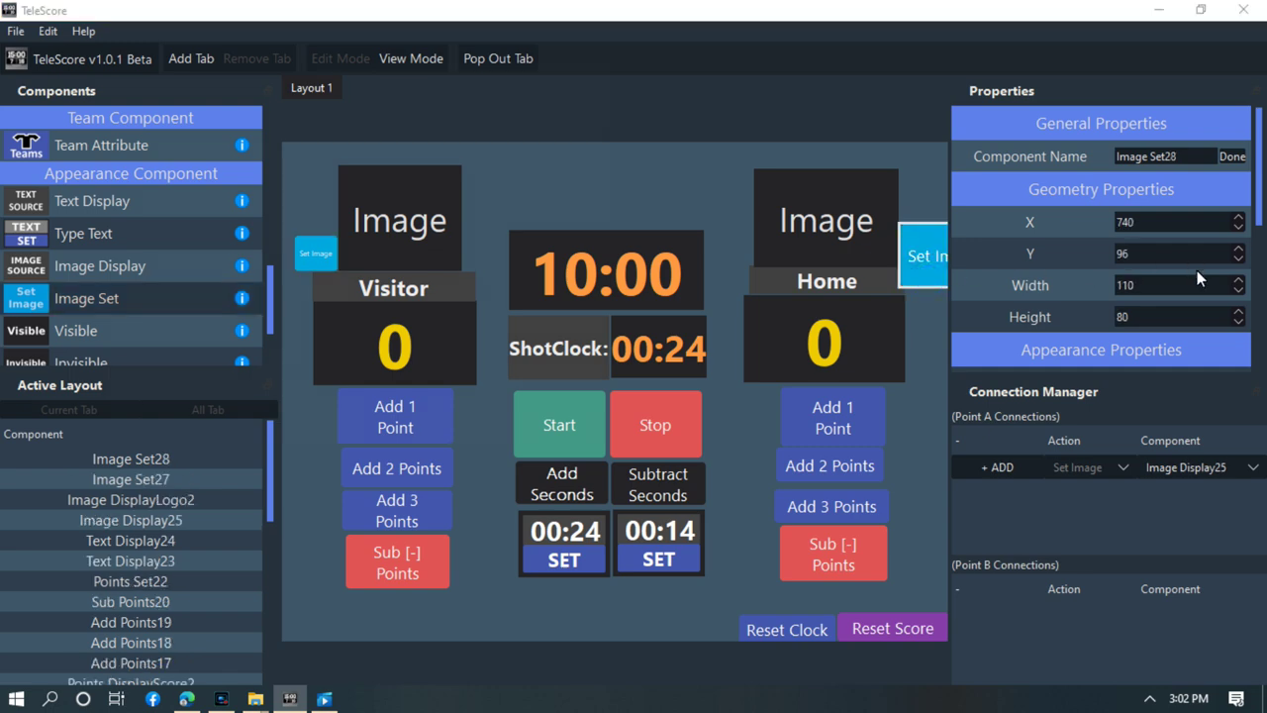
{"action": "left_click", "coordinate": [916, 259]}
{"action": "left_click", "coordinate": [610, 35]}
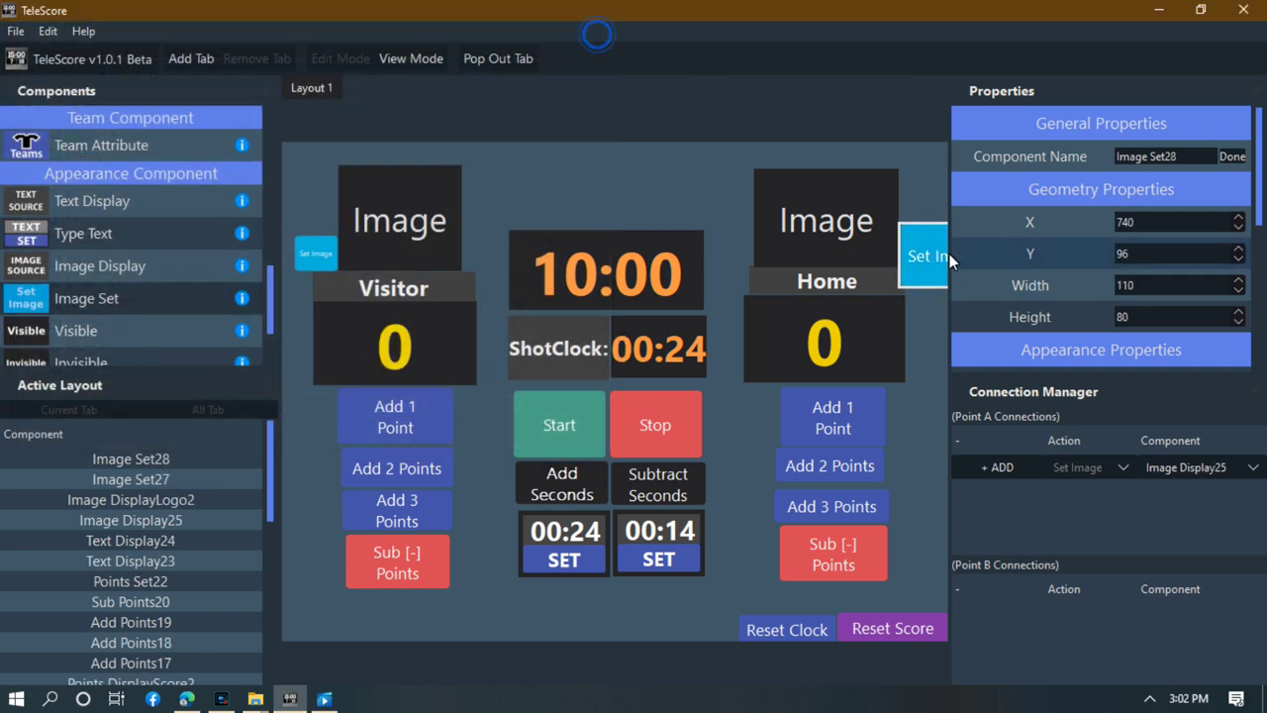
{"action": "left_click", "coordinate": [939, 258]}
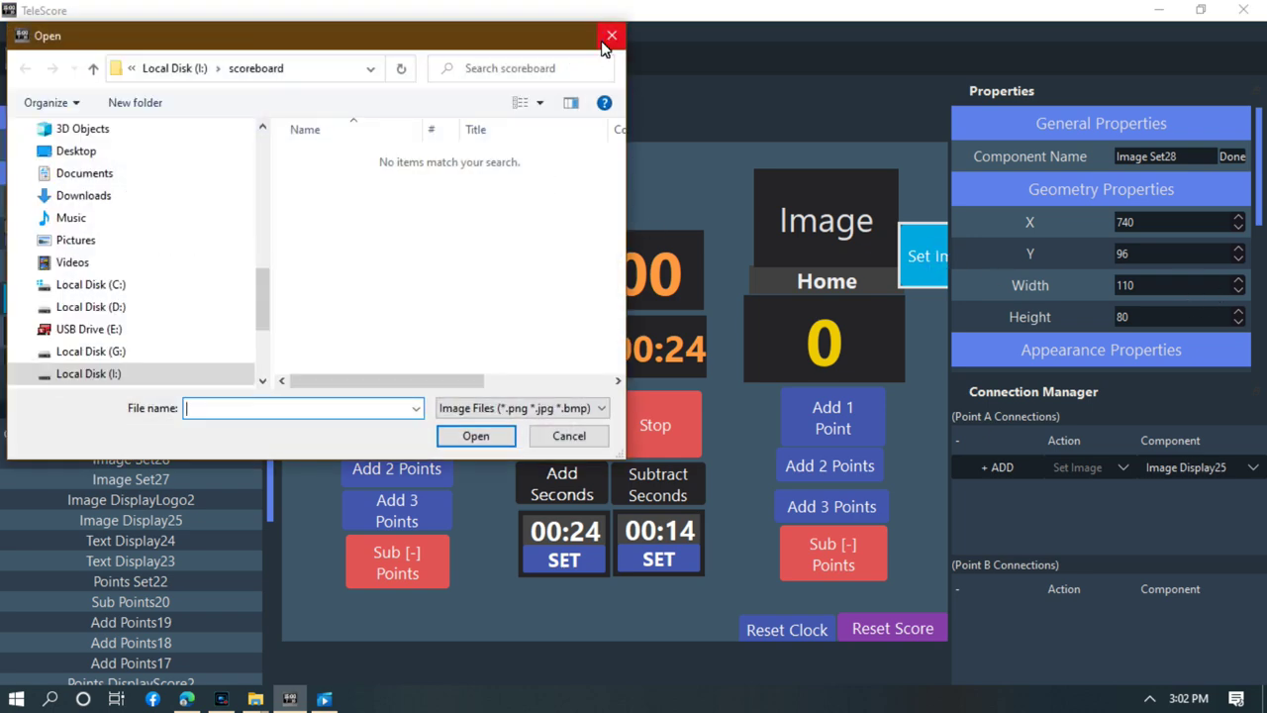
{"action": "left_click", "coordinate": [610, 36]}
Set the font size of the Set Image button beside the Home image display to 9.
{"action": "left_click_drag", "start_coordinate": [1260, 205], "coordinate": [1249, 287]}
{"action": "left_click", "coordinate": [1238, 288]}
{"action": "left_click", "coordinate": [1238, 288]}
{"action": "left_click", "coordinate": [1238, 288]}
{"action": "left_click", "coordinate": [1238, 288]}
{"action": "left_click", "coordinate": [1238, 288]}
{"action": "left_click", "coordinate": [1238, 288]}
{"action": "left_click", "coordinate": [1238, 288]}
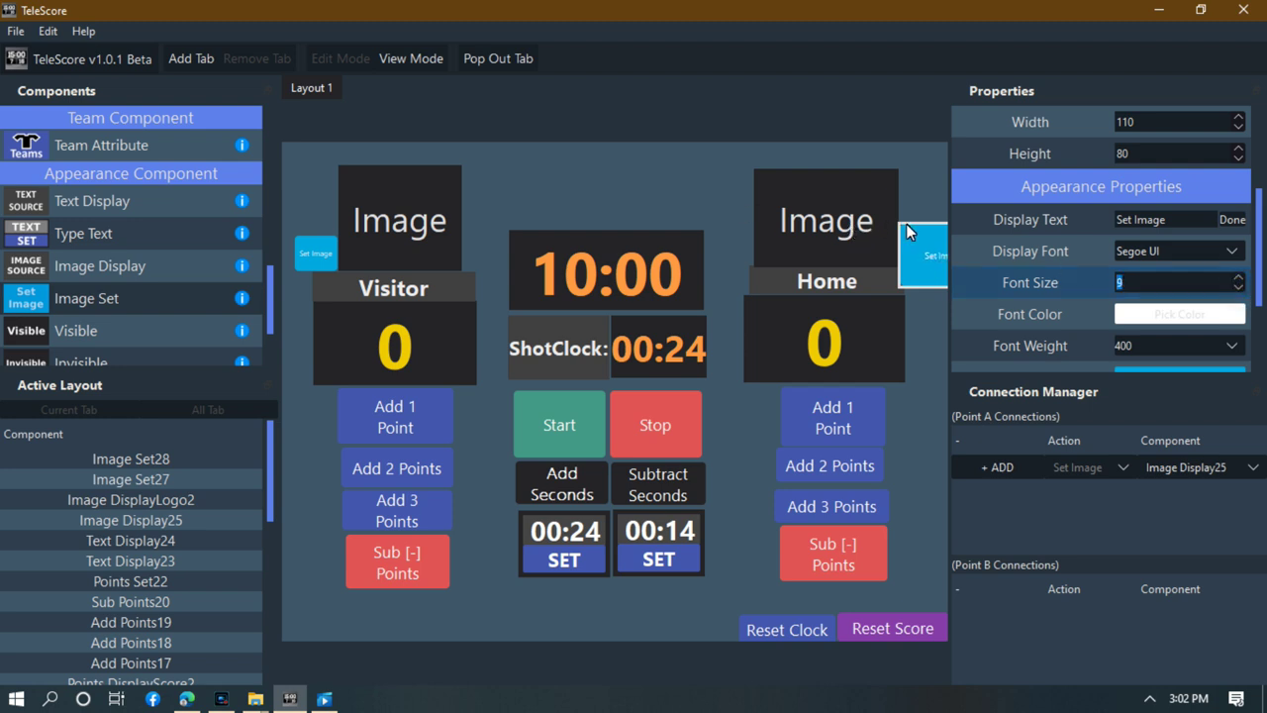
Resize the Home Set Image button to about 94 by 38 and position it at about X 757, Y 138.
{"action": "left_click_drag", "start_coordinate": [901, 225], "coordinate": [908, 230]}
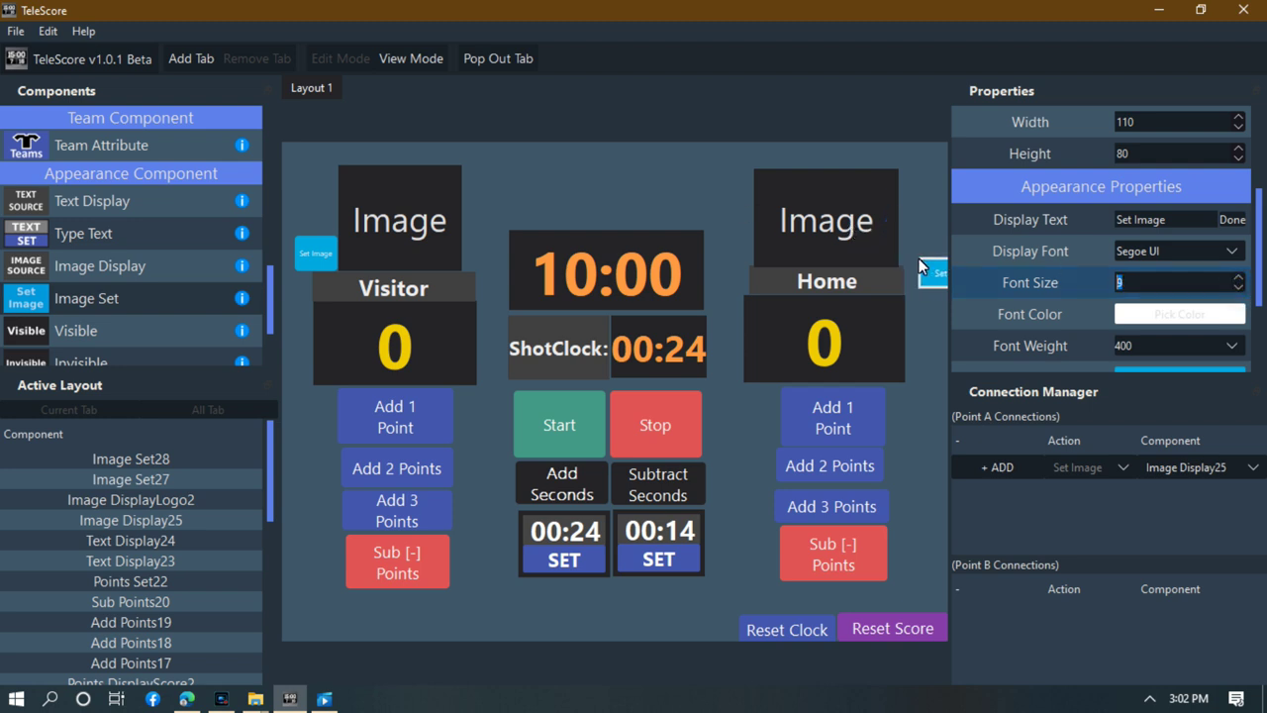
{"action": "left_click", "coordinate": [919, 259]}
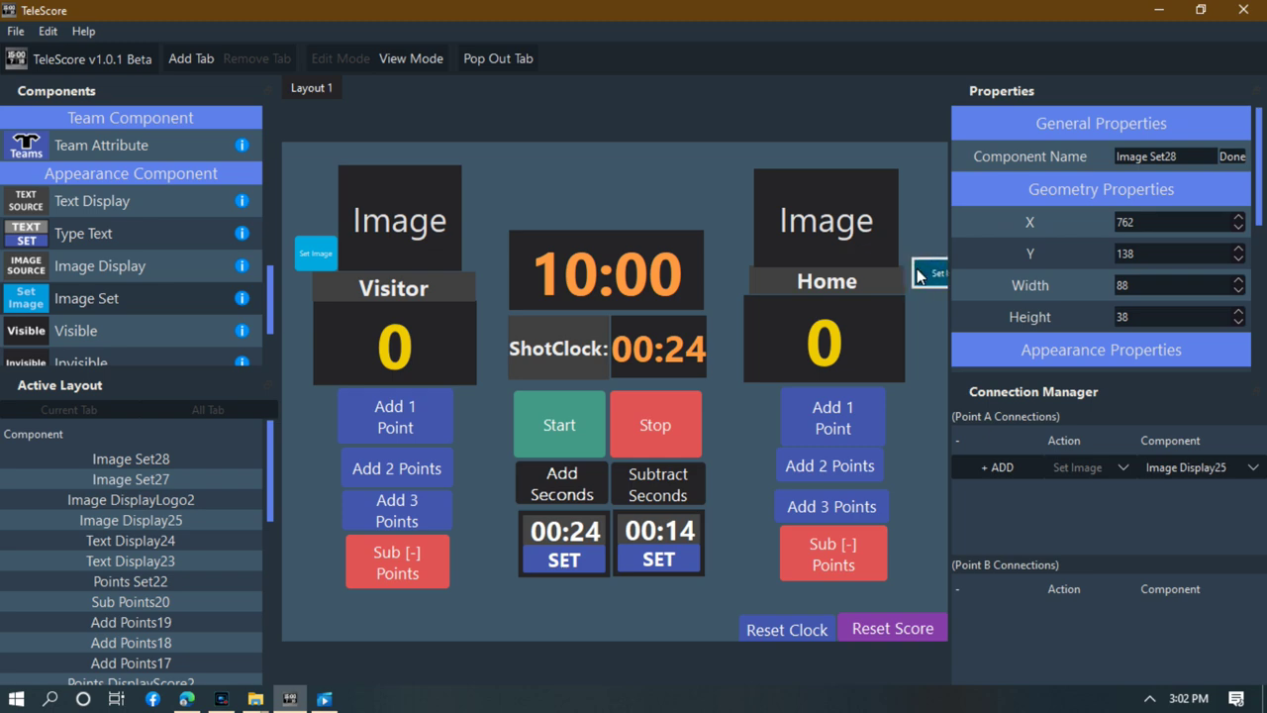
{"action": "left_click", "coordinate": [916, 270]}
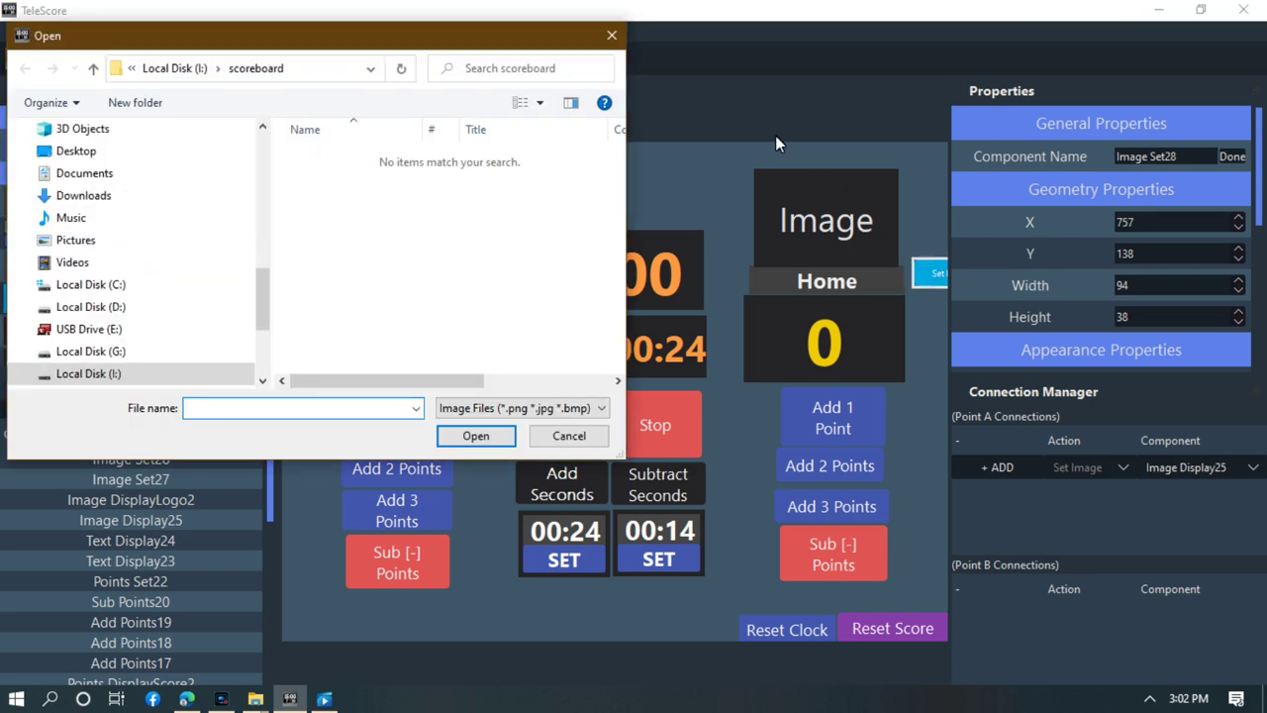
{"action": "left_click", "coordinate": [613, 37]}
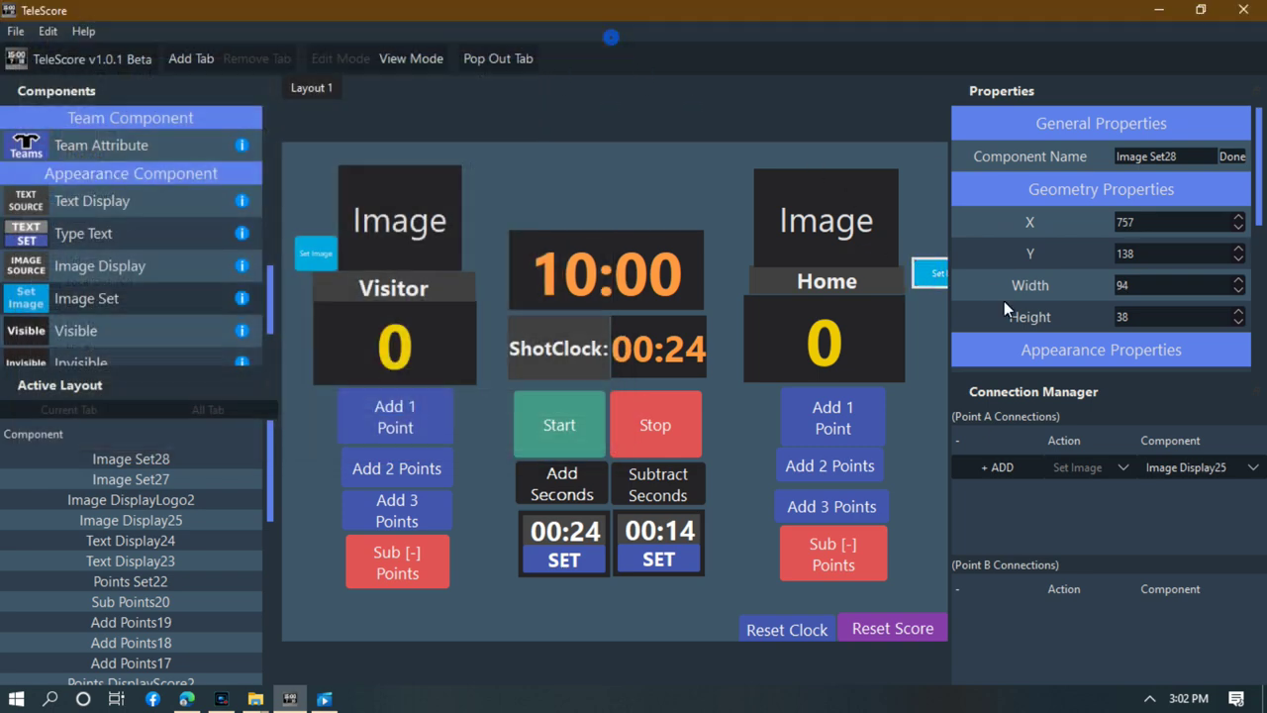
Move the Home Set Image button against the lower edge of the Home image display and set its font size to 7.
{"action": "left_click", "coordinate": [930, 277]}
{"action": "left_click", "coordinate": [612, 38]}
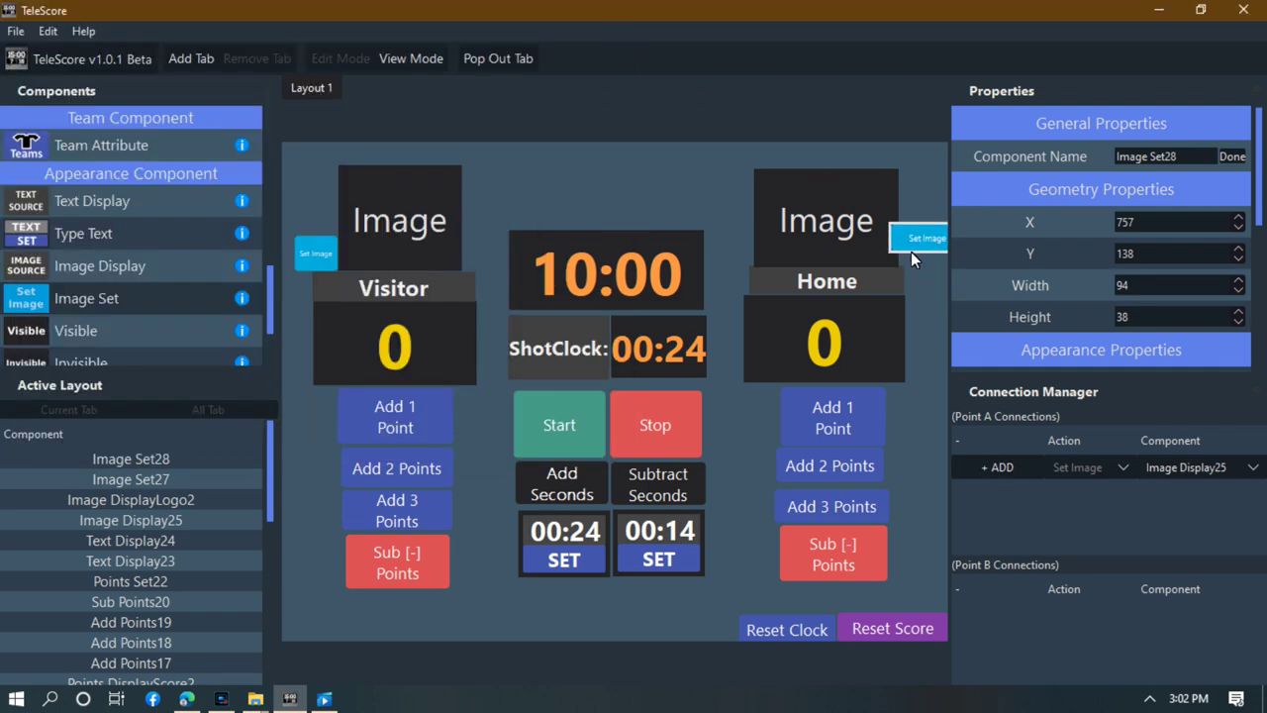
{"action": "left_click_drag", "start_coordinate": [905, 260], "coordinate": [891, 262]}
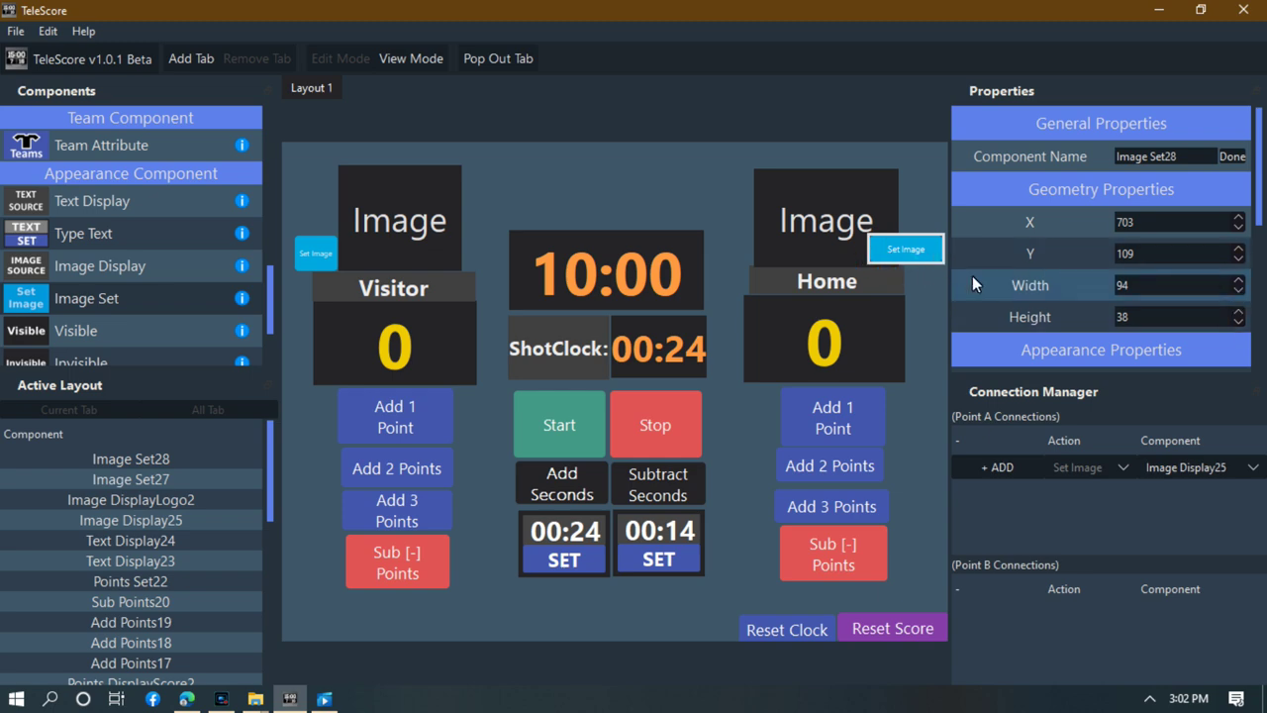
{"action": "left_click", "coordinate": [910, 256]}
{"action": "left_click", "coordinate": [569, 436]}
{"action": "left_click_drag", "start_coordinate": [1253, 221], "coordinate": [1255, 284]}
{"action": "left_click", "coordinate": [1238, 319]}
{"action": "left_click", "coordinate": [1238, 319]}
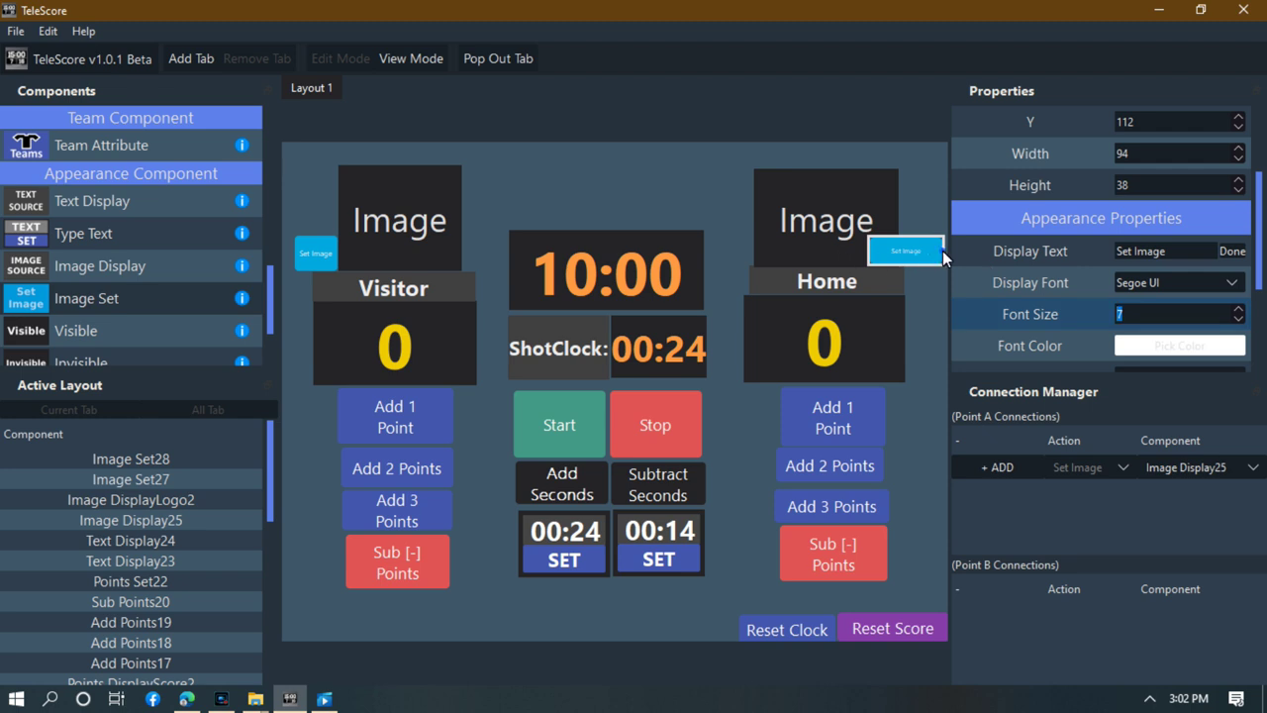
Reposition the Set Image buttons below the Sub Points buttons, Home at about X 614, Y 528 and Visitor at about X 106, Y 535.
{"action": "left_click", "coordinate": [911, 269]}
{"action": "left_click_drag", "start_coordinate": [908, 261], "coordinate": [827, 588]}
{"action": "left_click", "coordinate": [547, 433]}
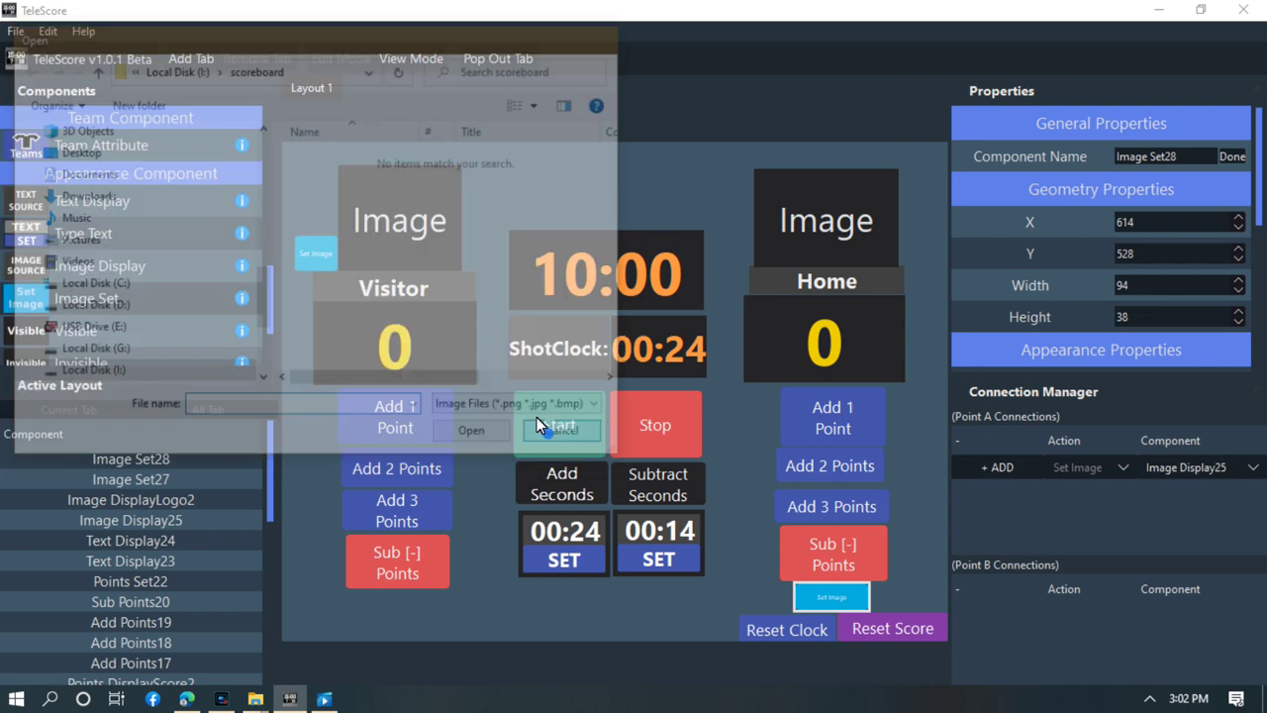
{"action": "left_click_drag", "start_coordinate": [329, 260], "coordinate": [394, 624]}
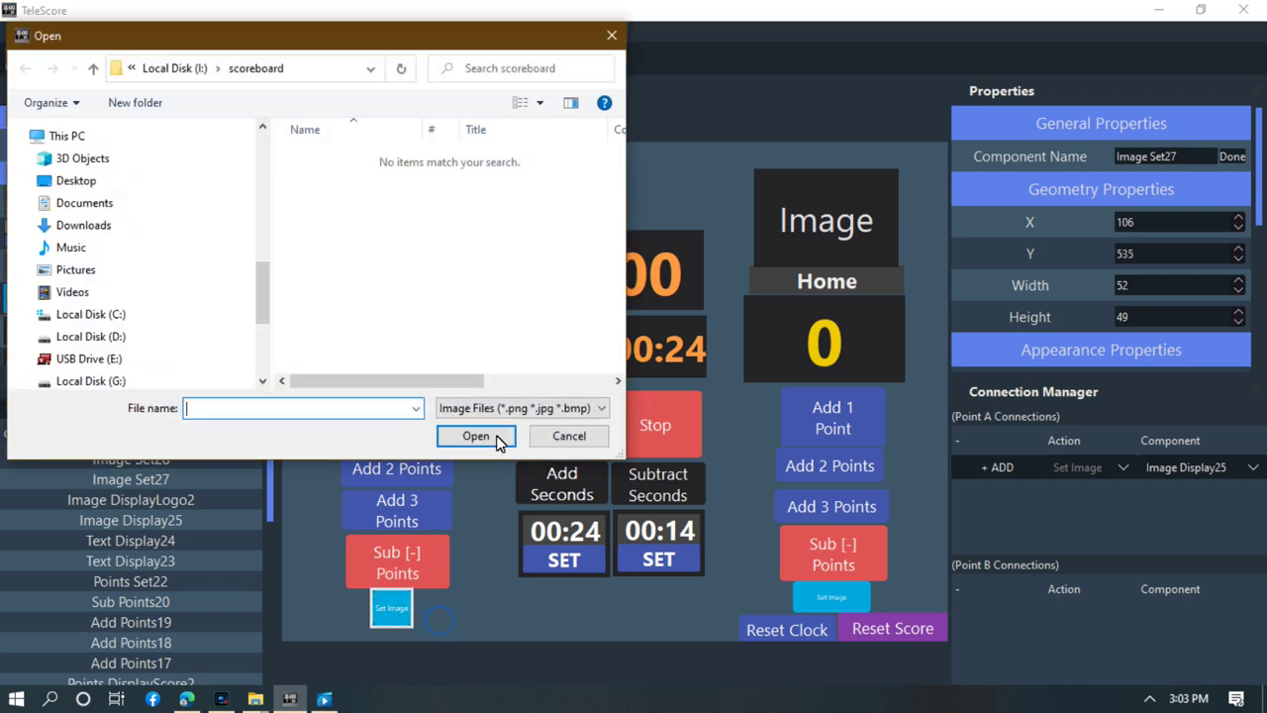
{"action": "left_click", "coordinate": [567, 436]}
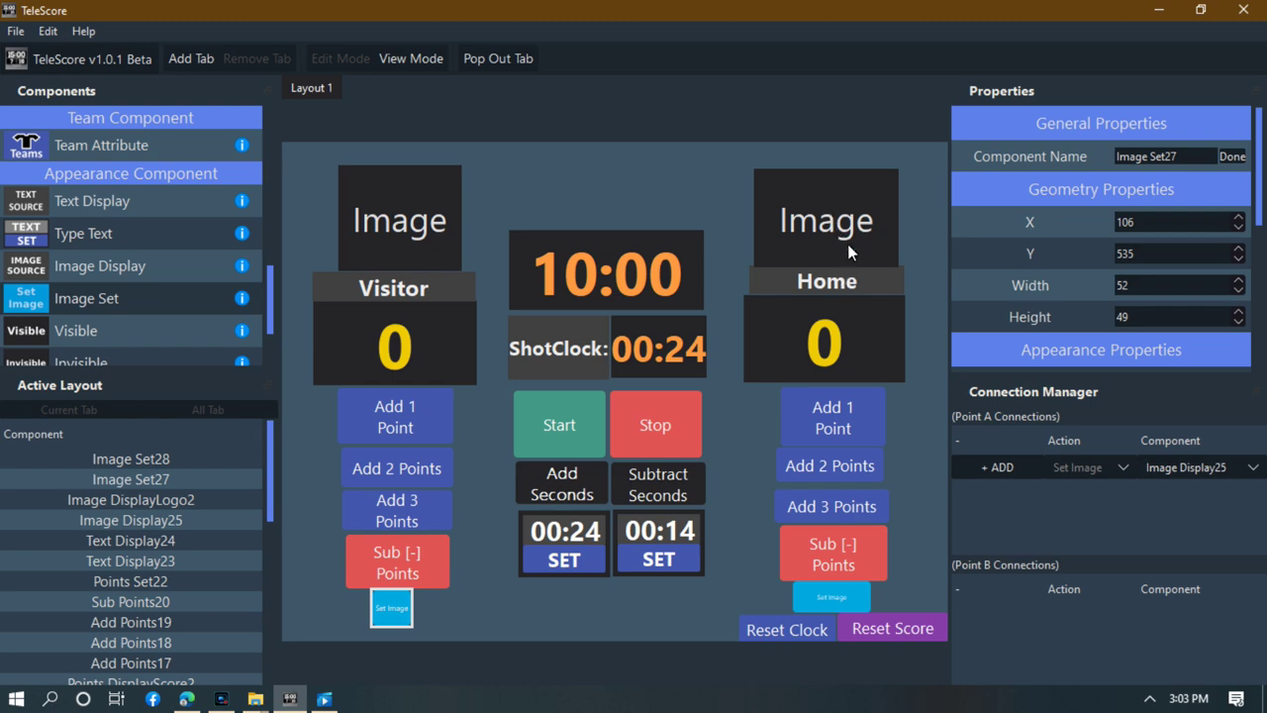
Connect the Home Set Image button to Image DisplayLogo2 with the Set Image action, and shift the Visitor image display to about X 58, Y 28.
{"action": "left_click", "coordinate": [848, 602]}
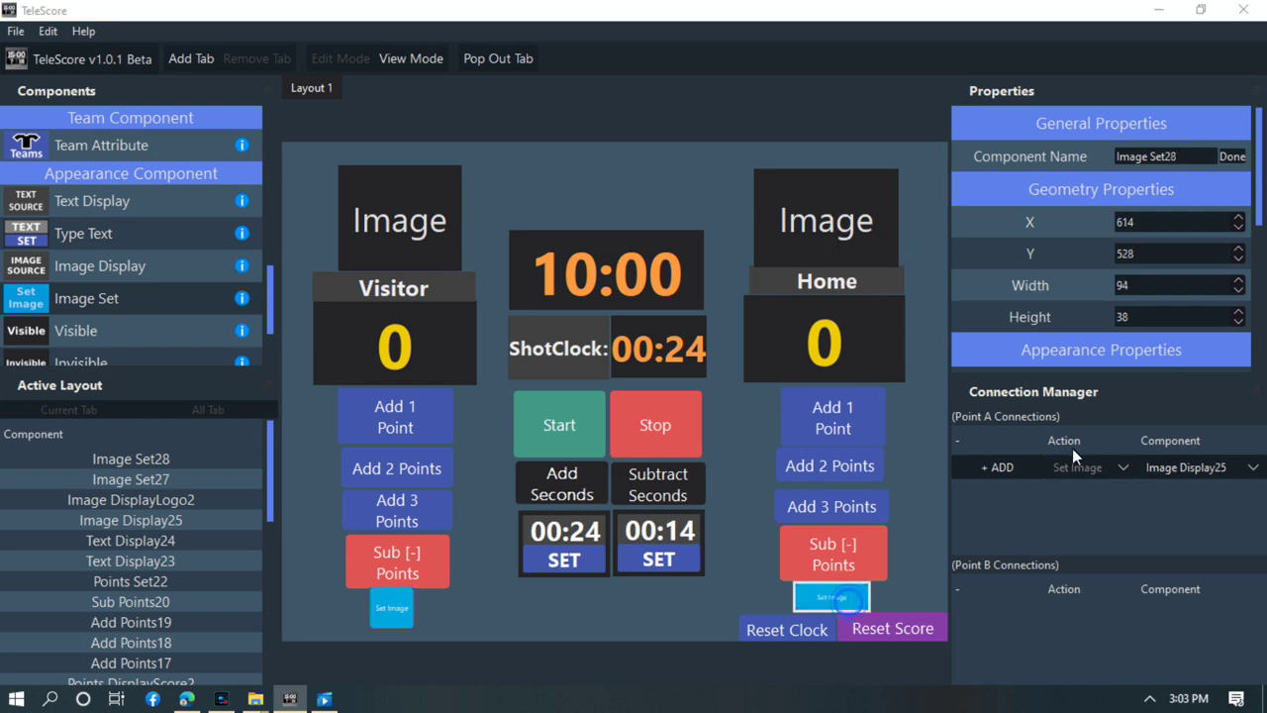
{"action": "left_click", "coordinate": [598, 442]}
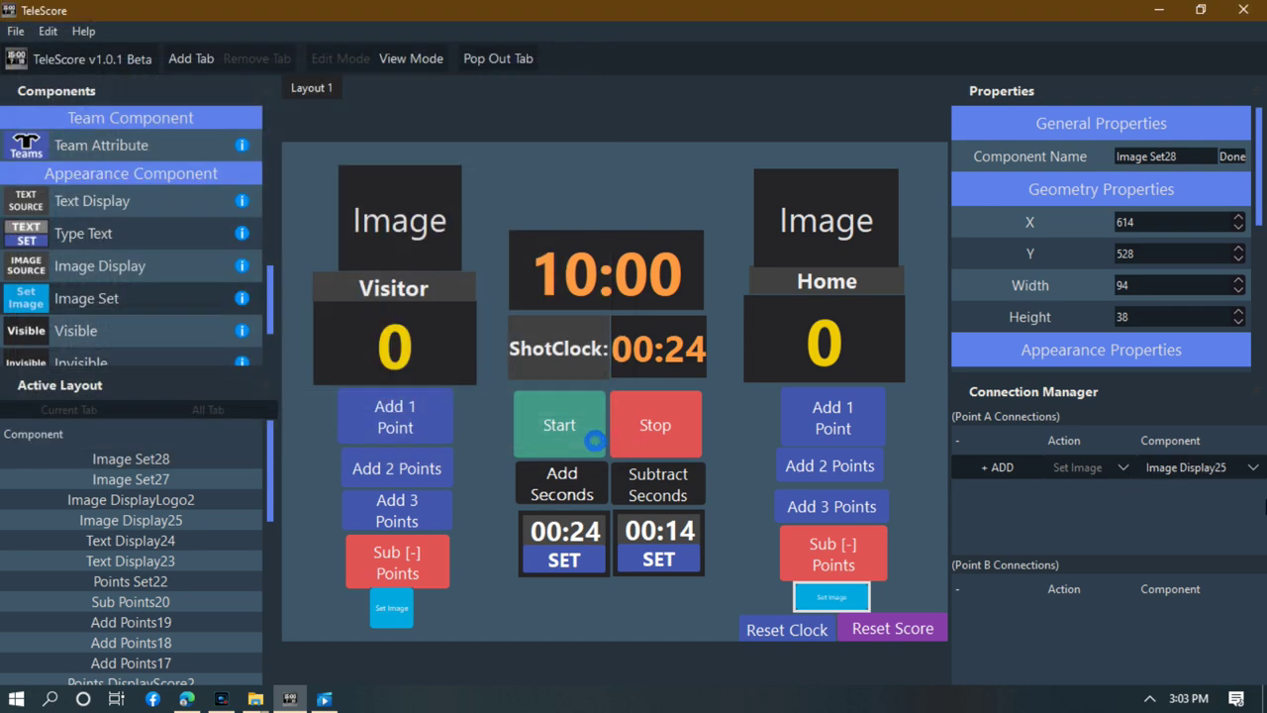
{"action": "left_click", "coordinate": [1237, 467]}
{"action": "left_click", "coordinate": [1217, 503]}
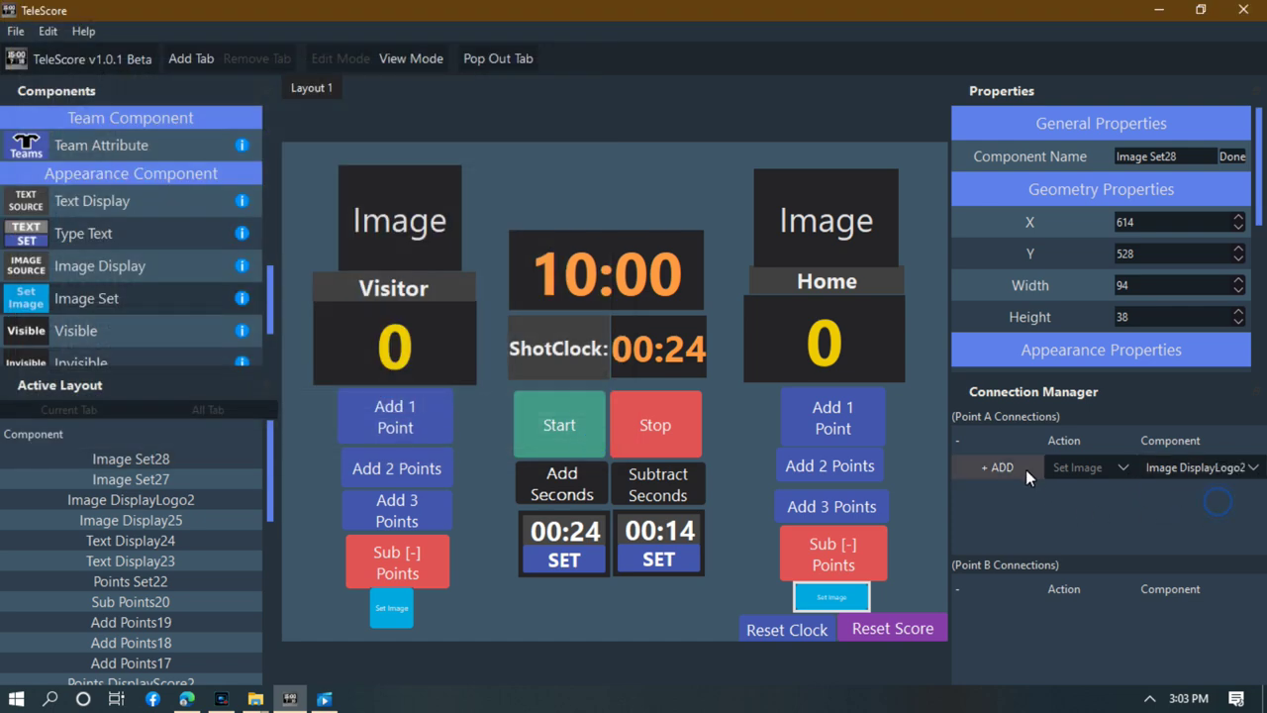
{"action": "left_click", "coordinate": [1003, 467]}
{"action": "left_click", "coordinate": [573, 178]}
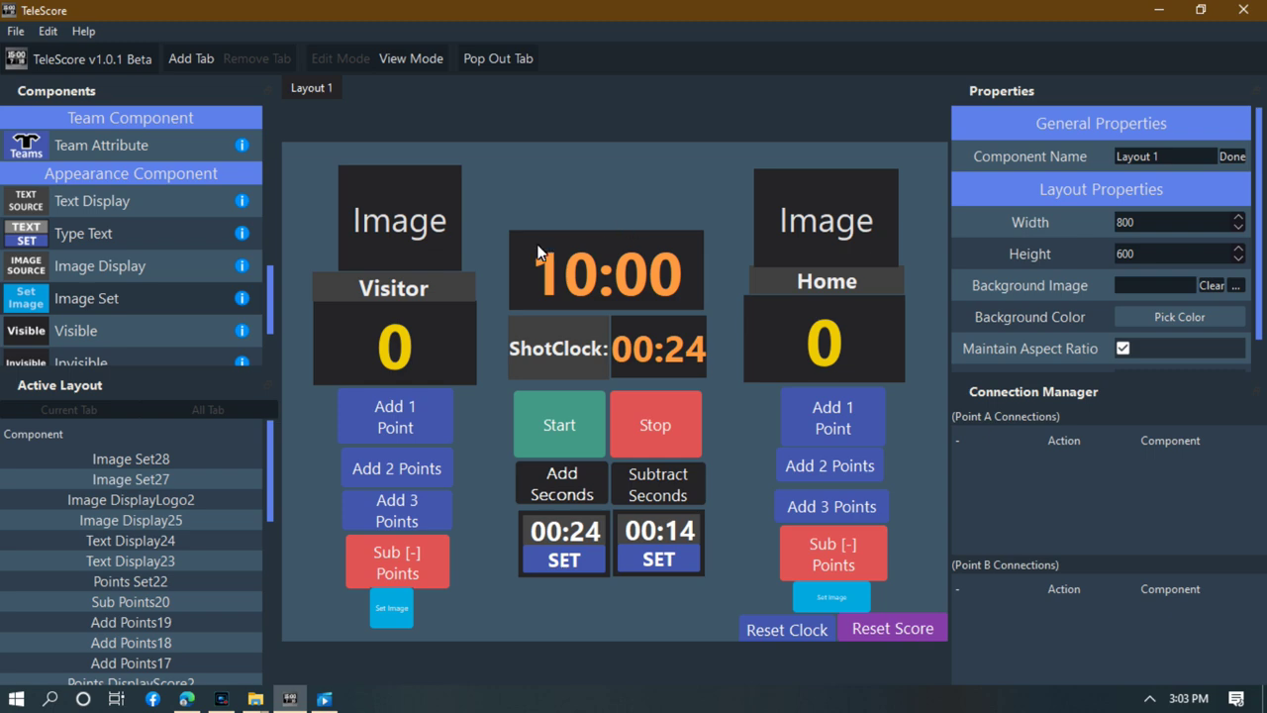
{"action": "left_click", "coordinate": [413, 230]}
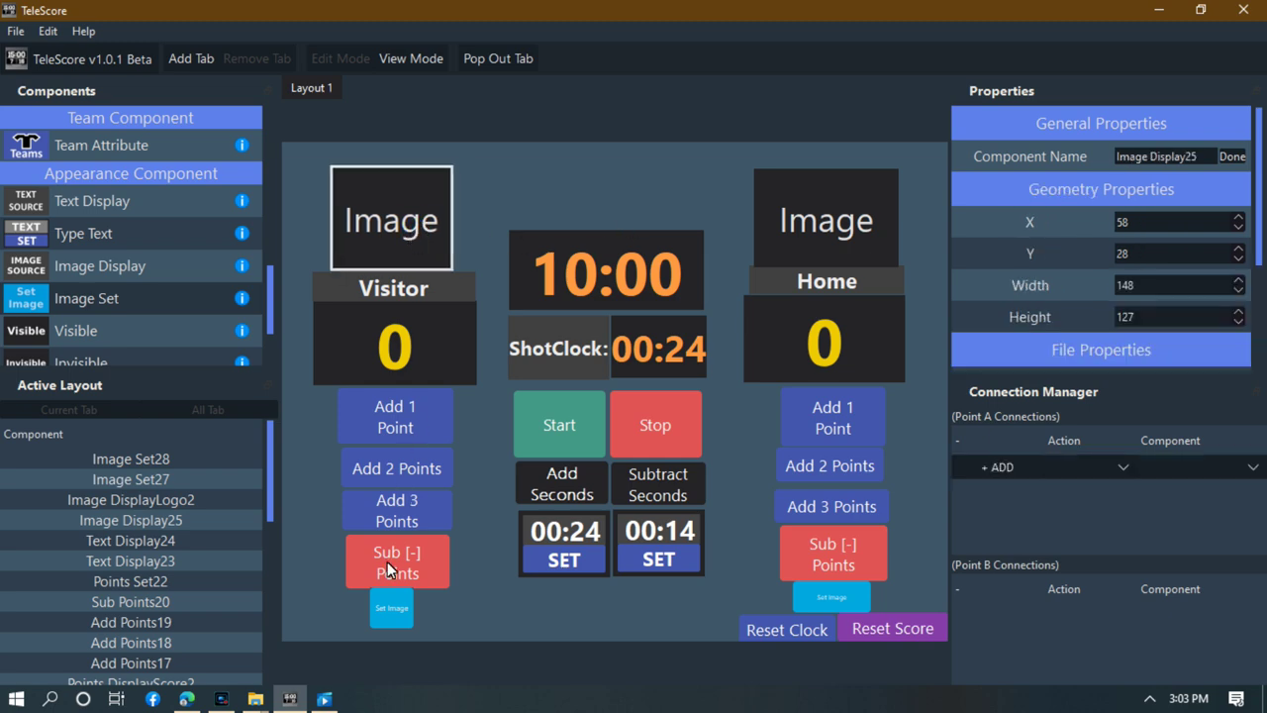
Try to load the download image from the OneDrive Pictures folder with the Visitor Set Image button.
{"action": "double_click", "coordinate": [386, 605]}
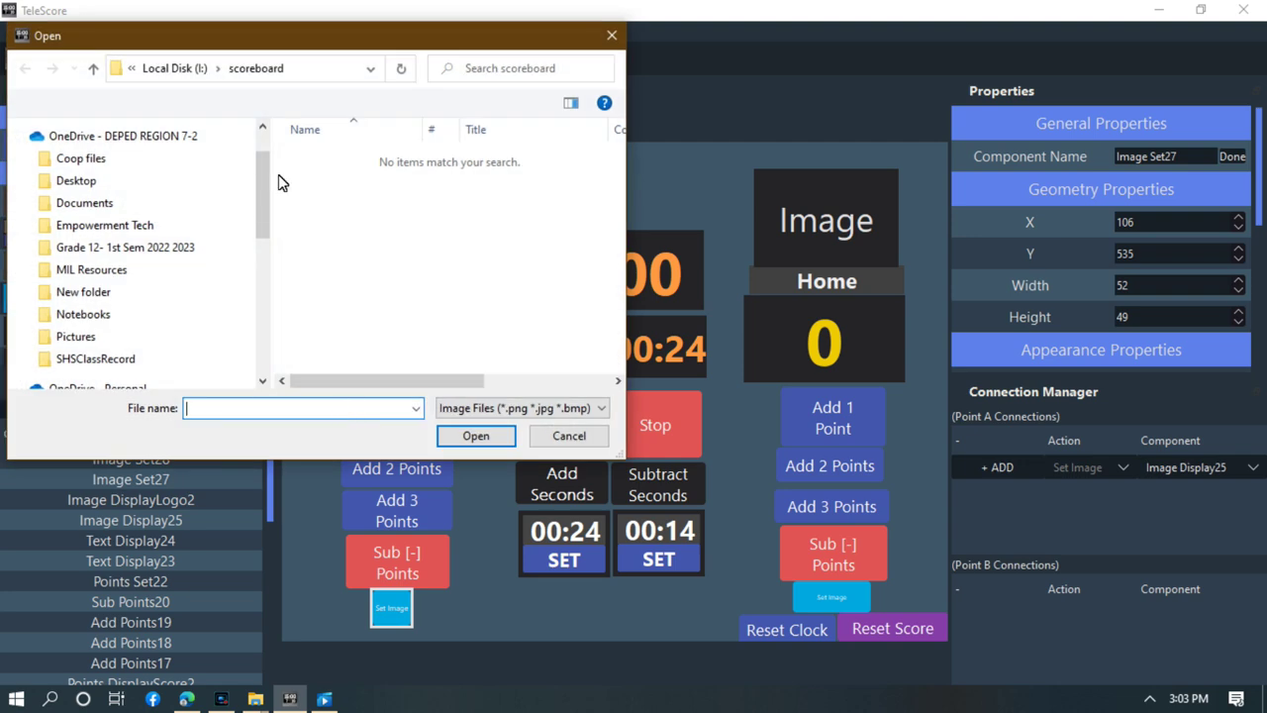
{"action": "left_click_drag", "start_coordinate": [263, 300], "coordinate": [286, 247]}
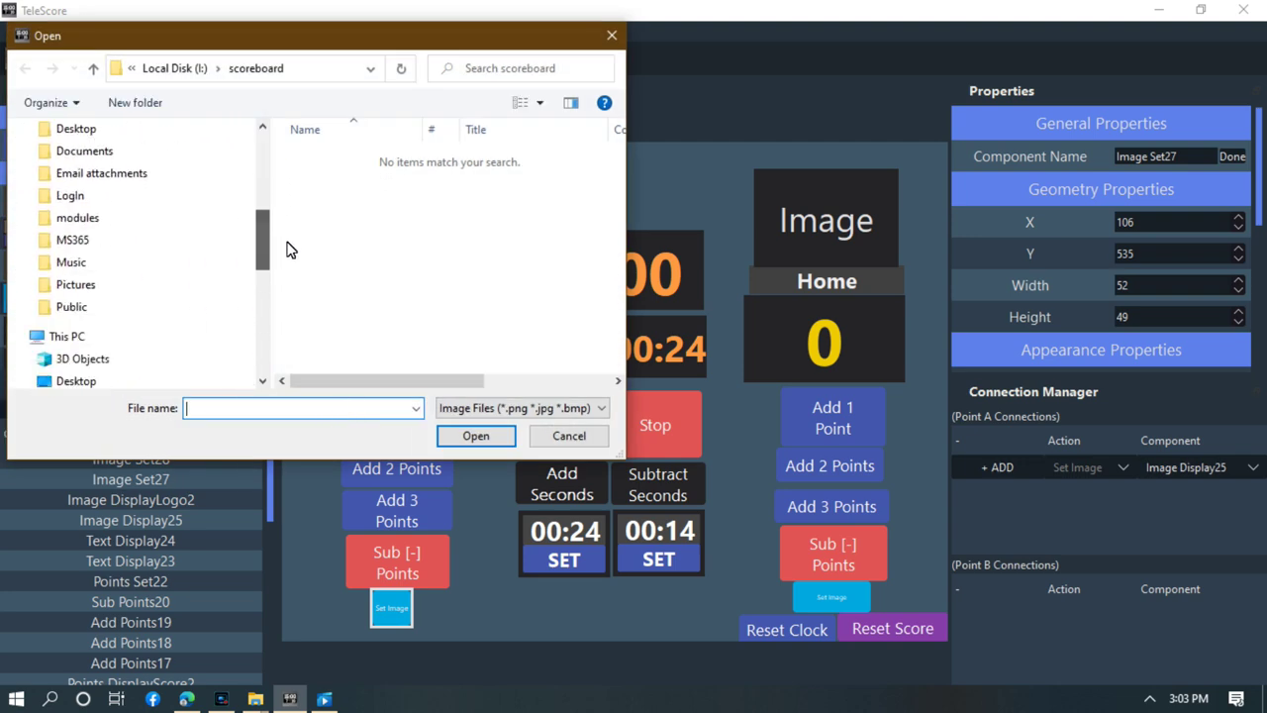
{"action": "left_click", "coordinate": [129, 285]}
{"action": "scroll", "coordinate": [538, 317], "scroll_direction": "down", "scroll_amount": 2}
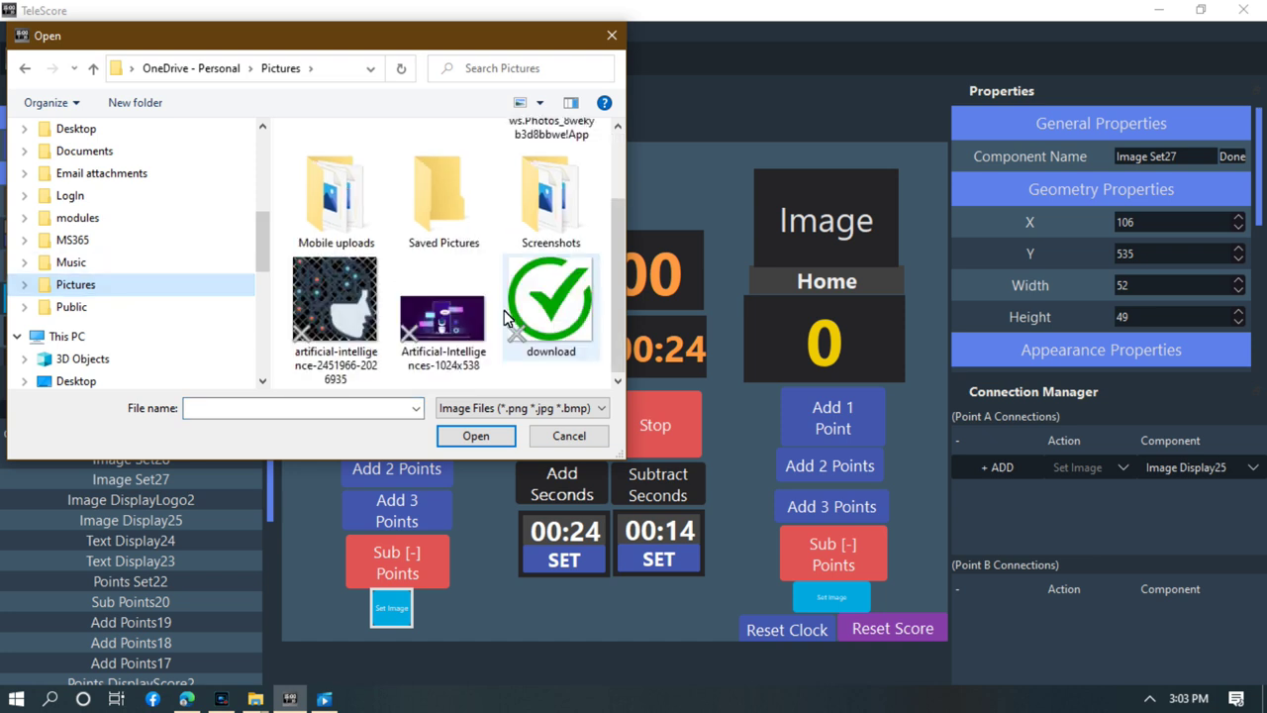
{"action": "left_click", "coordinate": [538, 305]}
{"action": "left_click", "coordinate": [498, 438]}
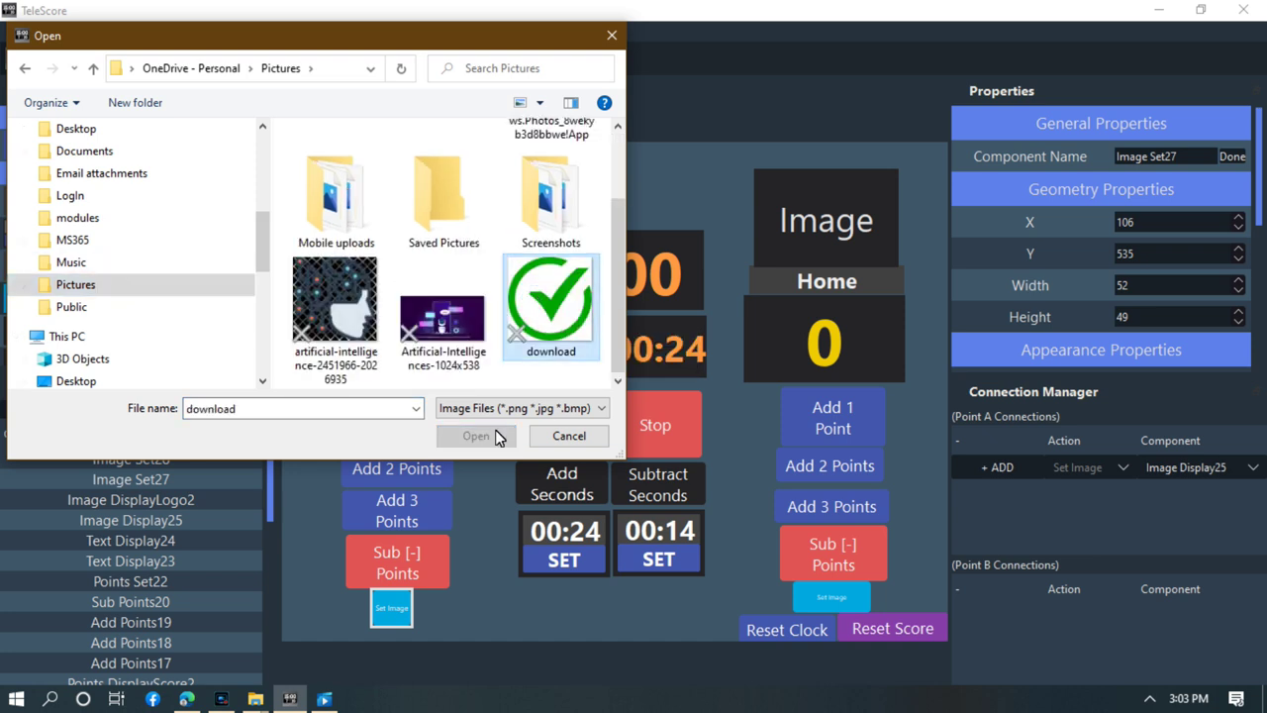
{"action": "left_click", "coordinate": [577, 440]}
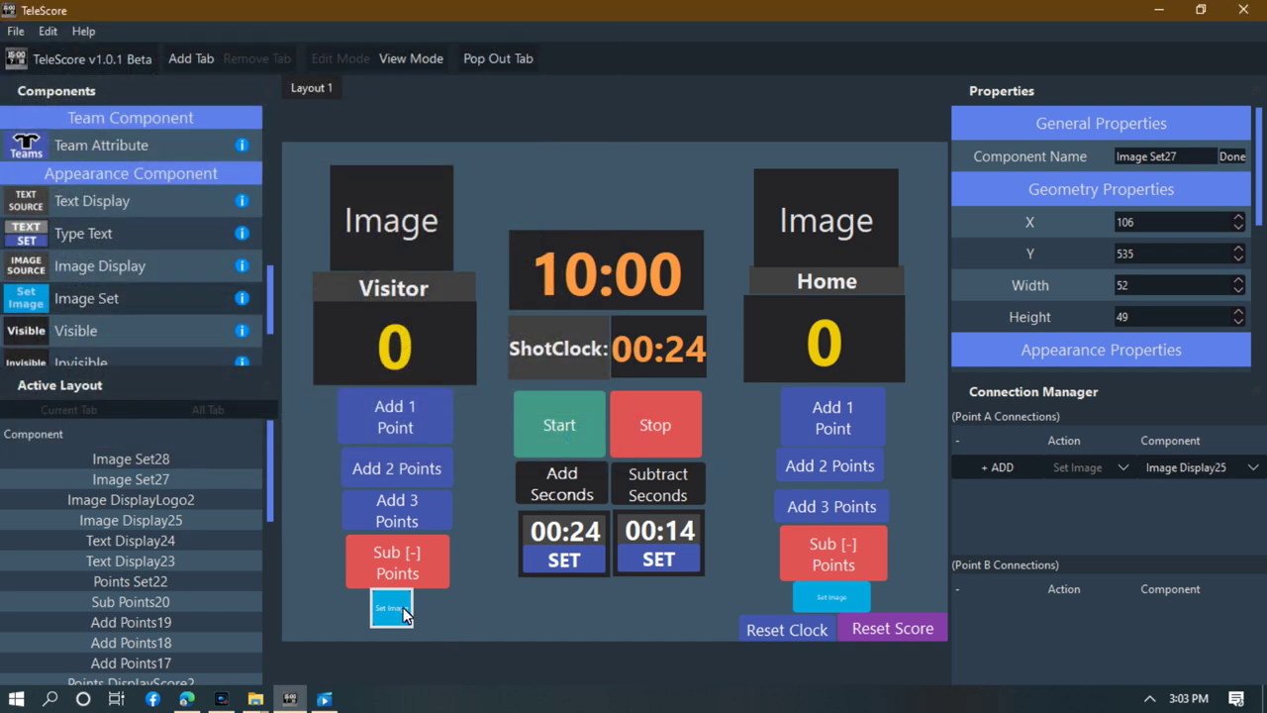
Try other files from the OneDrive Pictures and Mobile uploads folders as the Visitor logo, then cancel the selection.
{"action": "left_click", "coordinate": [397, 608]}
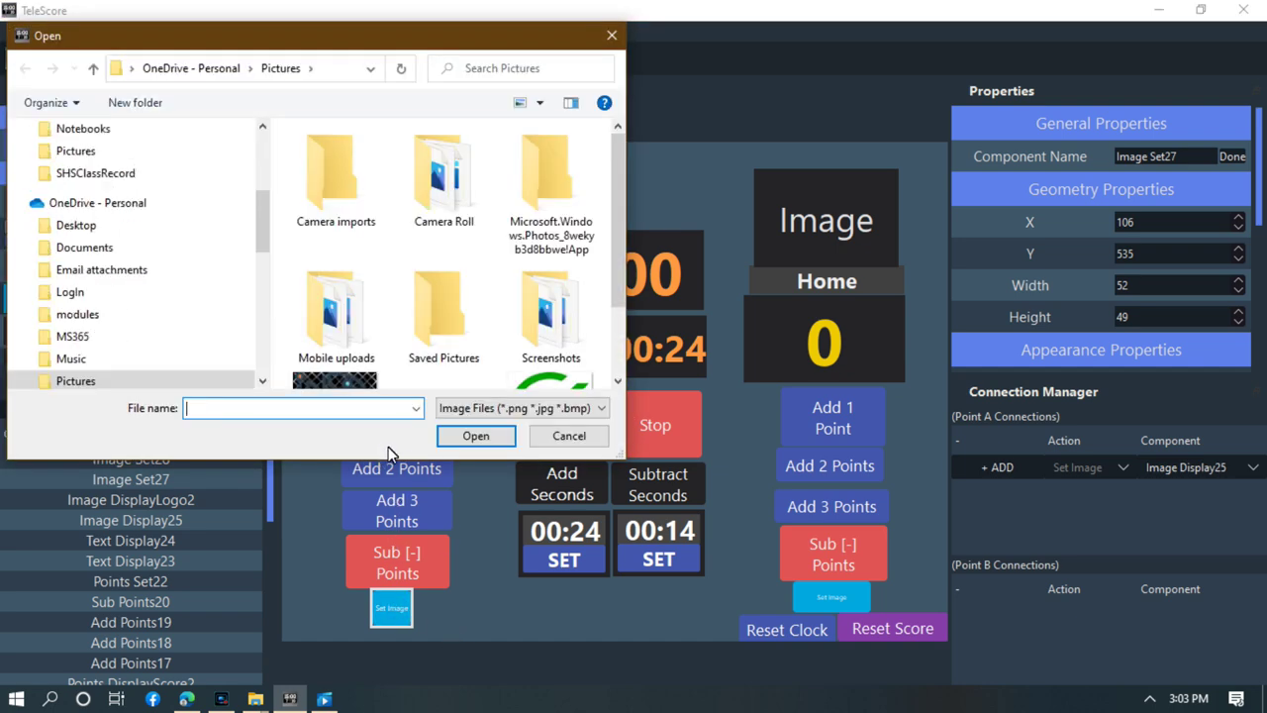
{"action": "left_click", "coordinate": [600, 407]}
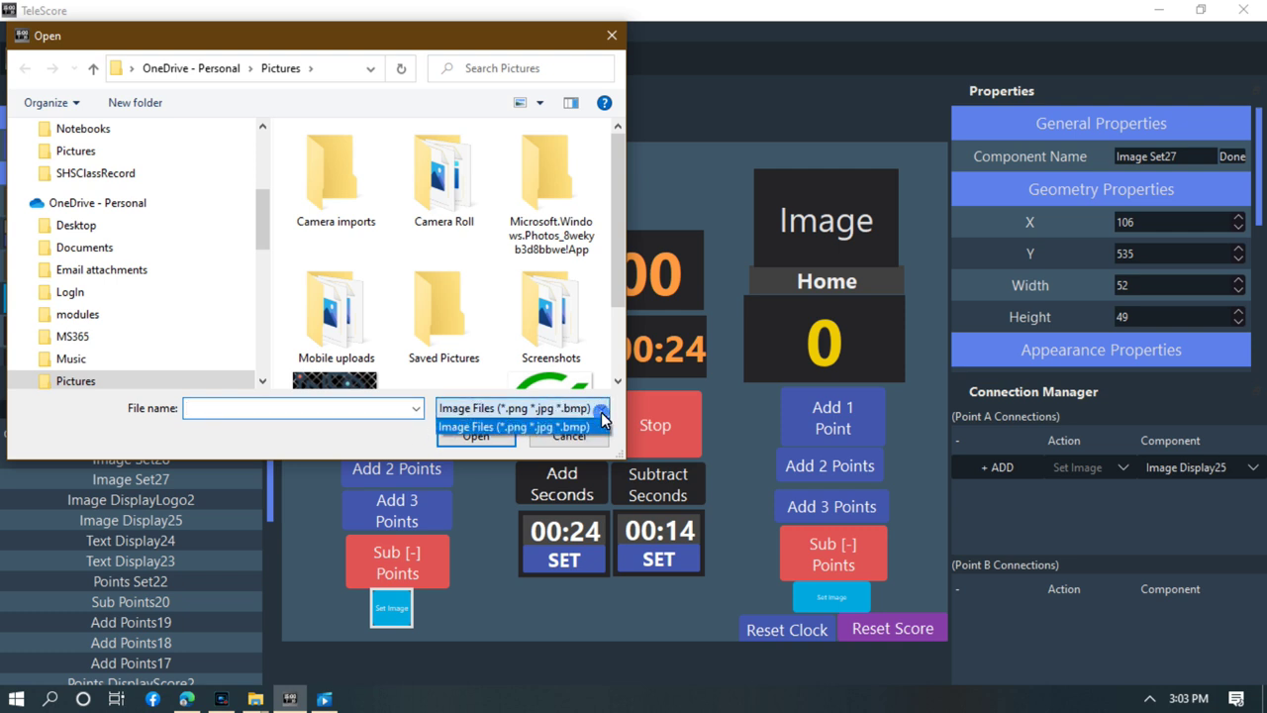
{"action": "left_click", "coordinate": [505, 425]}
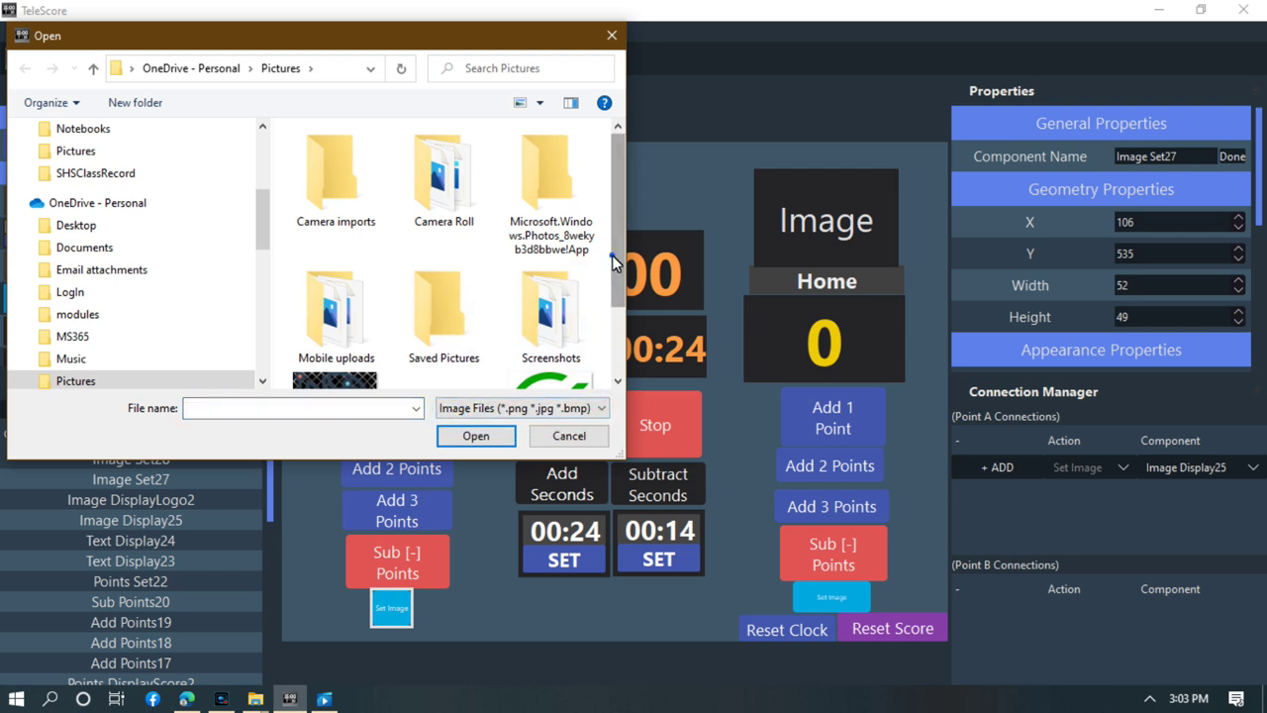
{"action": "scroll", "coordinate": [612, 312], "scroll_direction": "down", "scroll_amount": 2}
{"action": "double_click", "coordinate": [455, 332]}
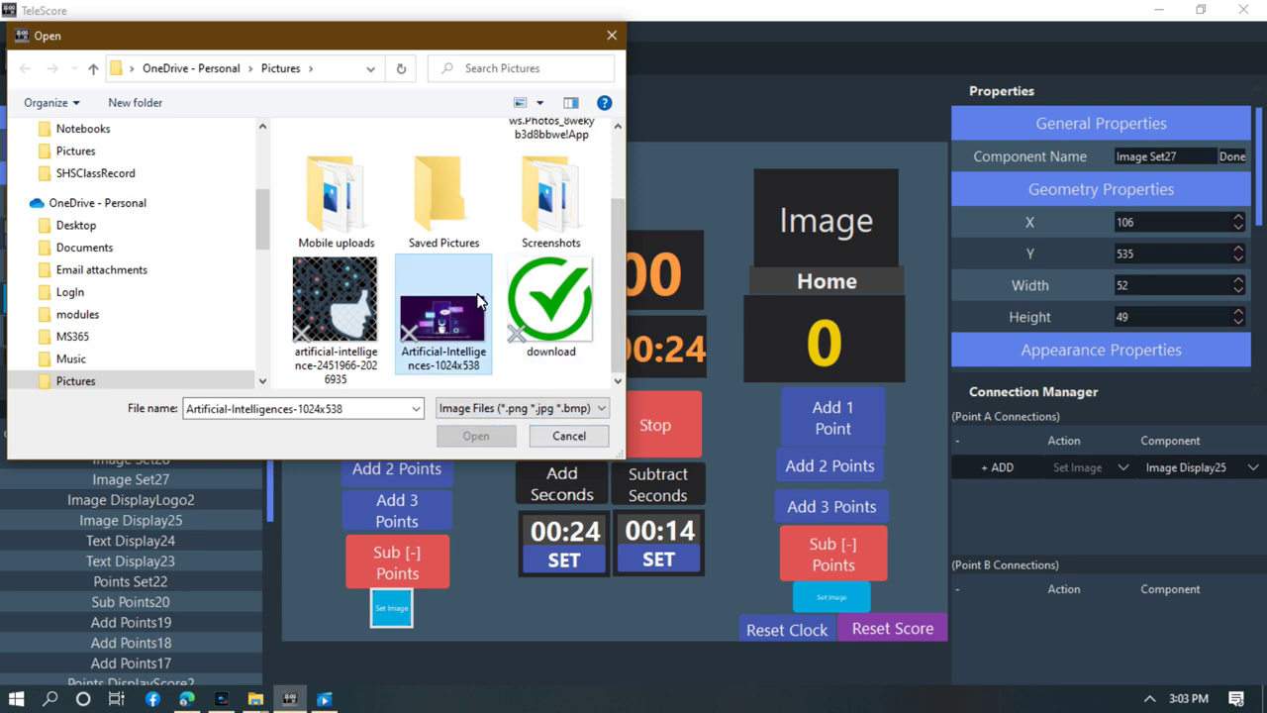
{"action": "left_click", "coordinate": [519, 297]}
{"action": "left_click", "coordinate": [451, 309]}
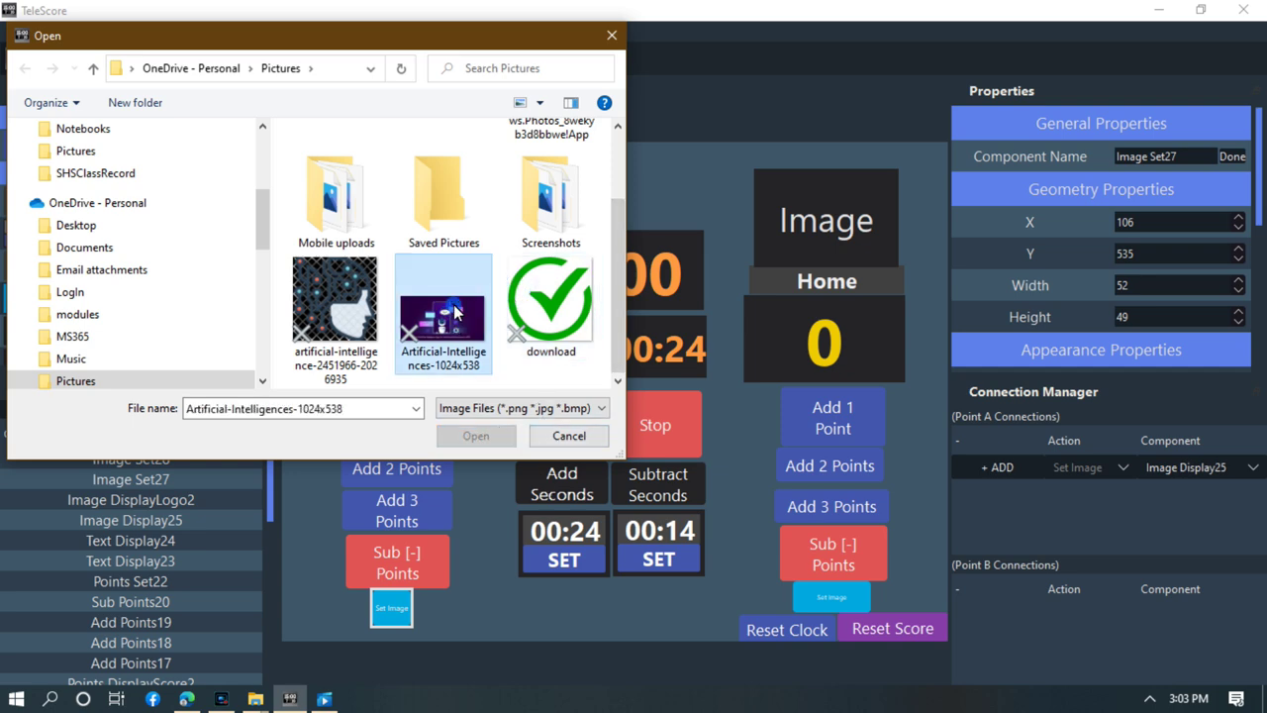
{"action": "left_click", "coordinate": [366, 307]}
{"action": "double_click", "coordinate": [366, 224]}
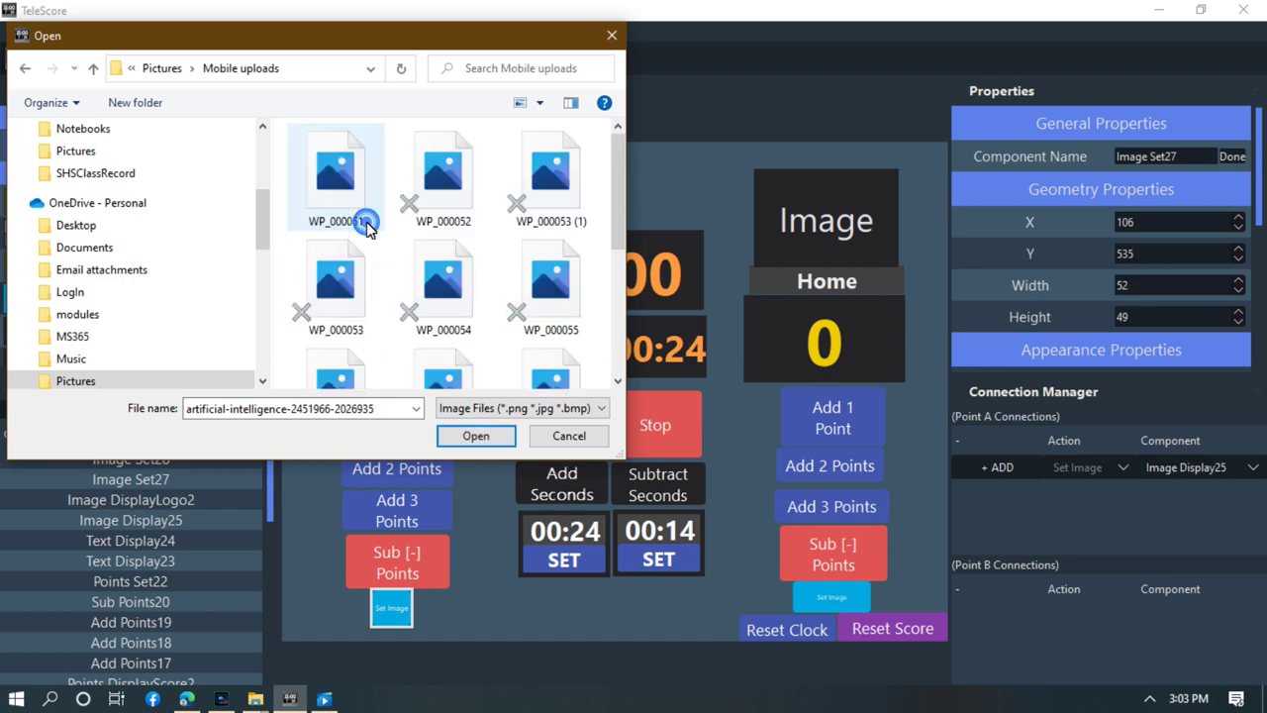
{"action": "left_click", "coordinate": [352, 194]}
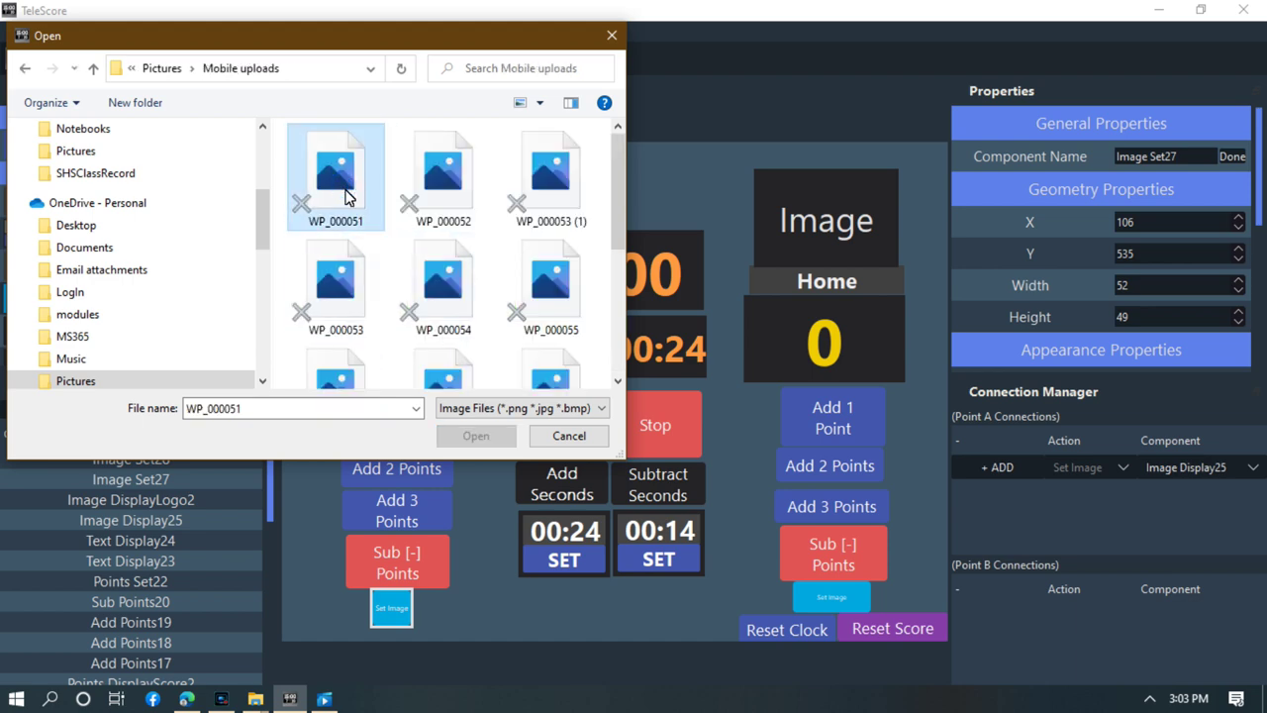
{"action": "left_click", "coordinate": [343, 281]}
{"action": "left_click", "coordinate": [567, 435]}
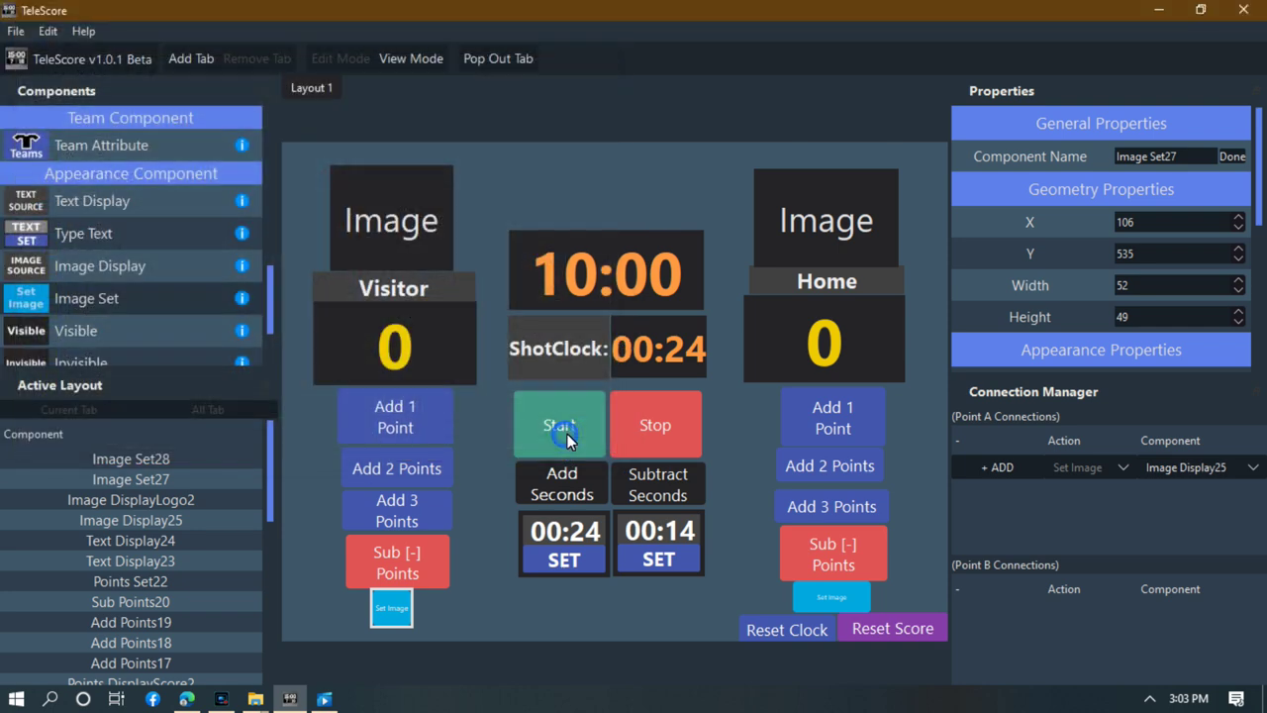
Start choosing an image with the Visitor Set Image button and browse to the Documents folder under This PC.
{"action": "left_click", "coordinate": [391, 610]}
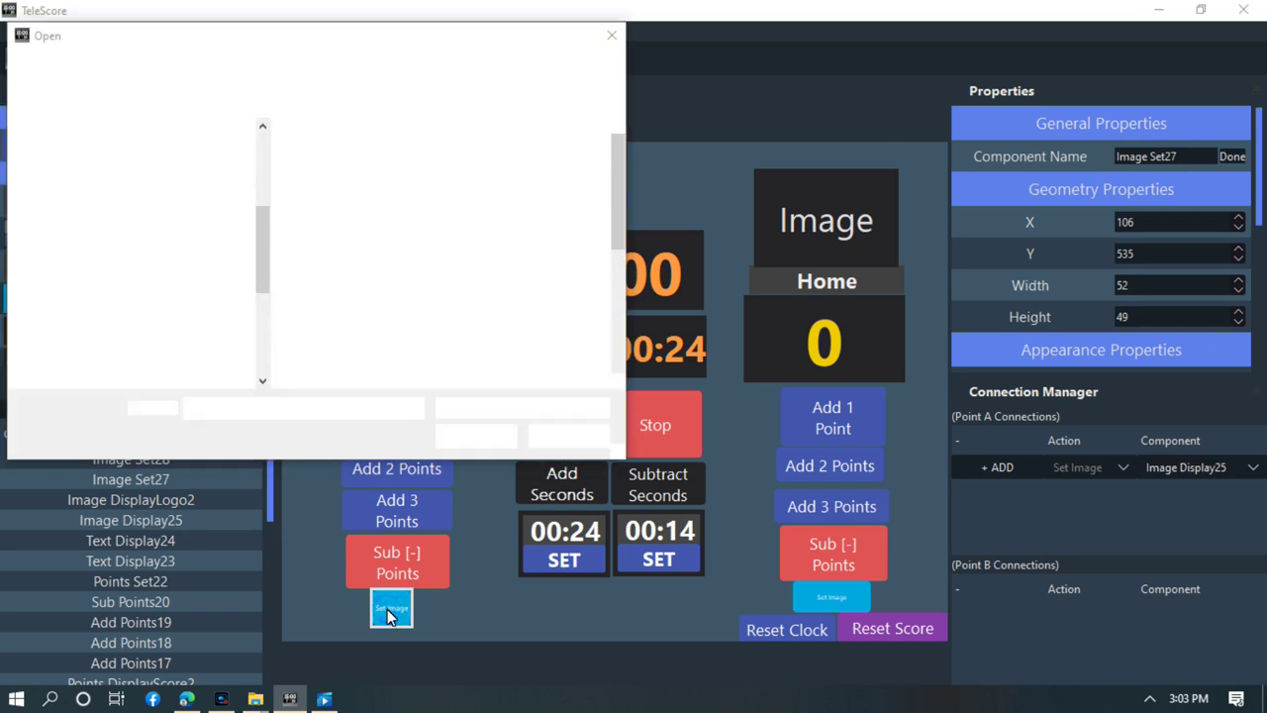
{"action": "scroll", "coordinate": [99, 336], "scroll_direction": "down", "scroll_amount": 1}
{"action": "scroll", "coordinate": [99, 338], "scroll_direction": "up", "scroll_amount": 1}
{"action": "scroll", "coordinate": [96, 340], "scroll_direction": "down", "scroll_amount": 2}
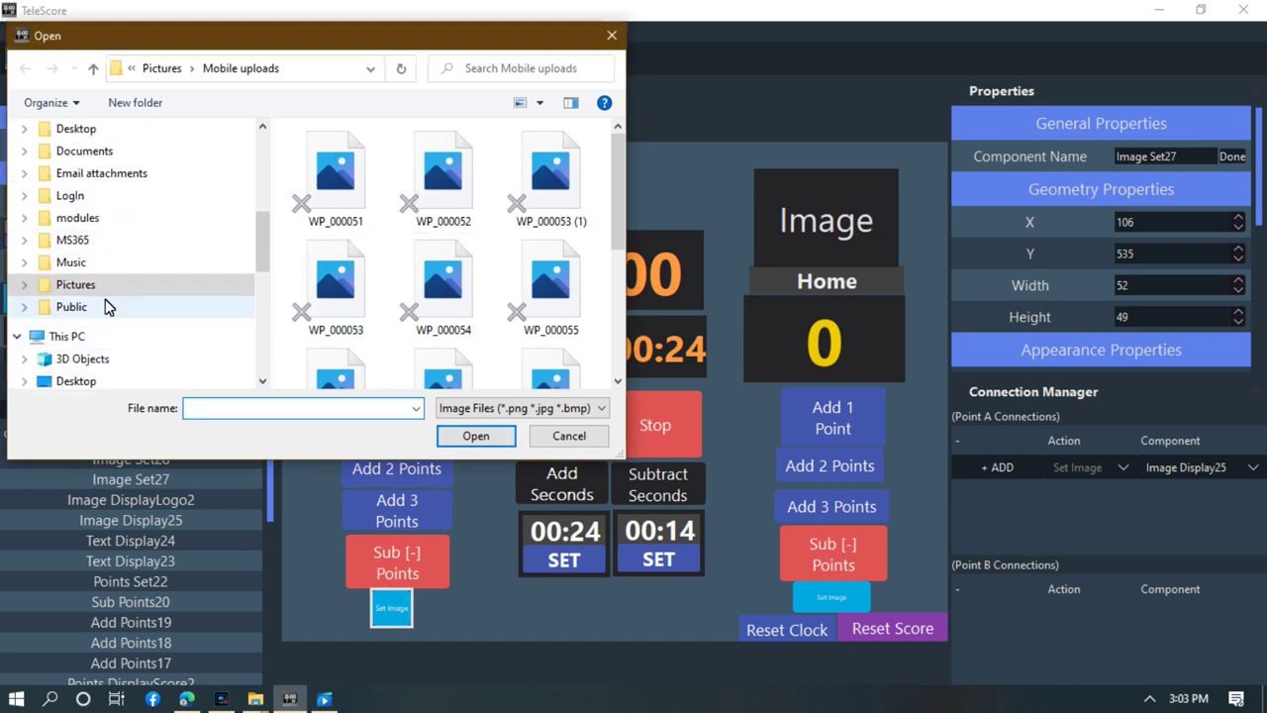
{"action": "left_click", "coordinate": [107, 307]}
{"action": "left_click", "coordinate": [97, 337]}
{"action": "left_click", "coordinate": [102, 361]}
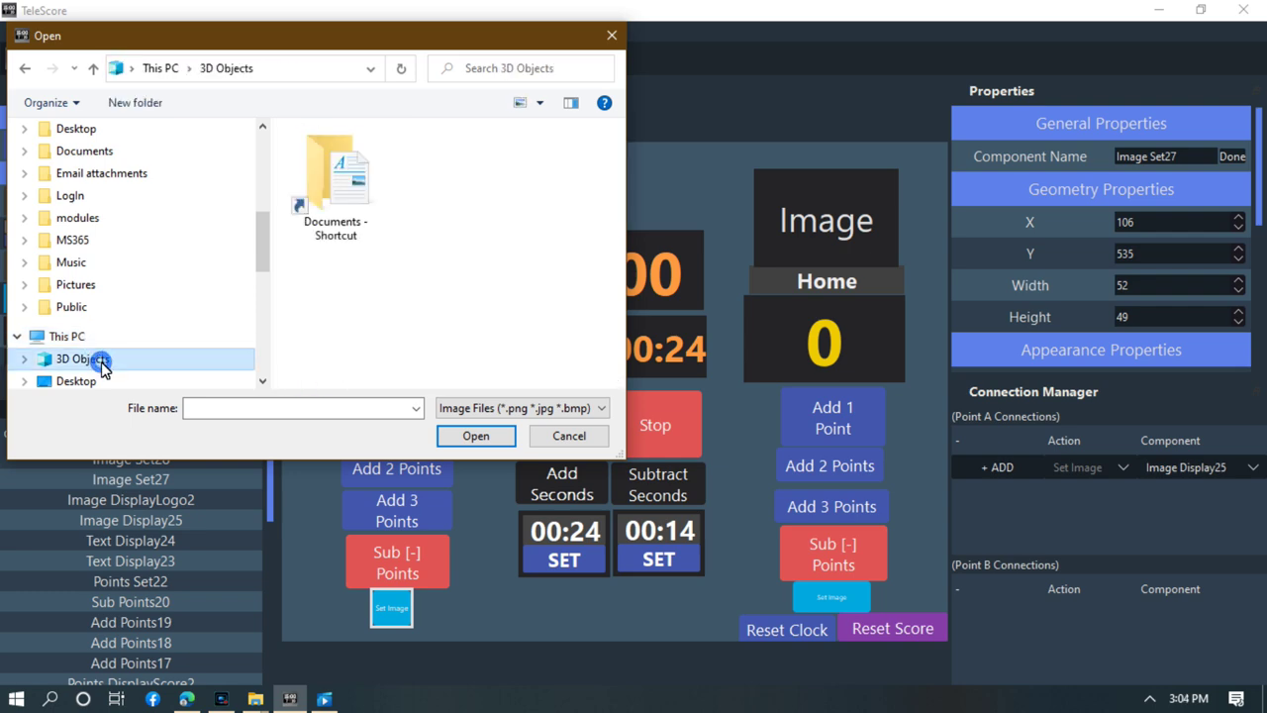
{"action": "scroll", "coordinate": [103, 367], "scroll_direction": "down", "scroll_amount": 2}
{"action": "left_click", "coordinate": [100, 362]}
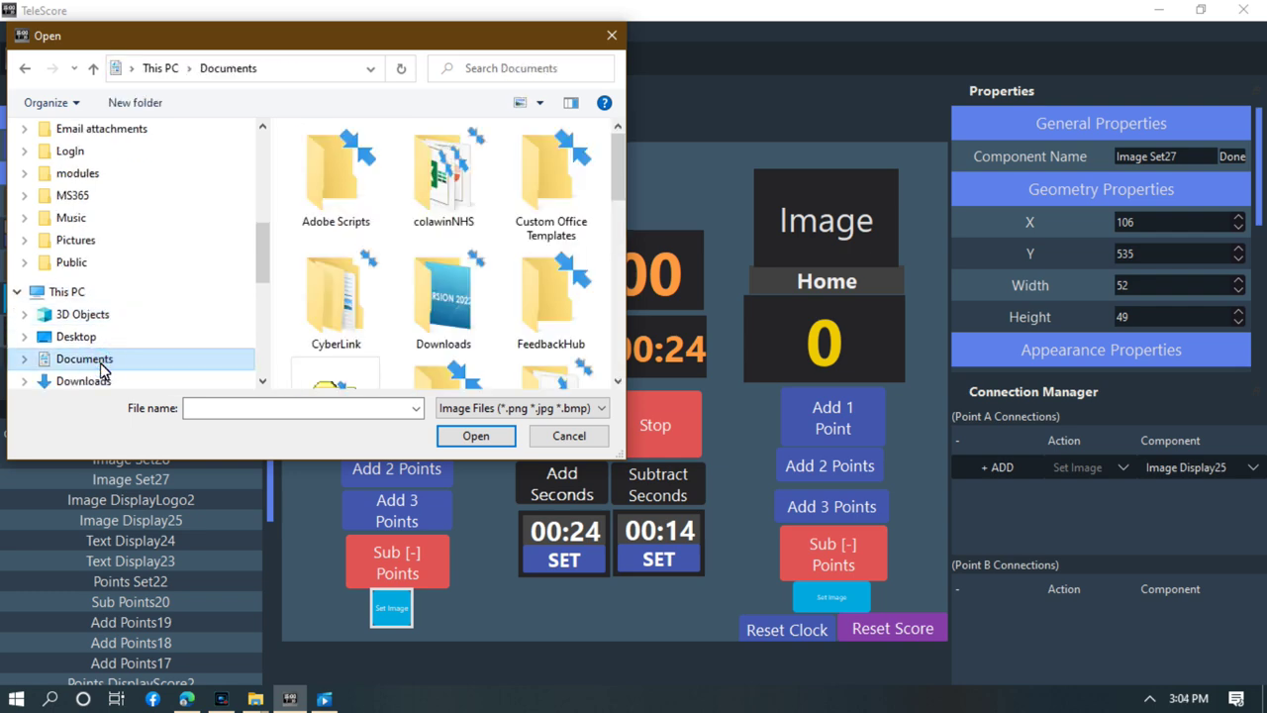
Choose the SSG Logo image from the Documents folder as the Visitor logo.
{"action": "scroll", "coordinate": [450, 314], "scroll_direction": "down", "scroll_amount": 1}
{"action": "scroll", "coordinate": [450, 315], "scroll_direction": "down", "scroll_amount": 5}
{"action": "scroll", "coordinate": [441, 317], "scroll_direction": "up", "scroll_amount": 1}
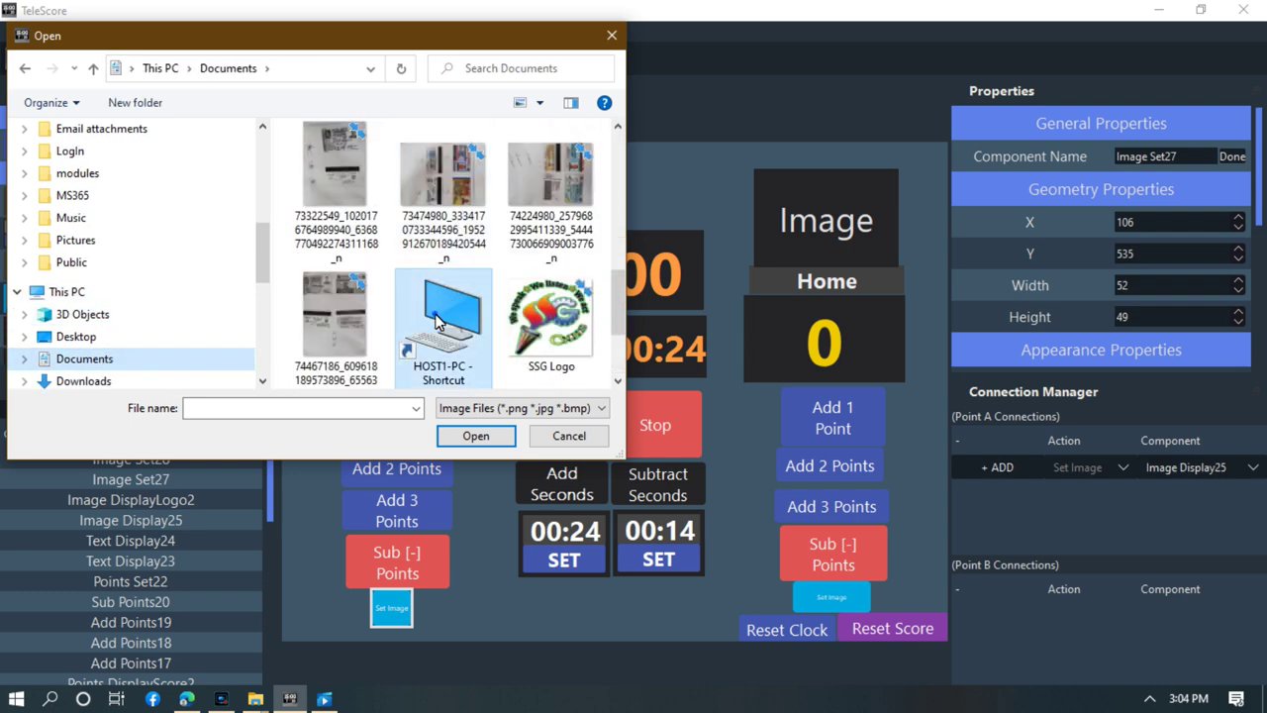
{"action": "double_click", "coordinate": [435, 317]}
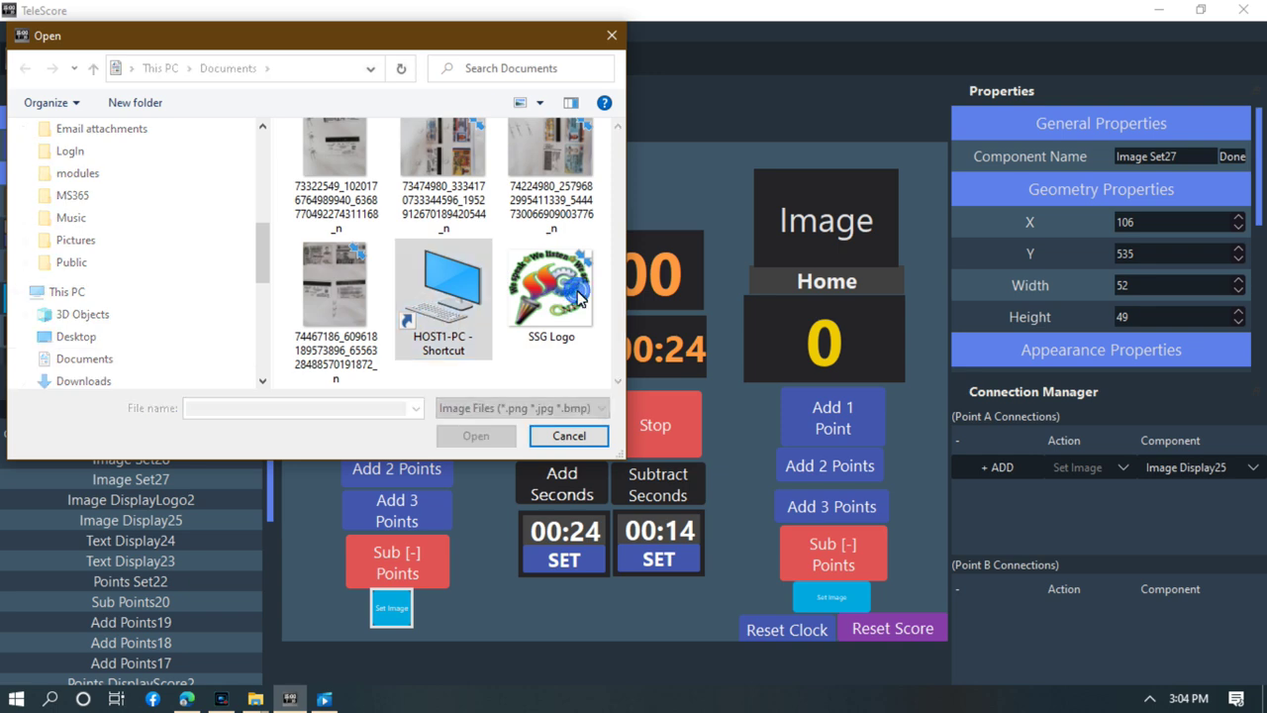
{"action": "left_click", "coordinate": [809, 368]}
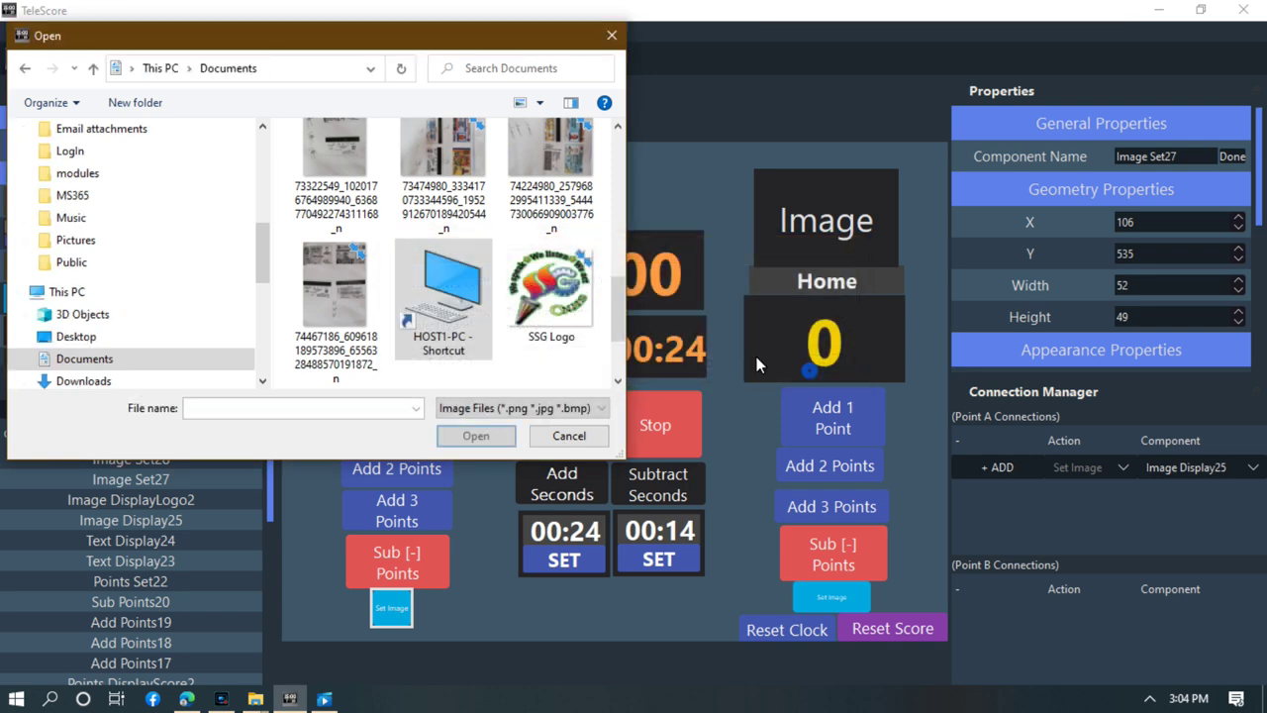
{"action": "left_click", "coordinate": [550, 289]}
{"action": "left_click", "coordinate": [475, 436]}
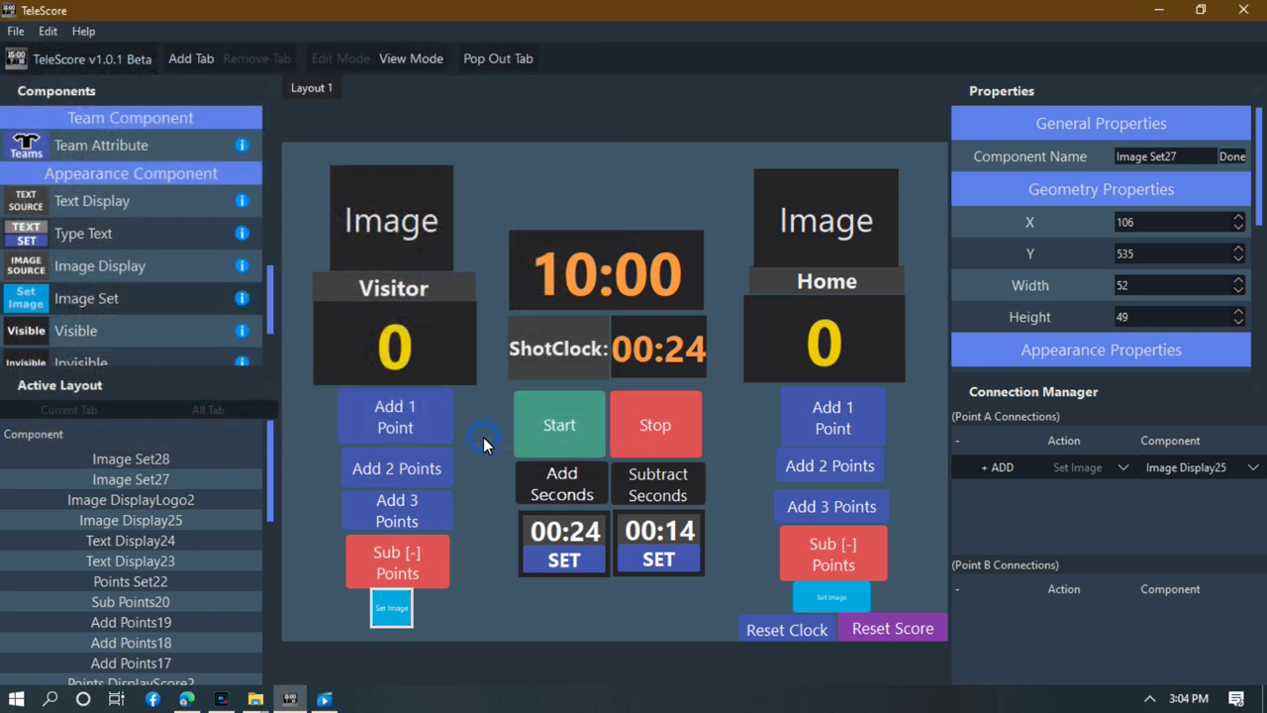
{"action": "left_click", "coordinate": [501, 201]}
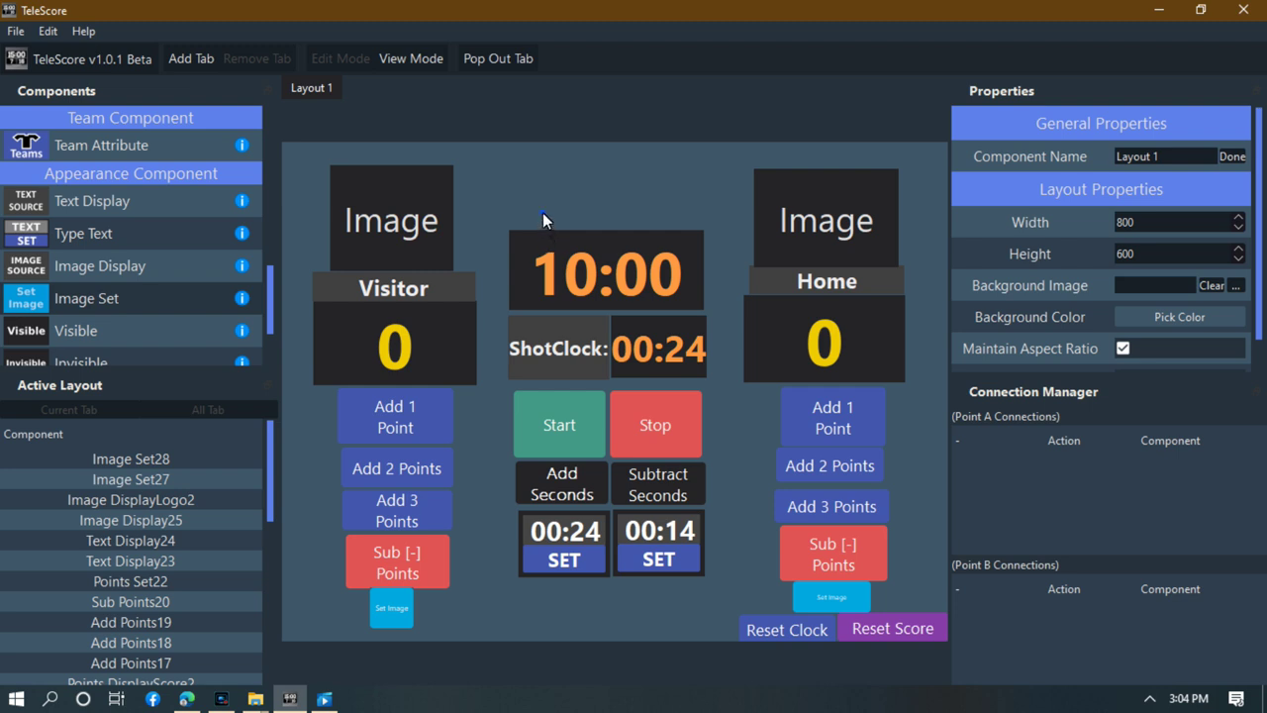
{"action": "left_click", "coordinate": [415, 224]}
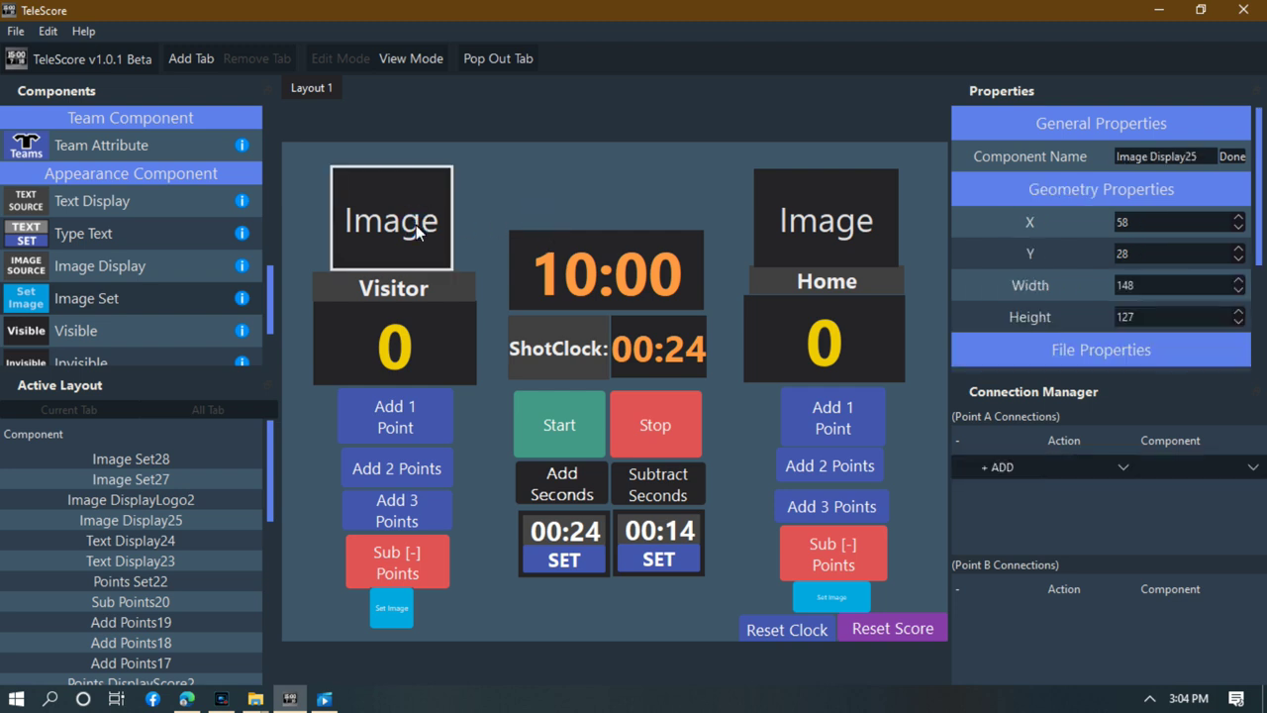
{"action": "left_click", "coordinate": [392, 609]}
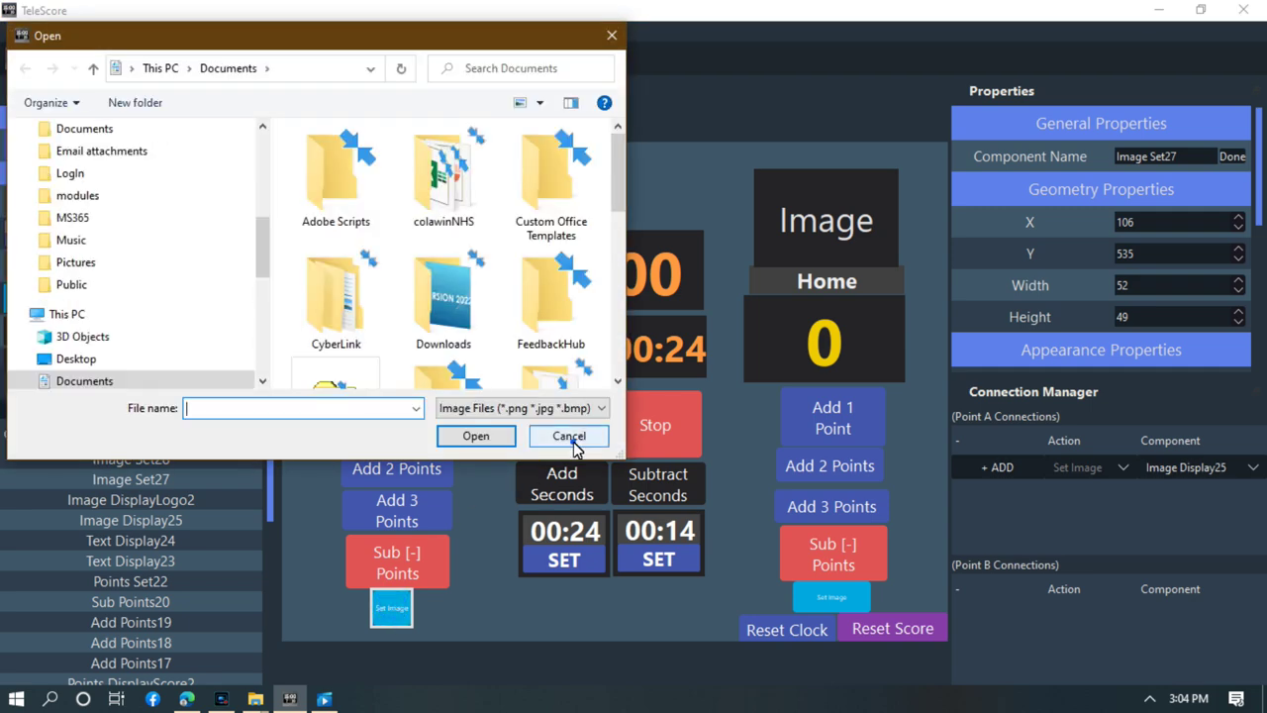
{"action": "left_click", "coordinate": [570, 436]}
Load the Colawin National High School logo from the Documents folder into the Home image display with the Home Set Image button.
{"action": "left_click", "coordinate": [862, 242]}
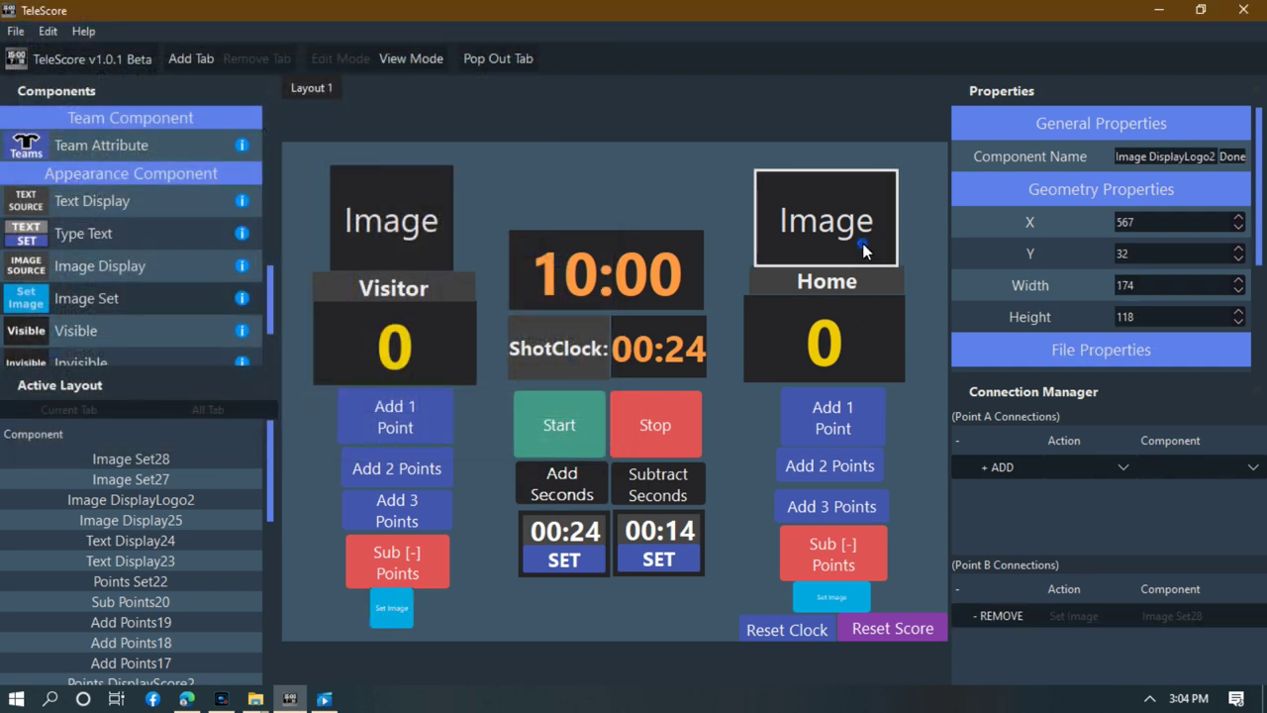
{"action": "left_click", "coordinate": [838, 596]}
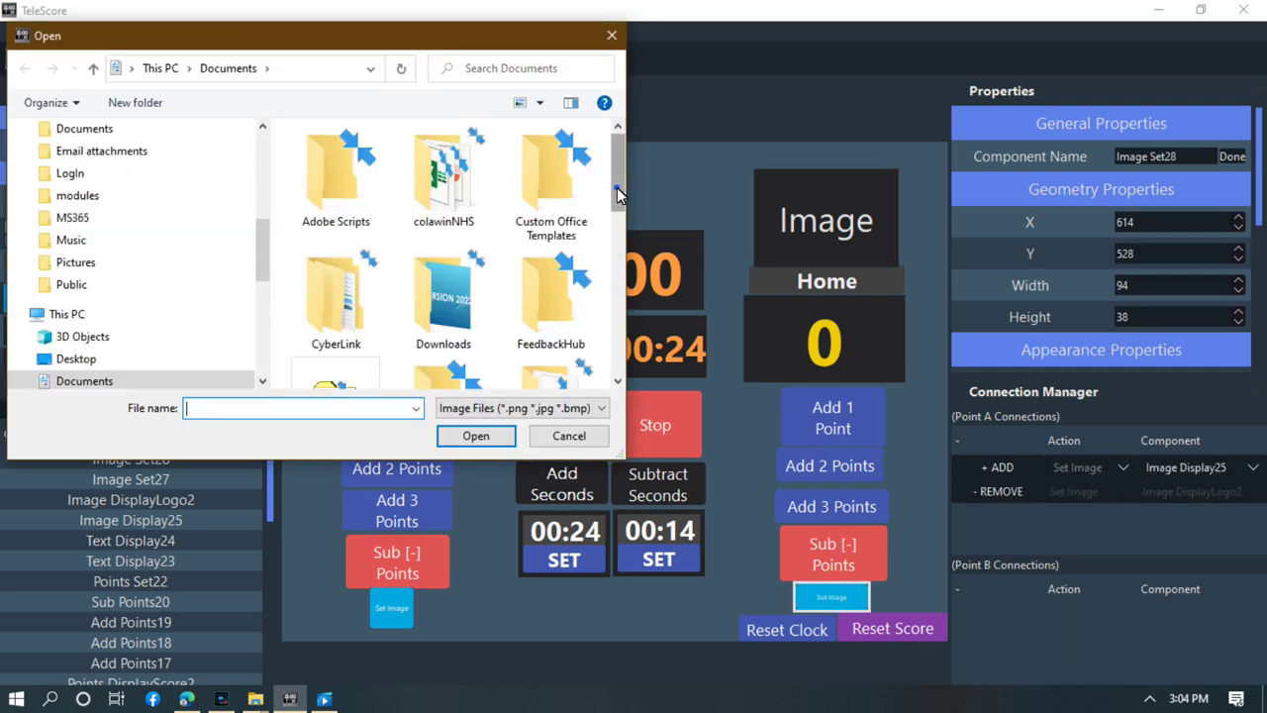
{"action": "left_click_drag", "start_coordinate": [617, 187], "coordinate": [636, 369]}
{"action": "double_click", "coordinate": [467, 295]}
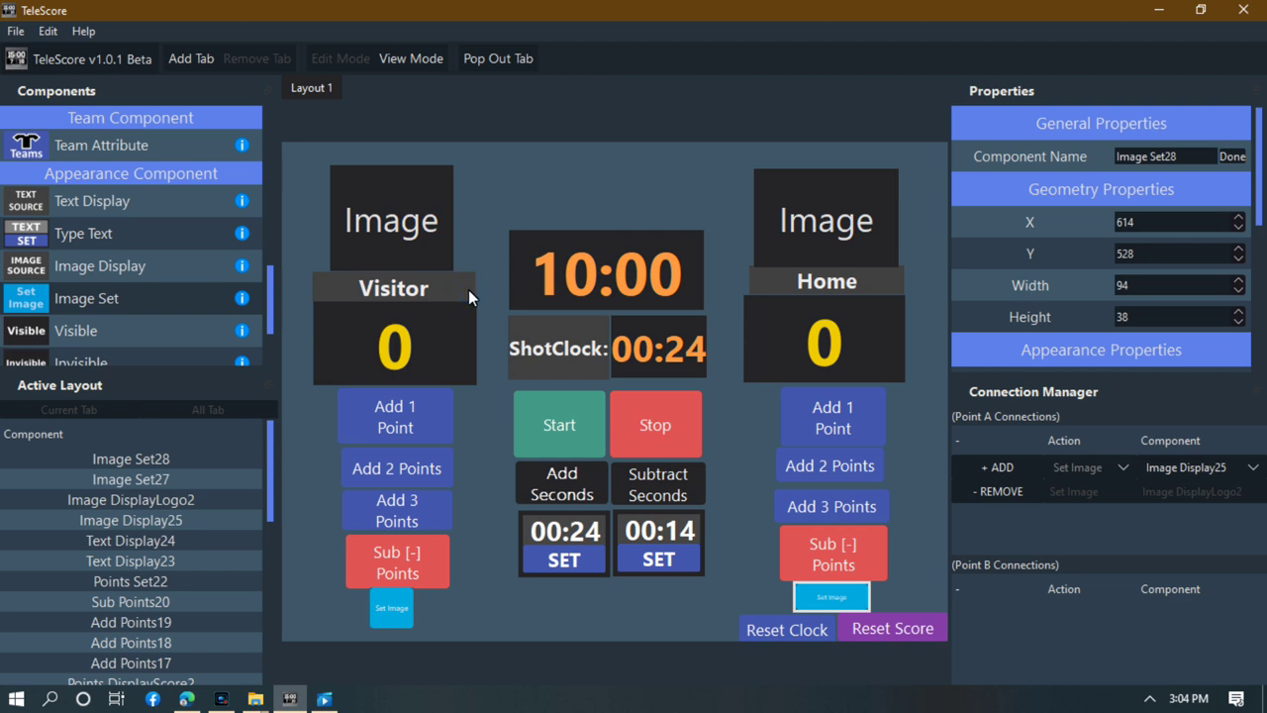
{"action": "left_click", "coordinate": [829, 247]}
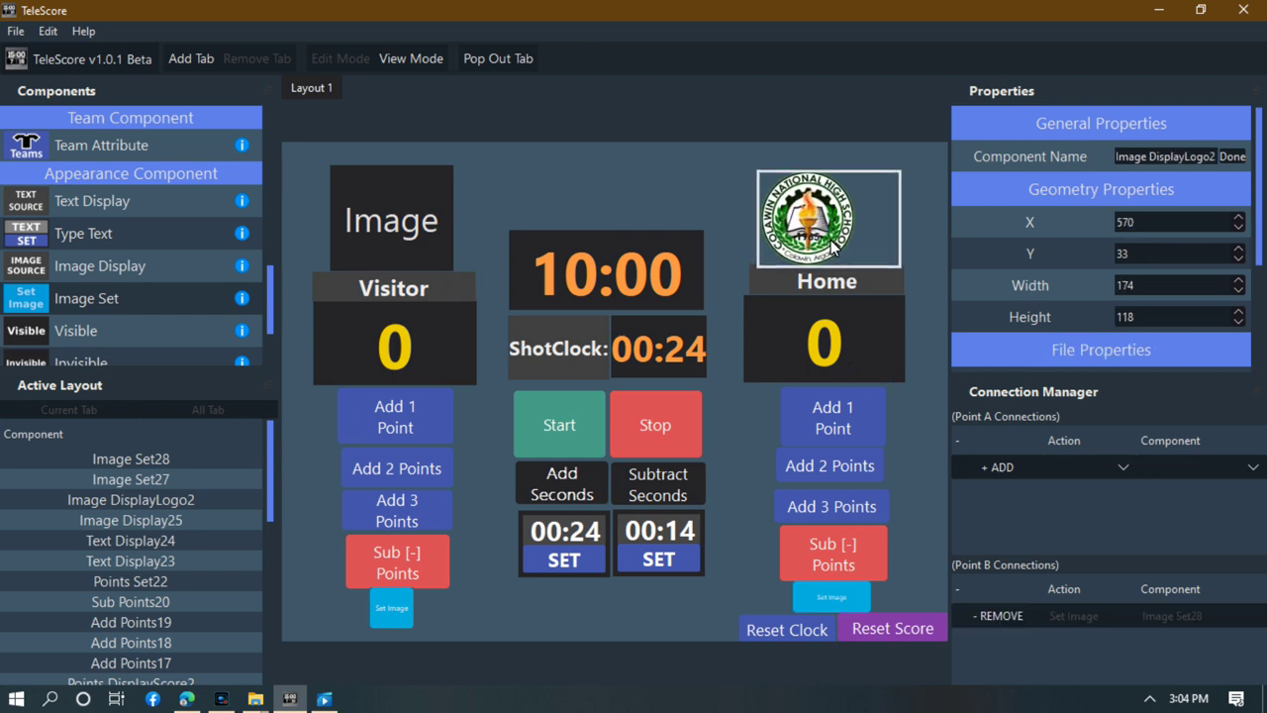
Rename the Visitor image display component as Image DisplayLogo1.
{"action": "left_click", "coordinate": [416, 255]}
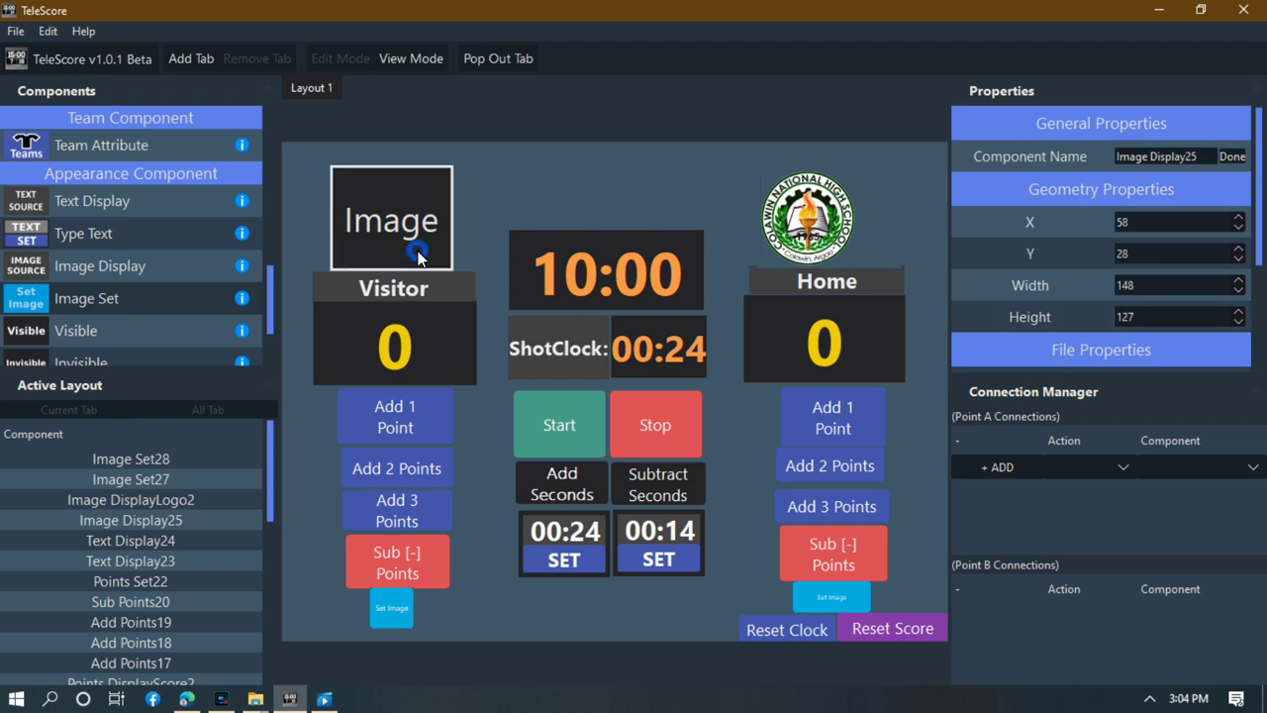
{"action": "left_click", "coordinate": [1207, 157]}
{"action": "type", "text": "1"}
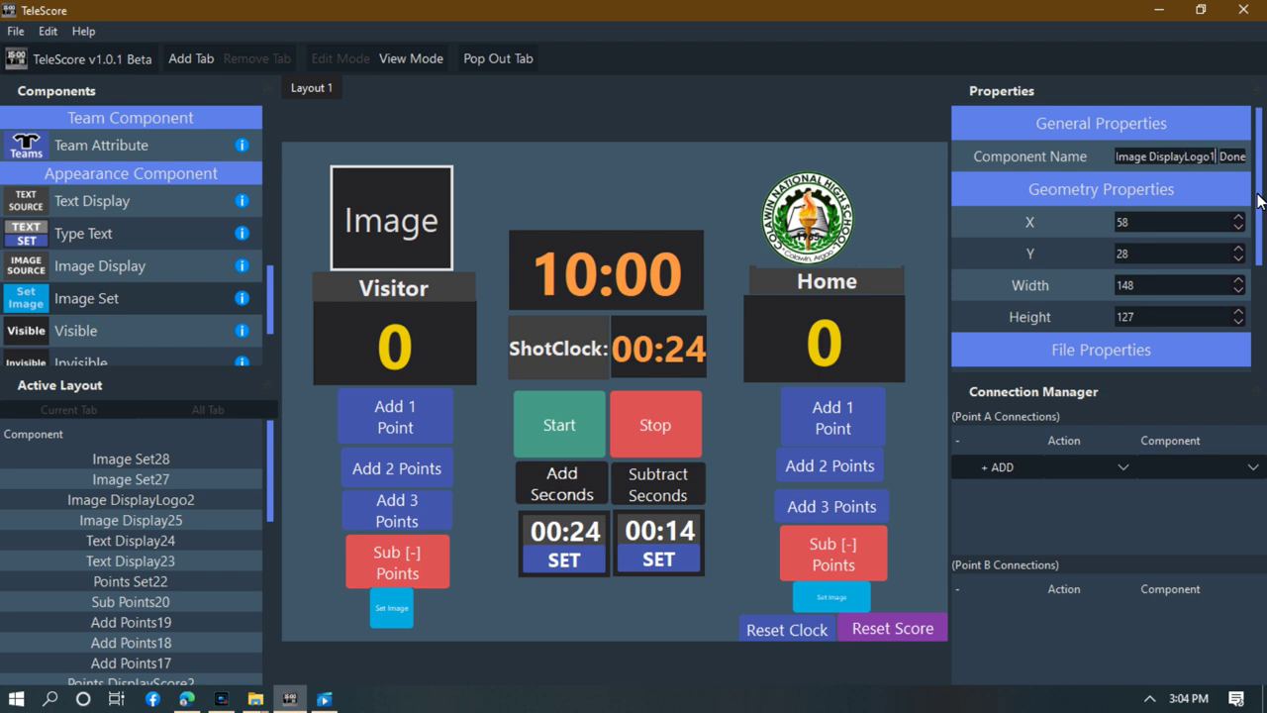
{"action": "left_click", "coordinate": [1232, 157]}
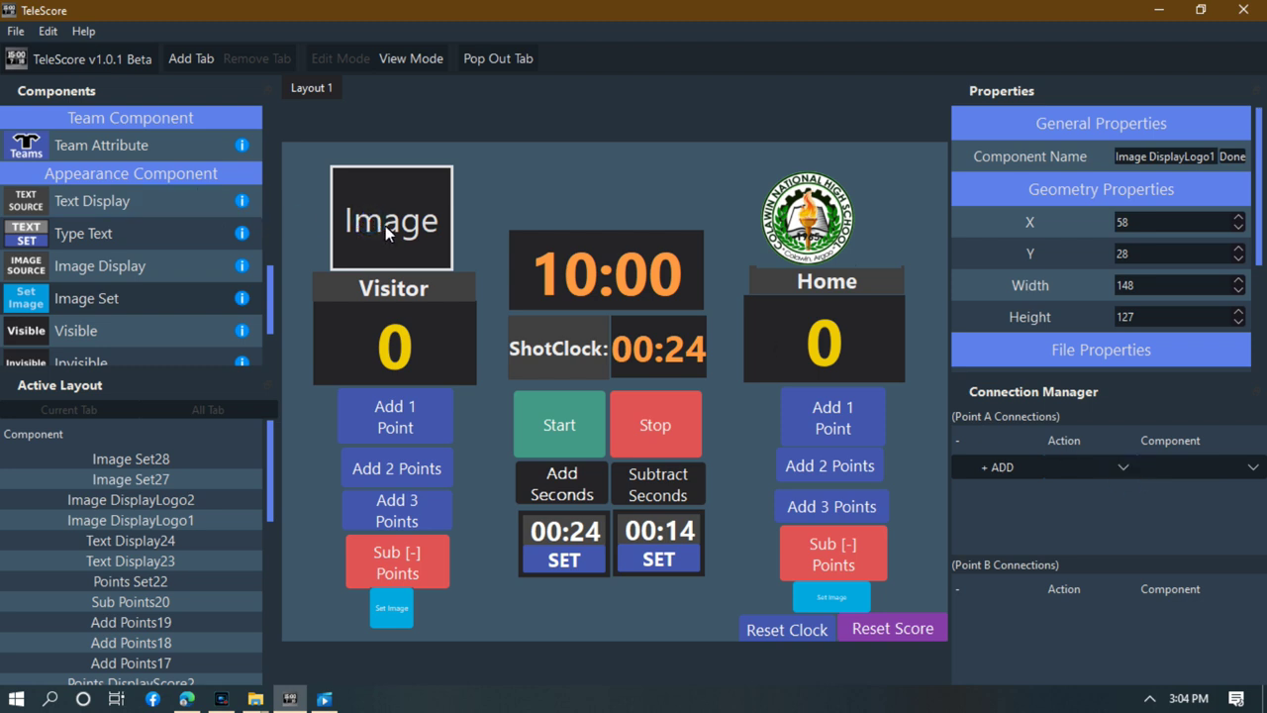
Connect the Visitor Set Image button to Image DisplayLogo1 with the Set Image action.
{"action": "left_click", "coordinate": [393, 609]}
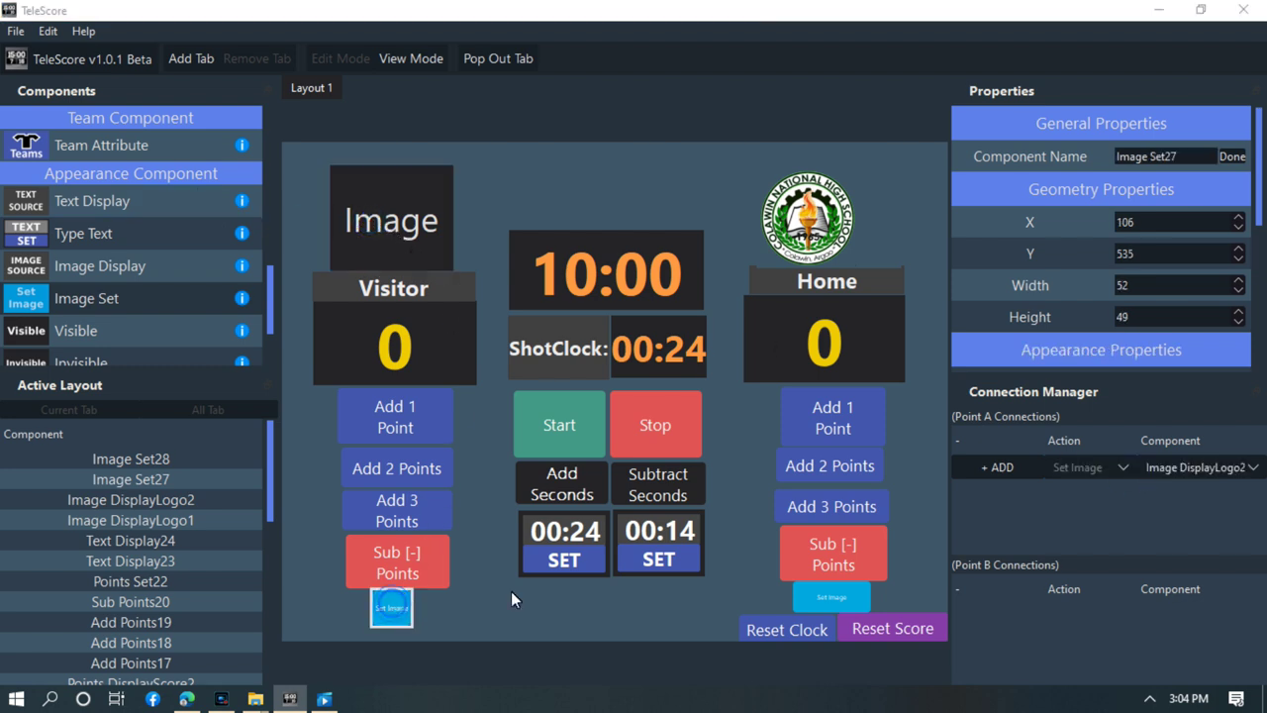
{"action": "left_click", "coordinate": [568, 436]}
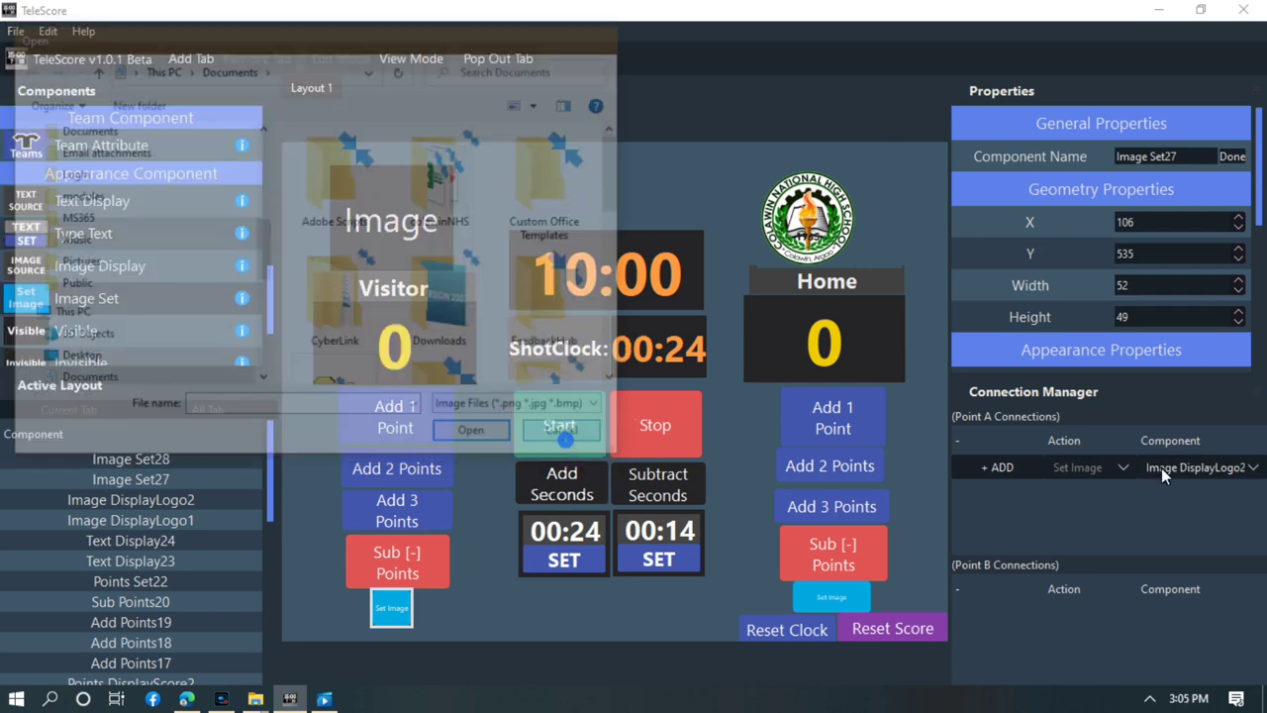
{"action": "left_click", "coordinate": [1251, 467]}
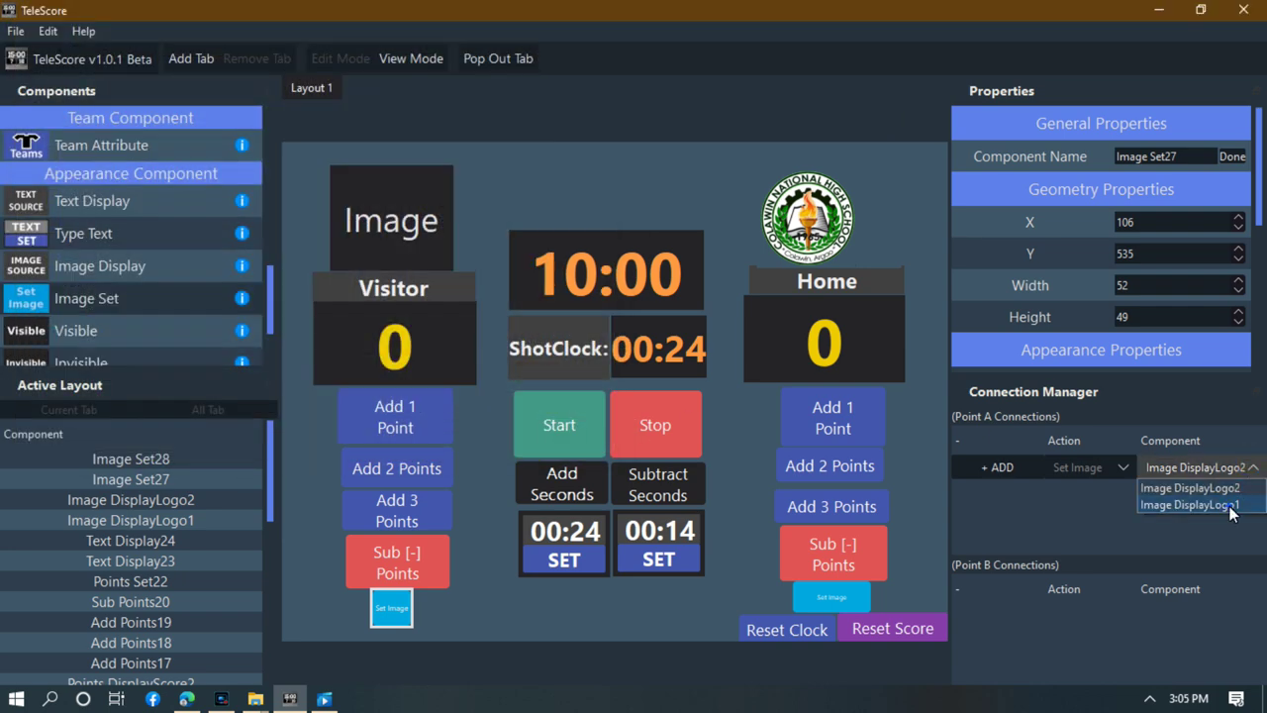
{"action": "left_click", "coordinate": [1227, 504]}
{"action": "left_click", "coordinate": [1010, 471]}
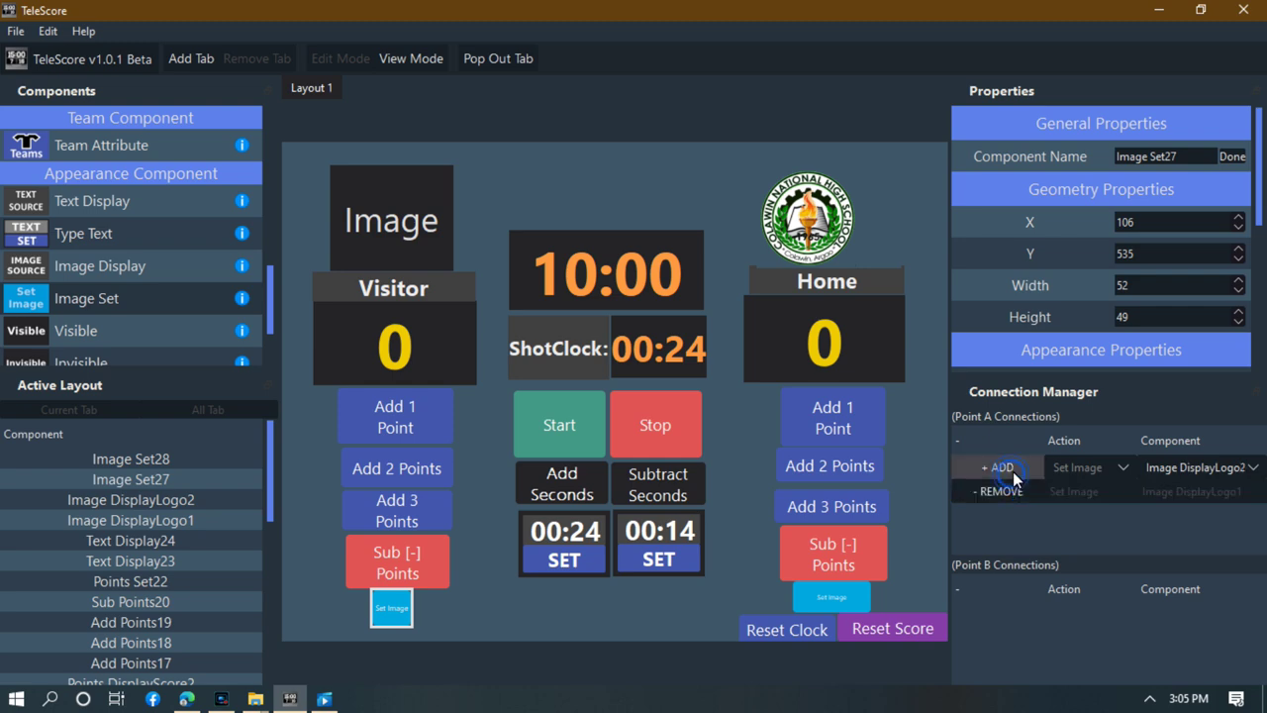
Try to load the download image from the OneDrive Pictures folder as the Visitor logo, then cancel the selection.
{"action": "left_click", "coordinate": [410, 607]}
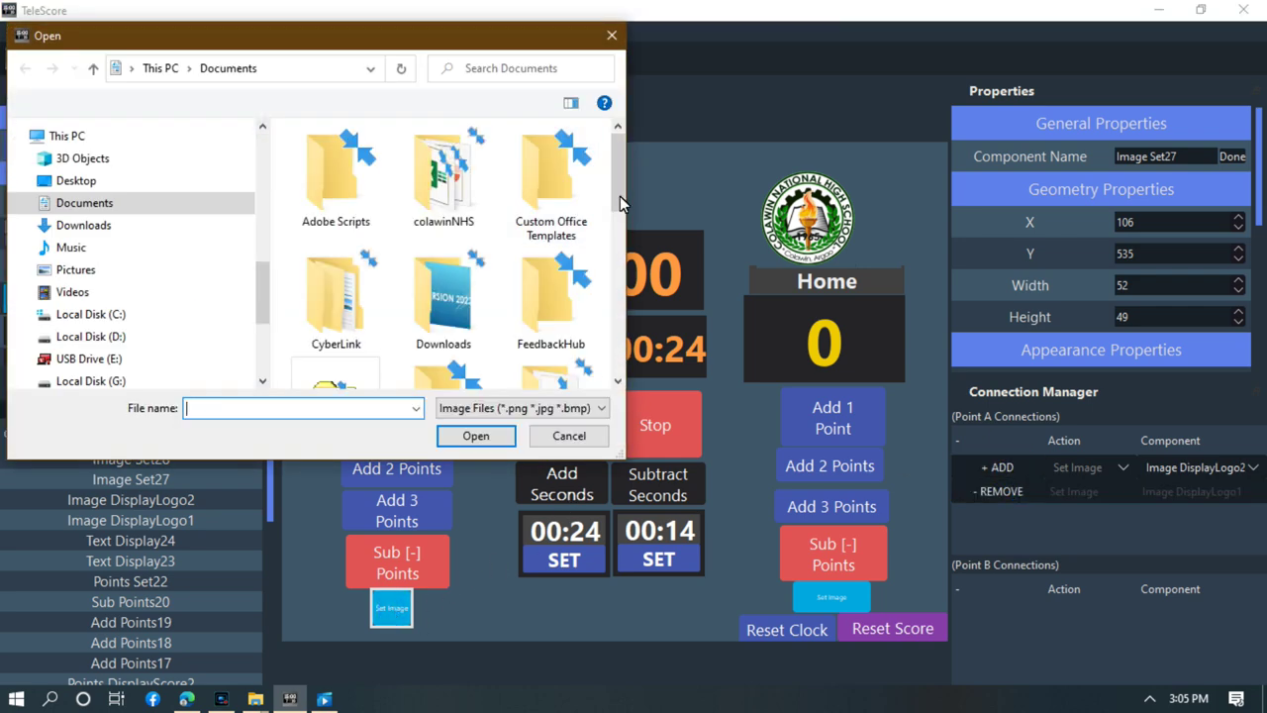
{"action": "left_click_drag", "start_coordinate": [620, 195], "coordinate": [629, 226]}
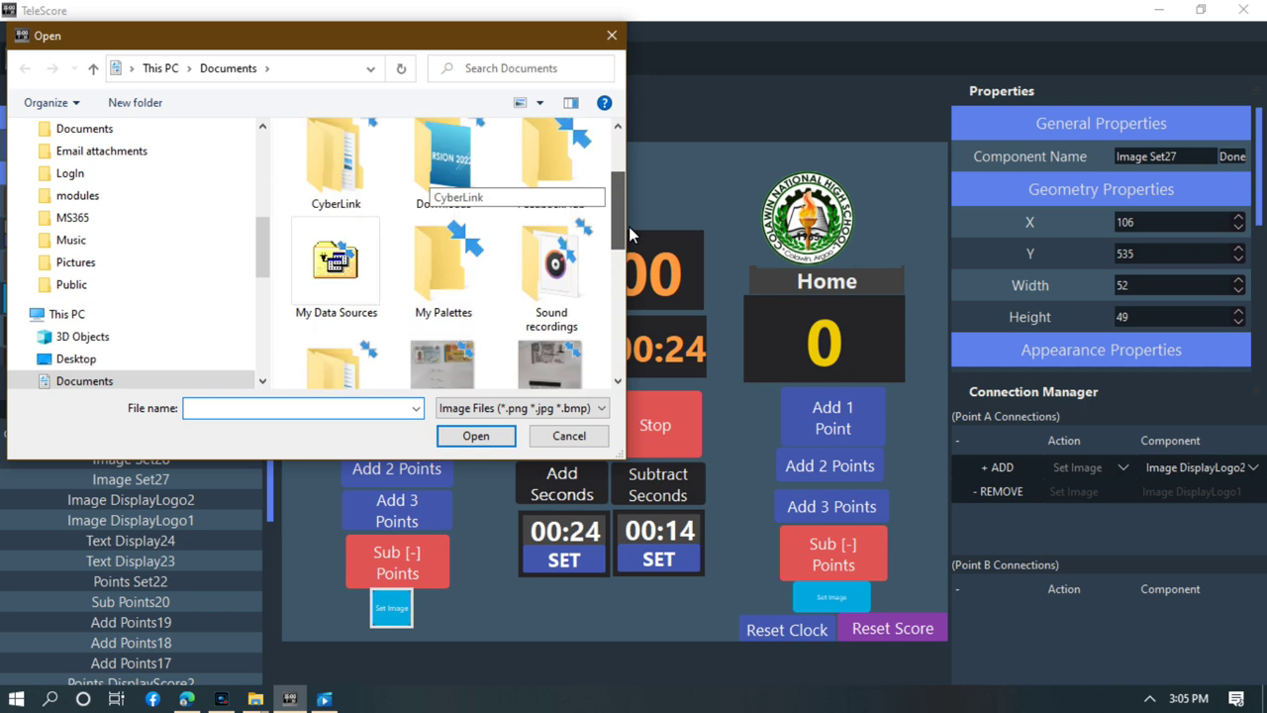
{"action": "left_click", "coordinate": [72, 284]}
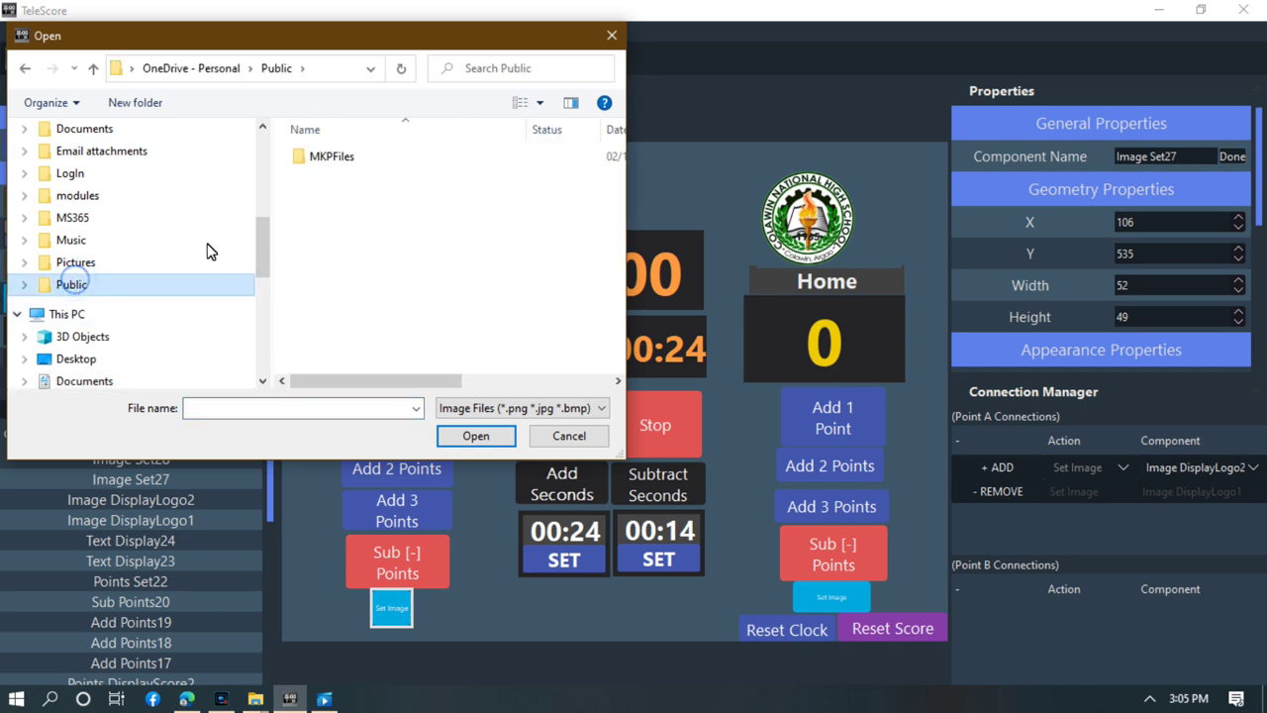
{"action": "left_click", "coordinate": [99, 262]}
{"action": "scroll", "coordinate": [627, 211], "scroll_direction": "down", "scroll_amount": 2}
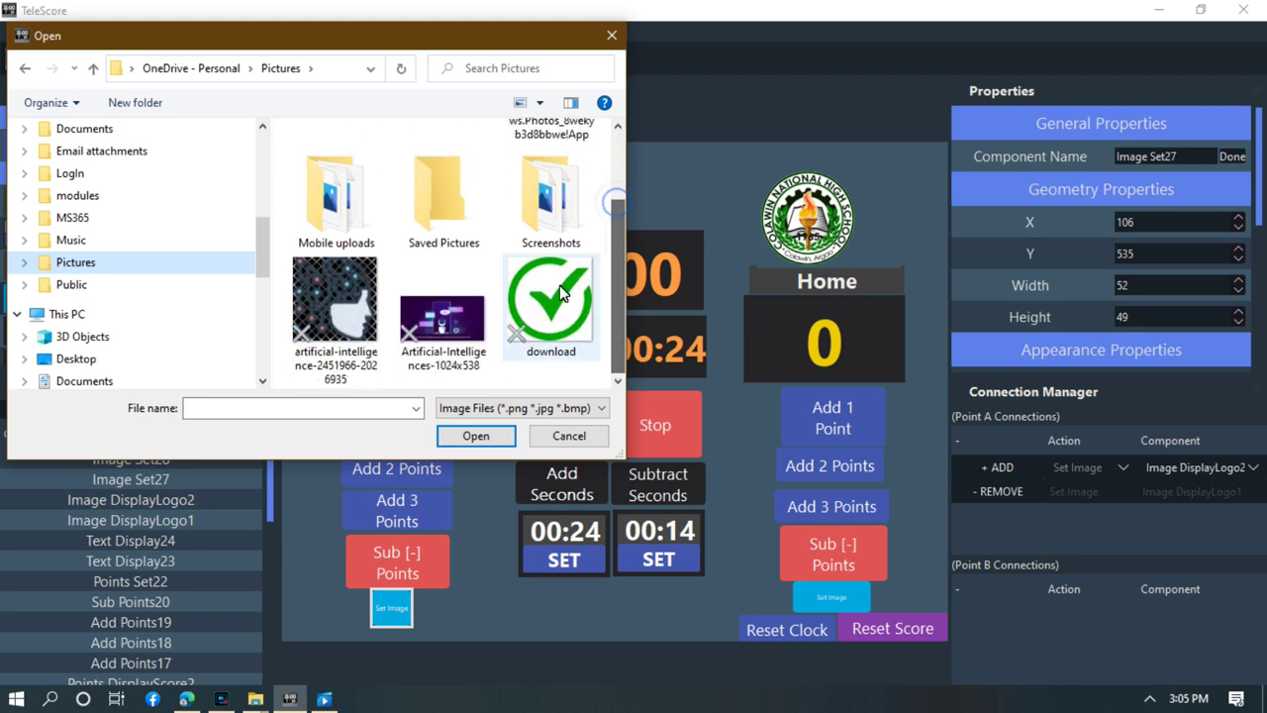
{"action": "double_click", "coordinate": [559, 289]}
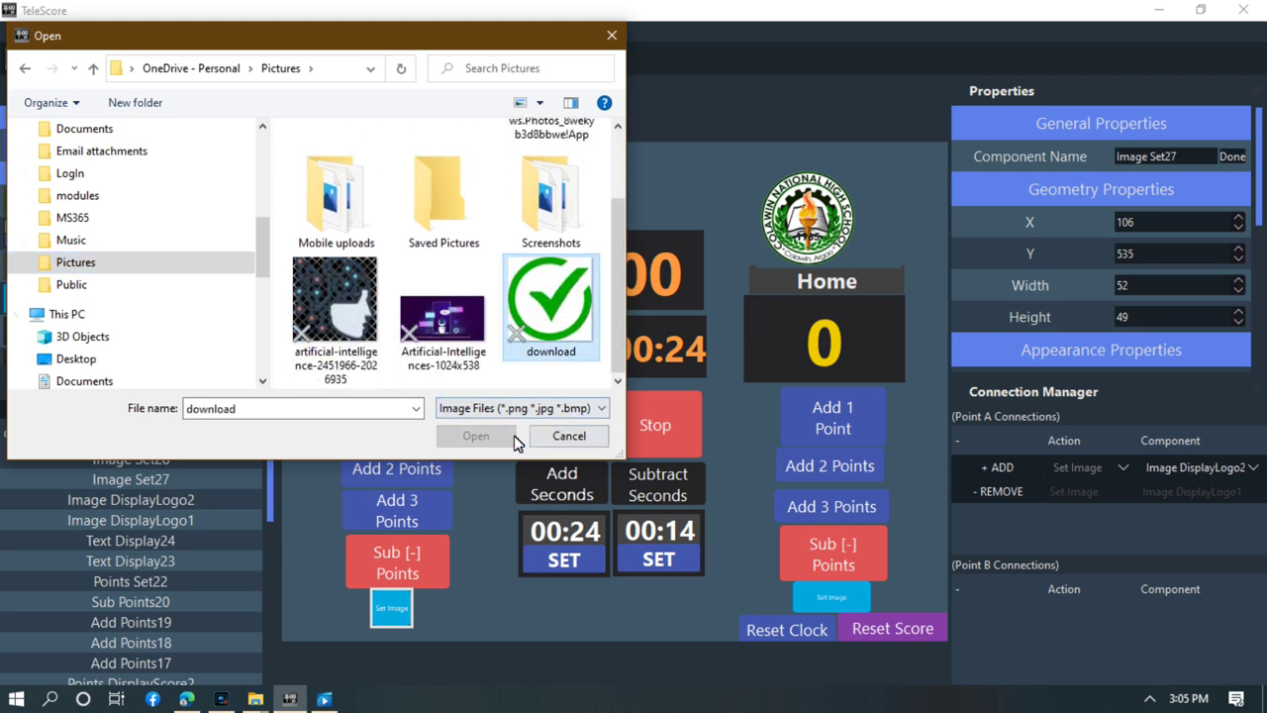
{"action": "left_click", "coordinate": [557, 440]}
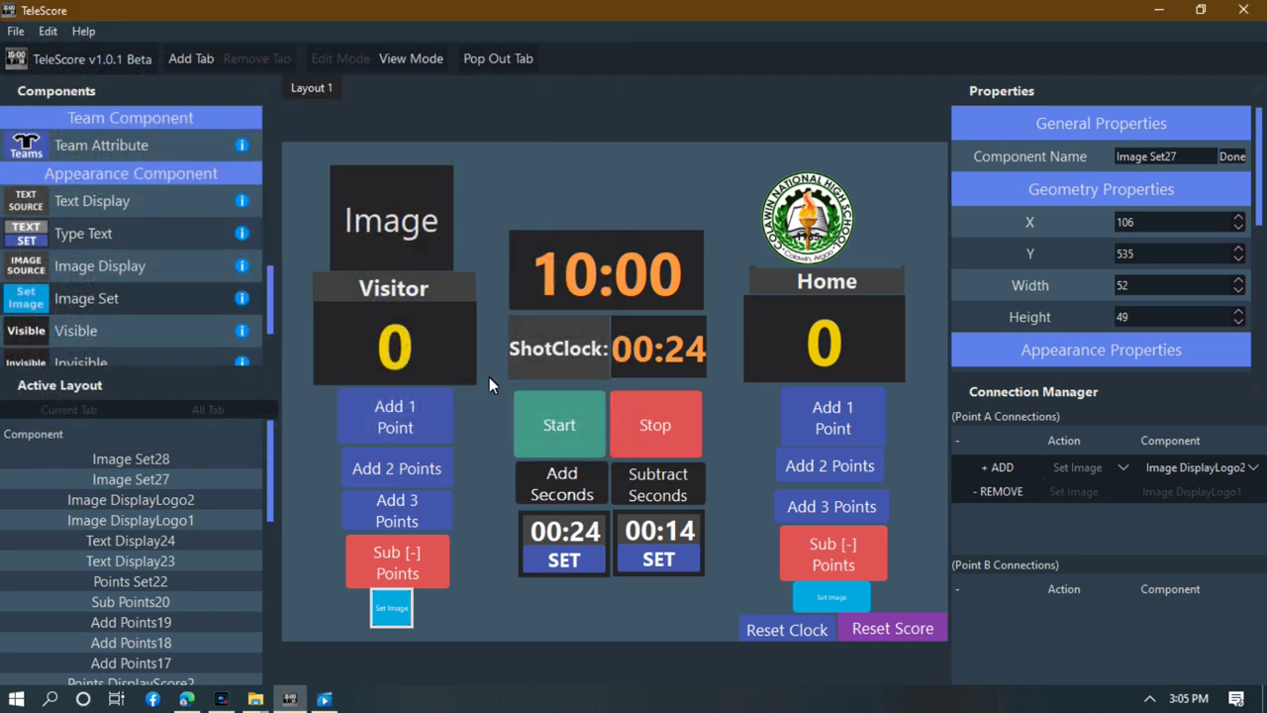
Load the Department of Education logo from the This PC Desktop folder as the Visitor logo.
{"action": "double_click", "coordinate": [380, 608]}
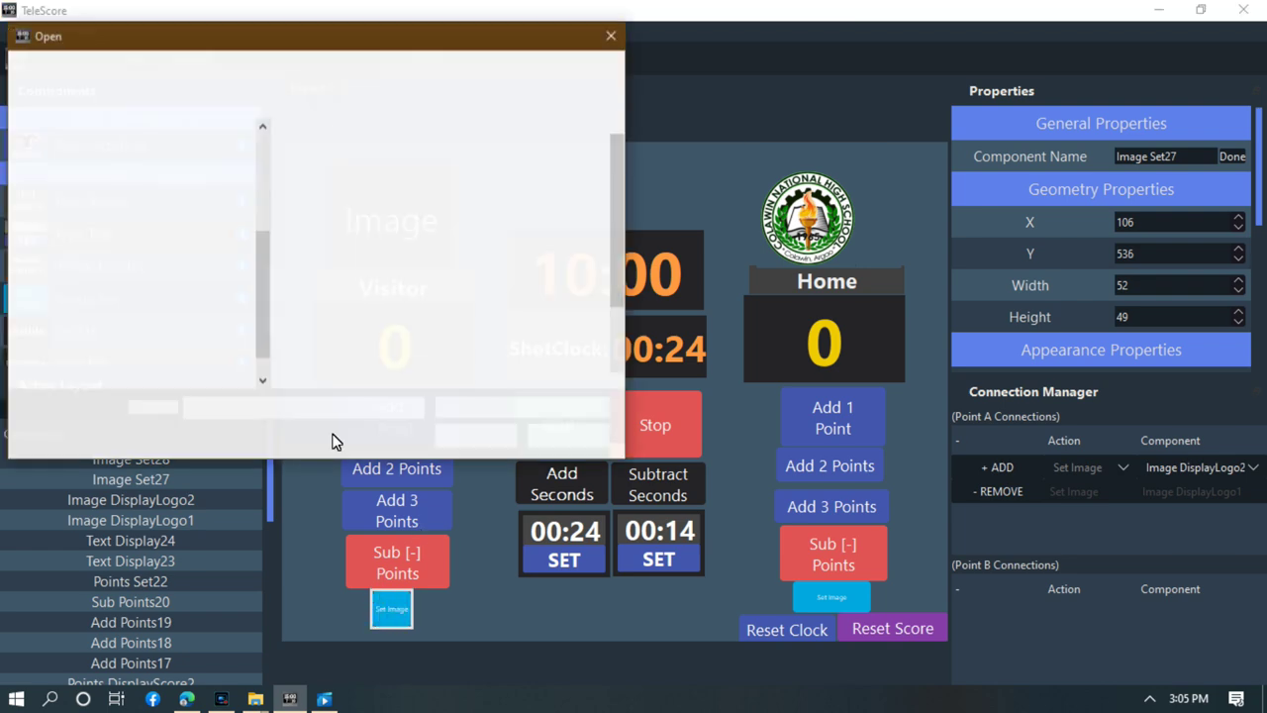
{"action": "left_click", "coordinate": [96, 228]}
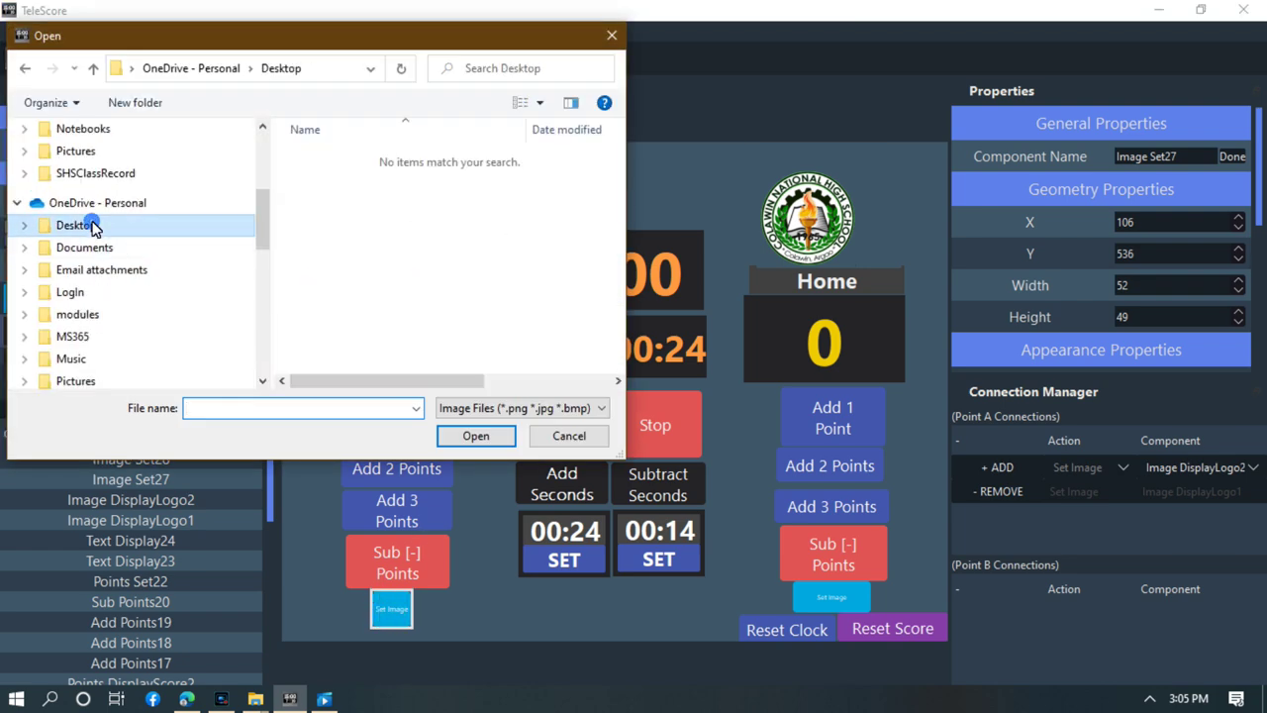
{"action": "left_click_drag", "start_coordinate": [263, 218], "coordinate": [262, 284]}
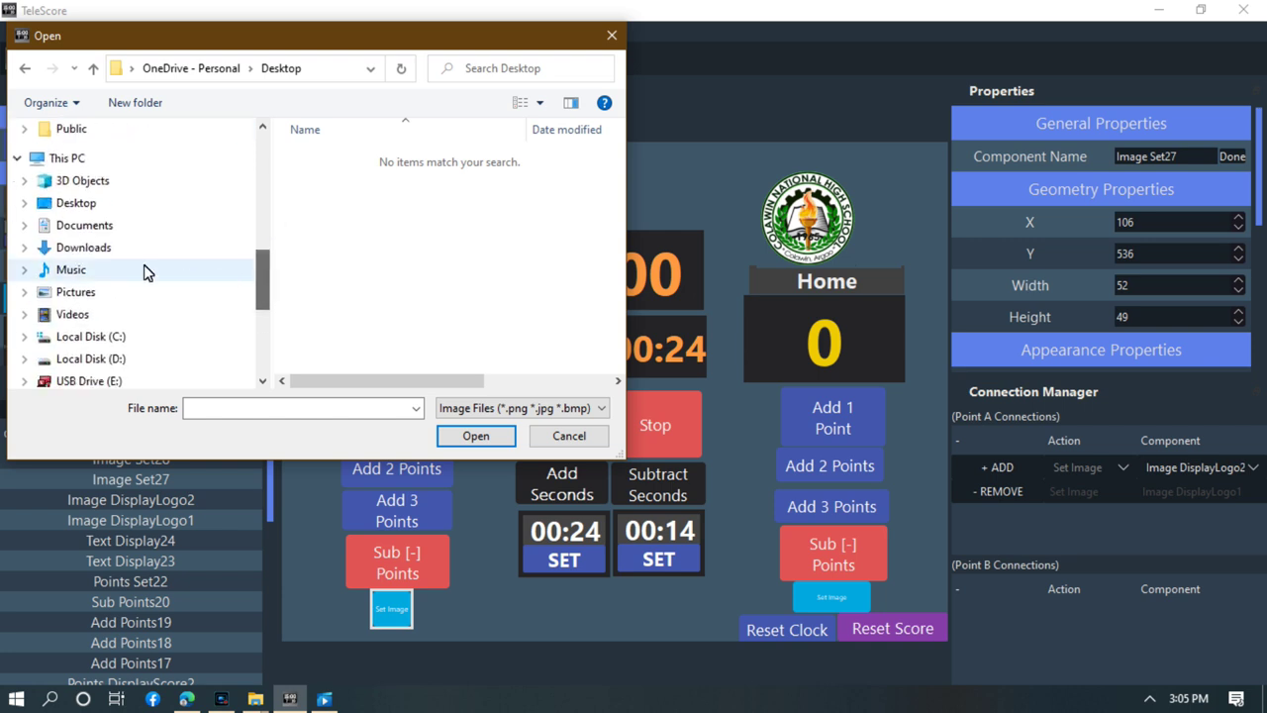
{"action": "left_click", "coordinate": [87, 208]}
{"action": "left_click_drag", "start_coordinate": [613, 219], "coordinate": [616, 326]}
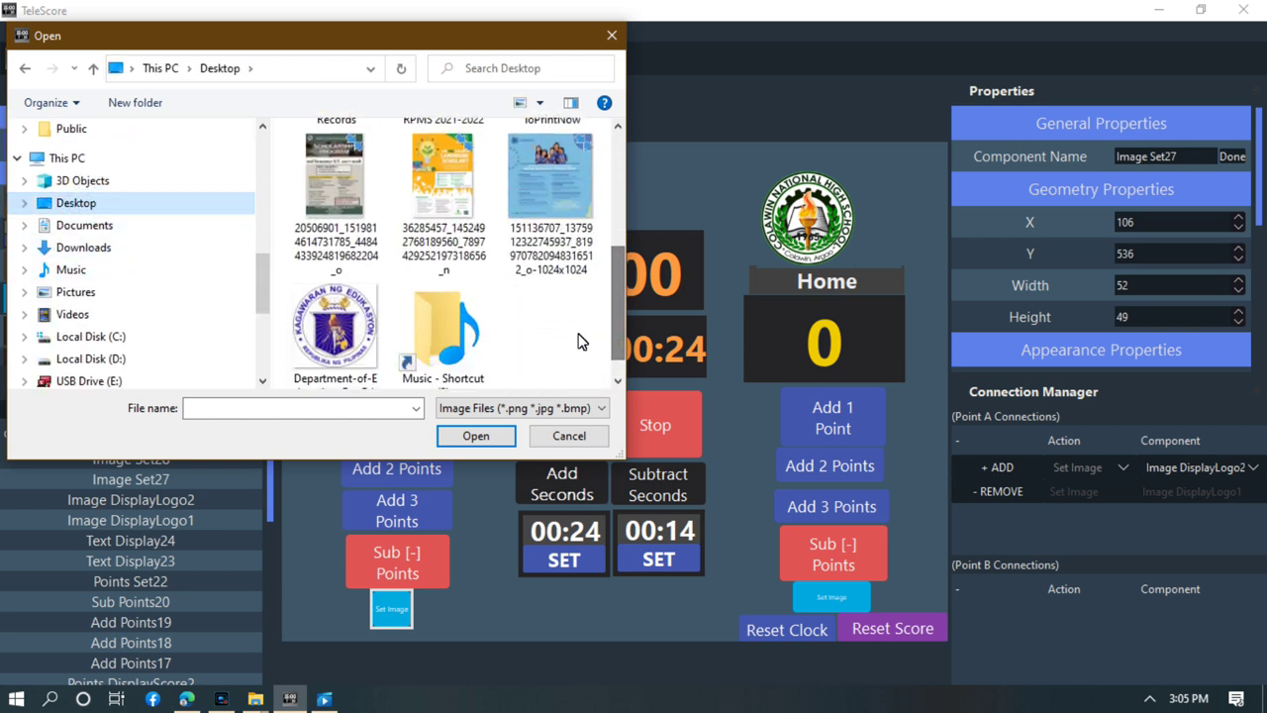
{"action": "double_click", "coordinate": [363, 319]}
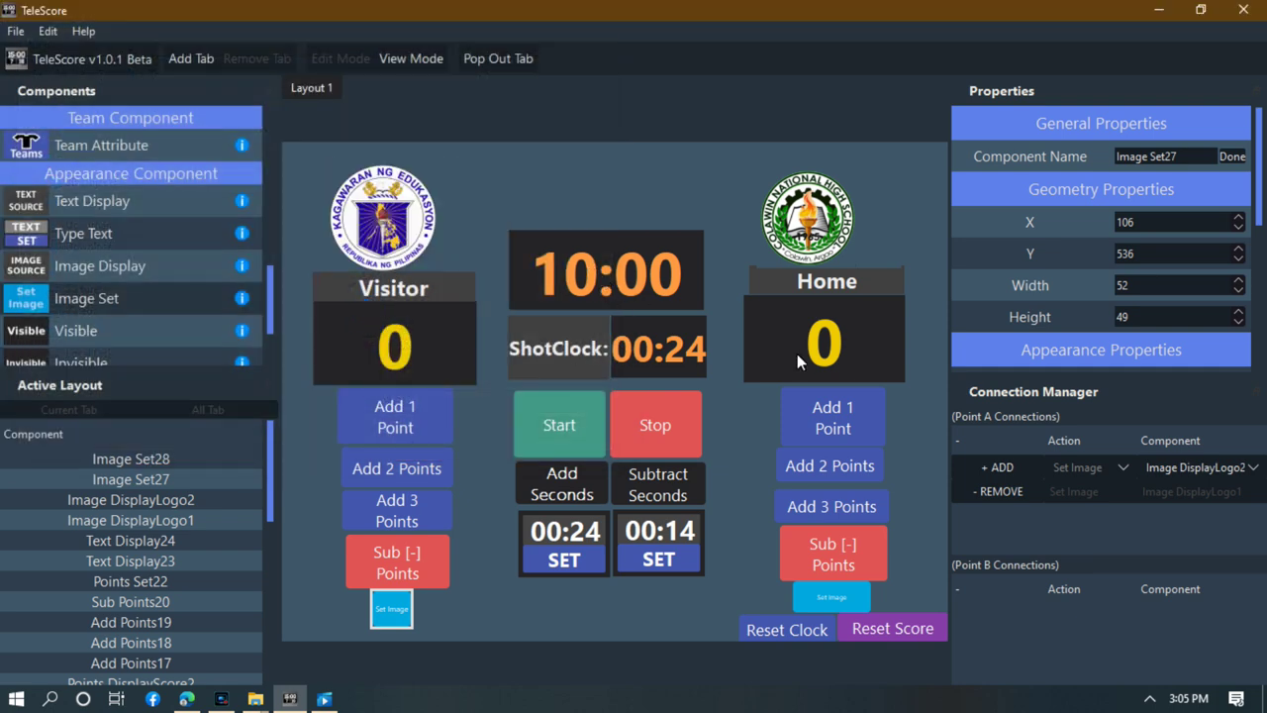
Add a Text Display to the layout above the game clock, beside the Visitor logo.
{"action": "left_click", "coordinate": [841, 230]}
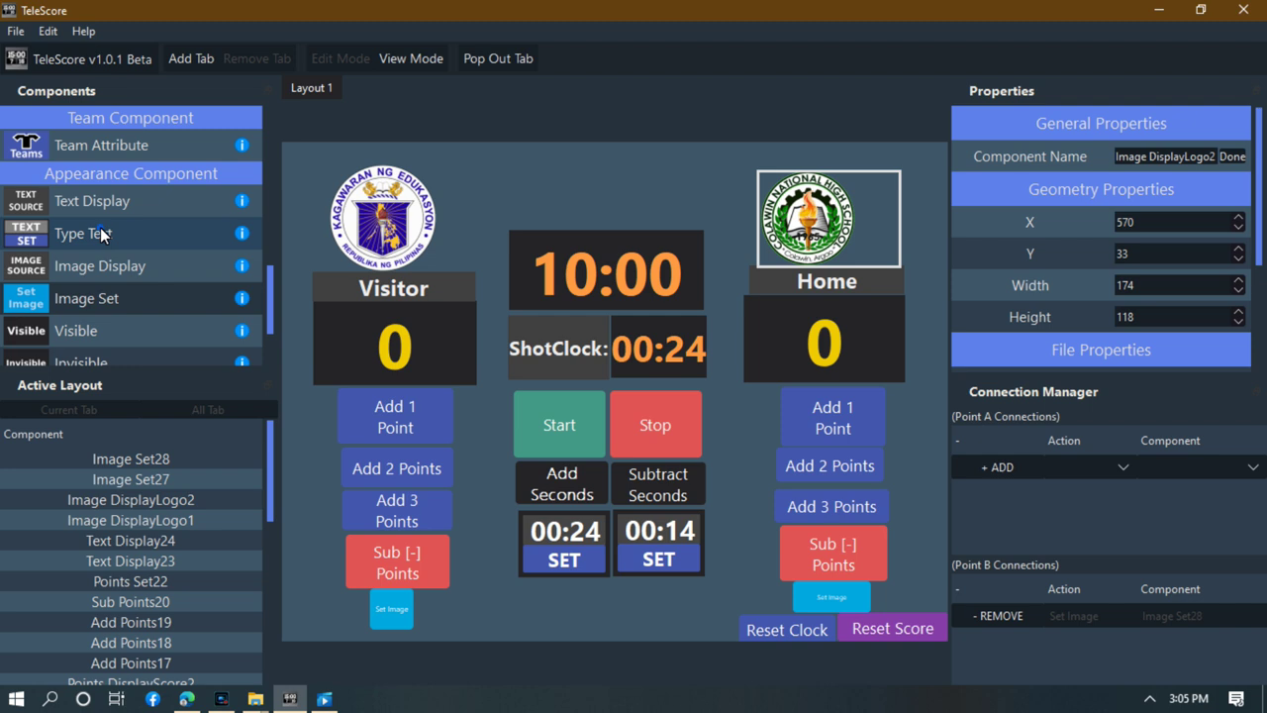
{"action": "left_click_drag", "start_coordinate": [105, 203], "coordinate": [257, 181]}
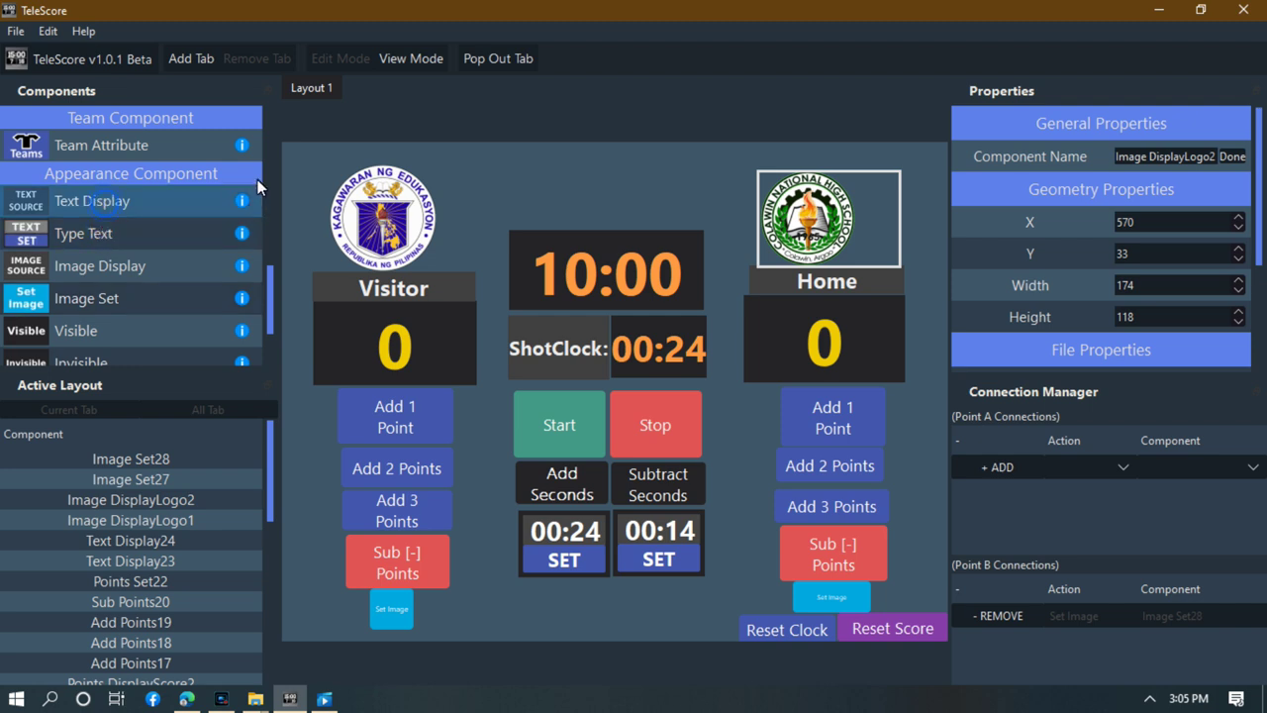
{"action": "left_click", "coordinate": [451, 152]}
{"action": "left_click_drag", "start_coordinate": [101, 202], "coordinate": [423, 178]}
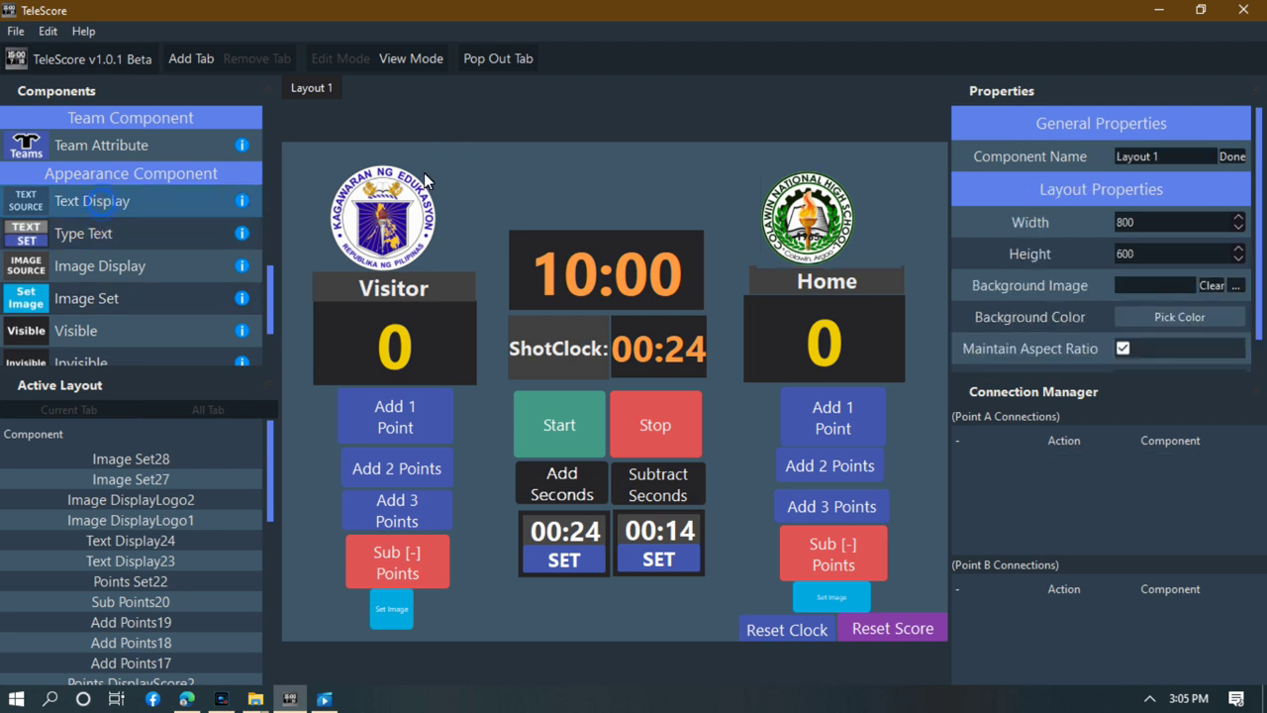
{"action": "left_click_drag", "start_coordinate": [134, 195], "coordinate": [462, 150]}
Enlarge the new text display to about 353 wide and 89 high, spanning the gap between the two logos.
{"action": "left_click", "coordinate": [516, 183]}
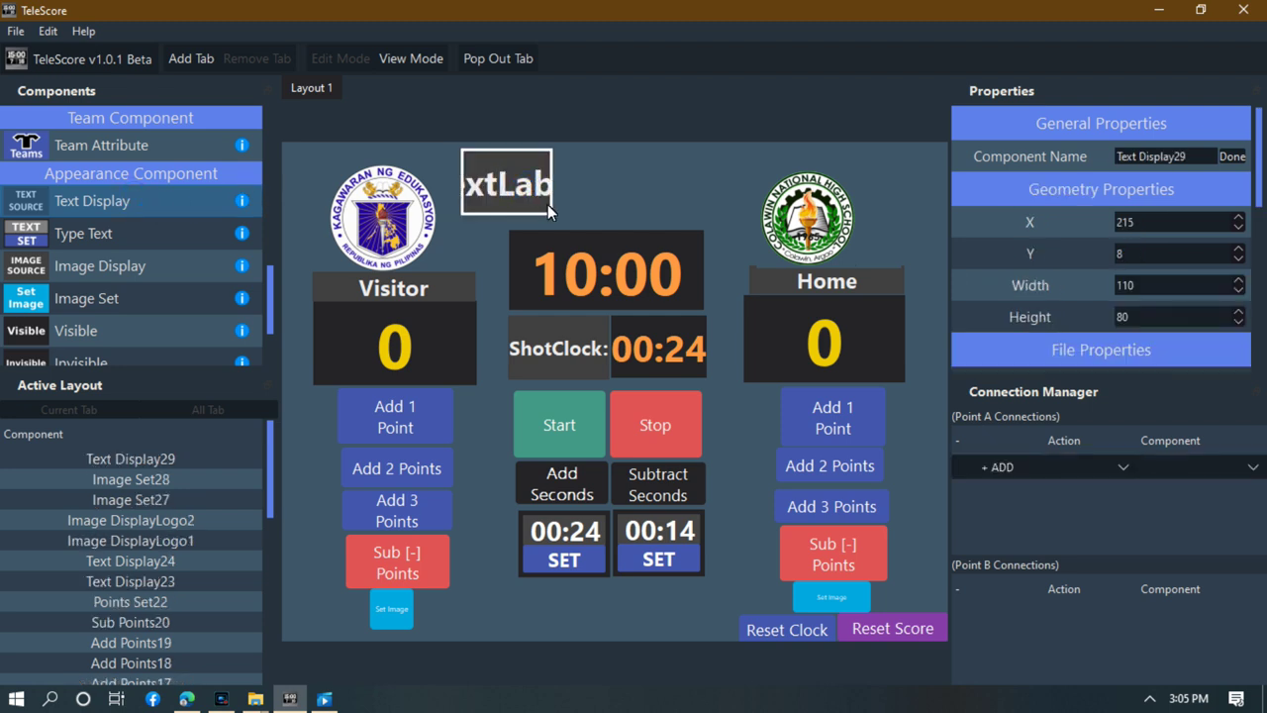
{"action": "left_click", "coordinate": [452, 309]}
{"action": "left_click", "coordinate": [458, 289]}
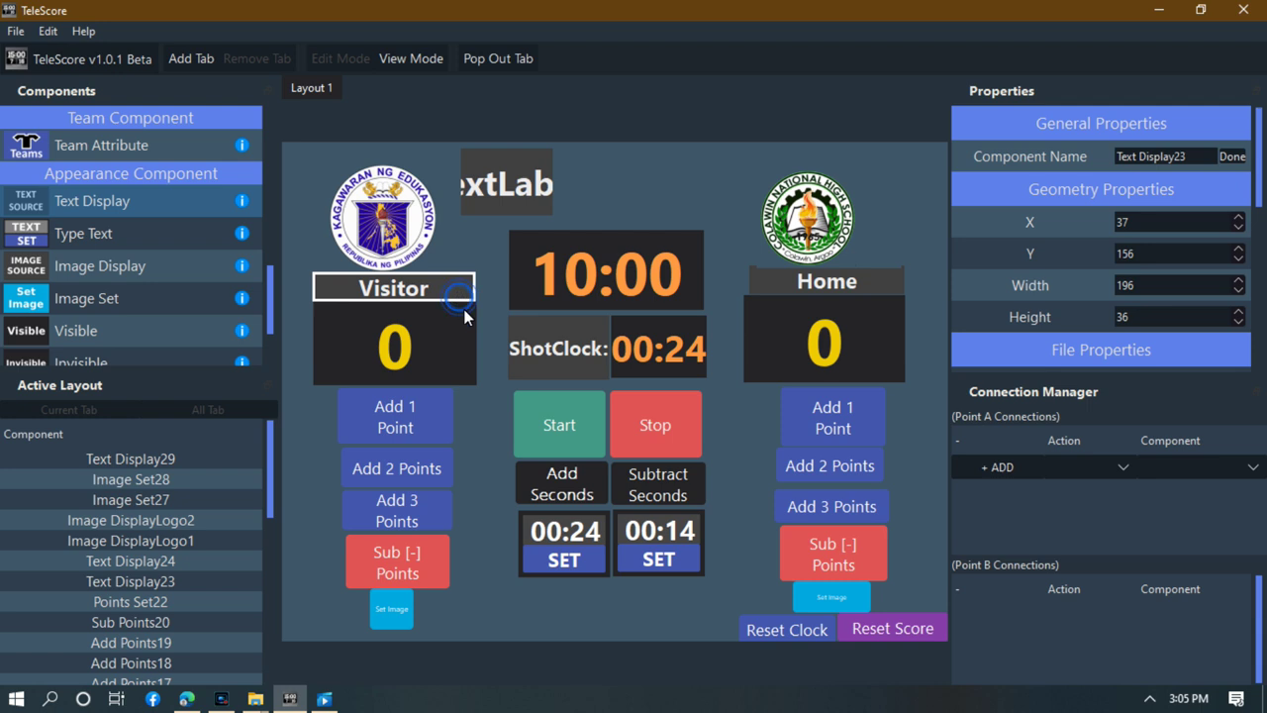
{"action": "left_click", "coordinate": [541, 187]}
{"action": "left_click_drag", "start_coordinate": [551, 211], "coordinate": [755, 225]}
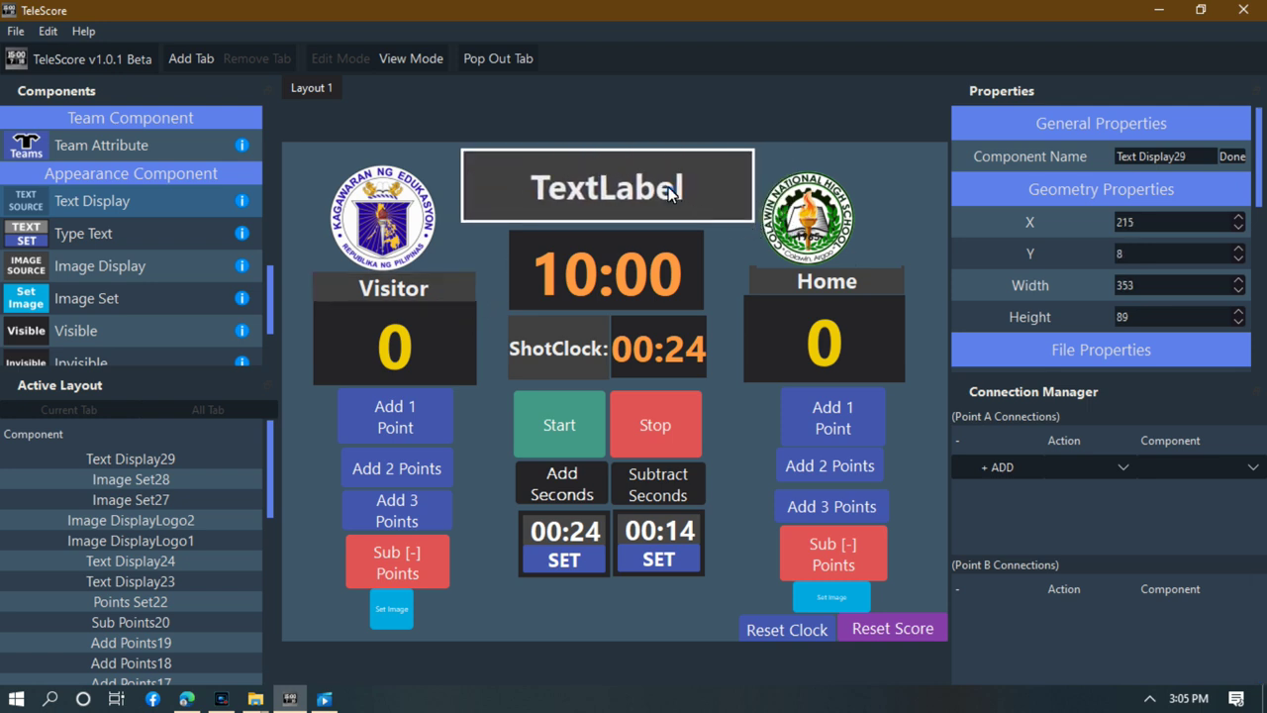
Set the new text display's text to "Cebu Basketball 2023" and its text alignment to Right.
{"action": "scroll", "coordinate": [1193, 299], "scroll_direction": "down", "scroll_amount": 2}
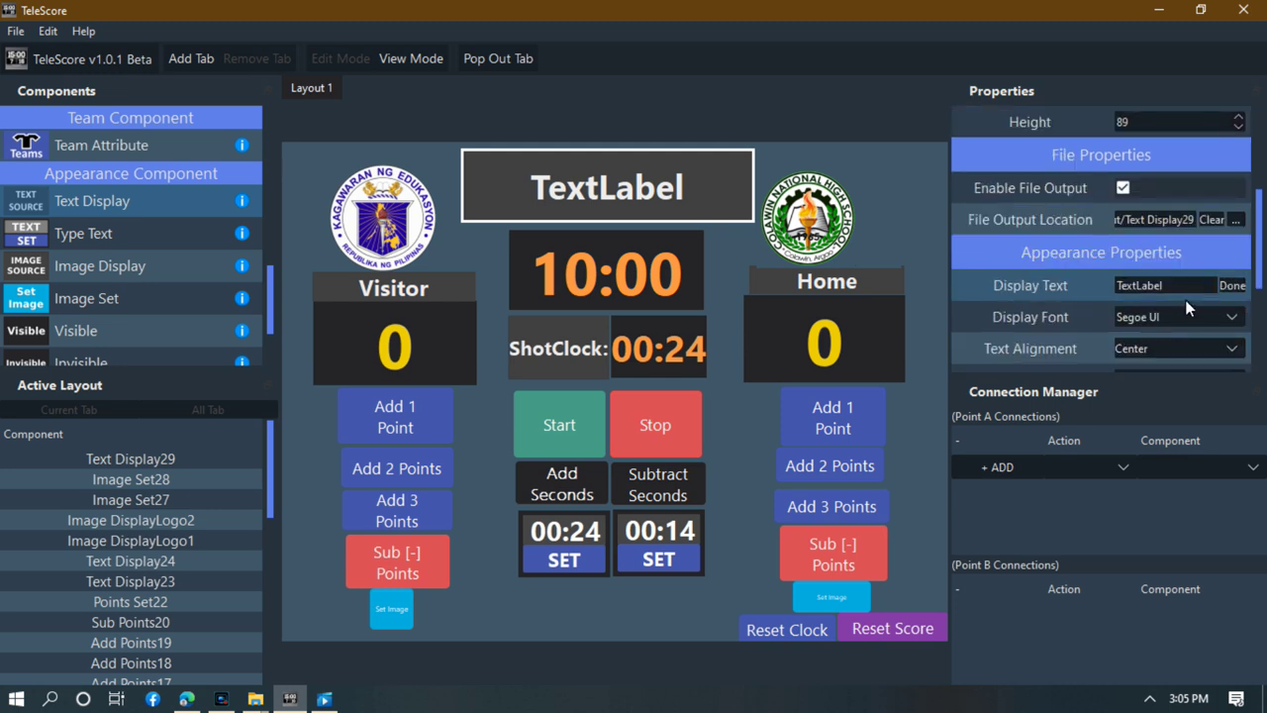
{"action": "double_click", "coordinate": [1177, 288]}
{"action": "type", "text": "Ba"}
{"action": "key", "text": "BackSpace"}
{"action": "key", "text": "BackSpace"}
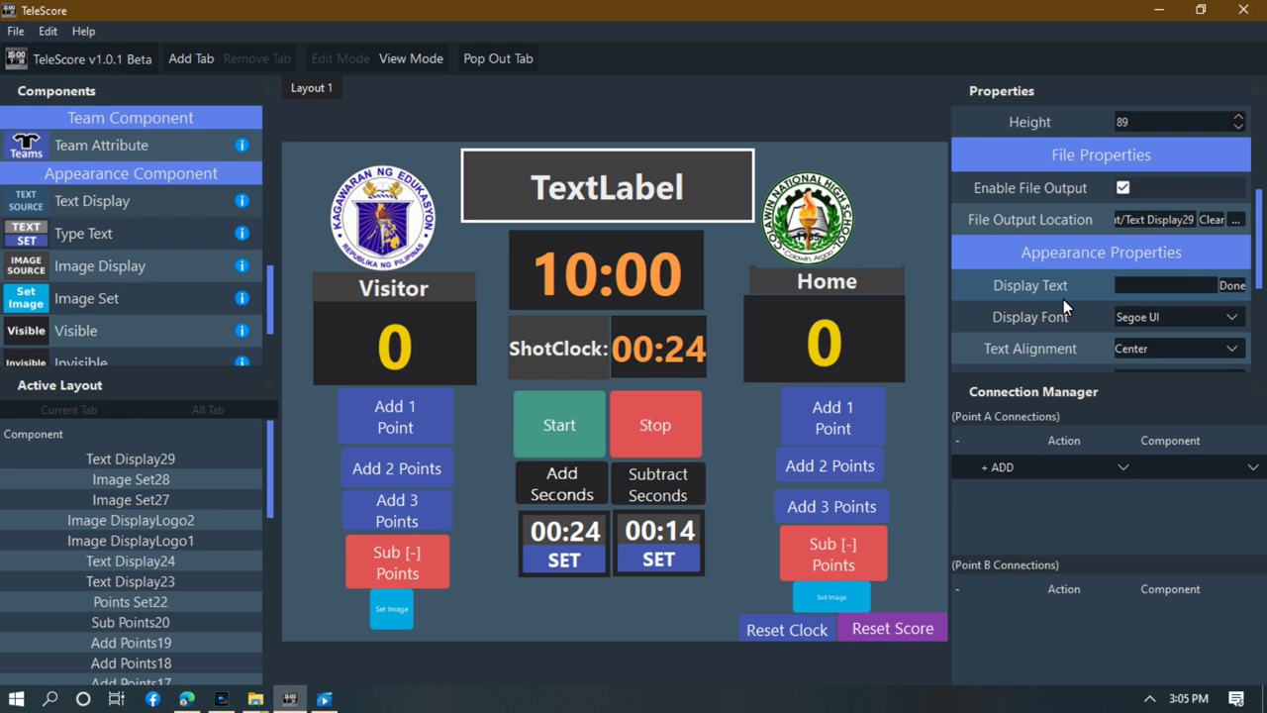
{"action": "type", "text": "Cebu Basketball 2023"}
{"action": "left_click", "coordinate": [1231, 285]}
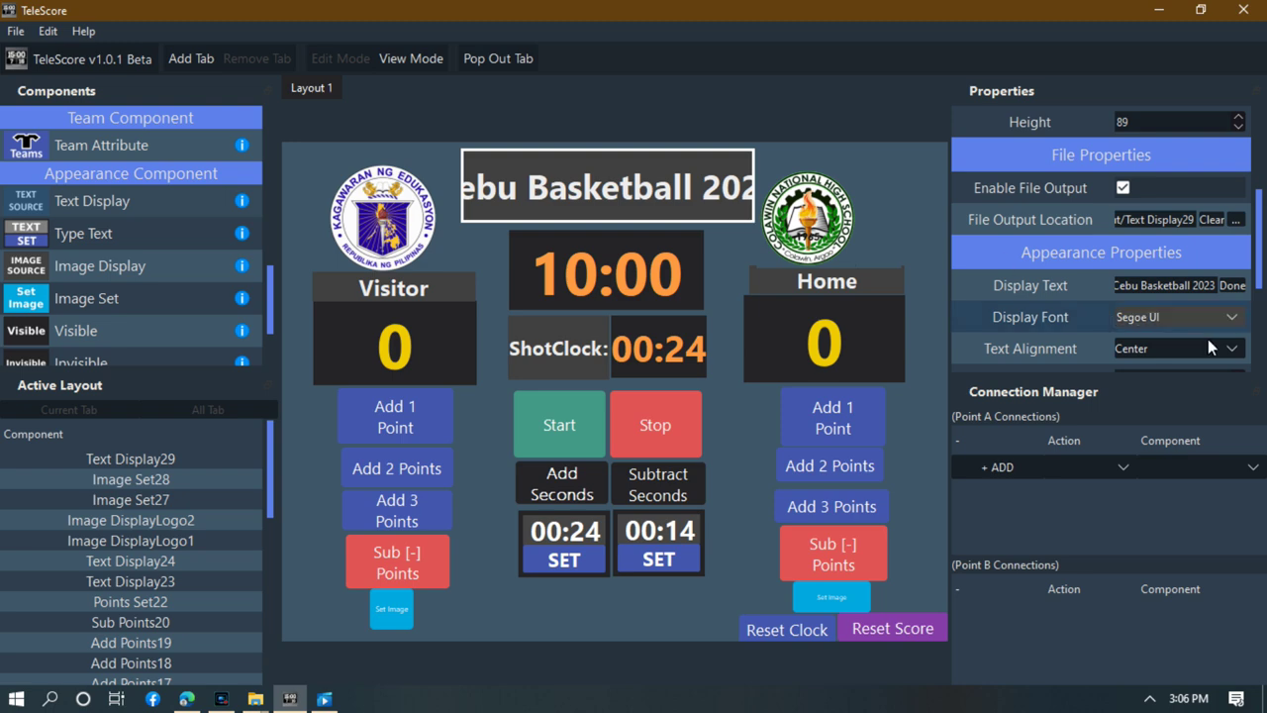
{"action": "scroll", "coordinate": [1208, 346], "scroll_direction": "down", "scroll_amount": 1}
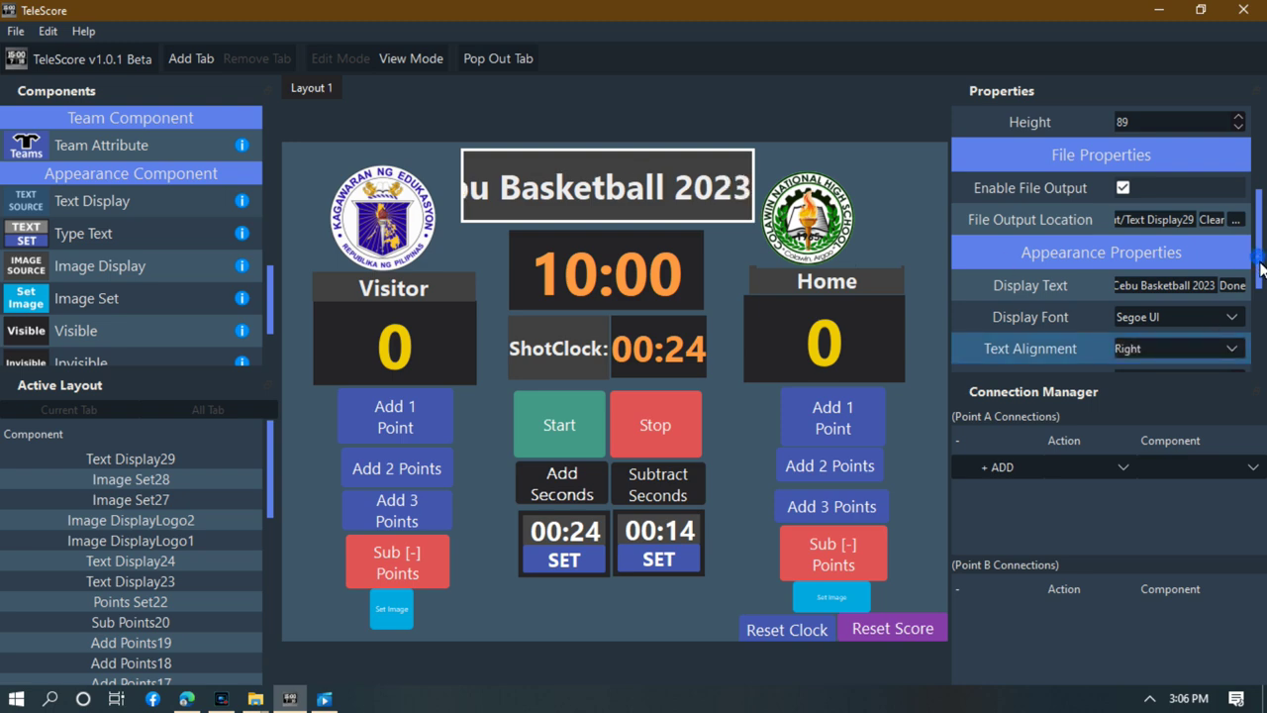
Turn on automatic font size and a transparent background for the "Cebu Basketball 2023" title display.
{"action": "scroll", "coordinate": [1263, 267], "scroll_direction": "down", "scroll_amount": 2}
{"action": "left_click", "coordinate": [1124, 313]}
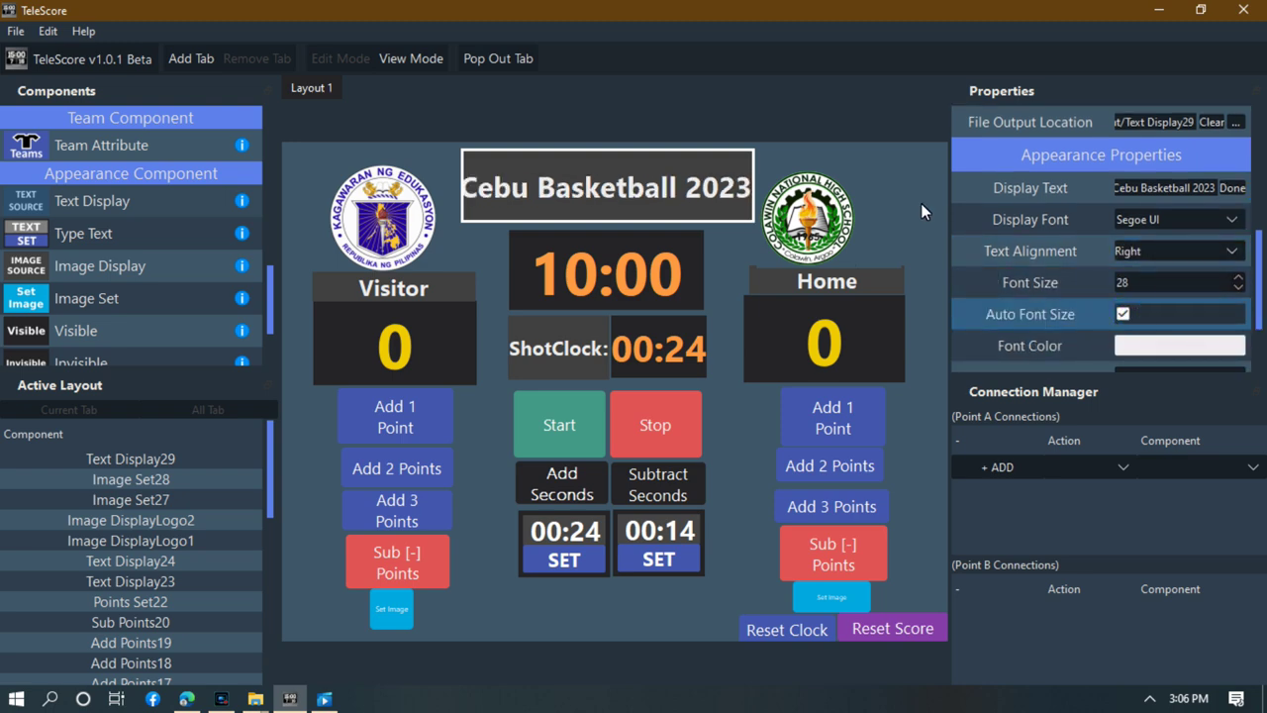
{"action": "left_click", "coordinate": [923, 205]}
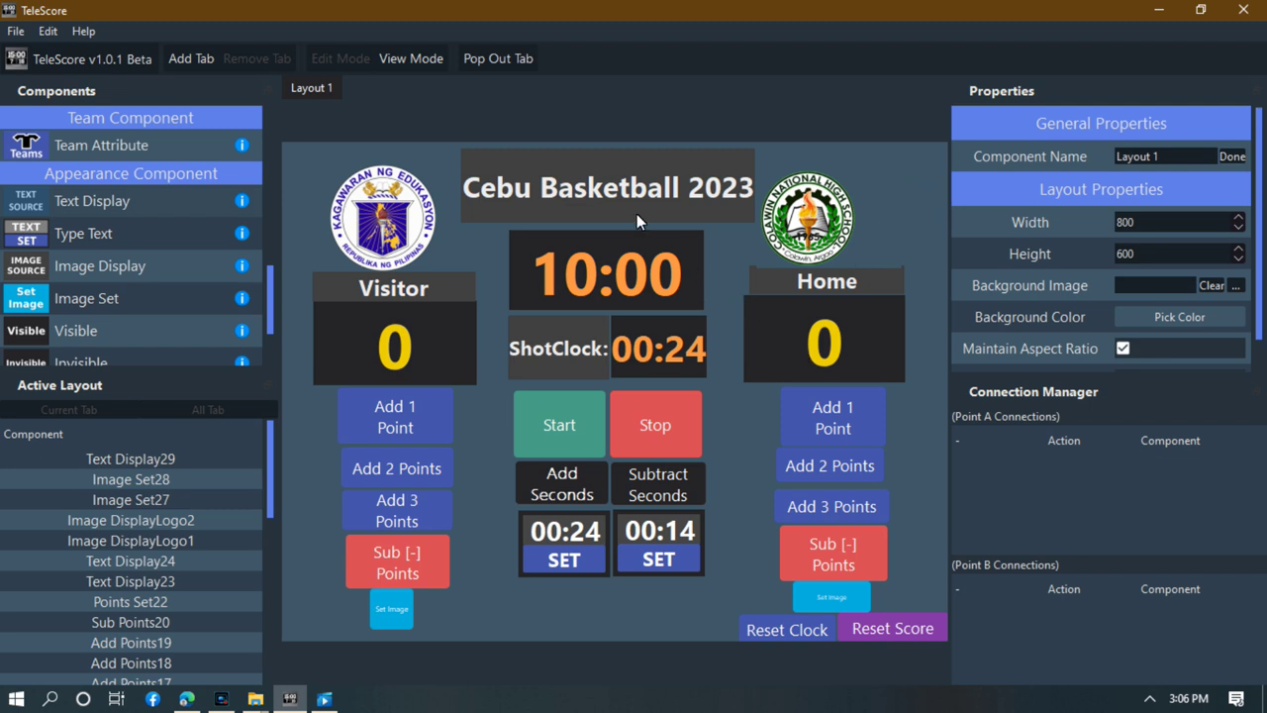
{"action": "left_click", "coordinate": [607, 182]}
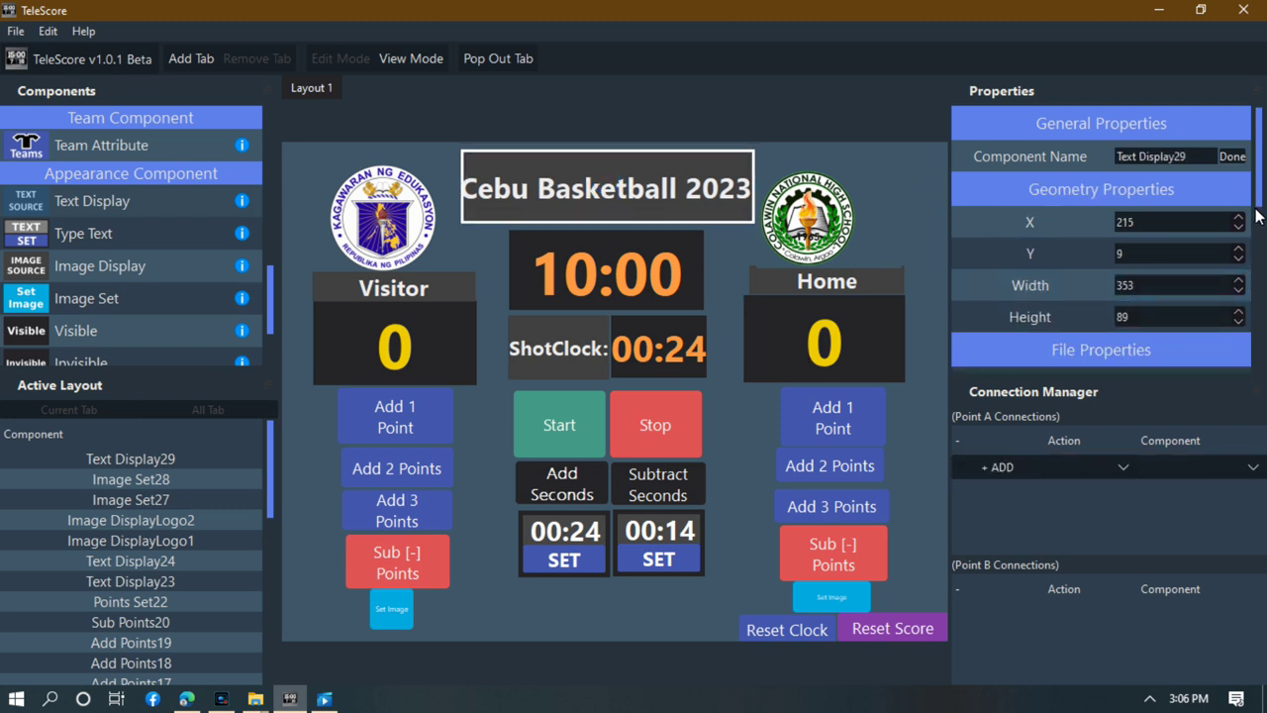
{"action": "scroll", "coordinate": [1255, 219], "scroll_direction": "down", "scroll_amount": 4}
{"action": "scroll", "coordinate": [1258, 296], "scroll_direction": "down", "scroll_amount": 5}
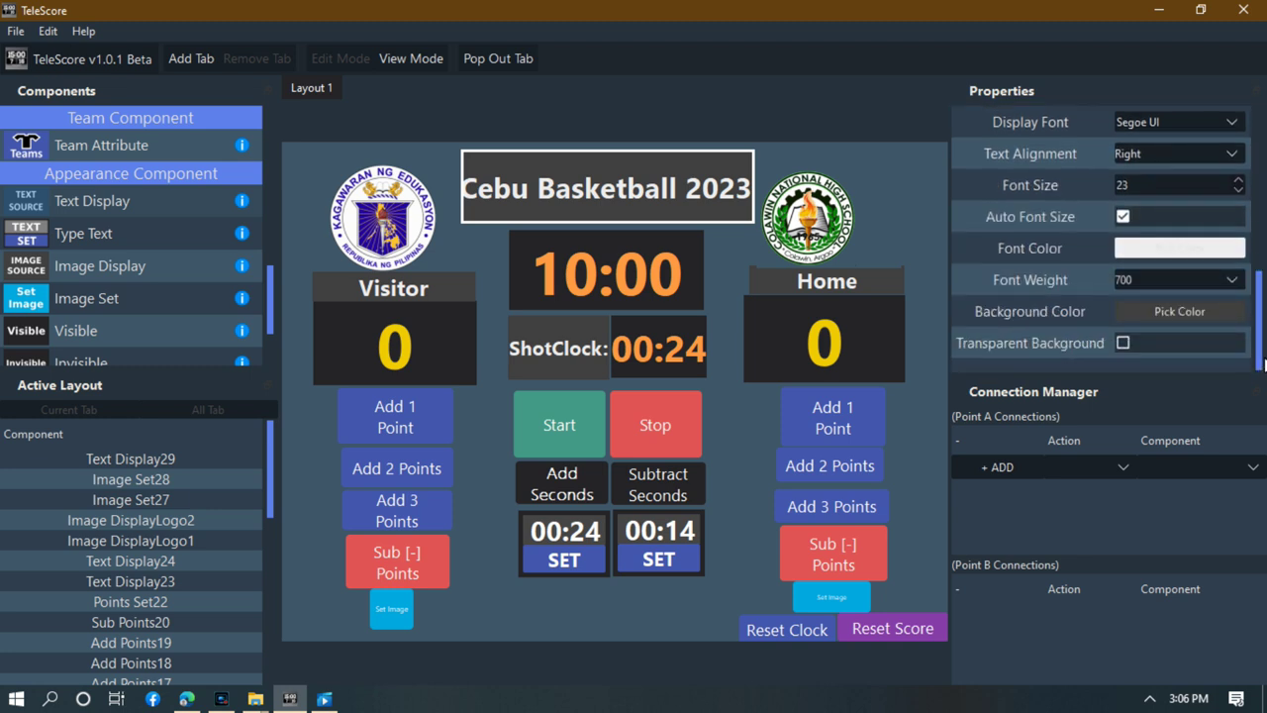
{"action": "left_click", "coordinate": [1122, 342]}
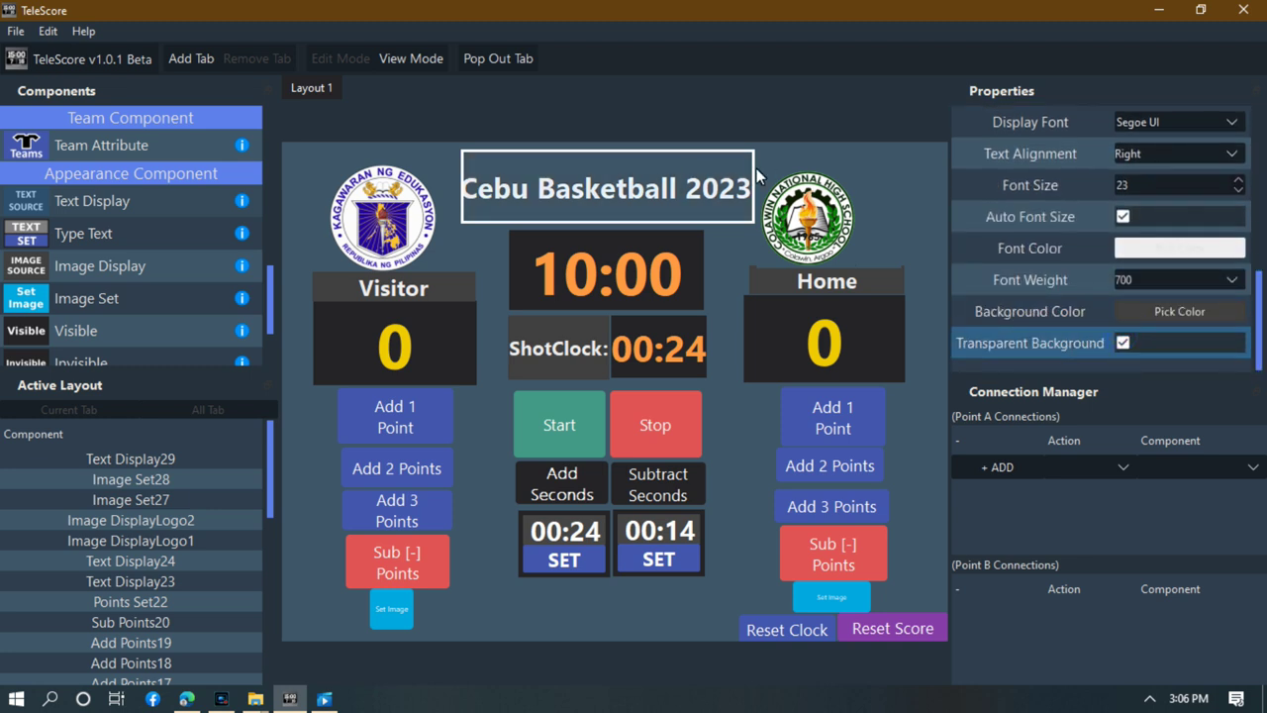
{"action": "left_click", "coordinate": [834, 164]}
Shrink the Visitor logo to about 104 wide and 76 high, and reduce the Home logo to a matching height.
{"action": "left_click", "coordinate": [429, 216]}
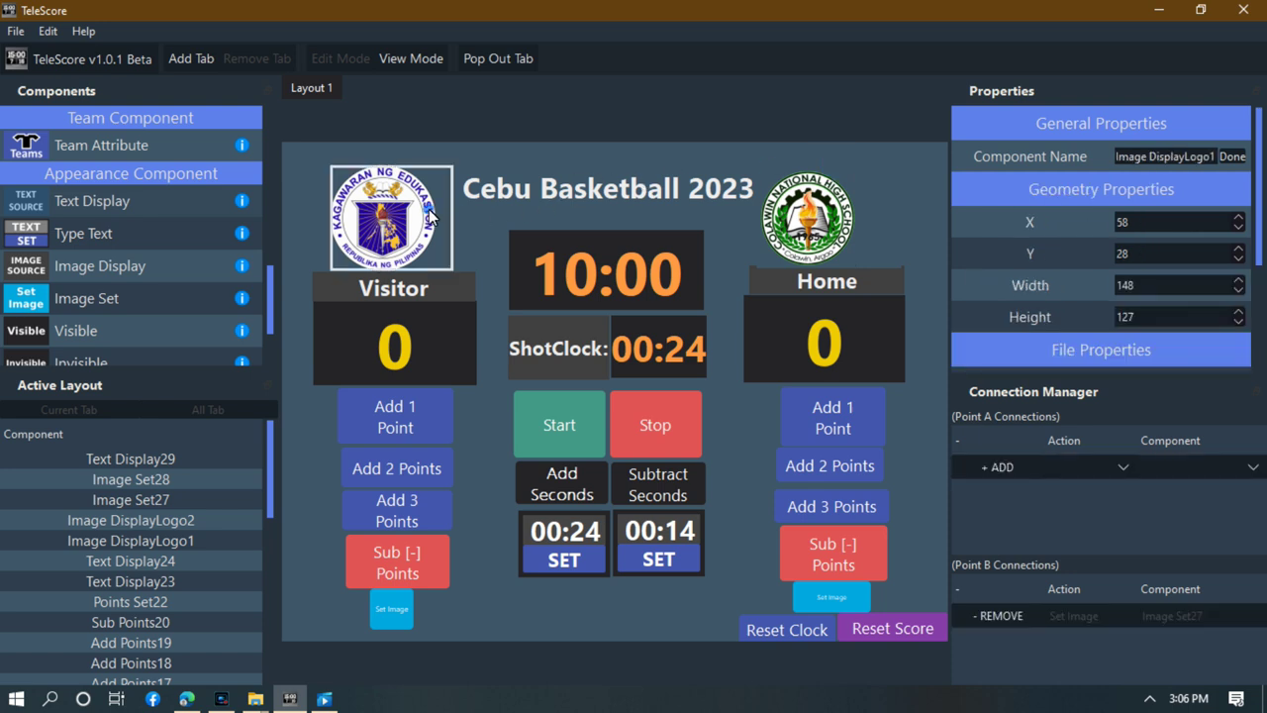
{"action": "left_click_drag", "start_coordinate": [451, 171], "coordinate": [423, 239]}
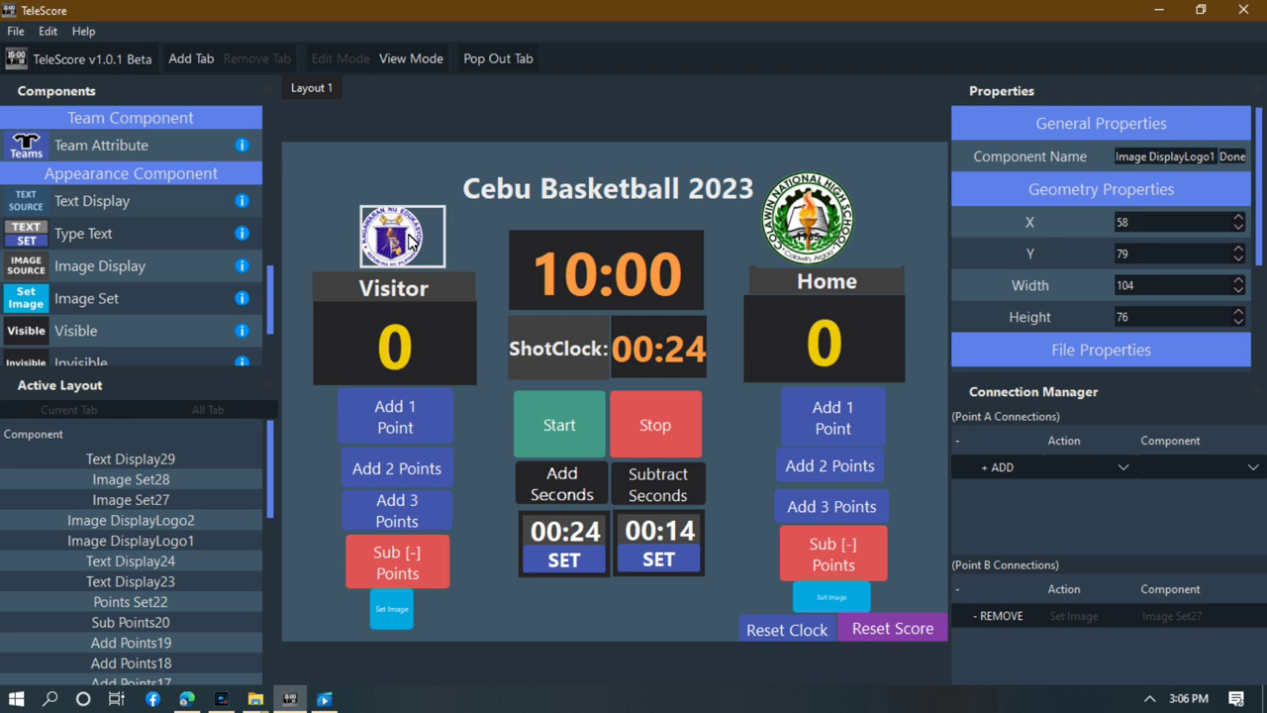
{"action": "left_click", "coordinate": [760, 169]}
{"action": "left_click", "coordinate": [767, 177]}
{"action": "left_click_drag", "start_coordinate": [769, 178], "coordinate": [793, 204]}
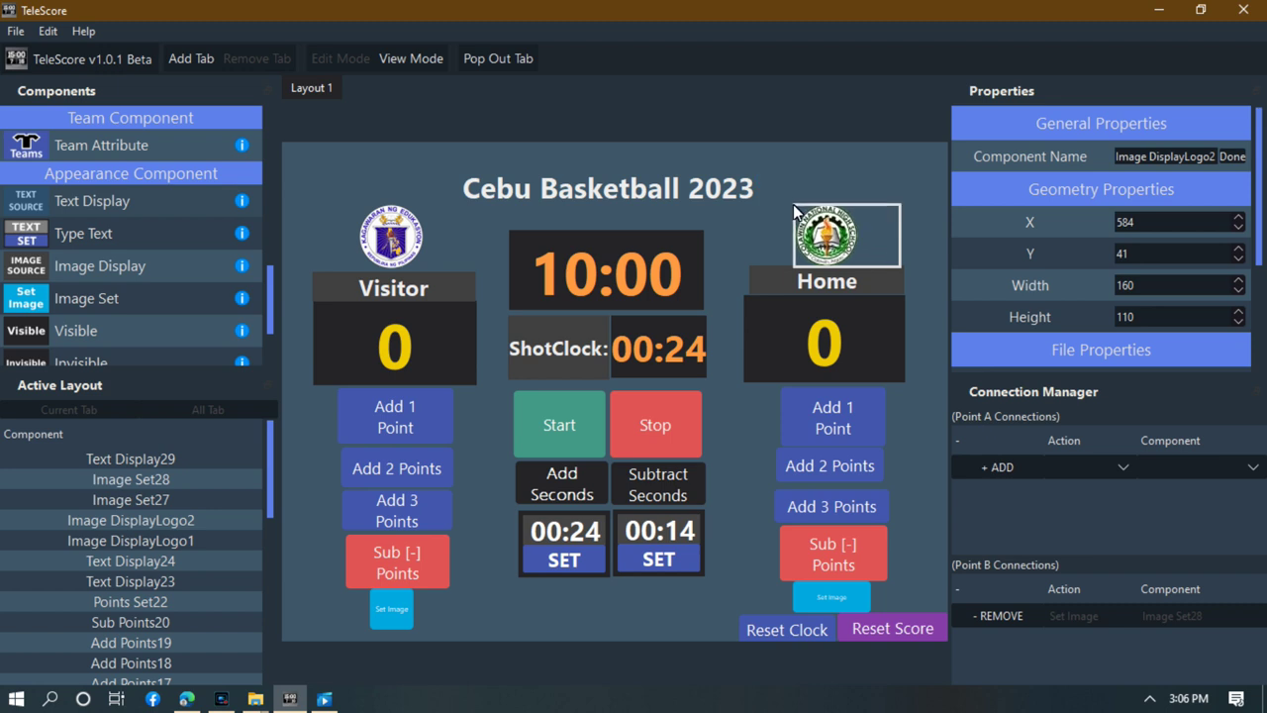
{"action": "left_click", "coordinate": [851, 163]}
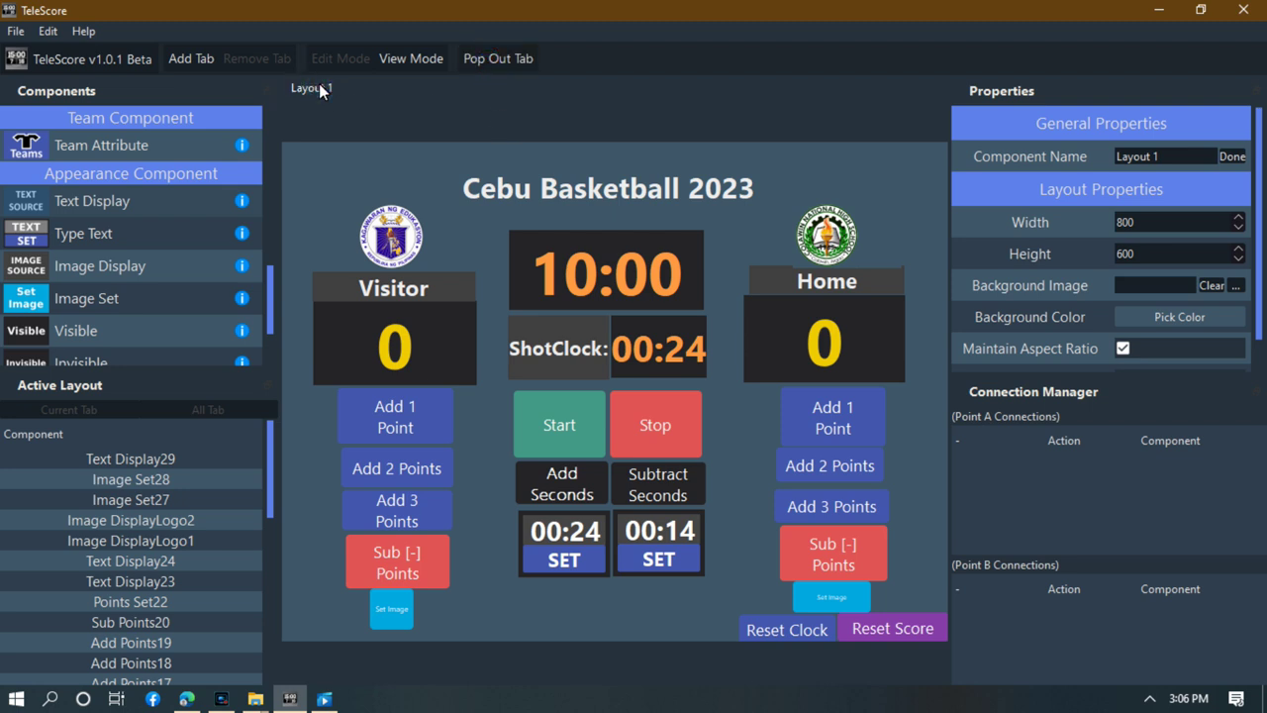
Rename the layout component from its default name to "Scoreboard".
{"action": "left_click_drag", "start_coordinate": [1187, 163], "coordinate": [1055, 163]}
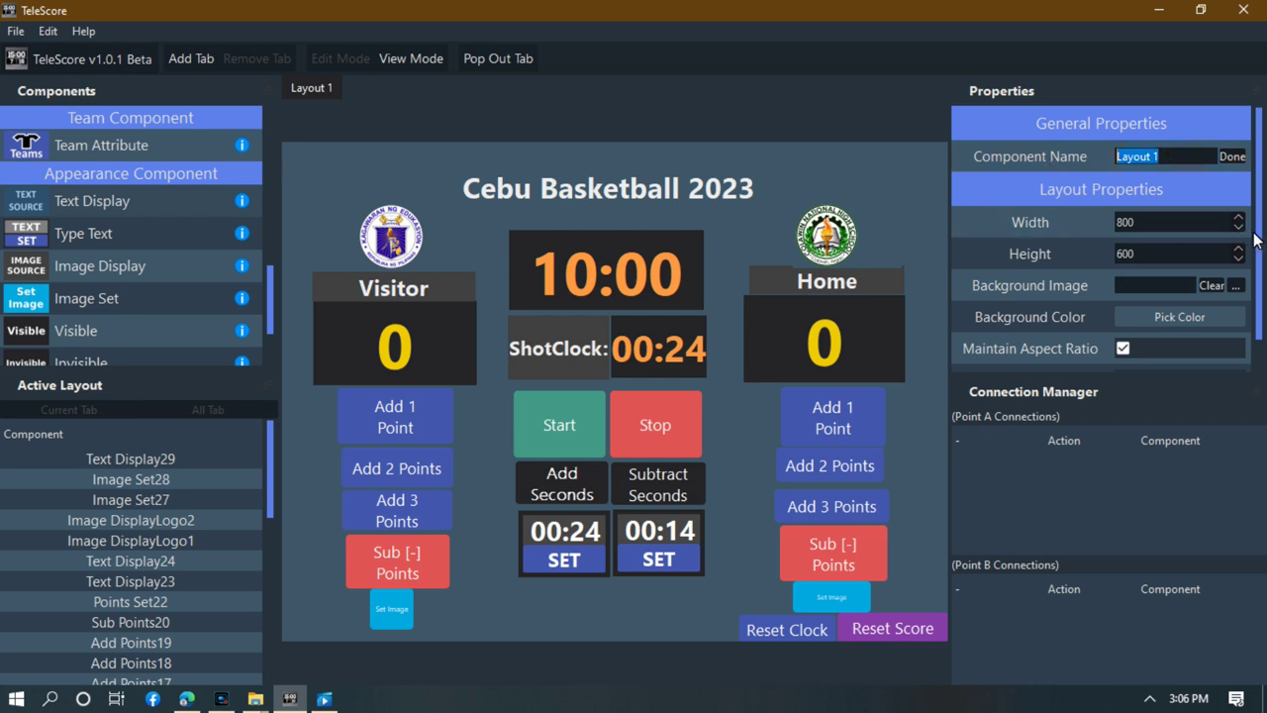
{"action": "type", "text": "SCor"}
{"action": "key", "text": "BackSpace"}
{"action": "key", "text": "BackSpace"}
{"action": "key", "text": "BackSpace"}
{"action": "type", "text": "coreboard"}
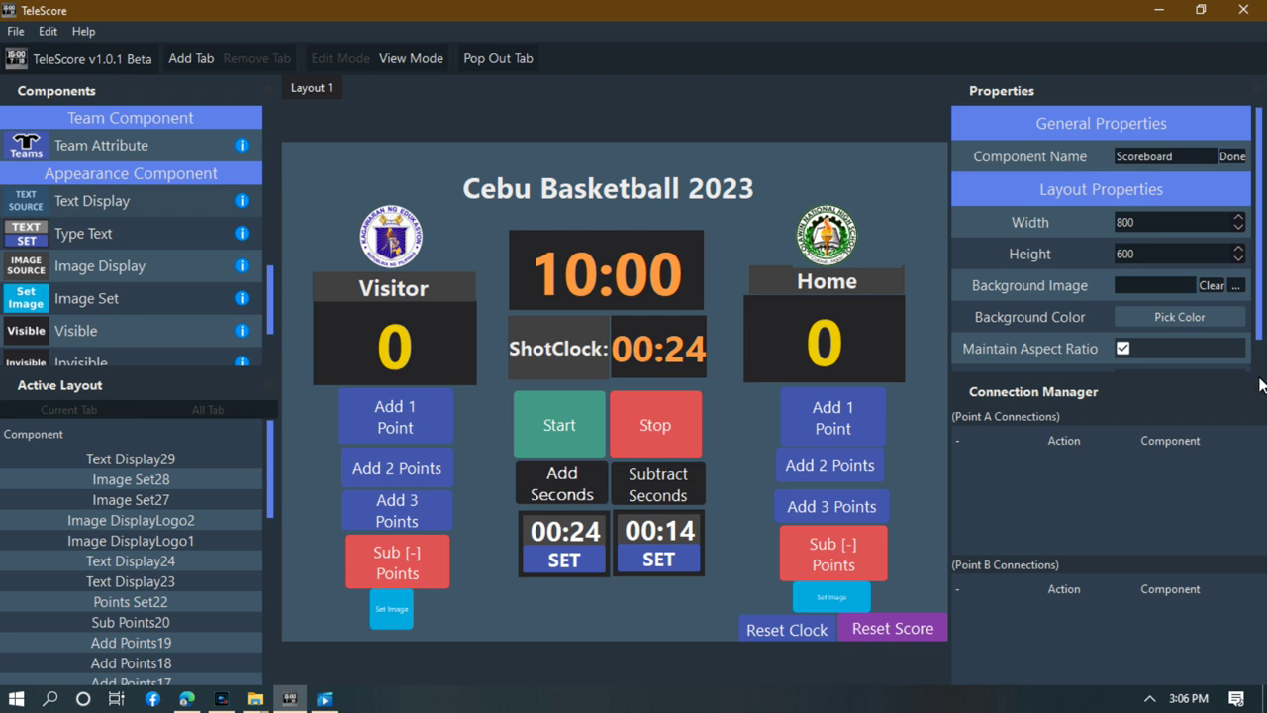
{"action": "left_click", "coordinate": [1233, 157]}
Pop the Scoreboard tab out into a maximized window and start the game and shot clocks.
{"action": "left_click", "coordinate": [489, 58]}
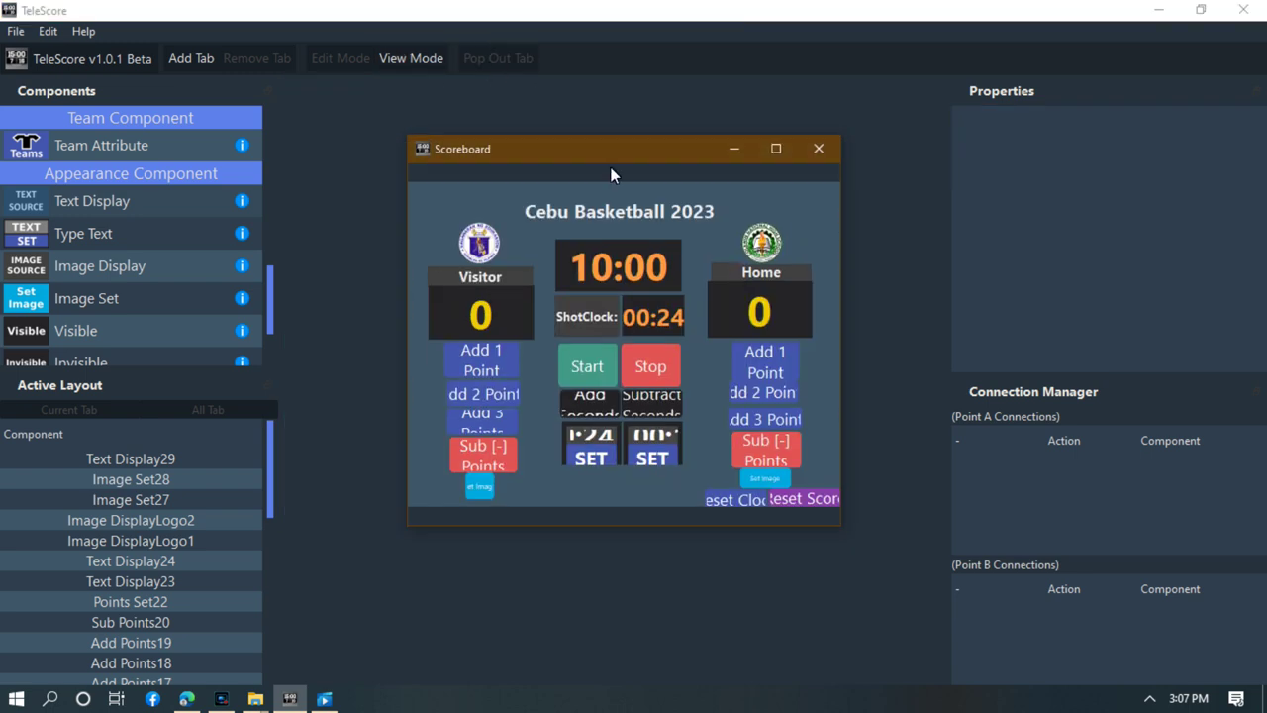
{"action": "left_click", "coordinate": [778, 148]}
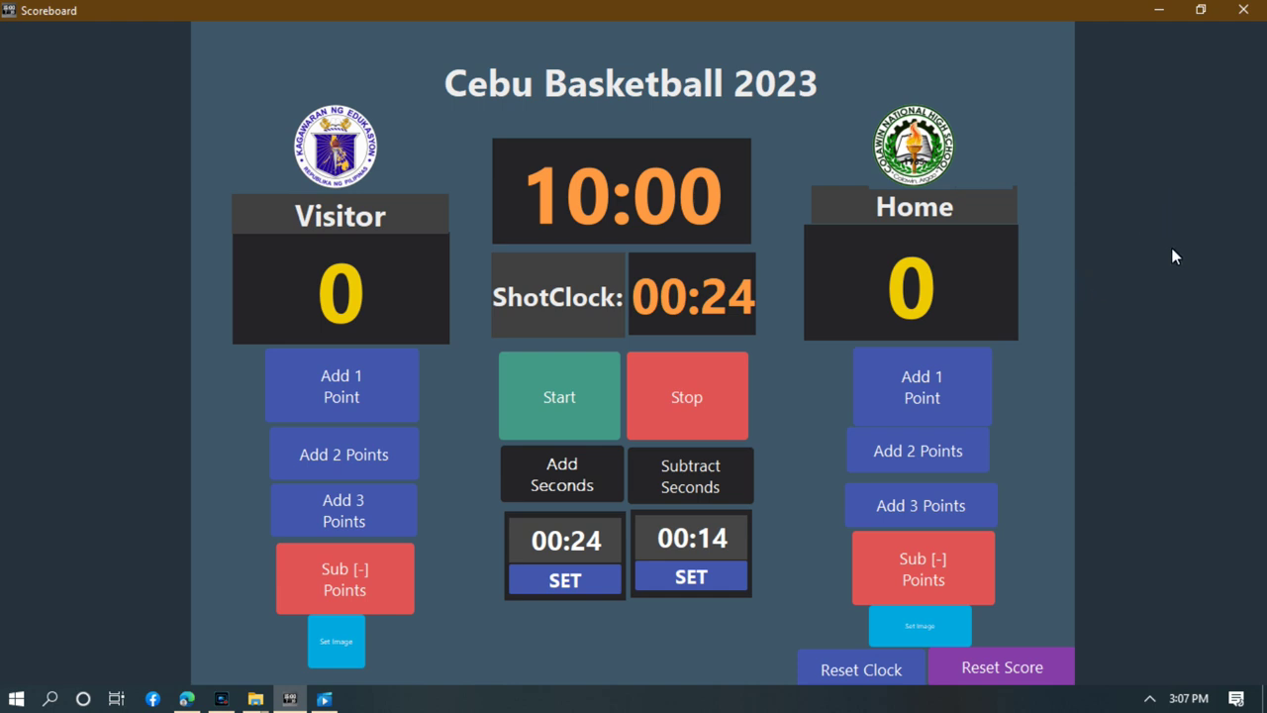
{"action": "left_click", "coordinate": [571, 399]}
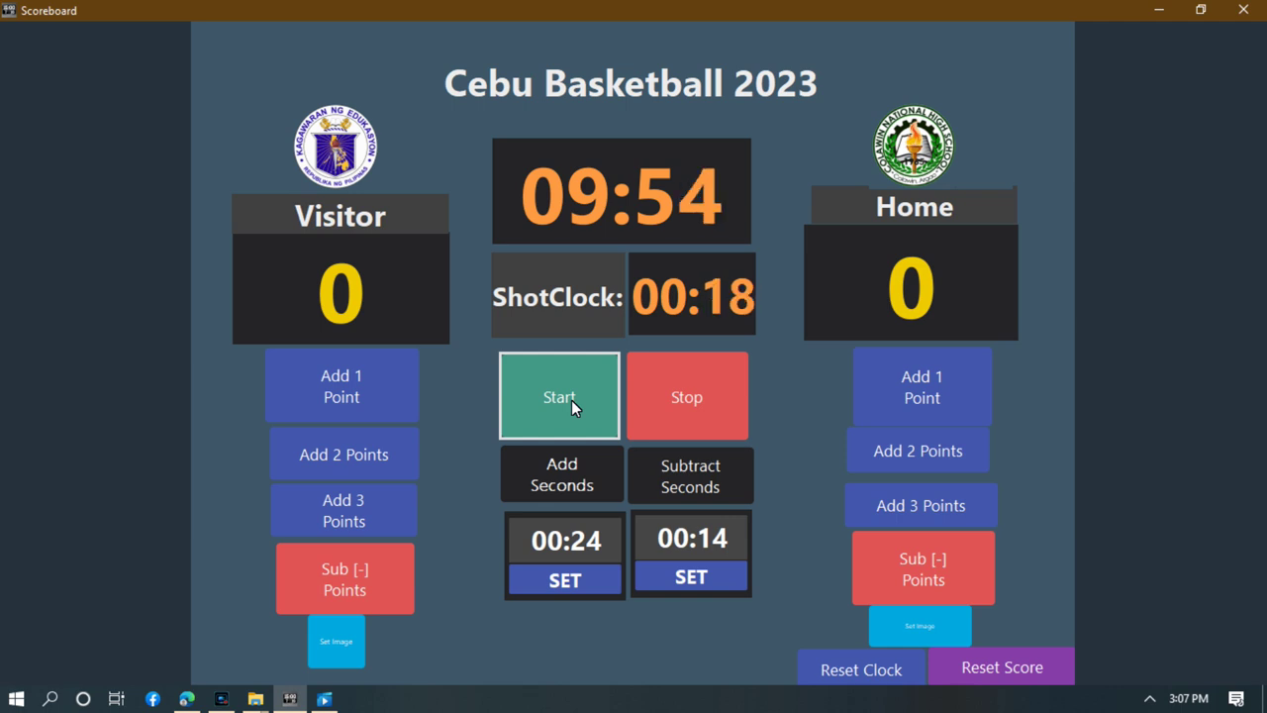
Test the 00:14 and 00:24 shot clock presets while adding 3 points to Visitor and 2 points to Home.
{"action": "left_click", "coordinate": [695, 582]}
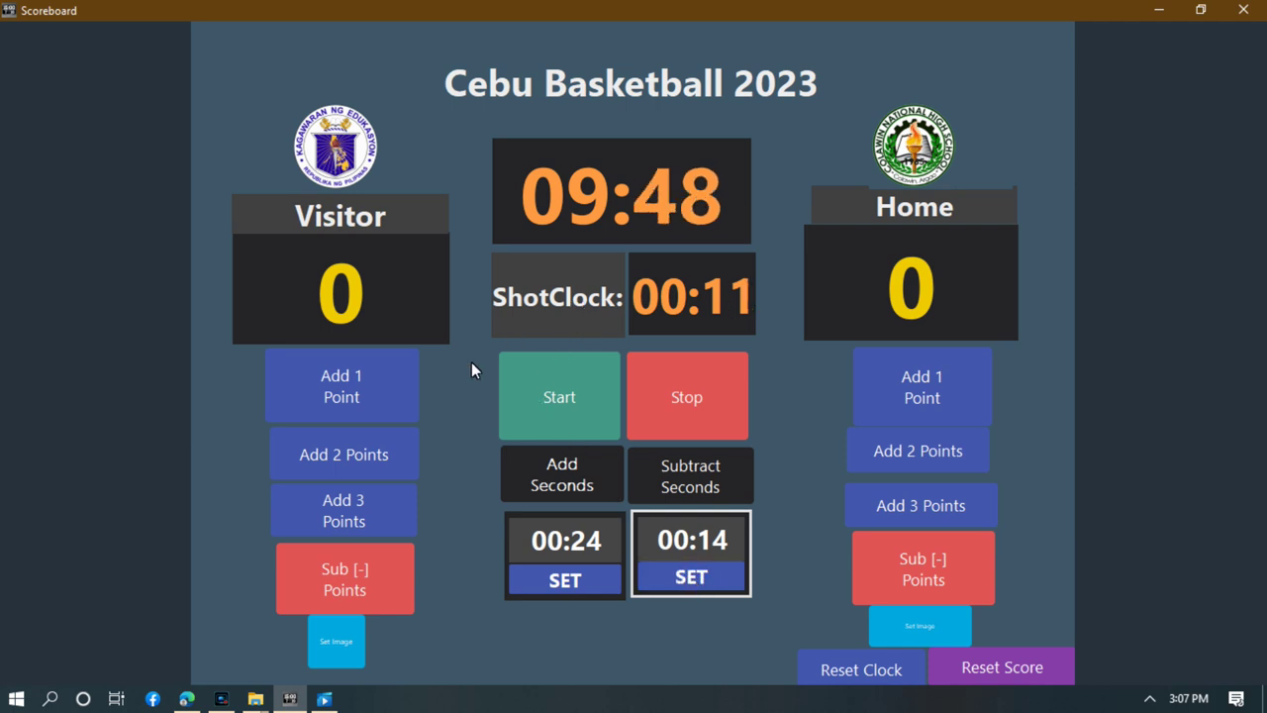
{"action": "left_click", "coordinate": [362, 502]}
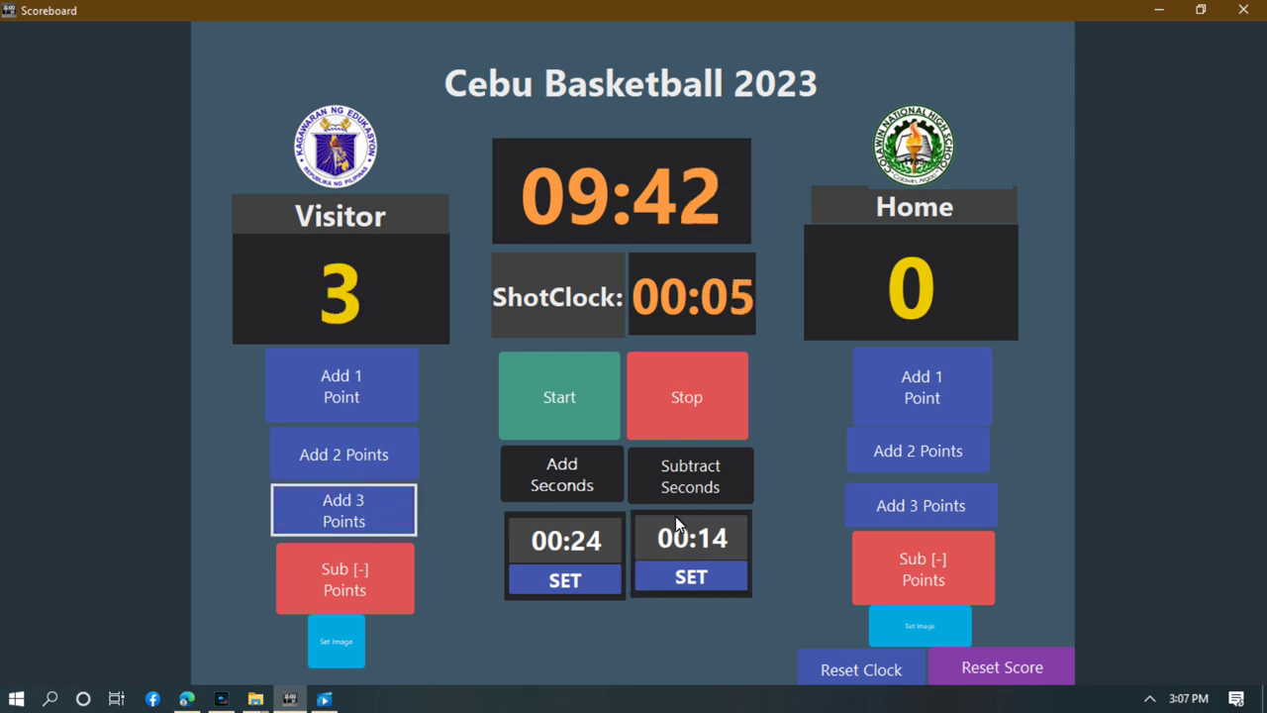
{"action": "left_click", "coordinate": [583, 584]}
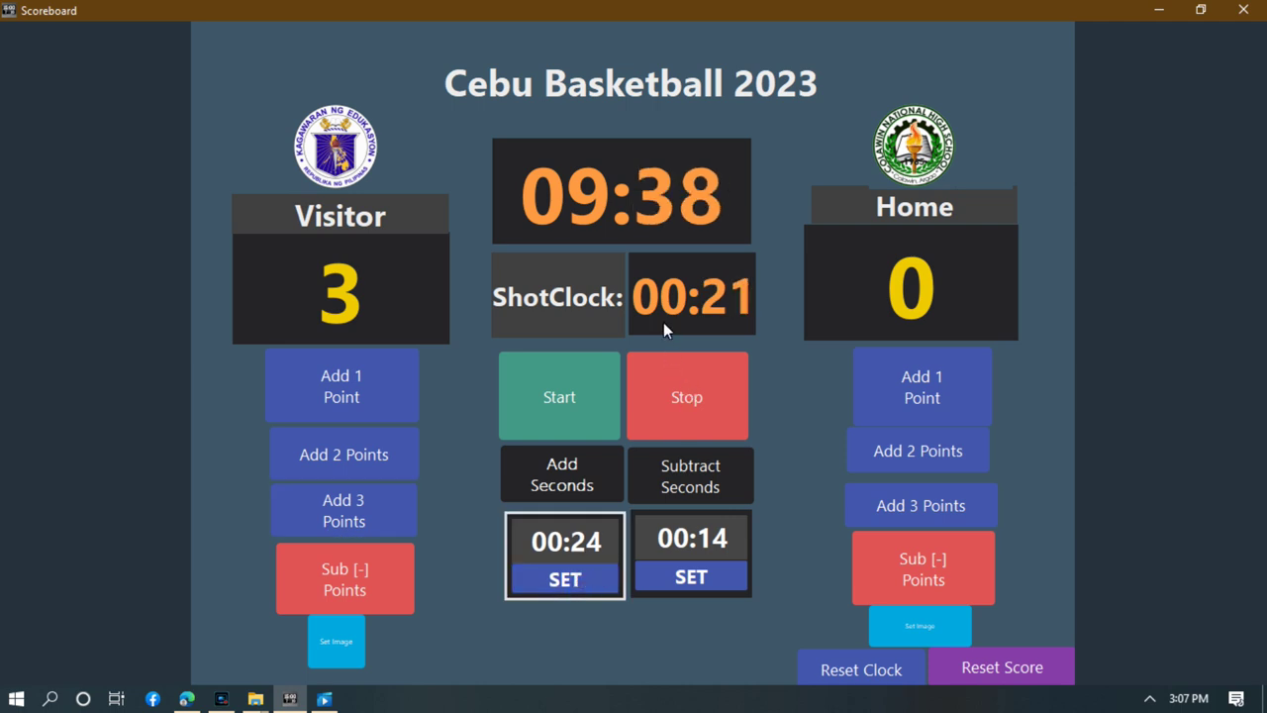
{"action": "left_click", "coordinate": [933, 447]}
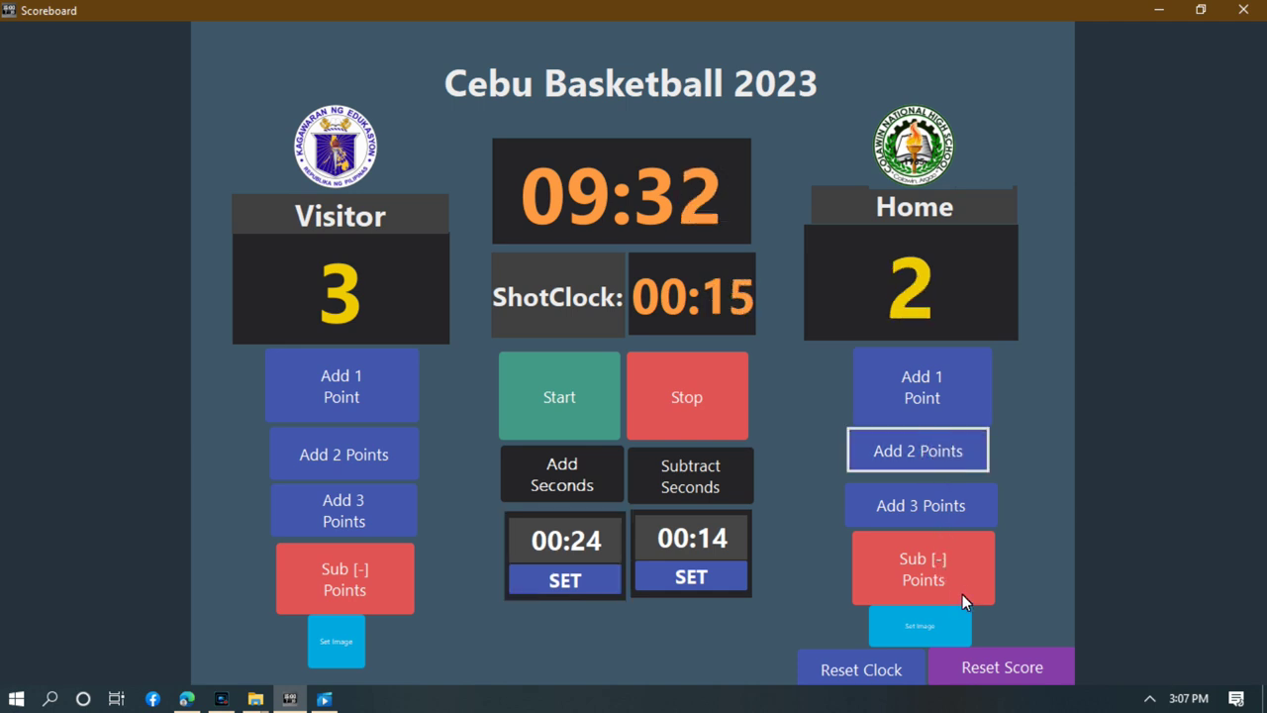
Reset the clocks and both team scores, and stop the running clocks.
{"action": "left_click", "coordinate": [884, 674]}
{"action": "left_click", "coordinate": [993, 670]}
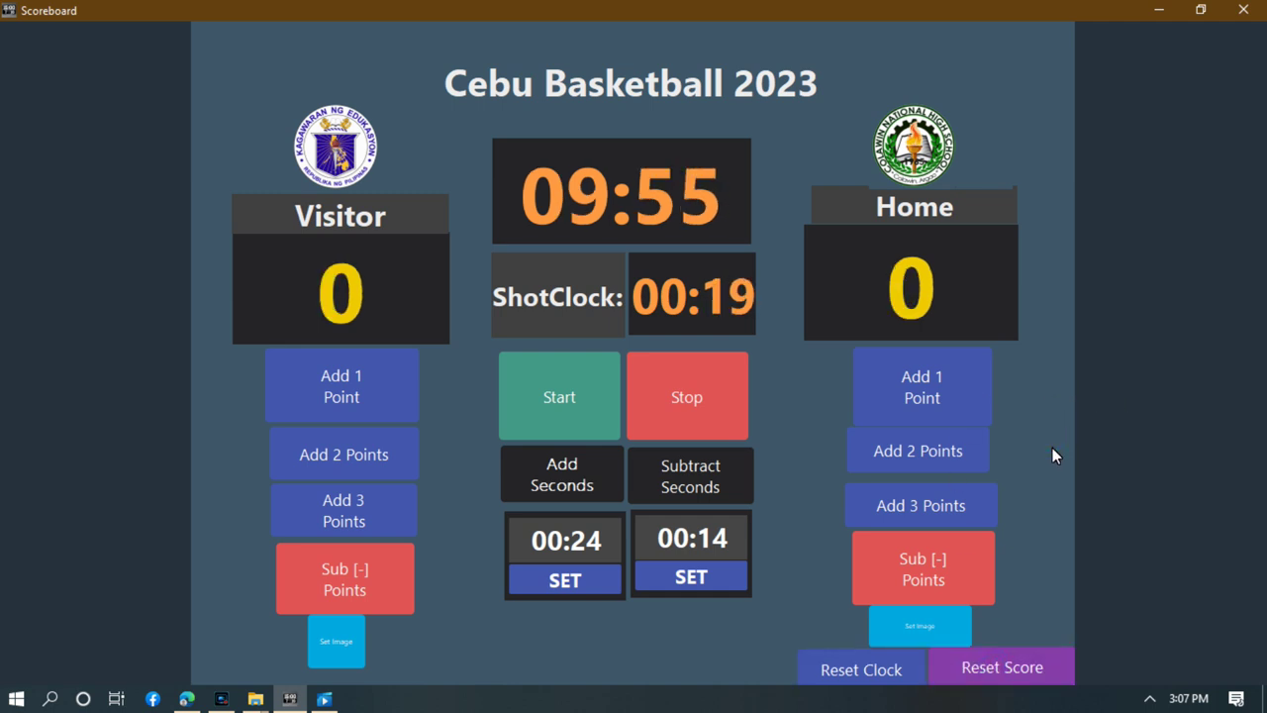
{"action": "left_click", "coordinate": [684, 403]}
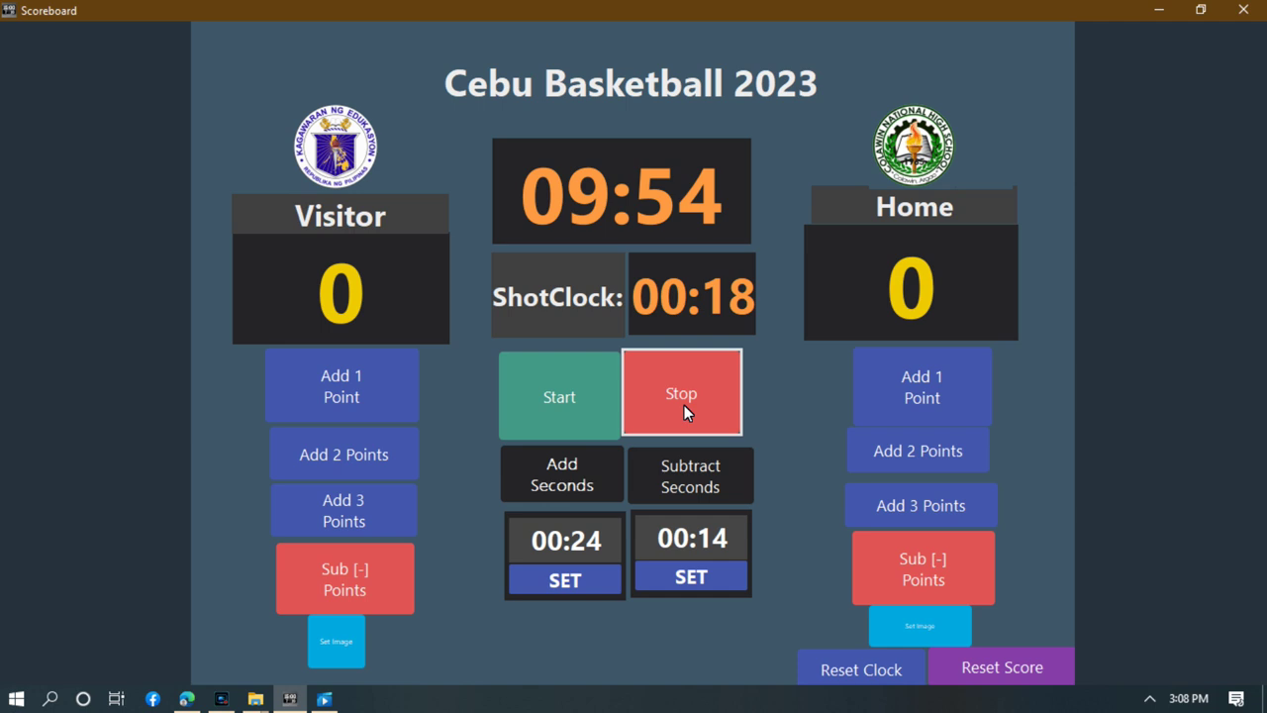
Set the shot clock to 00:14, run the clocks down past it, and reset the clocks and scores.
{"action": "left_click", "coordinate": [702, 578]}
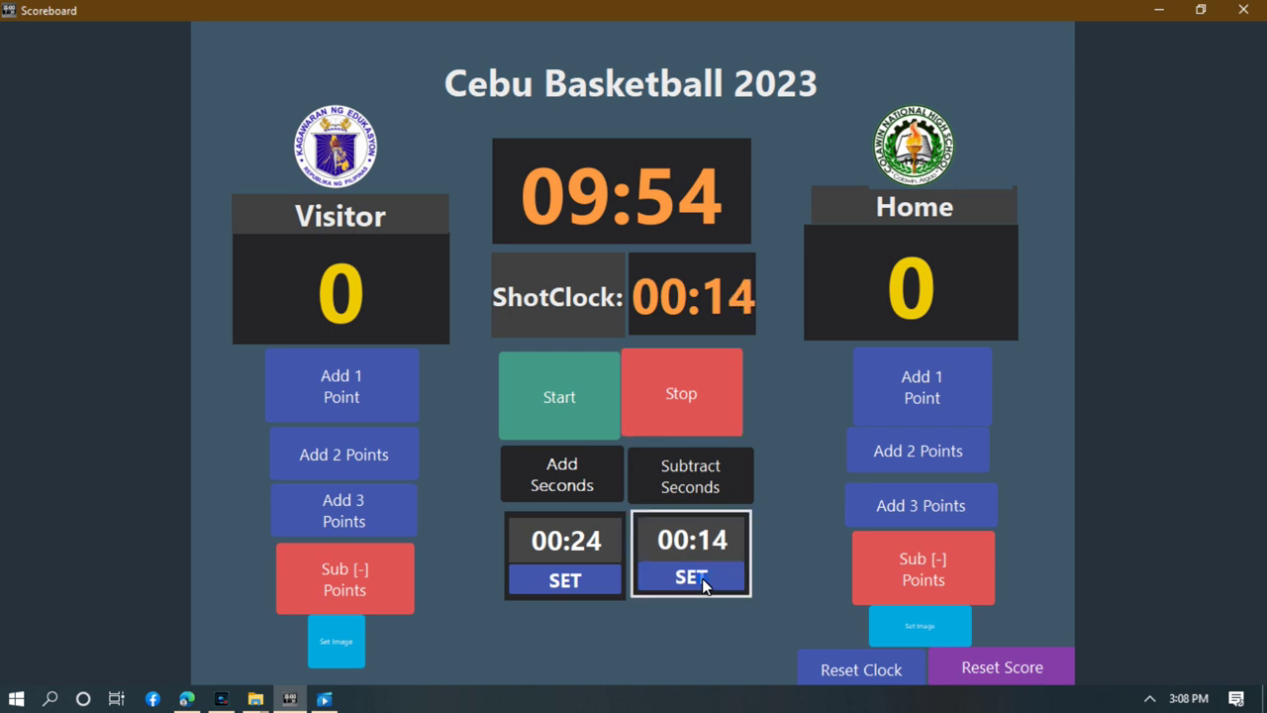
{"action": "left_click", "coordinate": [552, 396]}
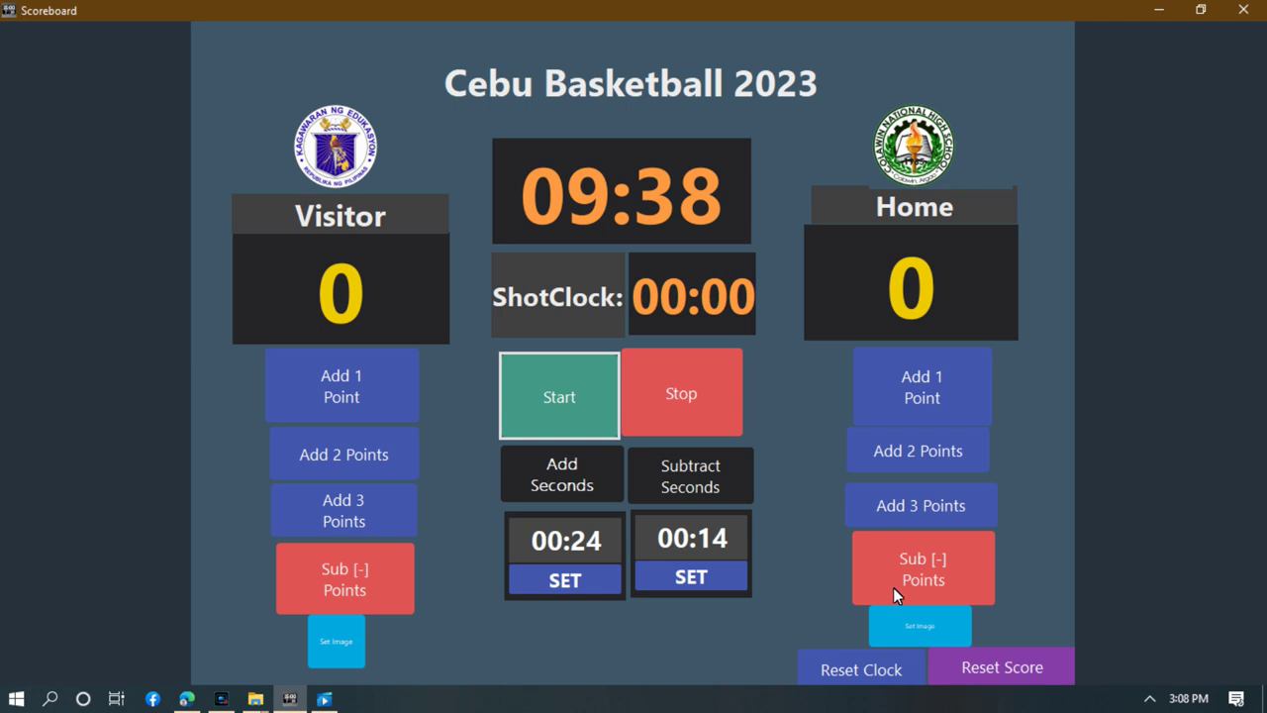
{"action": "left_click", "coordinate": [872, 673]}
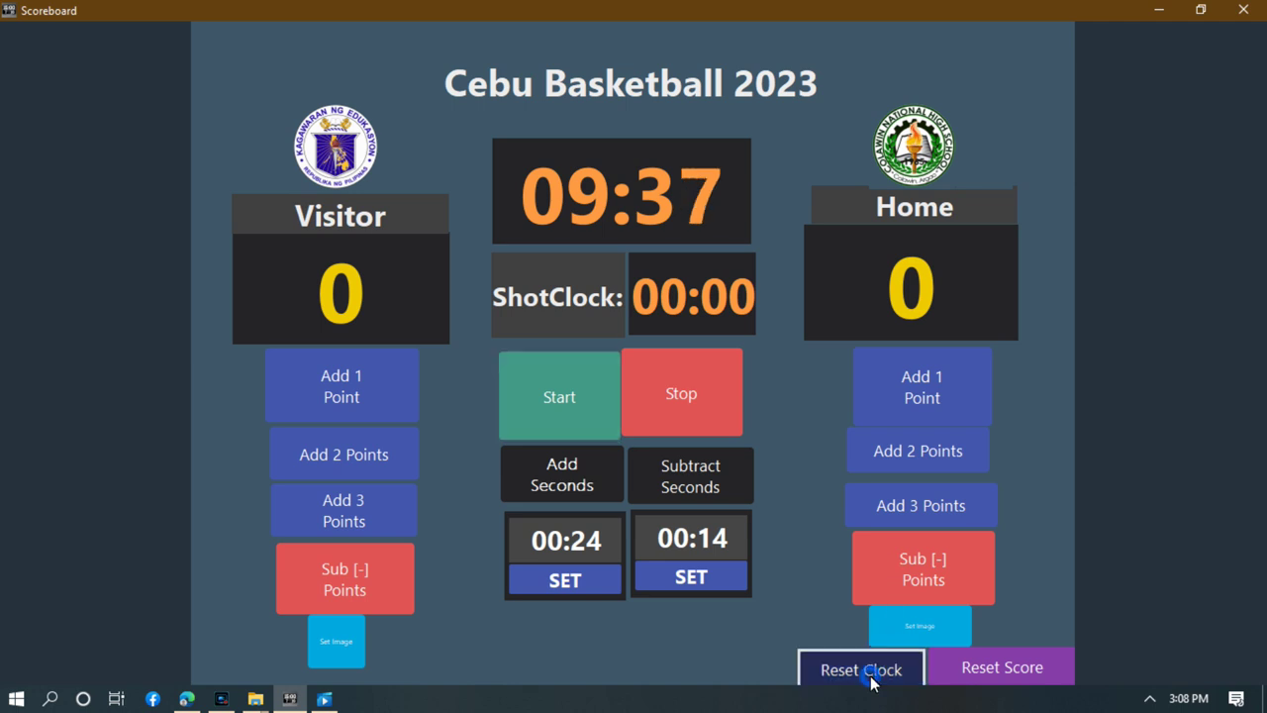
{"action": "left_click", "coordinate": [986, 673]}
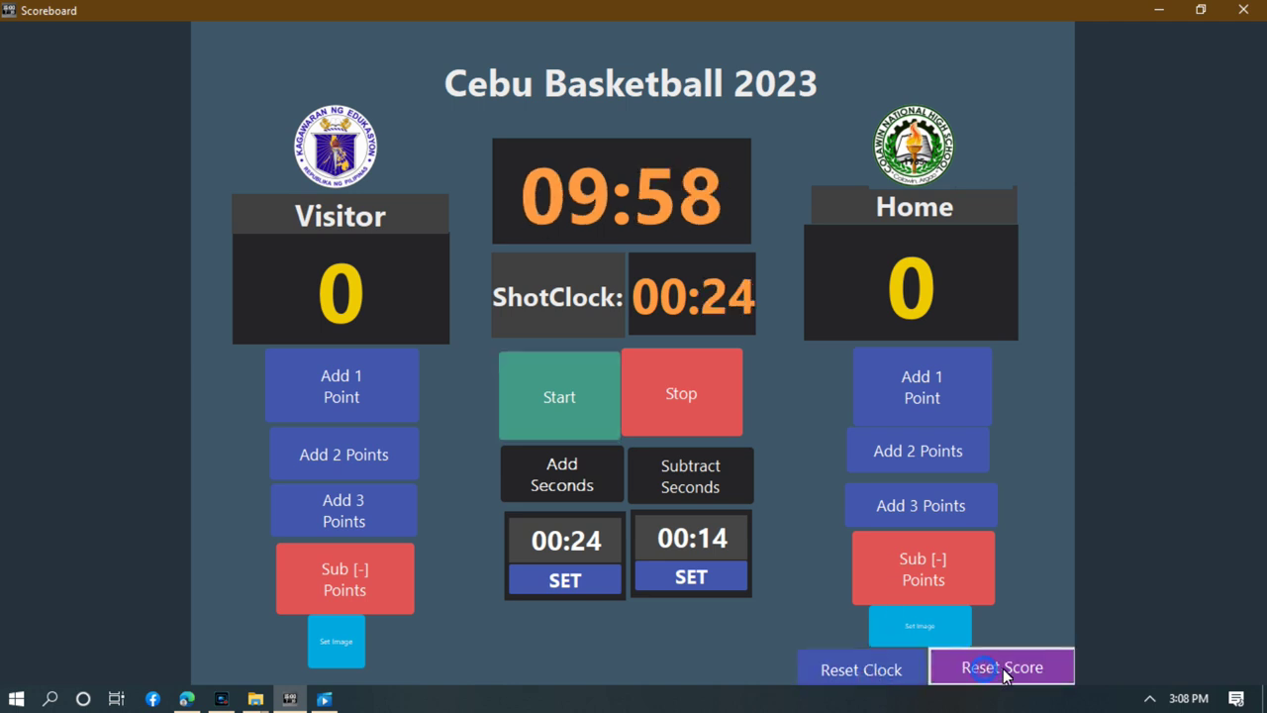
Reset the clocks and scores again, stop and reset the clocks to 10:00 and 00:24, and close the pop-out window.
{"action": "left_click", "coordinate": [914, 663]}
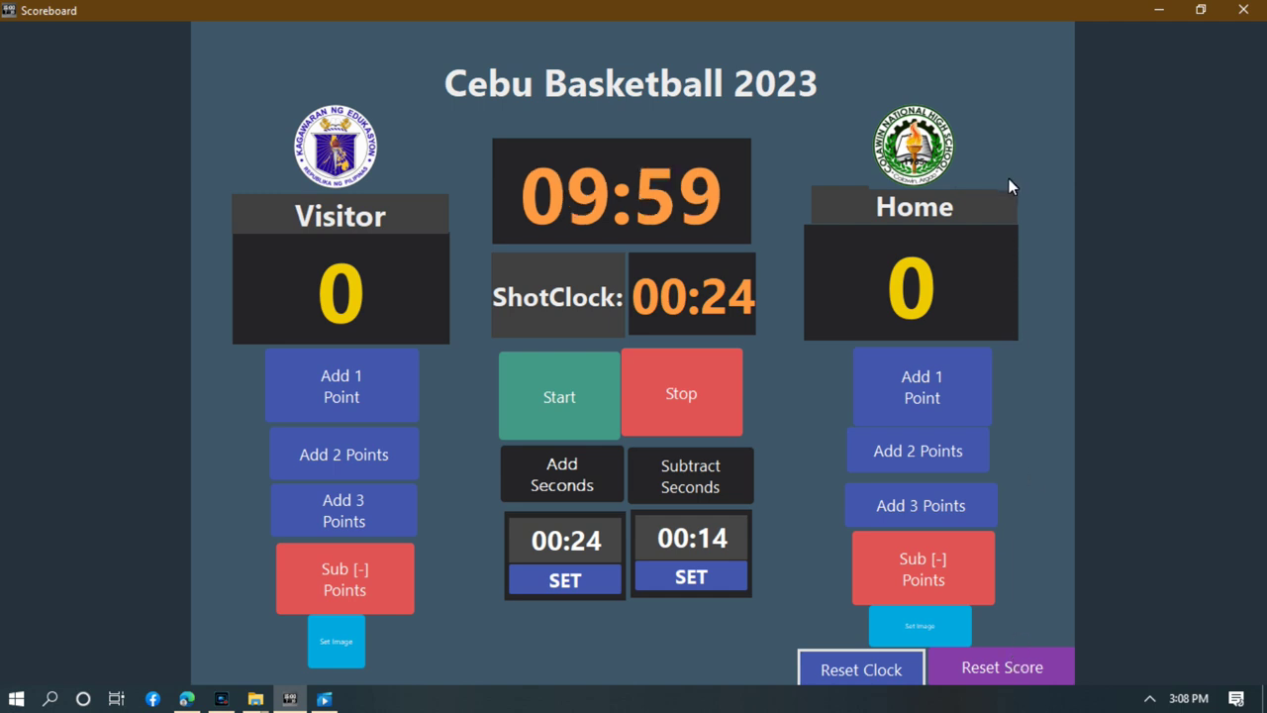
{"action": "left_click", "coordinate": [1000, 681]}
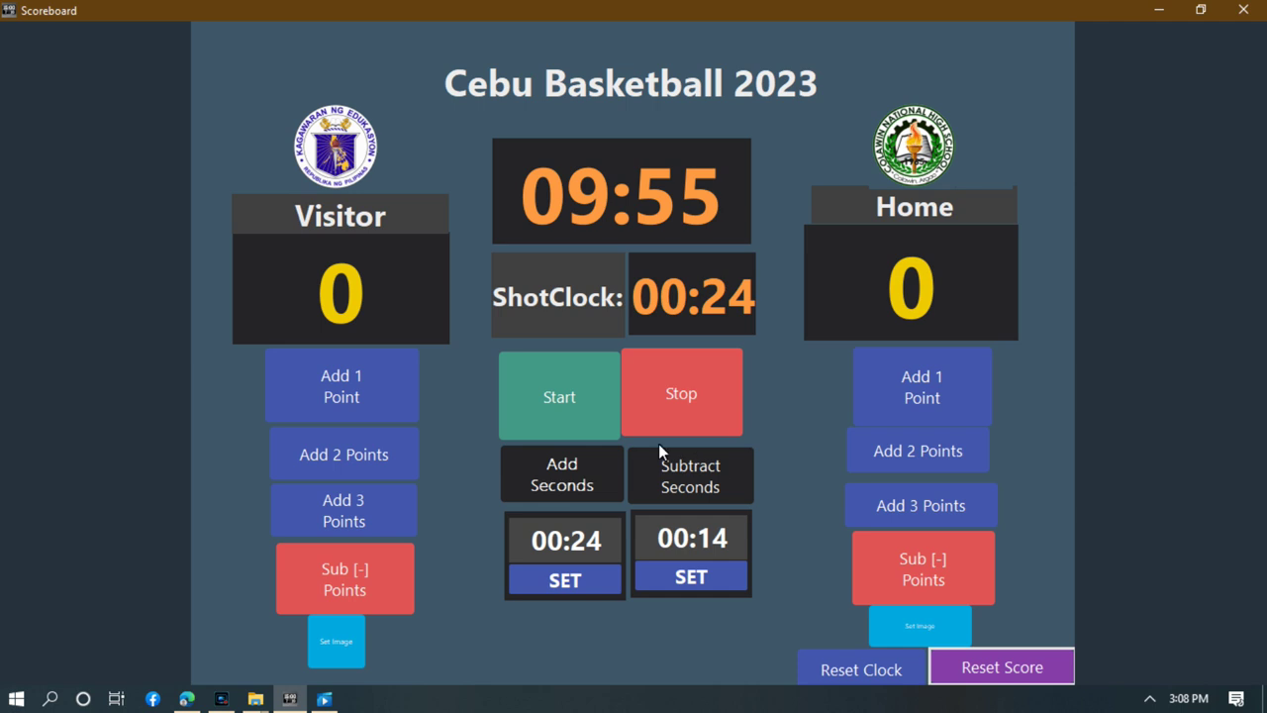
{"action": "left_click", "coordinate": [706, 399]}
{"action": "left_click", "coordinate": [860, 671]}
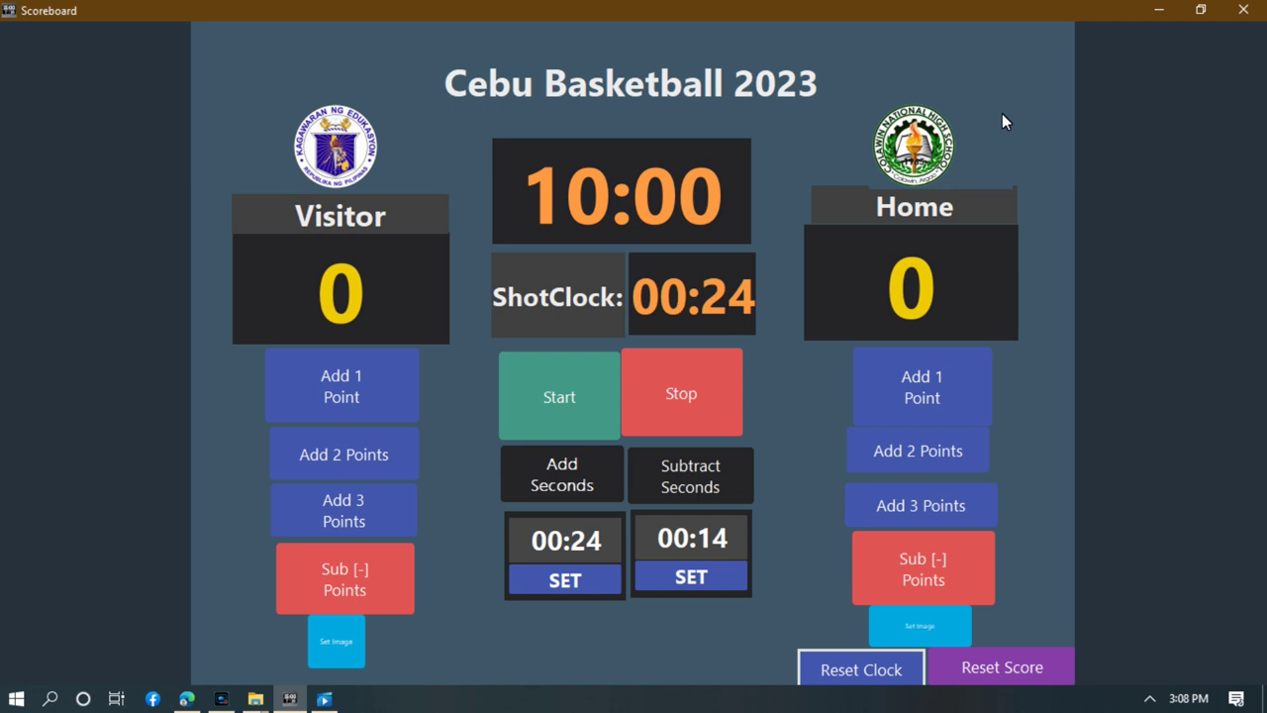
{"action": "left_click", "coordinate": [704, 389]}
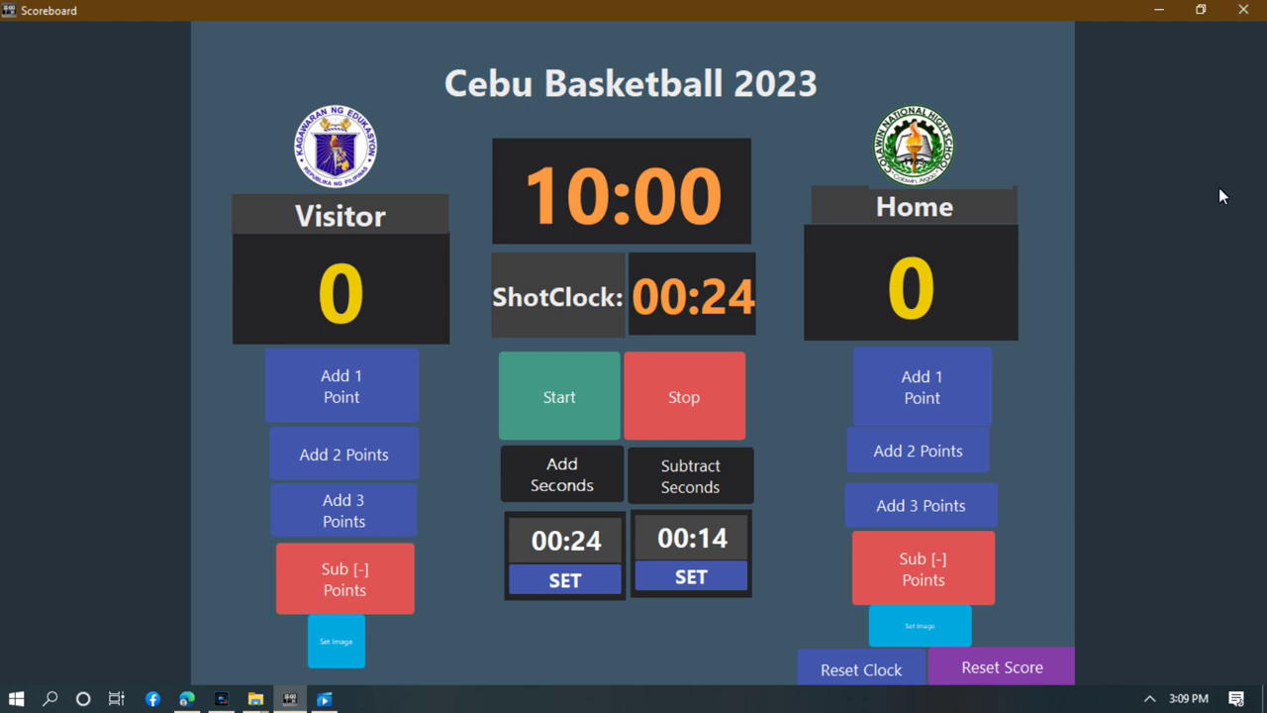
{"action": "left_click", "coordinate": [1244, 12]}
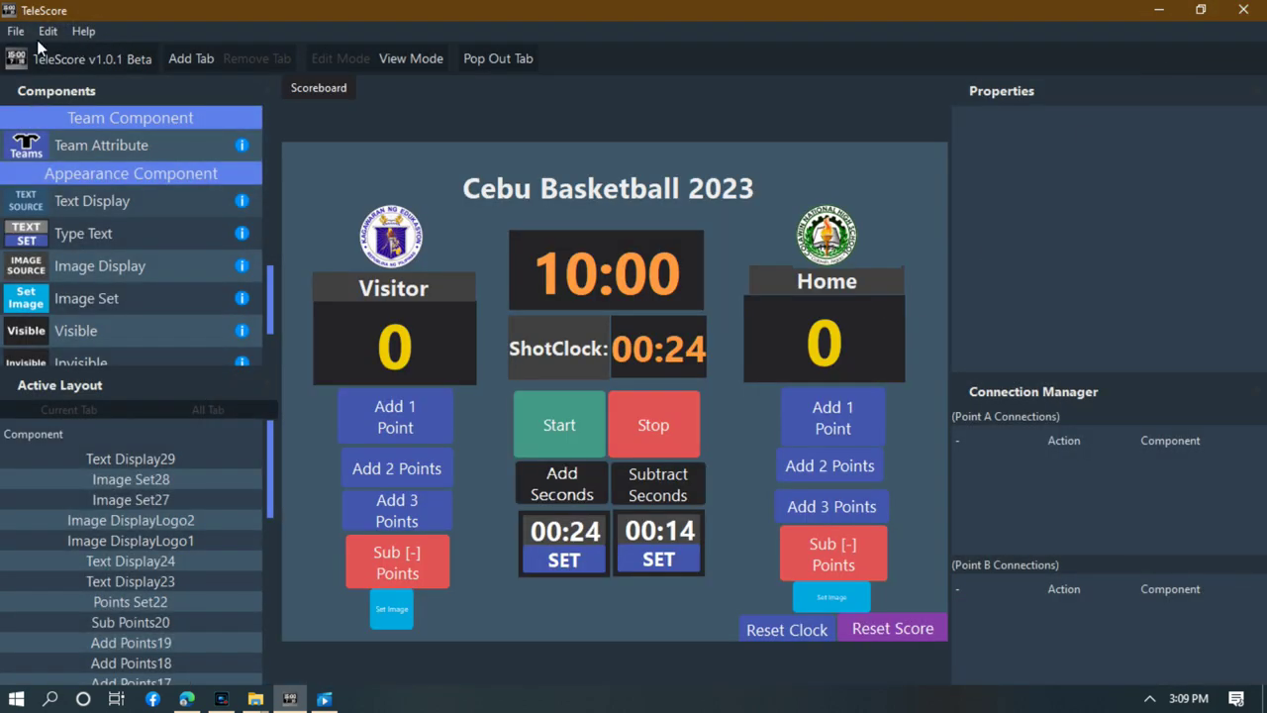
Close the program and save the project as a JSON layout file named "Scoreboard1" in the TeleScore folder.
{"action": "left_click", "coordinate": [1243, 12]}
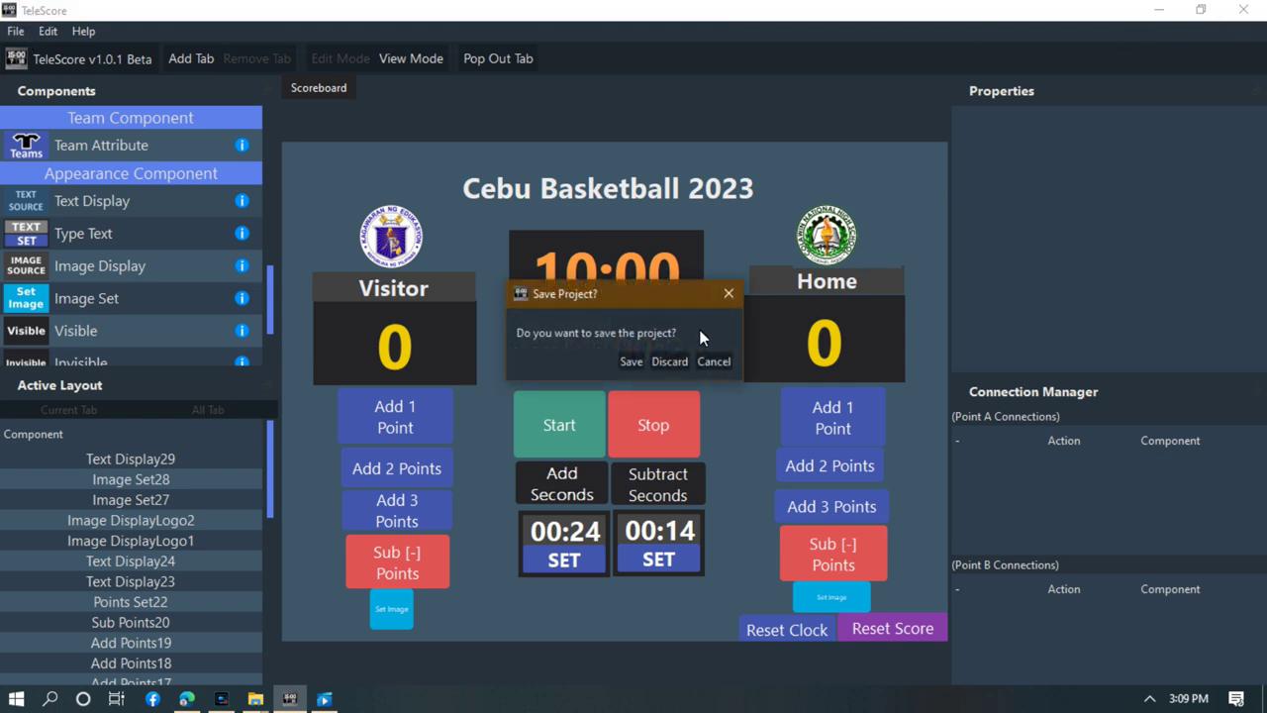
{"action": "left_click", "coordinate": [632, 362]}
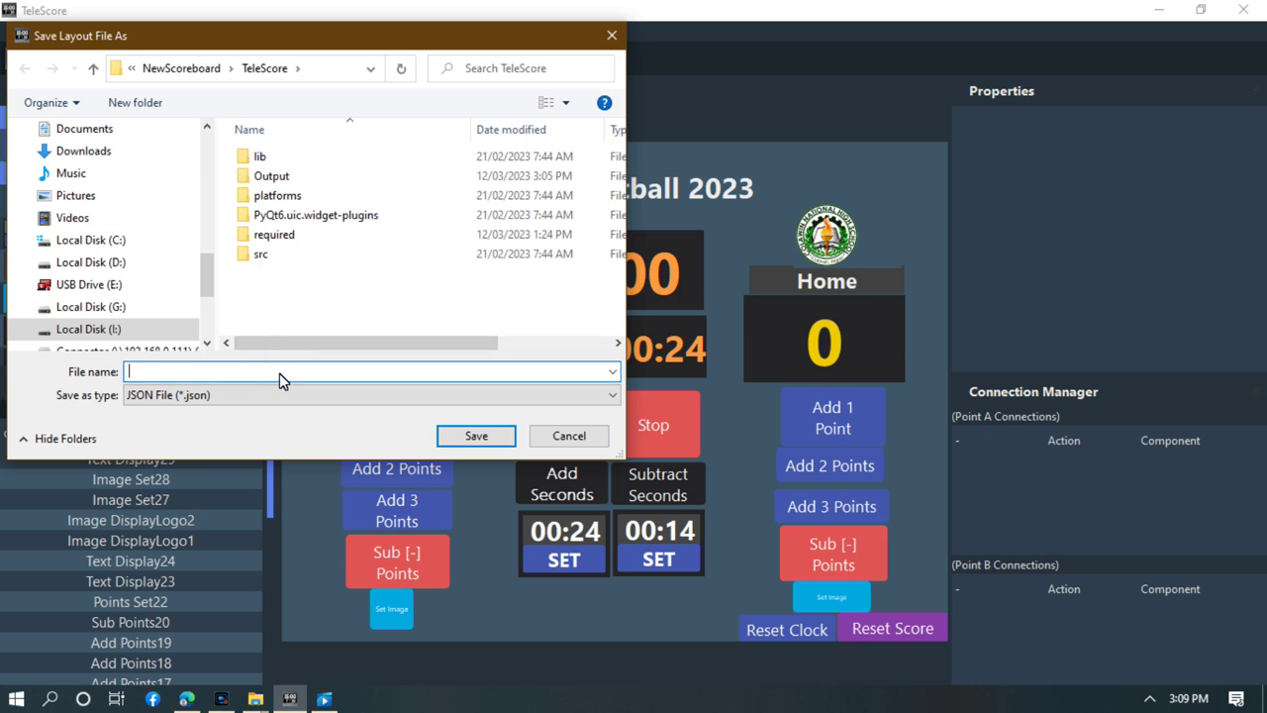
{"action": "type", "text": "Scoreboard1"}
{"action": "left_click", "coordinate": [476, 436]}
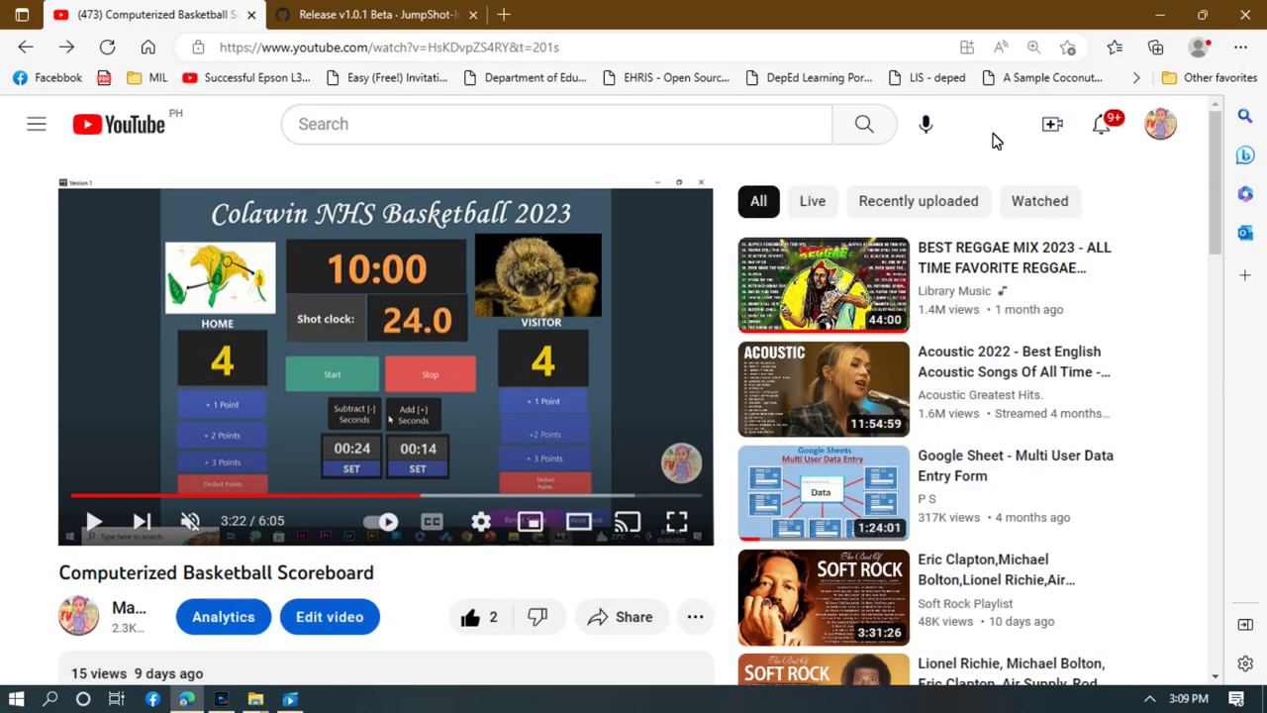
{"action": "left_click", "coordinate": [1159, 19]}
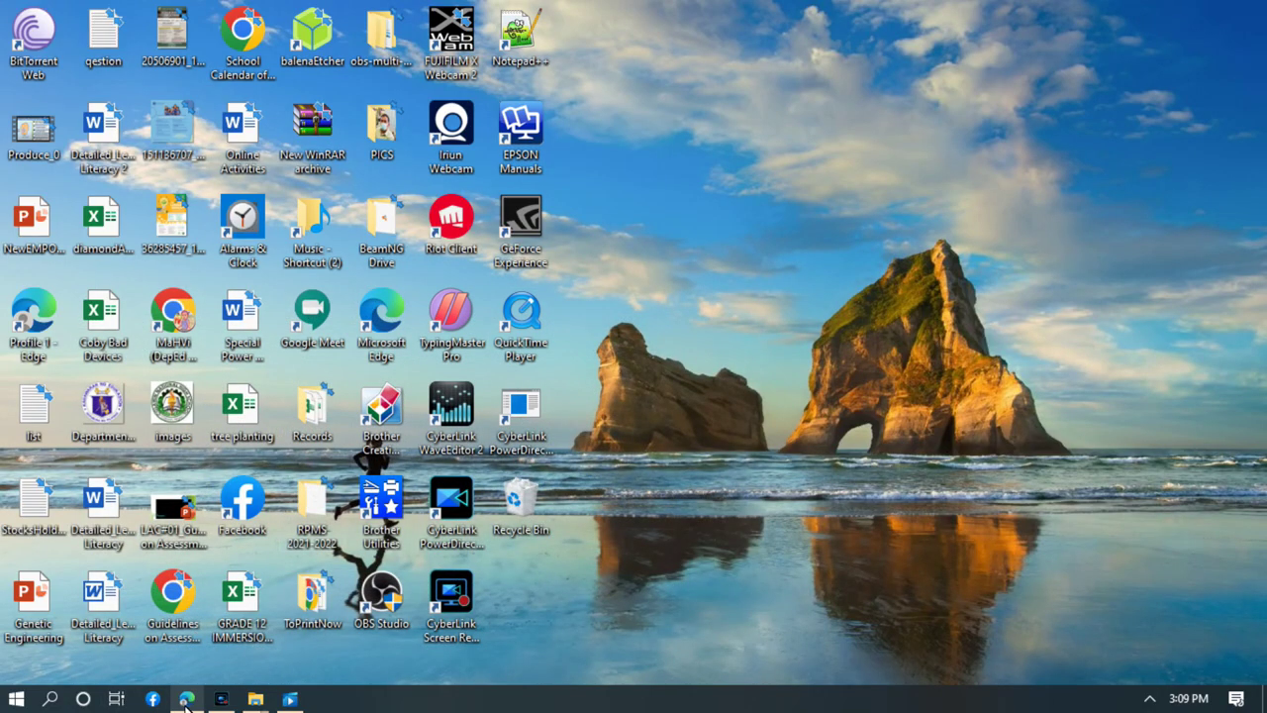
{"action": "left_click", "coordinate": [219, 698]}
{"action": "left_click", "coordinate": [726, 358]}
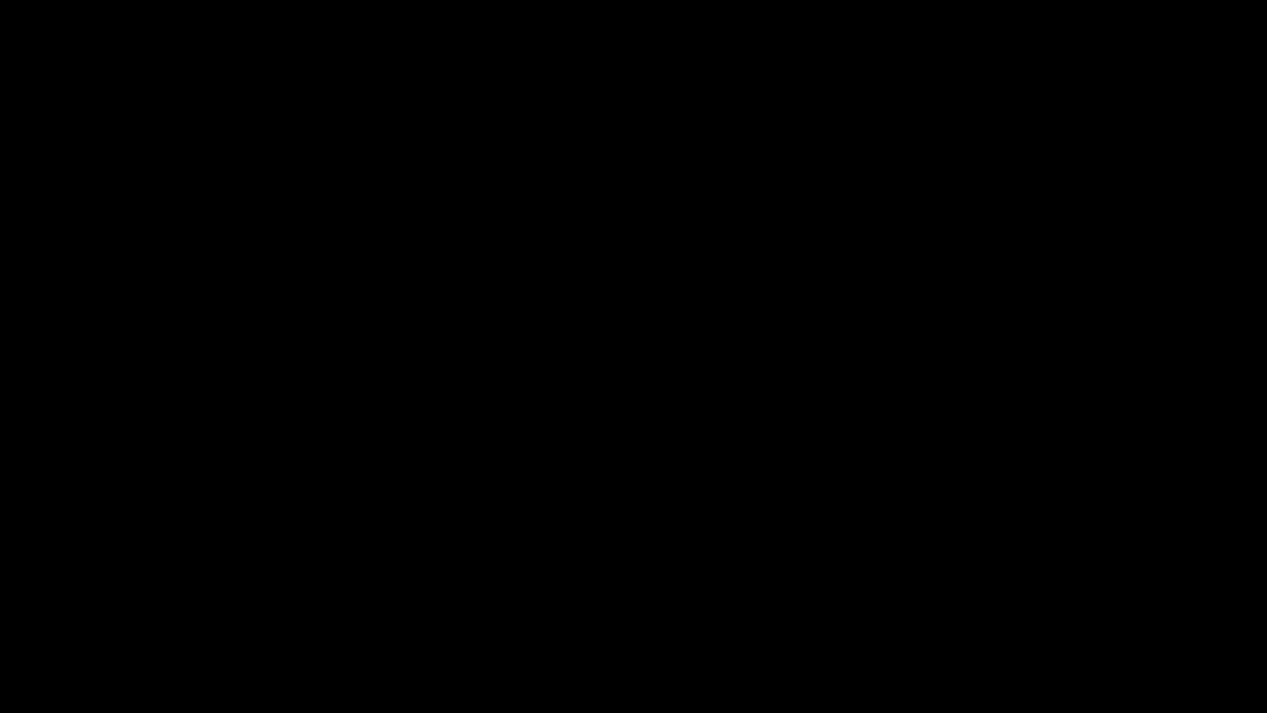